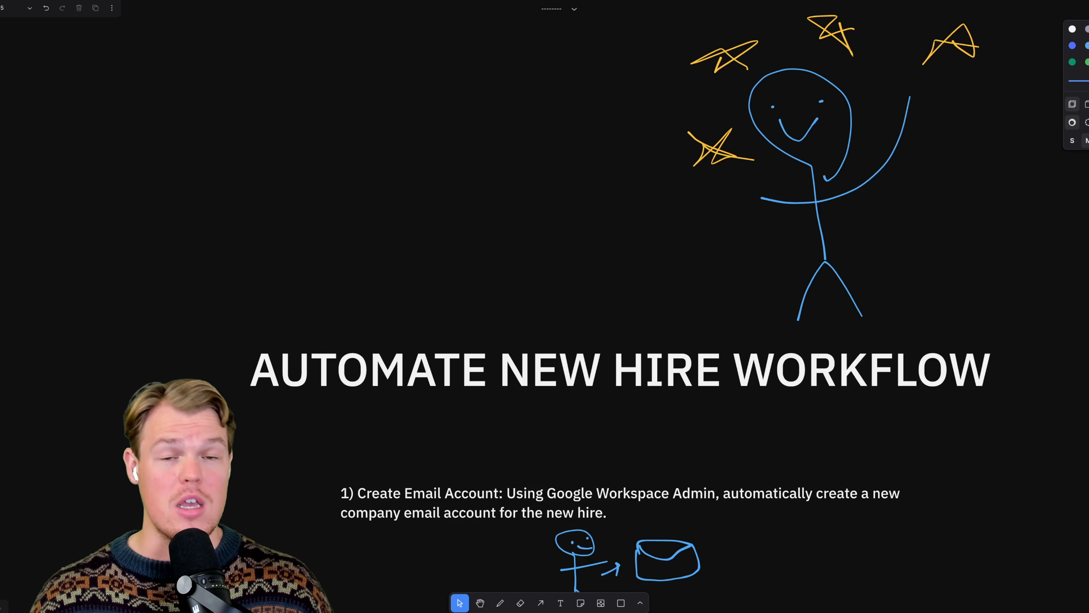
- Review the new hire workflow plan on the whiteboard, covering email account creation, the welcome email and onboarding sessions
scroll(274, 280, down, 5)
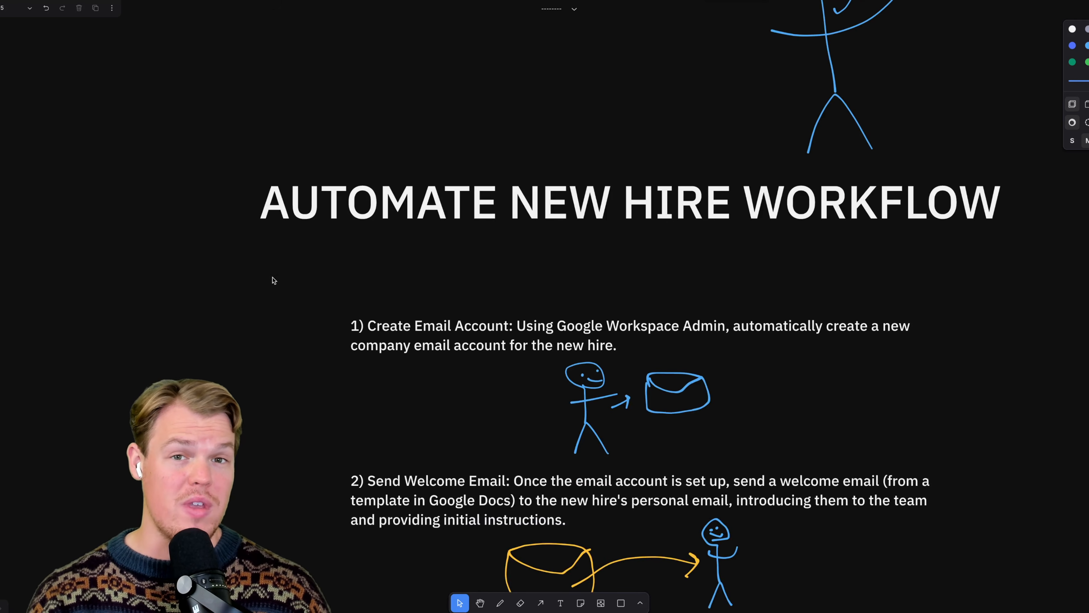
scroll(274, 280, down, 1)
scroll(274, 280, up, 3)
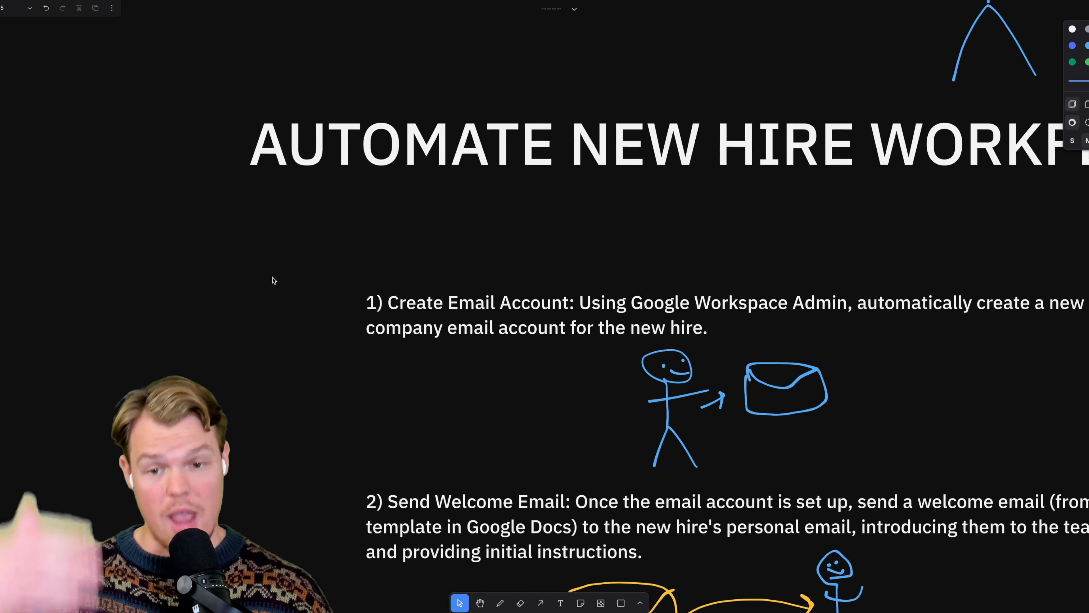
scroll(273, 280, down, 6)
scroll(274, 280, down, 1)
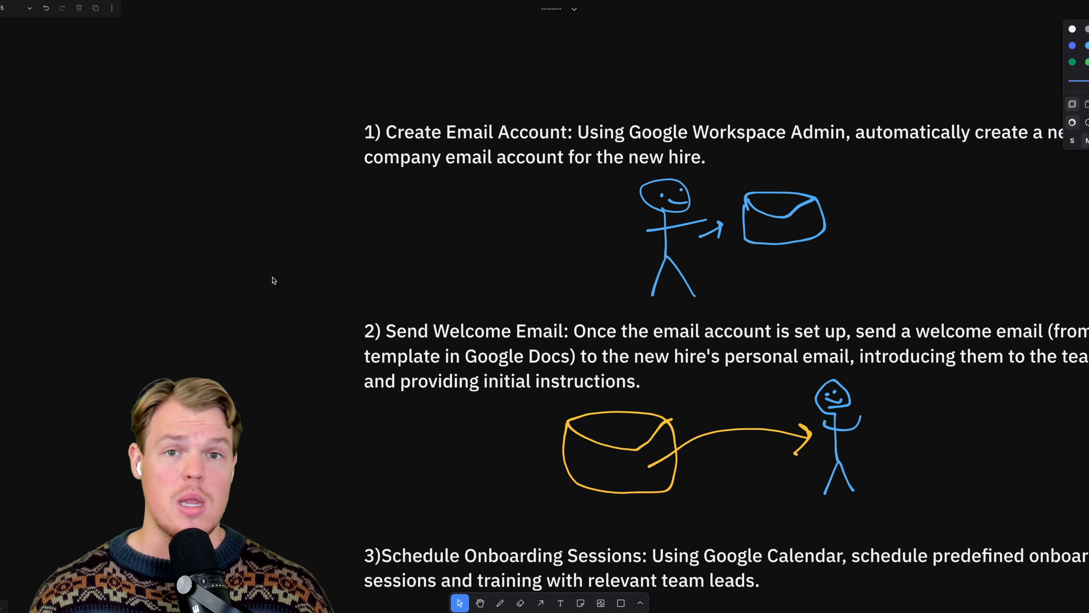
scroll(274, 280, up, 1)
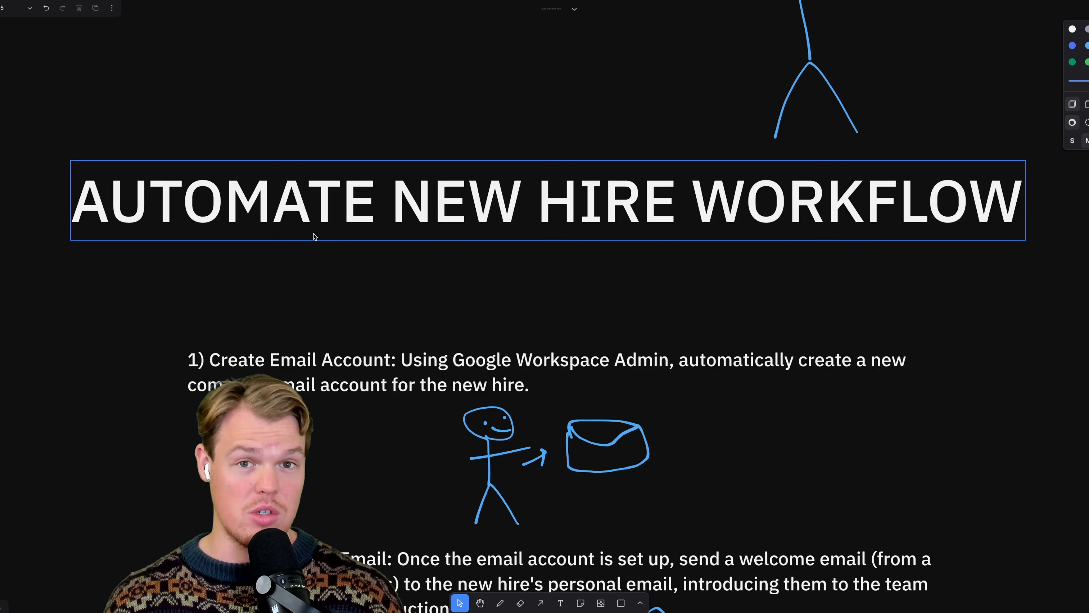
scroll(255, 280, left, 5)
scroll(255, 279, down, 2)
scroll(258, 282, down, 6)
scroll(258, 282, left, 1)
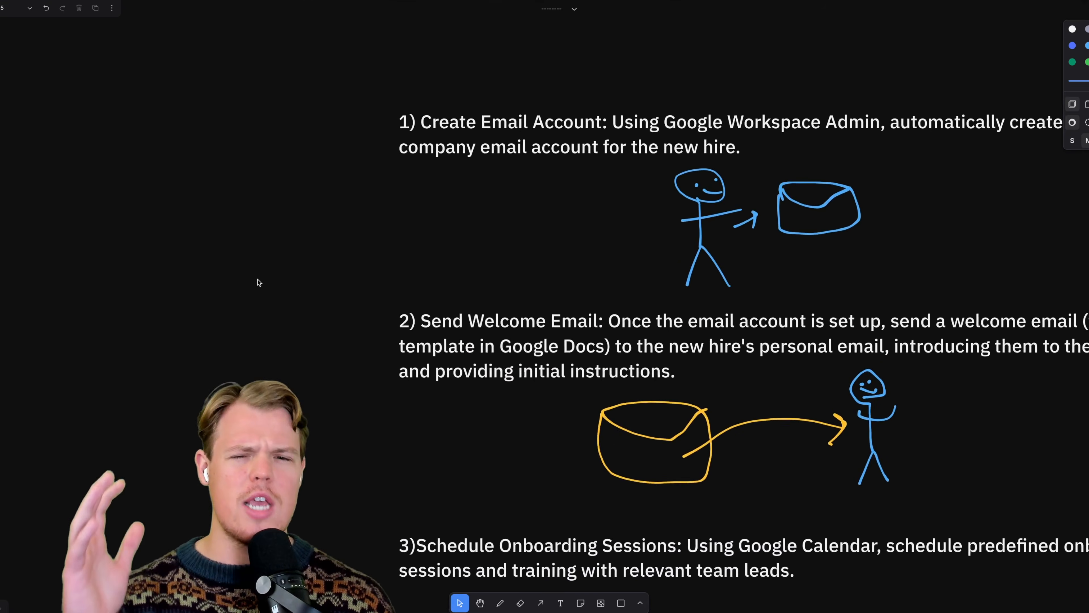
scroll(258, 282, down, 10)
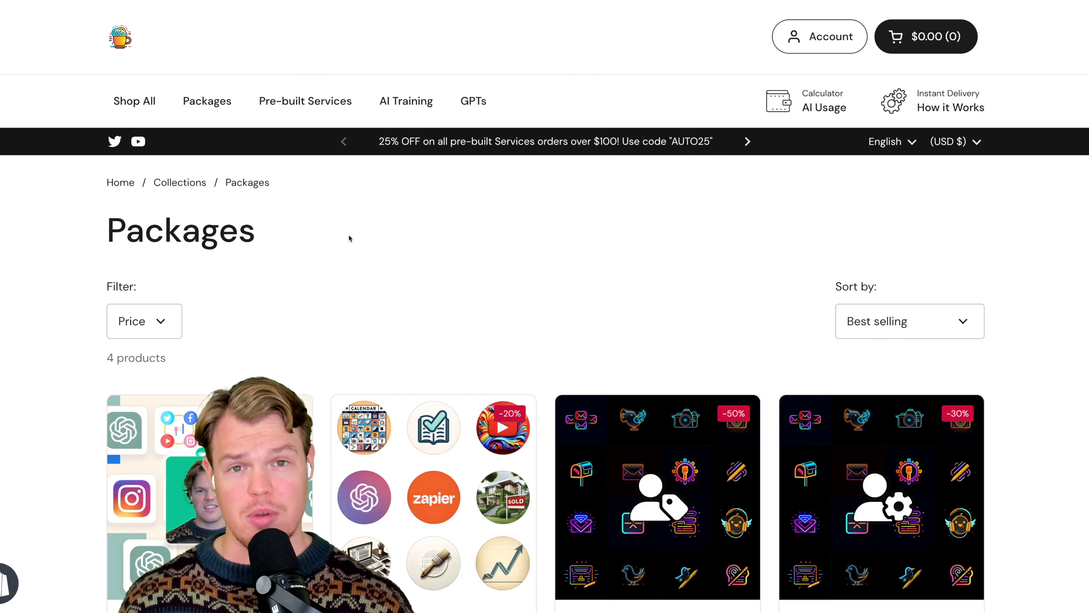
- Look through the store's Packages collection and the custom automation request form linked from it
scroll(350, 235, down, 15)
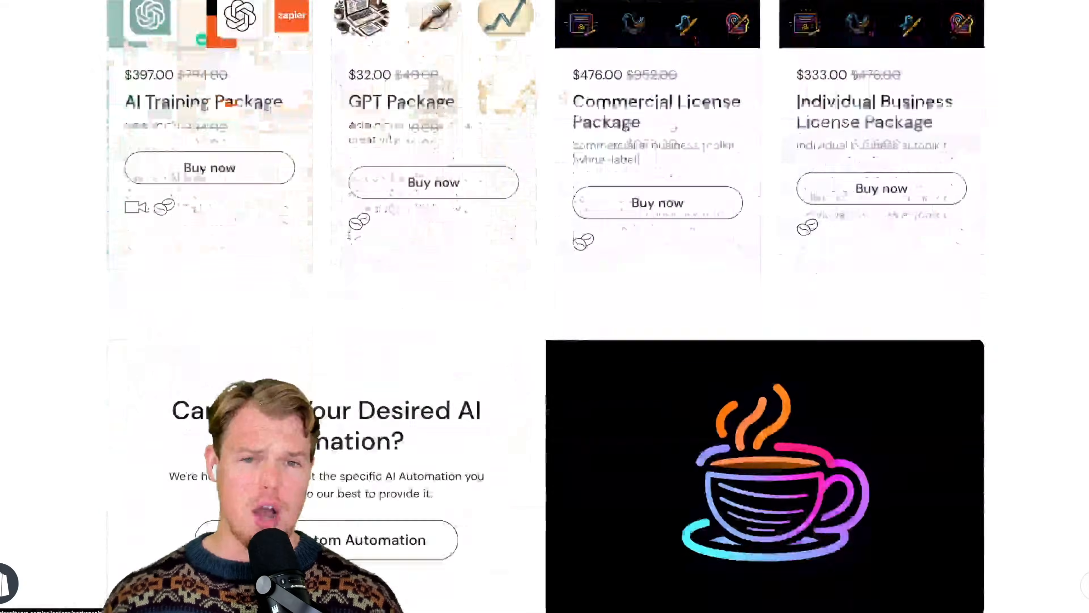
scroll(349, 233, down, 3)
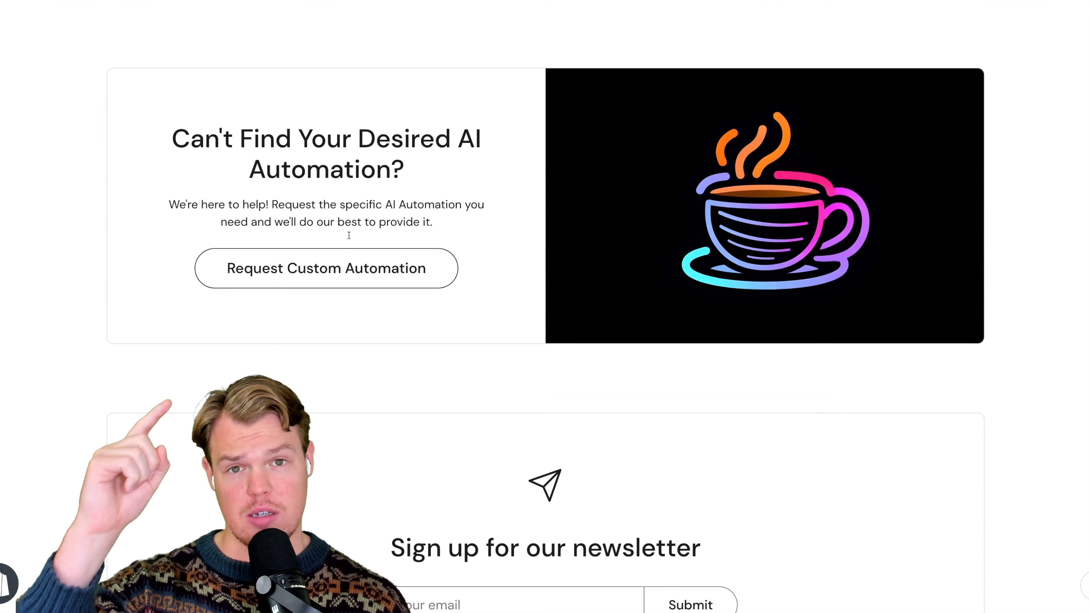
click(335, 259)
scroll(378, 285, down, 1)
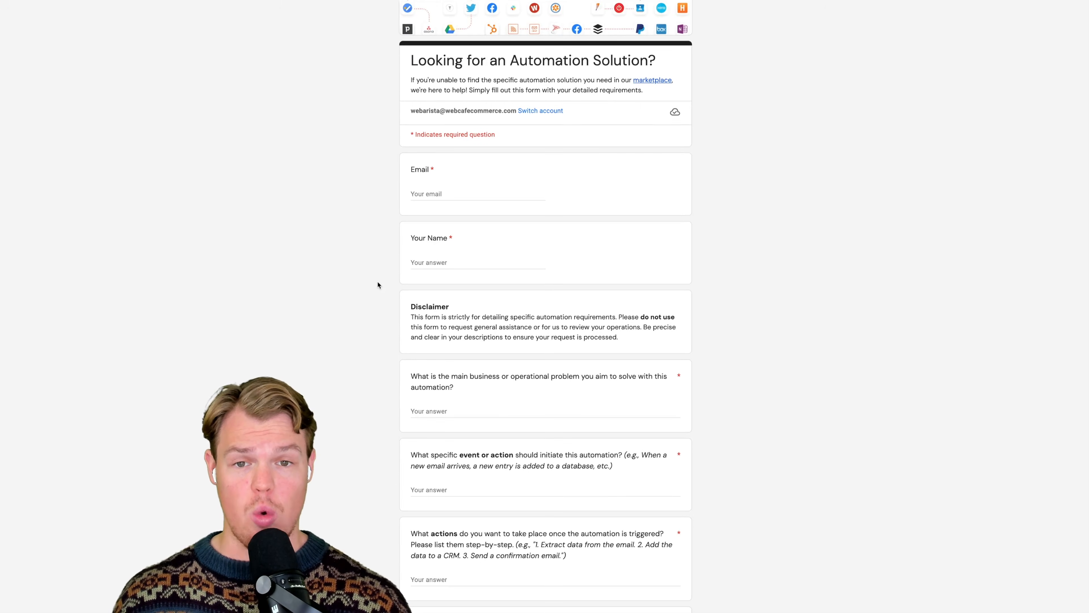
scroll(378, 284, down, 6)
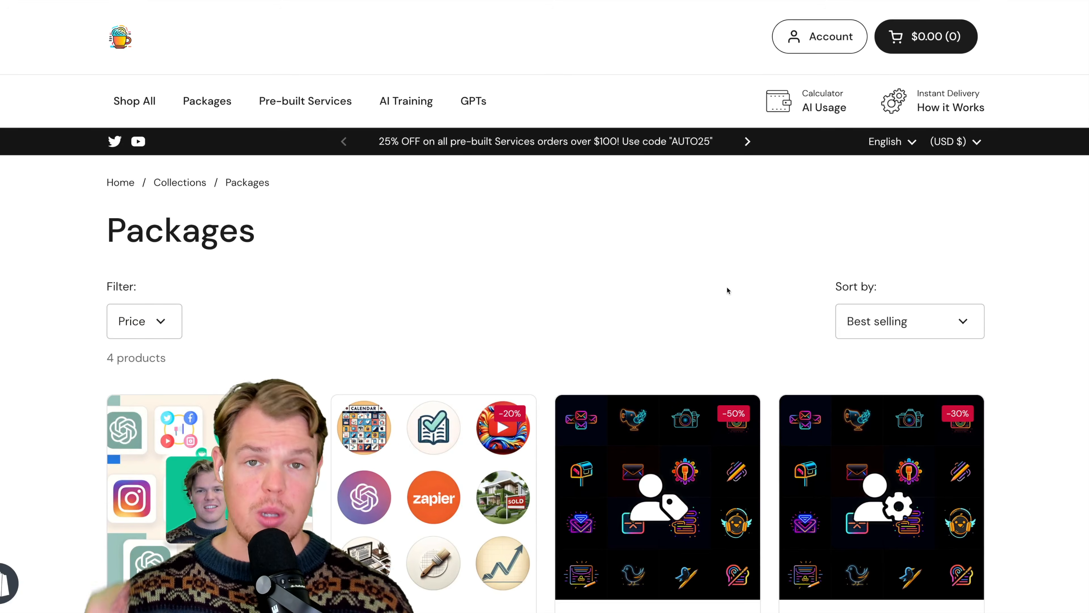
scroll(727, 287, down, 3)
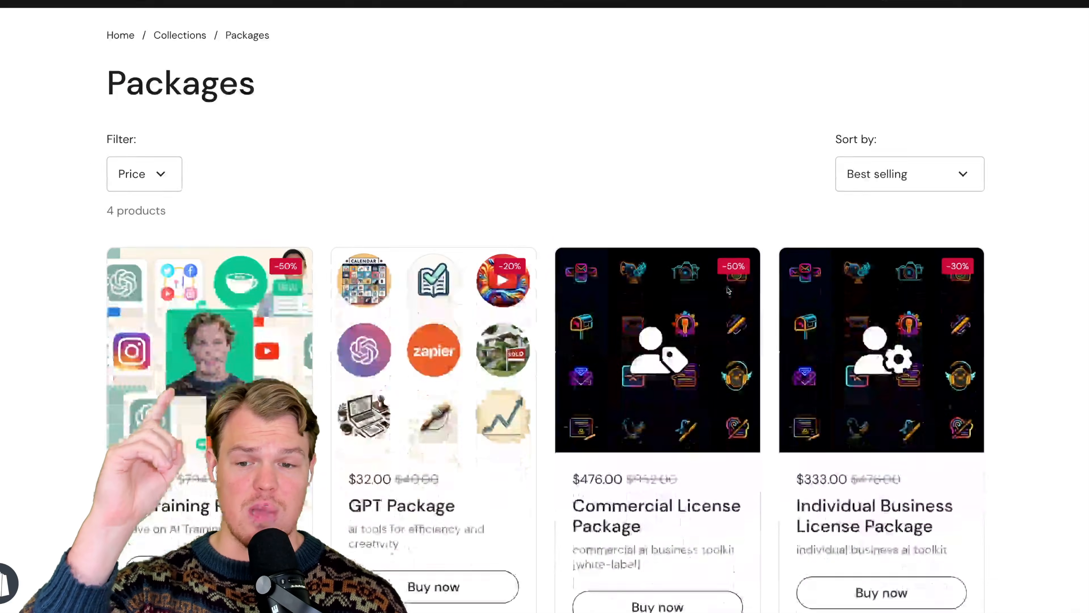
scroll(727, 287, down, 15)
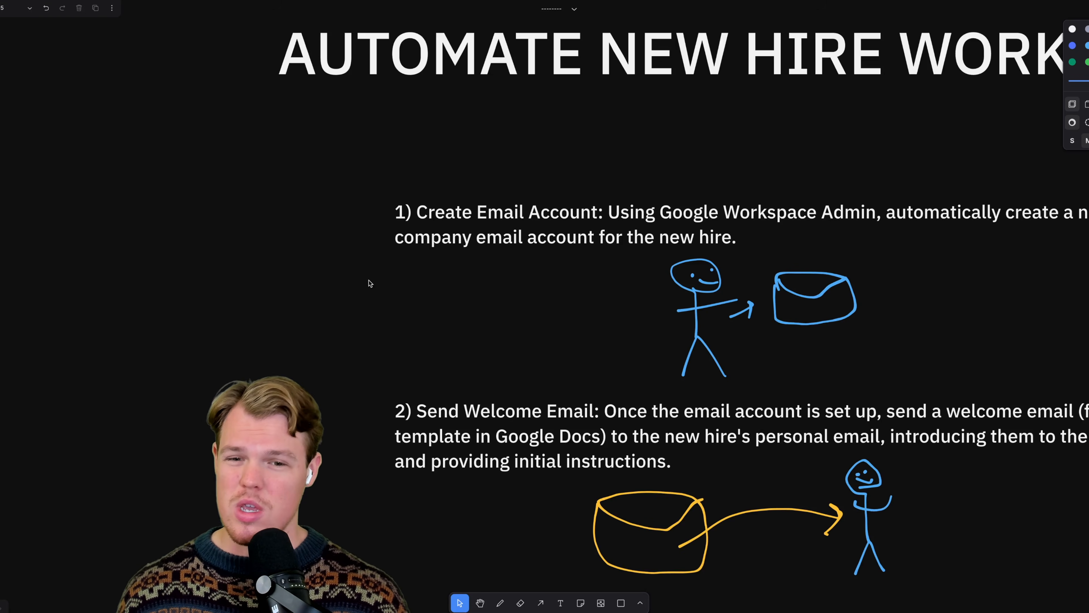
- Return to the whiteboard and reread the Create Email Account and Send Welcome Email steps
scroll(371, 283, right, 3)
scroll(371, 283, down, 1)
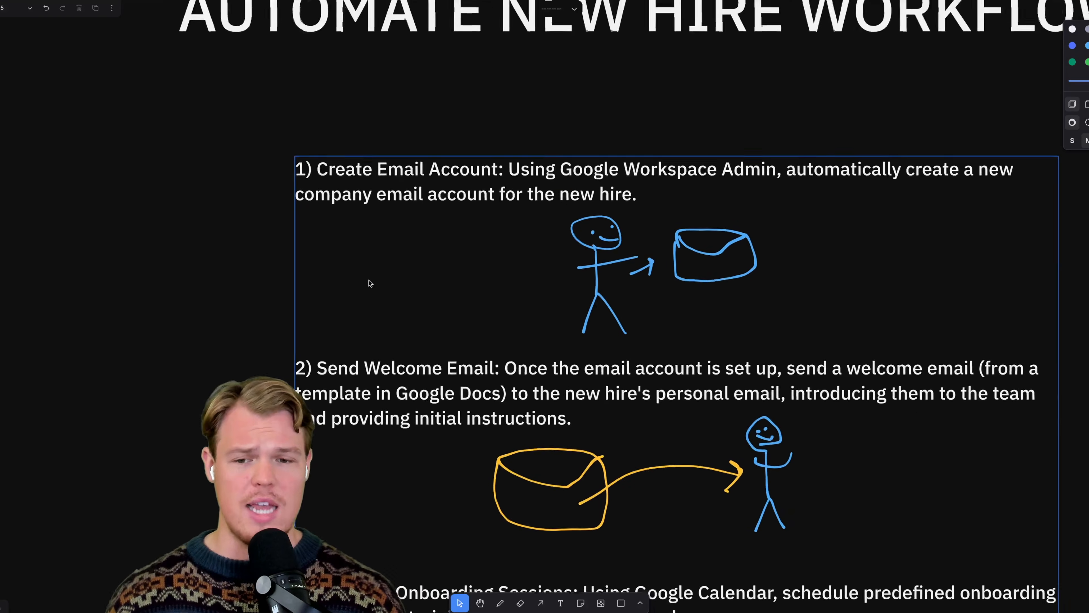
scroll(370, 283, up, 1)
scroll(370, 283, right, 1)
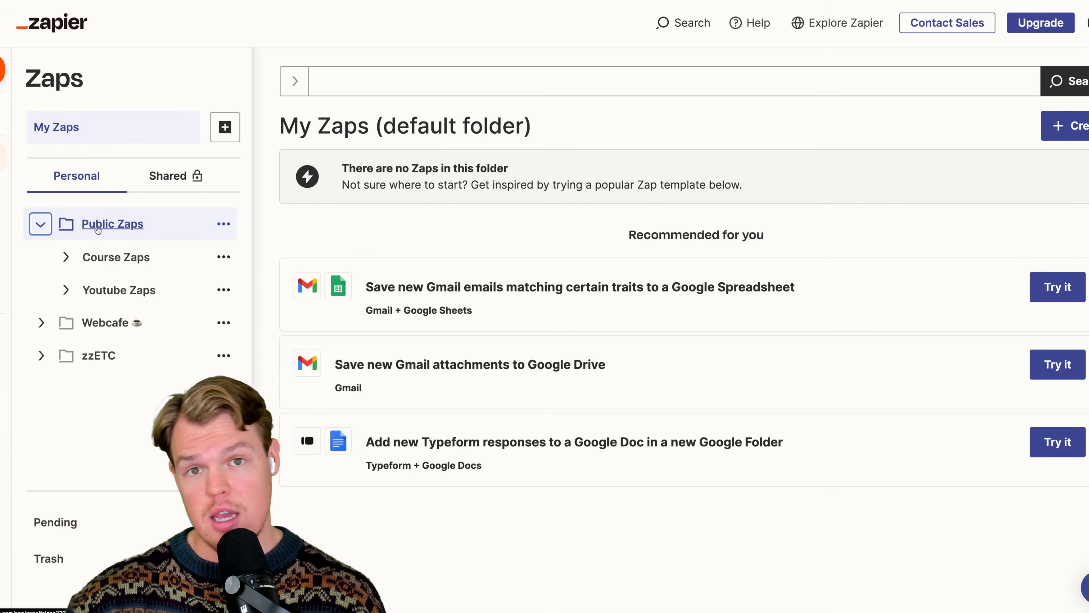
- Switch to Zapier, expand the Youtube Zaps folder and look through its AIAA Tutorial, Live Stream and Personal AI Automations subfolders
click(65, 290)
scroll(193, 344, down, 1)
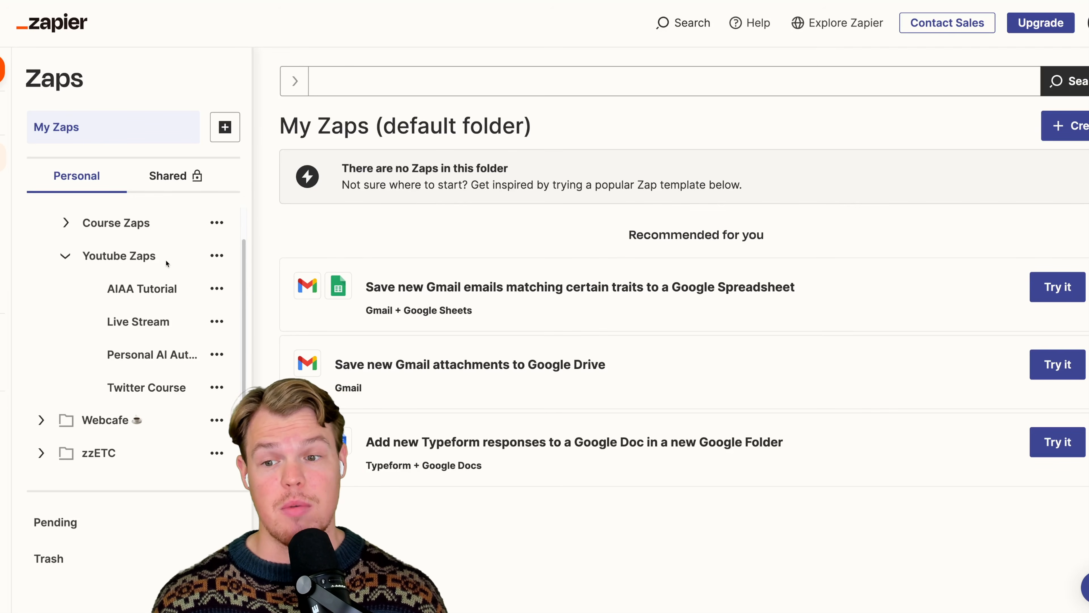
click(159, 294)
click(158, 325)
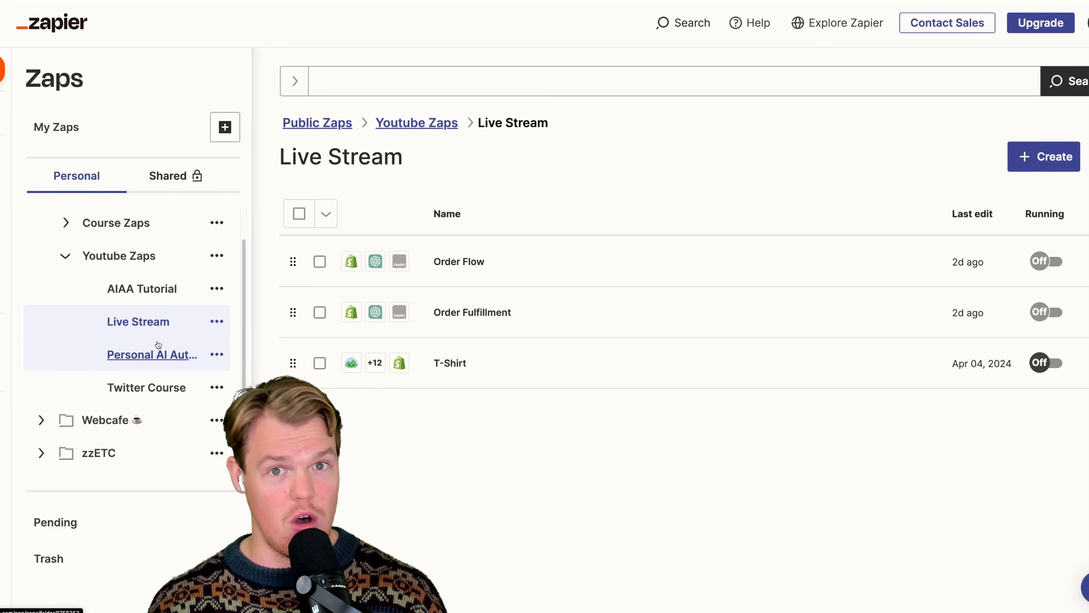
click(161, 348)
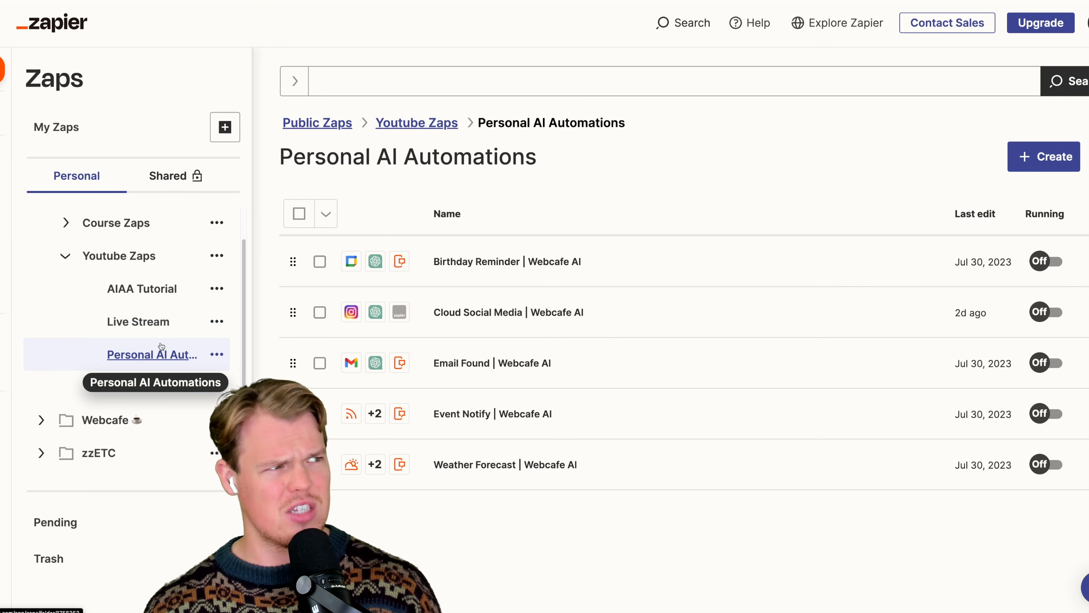
scroll(158, 348, up, 1)
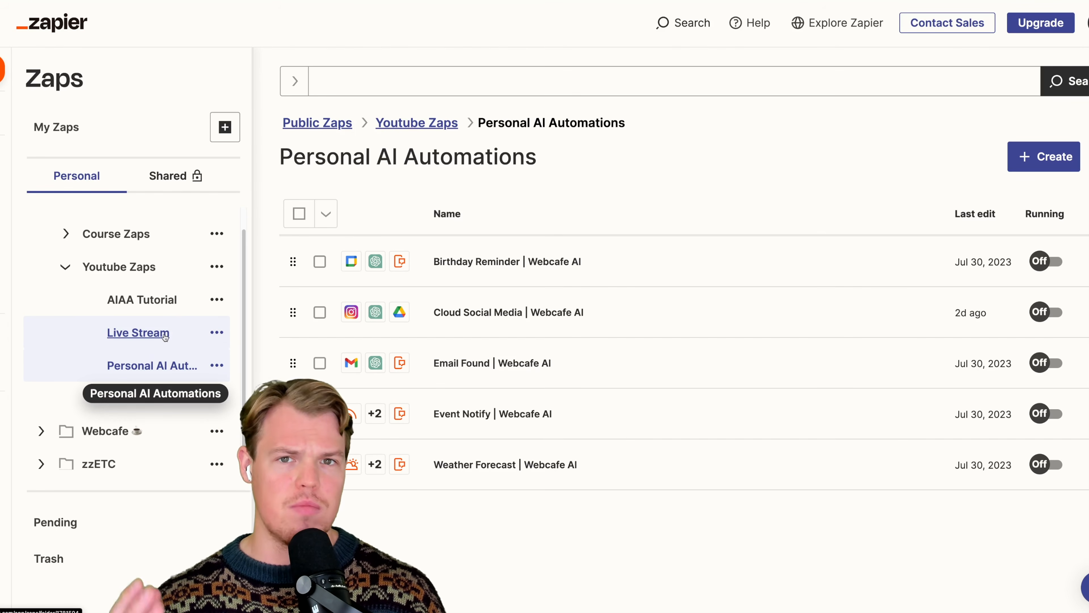
- Create a subfolder titled "New Hire Workflow" inside the Youtube Zaps folder
click(145, 273)
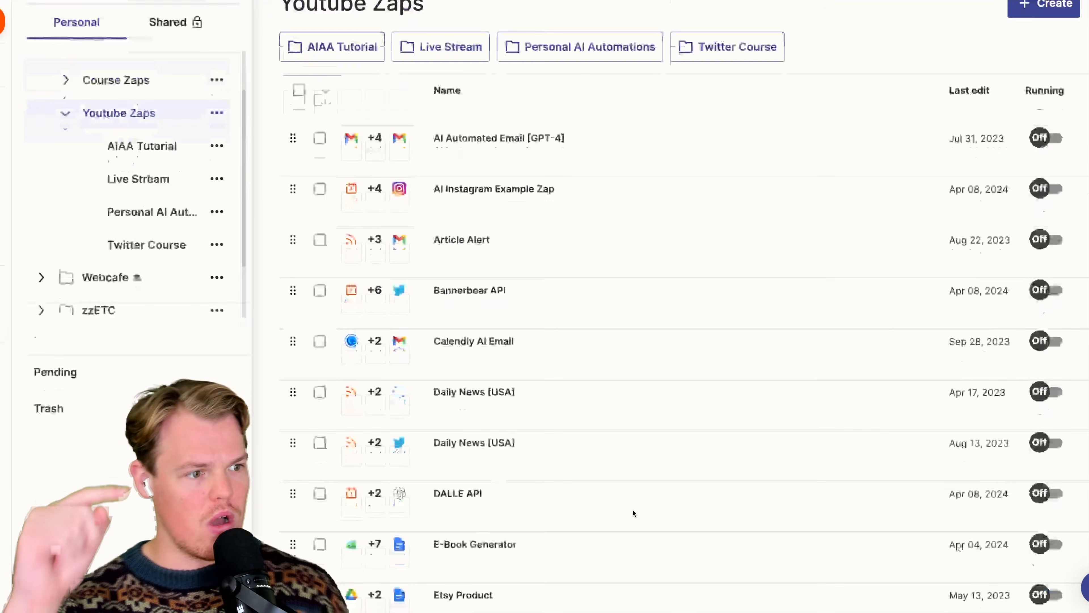
scroll(633, 513, down, 15)
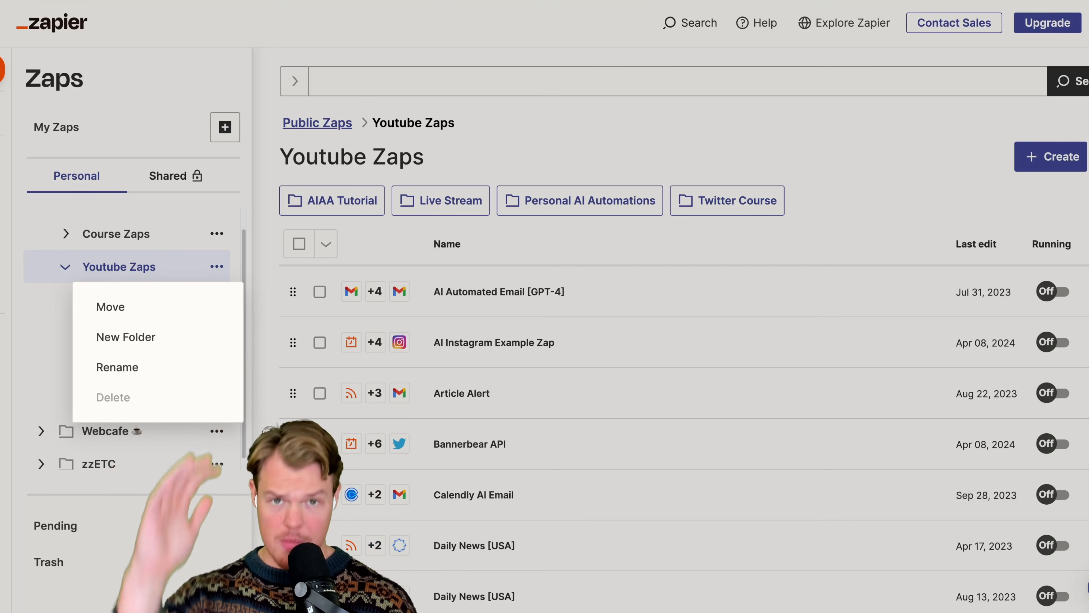
click(182, 338)
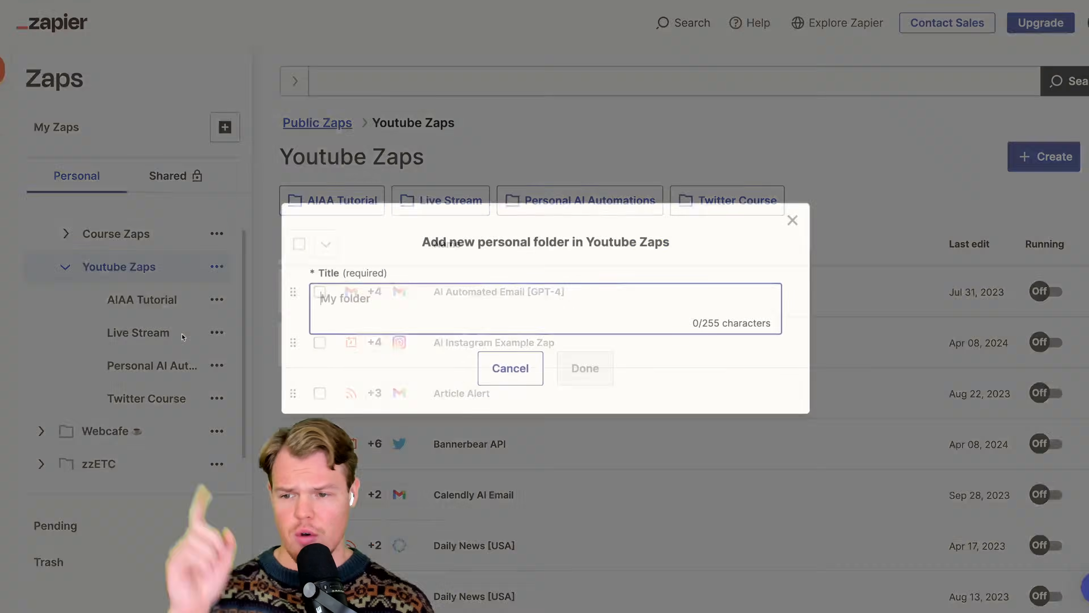
text(New Hire Wo)
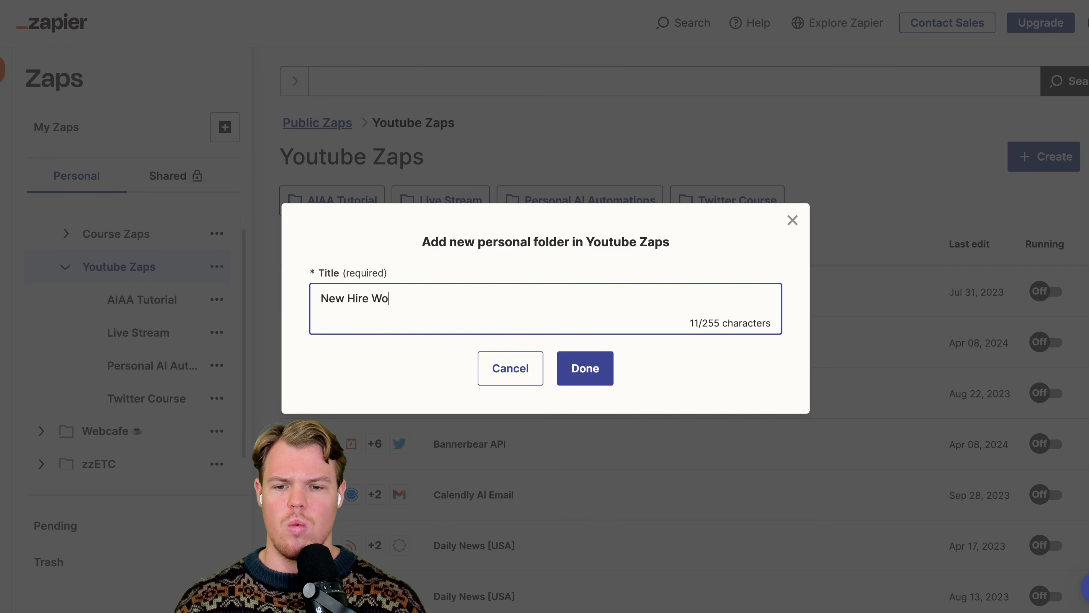
text(rkflow)
key(Return)
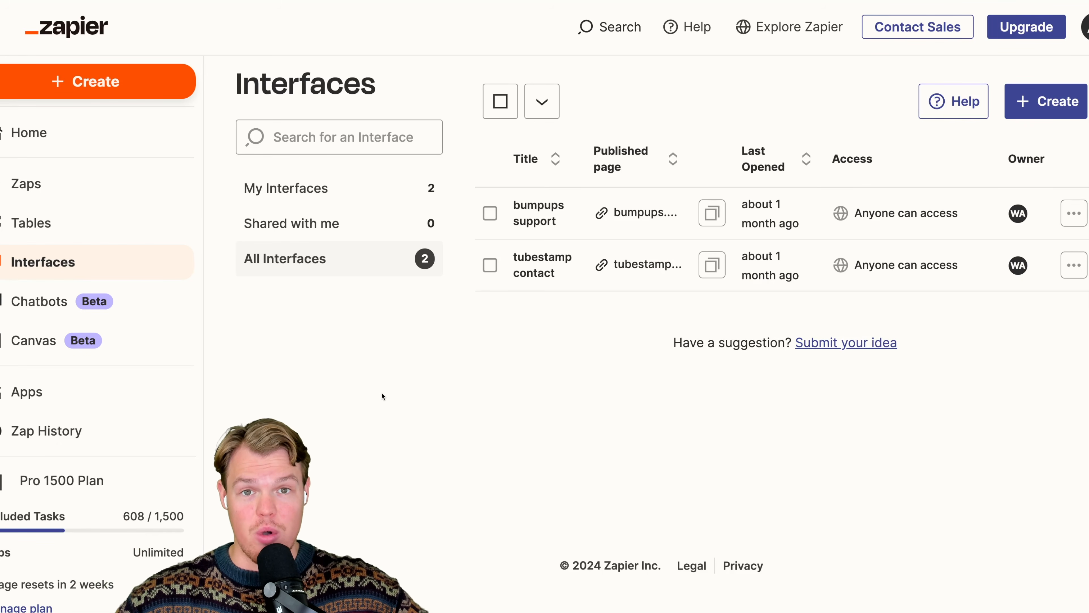
- Create a new Zapier interface of the Form type, starting from scratch instead of a template
click(1010, 101)
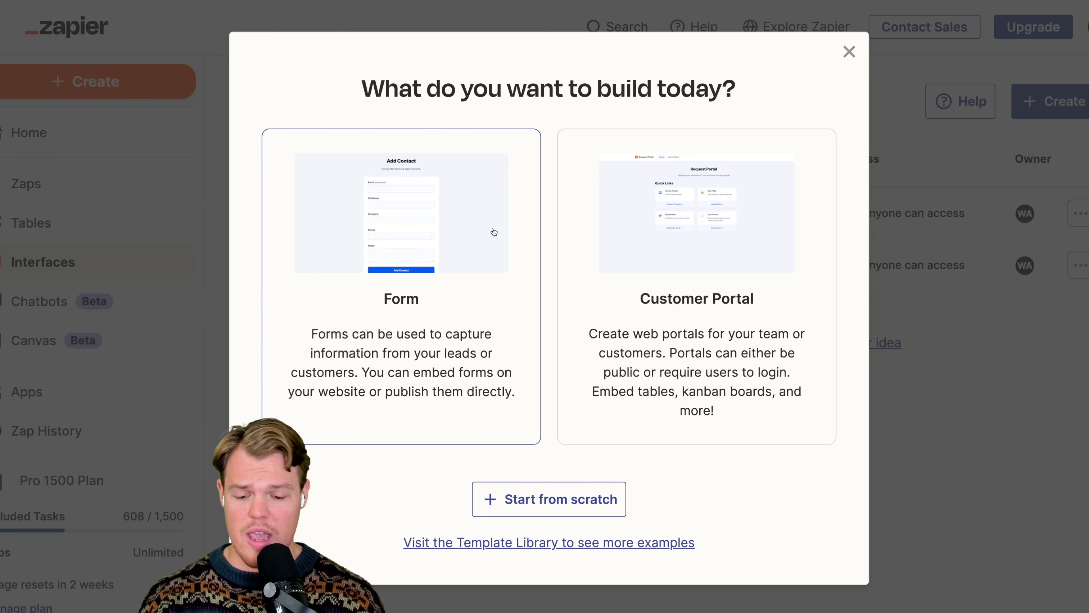
click(494, 232)
scroll(548, 392, down, 4)
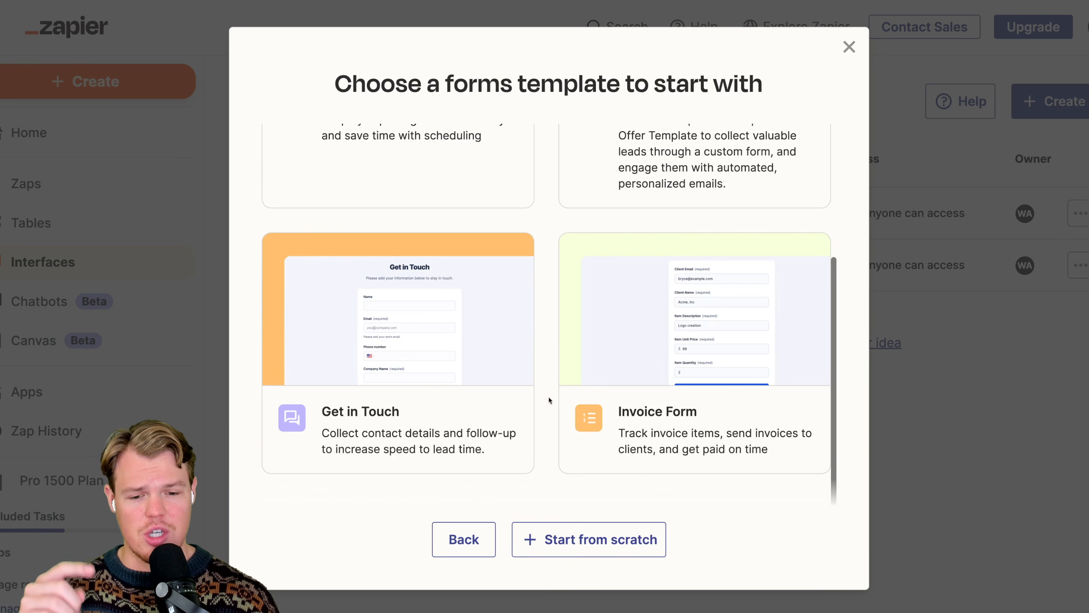
click(600, 554)
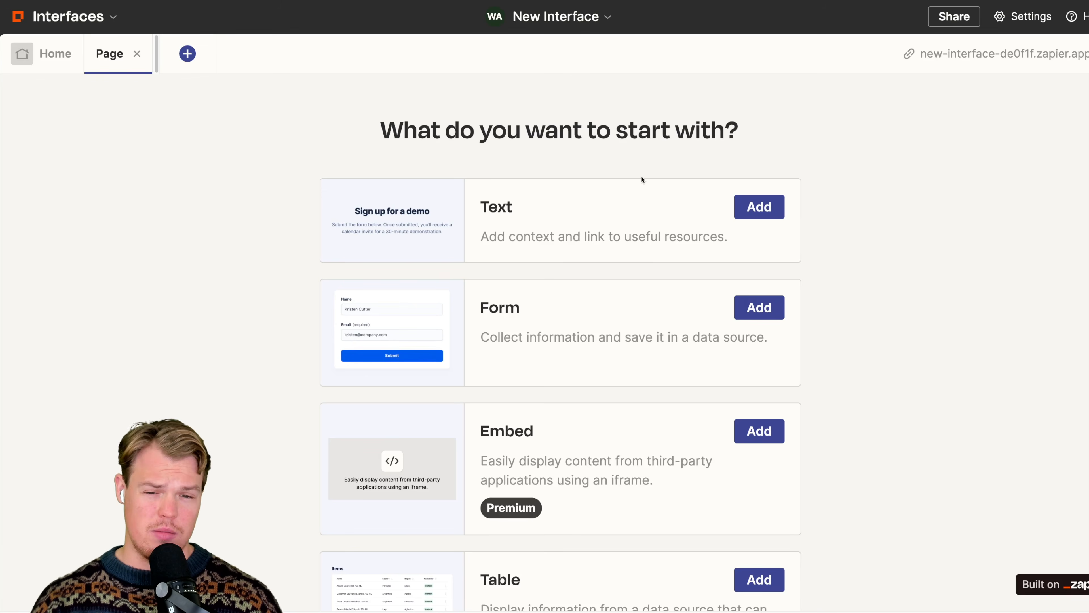
- Add a form to the page without connecting a data source, and place a text component above it
click(757, 308)
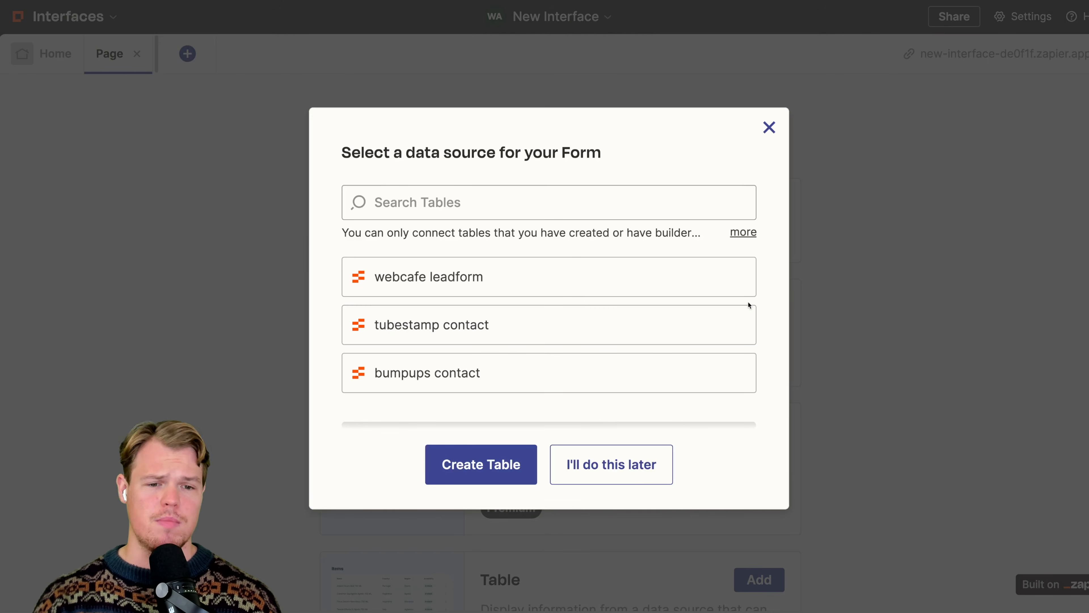
click(603, 457)
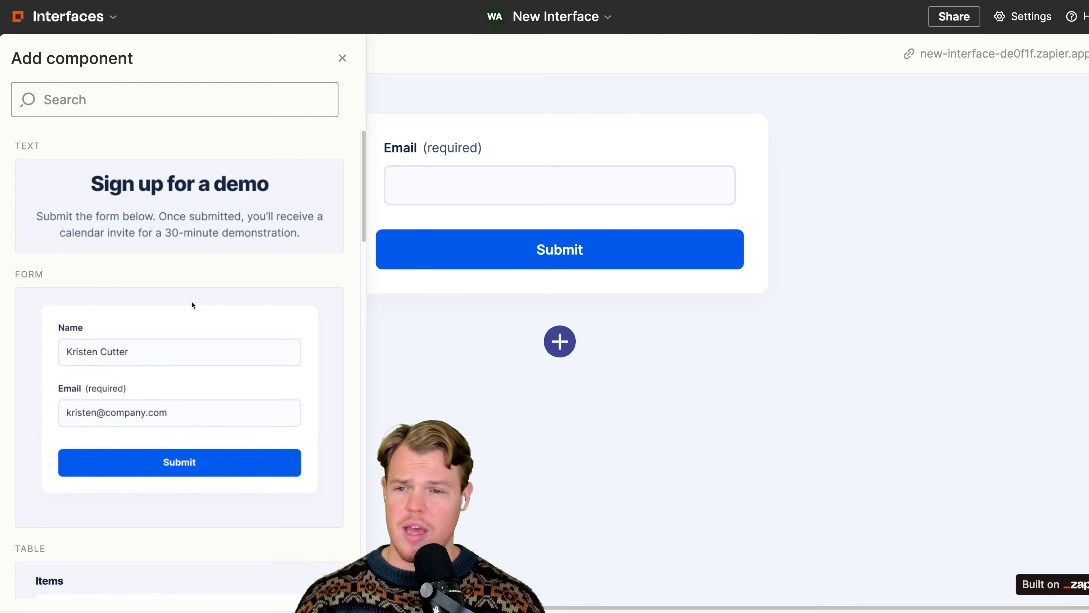
click(174, 100)
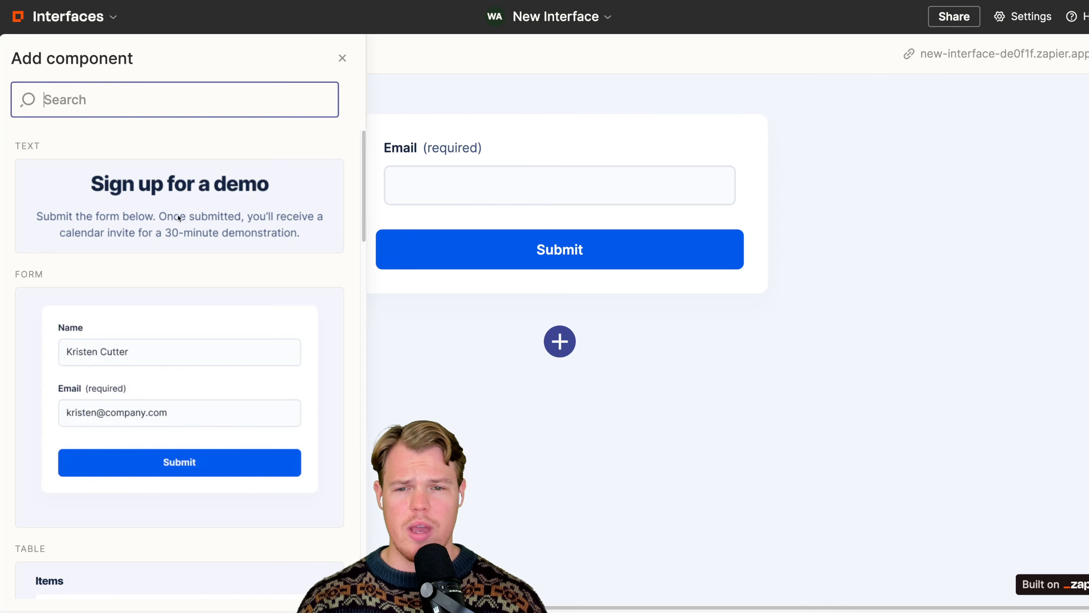
drag(198, 186, 514, 103)
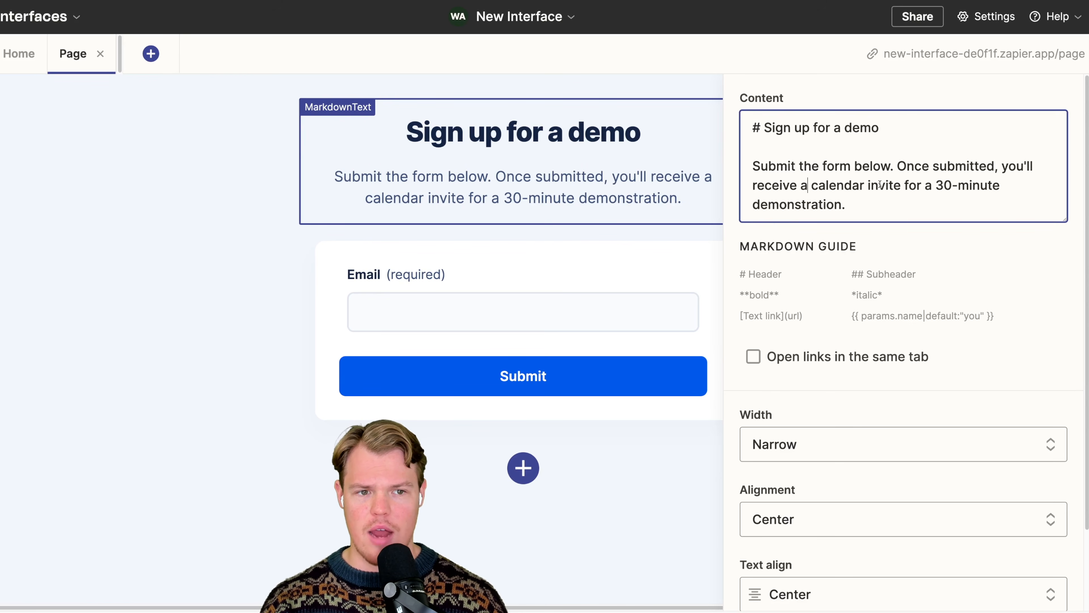
- Replace the text component's heading with "New Hire" and its body text with "O-Tech Solutions"
drag(883, 130, 764, 129)
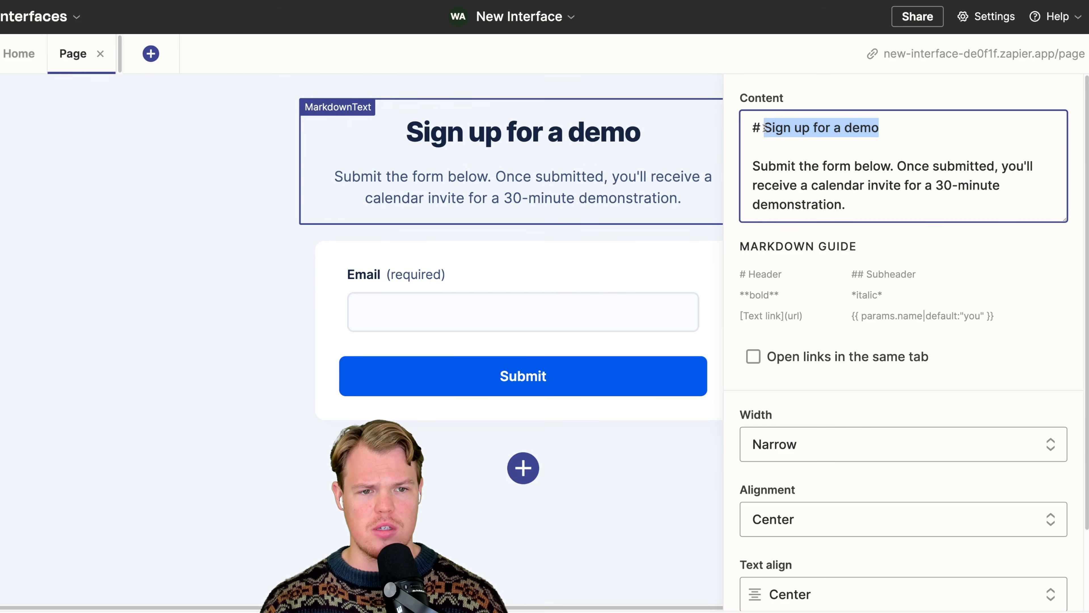
text(New Hire)
click(851, 201)
drag(852, 201, 754, 169)
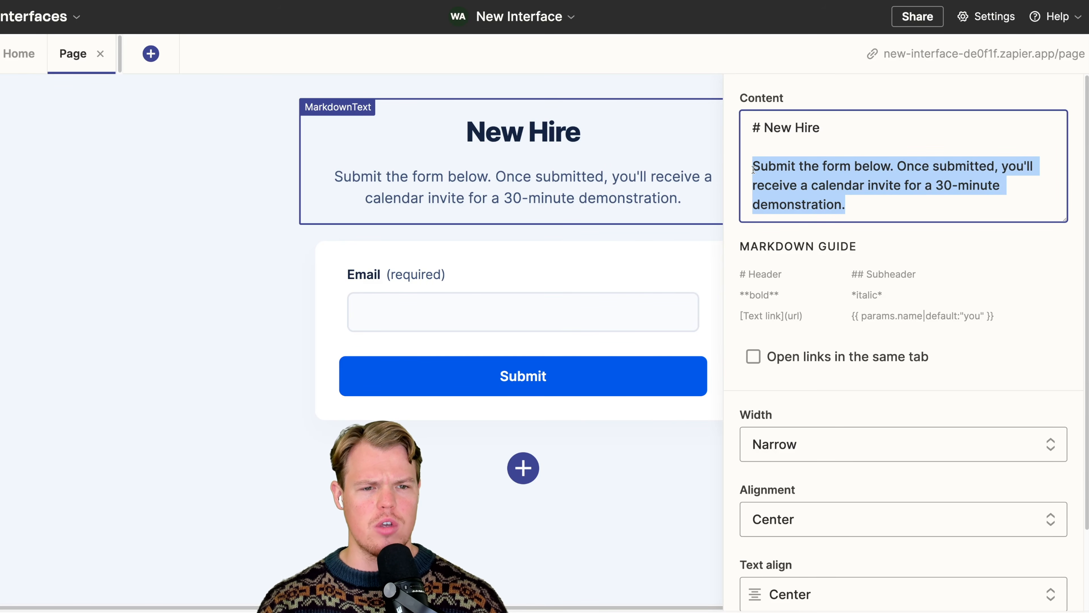
text(O-Tech)
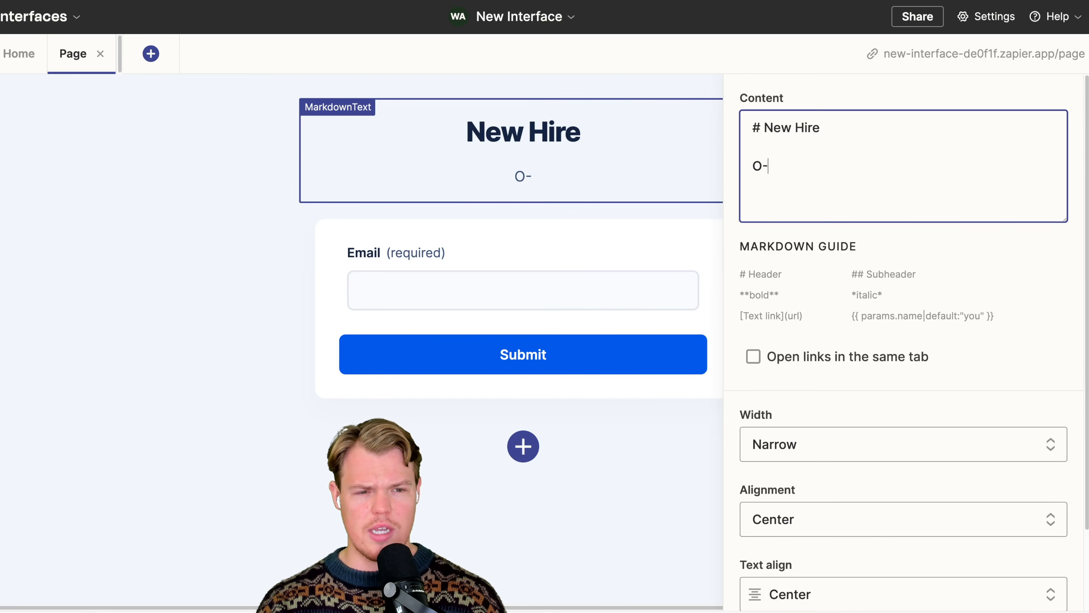
text( Solutions)
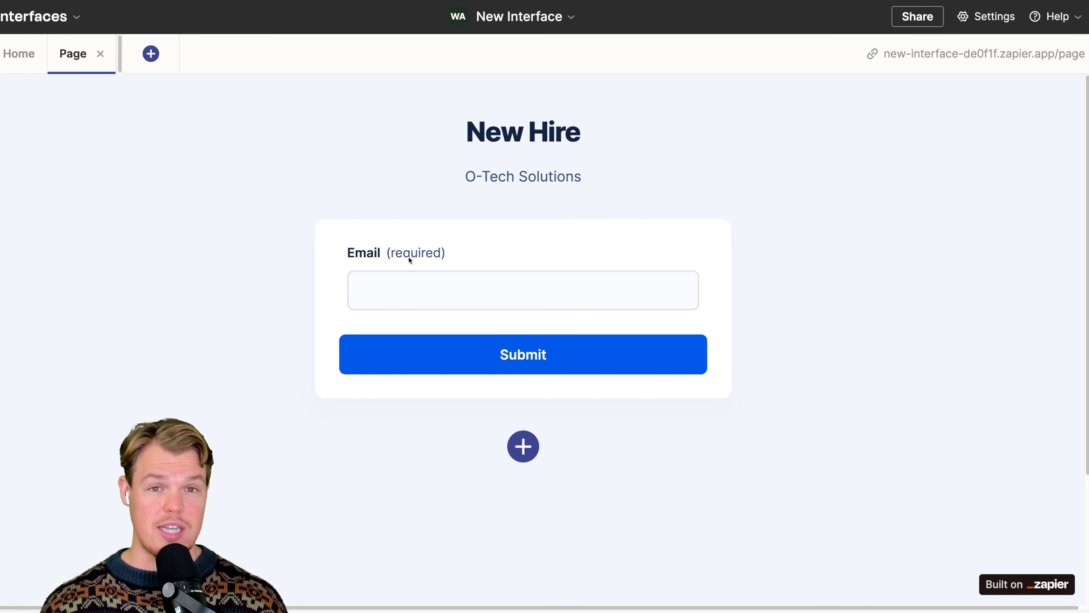
- Add a short text field labelled "First Name" to the New Hire form
click(492, 272)
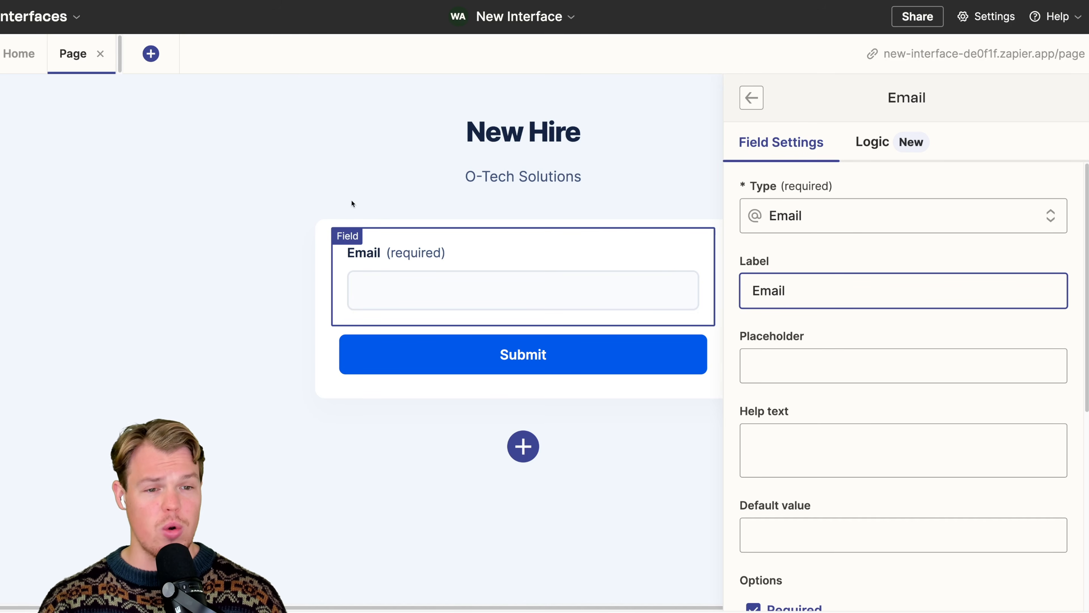
click(755, 106)
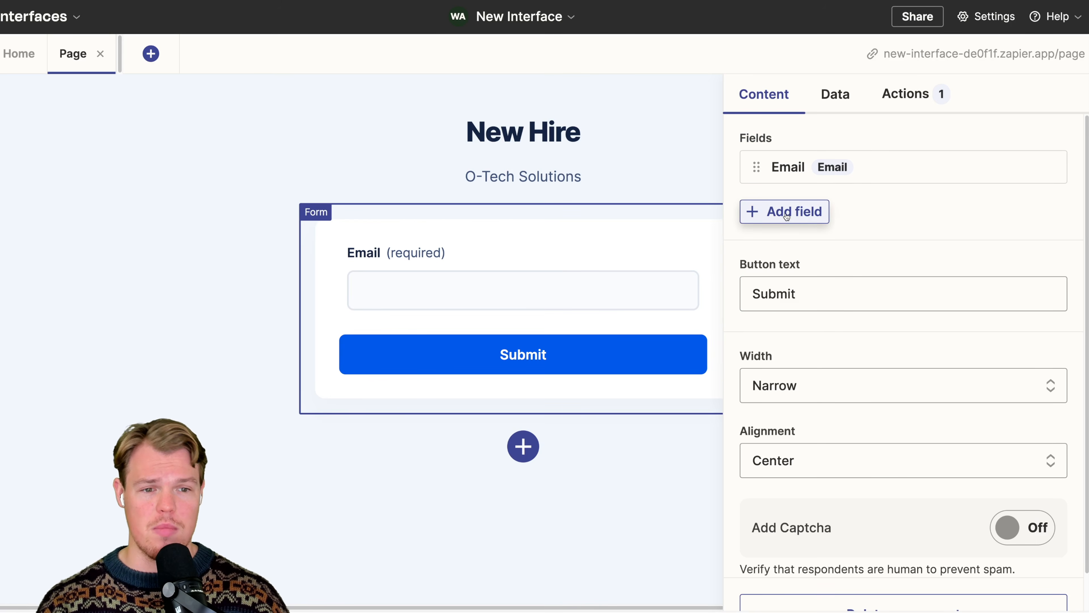
click(789, 218)
click(799, 269)
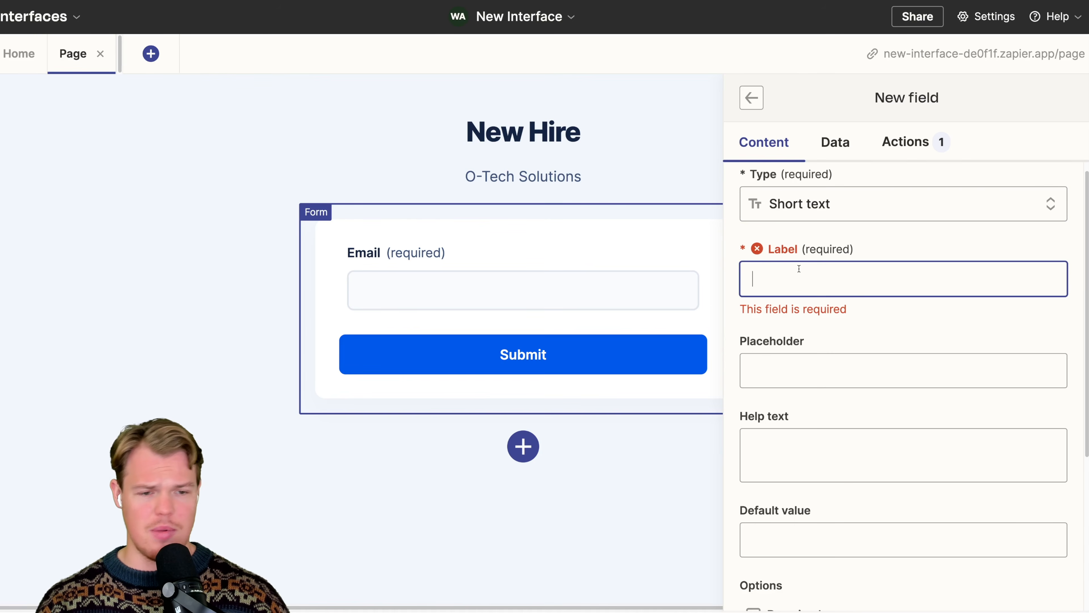
text(Name)
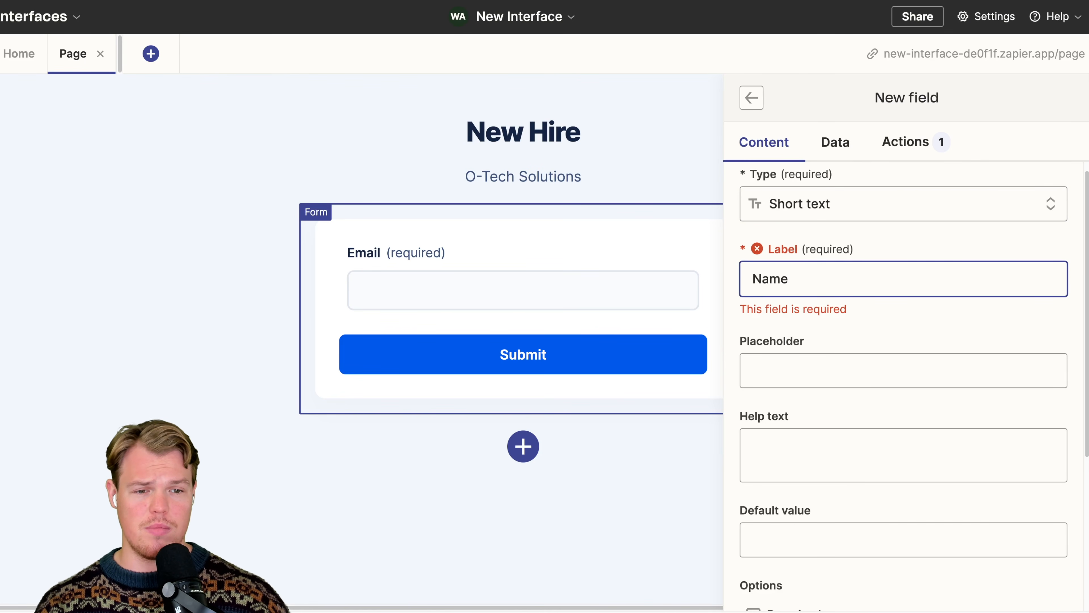
double_click(821, 270)
scroll(857, 386, down, 5)
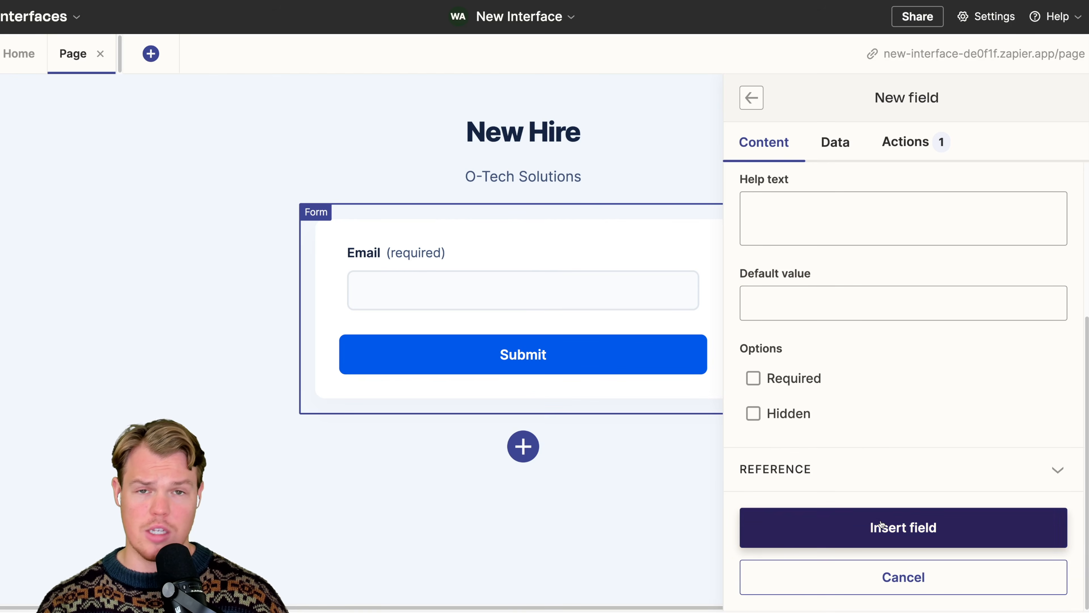
click(880, 524)
click(518, 341)
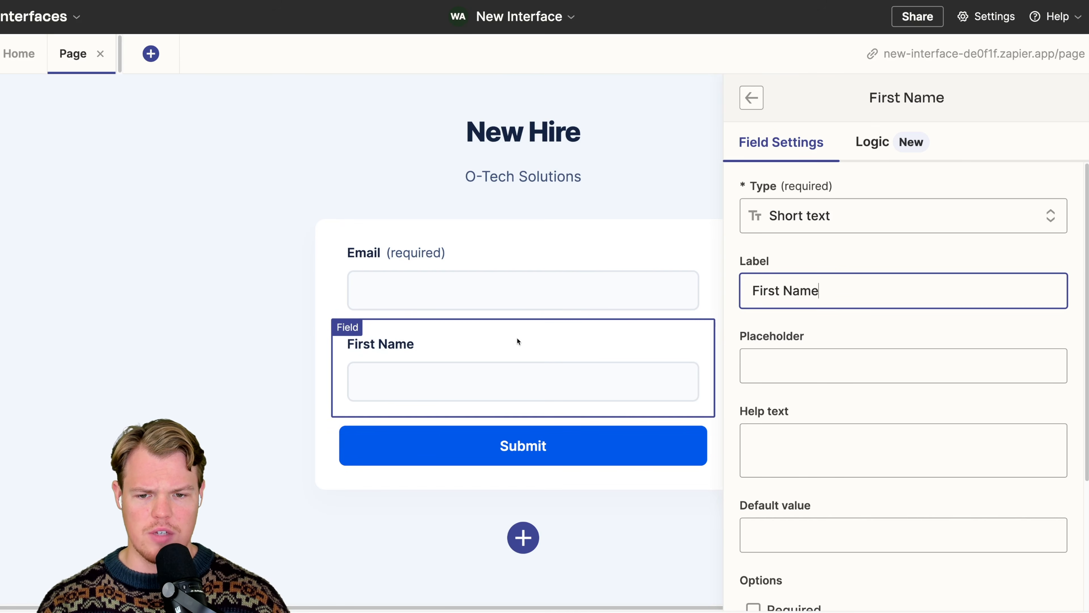
- Move the First Name field above Email in the form and make it required
click(751, 97)
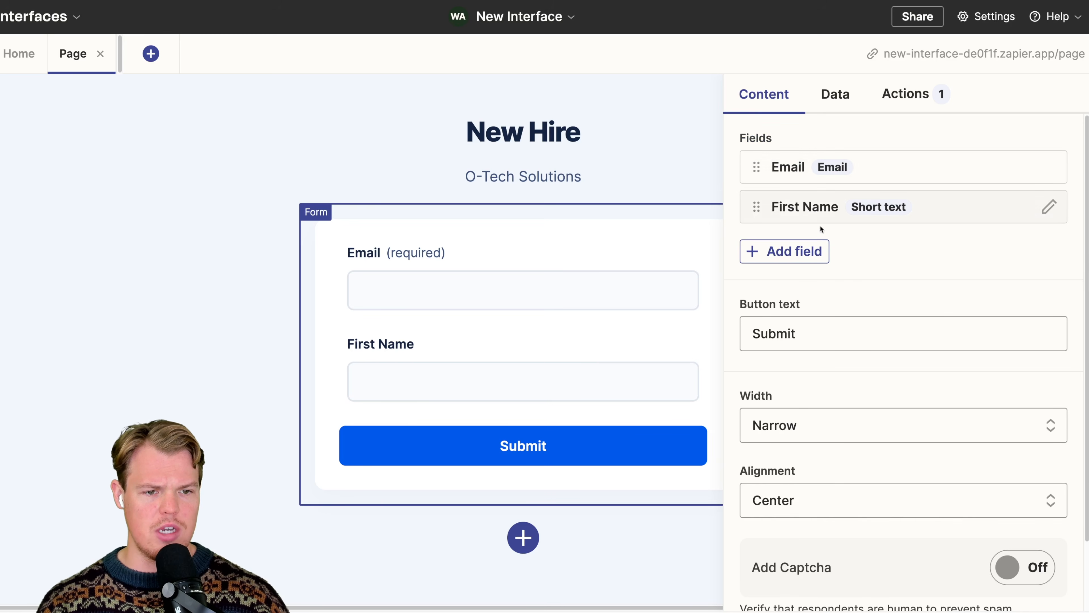
drag(754, 211, 756, 169)
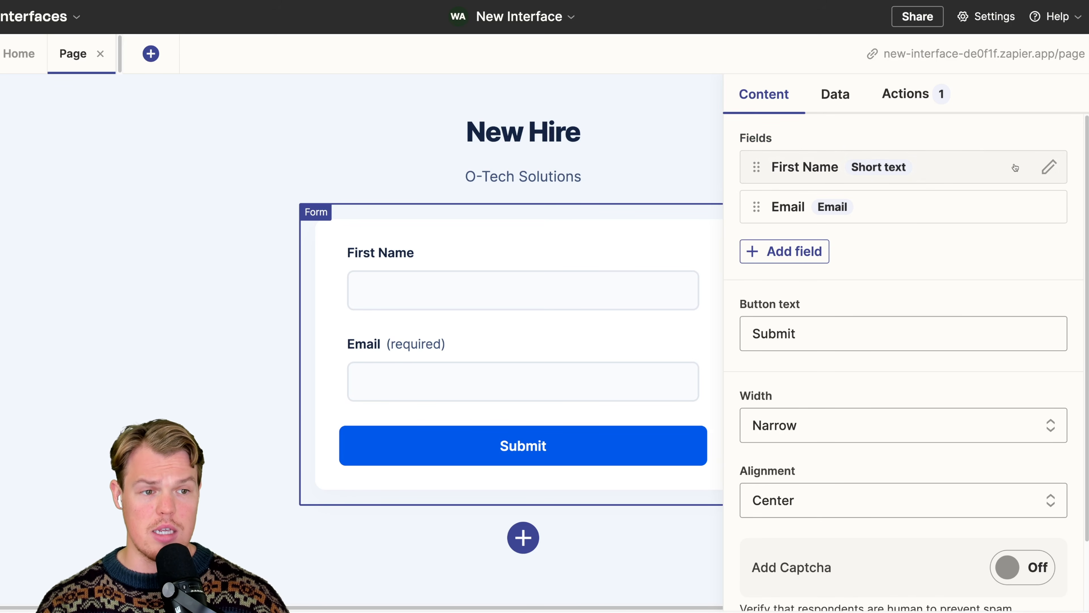
click(1052, 168)
scroll(849, 377, down, 5)
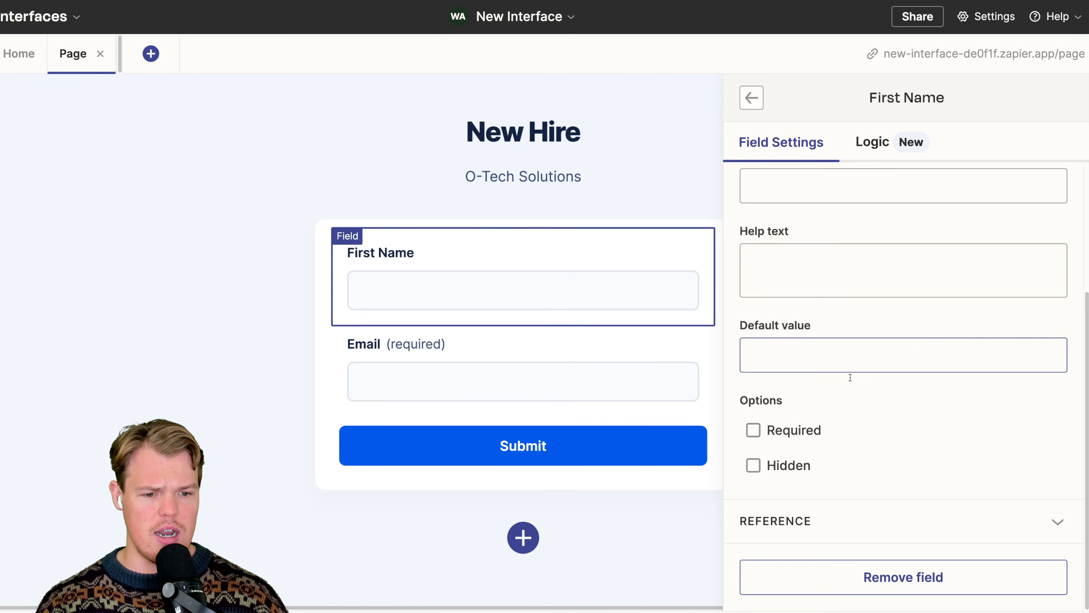
click(771, 429)
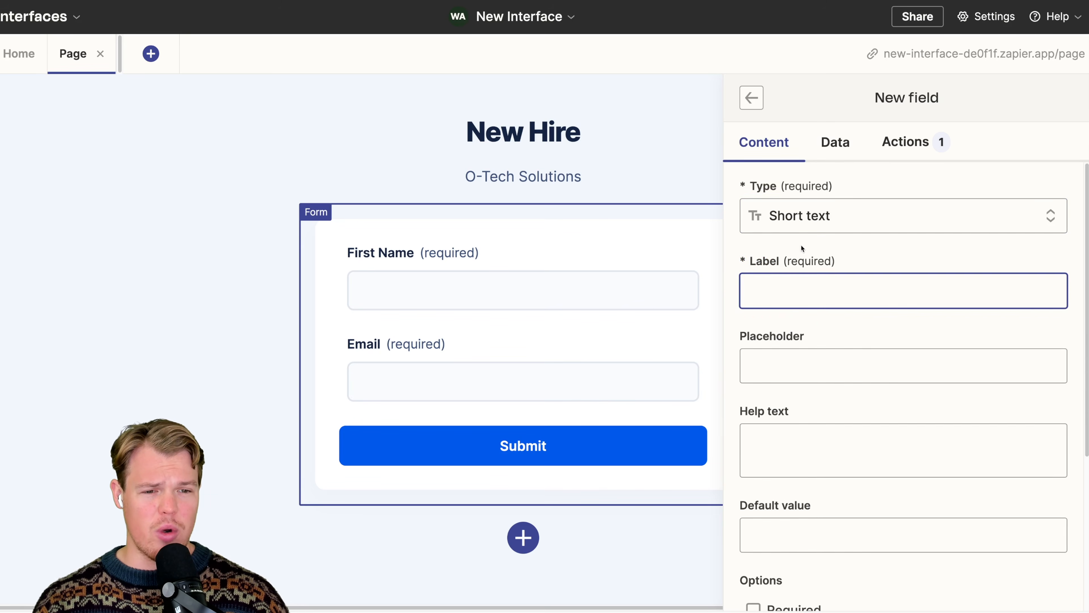
- Add a required short text field labelled "Last Name" to the form
click(843, 216)
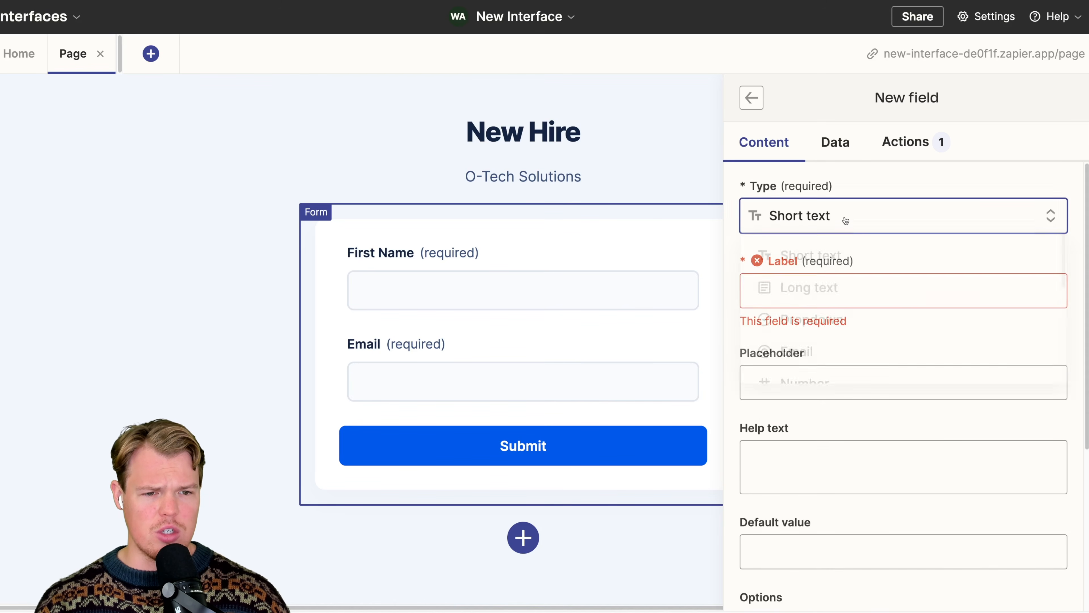
click(825, 261)
click(804, 284)
text(L)
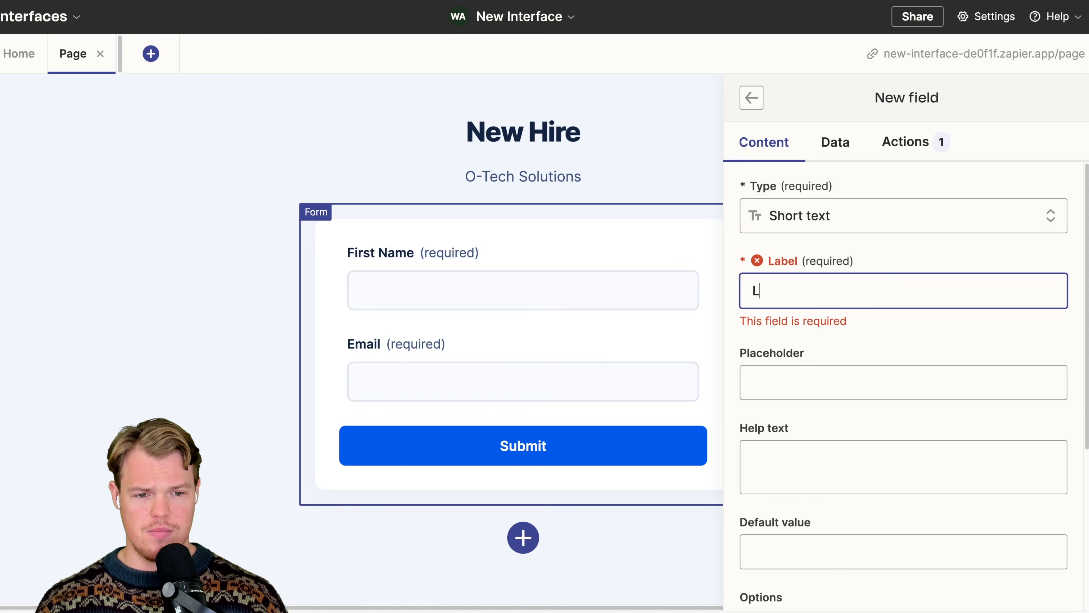
text(ast Name)
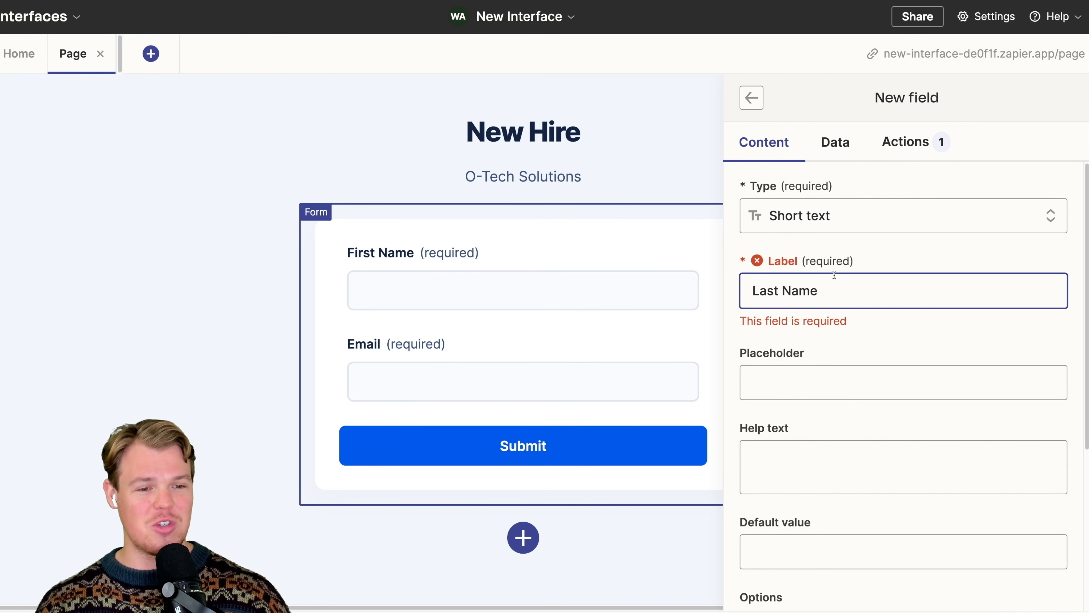
scroll(860, 260, down, 3)
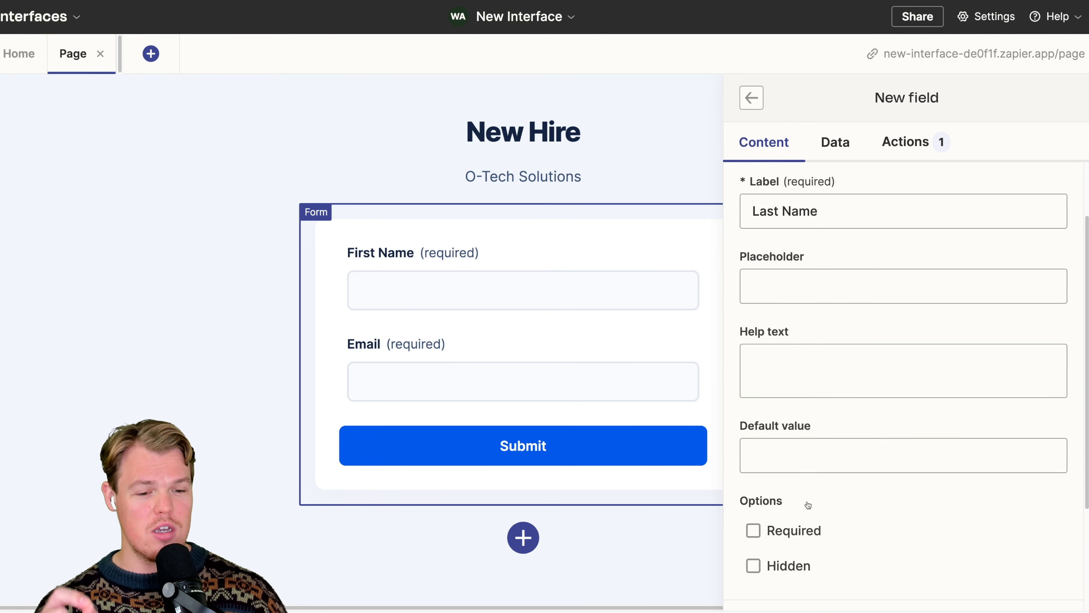
click(774, 531)
scroll(876, 488, down, 5)
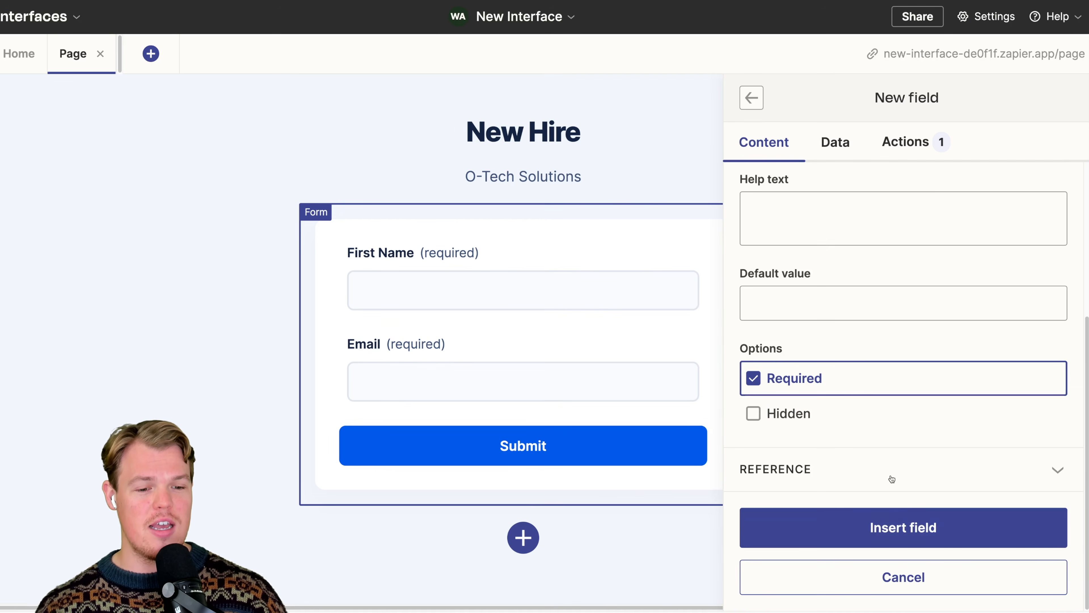
click(906, 526)
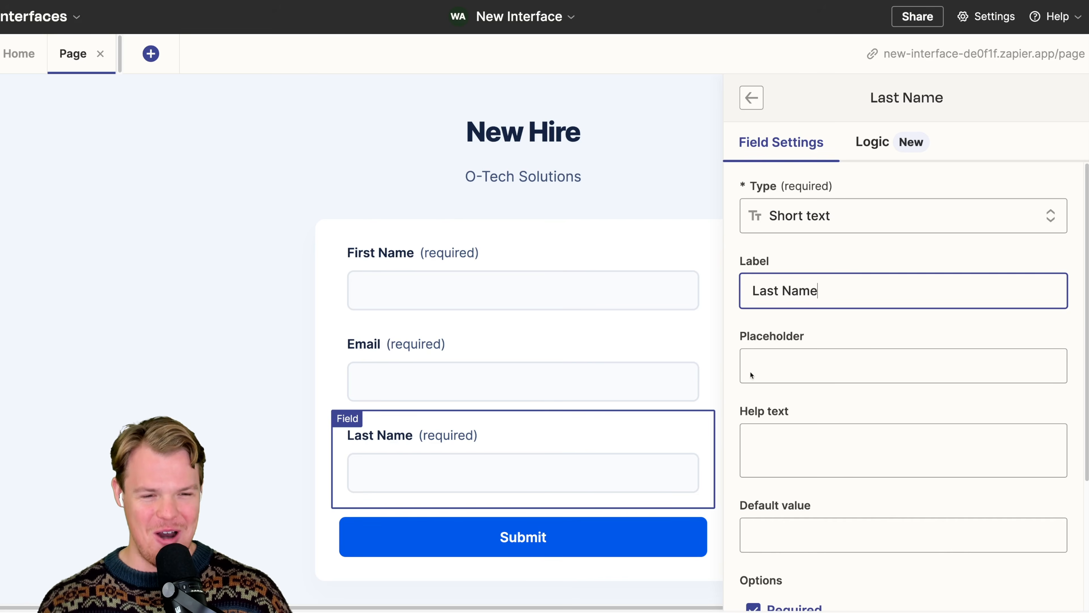
- Reorder the form fields so that Last Name sits between First Name and Email
click(751, 97)
scroll(871, 373, down, 2)
scroll(868, 360, up, 3)
drag(770, 259, 774, 219)
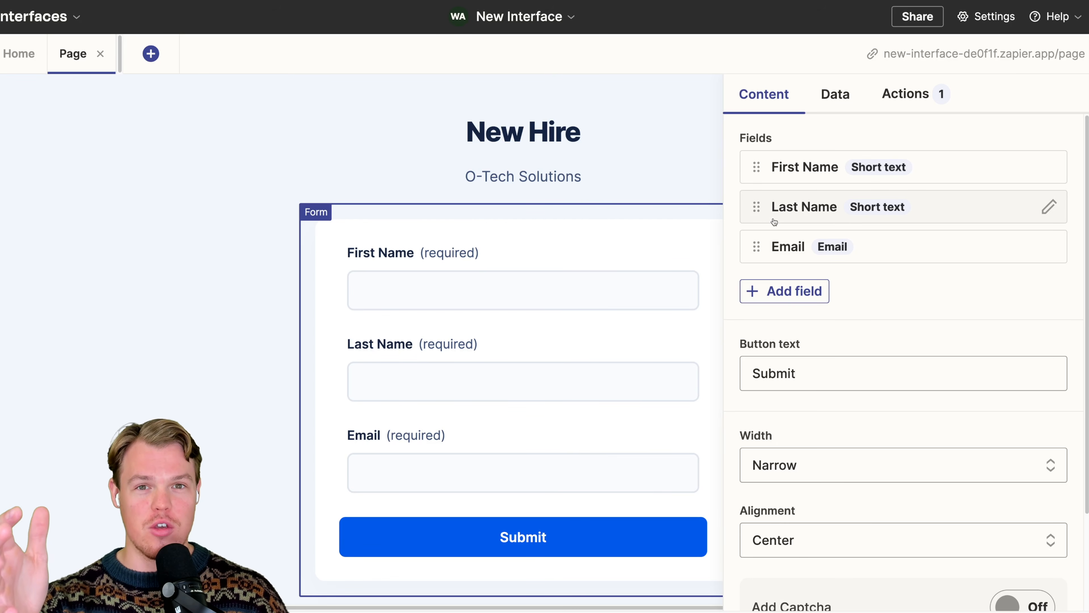
- Remove the Email field from the form
click(789, 246)
scroll(946, 324, down, 5)
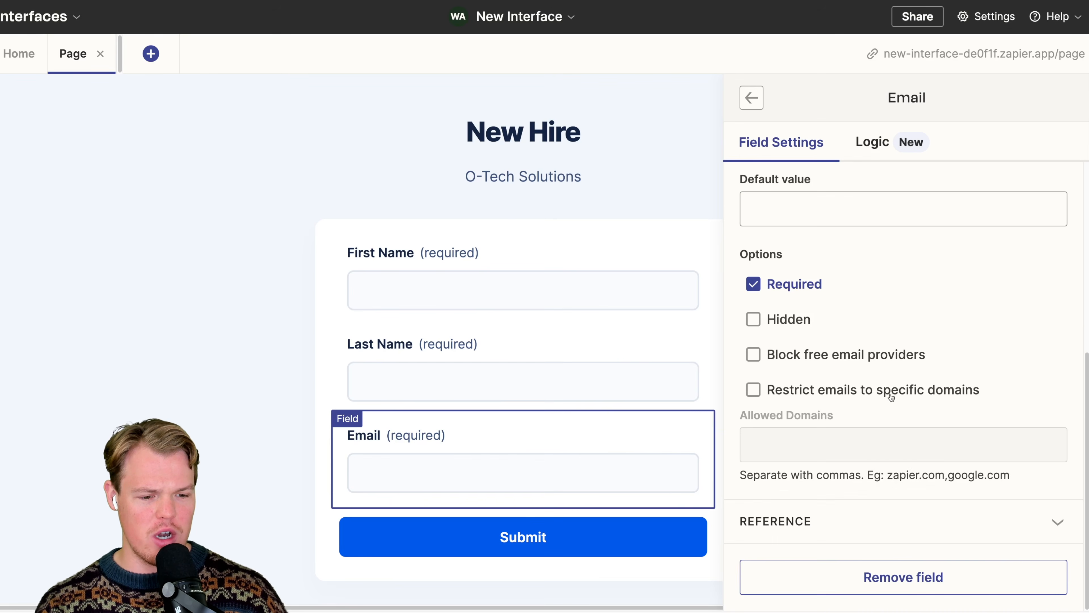
click(903, 575)
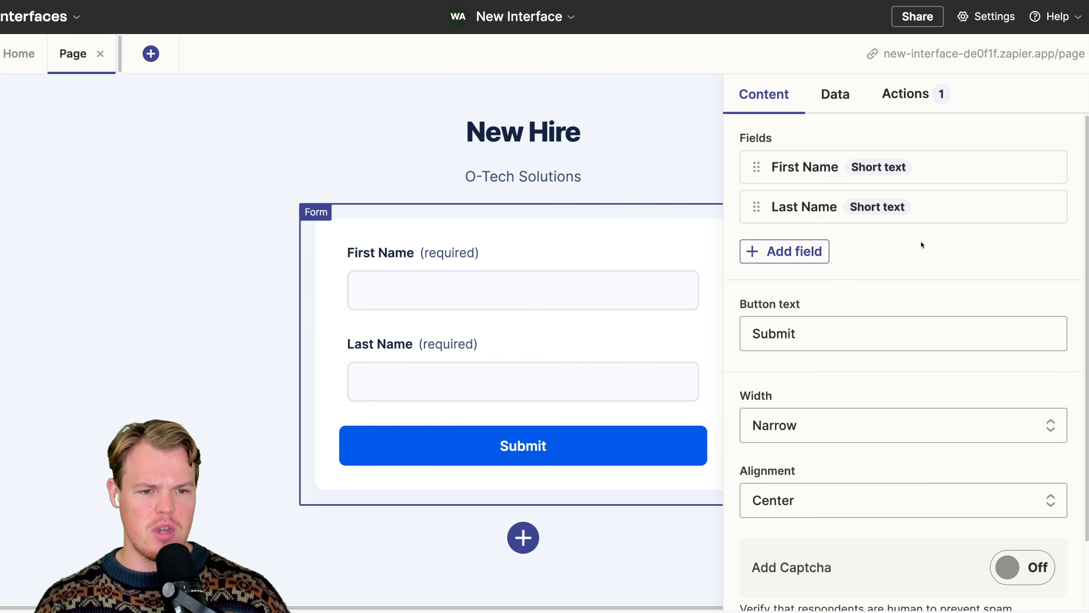
- Set up a new form field of the Date picker type with the label "When Hired"
click(807, 260)
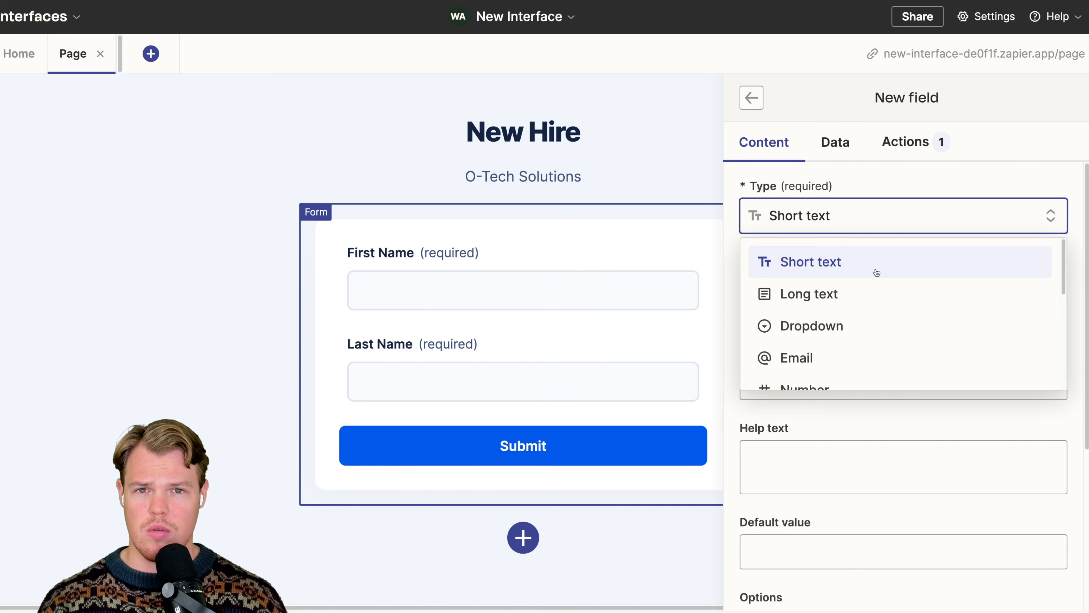
scroll(876, 273, down, 4)
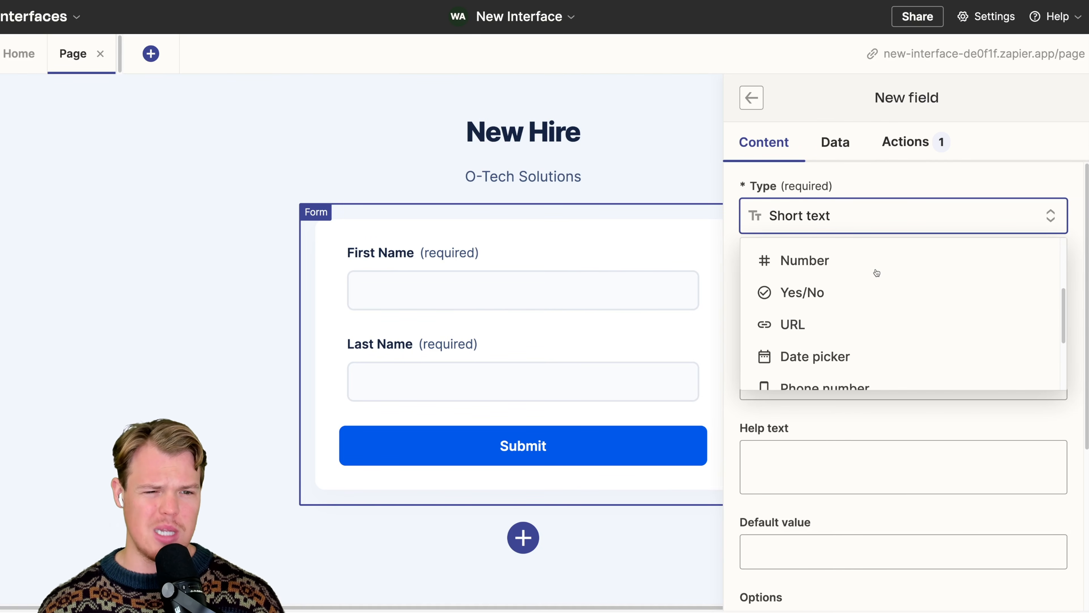
scroll(877, 273, down, 1)
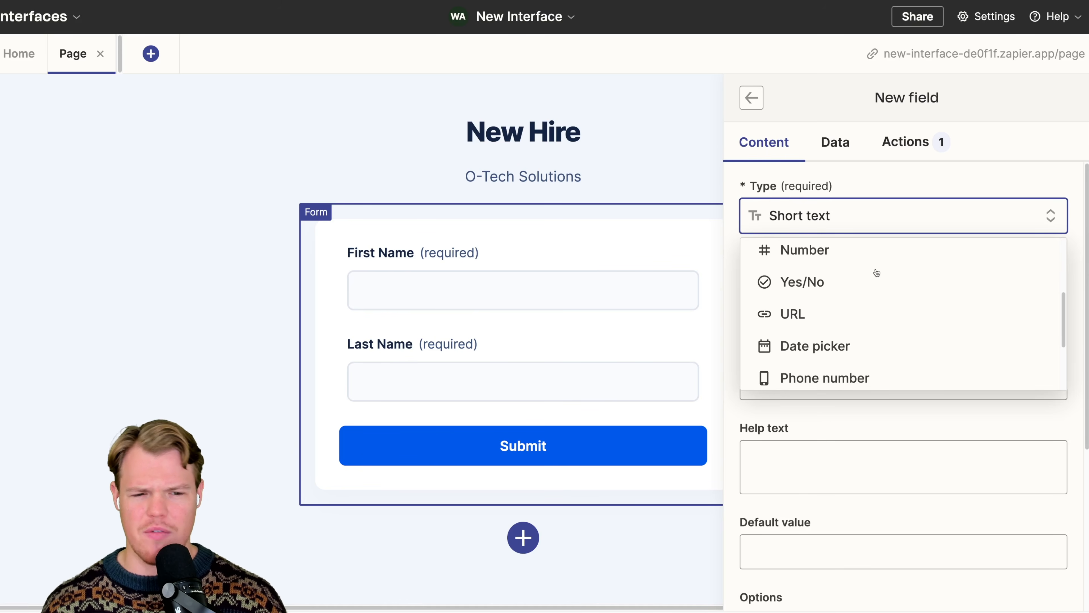
scroll(876, 273, down, 4)
click(868, 261)
click(822, 304)
text(When Hired)
click(875, 339)
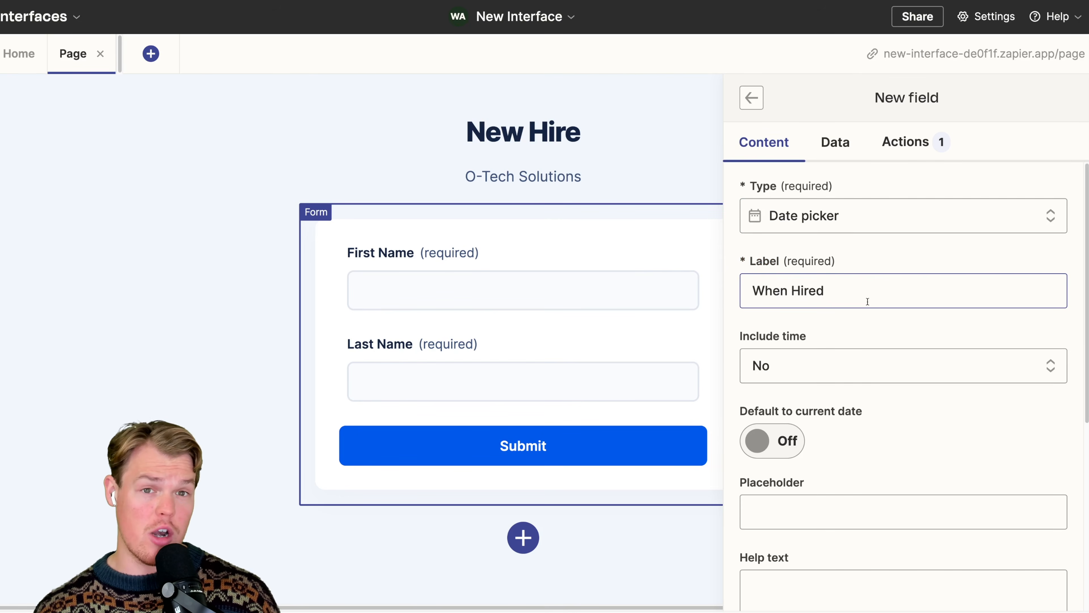
- Make the When Hired date field required and insert it into the form
scroll(868, 300, down, 3)
scroll(868, 305, down, 3)
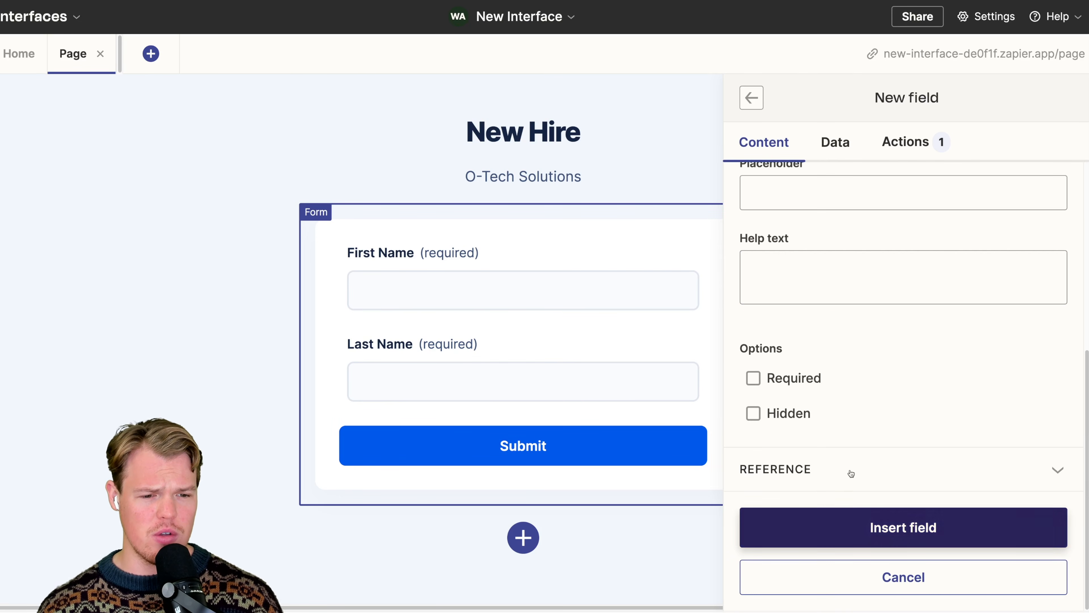
click(794, 379)
click(838, 522)
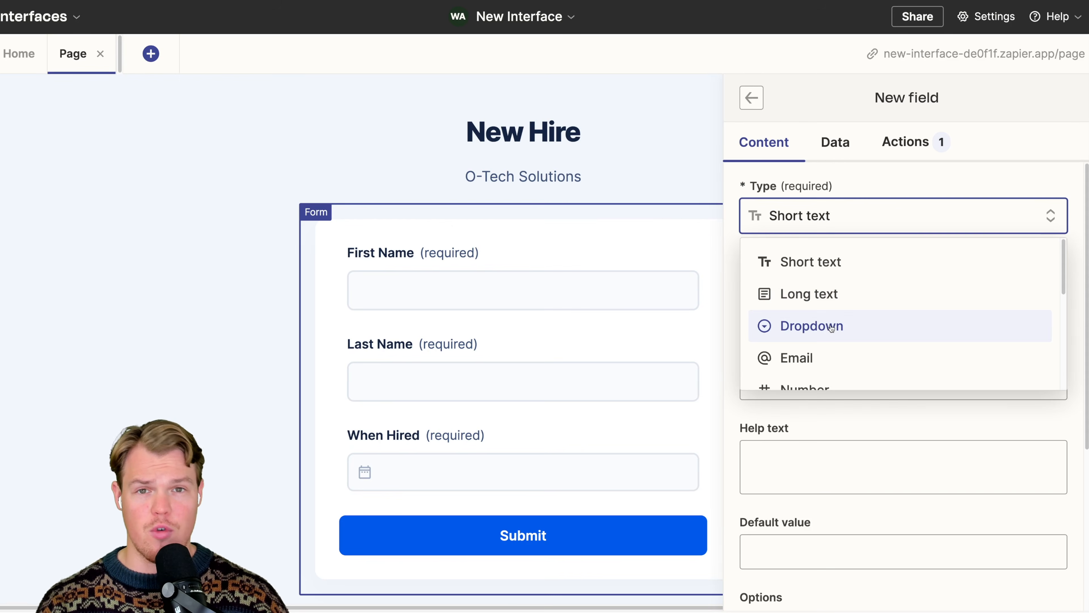
- Set up another new form field of the Dropdown type with the label "Postion"
click(832, 328)
click(806, 288)
text(Postion)
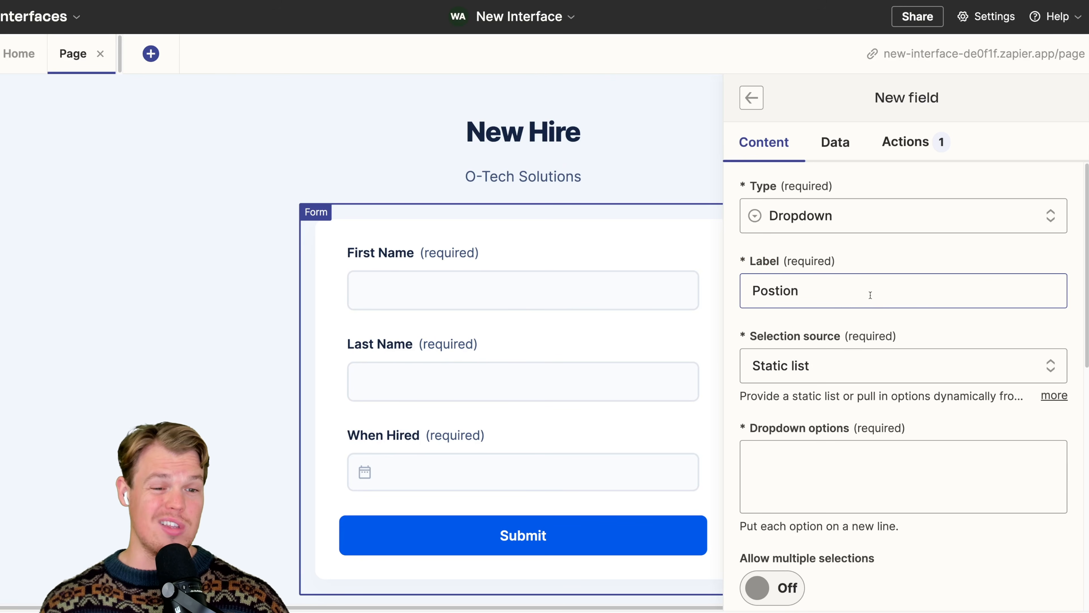
- Enter Marketing, Operations, Development, Social Media and Accounting as the dropdown's static options, each on its own line
scroll(802, 294, down, 3)
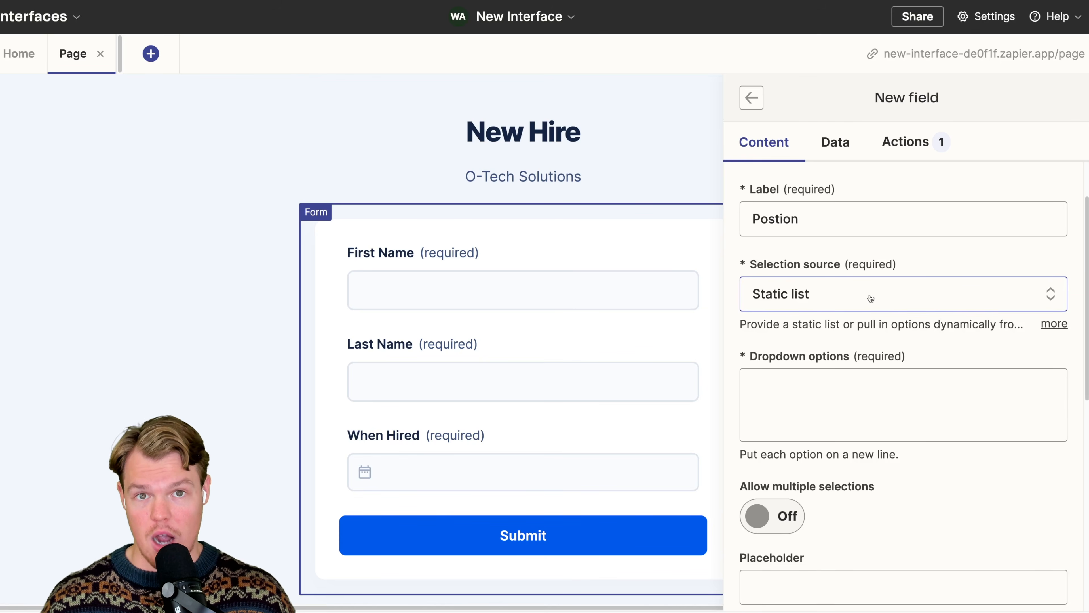
scroll(870, 298, down, 2)
click(878, 344)
text(Marketing)
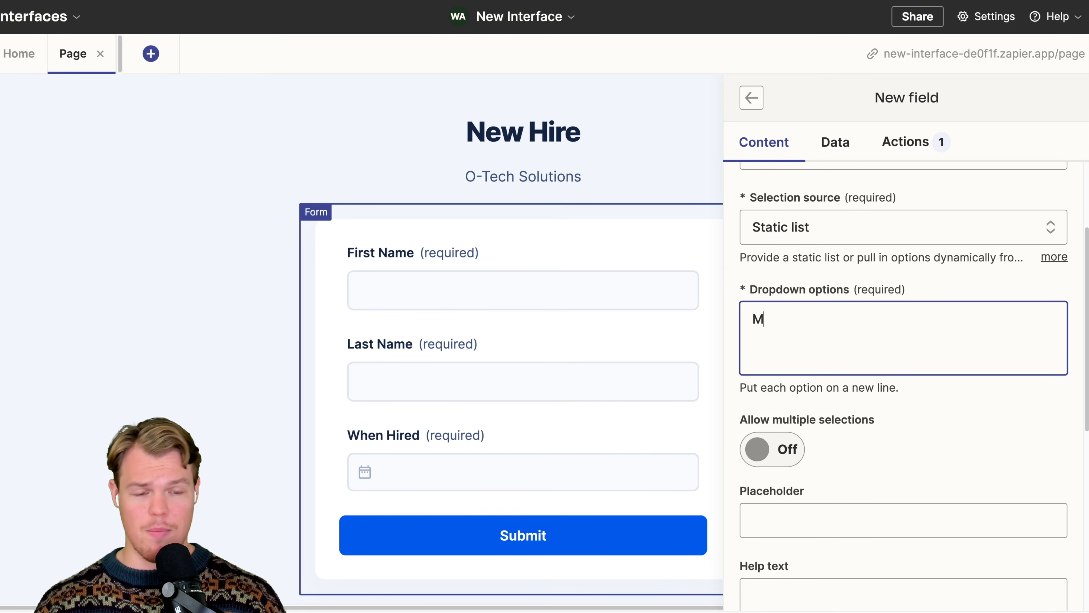
key(Return)
text(Operations )
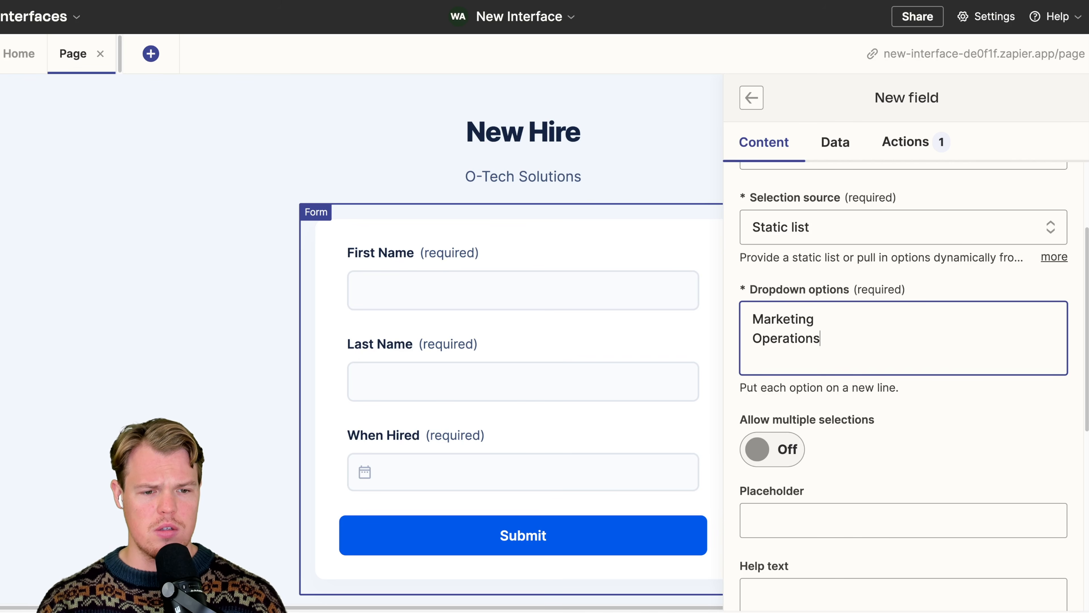
text(Development)
key(Return)
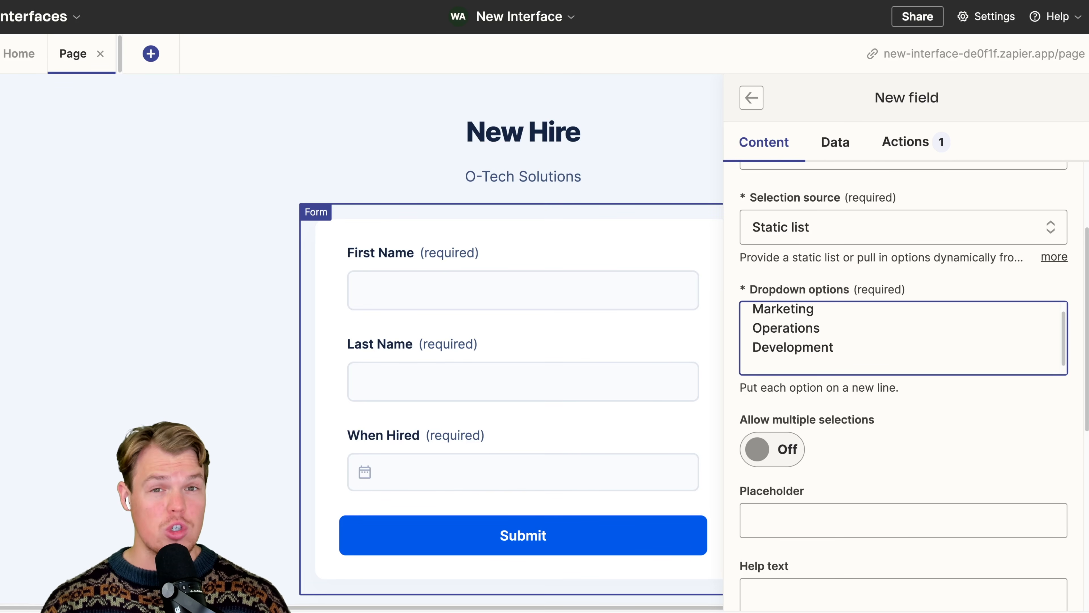
text(Social Media)
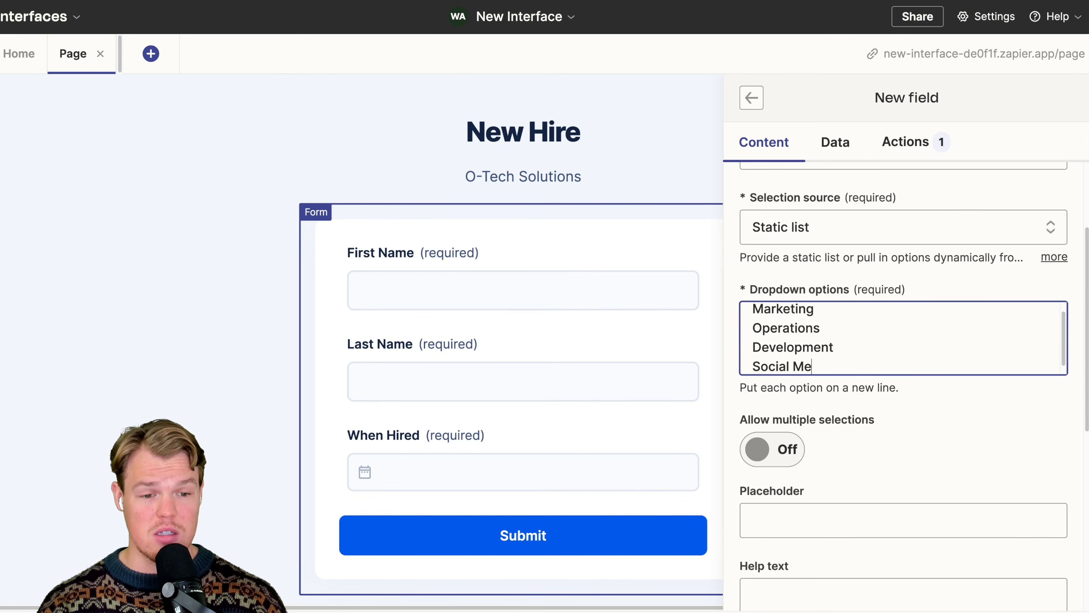
key(Return)
text(Accounting)
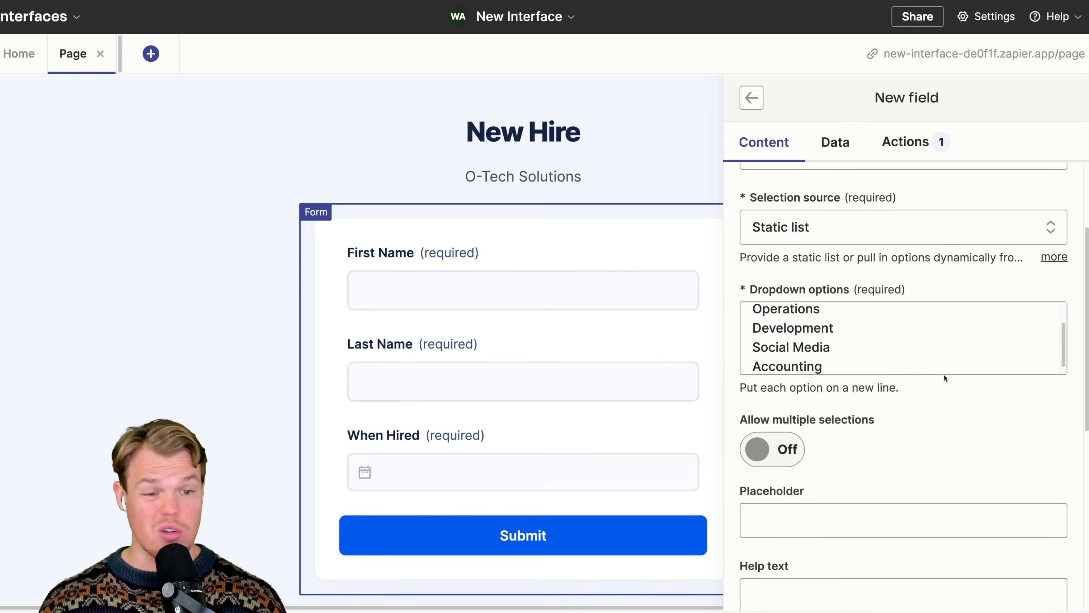
- Make the Postion dropdown required and insert it into the form
scroll(928, 337, up, 2)
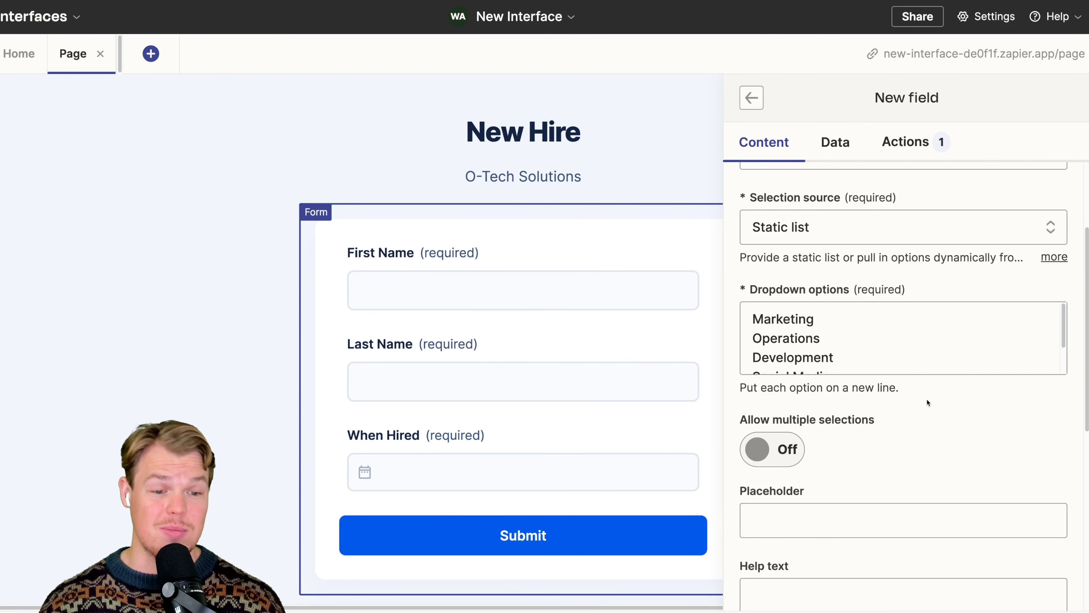
scroll(926, 399, down, 9)
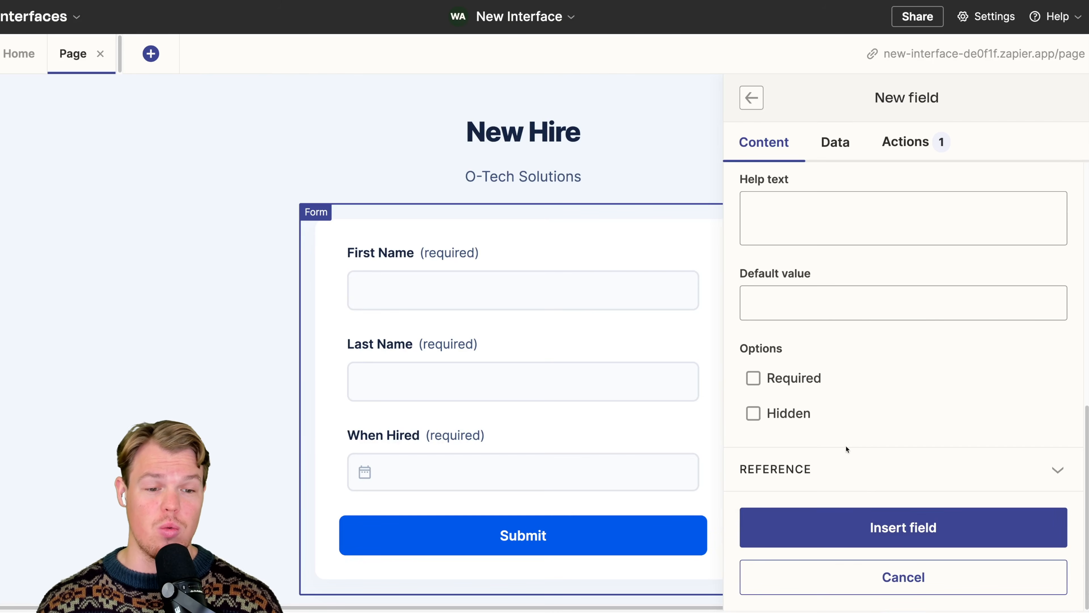
click(811, 379)
click(888, 544)
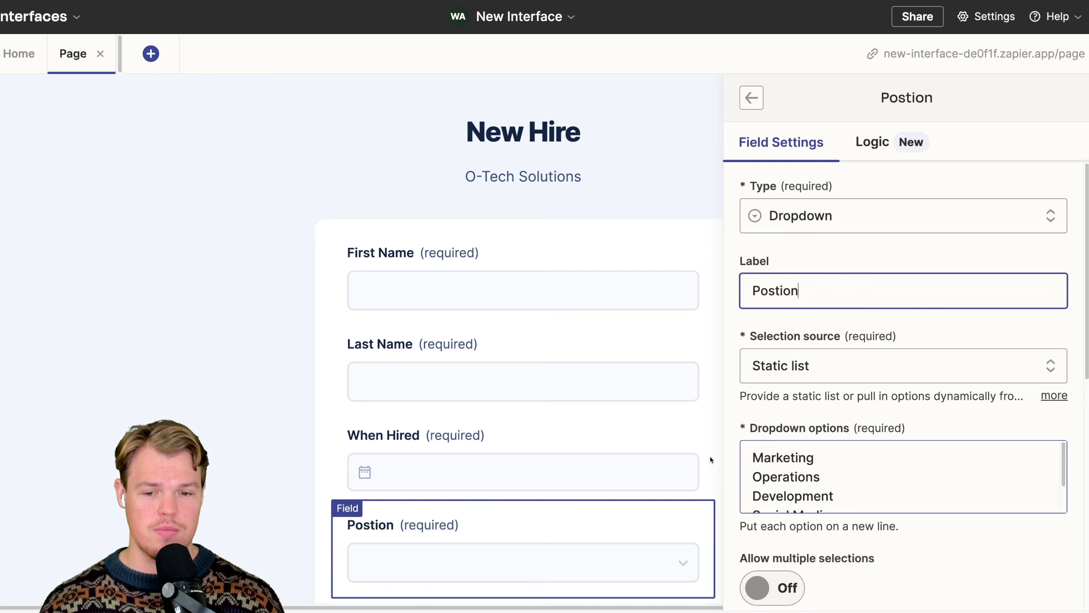
- Add a required Long text field labelled "Notes" to the form
click(849, 219)
click(815, 287)
text(Notes)
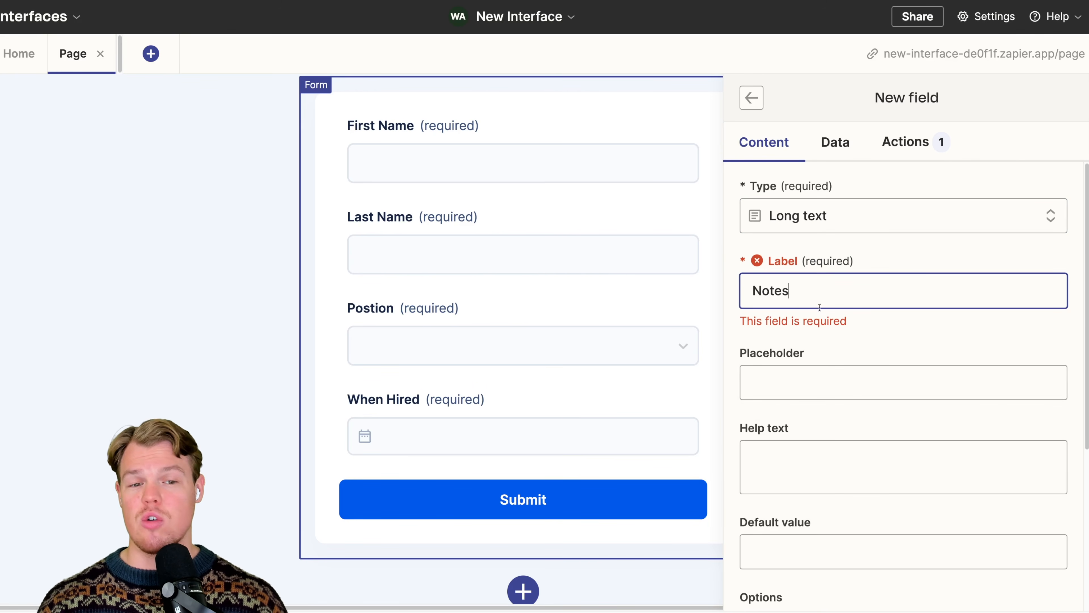
click(853, 336)
scroll(855, 335, down, 1)
scroll(855, 334, down, 3)
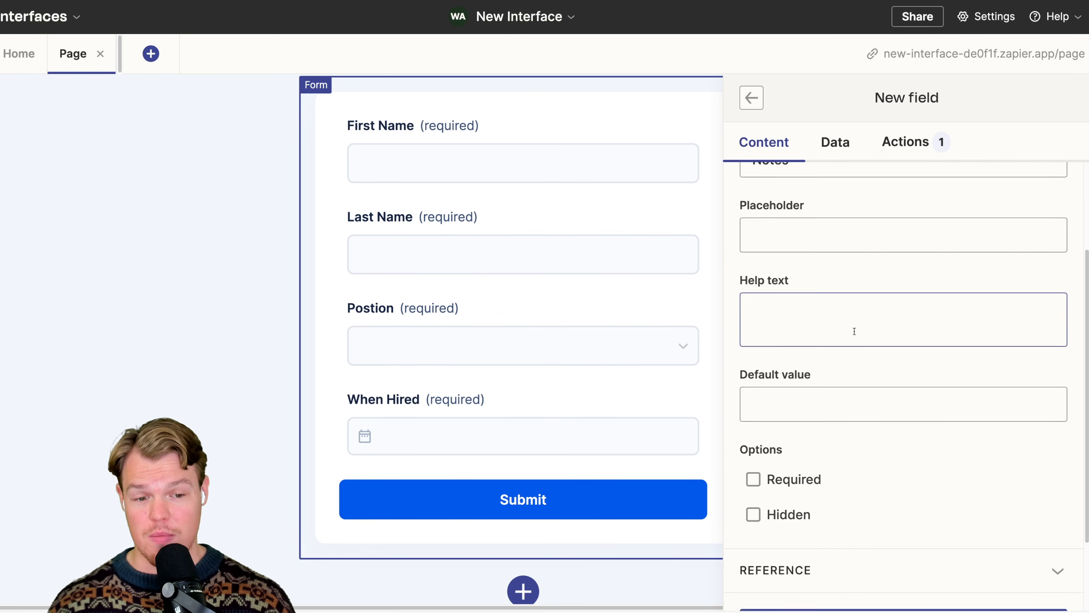
click(807, 389)
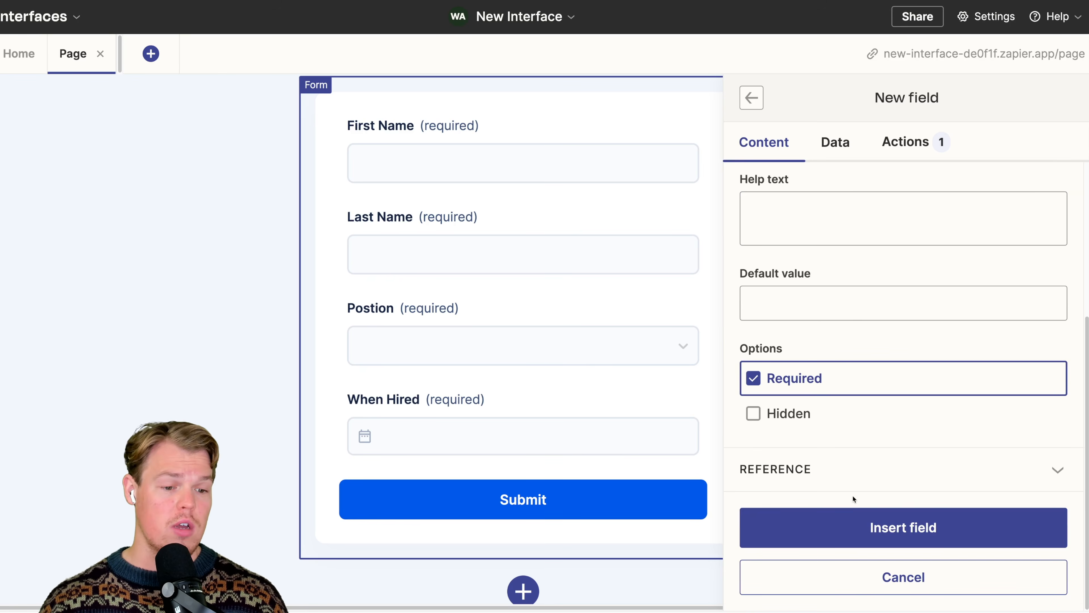
click(860, 519)
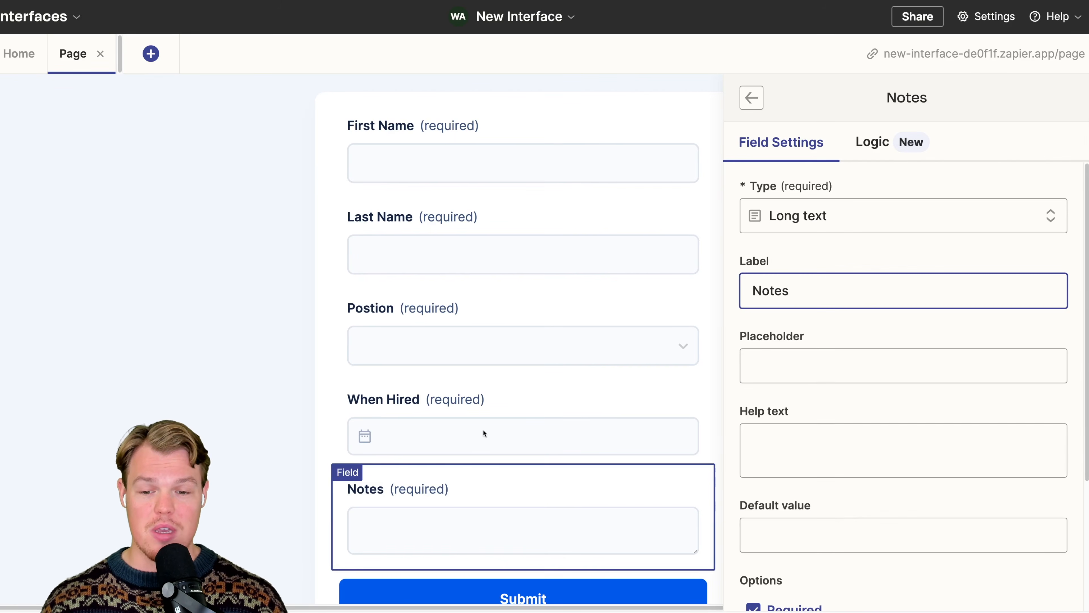
- Reorder the form fields so that Notes comes directly before When Hired
click(267, 334)
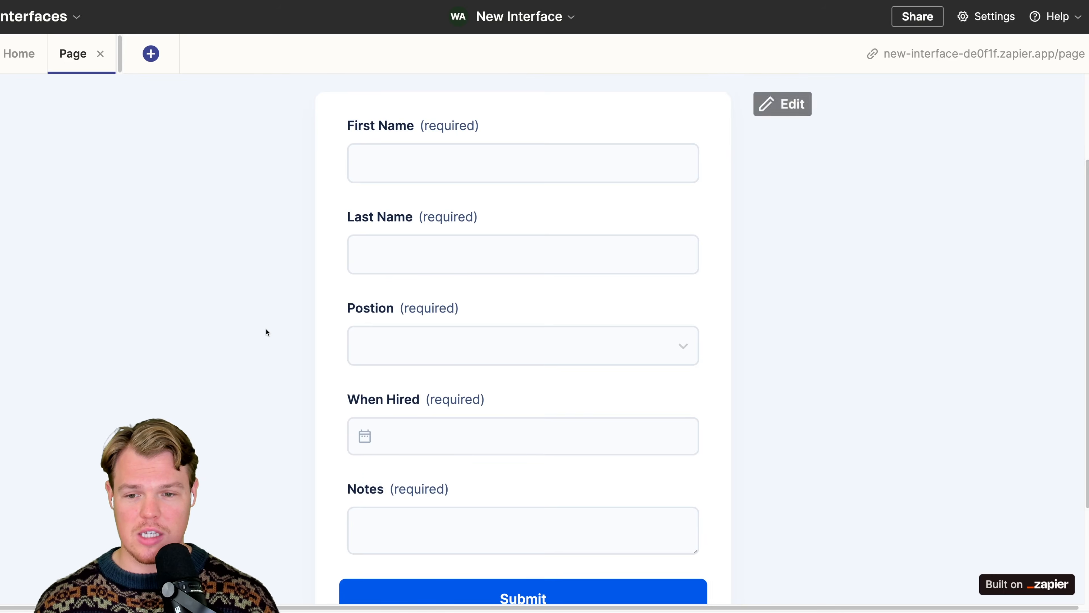
scroll(297, 358, down, 2)
click(365, 432)
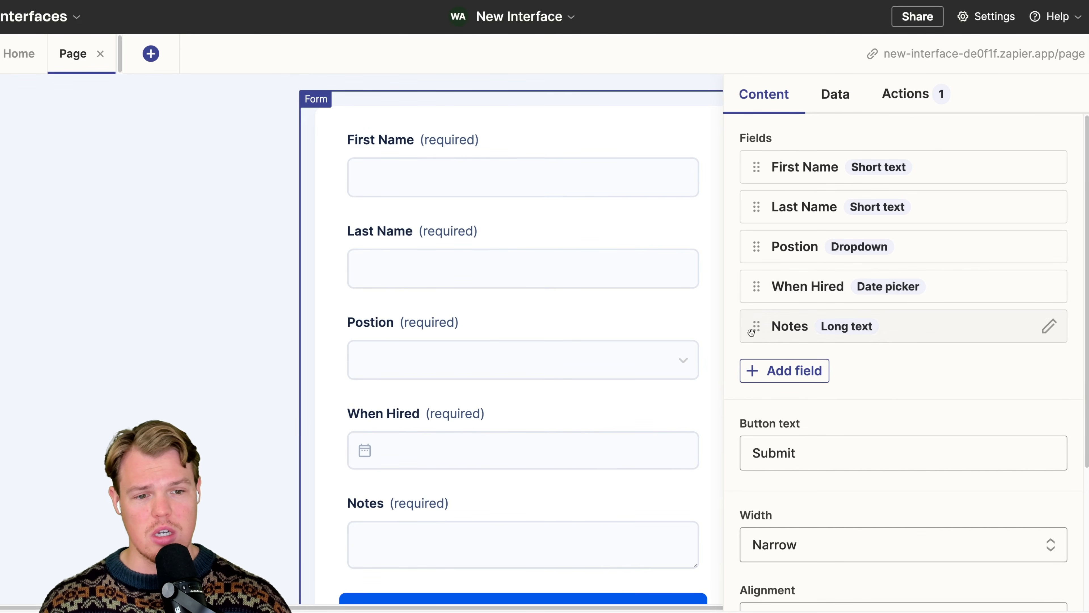
drag(756, 327, 757, 286)
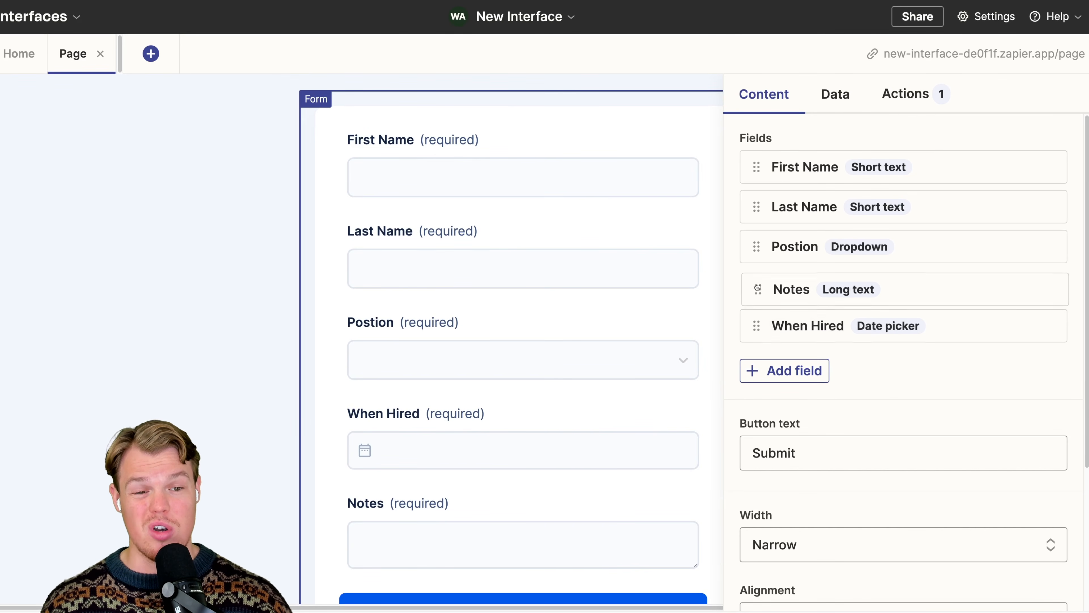
click(267, 355)
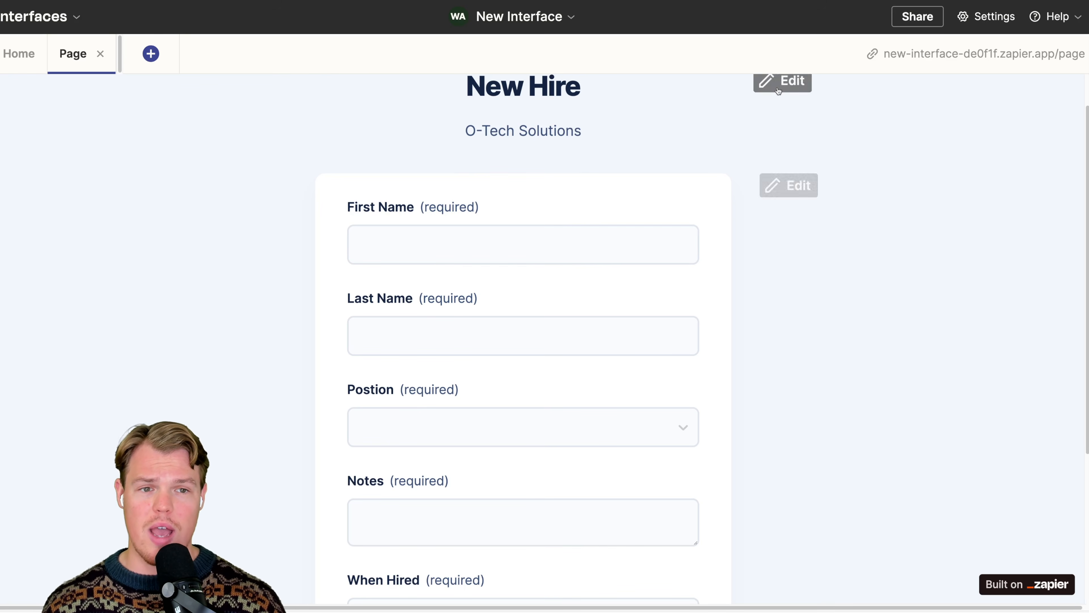
- Open the live version of the New Hire form page to examine its layout and fields
click(946, 51)
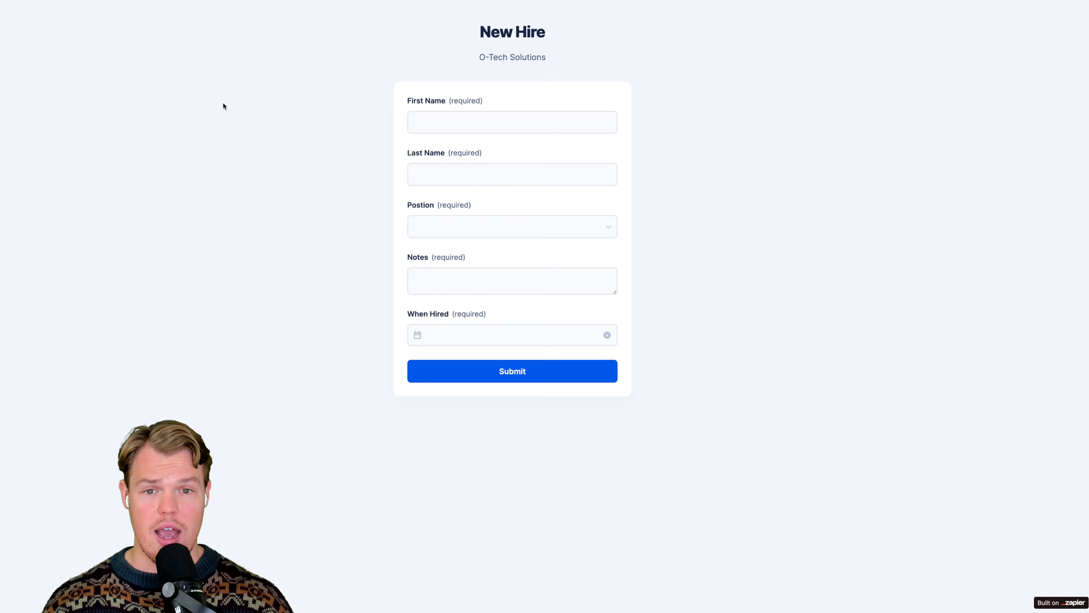
key(ctrl+plus)
key(ctrl+plus)
key(ctrl+plus)
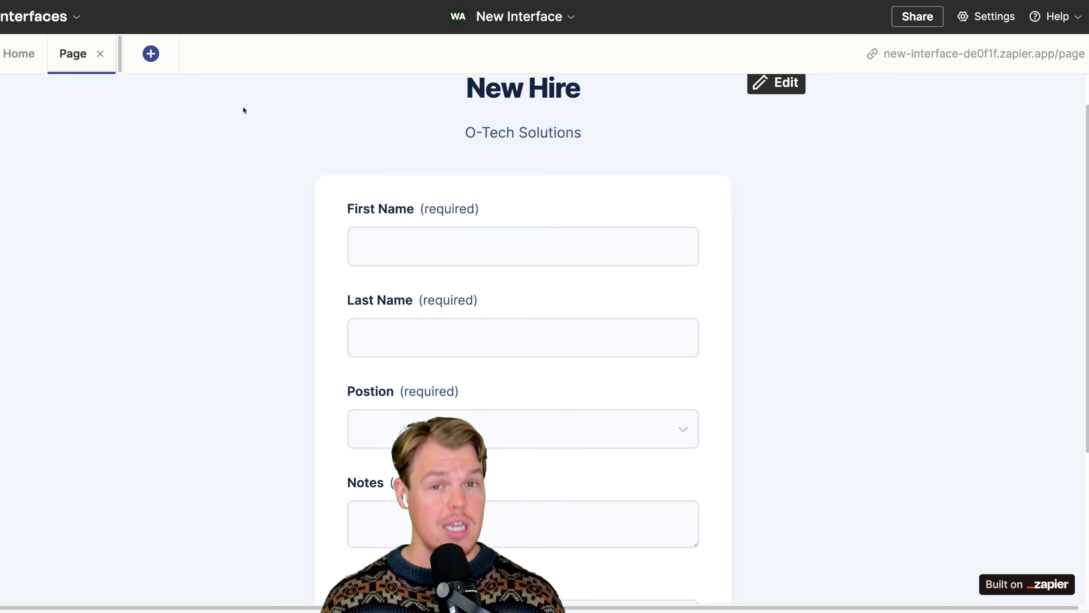
- Open the form page's options and rename the page as "O-Tech New Hire"
click(21, 54)
double_click(121, 130)
text(O-)
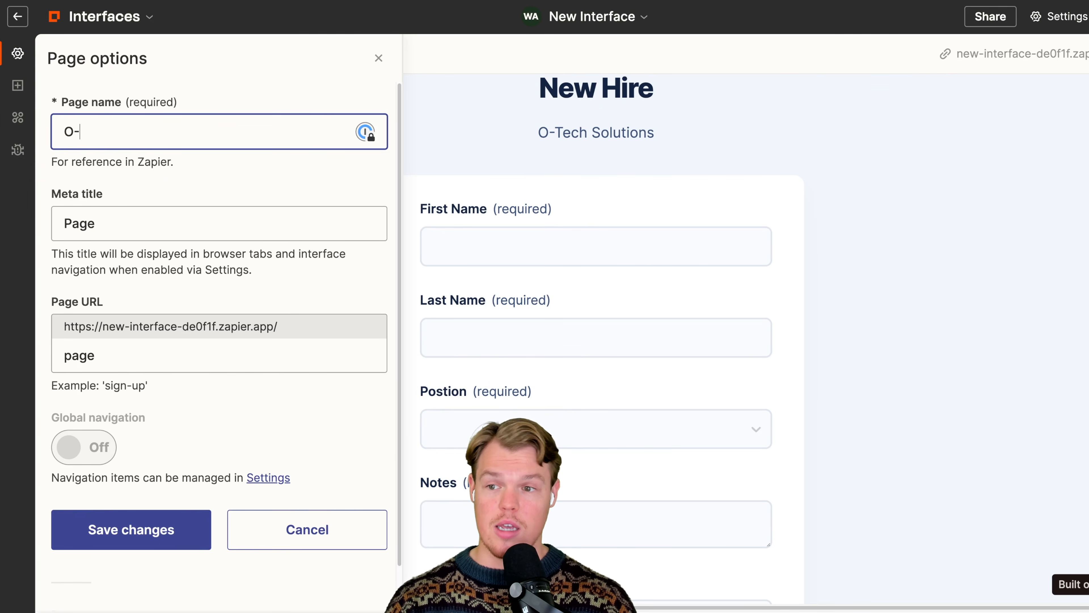
text(Tech New Hire)
- Set both the page's meta title and its URL path to "newhire" and save the page options
double_click(78, 218)
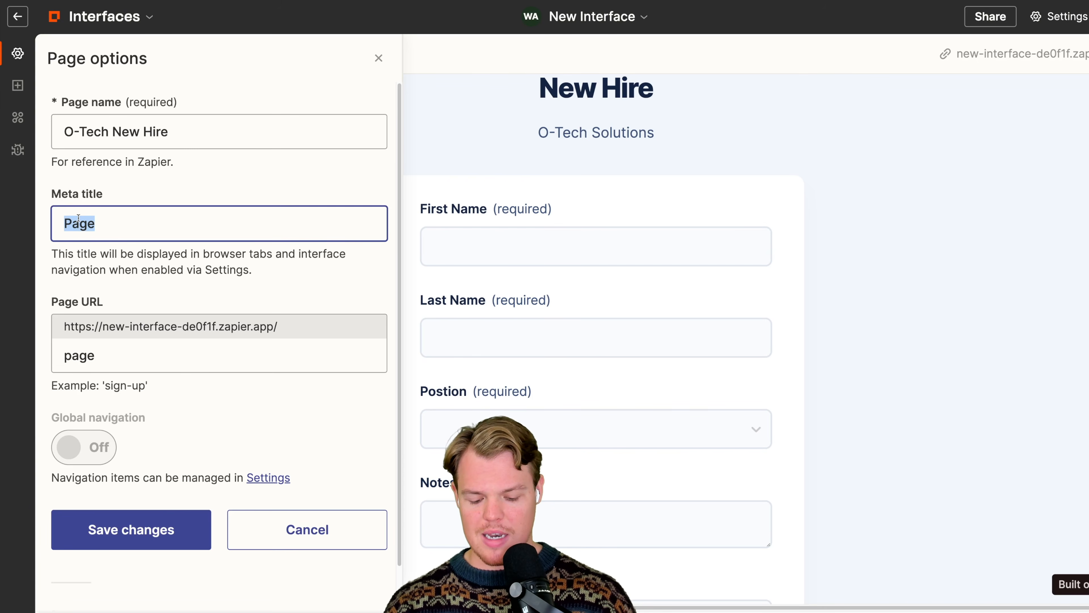
text(newhire)
double_click(78, 218)
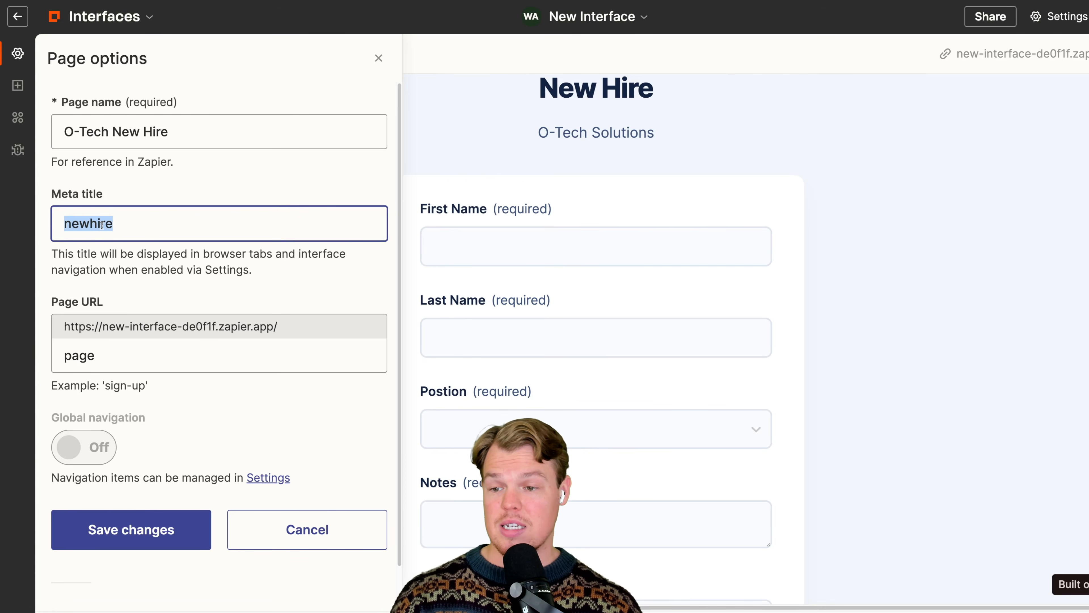
double_click(84, 352)
text(newhire)
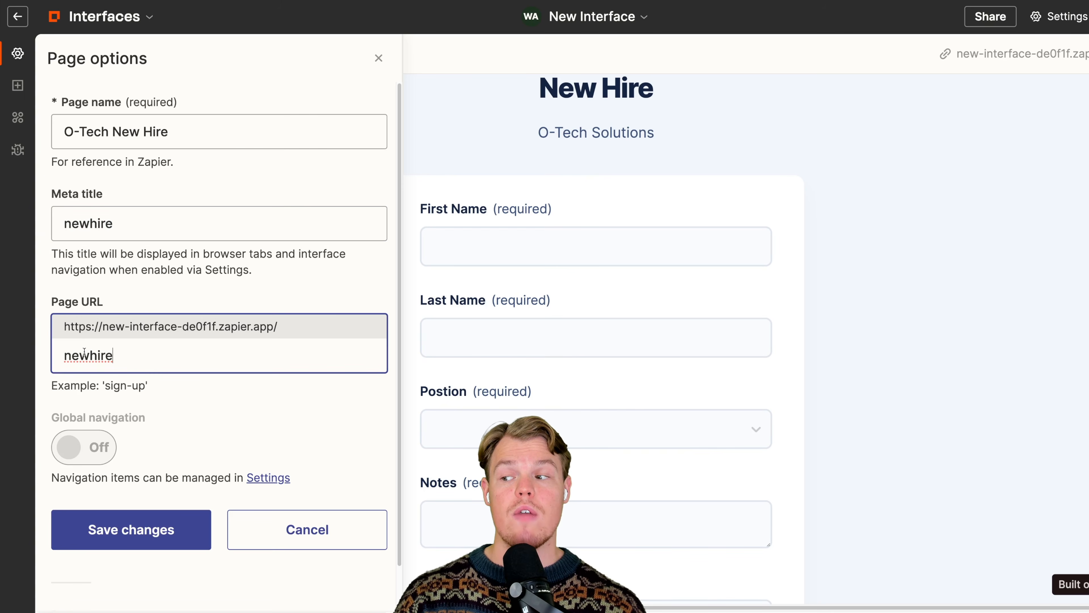
click(131, 529)
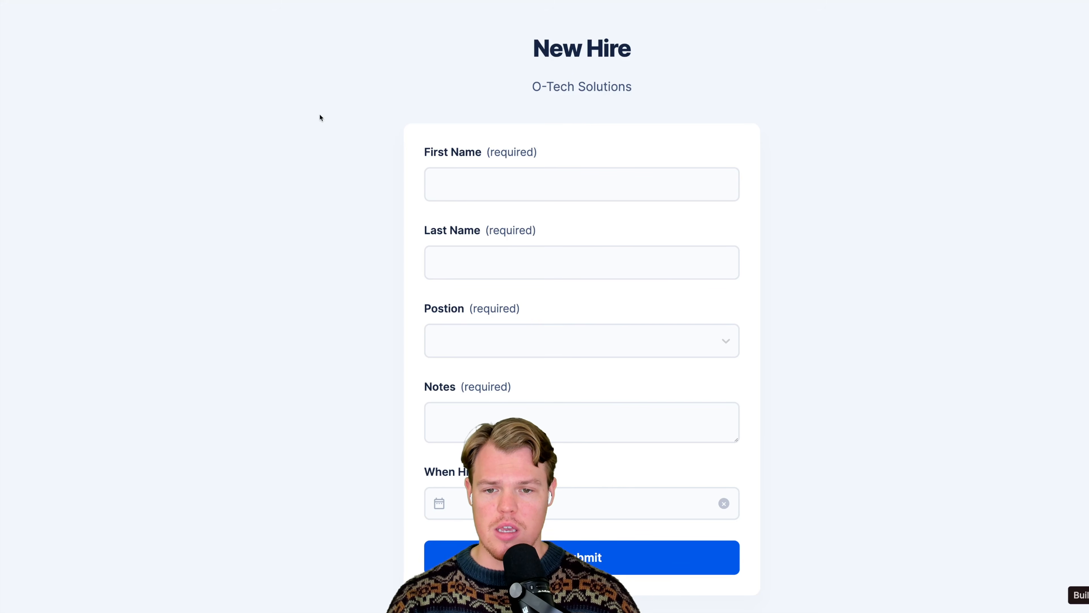
click(538, 185)
text(https://new-interface-de0f1f.zapier.app/newhire)
double_click(505, 183)
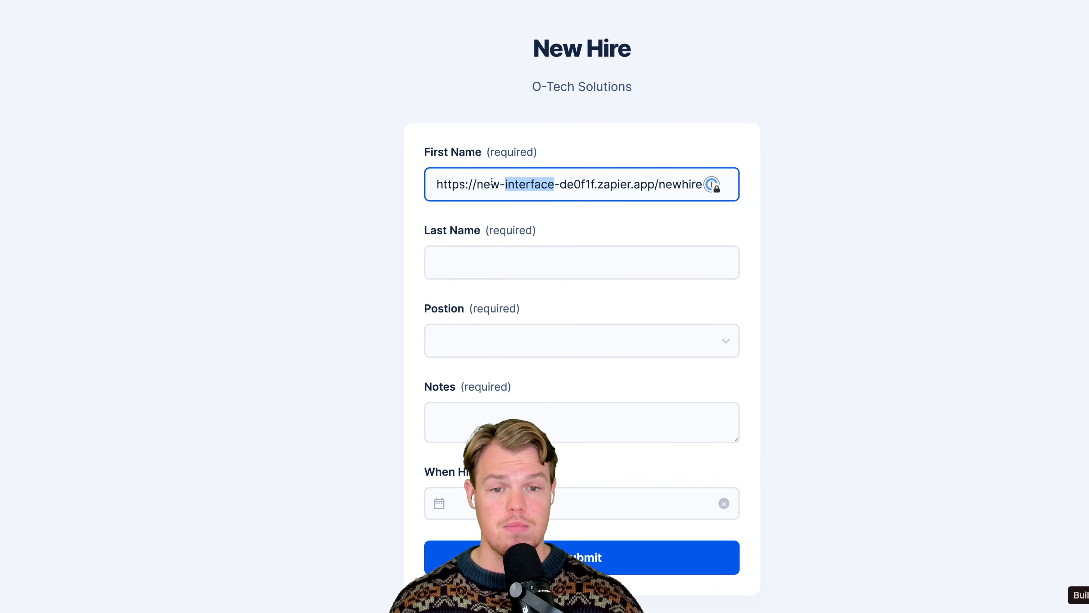
key(ctrl+a)
key(BackSpace)
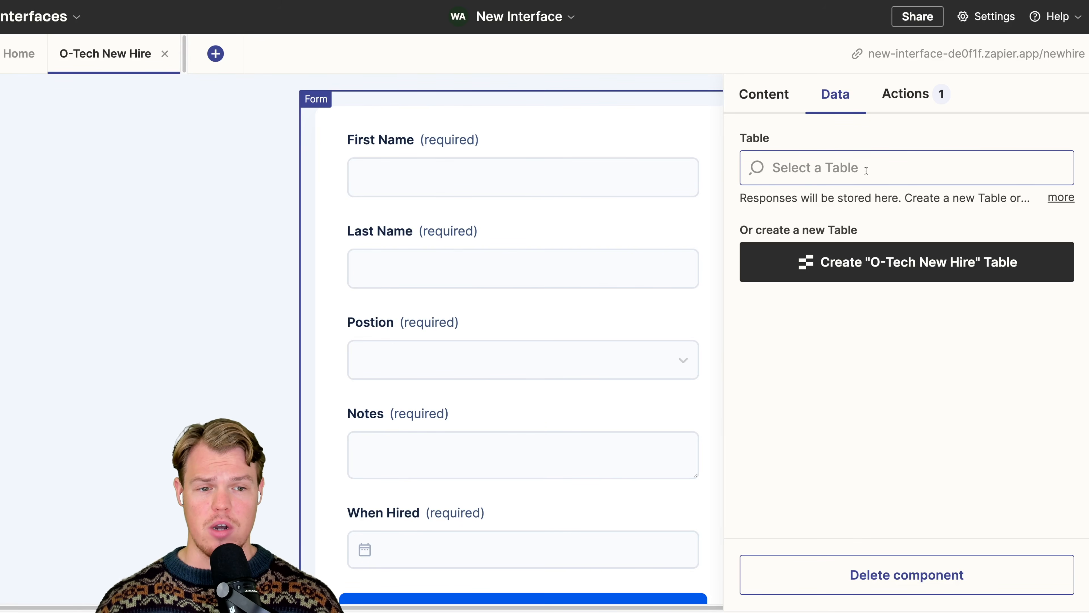
- Create the "O-Tech New Hire" table to store the form's responses and open it
click(905, 266)
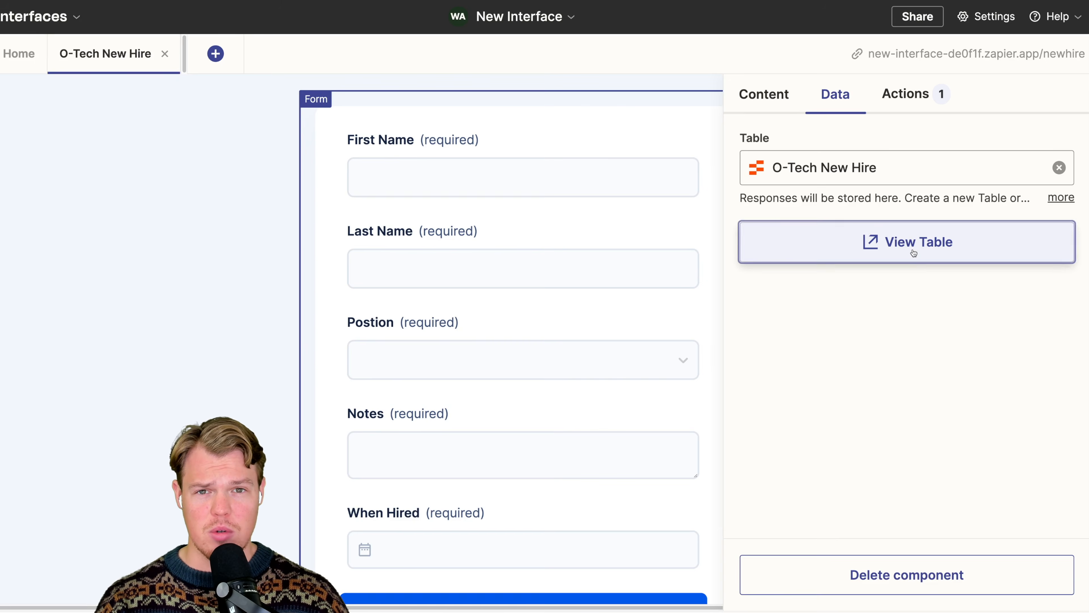
click(911, 251)
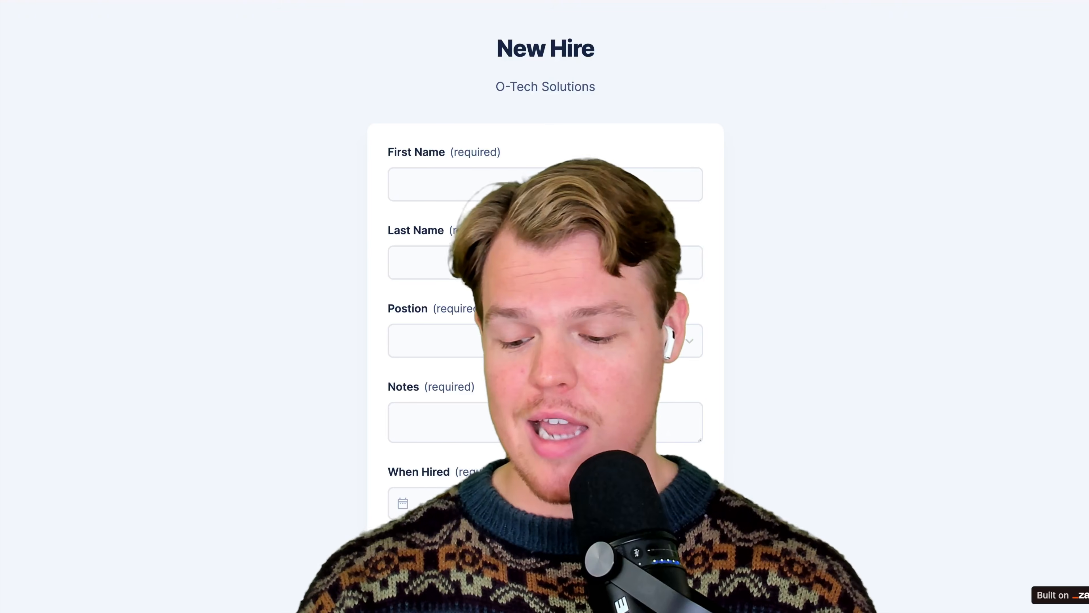
- Enter a sample new hire's first name and last name in the live New Hire form
click(529, 195)
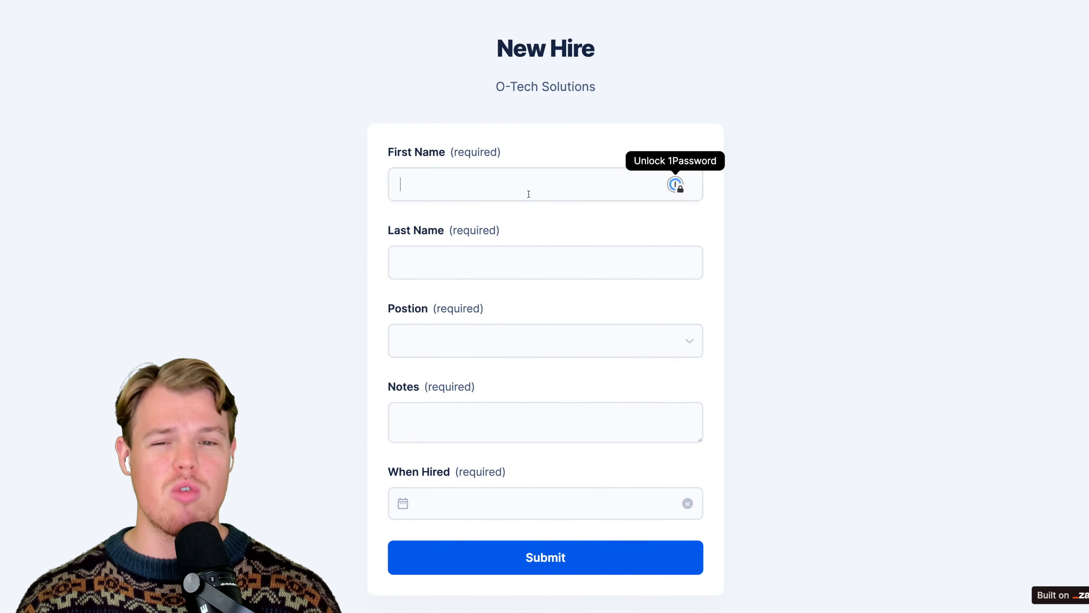
text(James)
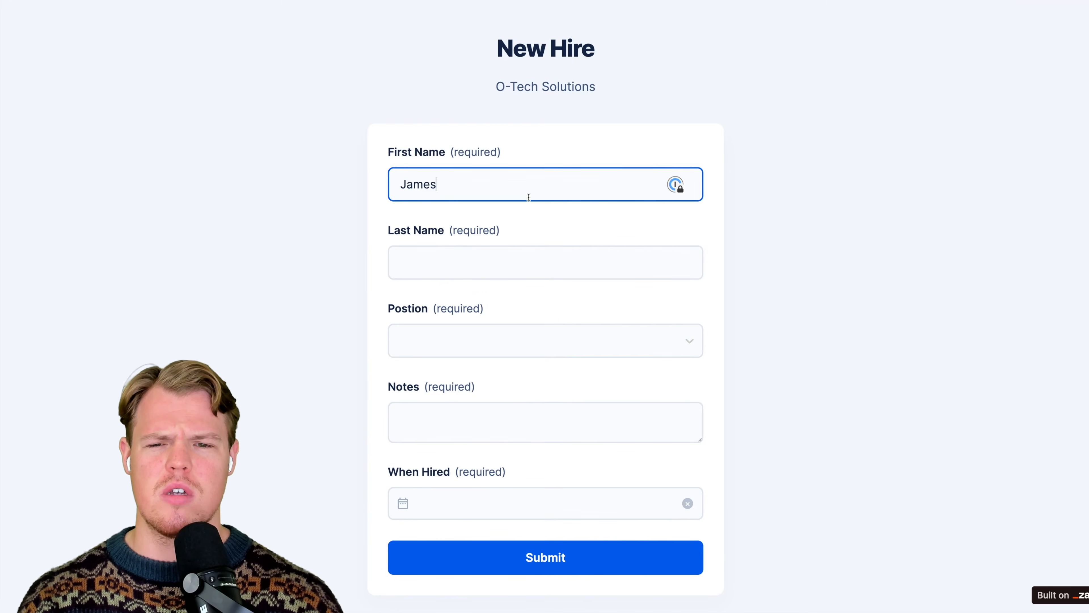
click(525, 249)
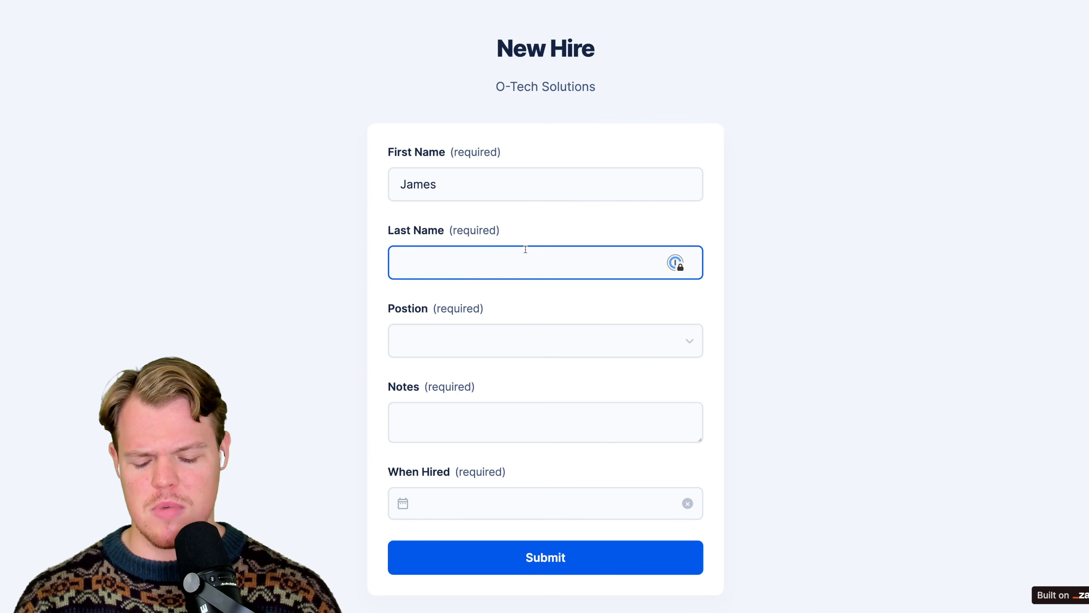
text(Apples)
double_click(481, 269)
key(BackSpace)
text(Smith)
click(348, 275)
- Choose Social Media as the new hire's Postion
scroll(348, 275, down, 1)
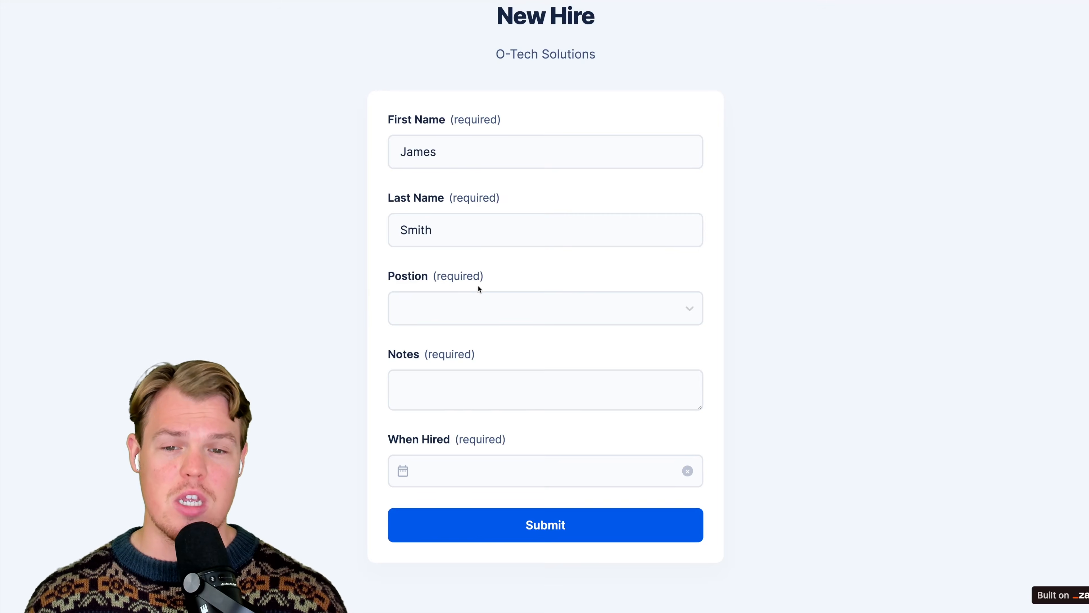
click(475, 318)
click(456, 456)
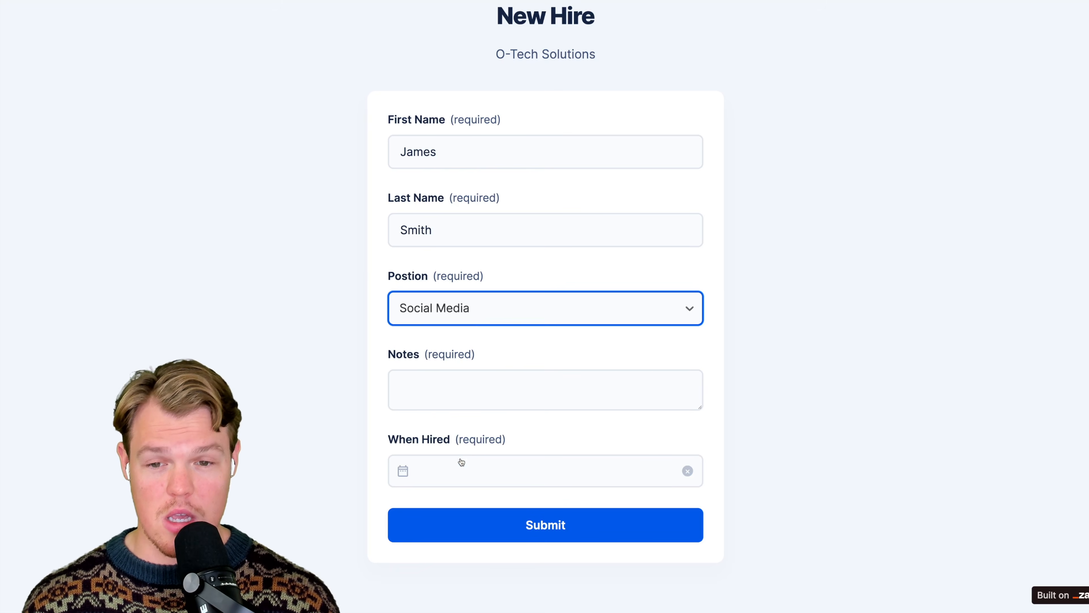
- Enlarge the Notes box and enter "- Understands how to use tiktok well" as the first note, followed by a blank line
click(440, 382)
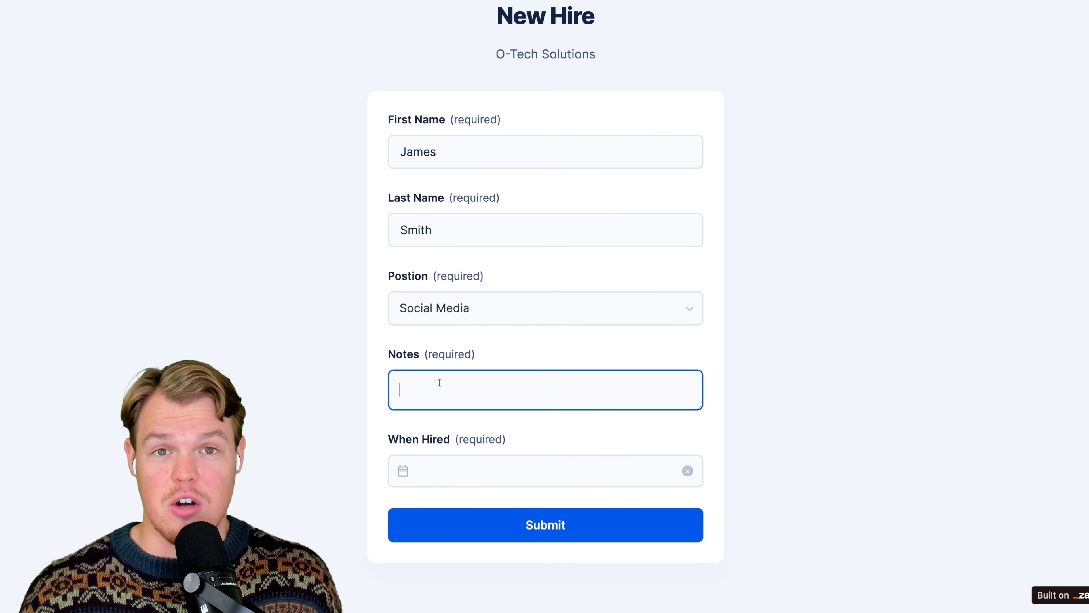
text(-)
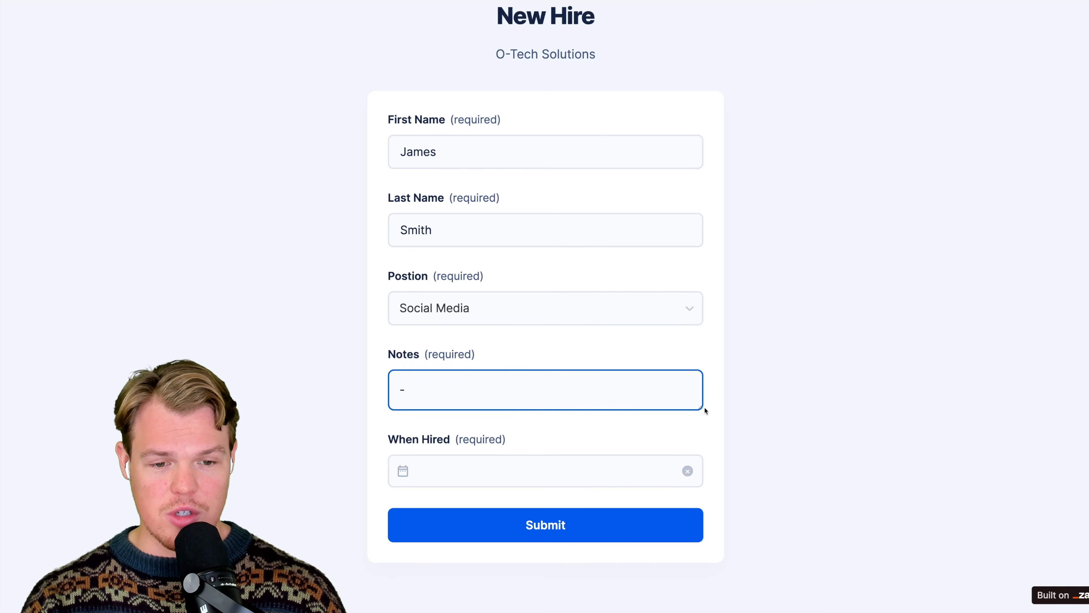
drag(700, 408, 719, 562)
scroll(729, 389, down, 2)
scroll(729, 384, down, 2)
text(Understands how to use tiktok well)
key(Return)
key(Return)
- Add the second note "- Has 4 years of experience in social media marketing", followed by a blank line
text(- Has 4)
text( years o)
text(f ec)
text(perience in soci)
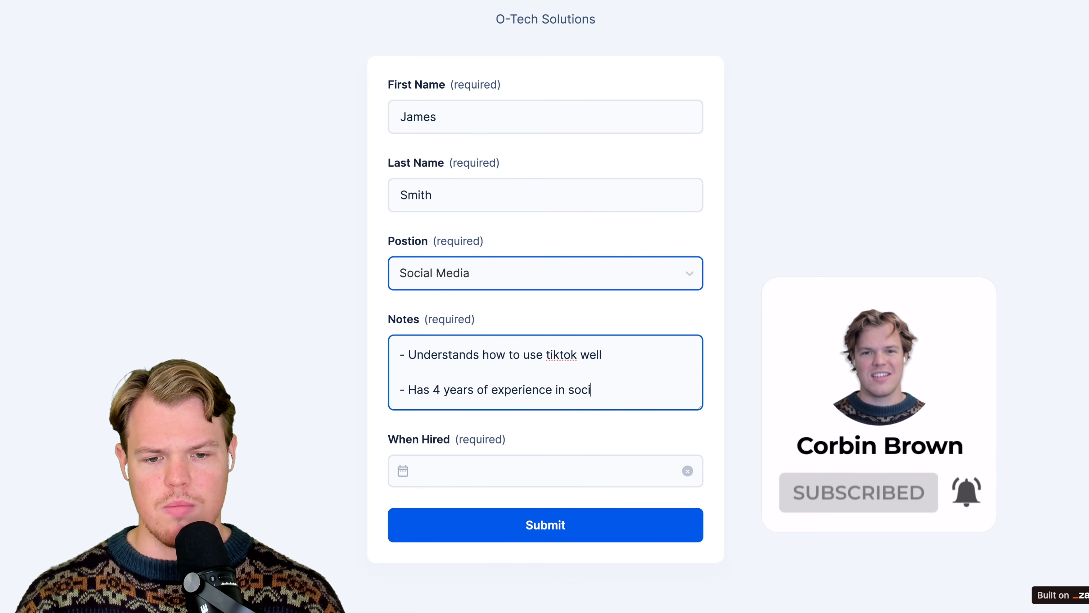
text(al media marketing)
key(Return)
key(Return)
- Add the third note "-Is able to work full time, 5 days a week non-remote", followed by a blank line
text(-Is )
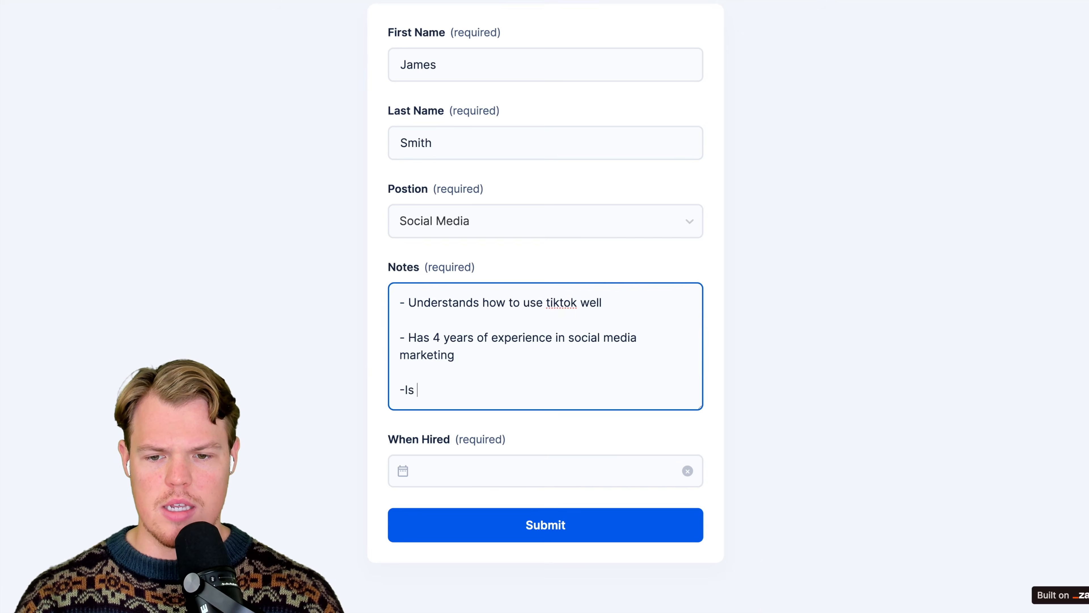
text(able to work full time, 4)
key(BackSpace)
text(5 )
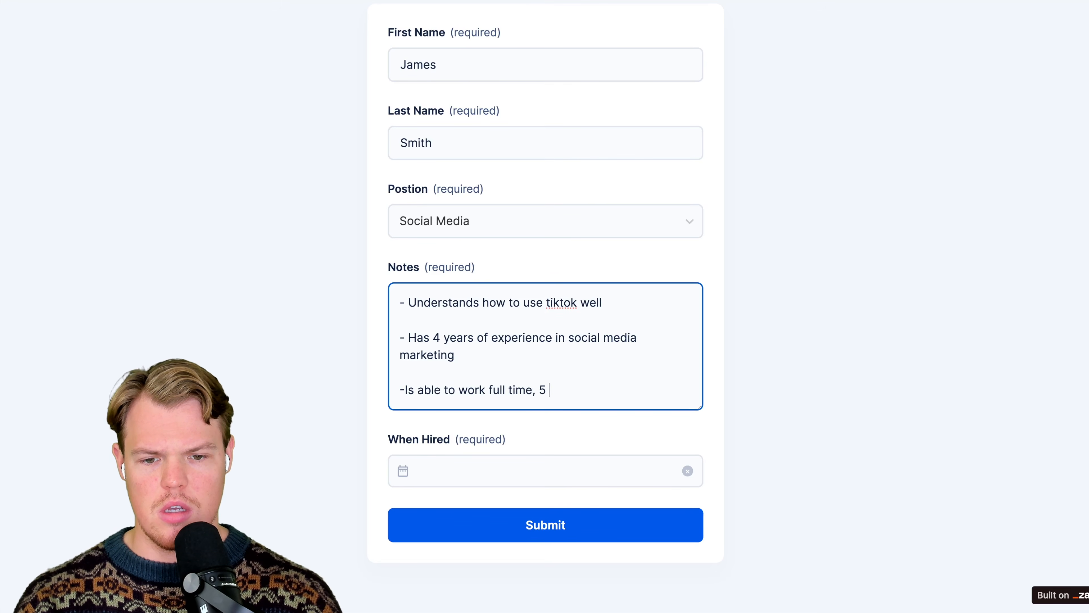
text(days a week  non-remots)
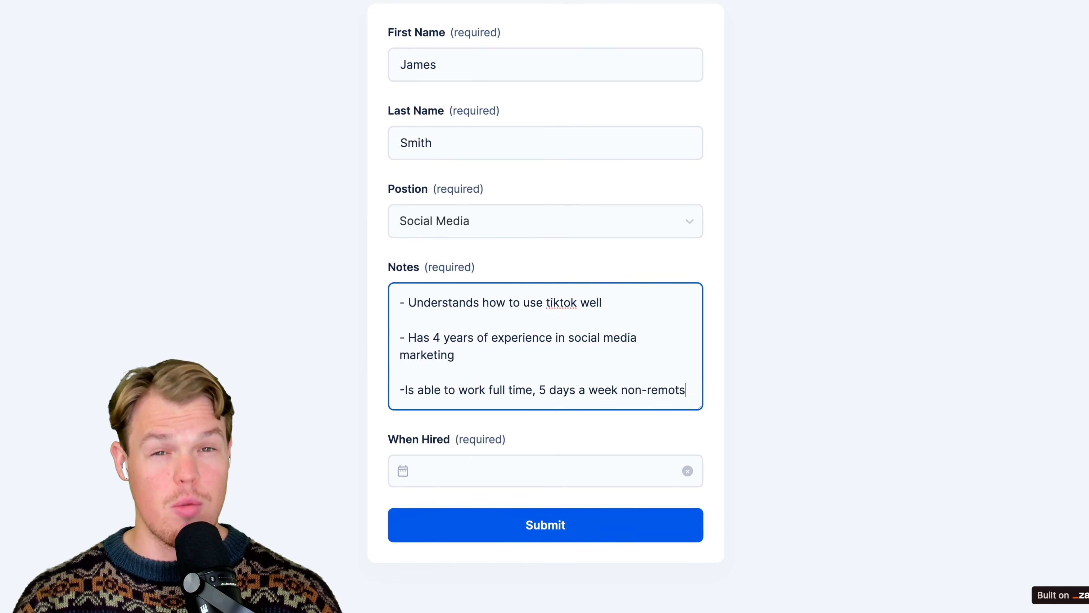
key(Return)
key(Return)
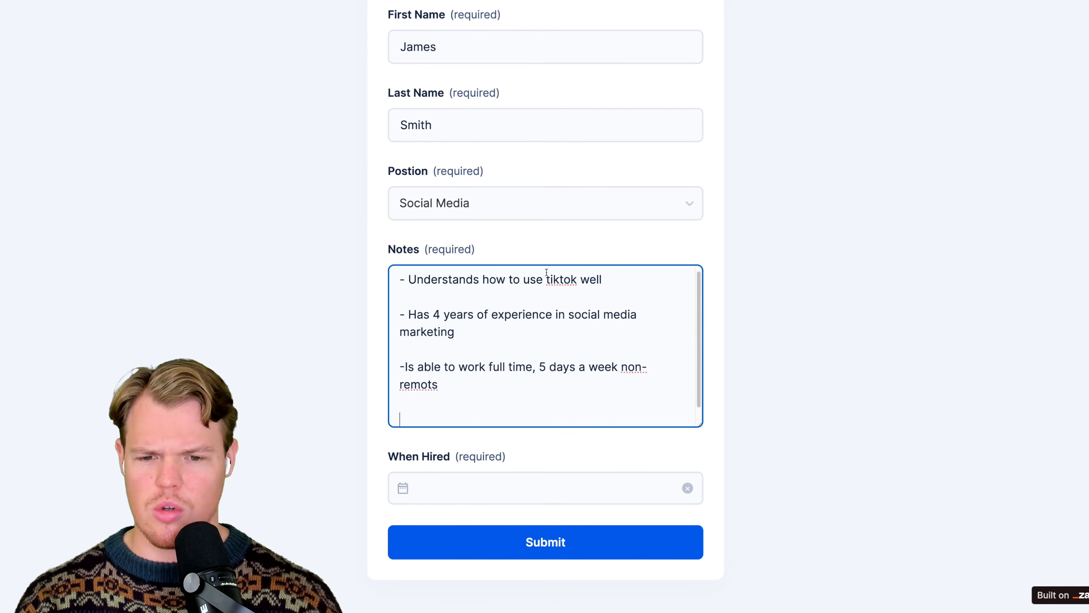
key(BackSpace)
text(e)
key(Return)
key(Return)
- Add the fourth note "-Did a past campaing for Otark Dog Food"
text(-)
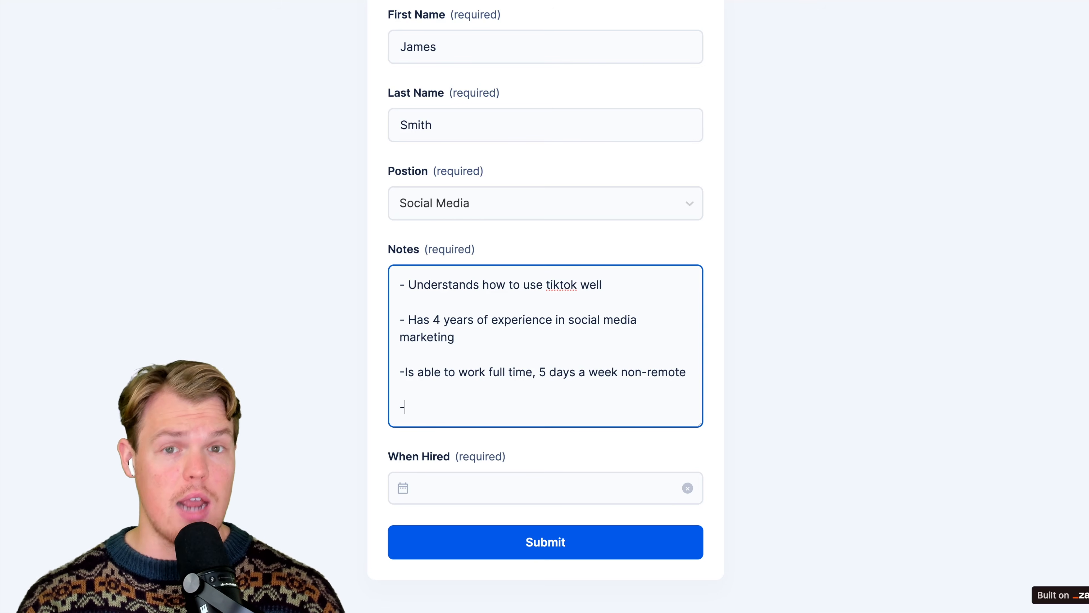
text(Did a past campaing for )
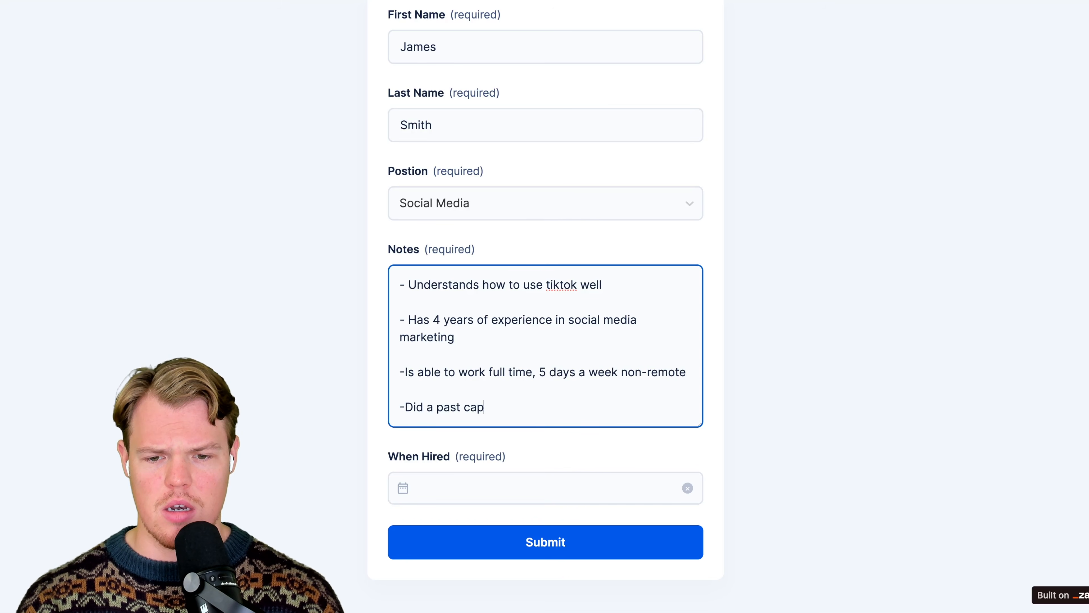
text(Otark)
key(BackSpace)
text(rk Do)
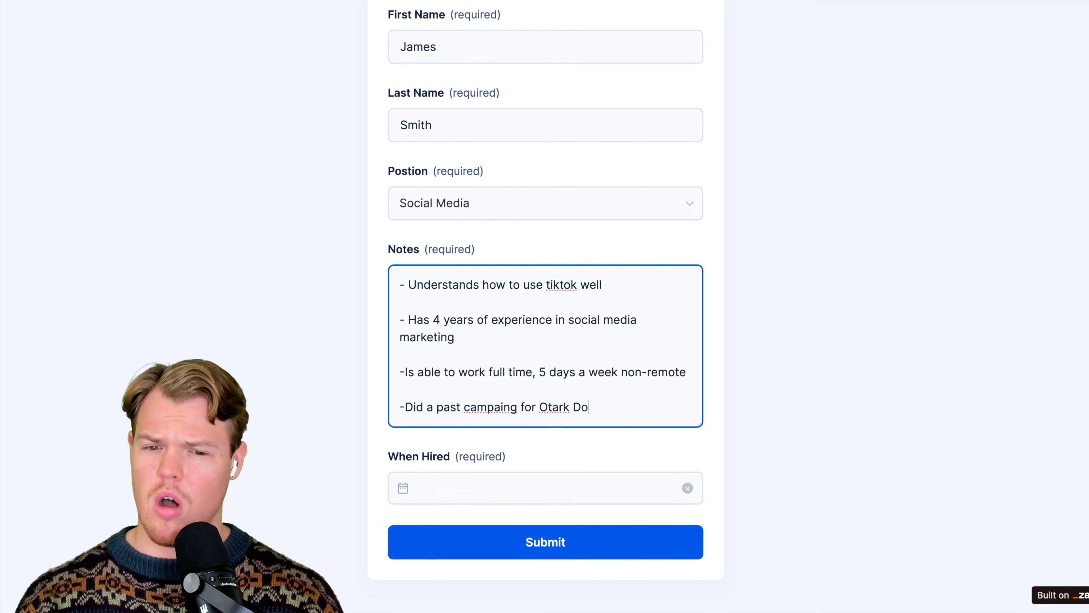
text(g Food,)
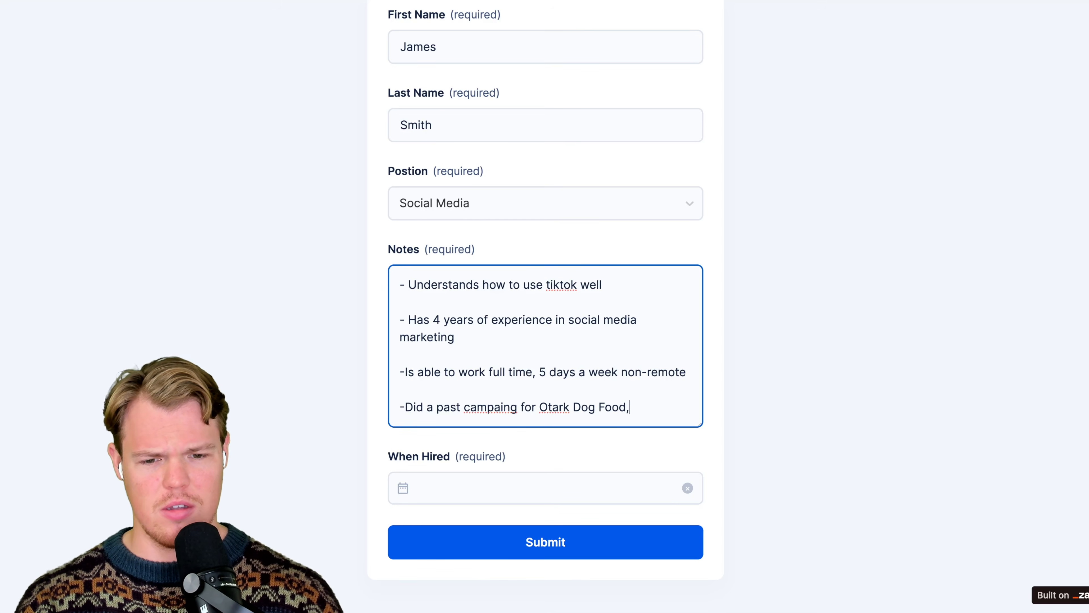
- Correct "campaing" to "campaign" in the fourth note and extend that note with "- was able to get an ROI of 50%"
double_click(490, 408)
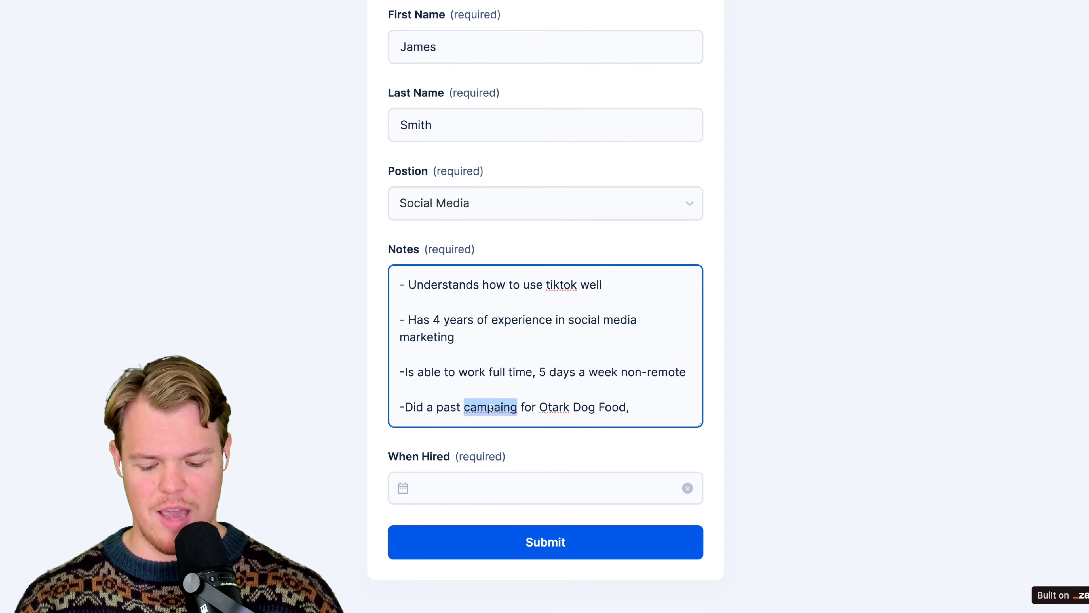
text(campaign)
key(End)
key(BackSpace)
text(- was abl)
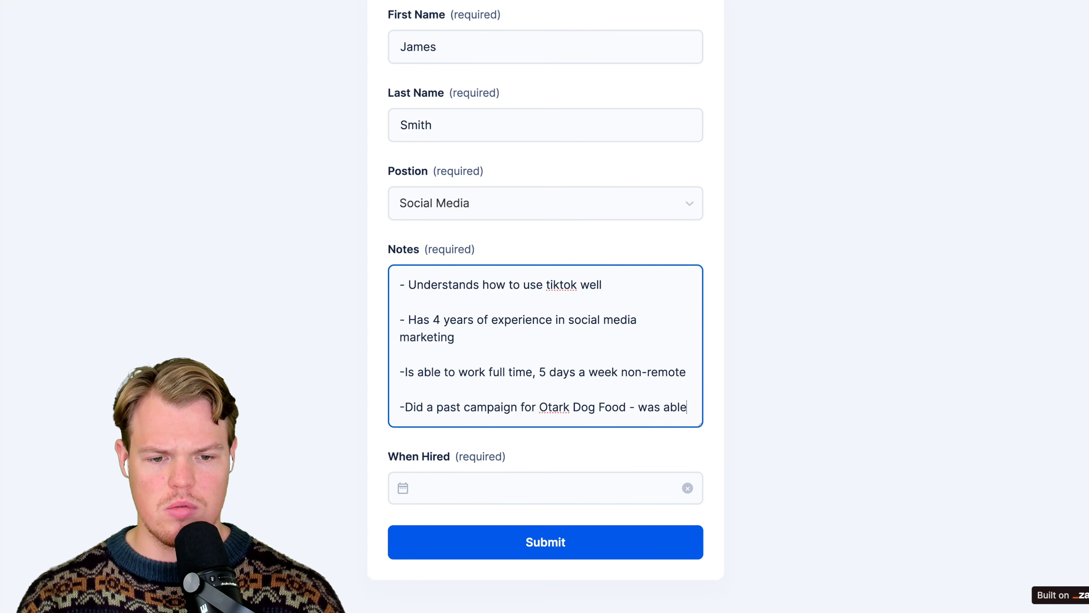
text(e to get an ROI of 50%)
click(325, 374)
scroll(334, 377, down, 1)
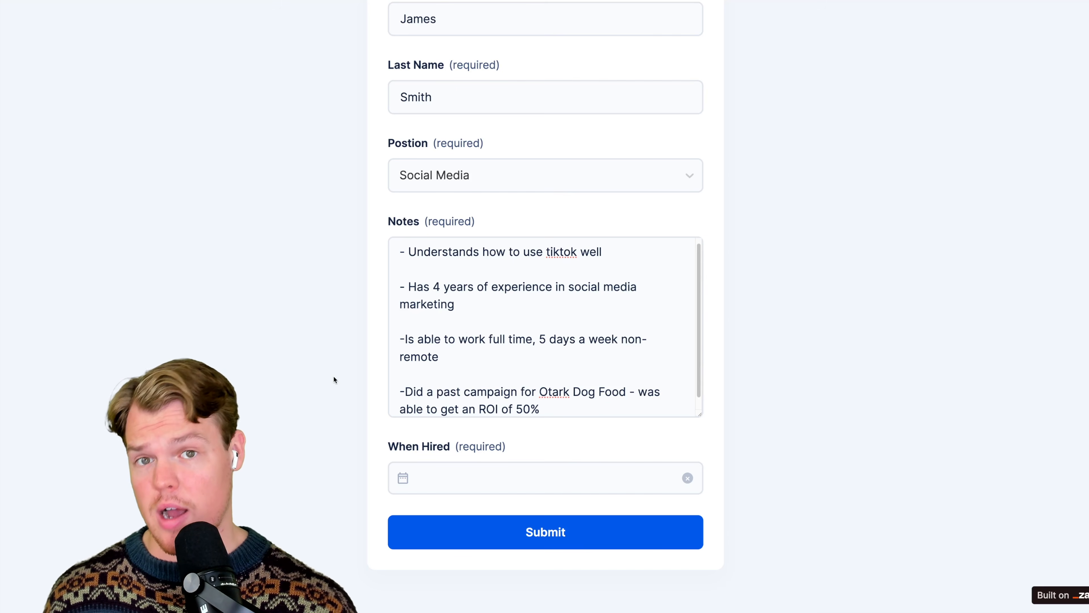
- Set the When Hired date to May 27, 2024 and submit the new hire form
scroll(334, 377, down, 1)
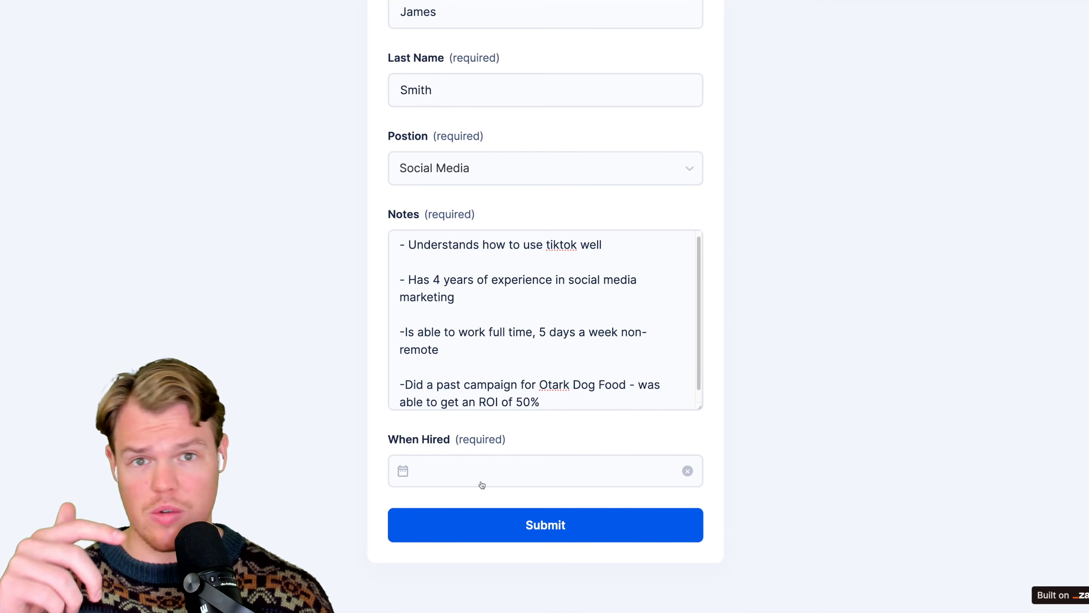
click(489, 477)
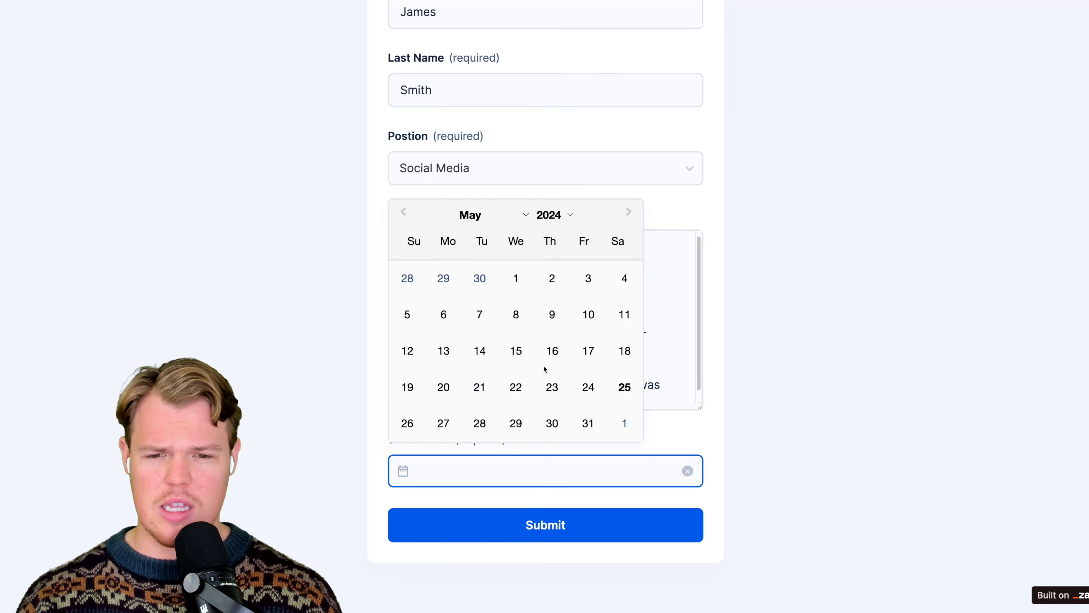
click(443, 423)
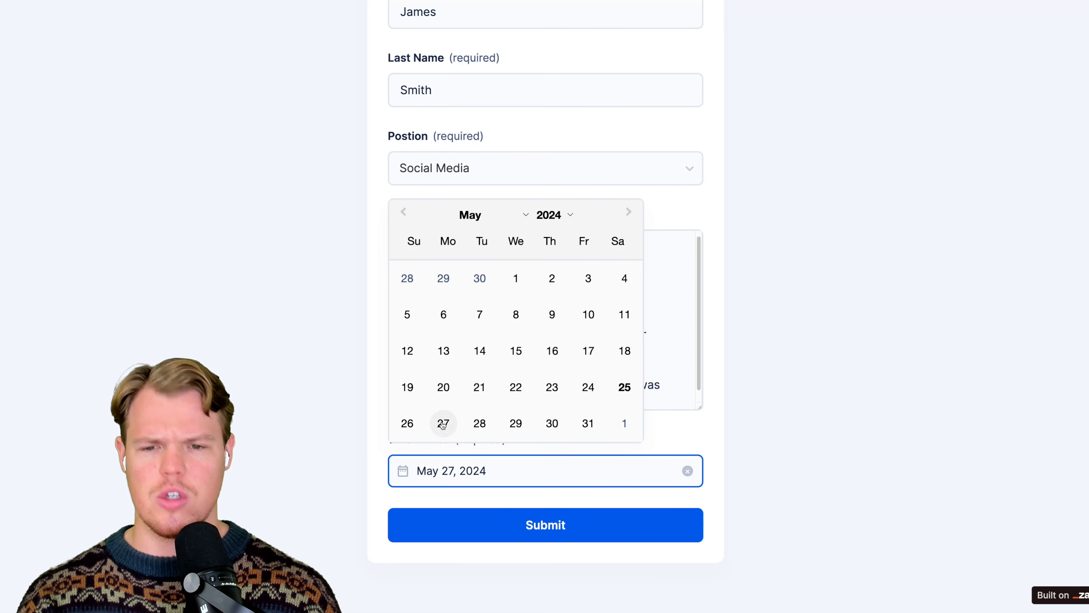
click(330, 421)
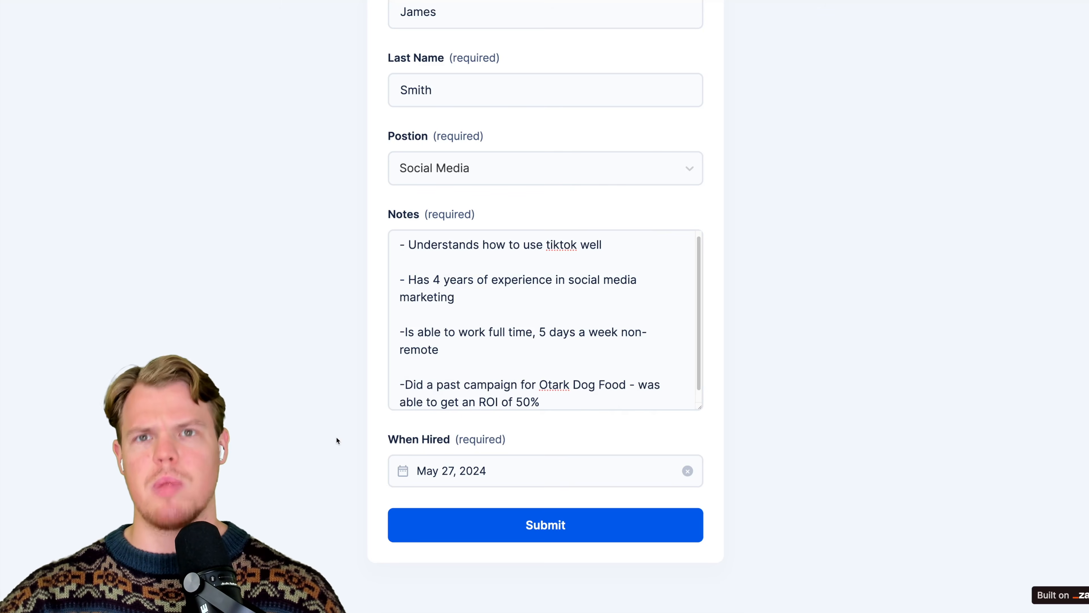
scroll(363, 445, up, 4)
scroll(365, 446, down, 4)
click(521, 533)
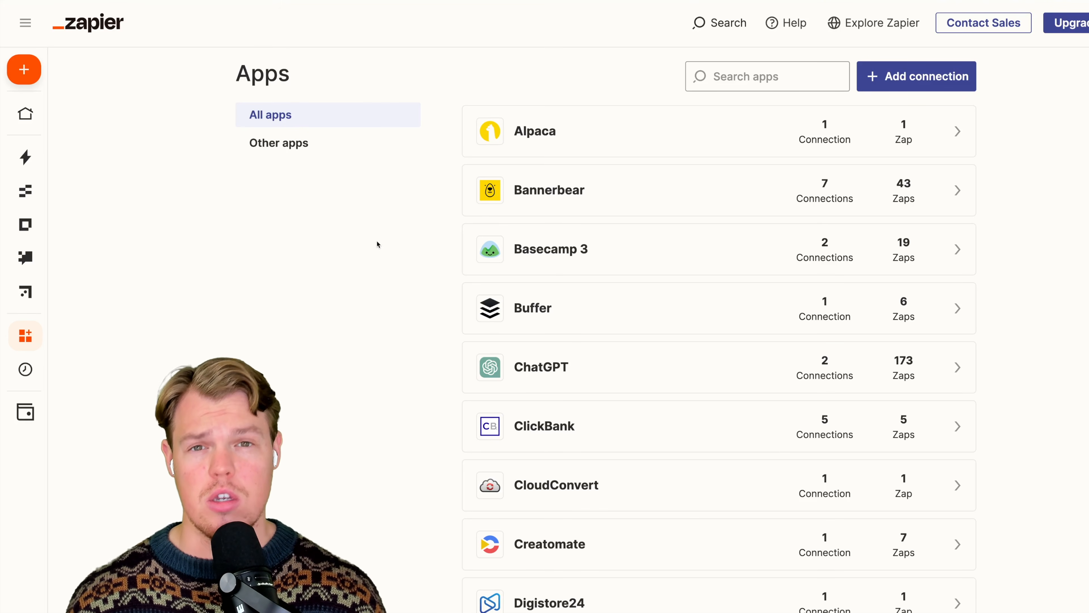
- Search the Zapier app connections for "google workspace"
mouse_move(80, 340)
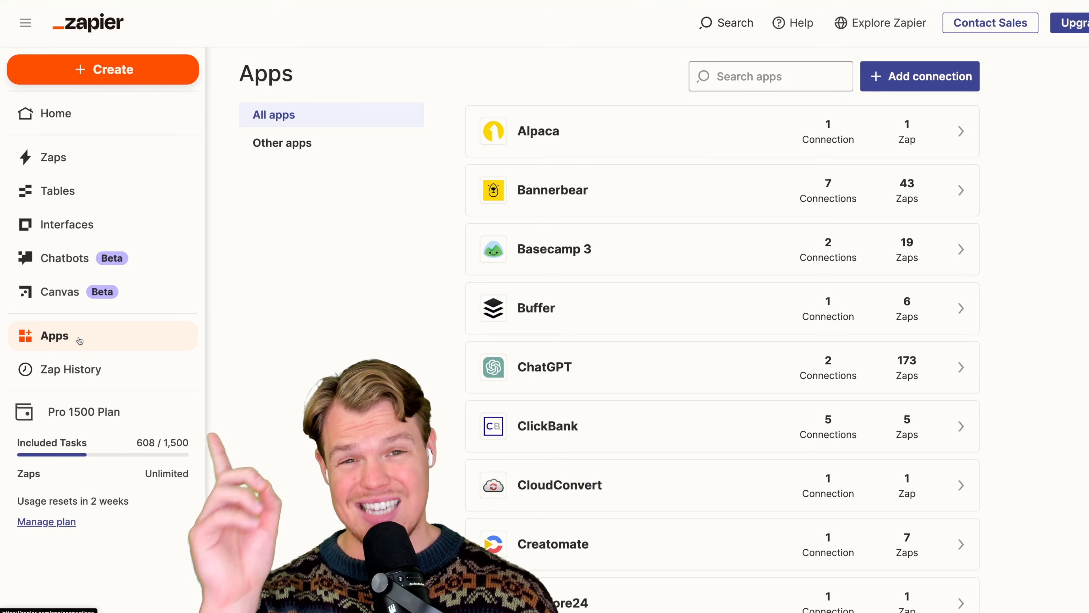
click(751, 75)
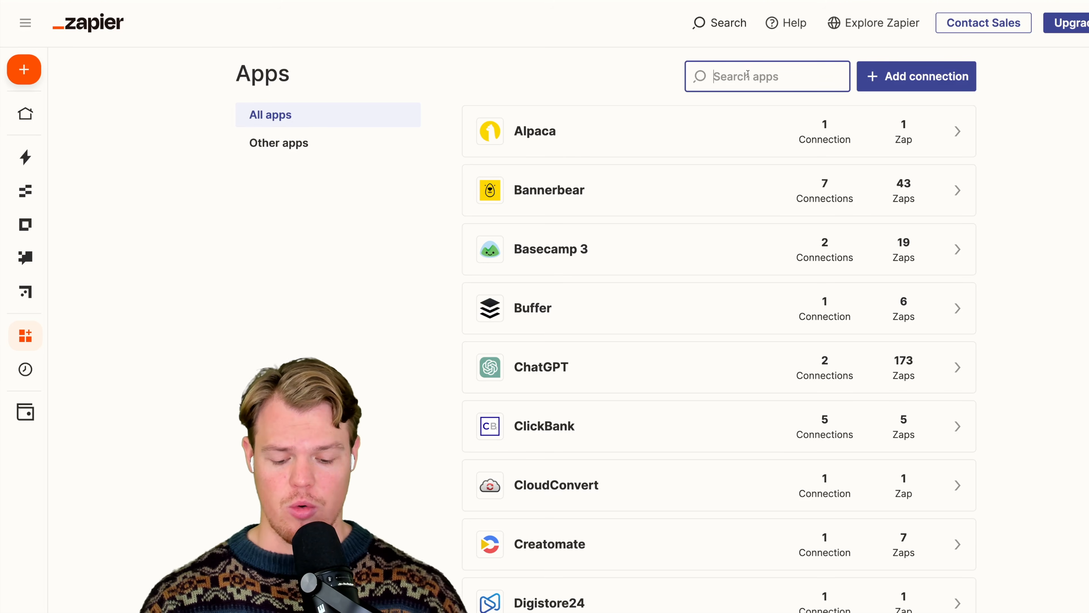
text(google)
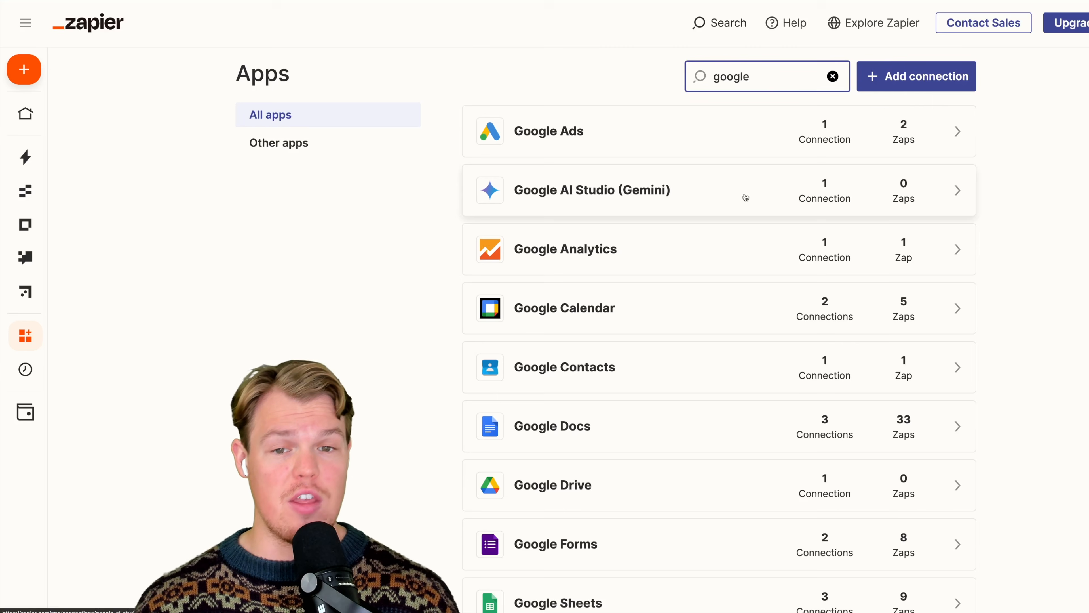
scroll(745, 198, down, 7)
scroll(746, 197, up, 7)
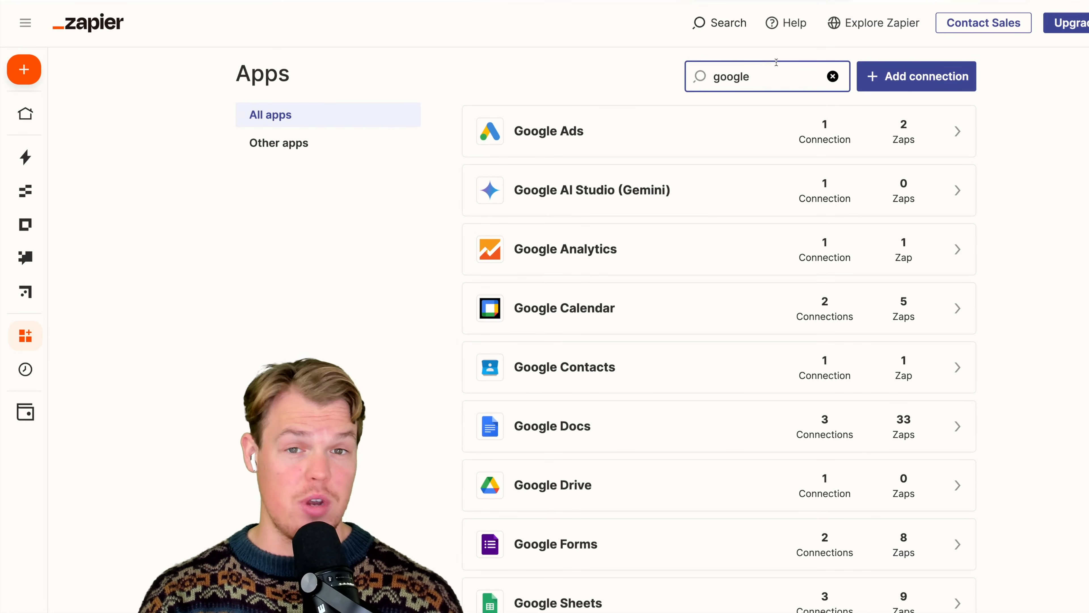
text(workspace)
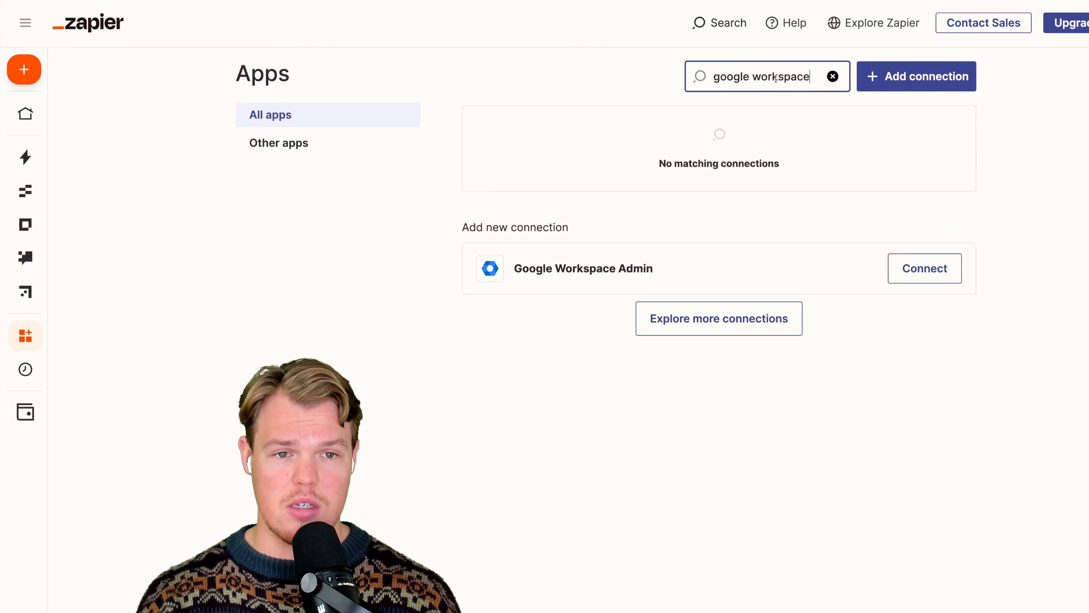
- Connect Google Workspace Admin to Zapier, continuing with the offered Google account and granting all requested access permissions
click(767, 198)
scroll(772, 200, down, 1)
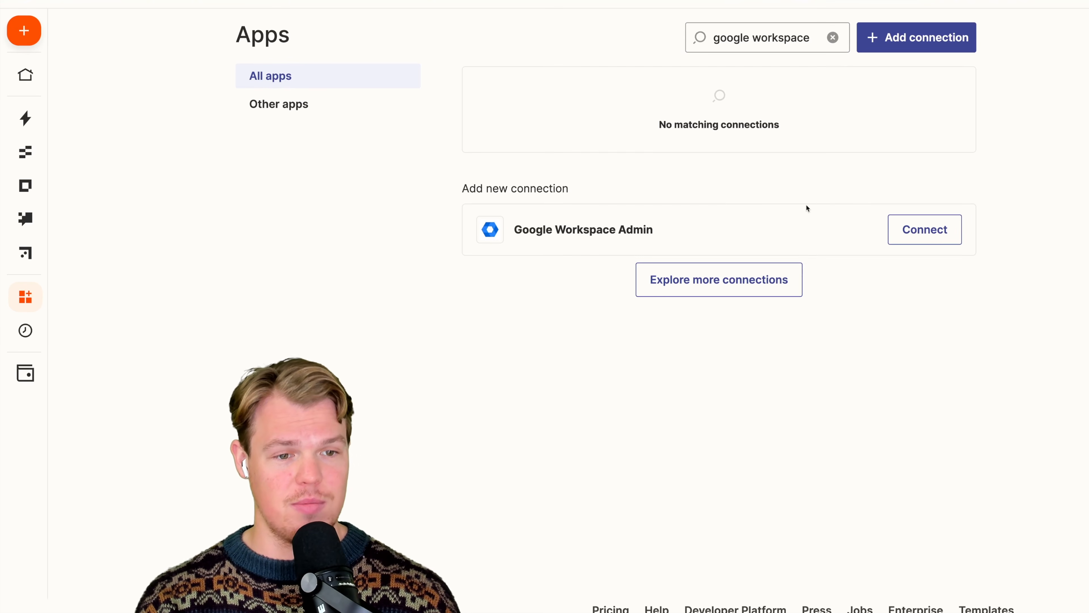
click(922, 231)
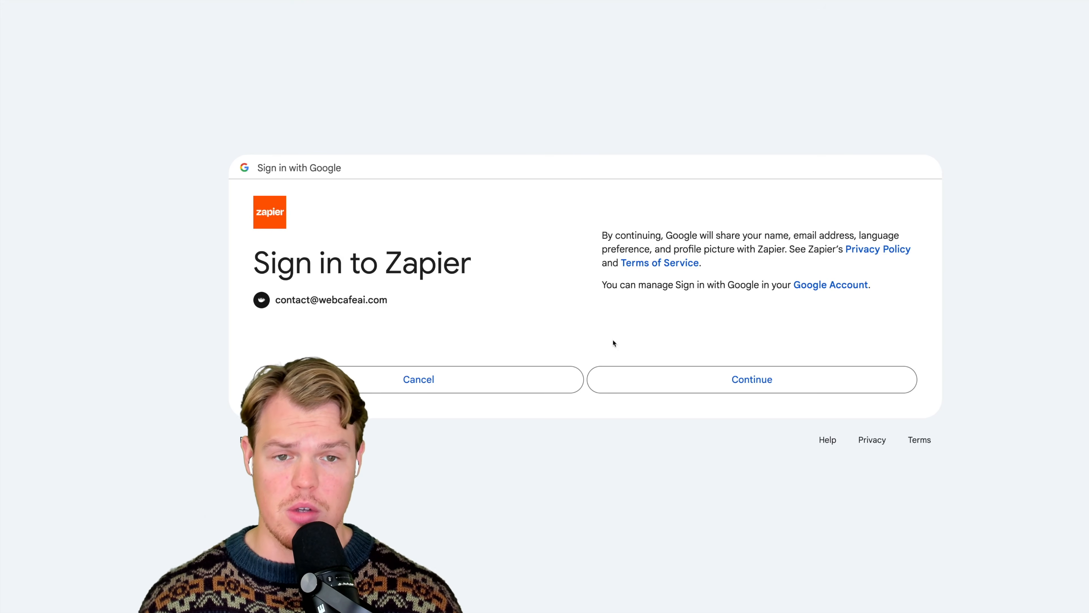
click(712, 380)
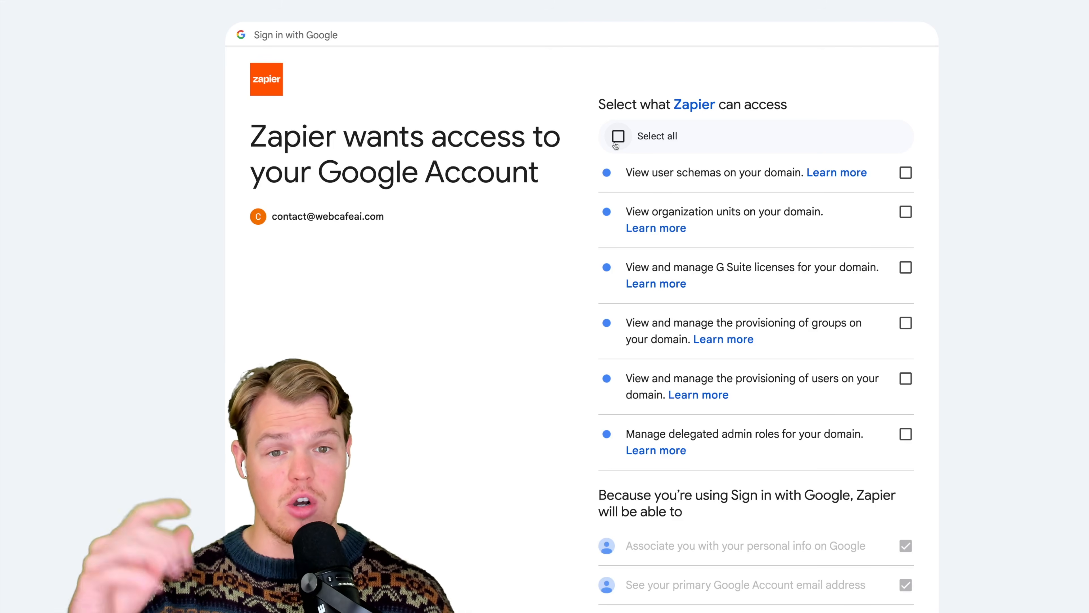
click(617, 140)
scroll(557, 220, down, 7)
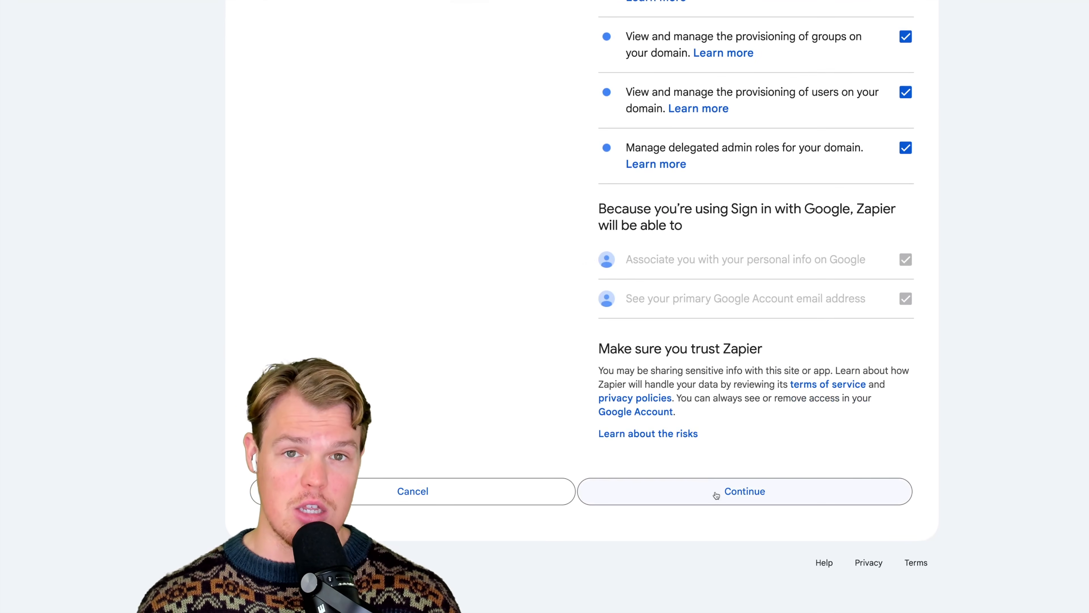
click(715, 491)
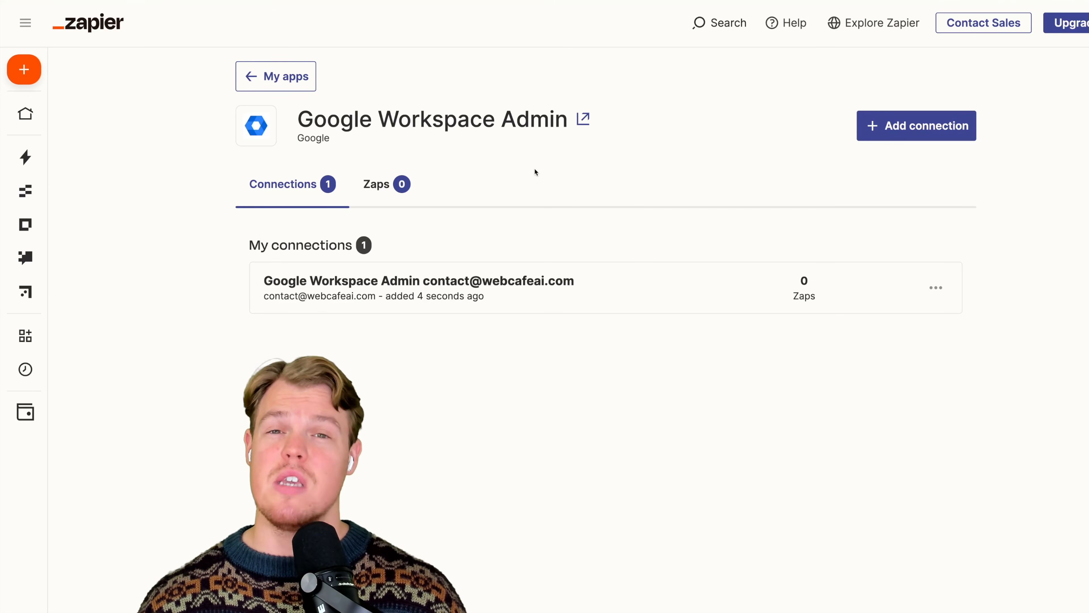
- Review the supported triggers and actions on the Google Workspace Admin integration page
click(584, 122)
scroll(587, 193, down, 10)
scroll(586, 193, down, 20)
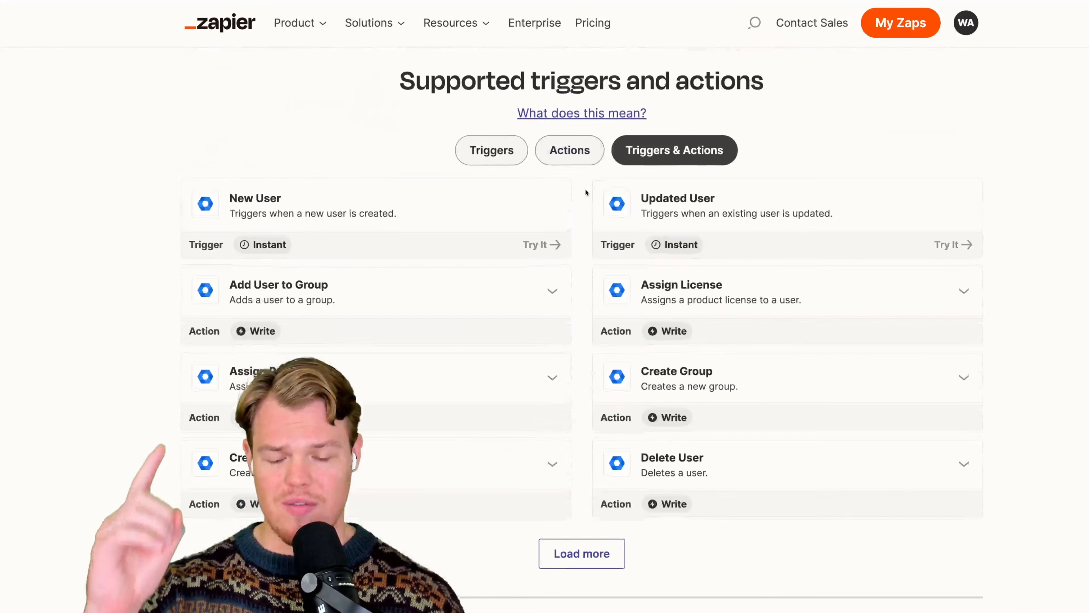
click(491, 143)
click(570, 143)
scroll(554, 192, down, 2)
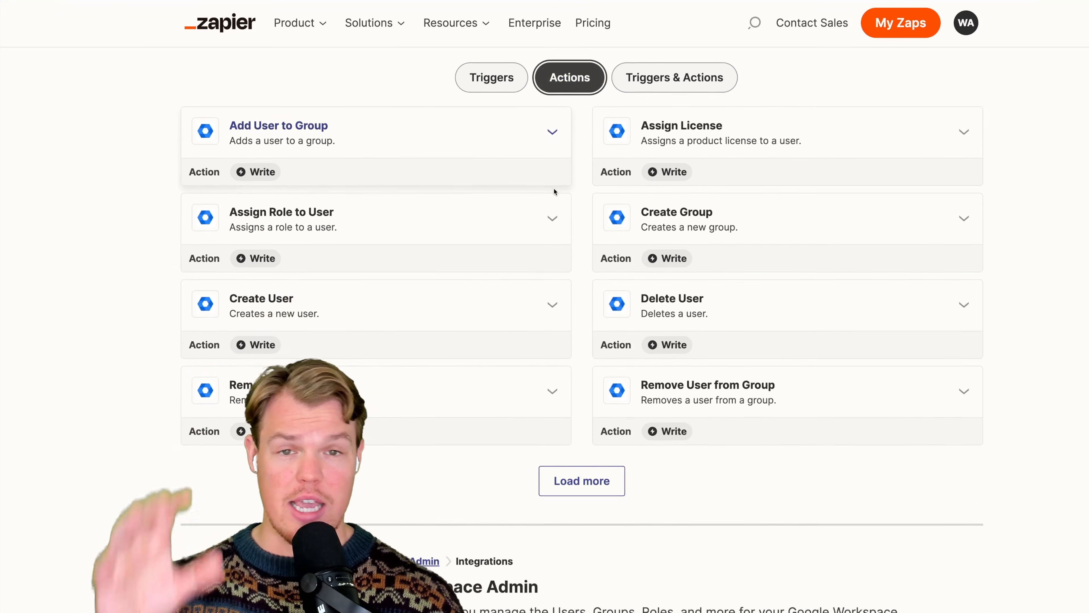
click(476, 78)
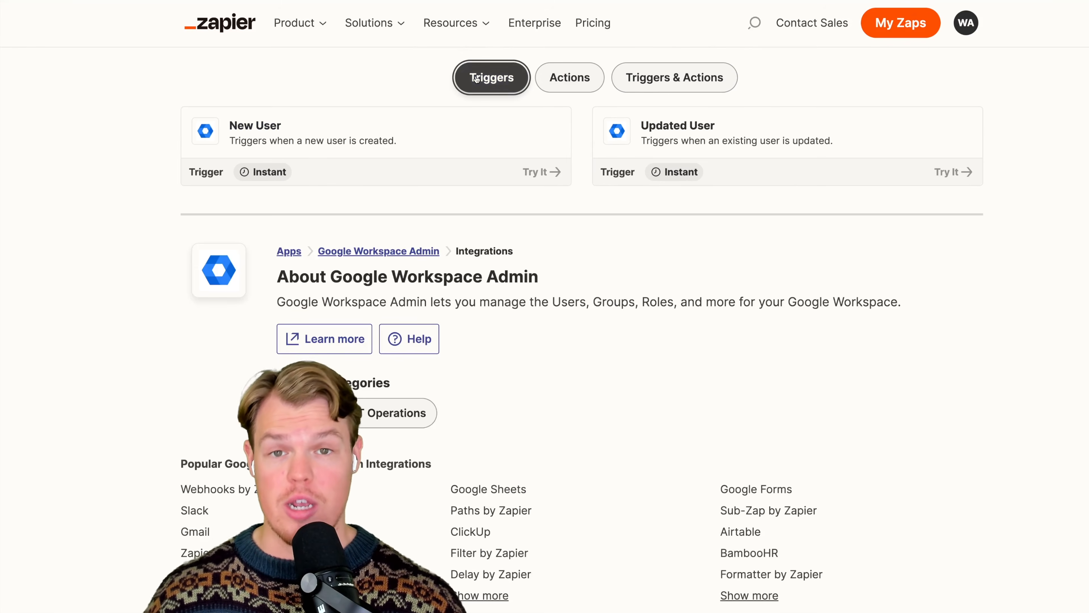
click(552, 87)
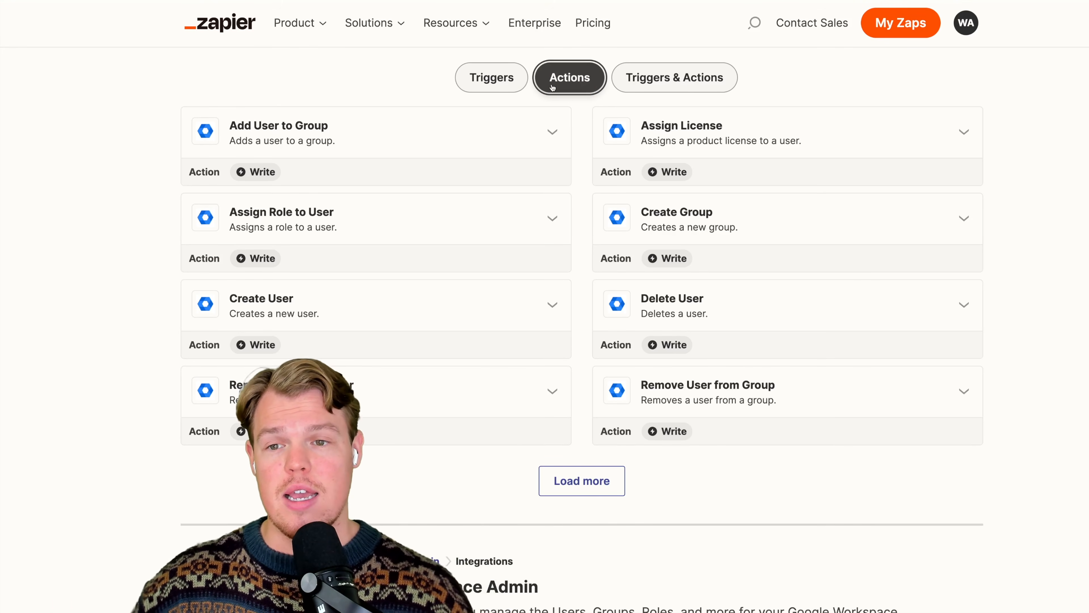
click(489, 80)
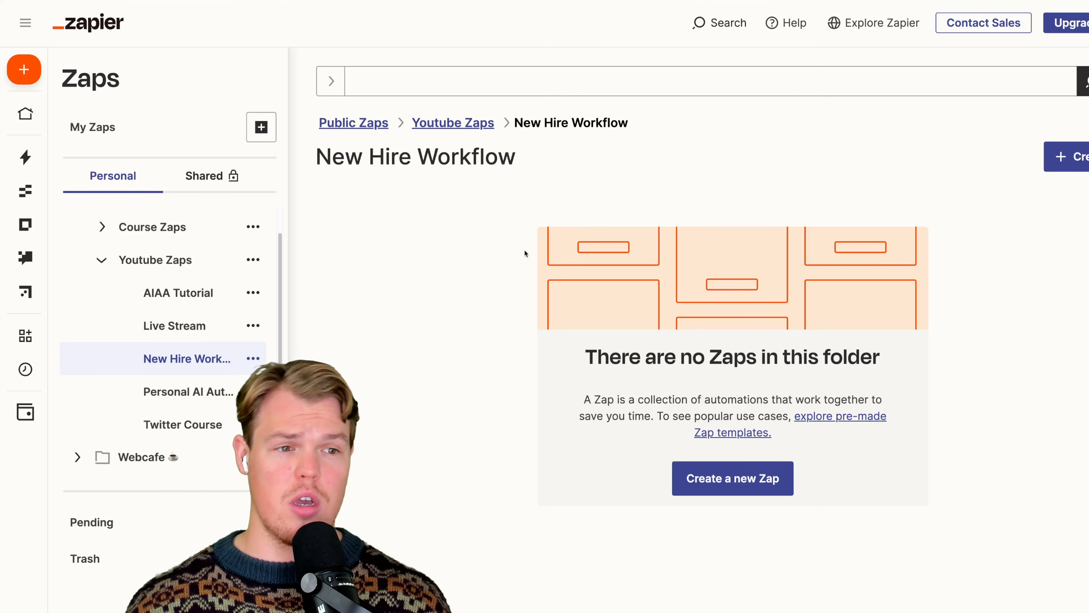
- Create a new Zap in the New Hire Workflow folder and name it "New Hire Email Created"
click(1063, 166)
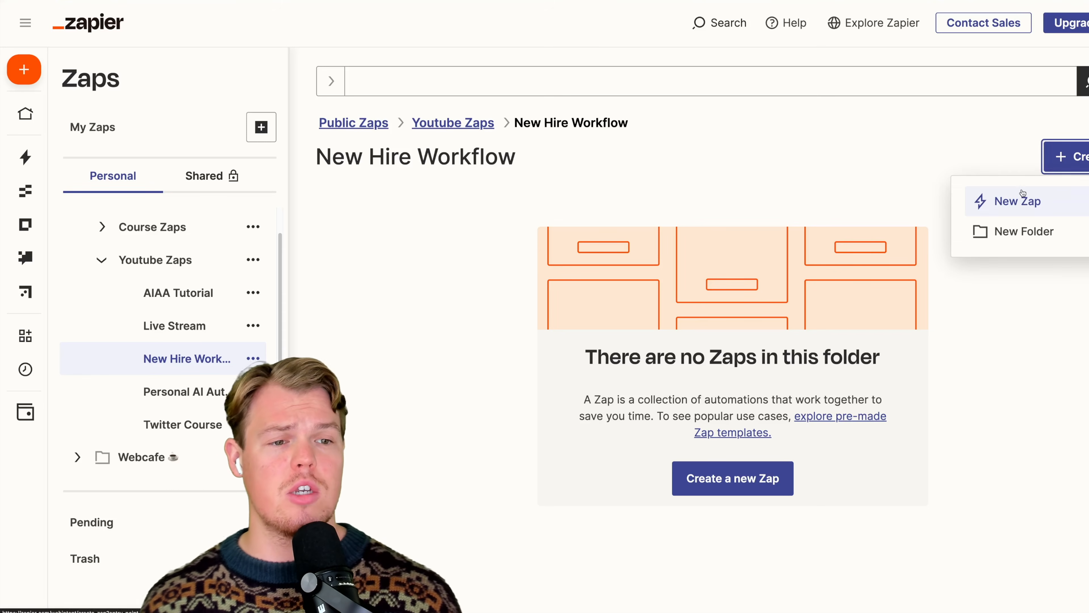
click(1017, 201)
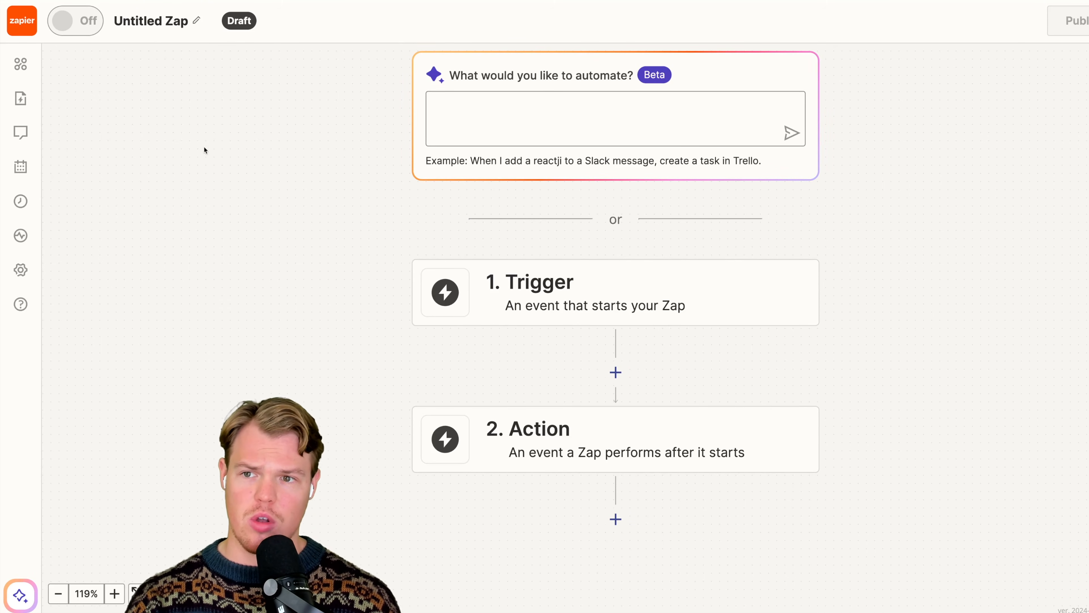
click(152, 25)
text(New H)
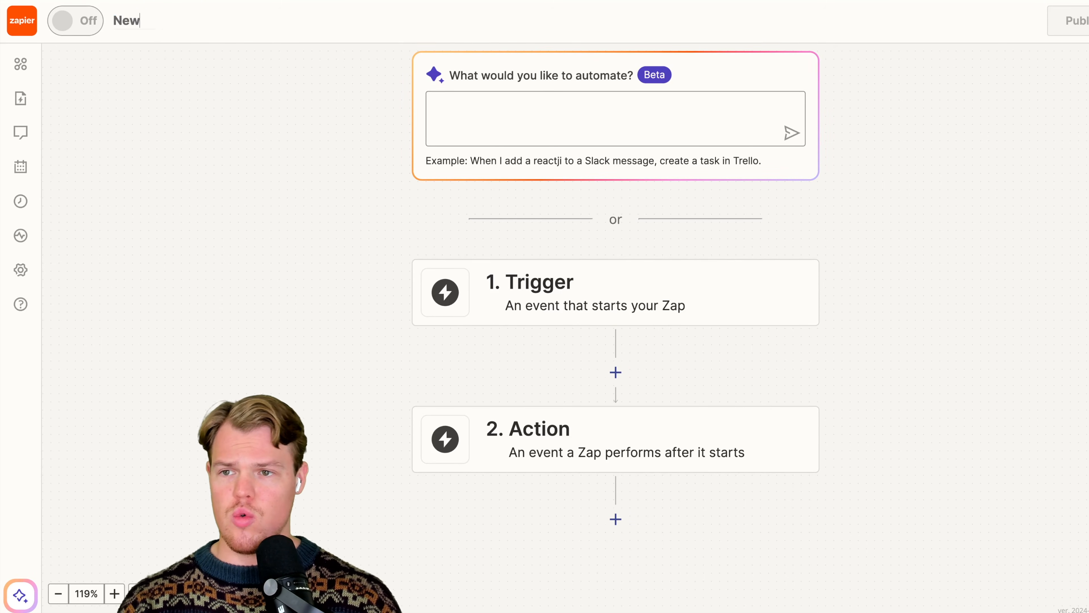
text(ire)
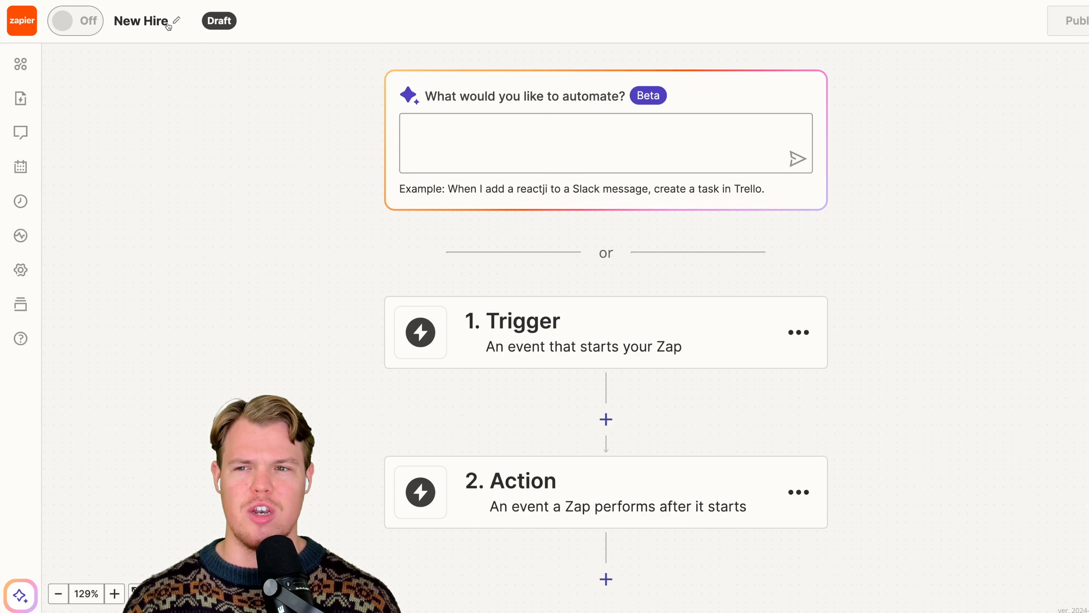
click(168, 27)
click(181, 25)
text(Email Created)
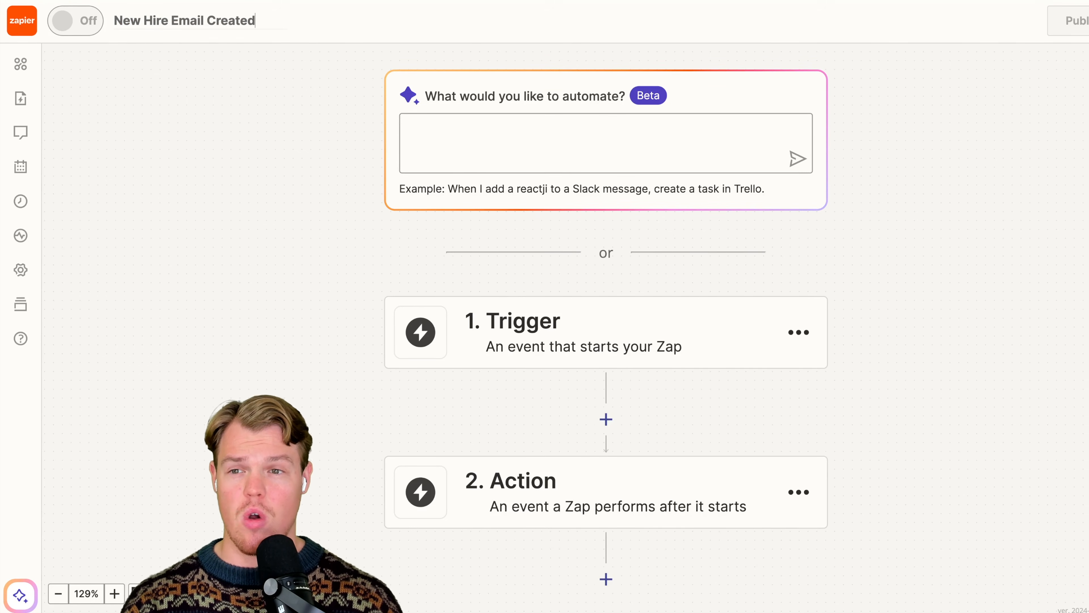
click(203, 124)
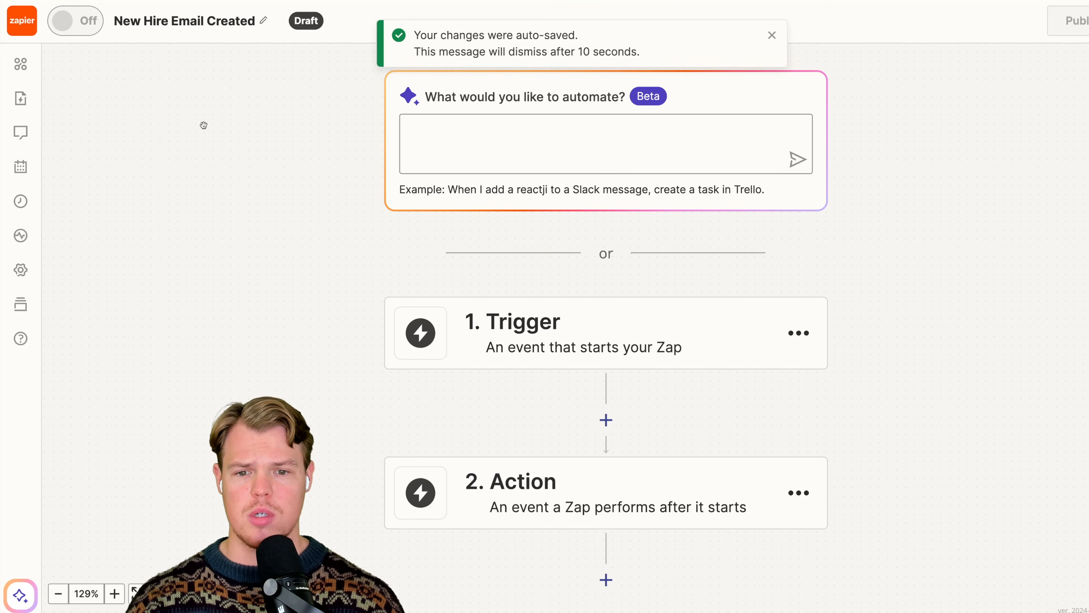
- Set the Zap's trigger to Zapier Interfaces with the Form Submission Created event and continue to the trigger setup
scroll(224, 146, down, 3)
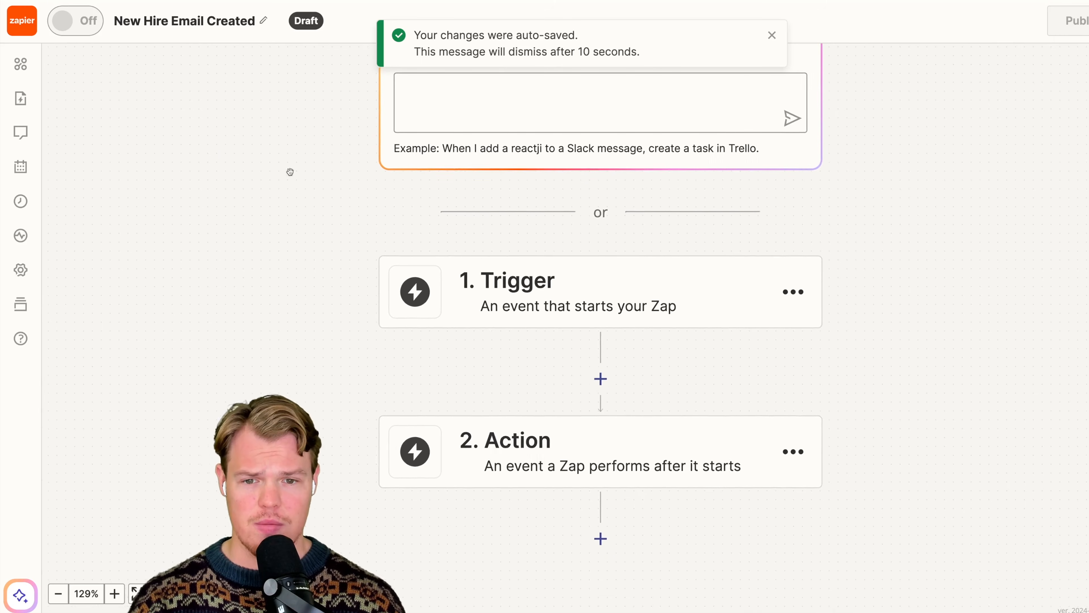
click(514, 292)
text(interface)
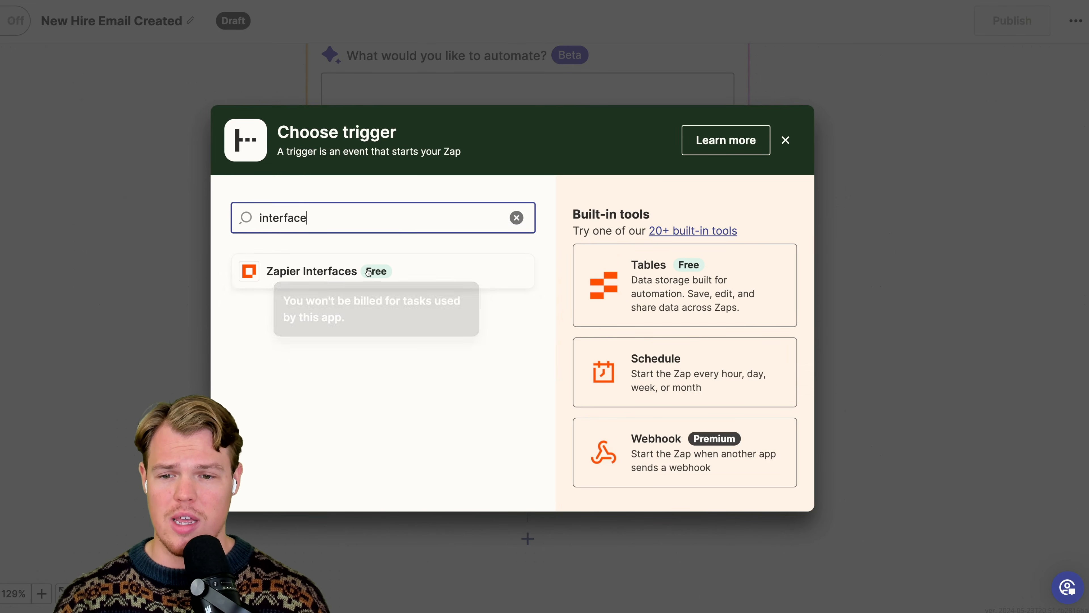
click(368, 274)
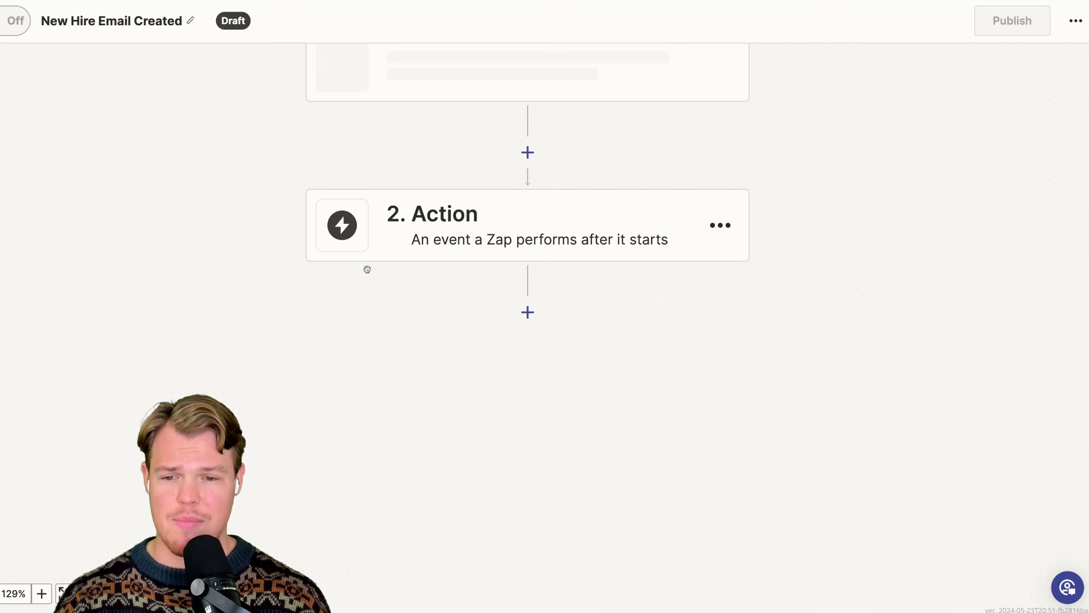
click(585, 237)
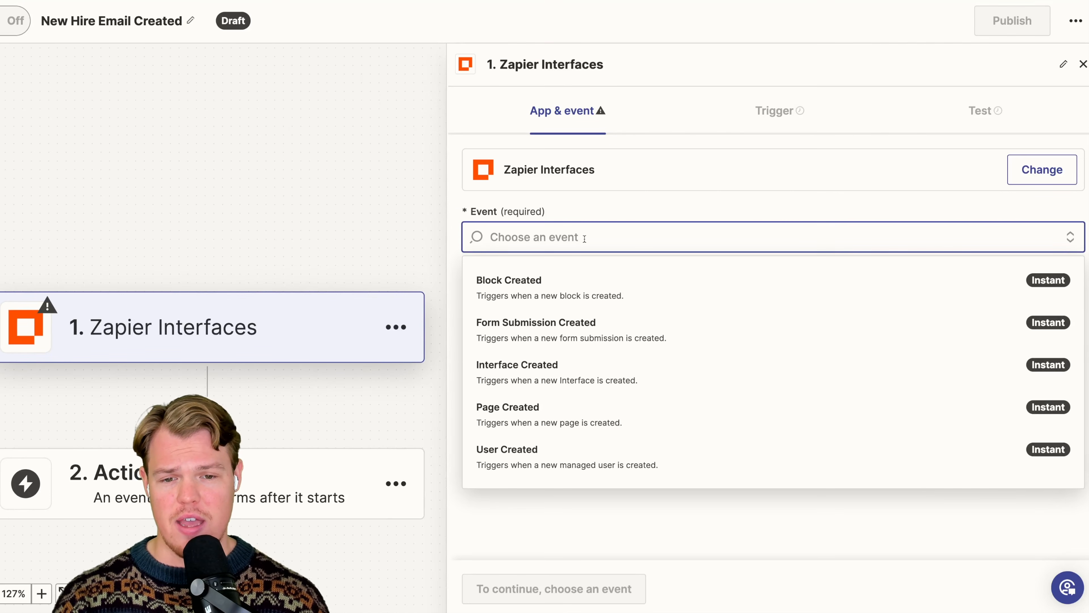
click(590, 324)
click(514, 584)
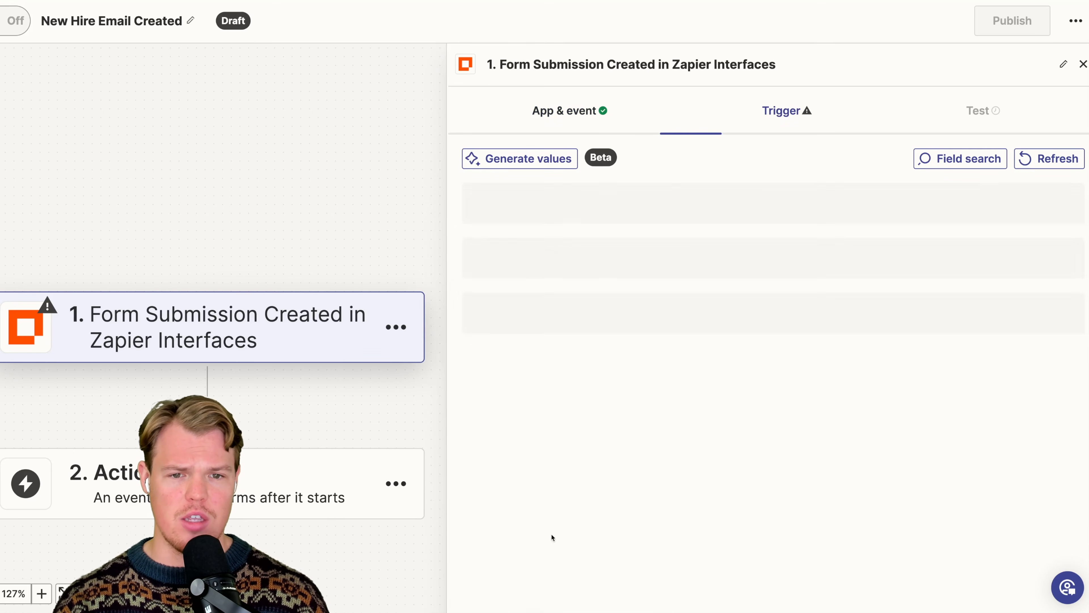
- Set the trigger's interface to New Interface, page to O-Tech New Hire and form to its only available form, and continue to testing
click(678, 222)
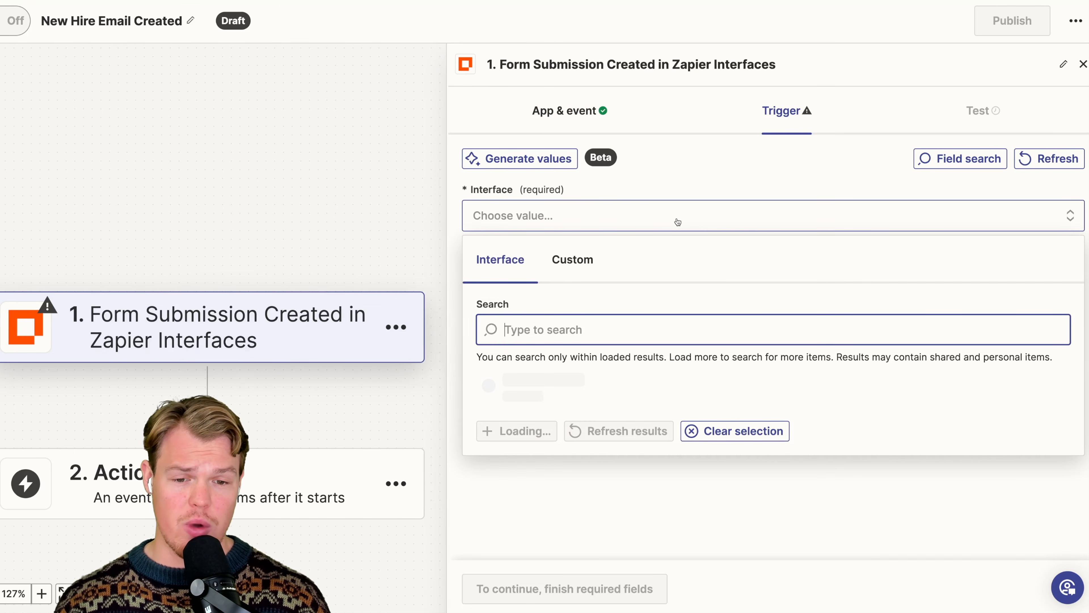
scroll(610, 481, down, 1)
click(610, 484)
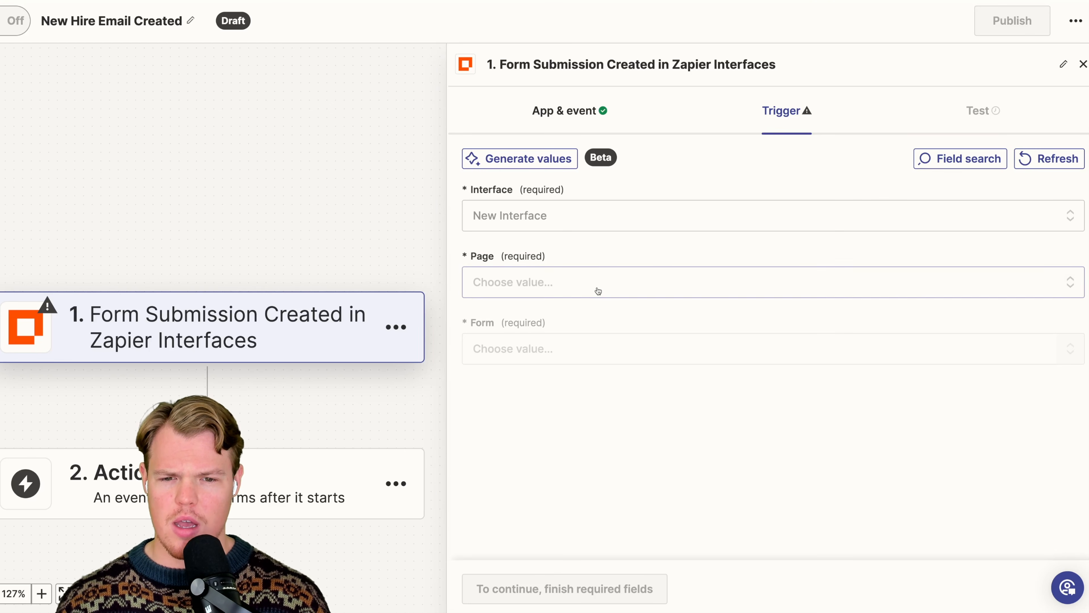
click(598, 288)
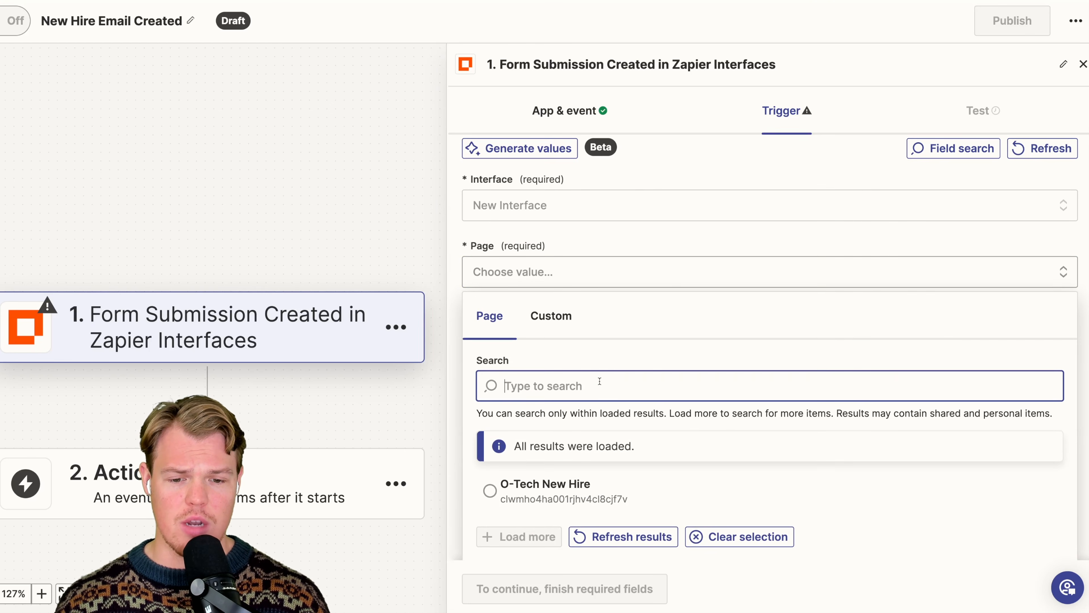
click(566, 481)
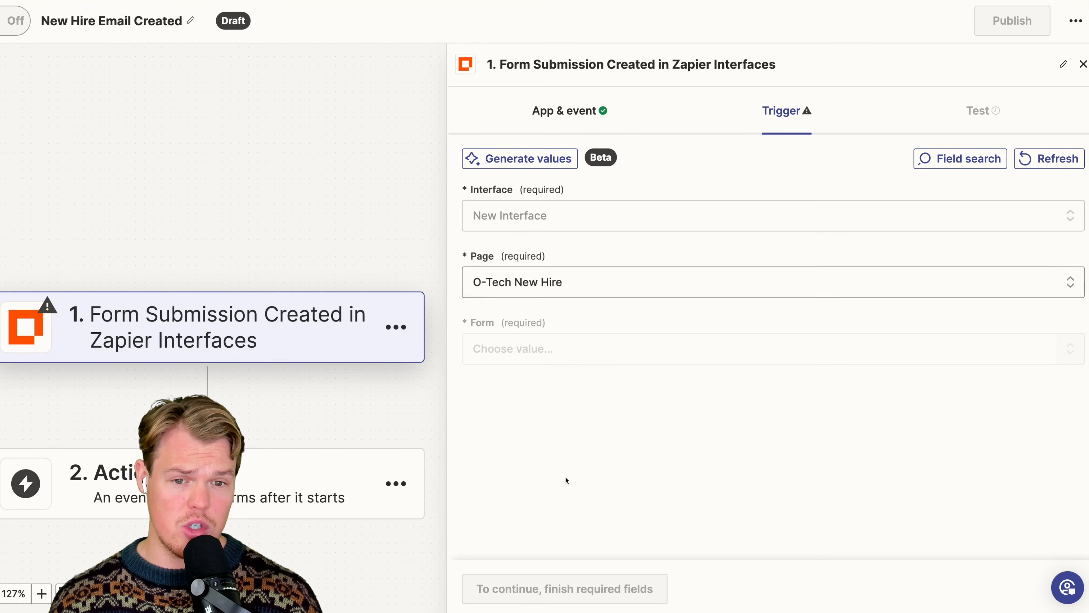
click(588, 359)
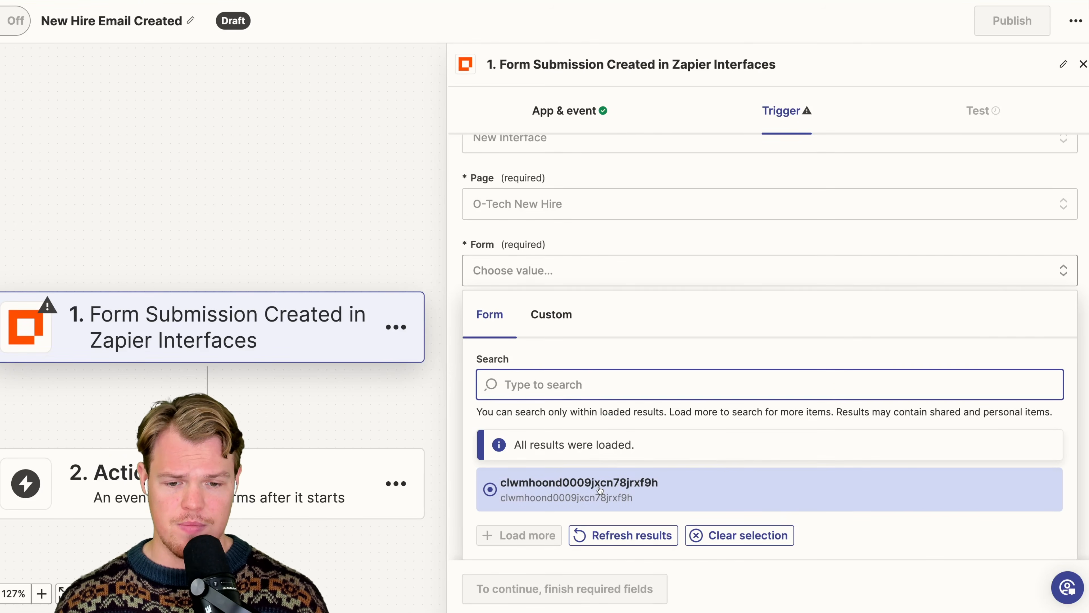
click(603, 485)
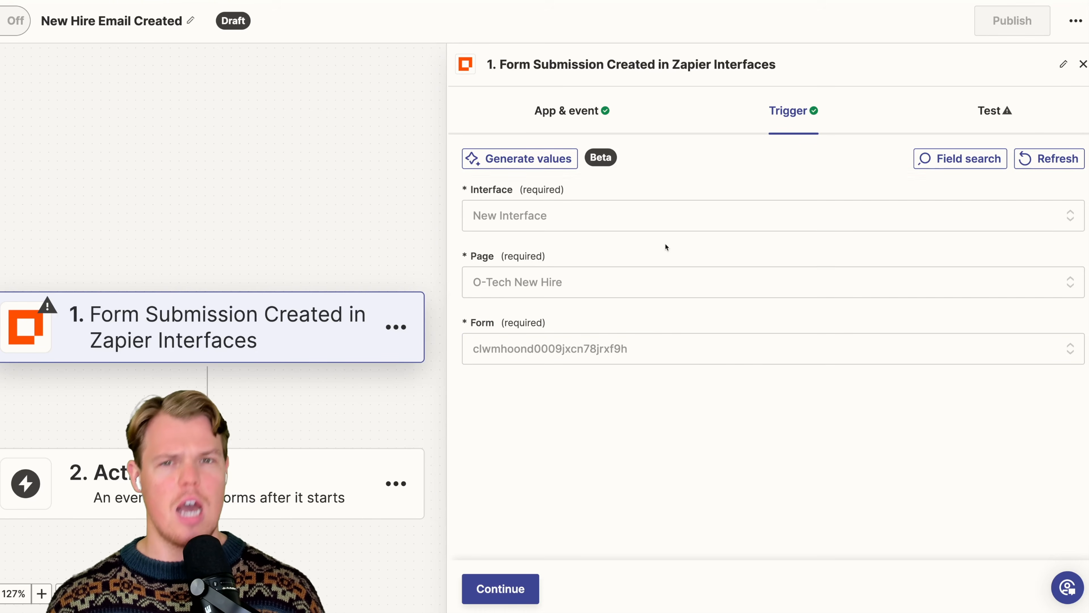
click(501, 589)
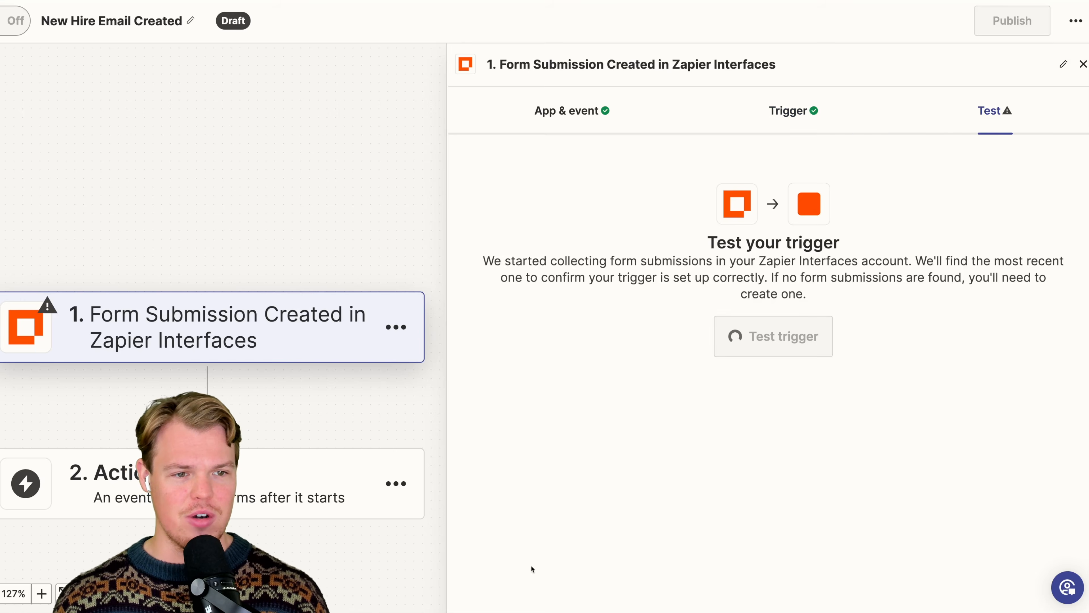
- Test the form submission trigger, review the retrieved record's fields, and close the trigger settings
click(781, 349)
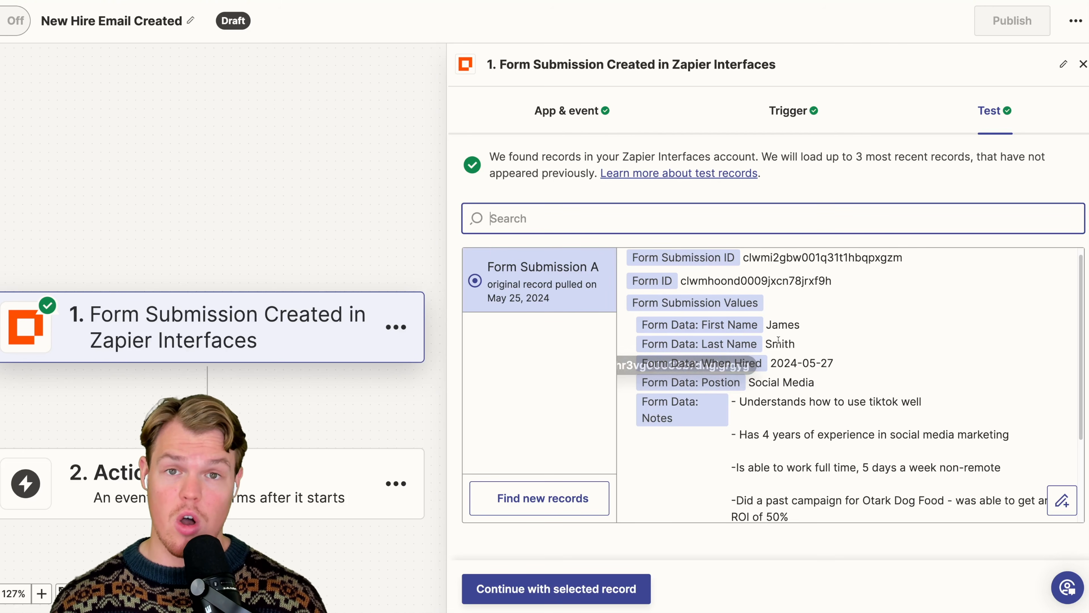
scroll(844, 332, down, 1)
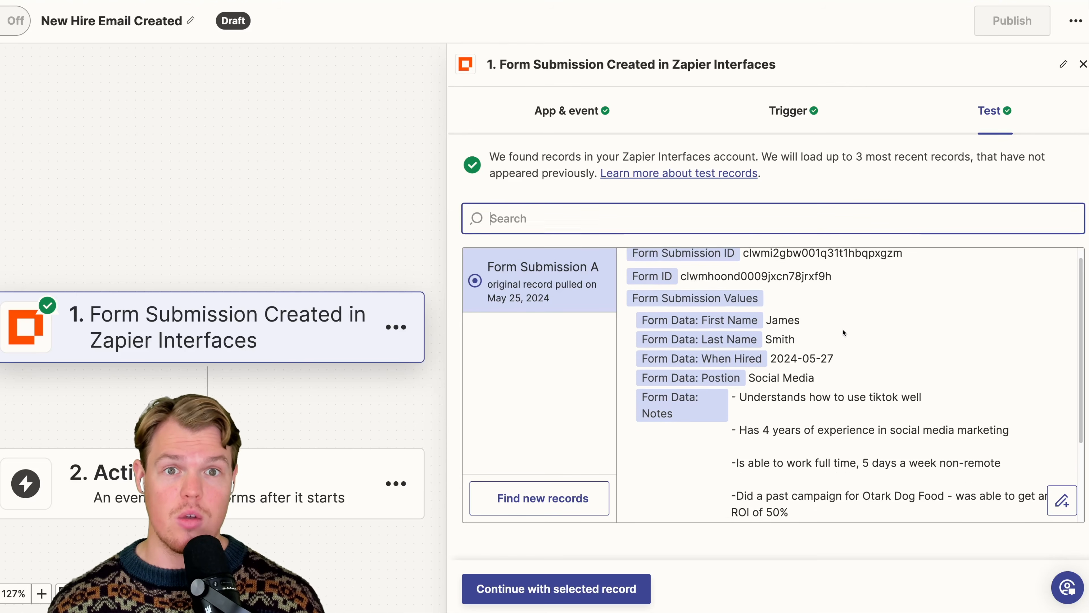
scroll(817, 352, up, 2)
scroll(817, 365, down, 4)
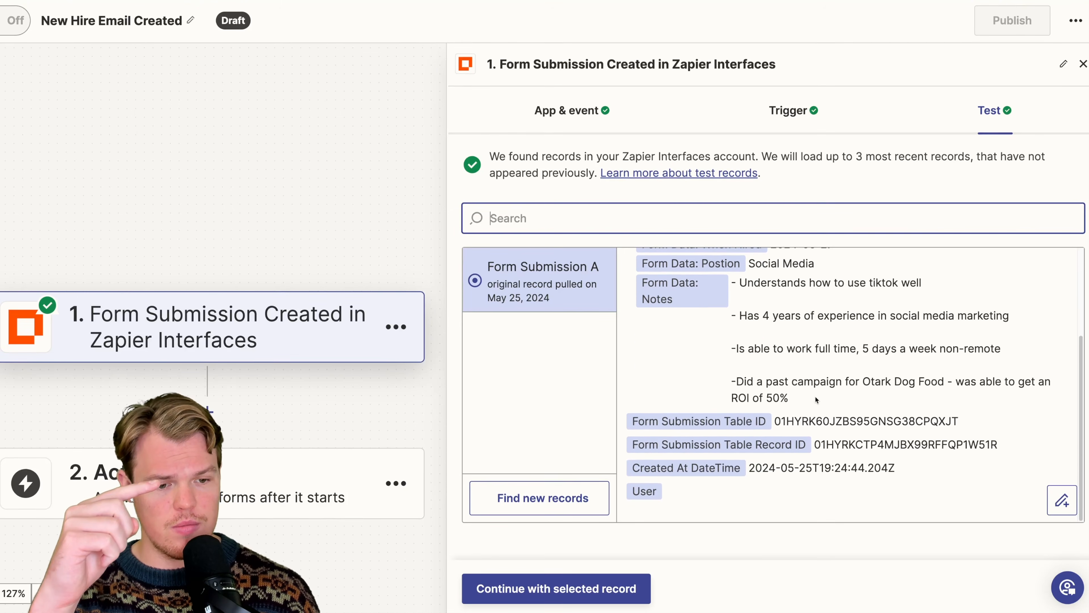
scroll(817, 386, up, 5)
drag(376, 240, 415, 202)
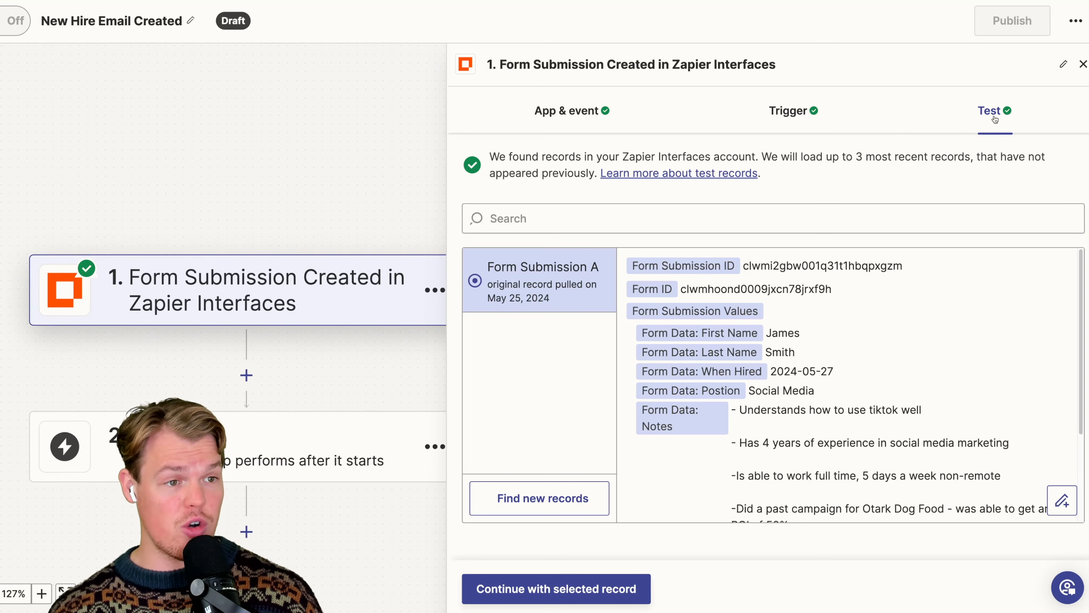
click(1083, 64)
drag(719, 156, 922, 70)
drag(876, 148, 949, 219)
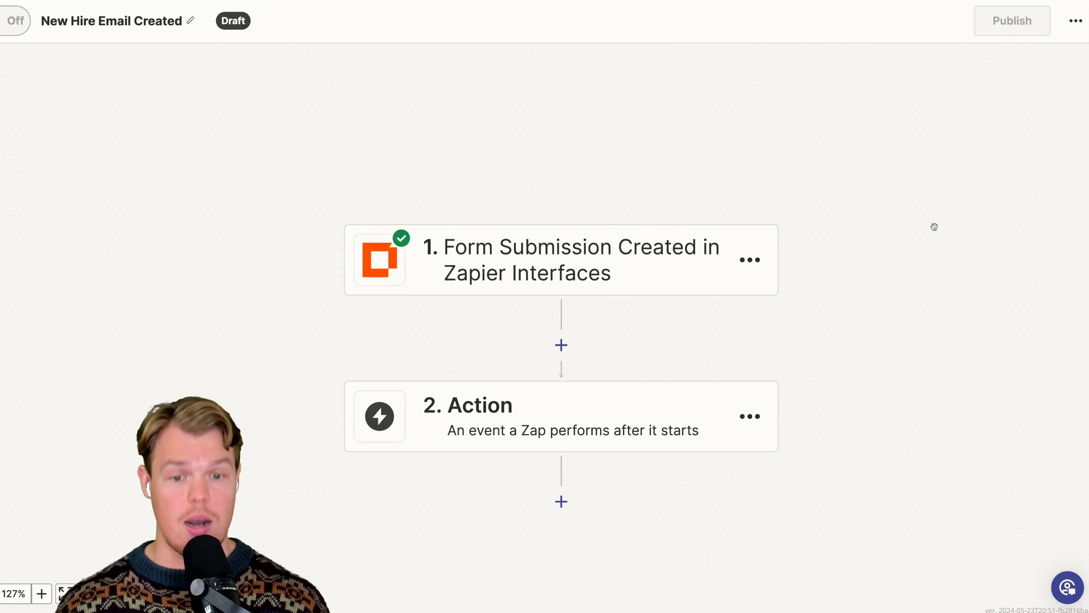
- Set the Zap's action to Google Workspace Admin with the Create User event and continue with the connected account
click(551, 412)
text(google work)
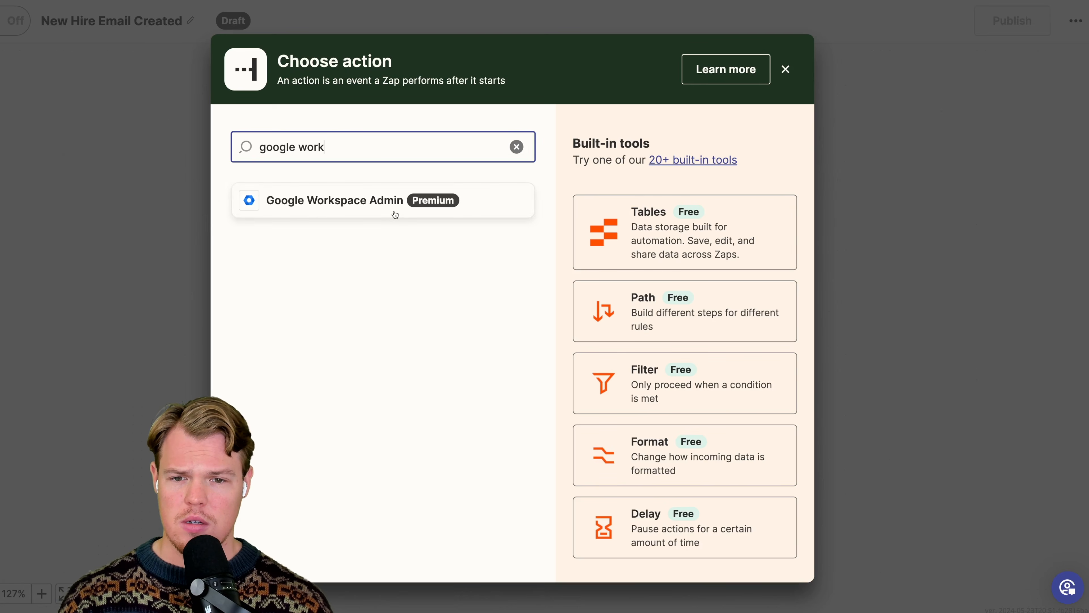
click(391, 205)
click(579, 231)
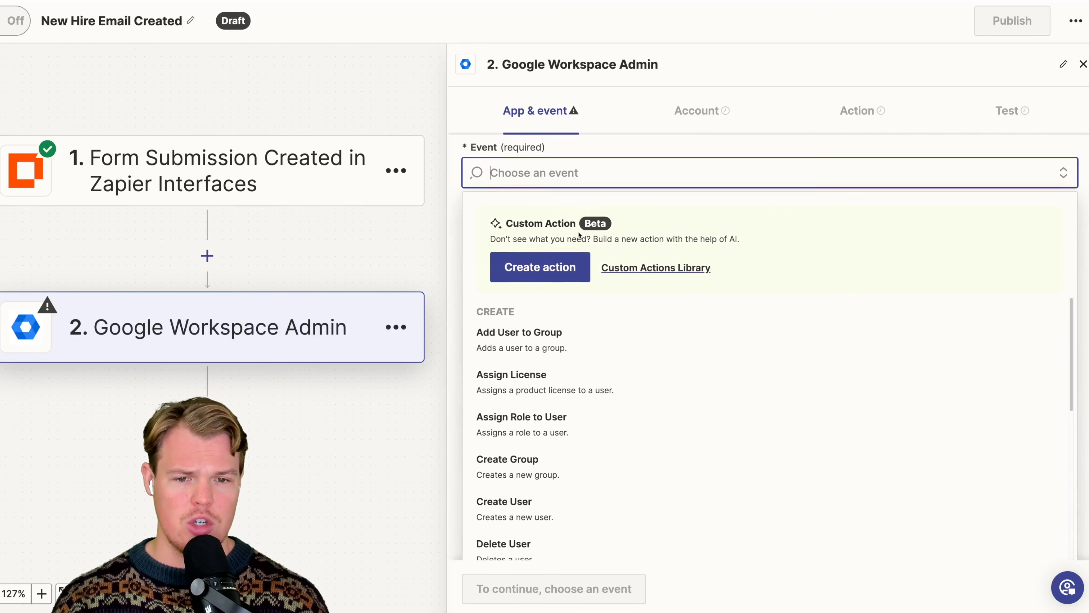
scroll(584, 384, down, 3)
click(584, 385)
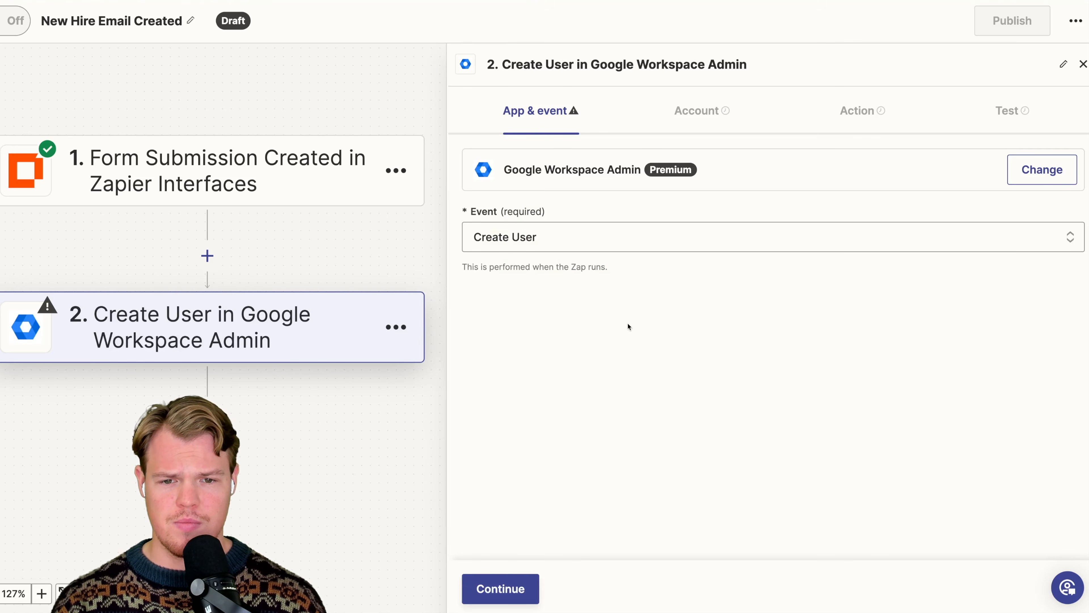
click(500, 585)
click(522, 595)
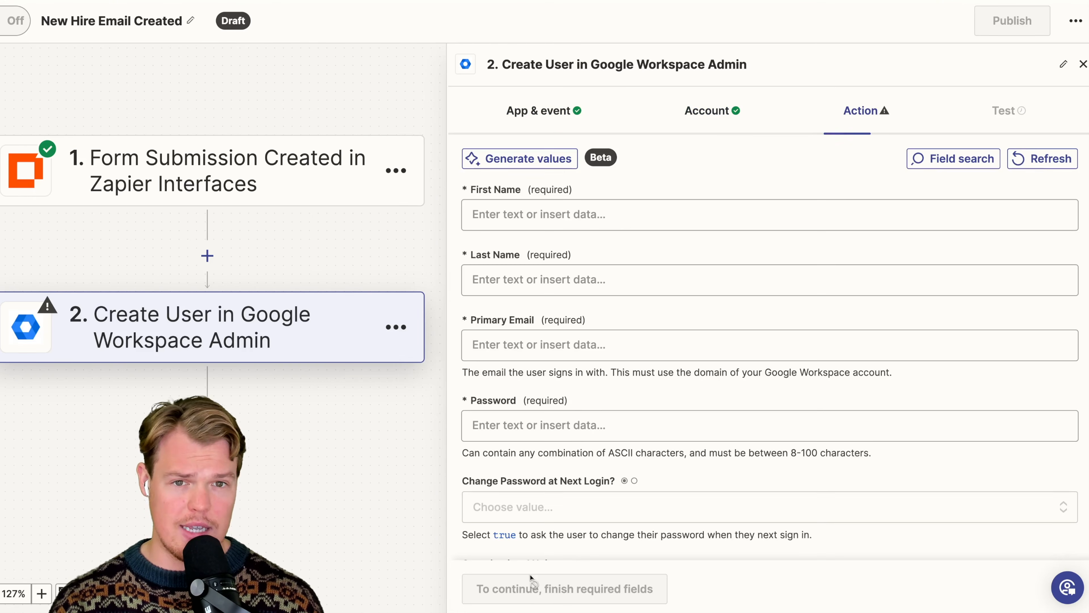
- Map the new user's First Name and Last Name to the form submission's First Name and Last Name data
click(555, 225)
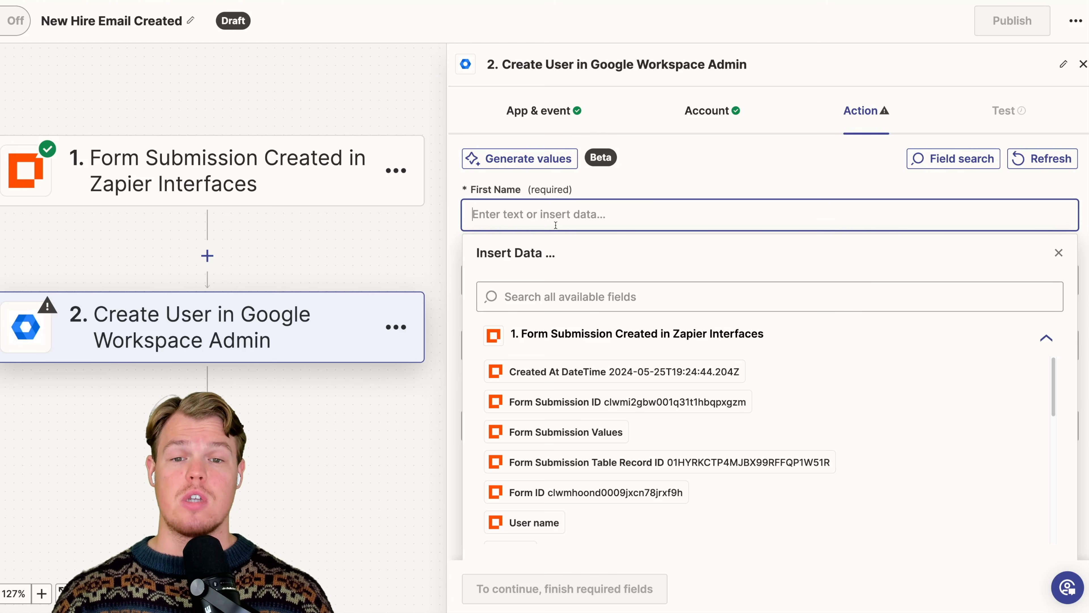
scroll(565, 360, down, 5)
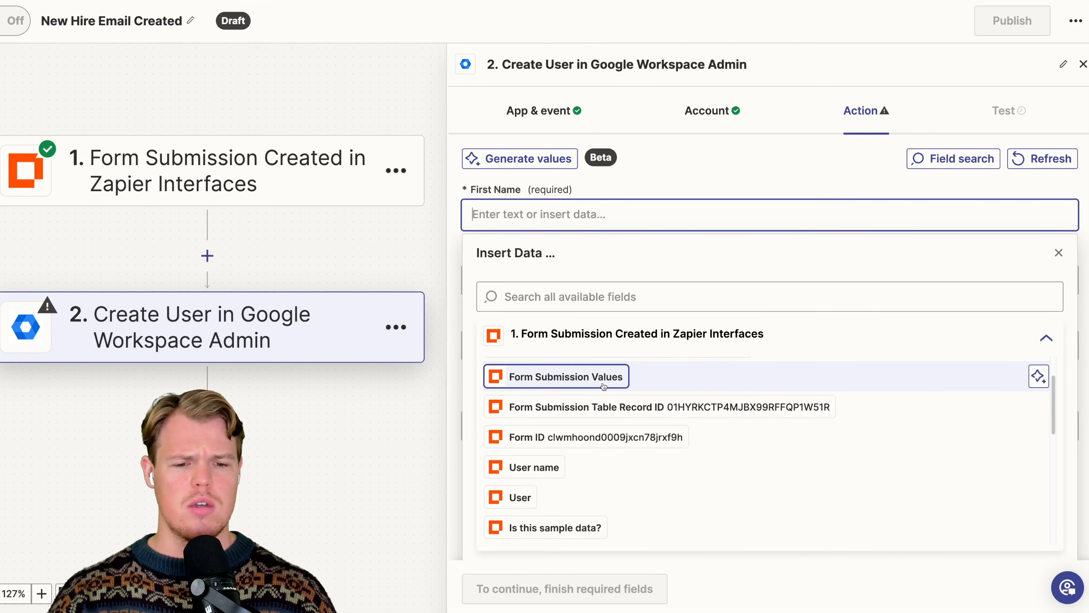
scroll(603, 386, down, 5)
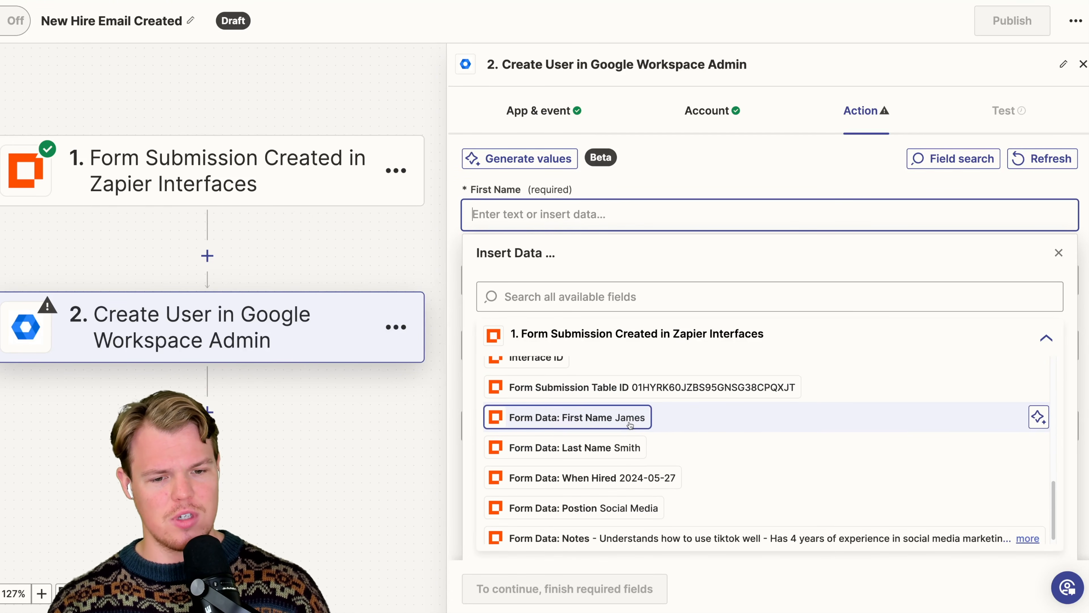
click(619, 427)
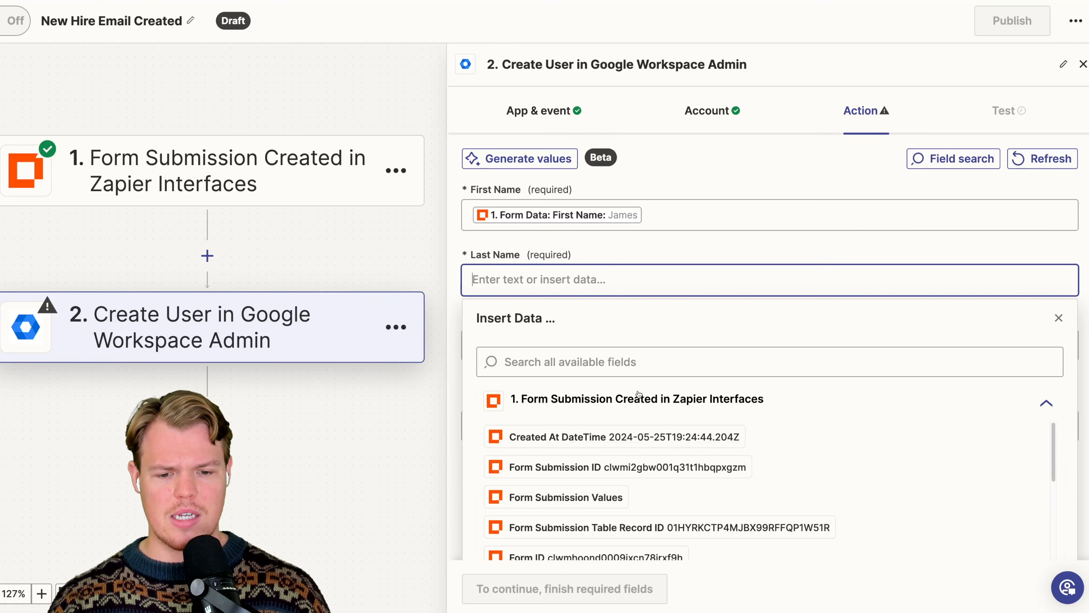
scroll(630, 411, down, 6)
scroll(643, 403, up, 3)
scroll(647, 356, down, 10)
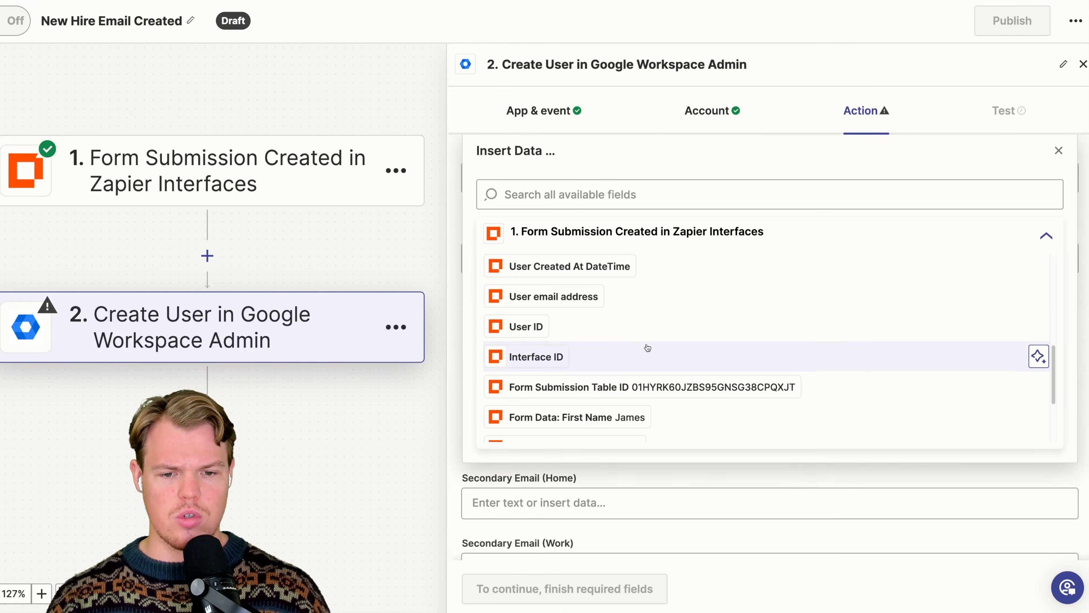
click(640, 324)
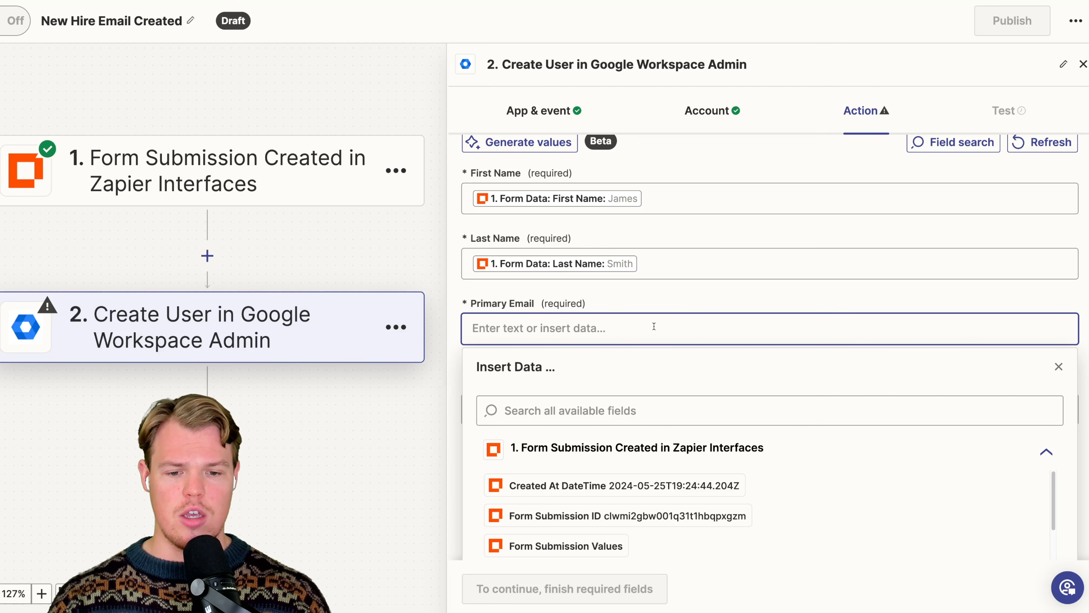
- Insert the form submission's First Name data into the new user's Primary Email
scroll(653, 502, down, 1)
click(613, 411)
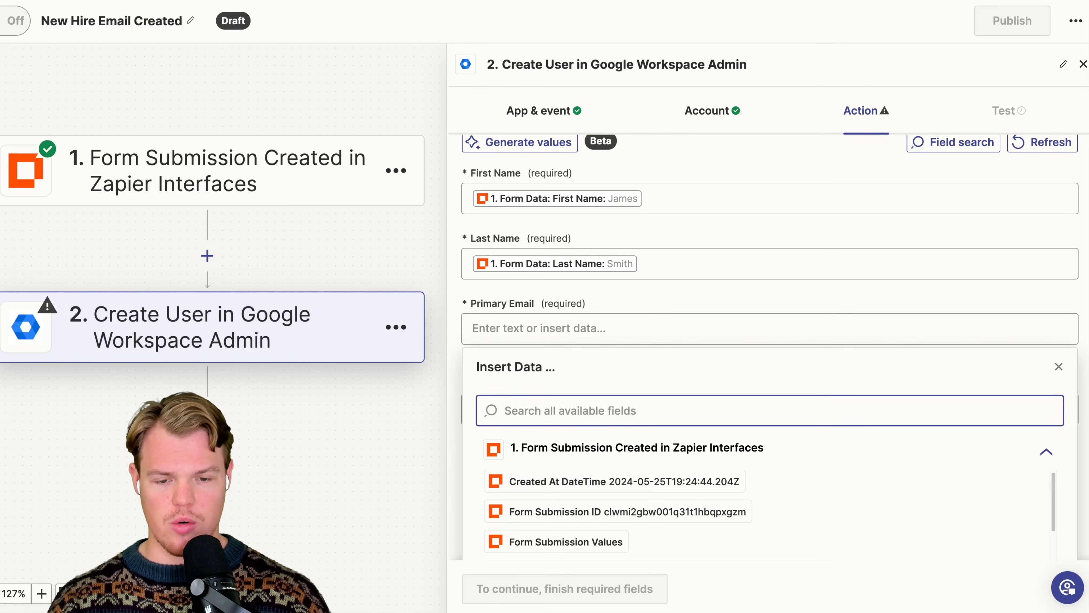
text(james)
click(576, 485)
text(new)
key(BackSpace)
key(BackSpace)
key(BackSpace)
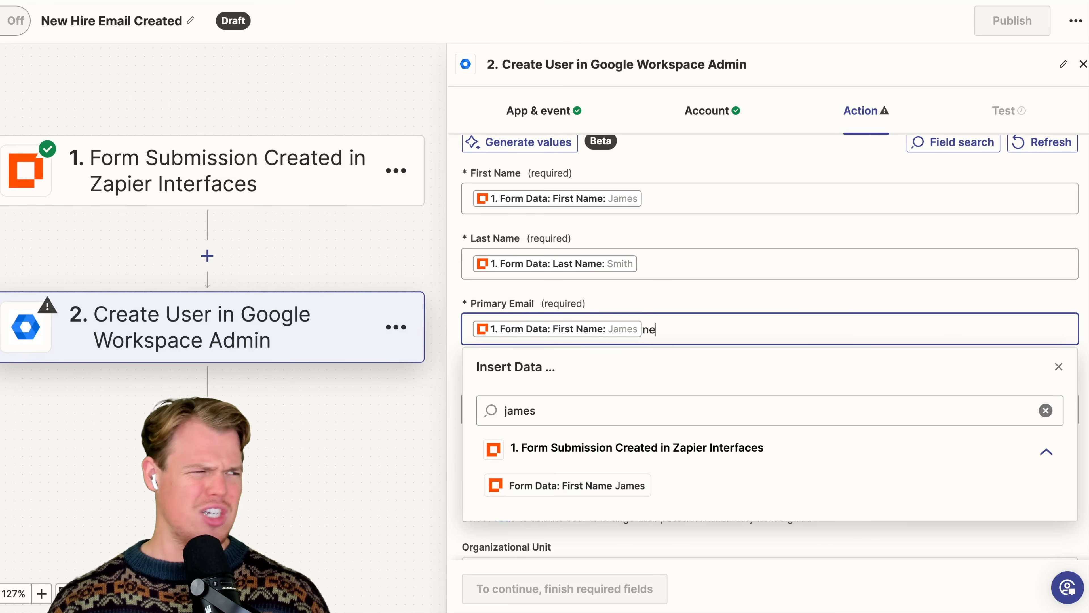
text(tech)
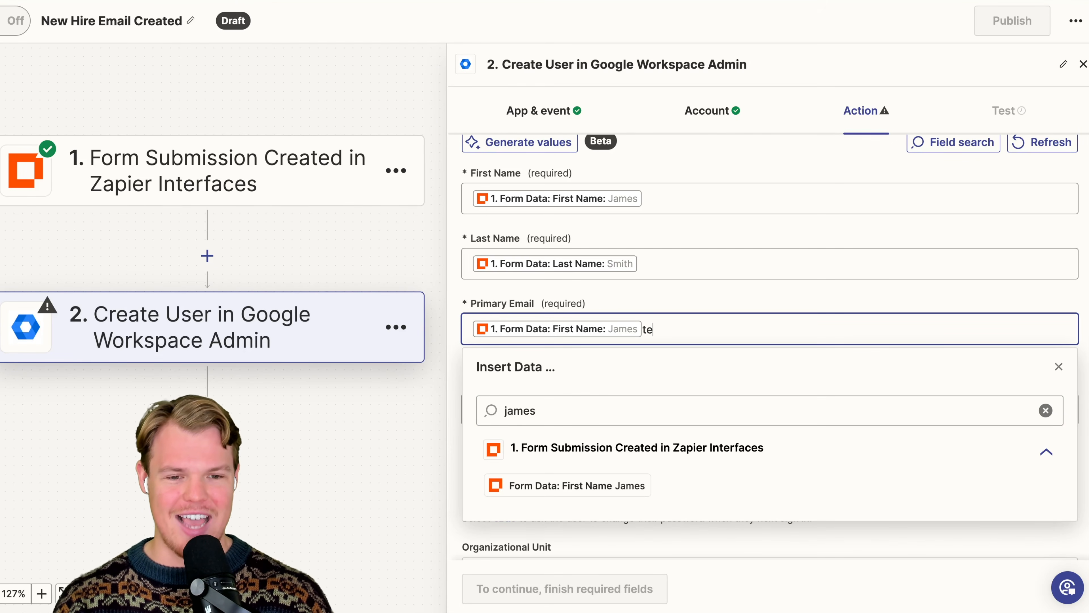
key(BackSpace)
key(BackSpace)
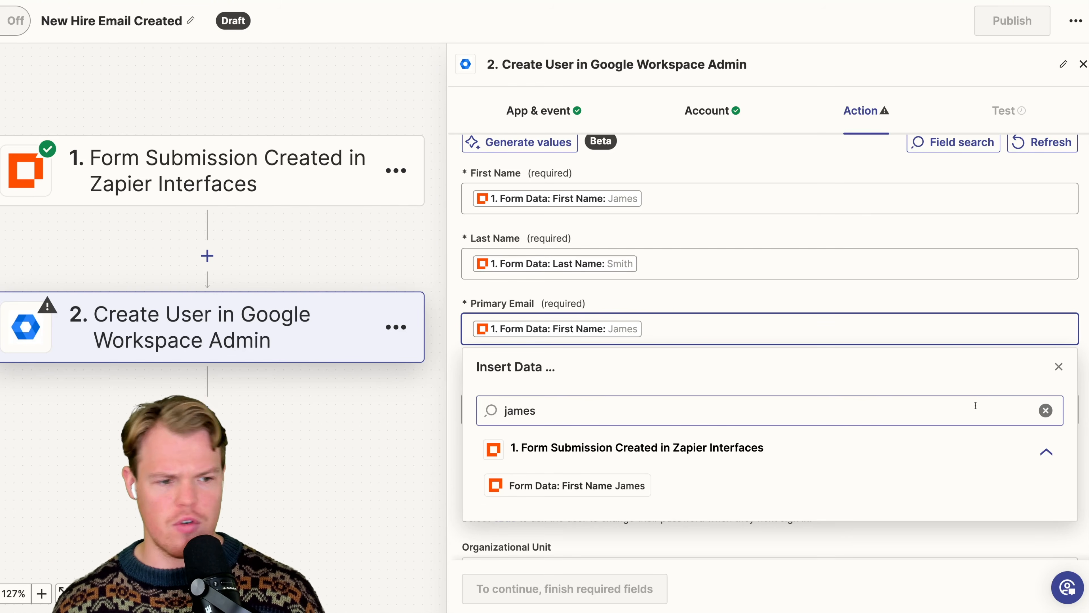
- Search the available fields for "last" and add the form's Last Name data after the First Name data in Primary Email
click(1045, 410)
scroll(686, 506, down, 1)
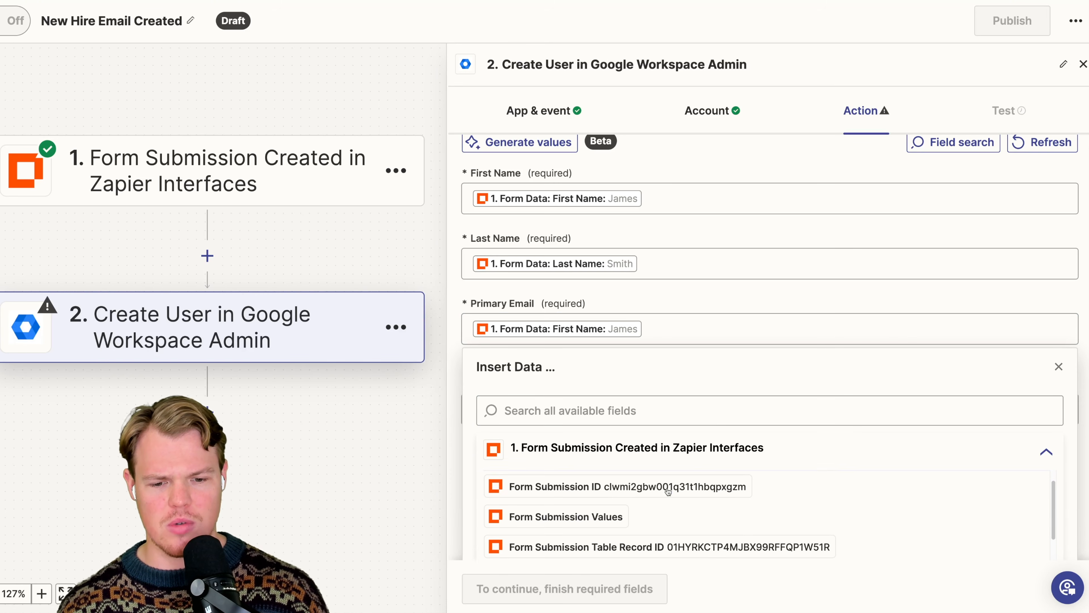
text(brown)
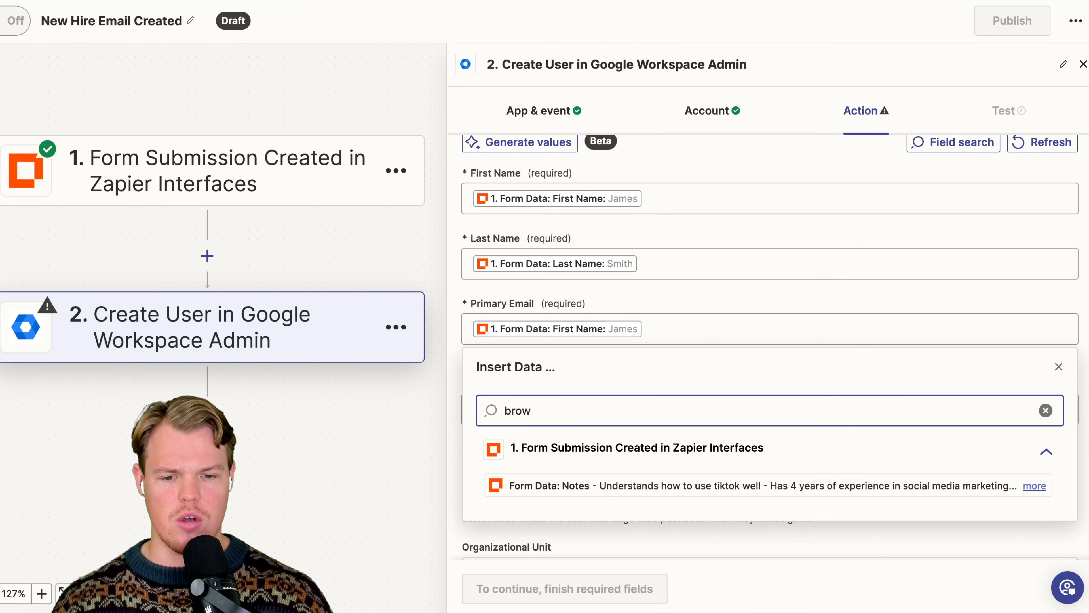
key(BackSpace)
key(BackSpace)
key(BackSpace)
key(BackSpace)
text(last)
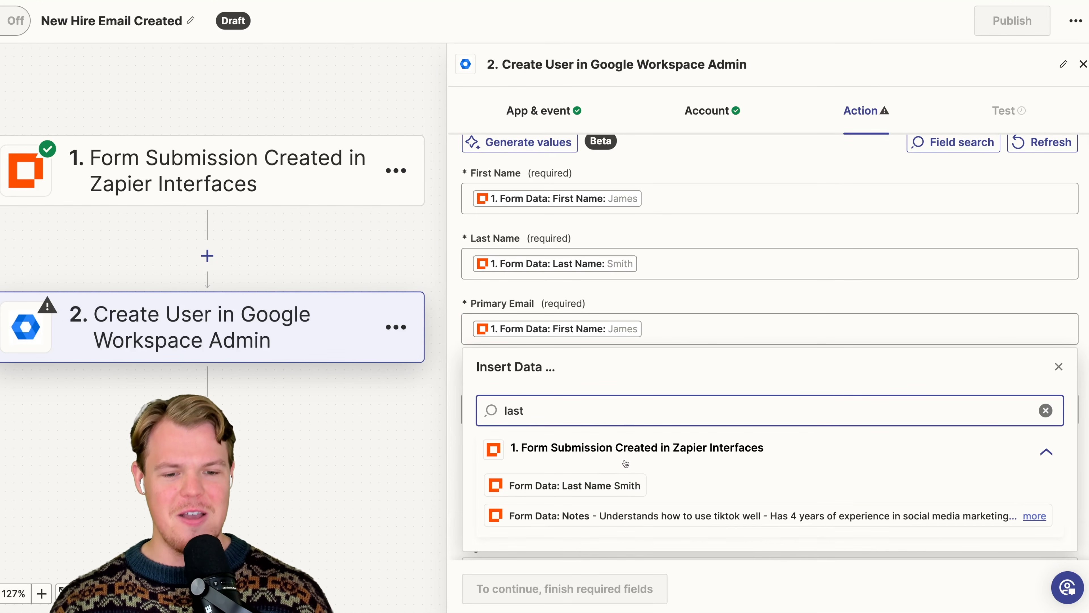
click(574, 486)
click(761, 266)
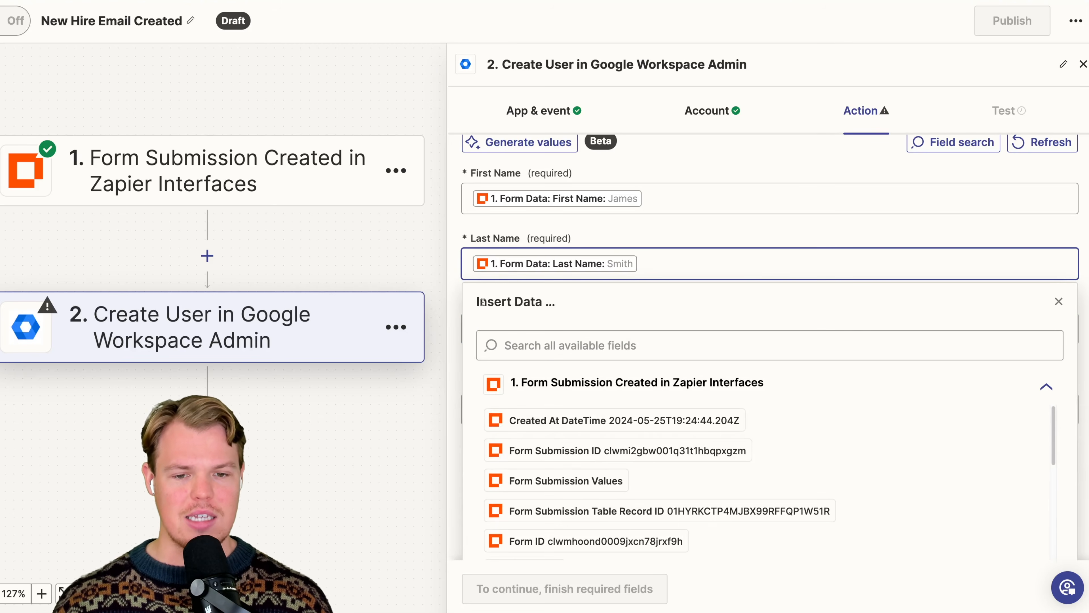
click(455, 307)
scroll(864, 303, down, 2)
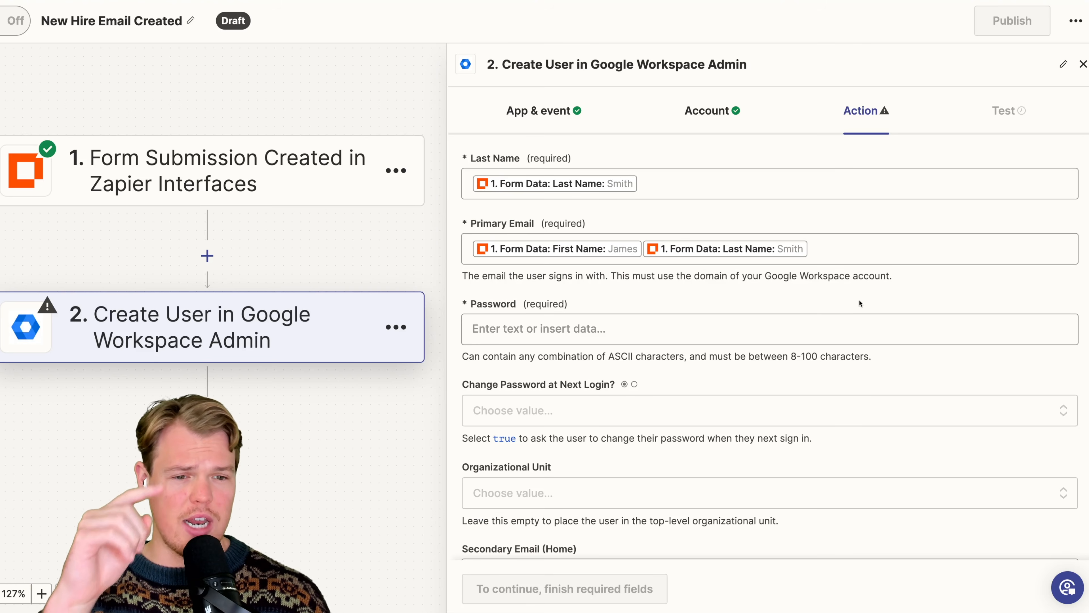
drag(692, 276, 909, 288)
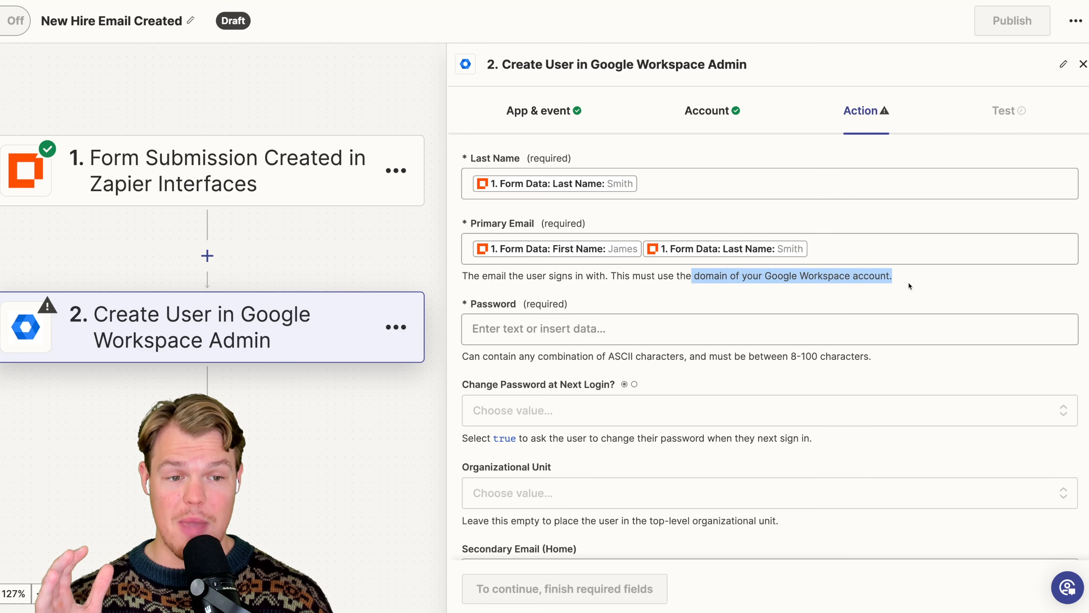
click(900, 281)
click(859, 247)
click(820, 228)
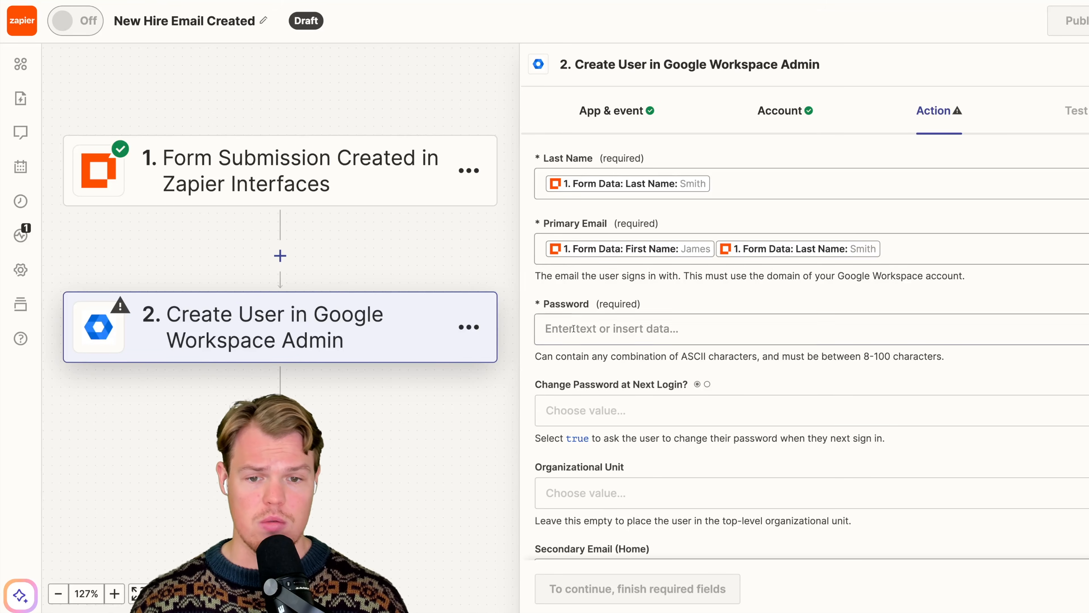
click(852, 253)
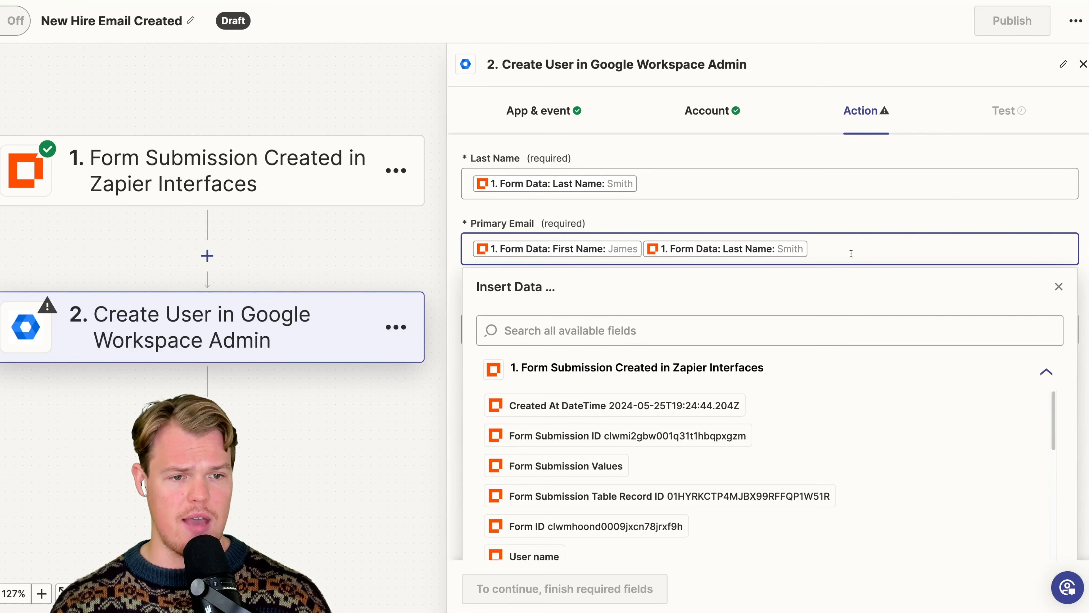
text(@)
text(https://www.webcafeai.com/)
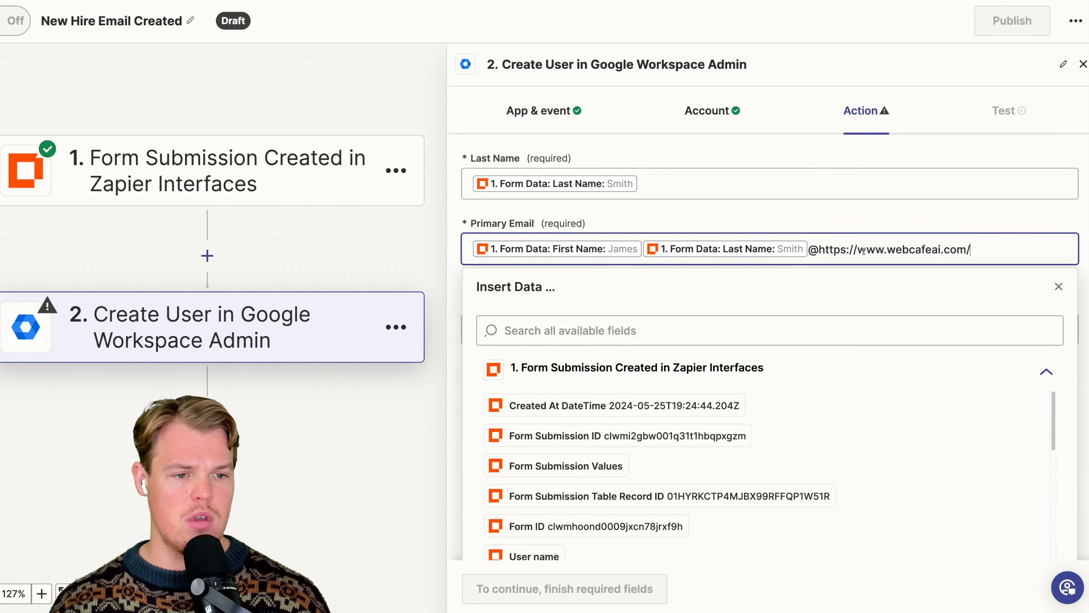
drag(856, 249, 819, 249)
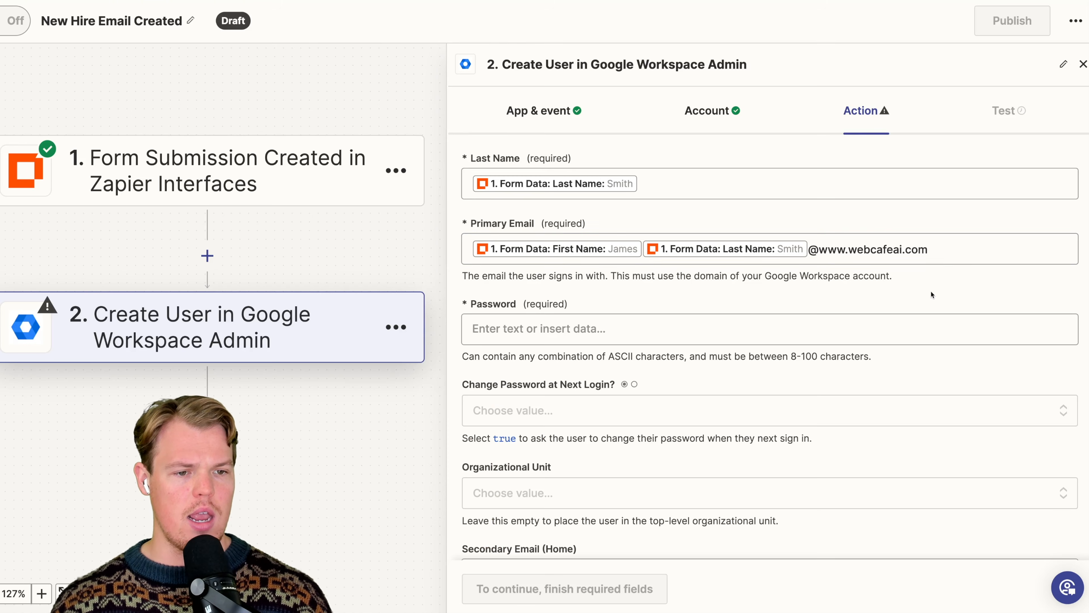
- Enter an initial account password with a capital first letter in the new user's Password field
scroll(928, 297, down, 1)
click(906, 297)
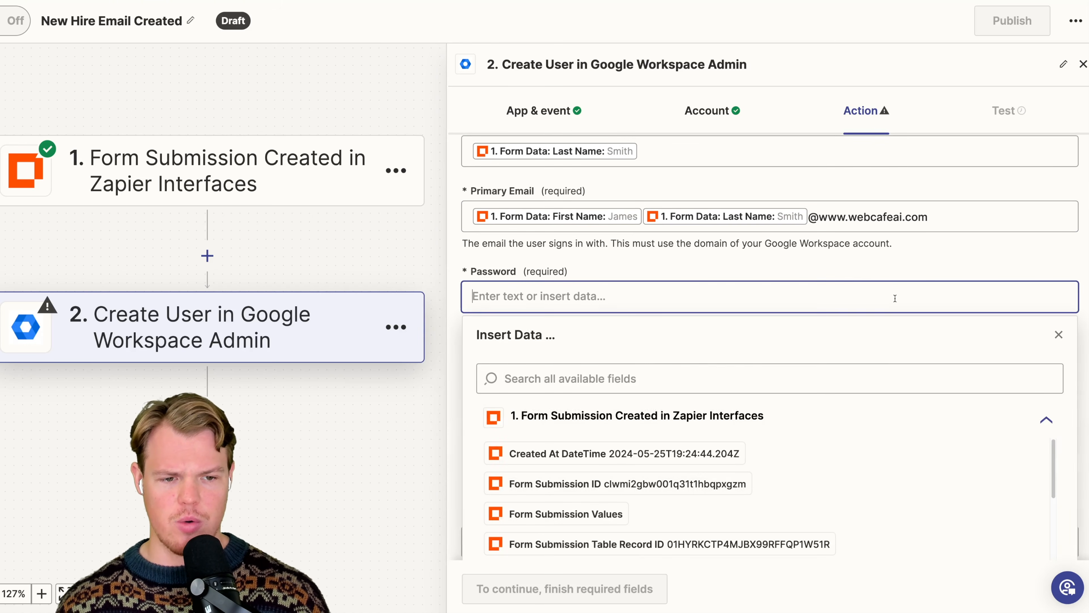
scroll(885, 260, down, 1)
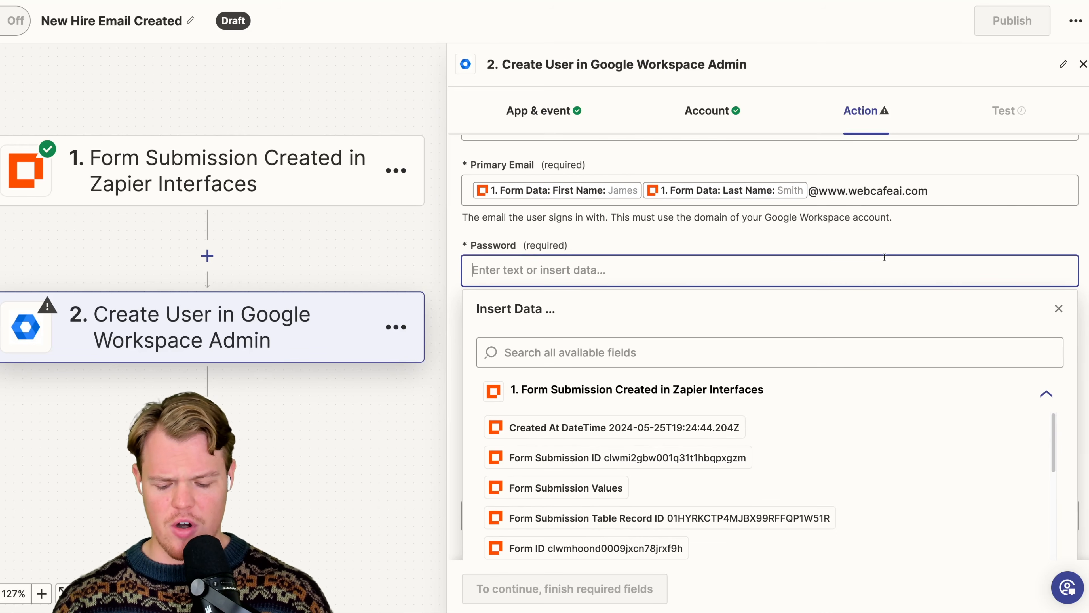
text(passw)
text(ro)
key(BackSpace)
key(BackSpace)
text(ord123)
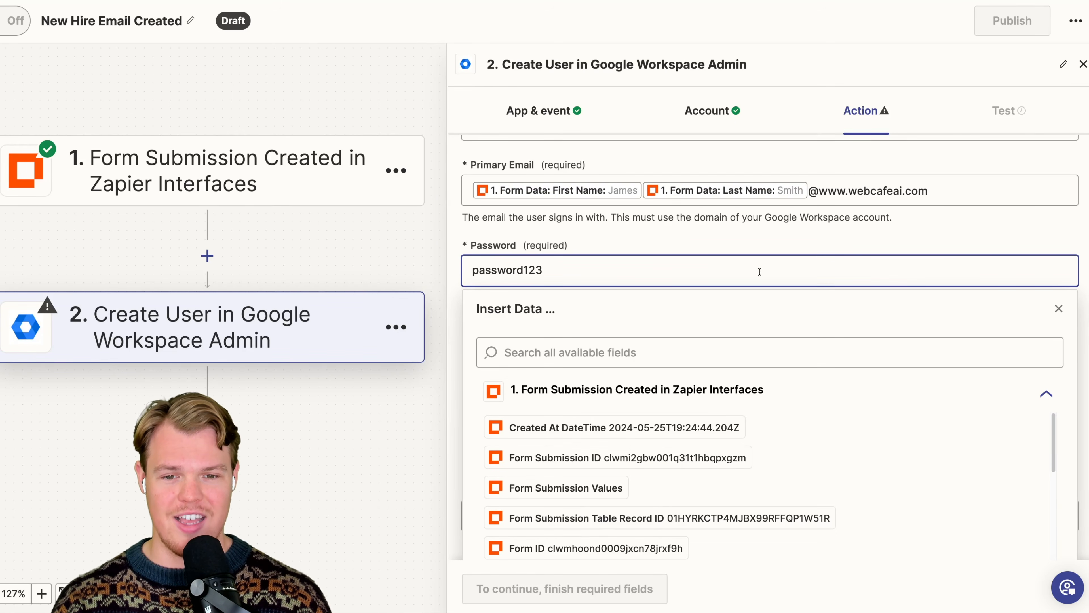
text(P)
key(Delete)
click(592, 240)
scroll(594, 256, down, 2)
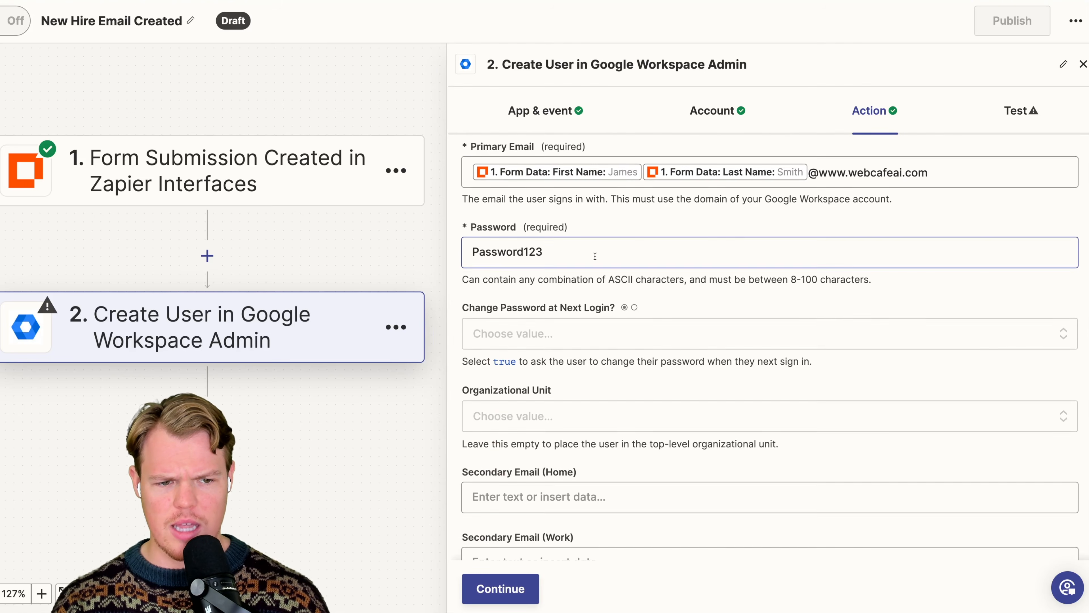
- Set Change Password at Next Login to True for the new user
scroll(618, 206, up, 1)
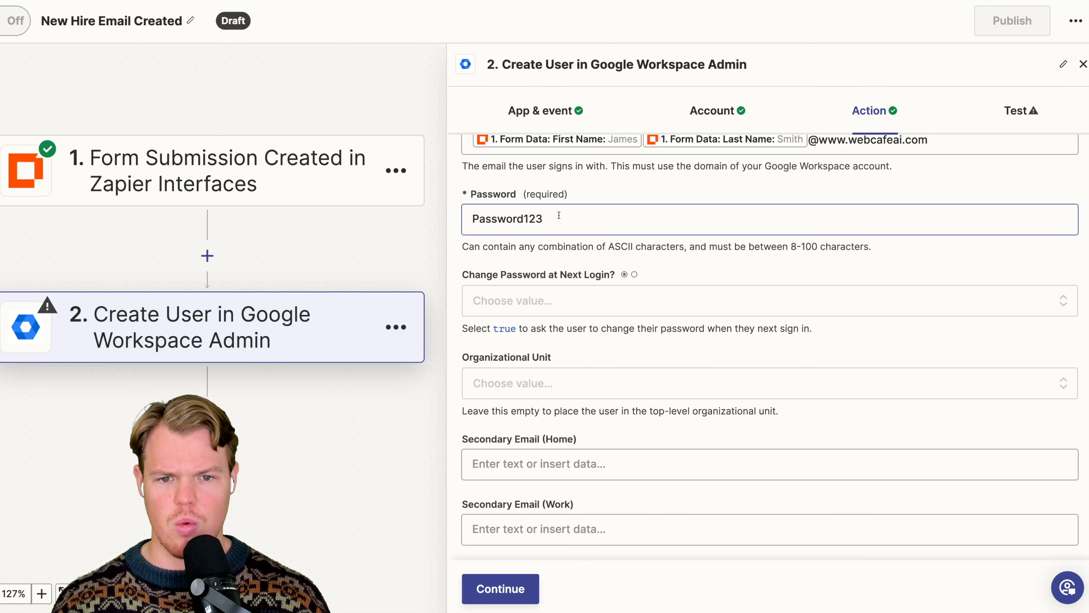
scroll(558, 215, down, 1)
scroll(558, 215, down, 2)
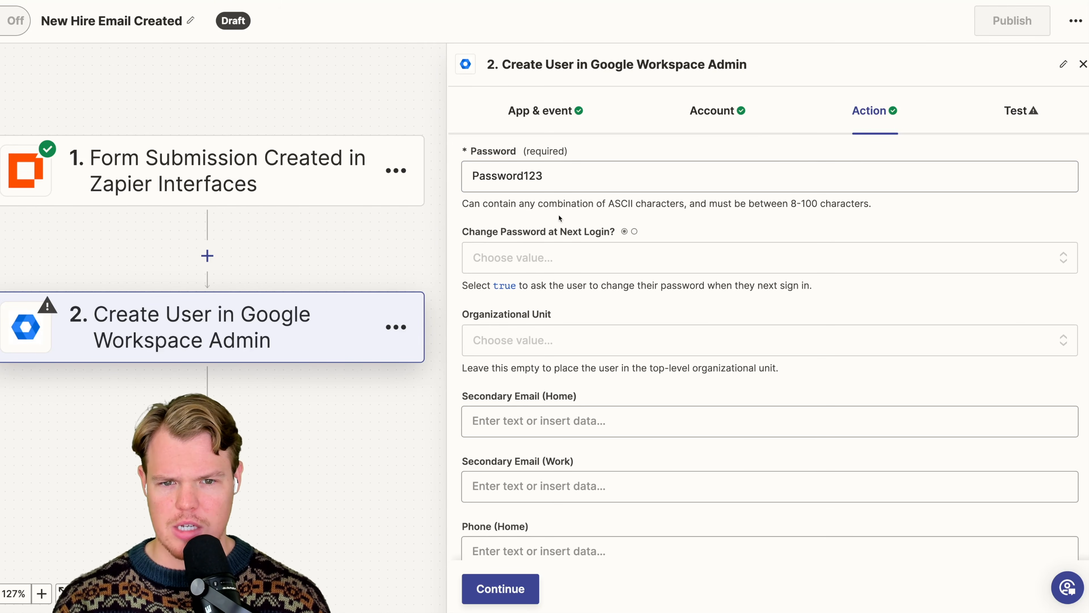
scroll(559, 218, up, 1)
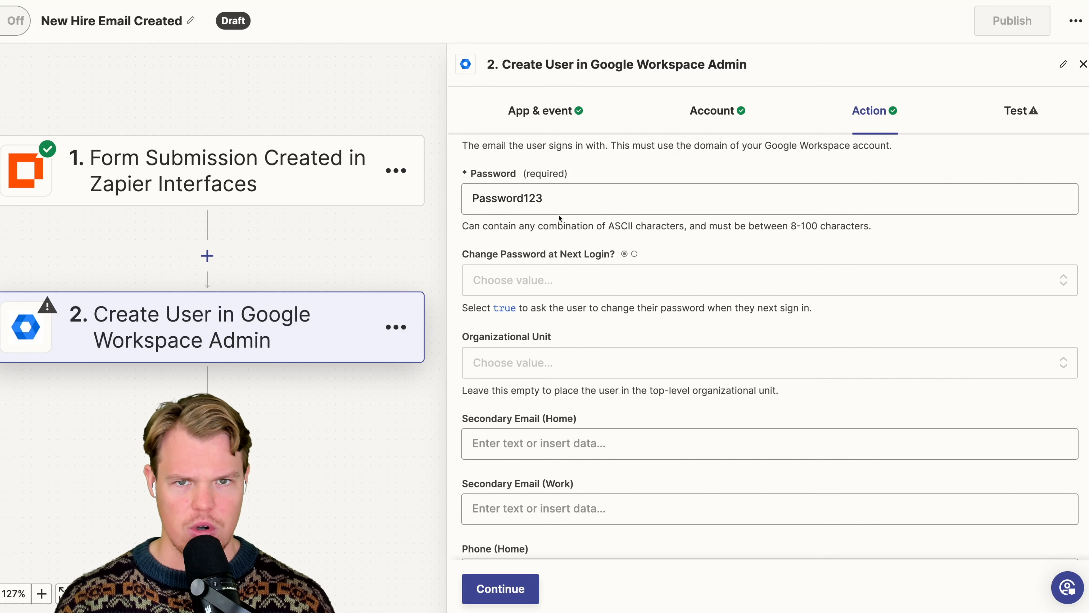
scroll(559, 218, down, 2)
click(560, 231)
click(522, 484)
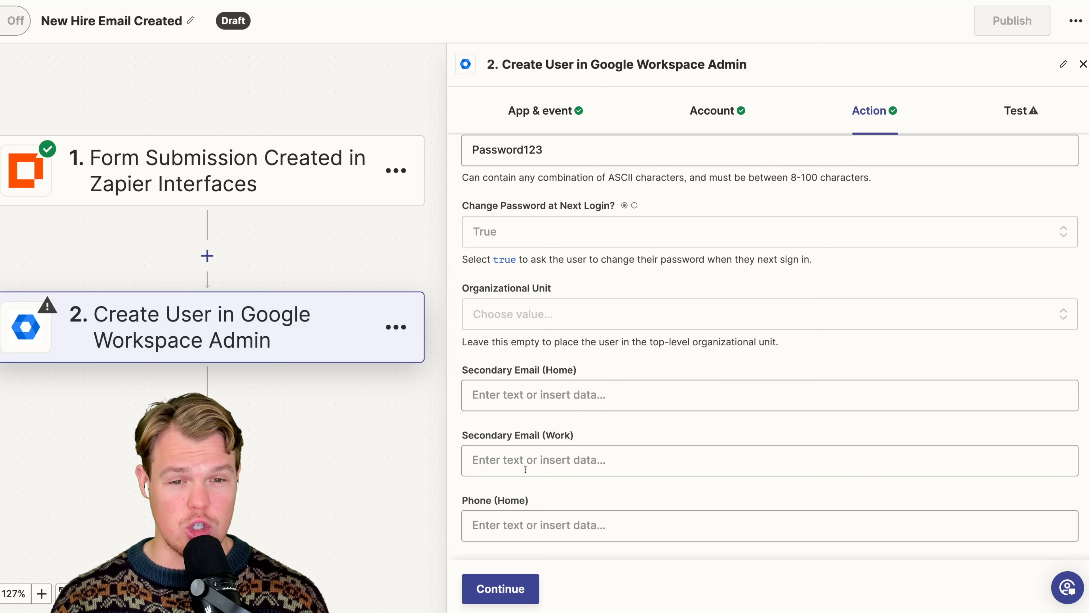
- Map the new user's Job Title to the form submission's Postion data
scroll(617, 299, up, 3)
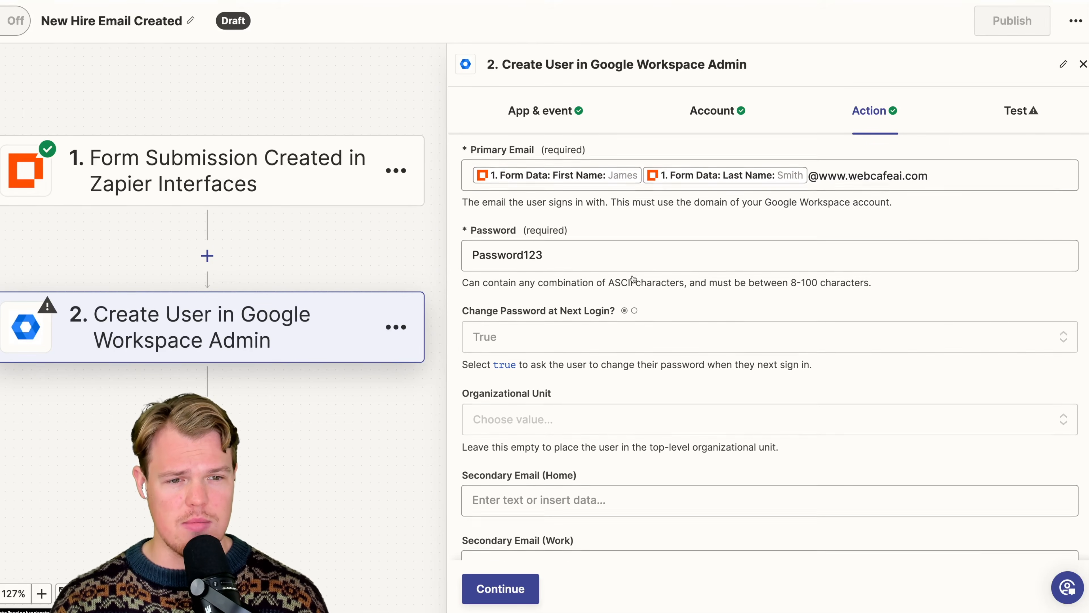
scroll(634, 279, down, 4)
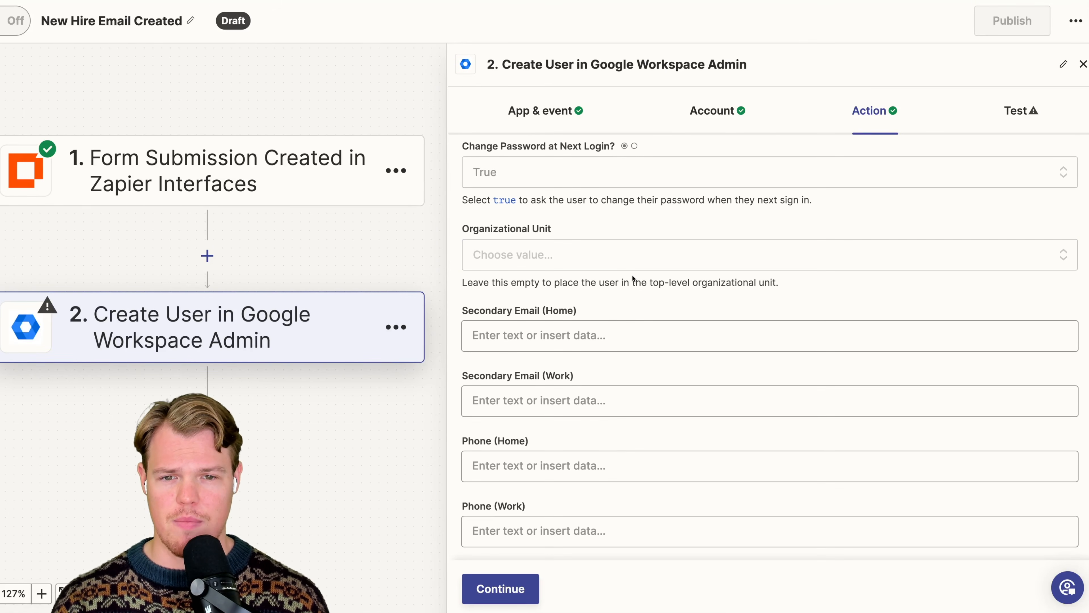
scroll(637, 269, down, 1)
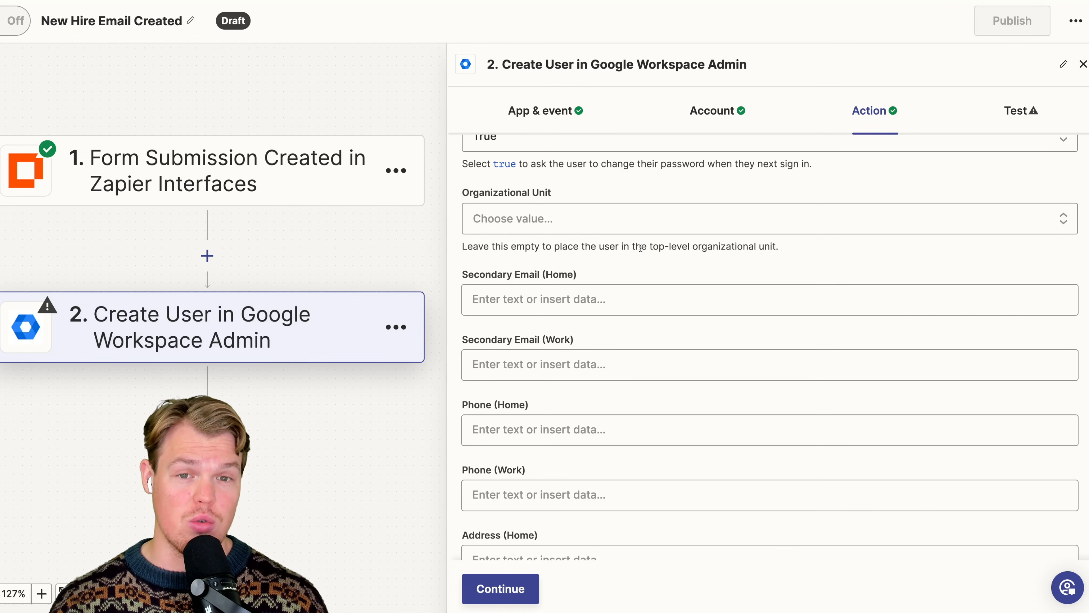
scroll(638, 251, down, 1)
scroll(590, 245, down, 2)
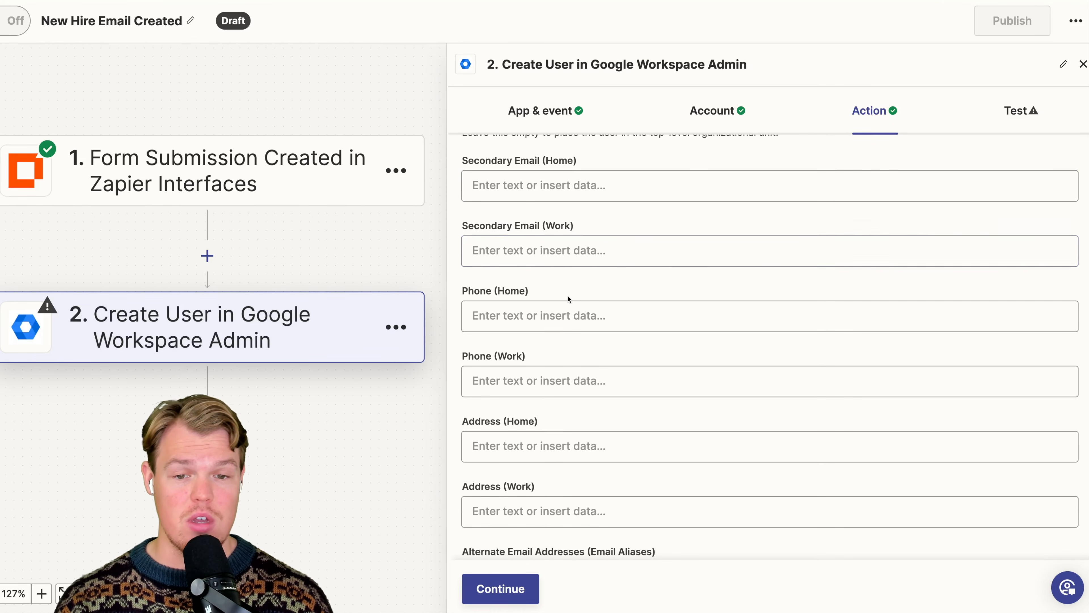
scroll(568, 299, down, 8)
scroll(568, 296, down, 2)
scroll(568, 295, up, 1)
scroll(568, 295, up, 10)
scroll(568, 299, down, 12)
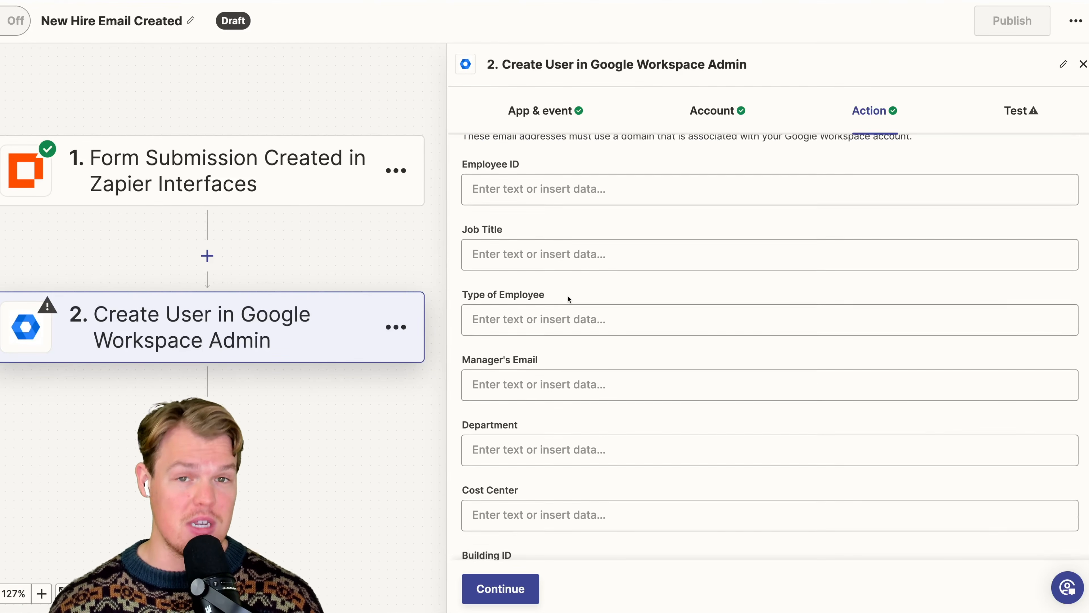
scroll(564, 263, up, 1)
click(556, 264)
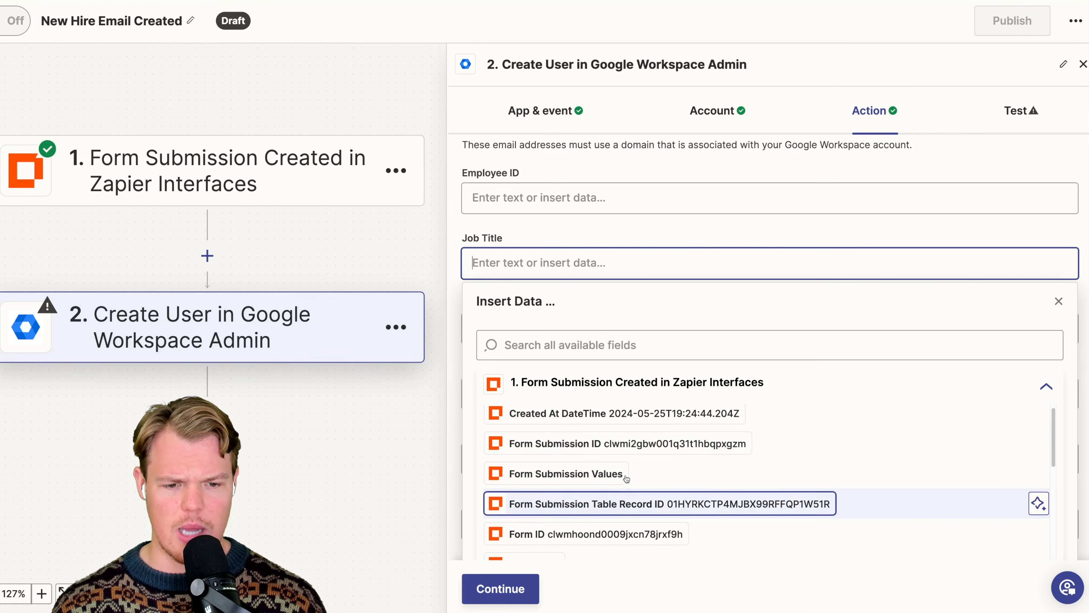
scroll(626, 479, down, 8)
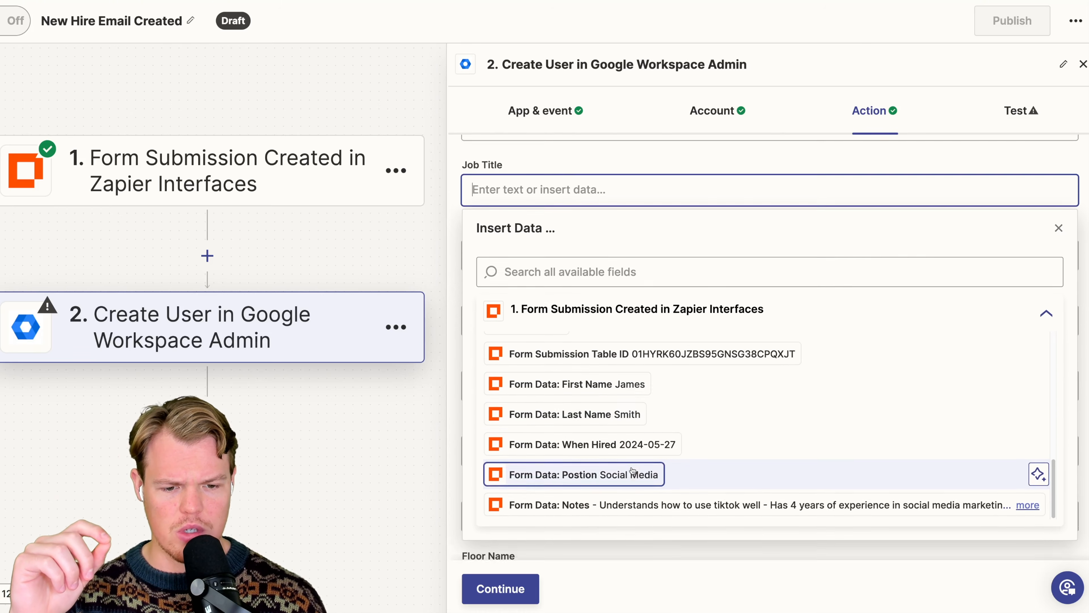
click(633, 472)
- Leave the remaining optional fields empty, continue, and try to create the user in Google Workspace Admin with a test of the action
scroll(632, 239, down, 6)
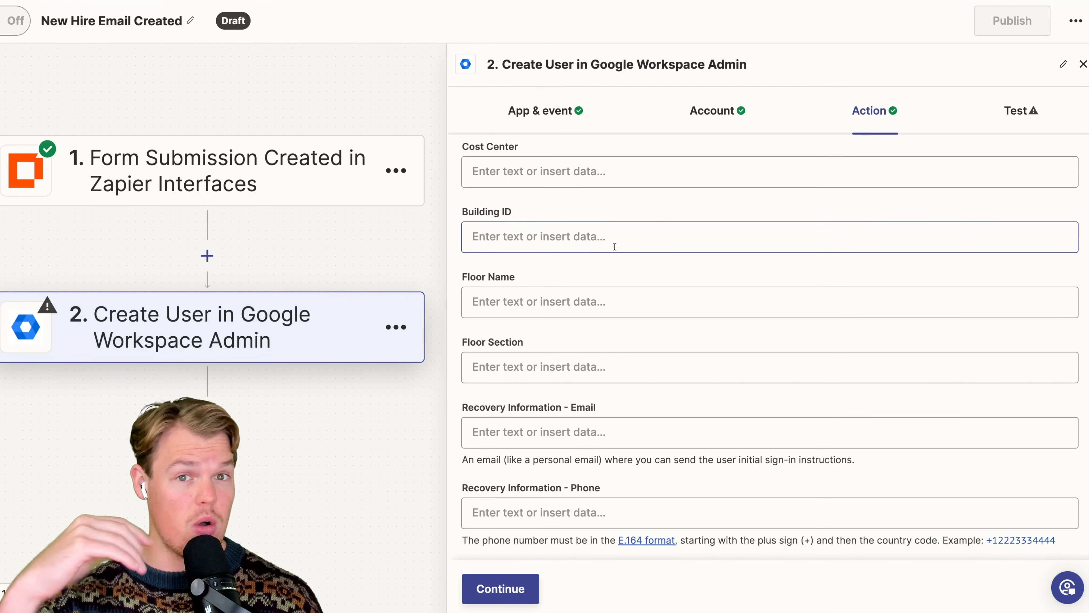
scroll(614, 247, up, 2)
scroll(612, 249, up, 1)
scroll(610, 251, down, 2)
scroll(605, 267, up, 10)
scroll(586, 333, up, 15)
scroll(585, 333, down, 20)
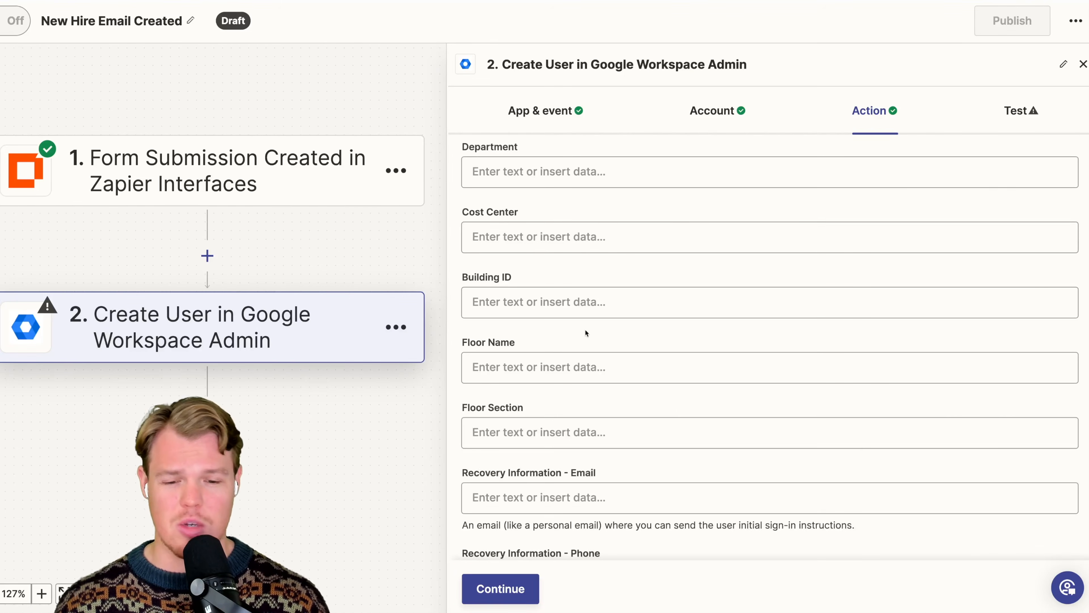
click(500, 589)
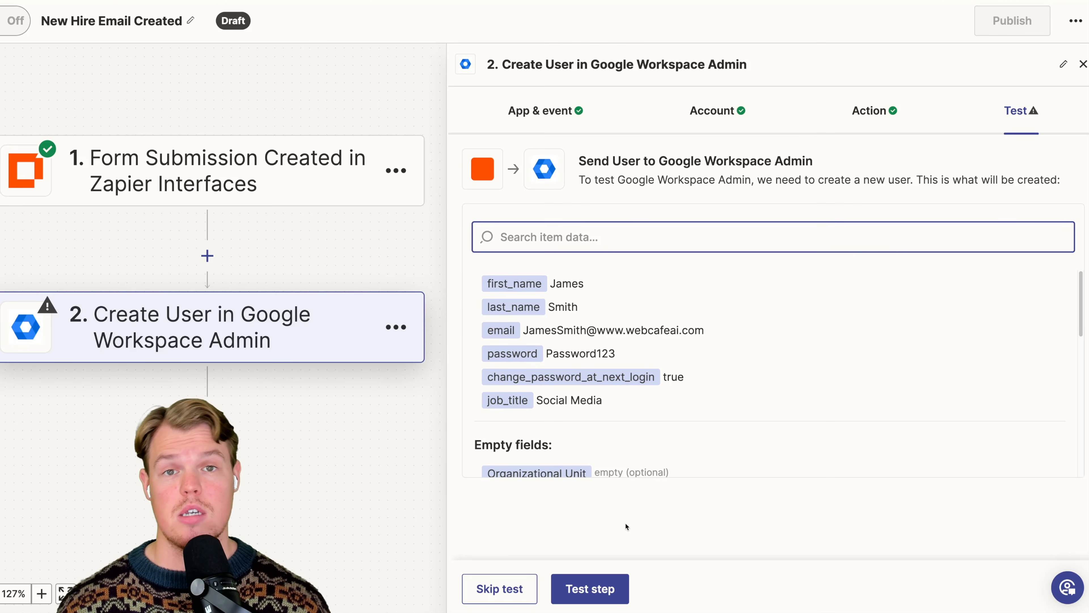
click(585, 587)
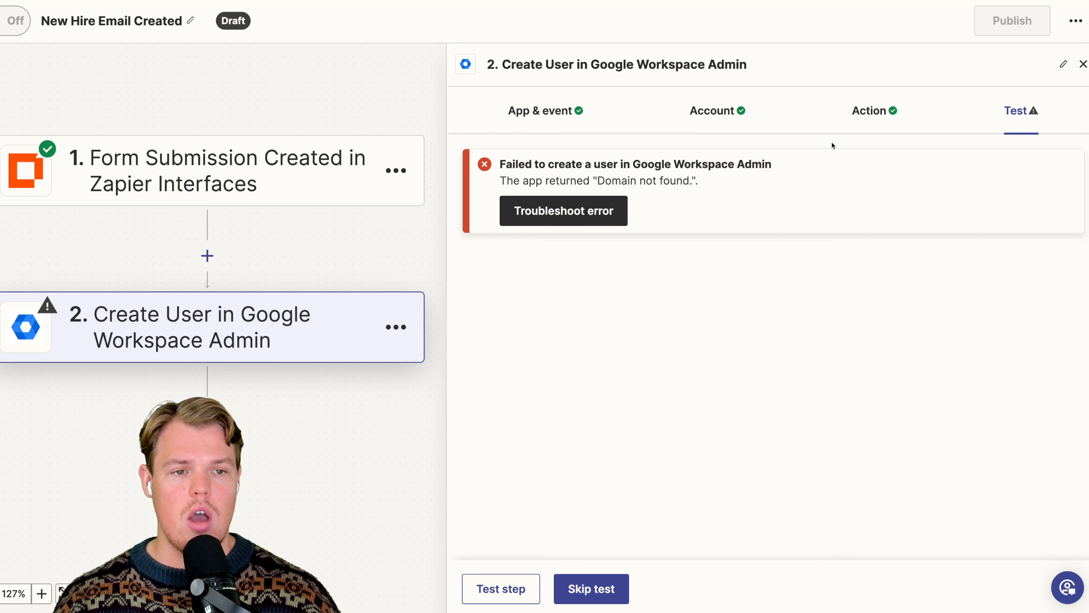
click(742, 125)
click(879, 112)
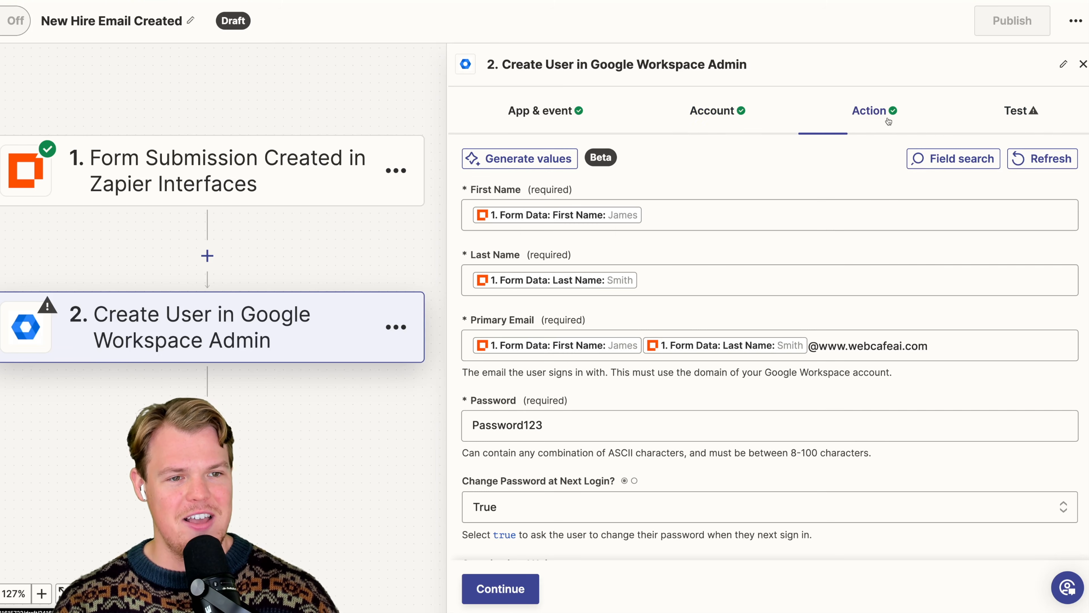
click(1019, 114)
click(544, 113)
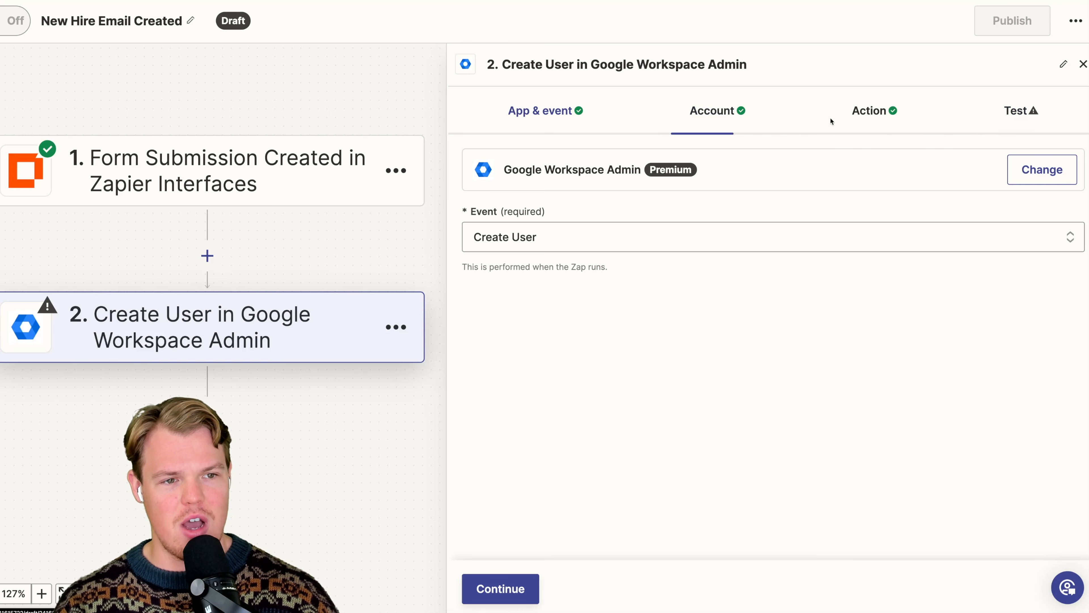
click(716, 111)
click(843, 115)
scroll(717, 295, down, 1)
drag(842, 299, 815, 297)
key(BackSpace)
click(907, 260)
scroll(888, 337, down, 1)
scroll(887, 342, down, 10)
- Continue to the test, check the generated email, and test the action to create the user in Google Workspace Admin
click(511, 589)
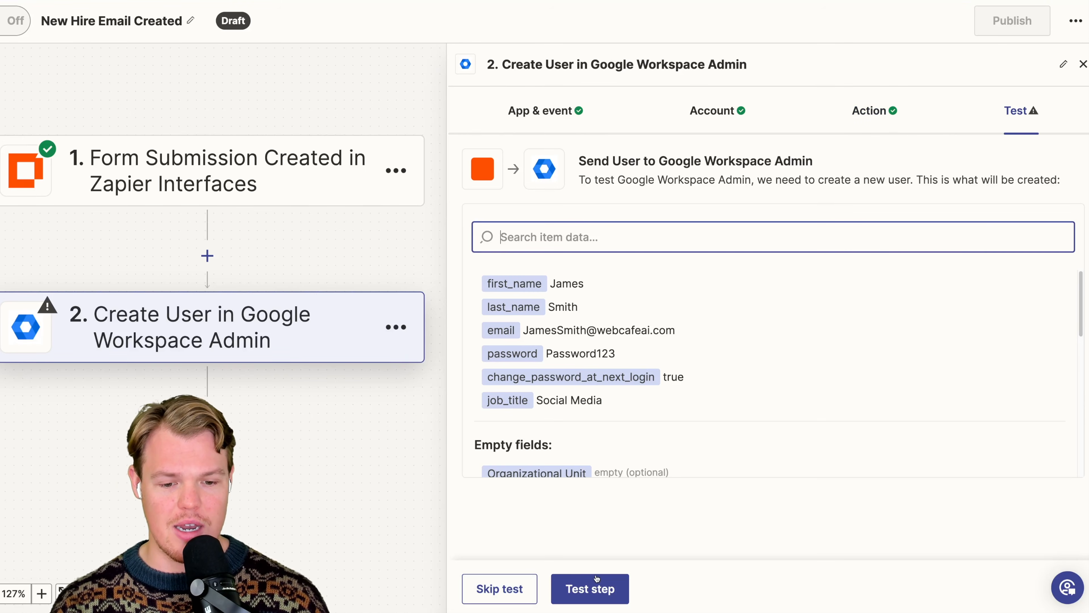
drag(528, 330, 683, 335)
click(700, 336)
click(590, 589)
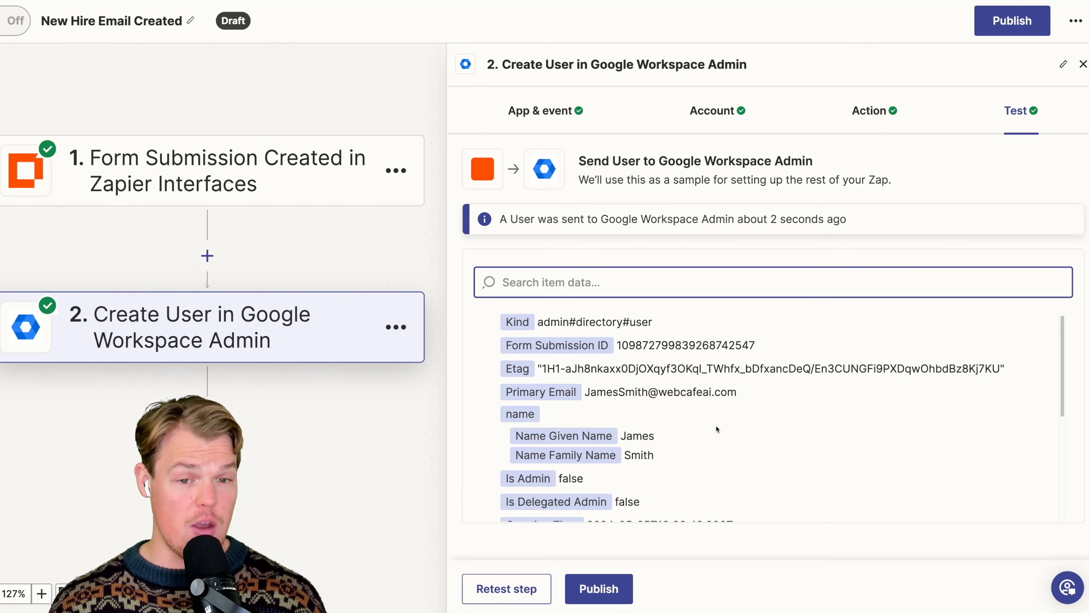
scroll(716, 425, down, 5)
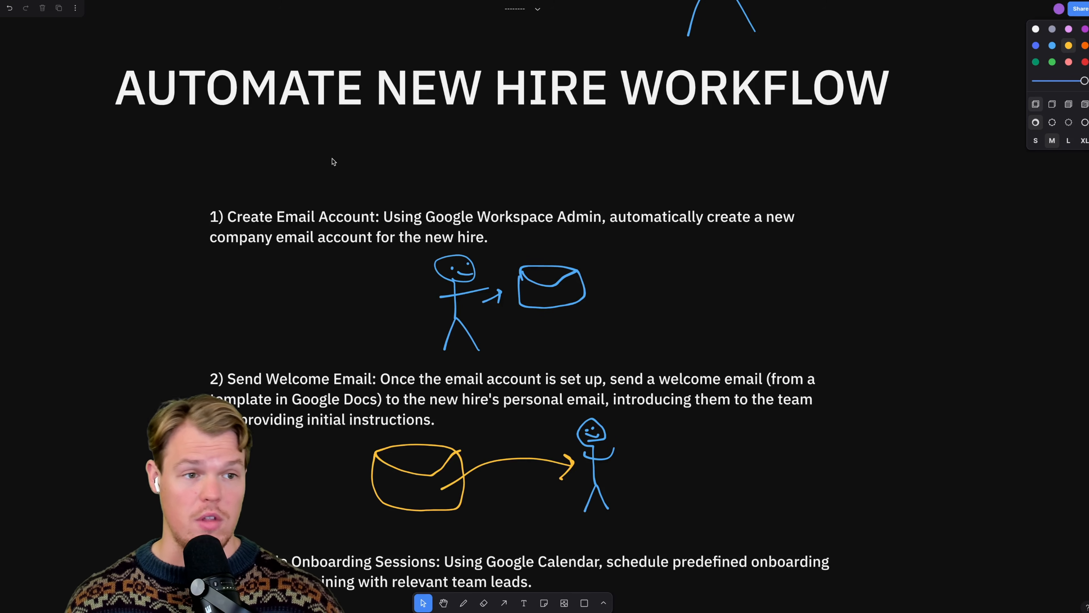
- Switch to the whiteboard and cross out item 1, Create Email Account, with a red pen stroke
click(1085, 62)
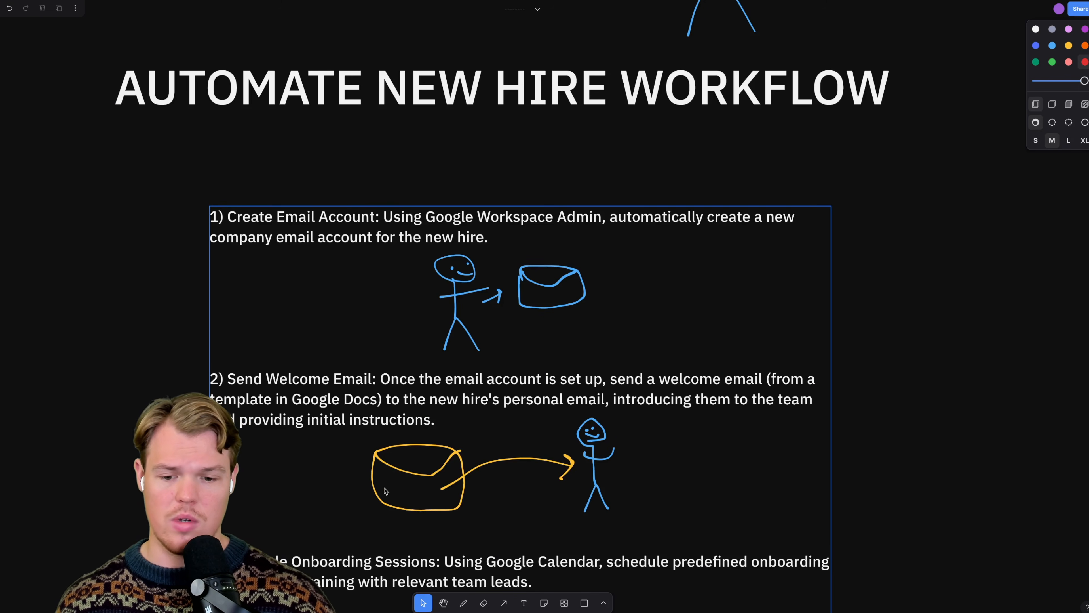
click(463, 603)
drag(215, 167, 708, 258)
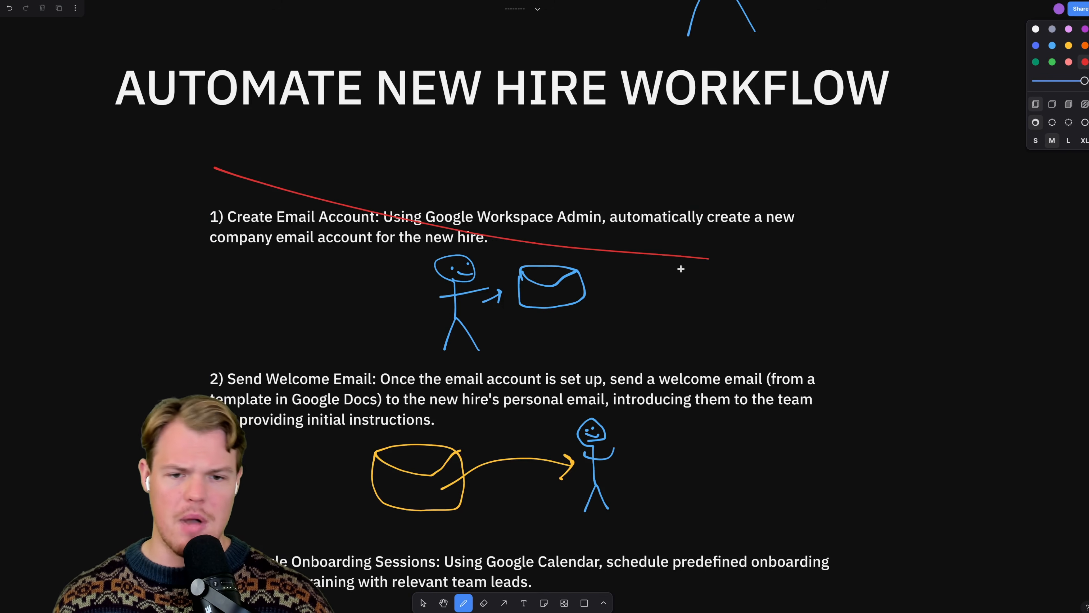
scroll(581, 288, down, 3)
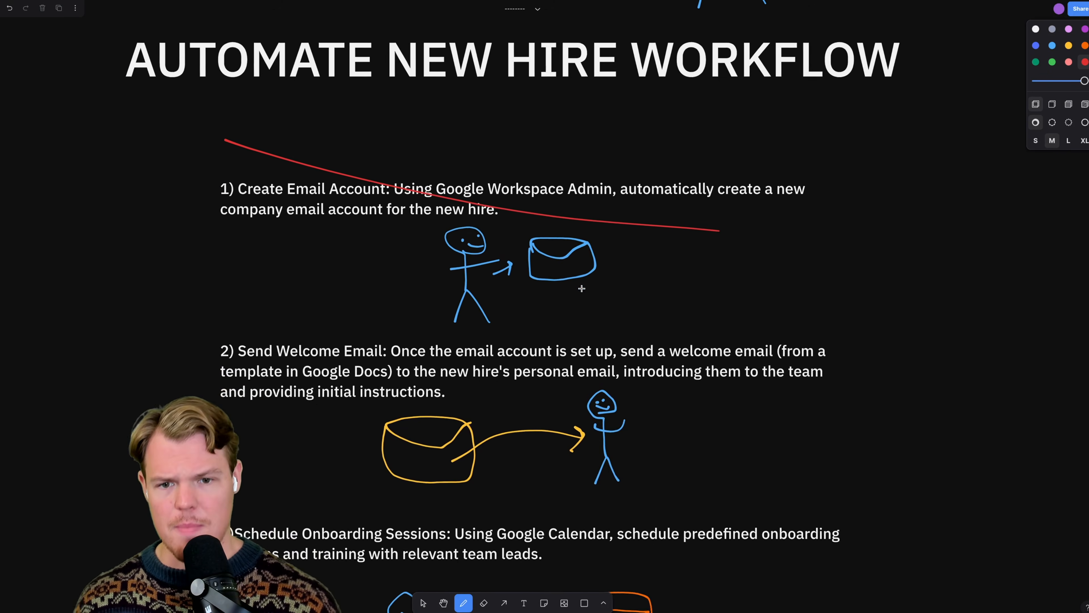
scroll(579, 275, down, 10)
scroll(577, 263, down, 11)
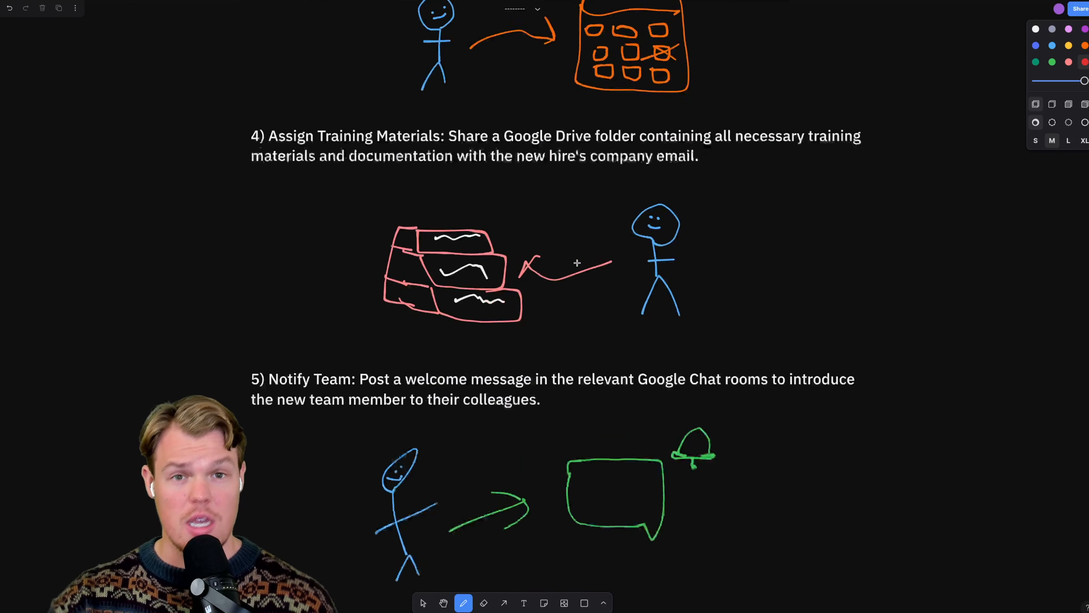
scroll(577, 262, up, 16)
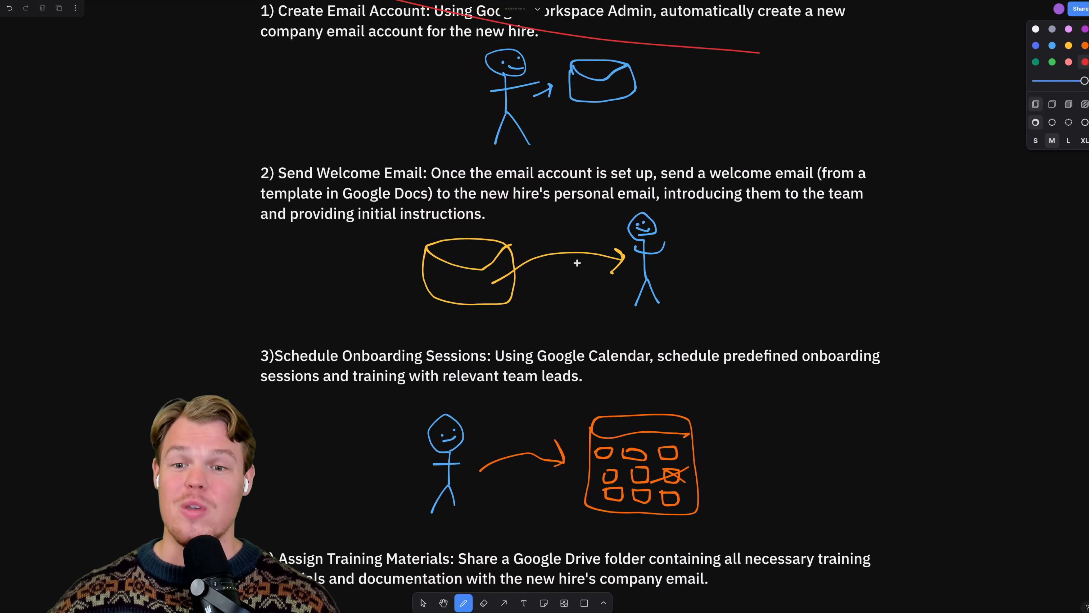
- Review item 2, Send Welcome Email, on the whiteboard and switch back to the New Hire Email Created Zap in Zapier
scroll(577, 263, up, 1)
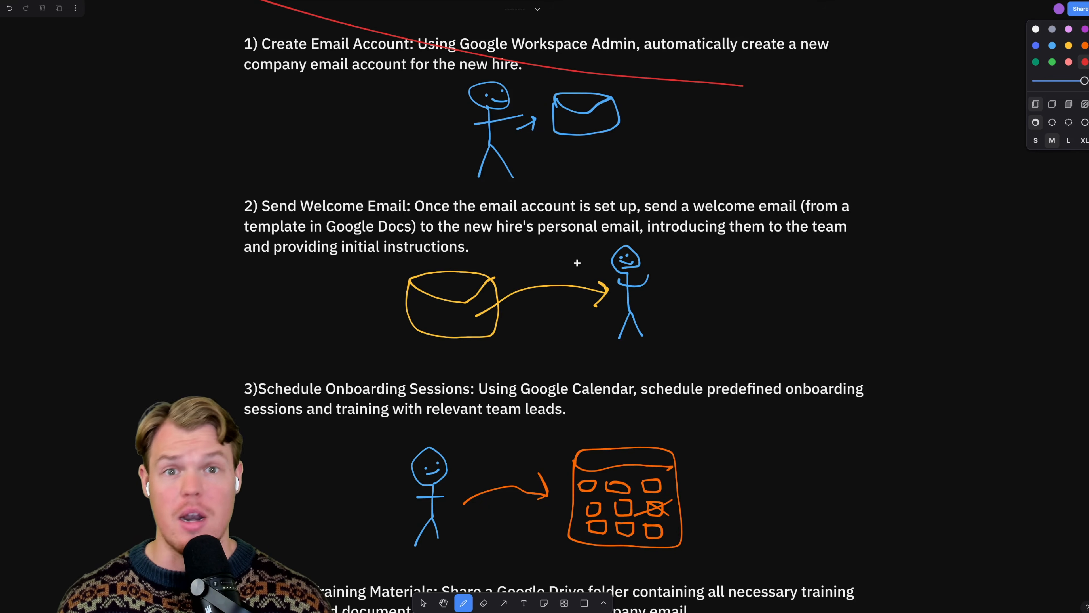
scroll(578, 263, up, 2)
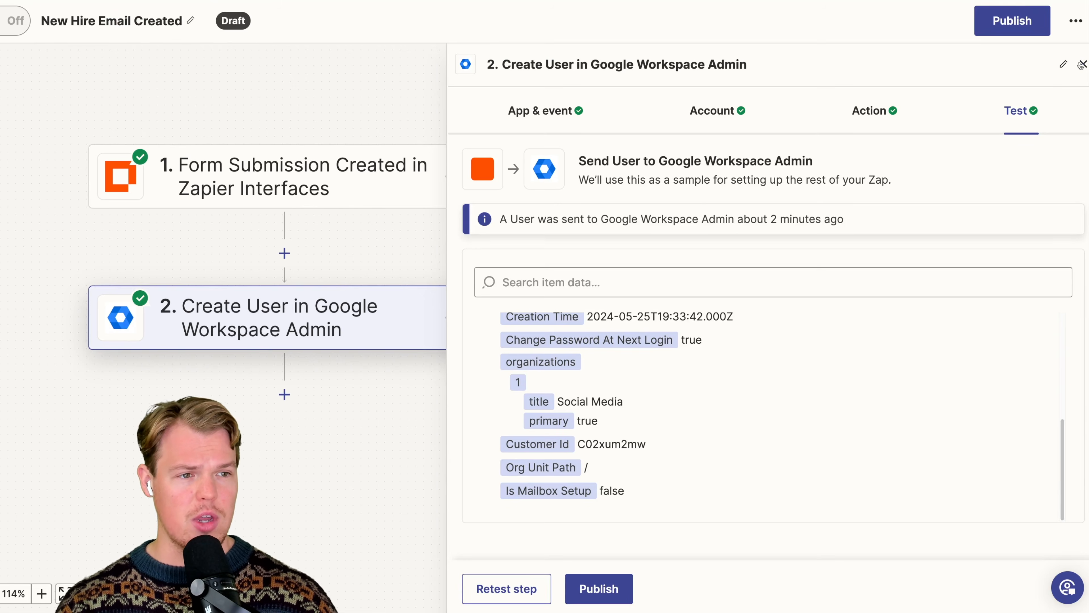
click(536, 172)
drag(536, 171, 722, 162)
scroll(723, 163, down, 2)
scroll(723, 163, up, 1)
scroll(723, 163, down, 3)
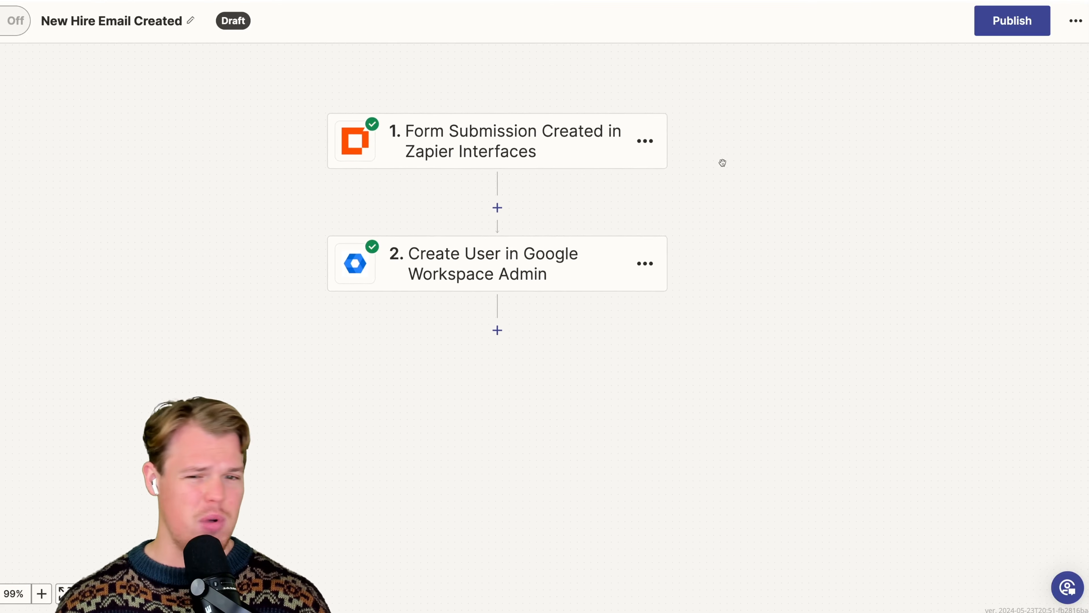
- Add a Delay by Zapier action after the Create User step, choose the Delay For event, and continue to its action settings
click(497, 286)
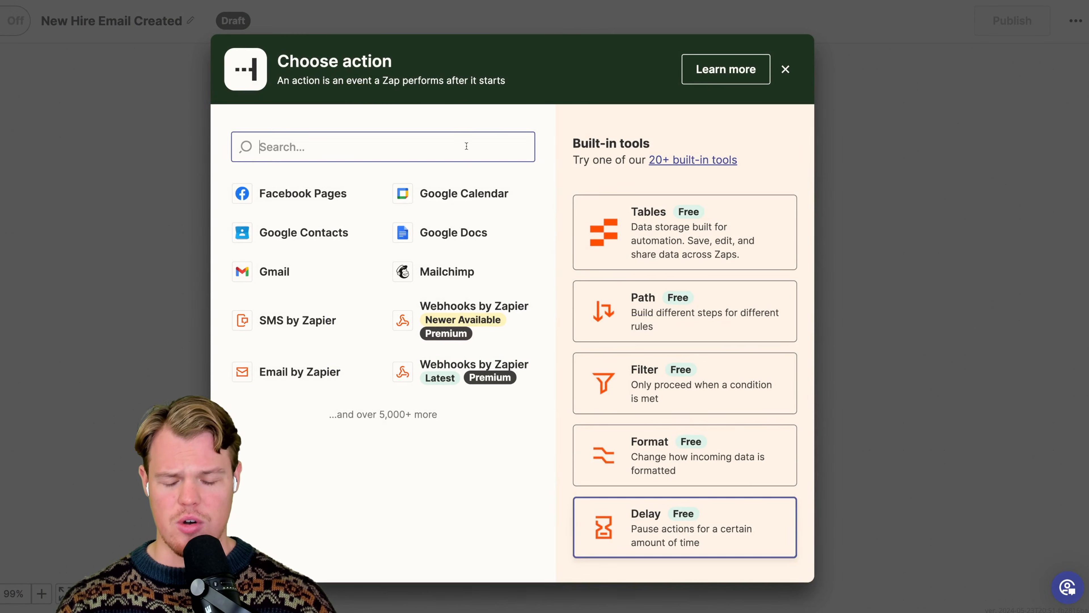
text(delay)
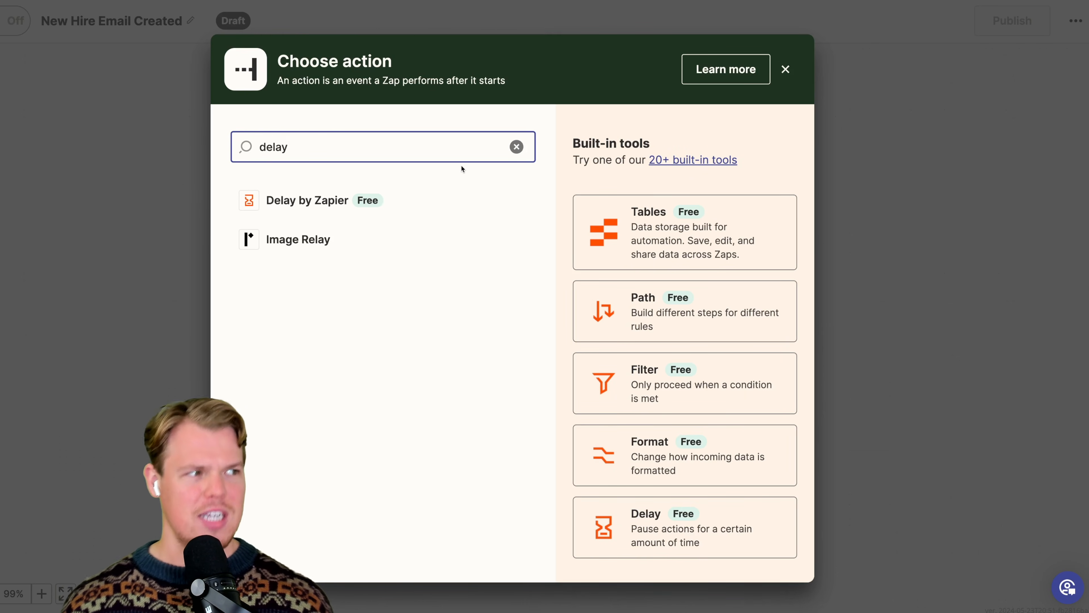
click(381, 200)
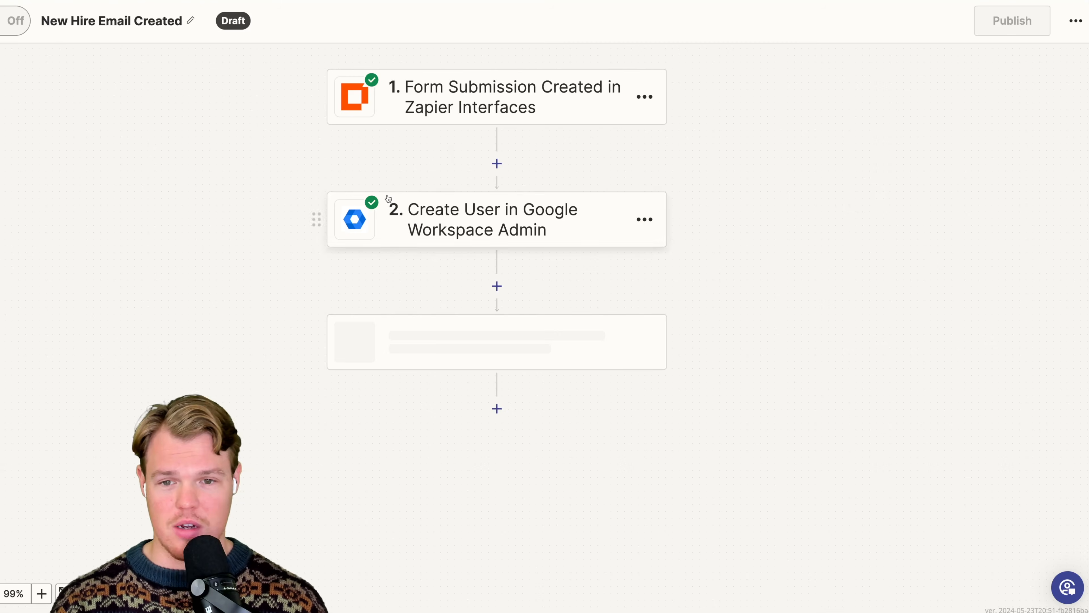
scroll(354, 276, left, 1)
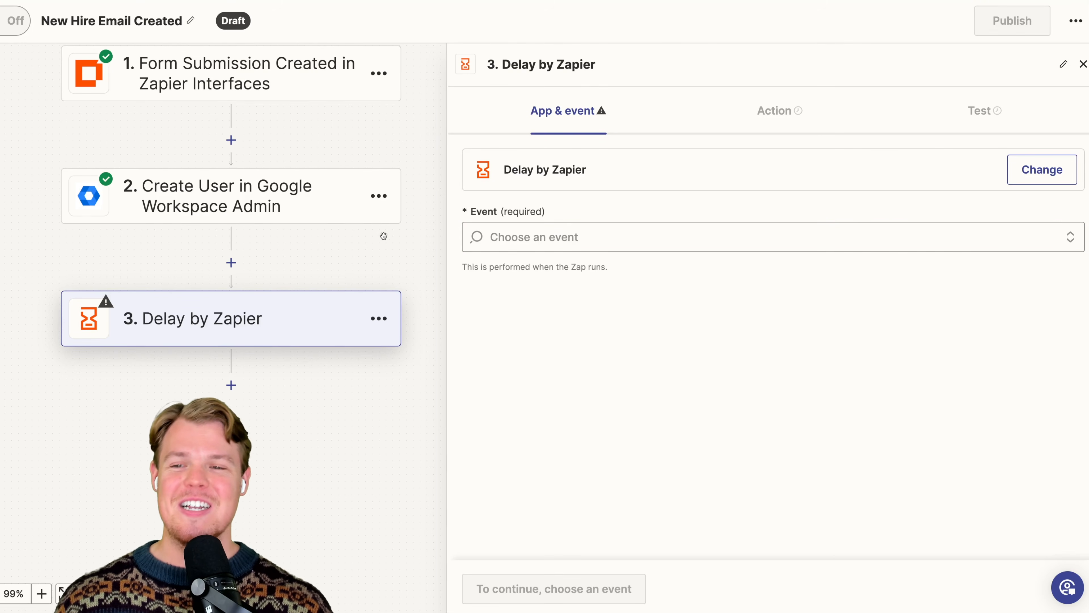
scroll(380, 235, up, 1)
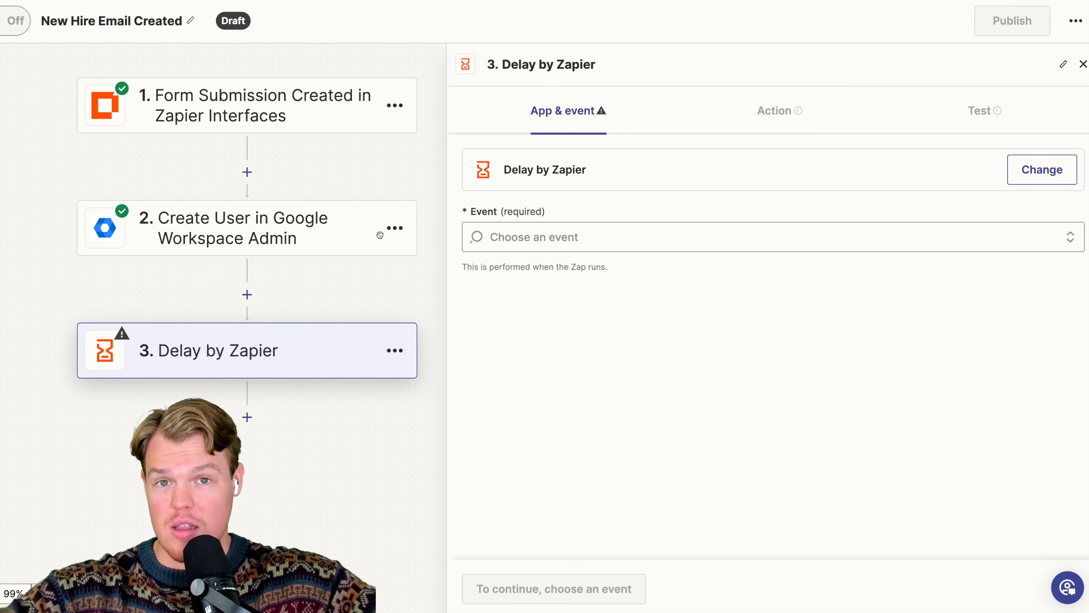
click(638, 238)
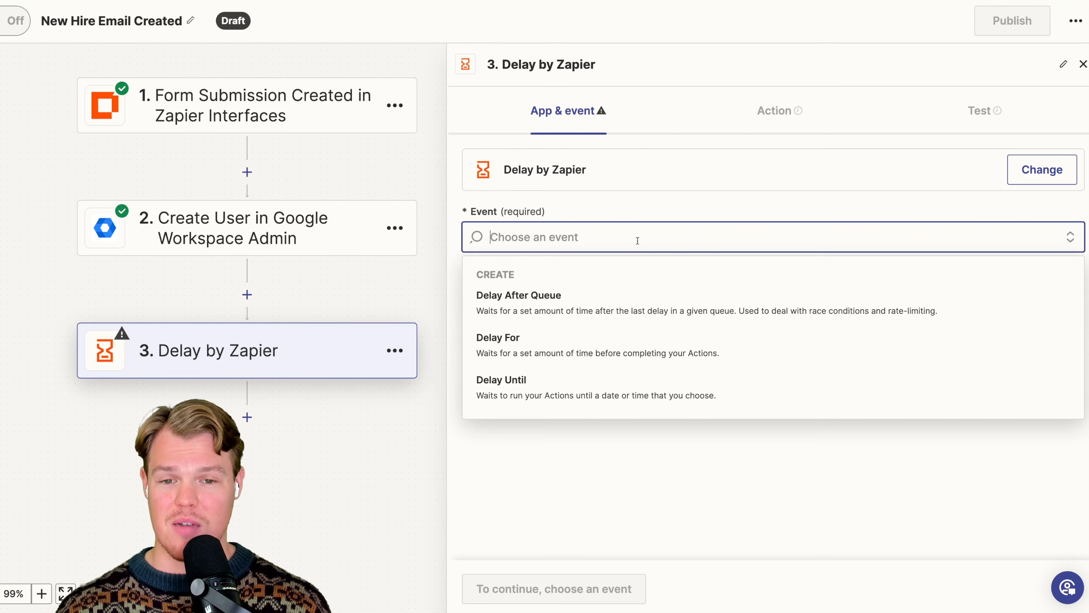
click(600, 346)
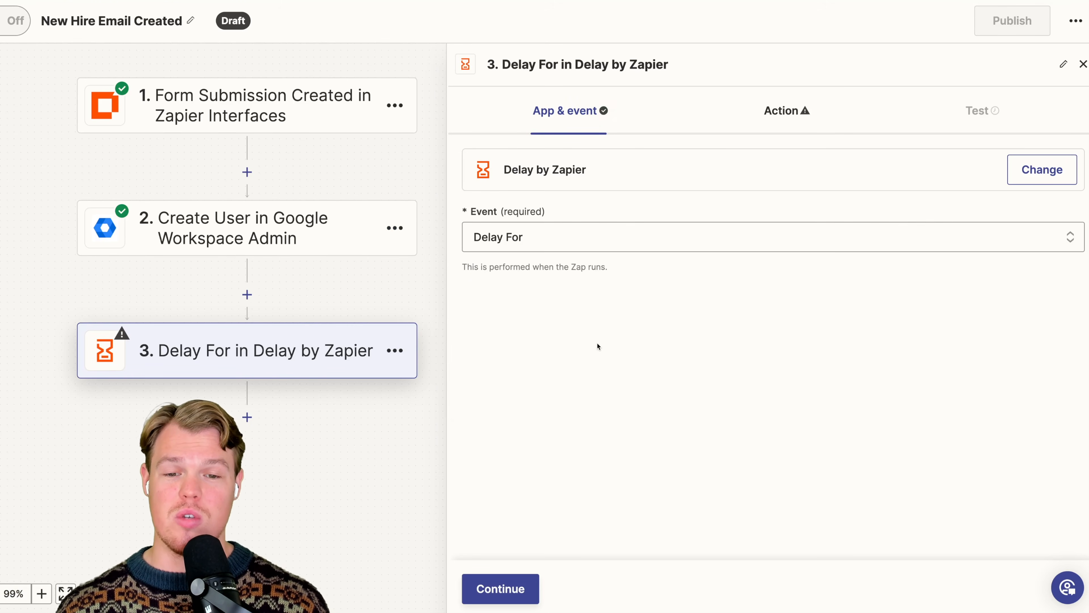
click(705, 188)
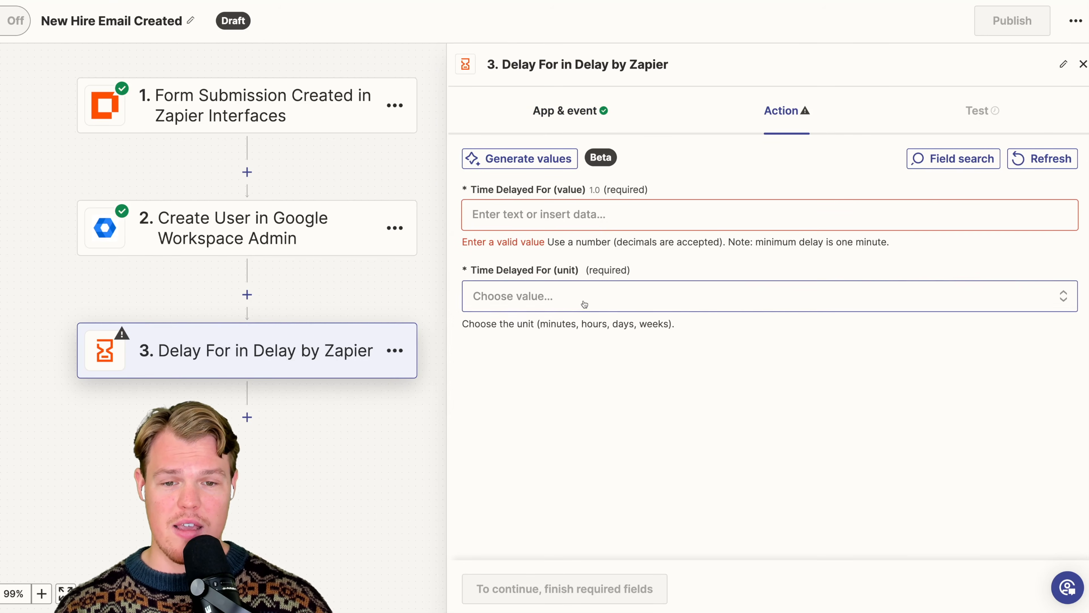
- Set the delay's unit to minutes and its value to 1
click(598, 296)
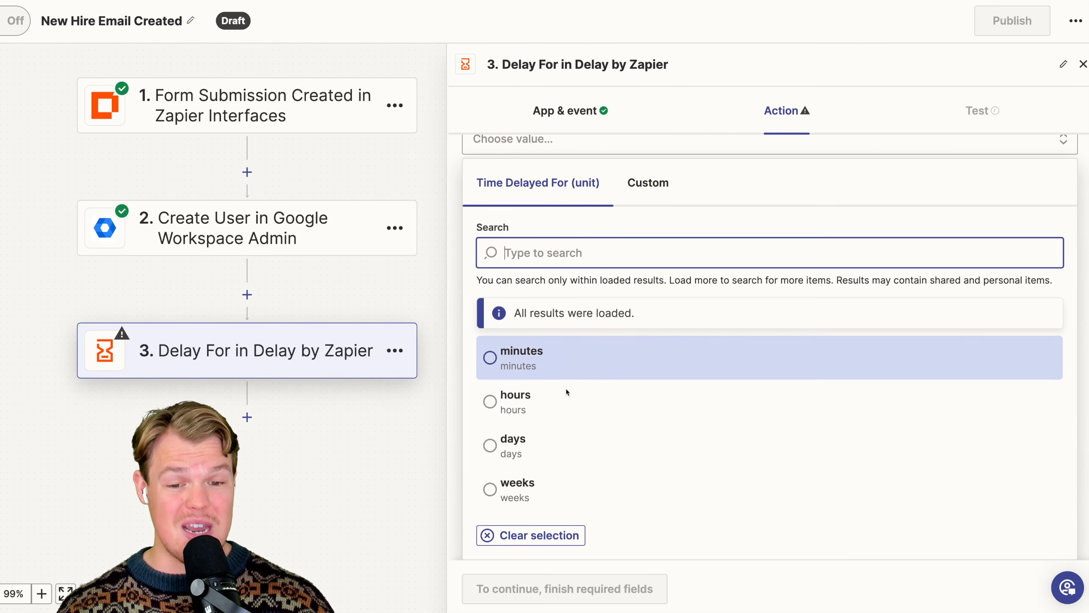
click(549, 450)
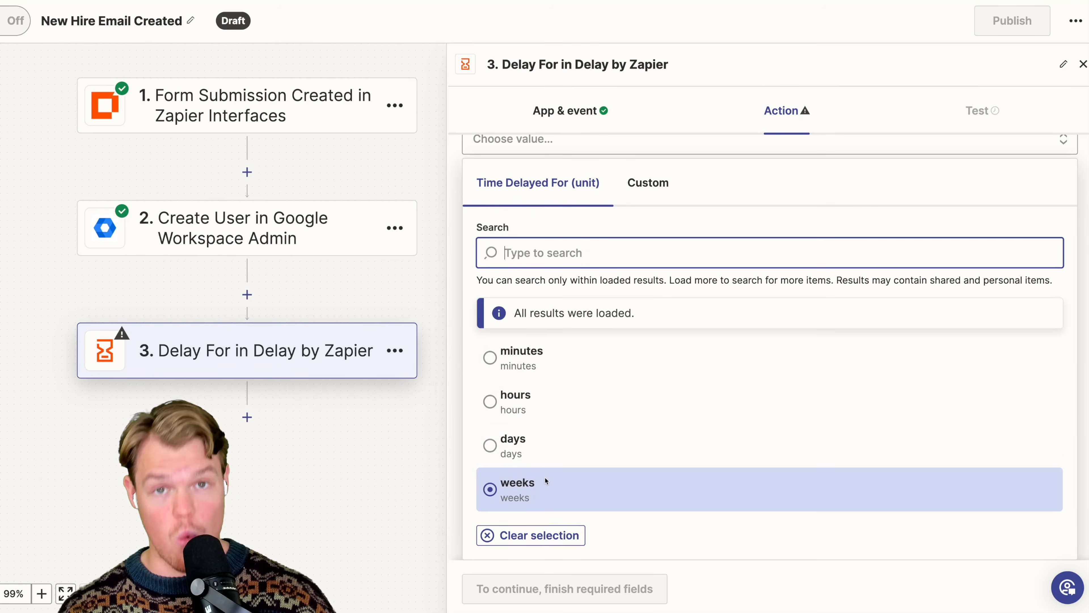
click(542, 362)
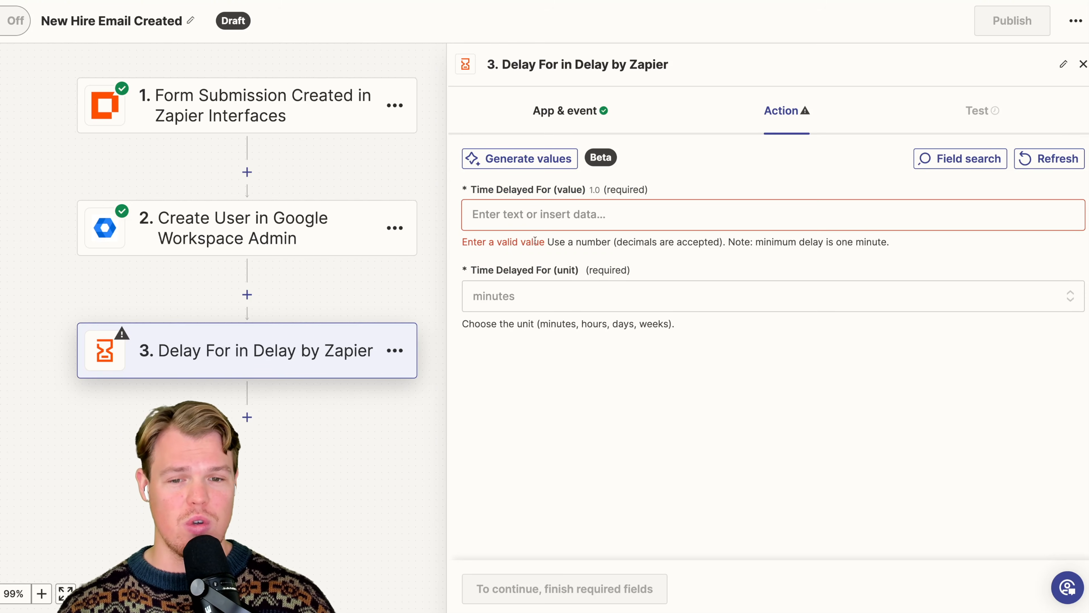
click(542, 214)
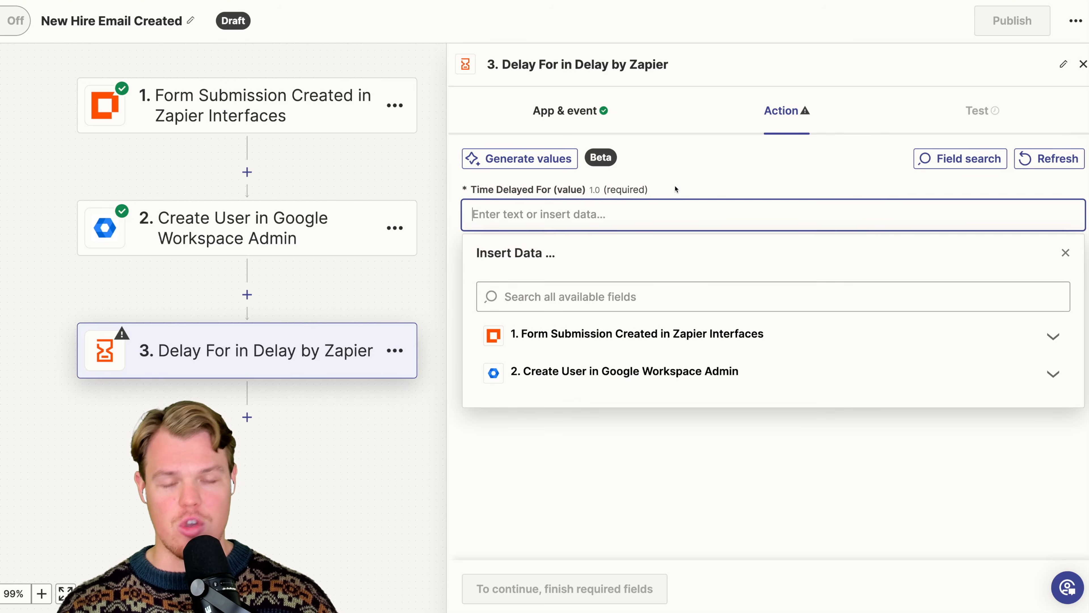
text(5)
key(BackSpace)
text(1)
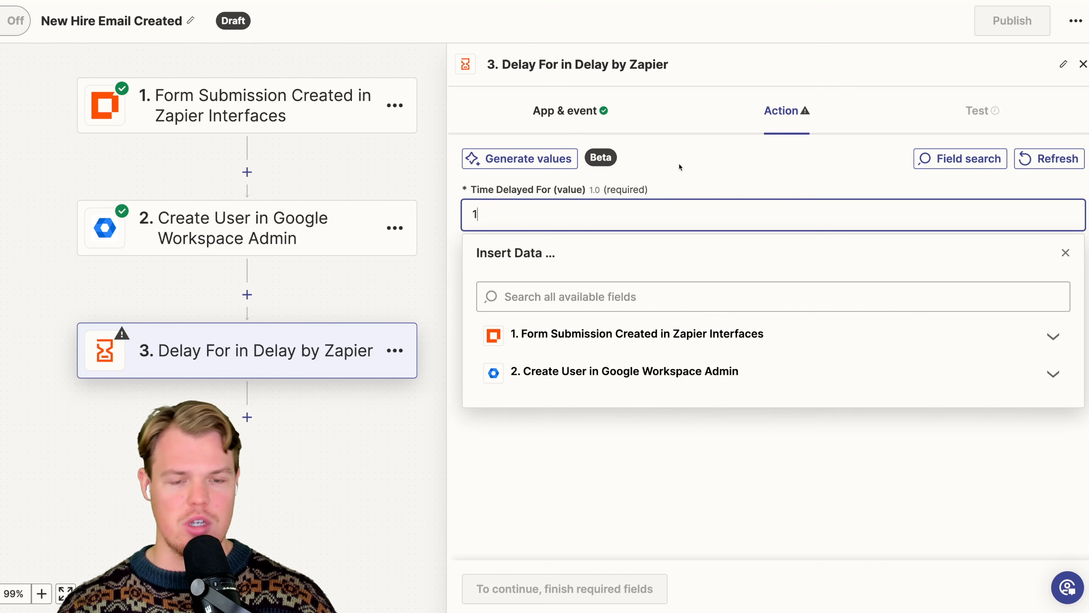
click(745, 160)
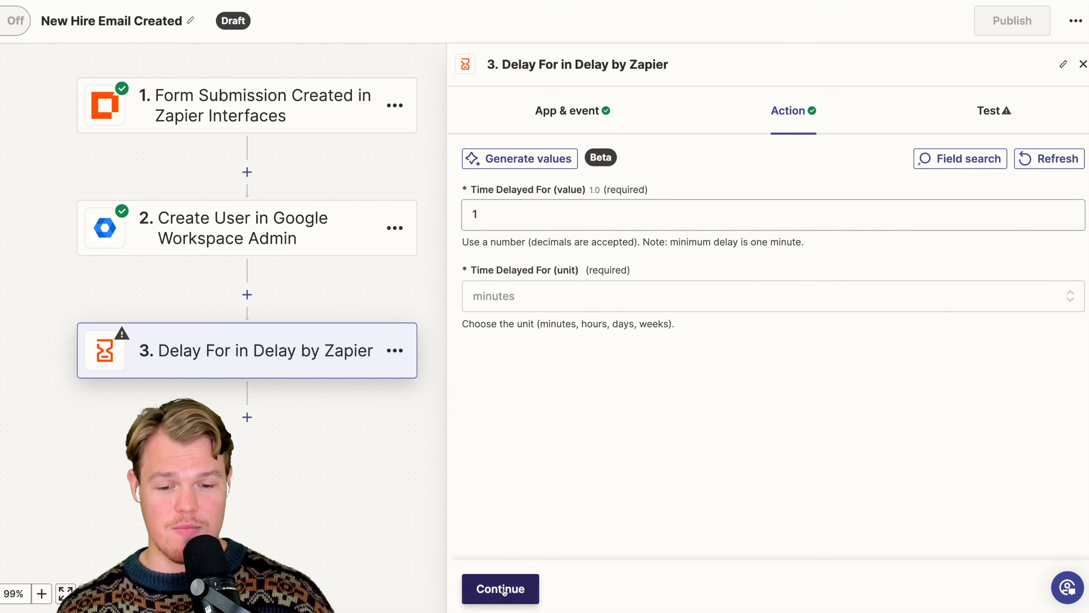
- Continue to the delay's test, run it, and close the step's settings
click(514, 588)
click(588, 588)
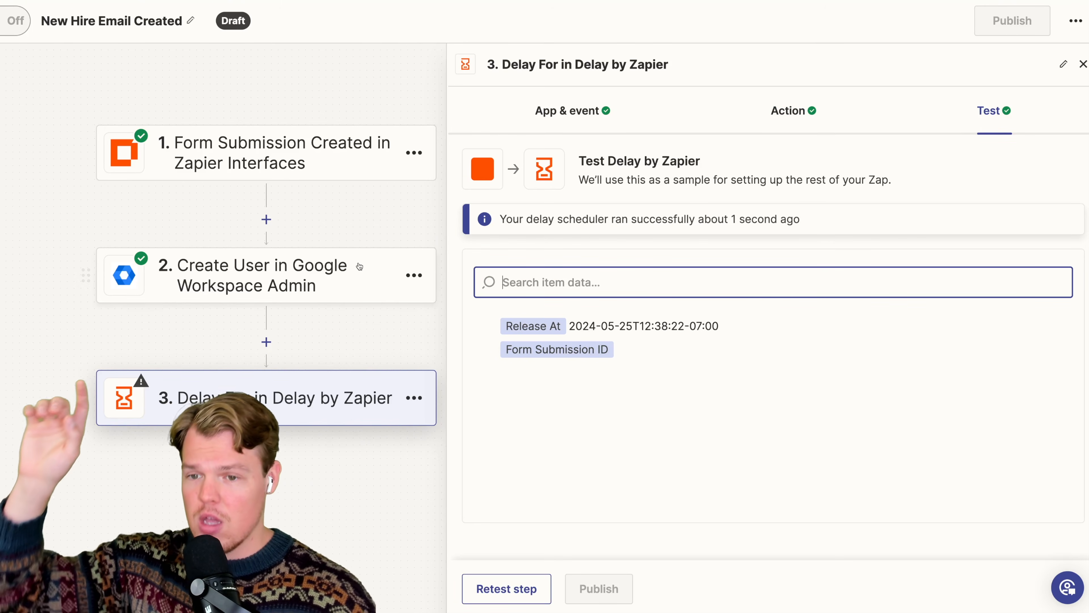
scroll(393, 324, down, 2)
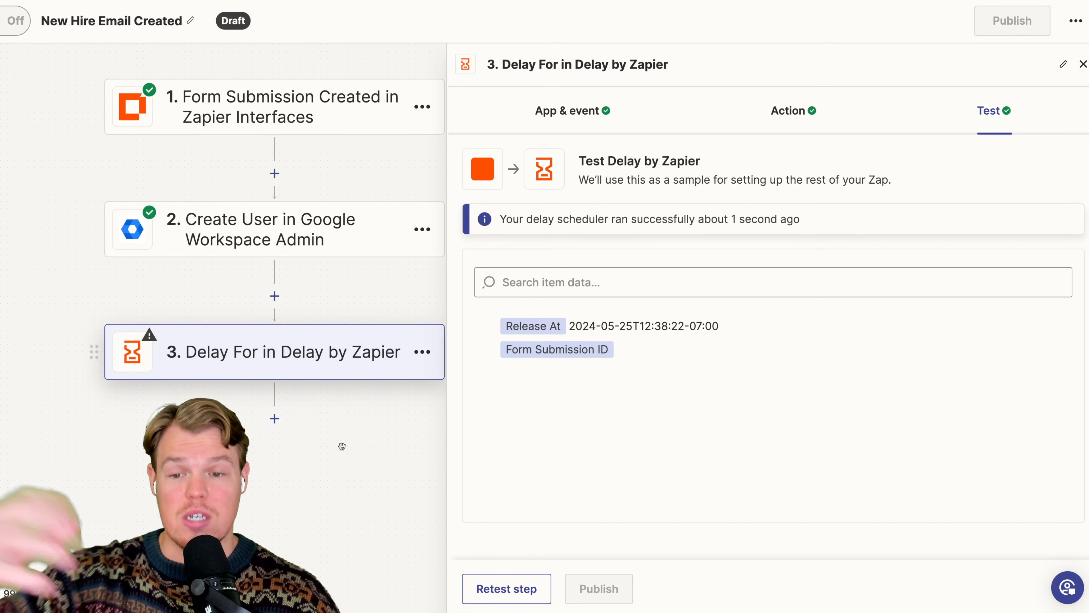
scroll(346, 386, down, 3)
click(1083, 65)
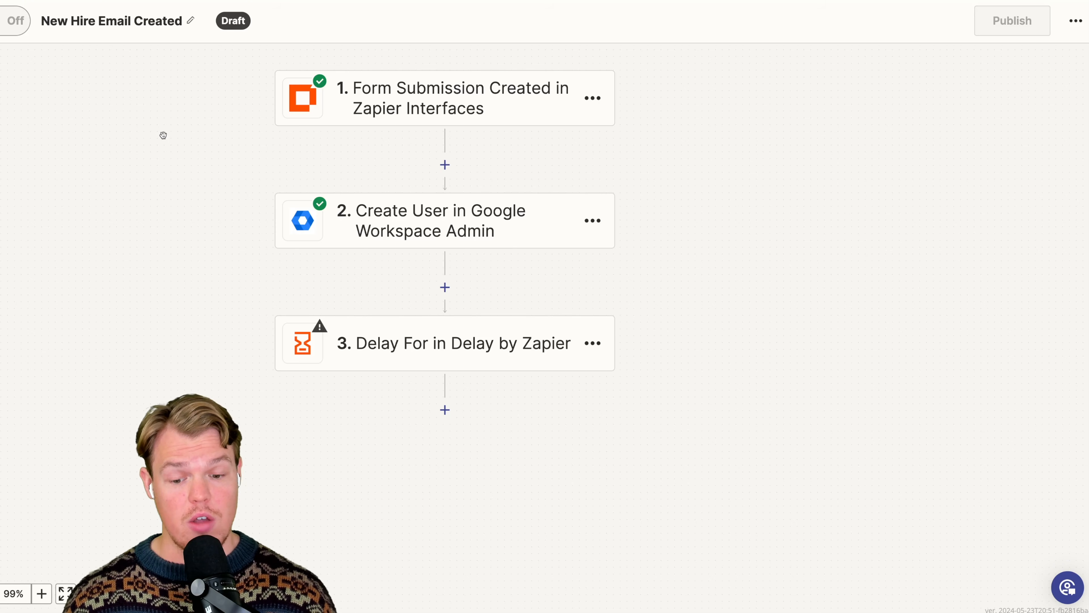
- Rename the delay step to "1 Minute Delay"
scroll(163, 135, up, 1)
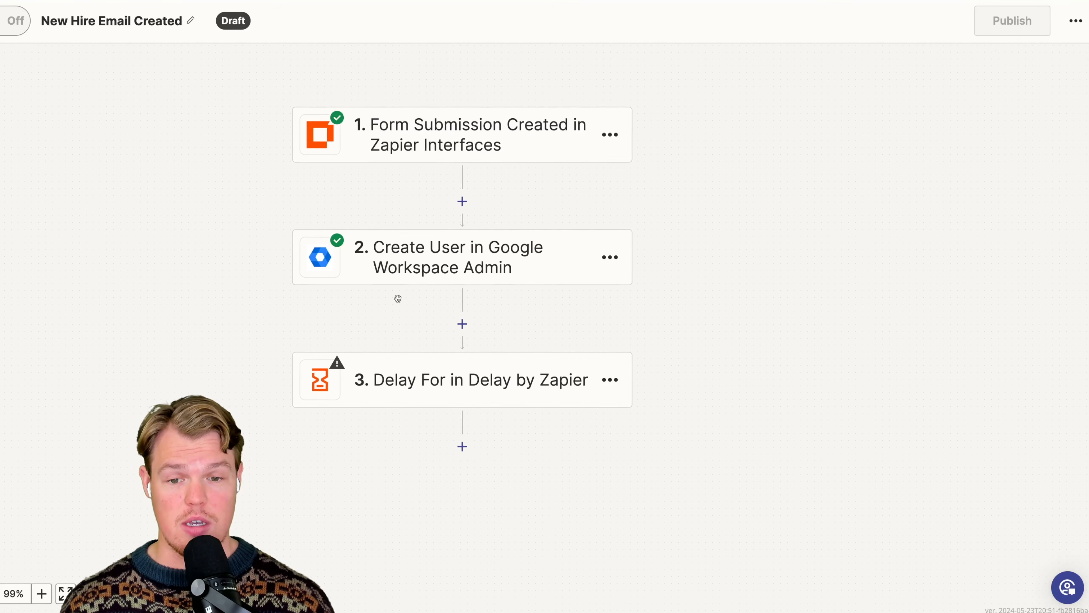
click(611, 379)
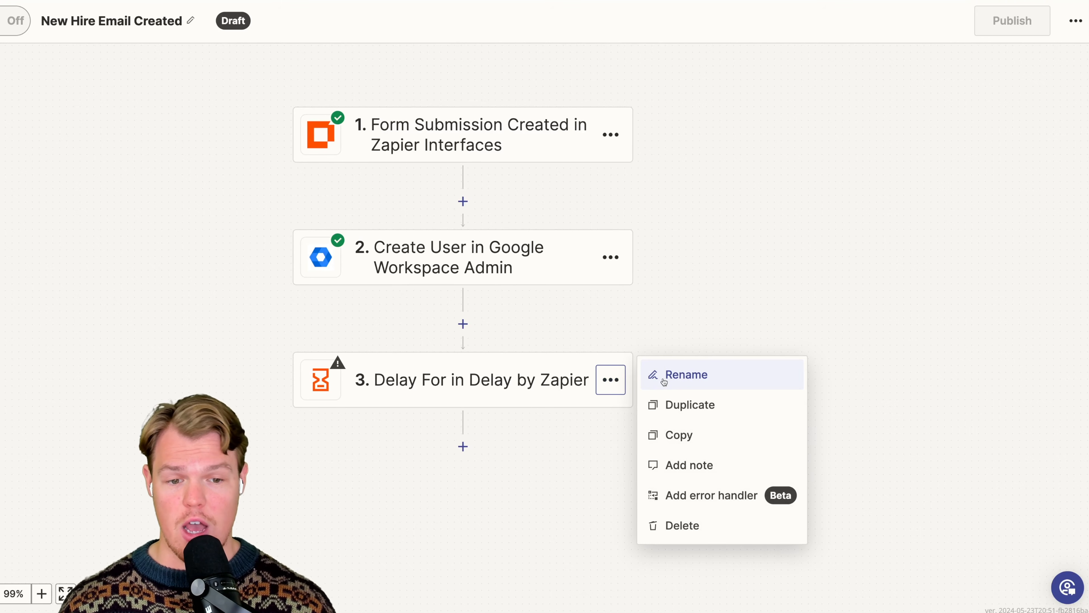
click(683, 375)
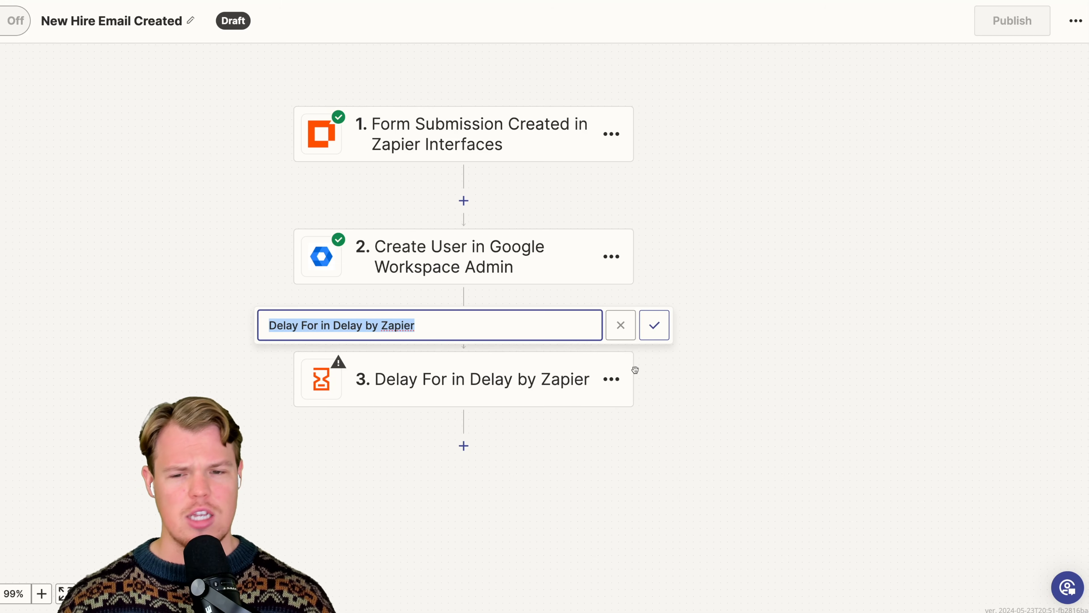
text(5)
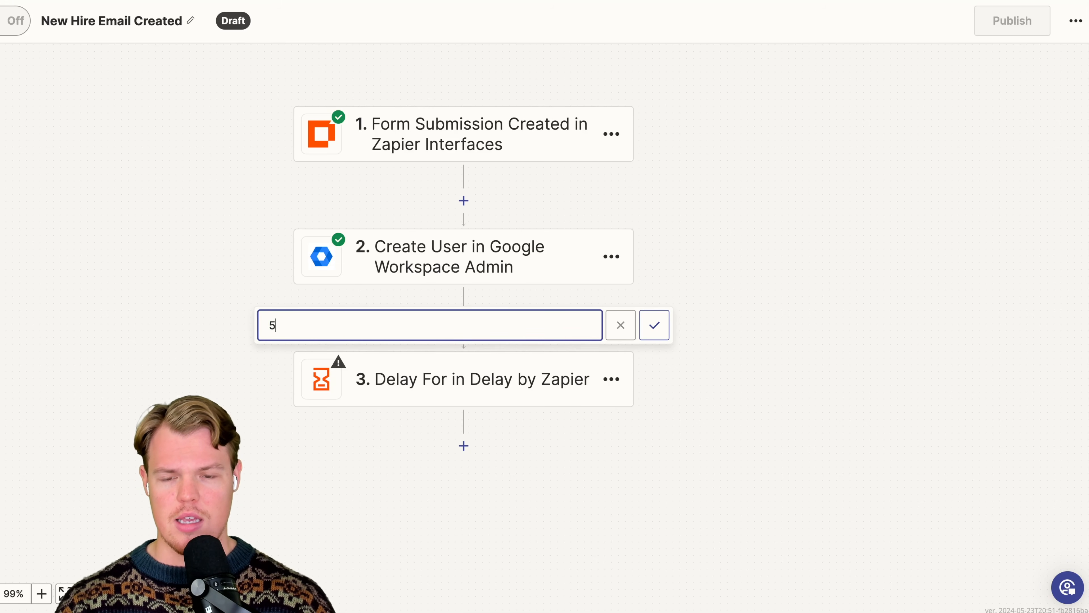
key(BackSpace)
text(1 Minute Delay)
key(Return)
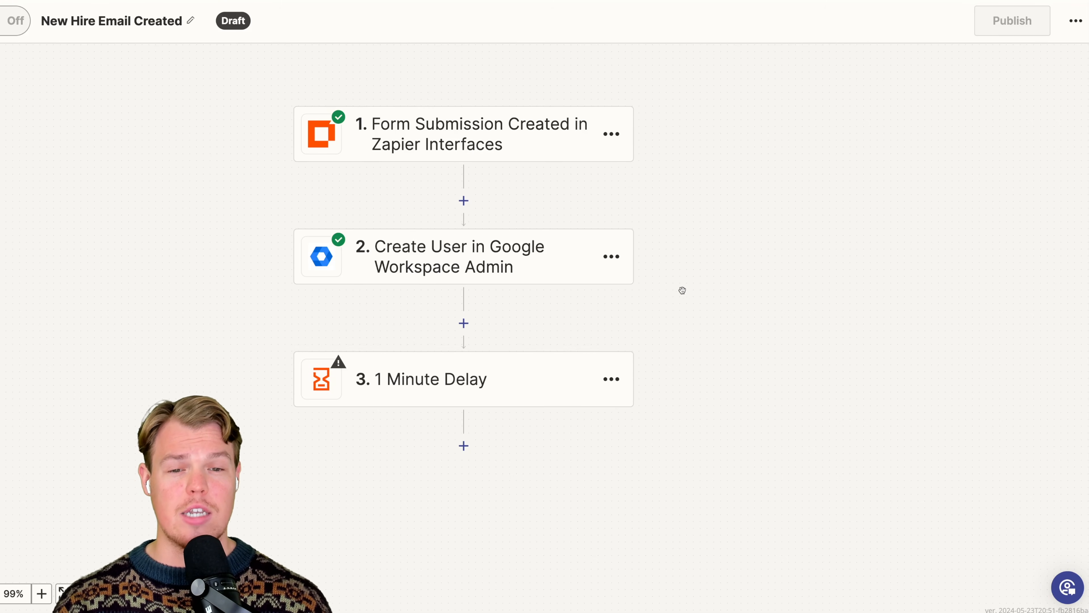
- Rename the Create User in Google Workspace Admin step to "New Email For Hire"
click(614, 257)
click(664, 257)
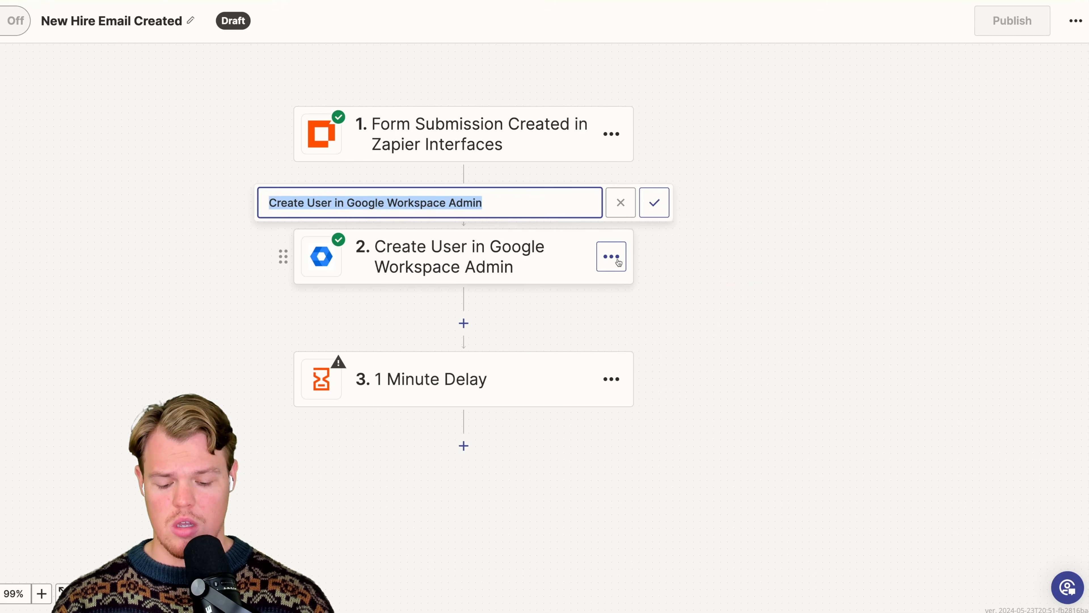
text(New Email For )
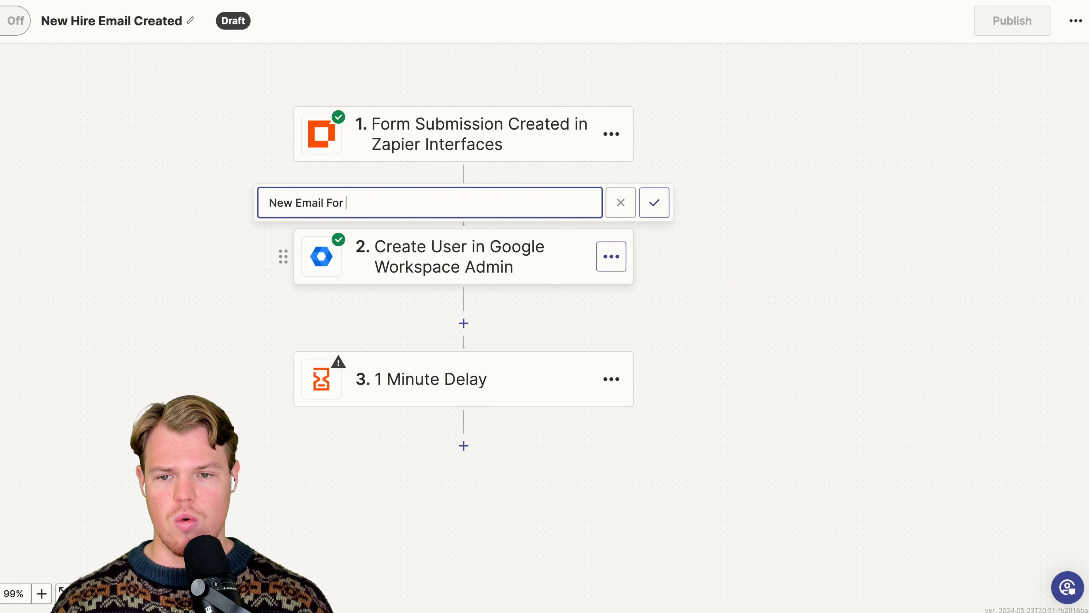
text(Hire)
key(Return)
- Search the actions for "gmail" and add Gmail as a new step after the 1 Minute Delay
scroll(744, 309, down, 3)
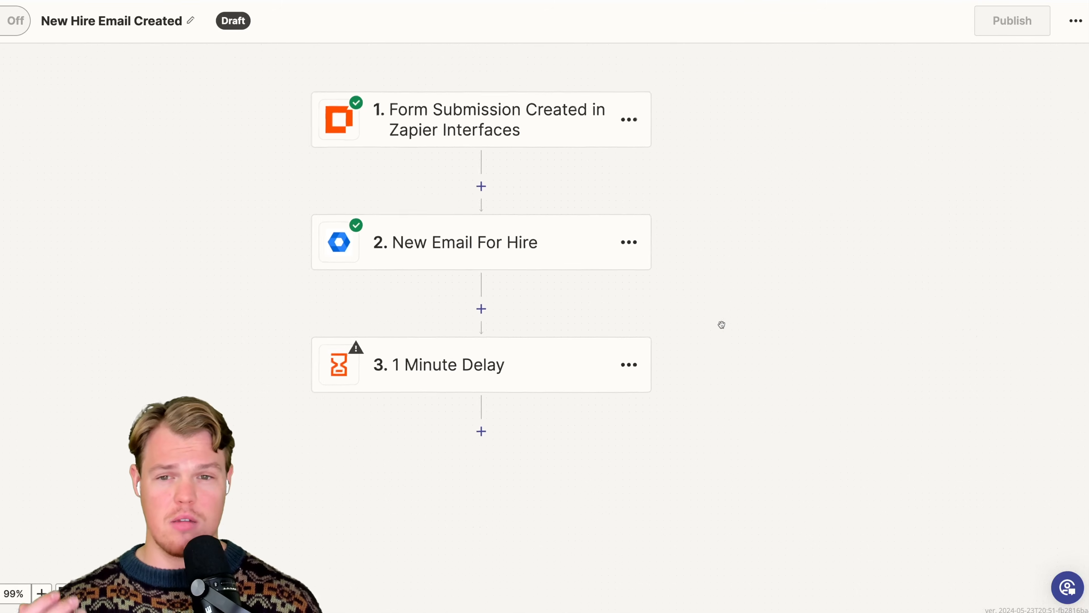
scroll(721, 324, down, 2)
scroll(720, 323, up, 1)
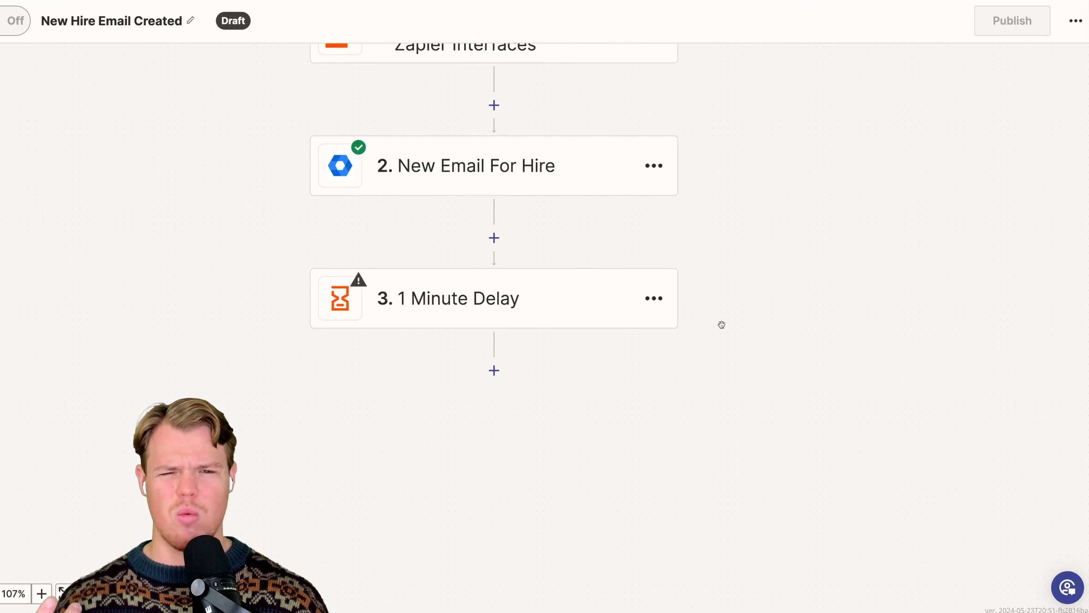
scroll(611, 233, down, 1)
click(497, 339)
click(454, 137)
text(gmail)
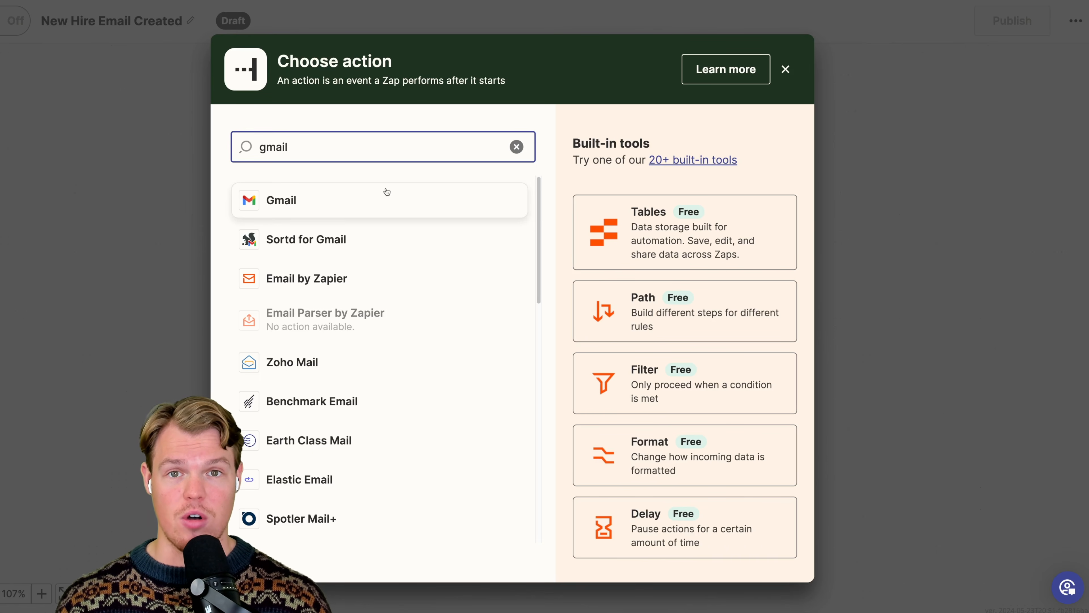
double_click(381, 198)
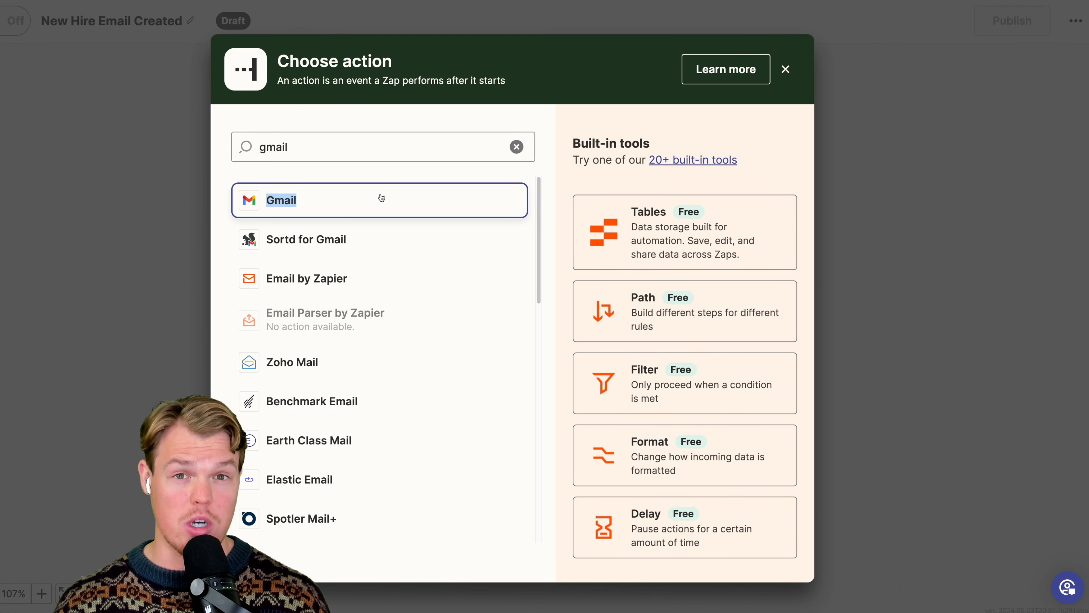
click(382, 197)
- Choose Send Email as the Gmail step's event and continue to the account selection
click(625, 232)
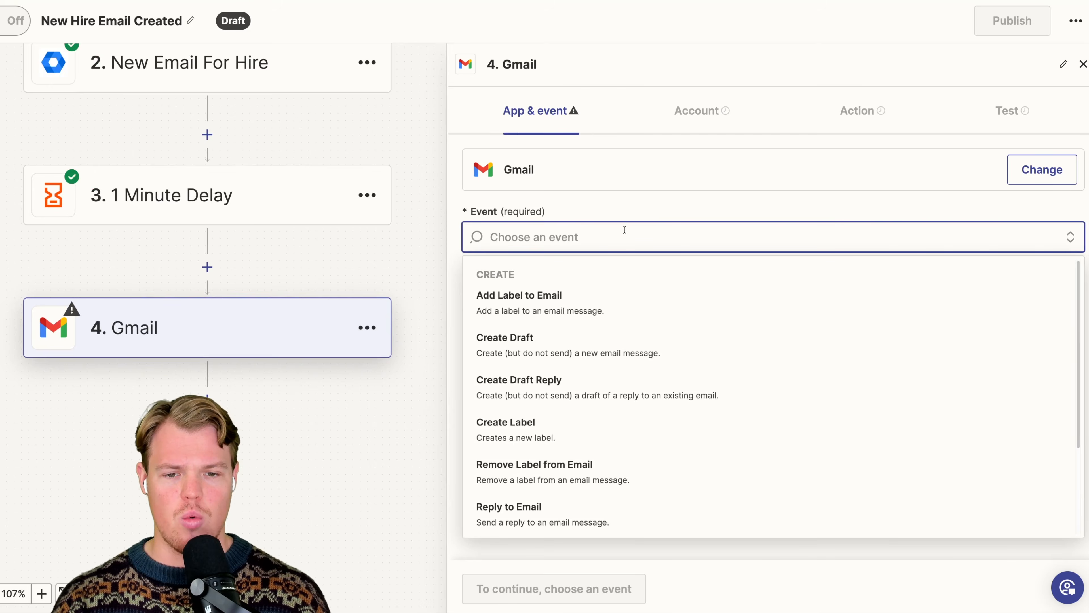
scroll(642, 344, down, 3)
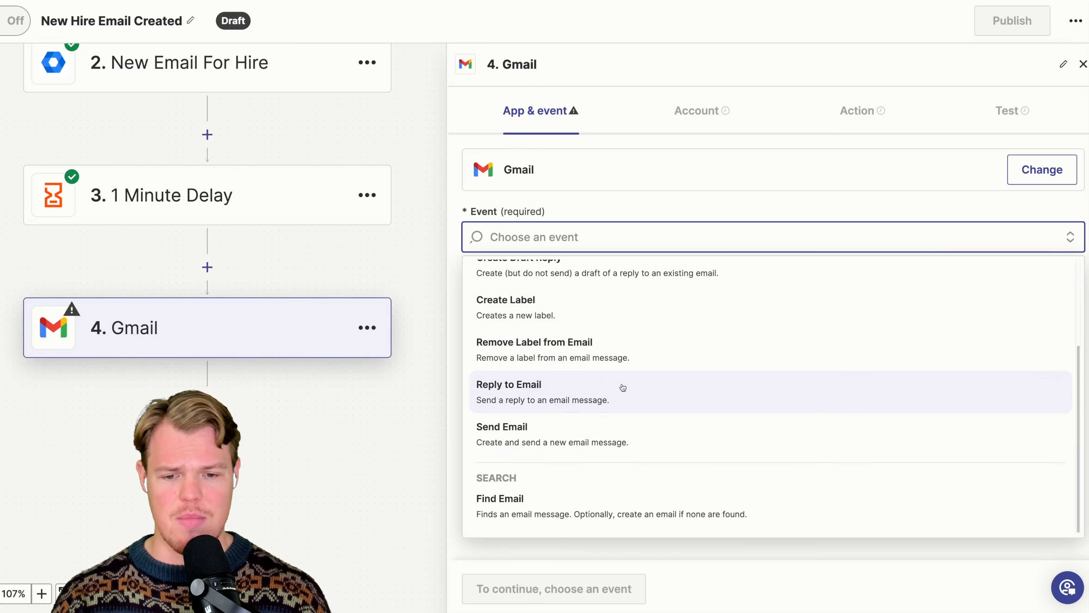
click(606, 423)
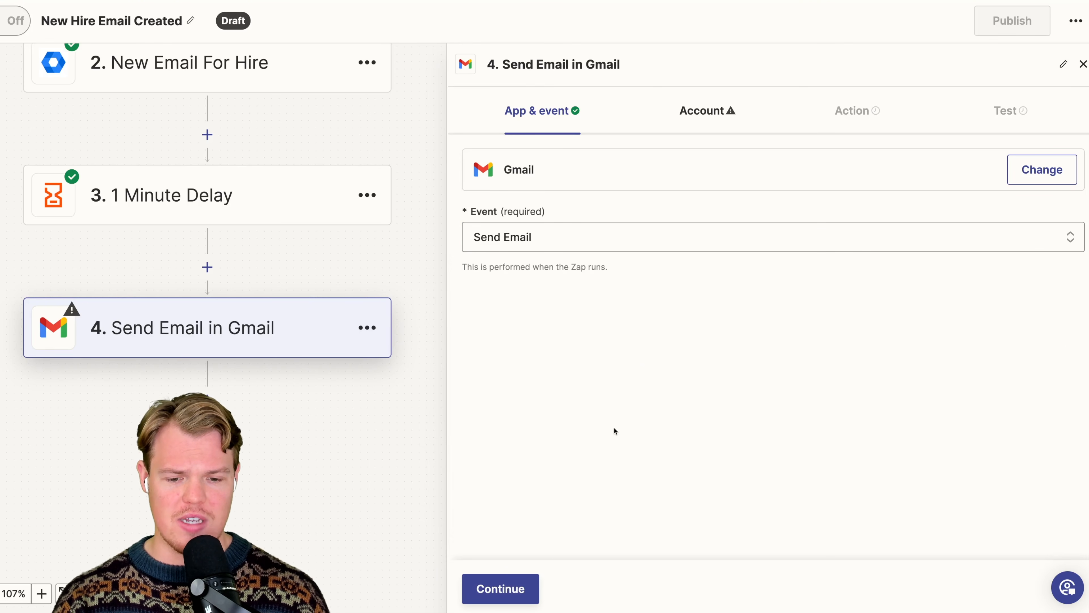
click(517, 584)
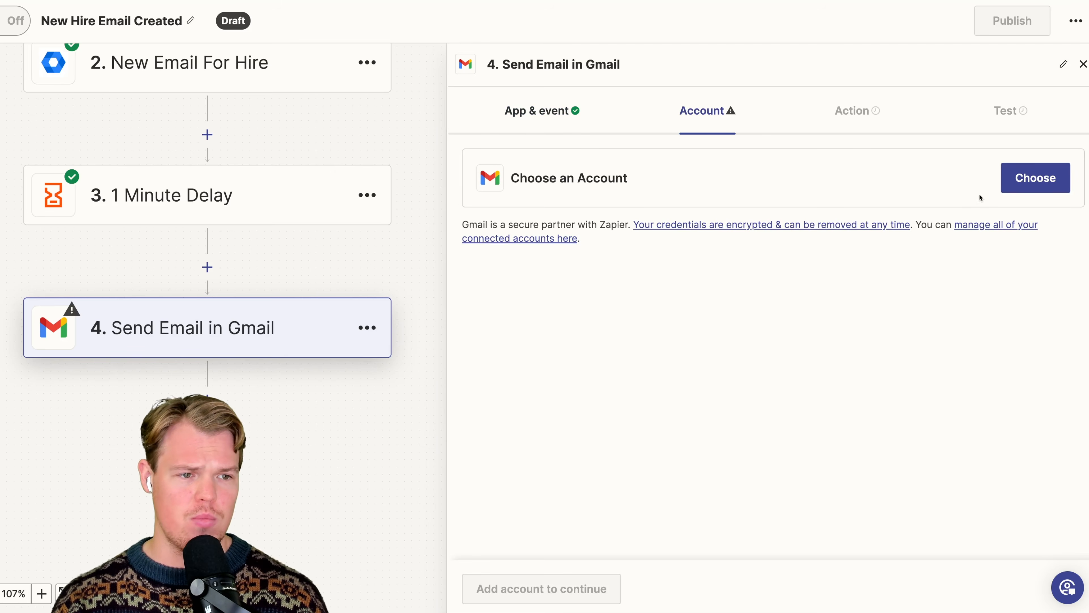
- Select the webcafeai contact mailbox as the Gmail step's account and go to its action settings
click(1016, 181)
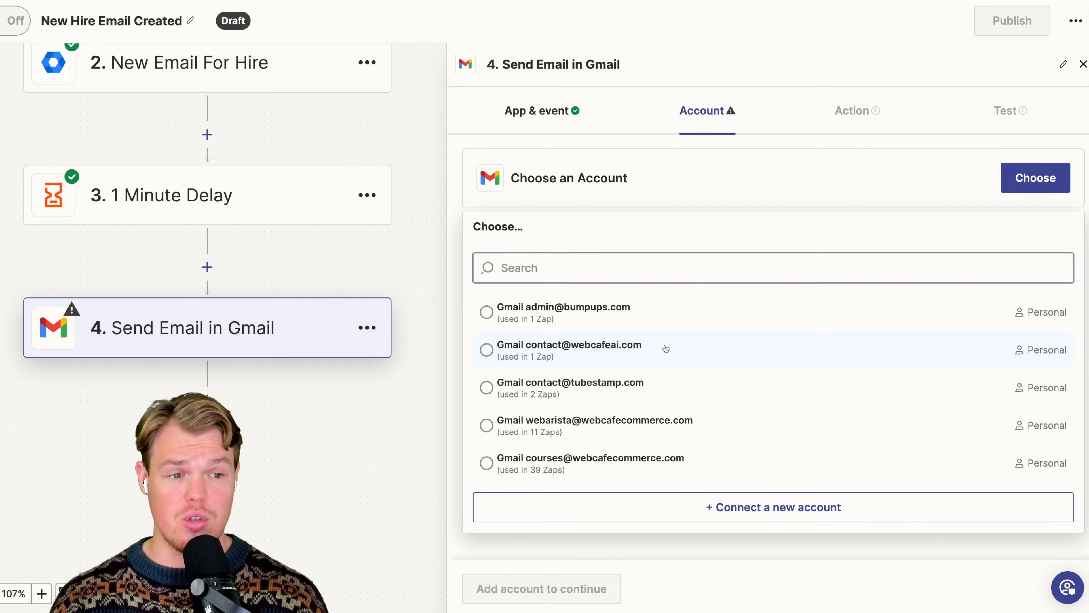
click(663, 346)
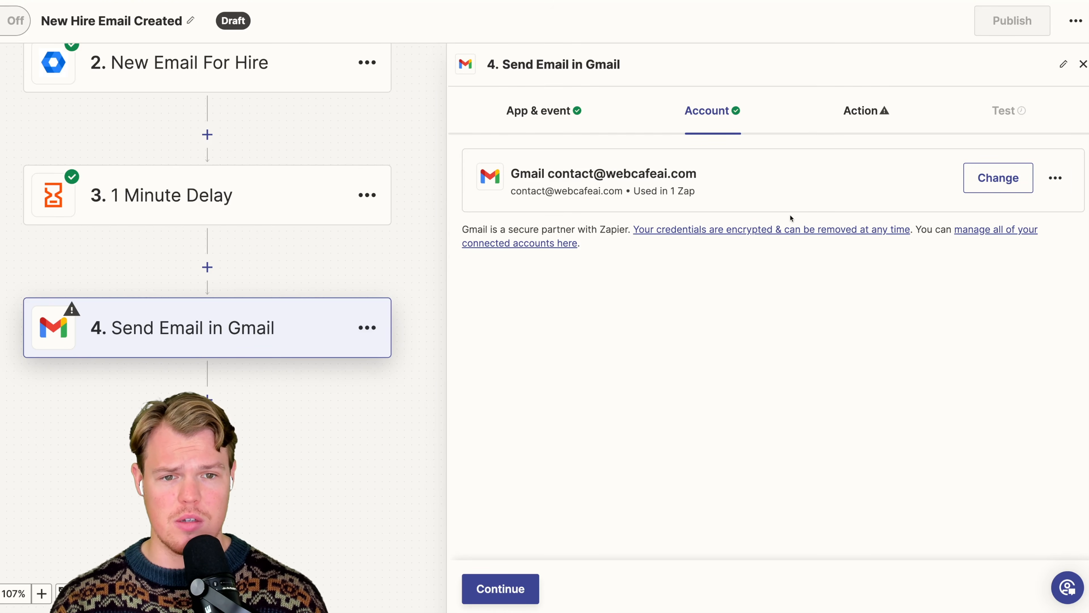
click(866, 113)
- Set the email's To recipient to the Primary Email value from the New Email For Hire step
click(689, 197)
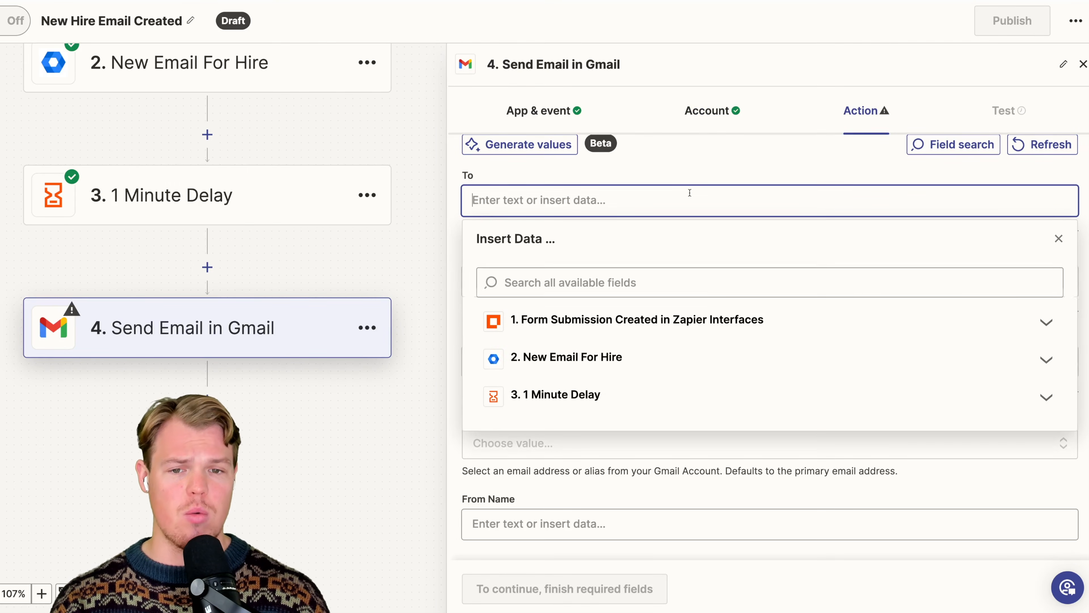
scroll(690, 193, up, 1)
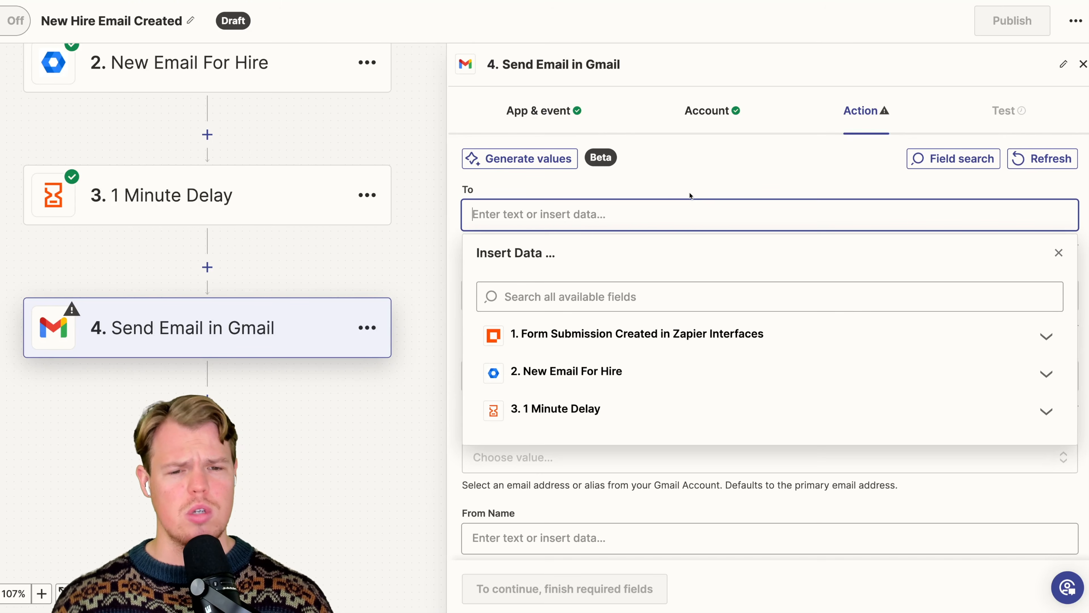
click(656, 371)
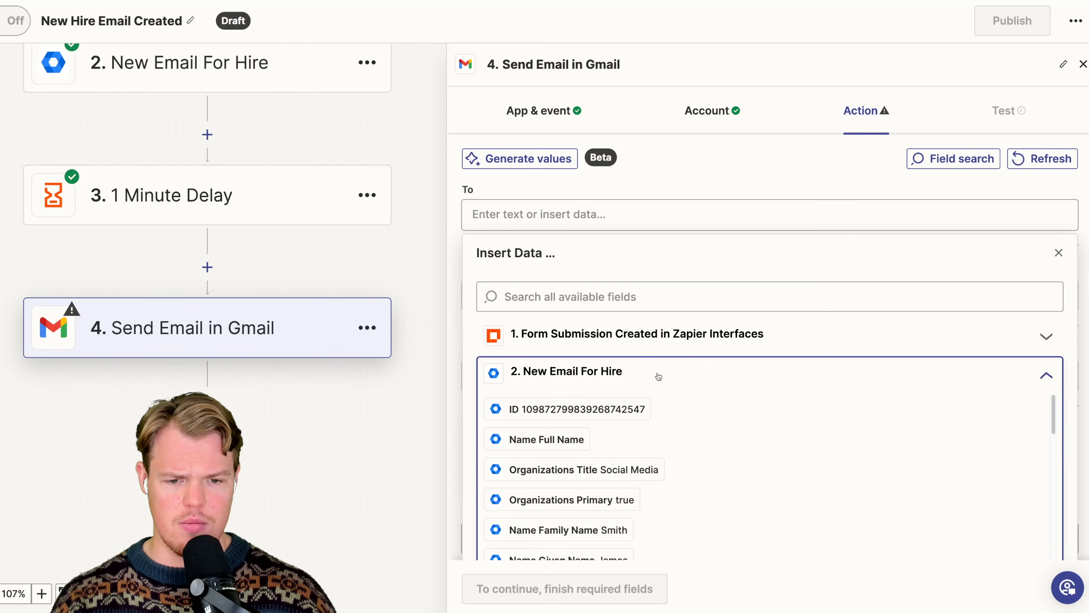
scroll(644, 384, down, 4)
scroll(656, 401, up, 3)
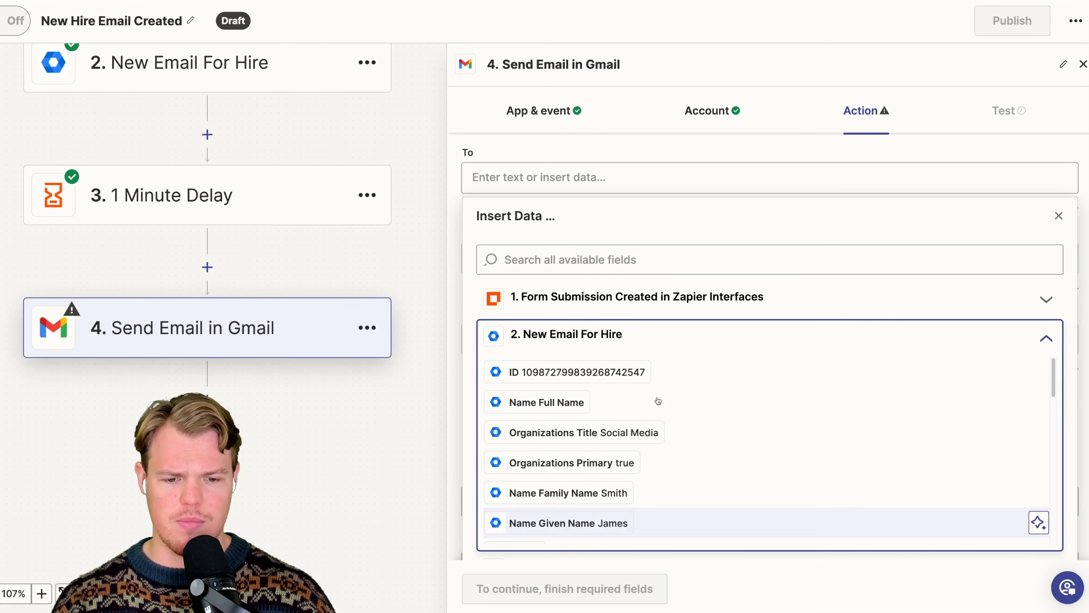
scroll(645, 457, down, 5)
scroll(645, 457, down, 8)
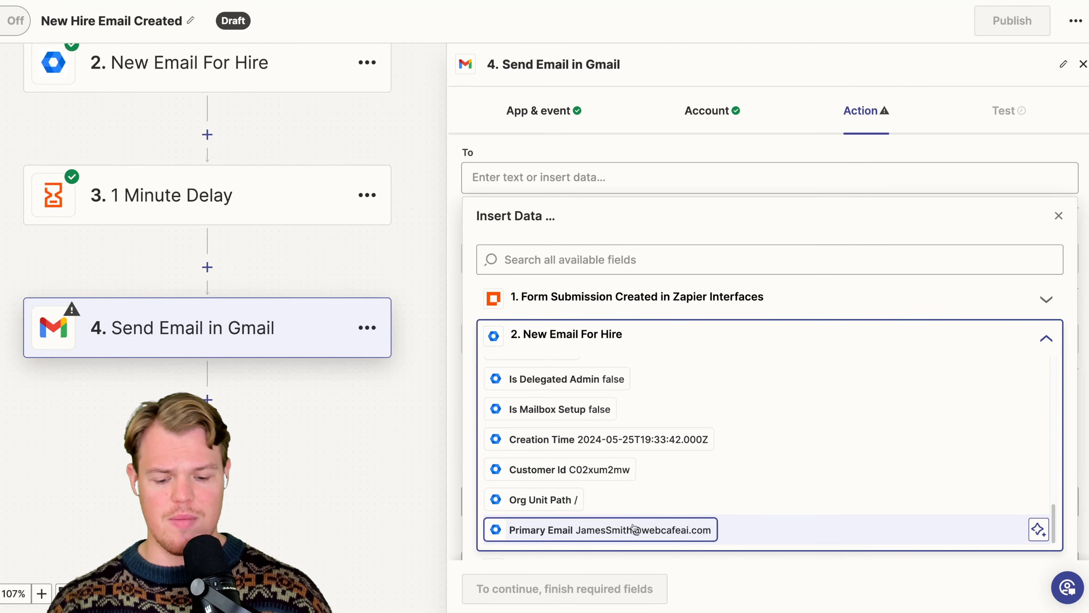
click(630, 528)
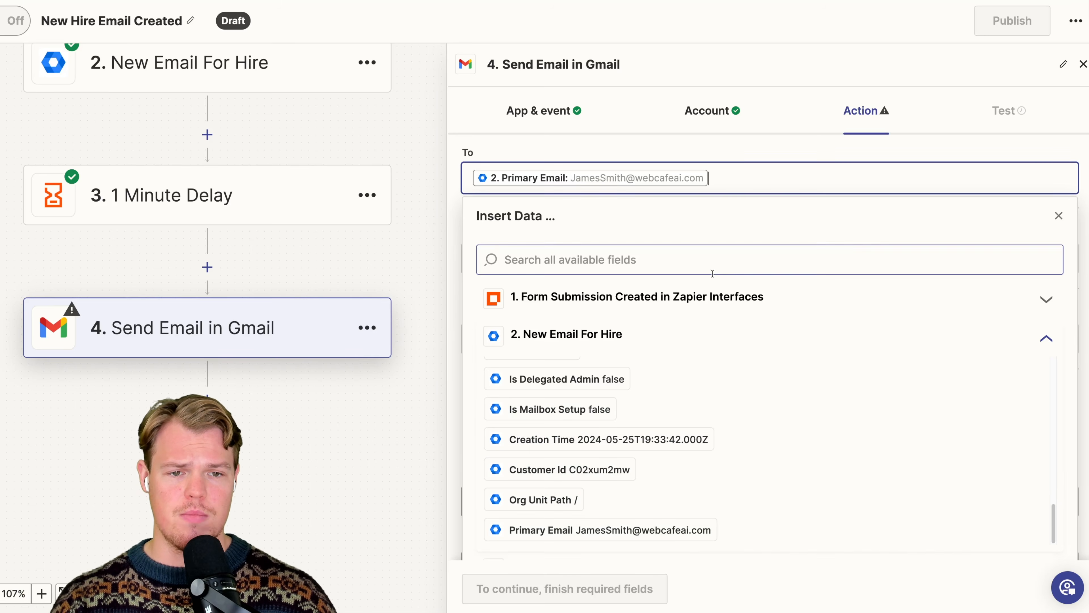
- Review the email's remaining fields, from Cc, Bcc and sender settings through Subject, Body and Signature to Attachments
scroll(646, 251, down, 2)
scroll(647, 252, down, 1)
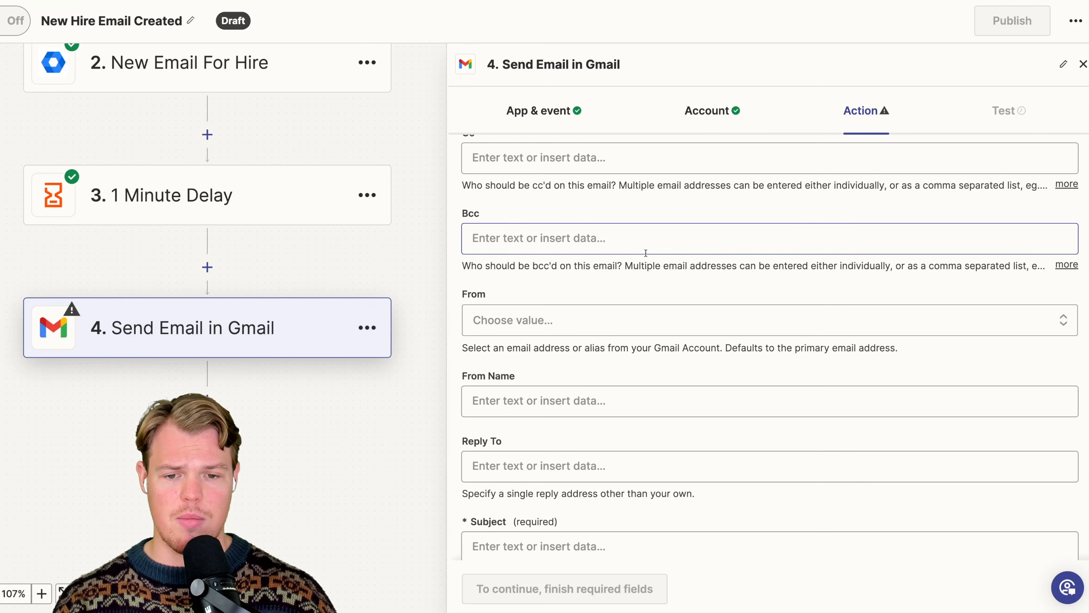
scroll(646, 253, up, 4)
scroll(650, 235, down, 6)
scroll(650, 235, down, 8)
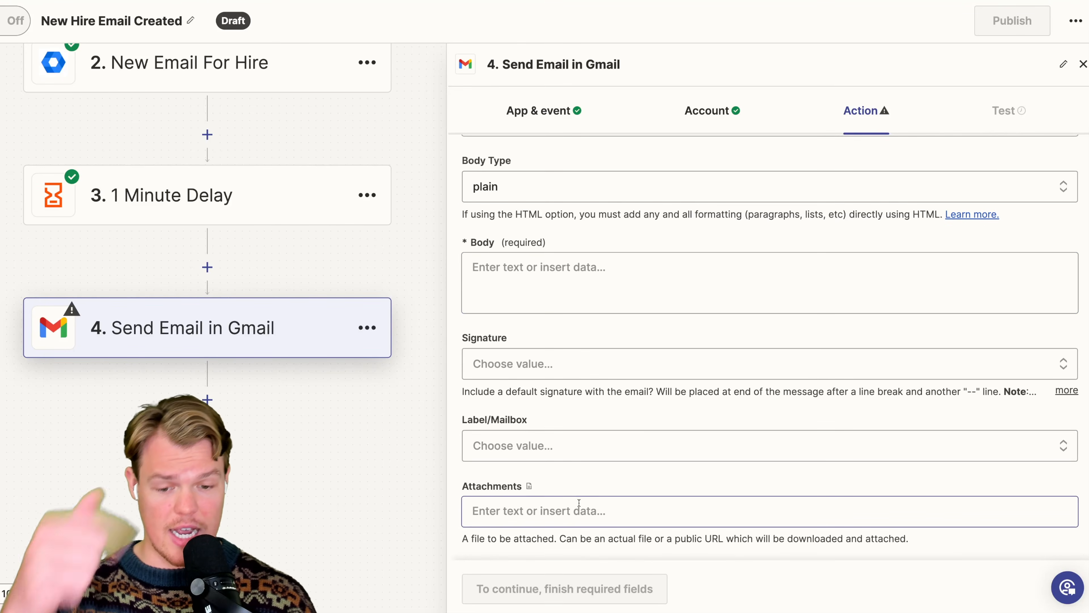
scroll(569, 427, up, 1)
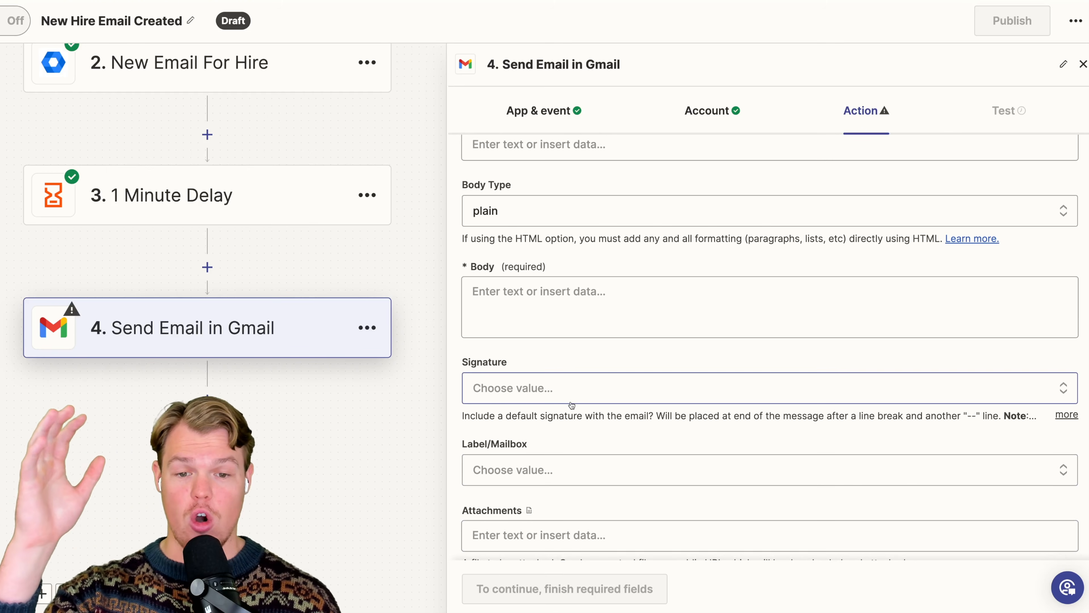
scroll(579, 337, up, 3)
scroll(579, 337, up, 12)
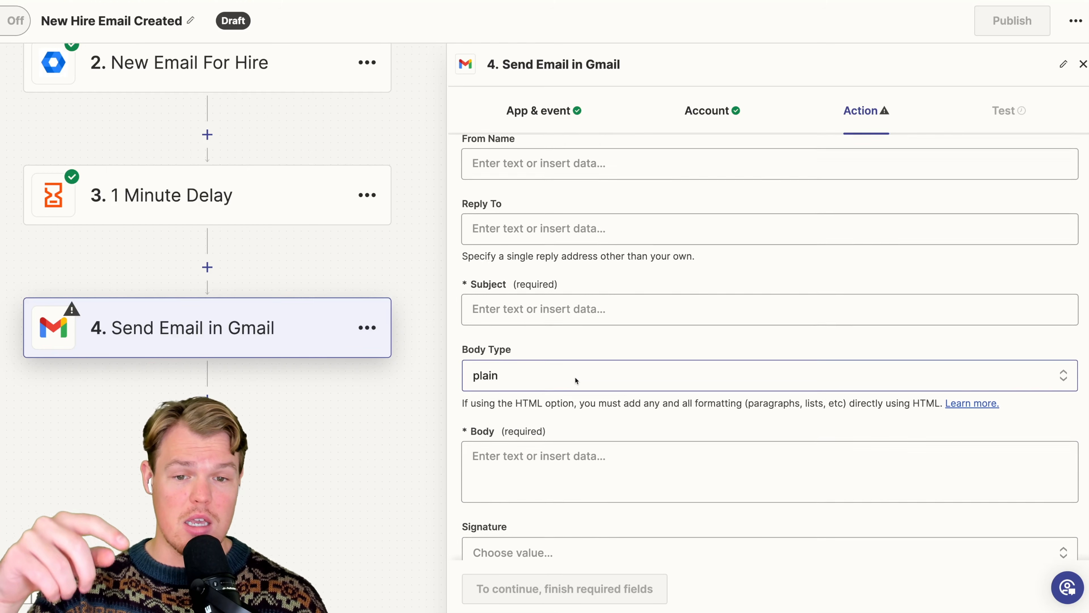
scroll(557, 248, up, 10)
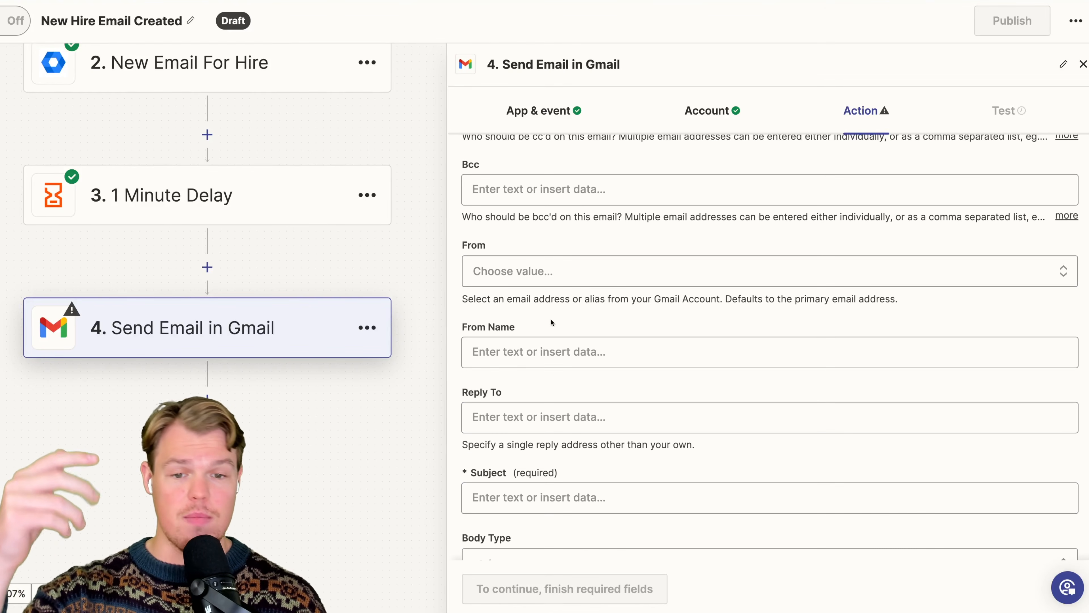
scroll(560, 251, down, 8)
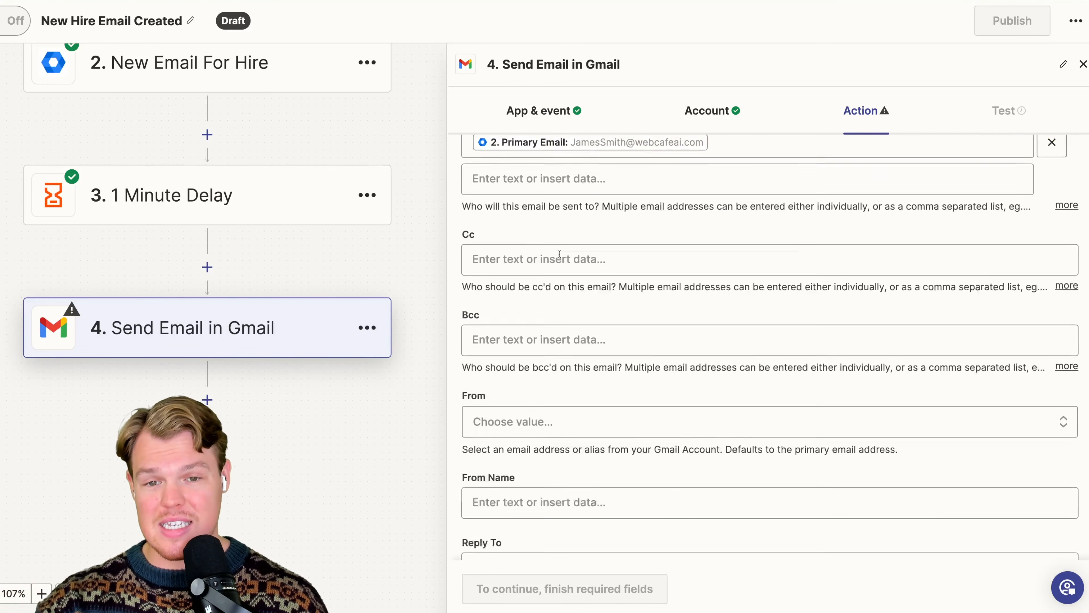
scroll(558, 260, down, 9)
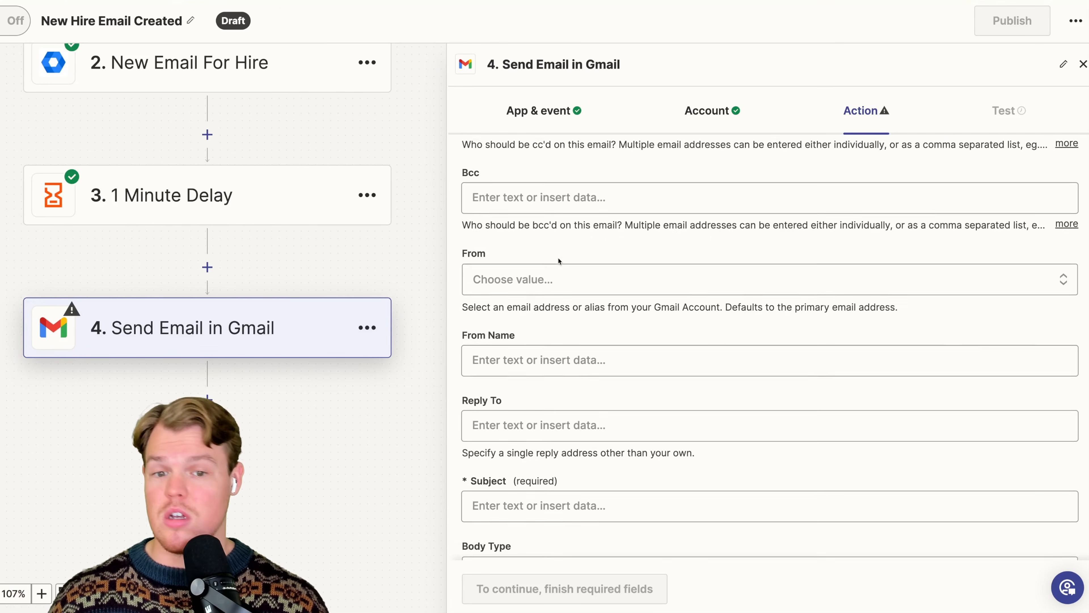
scroll(559, 264, down, 10)
scroll(559, 275, up, 3)
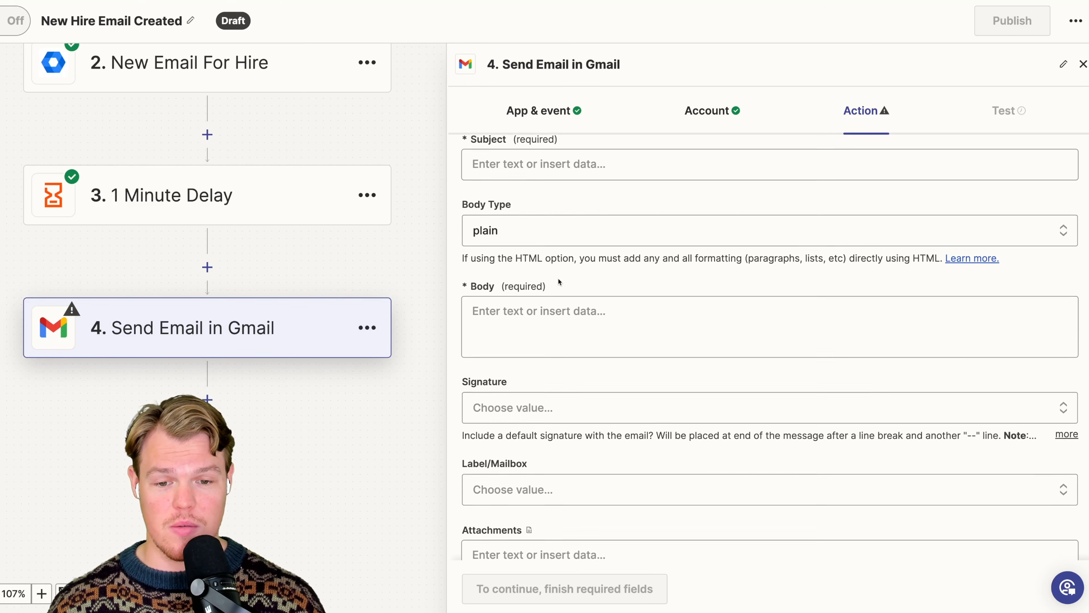
scroll(559, 281, down, 2)
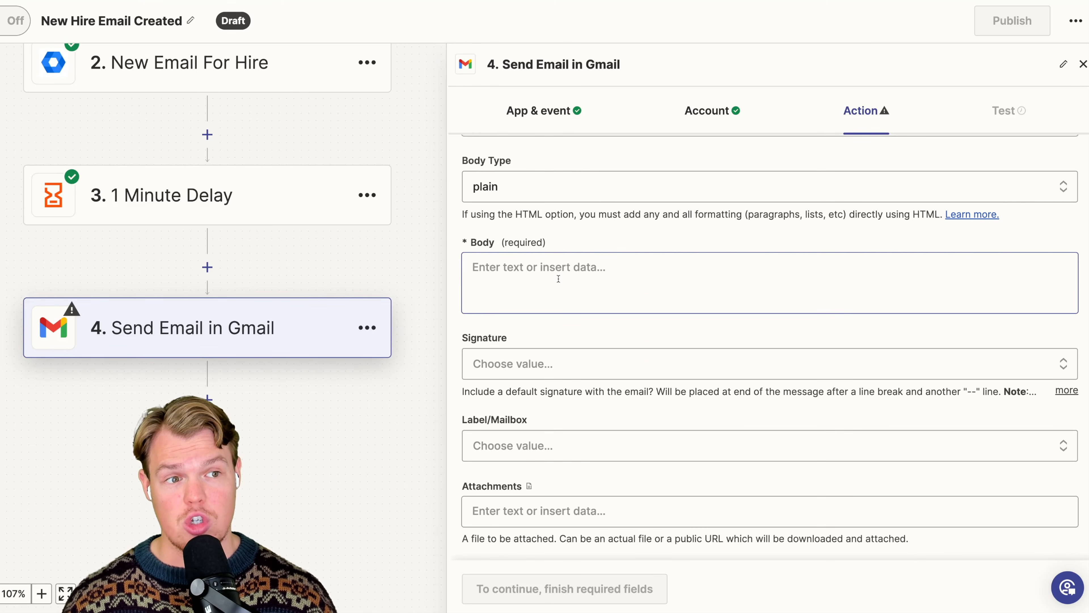
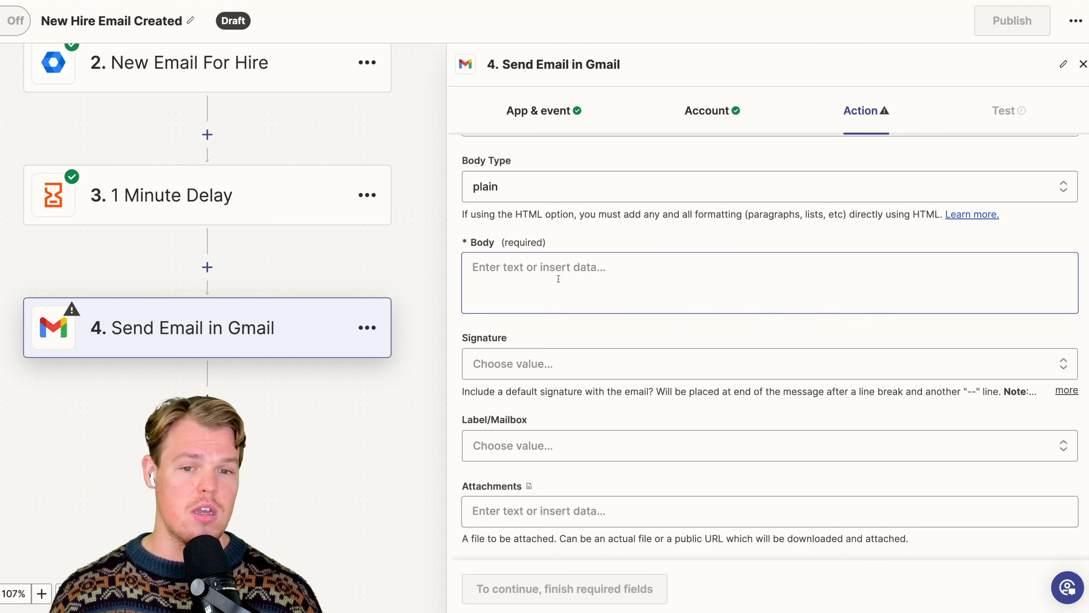
- Begin the email subject with "Welcome Aboard -" followed by the Name Given Name and Name Family Name values from New Email For Hire
scroll(559, 278, up, 2)
click(545, 161)
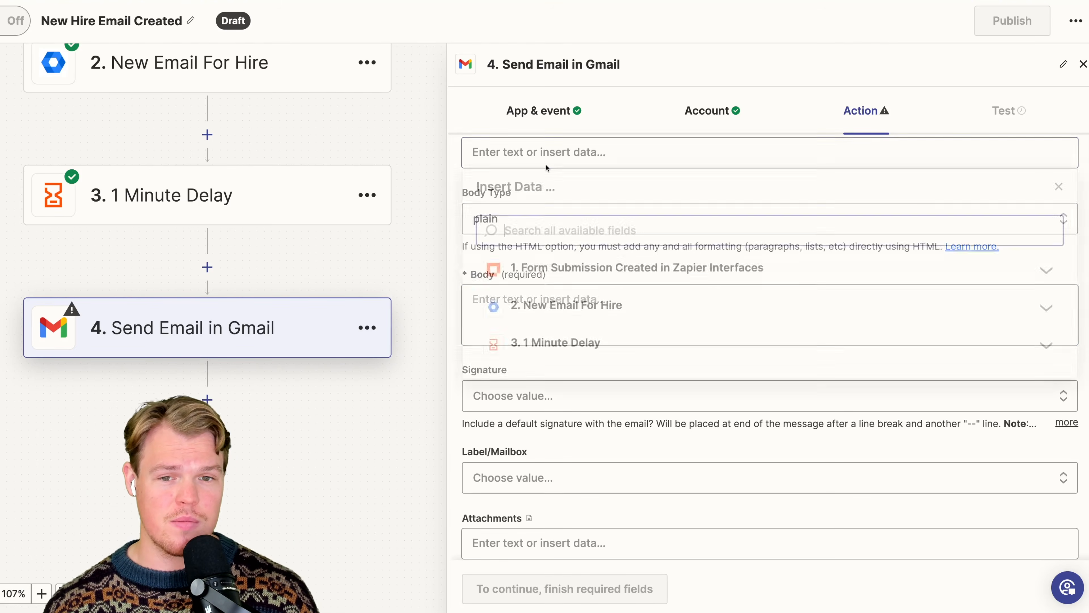
text(Welcome Abor)
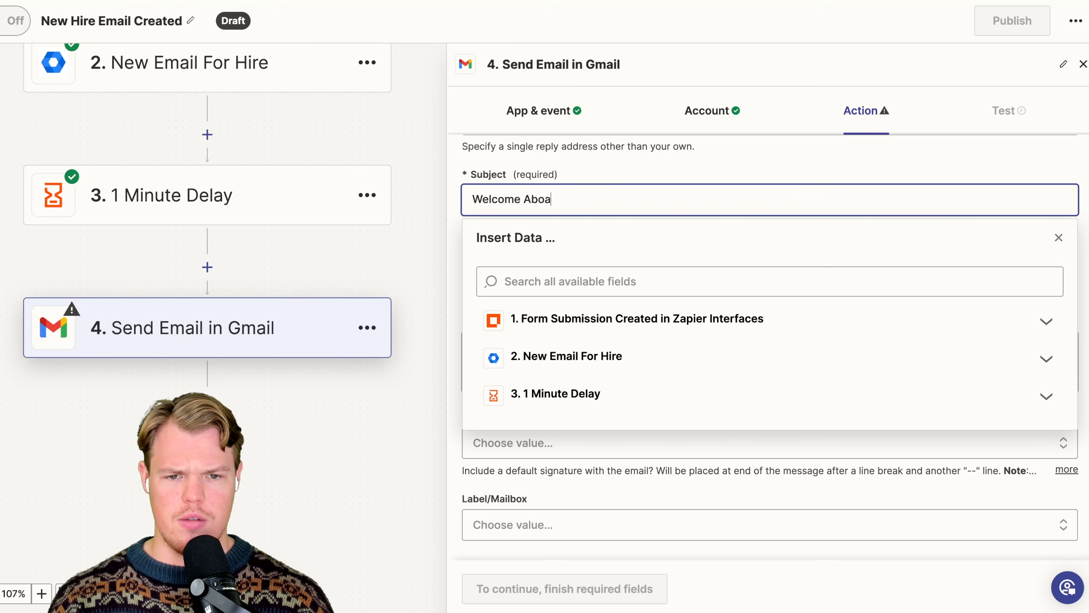
text(rd -)
click(590, 355)
scroll(613, 422, down, 1)
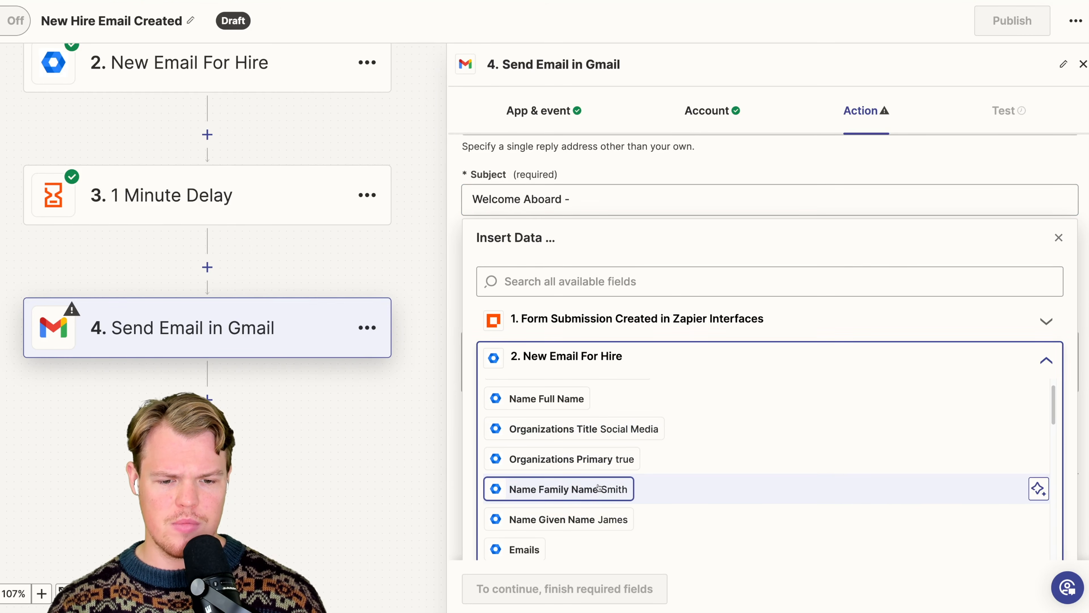
click(568, 519)
click(599, 489)
- Finish the email subject with the words "to the O-Tech Family" after the inserted name values
text(to th)
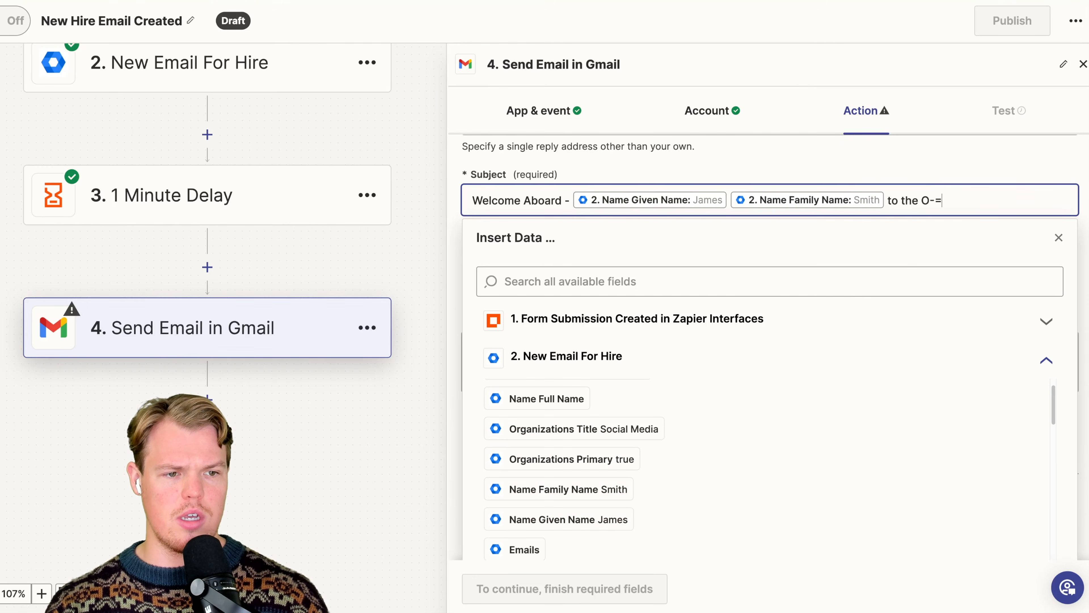
text(e O-Tech F)
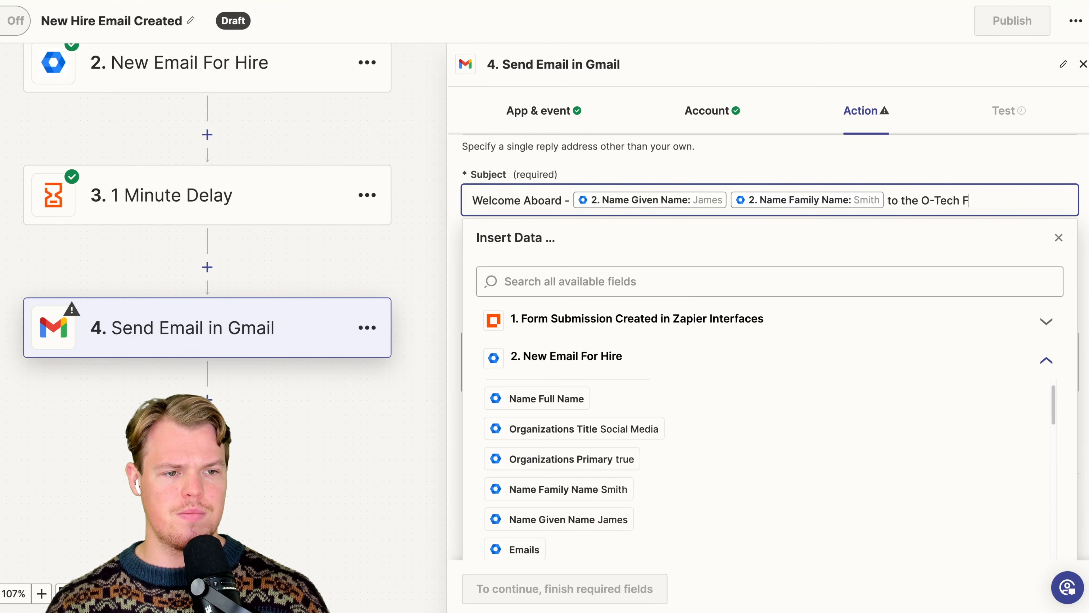
text(amily)
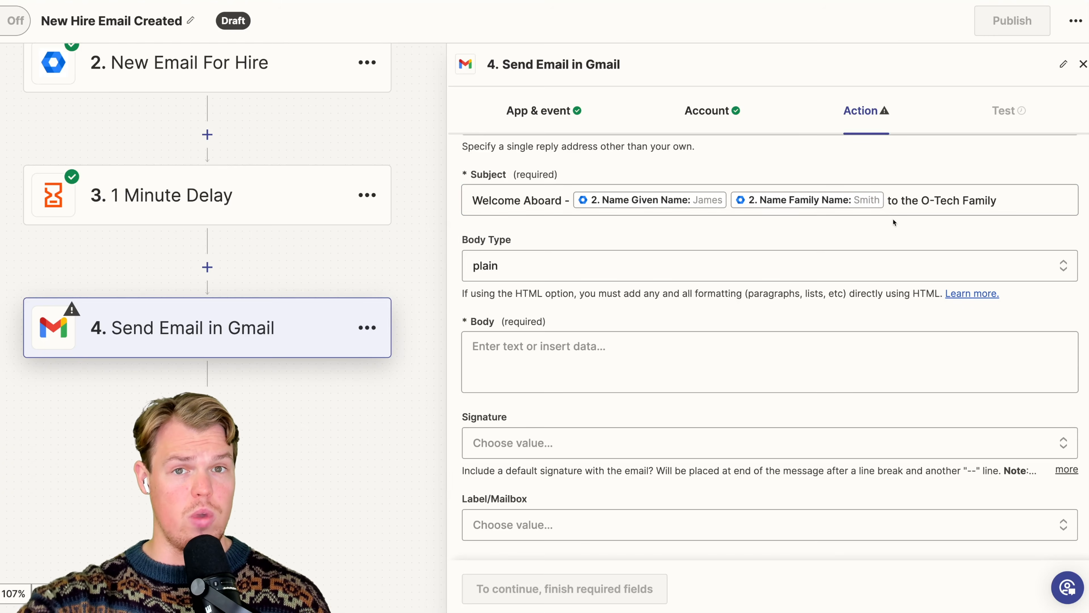
scroll(874, 257, down, 1)
scroll(875, 257, down, 2)
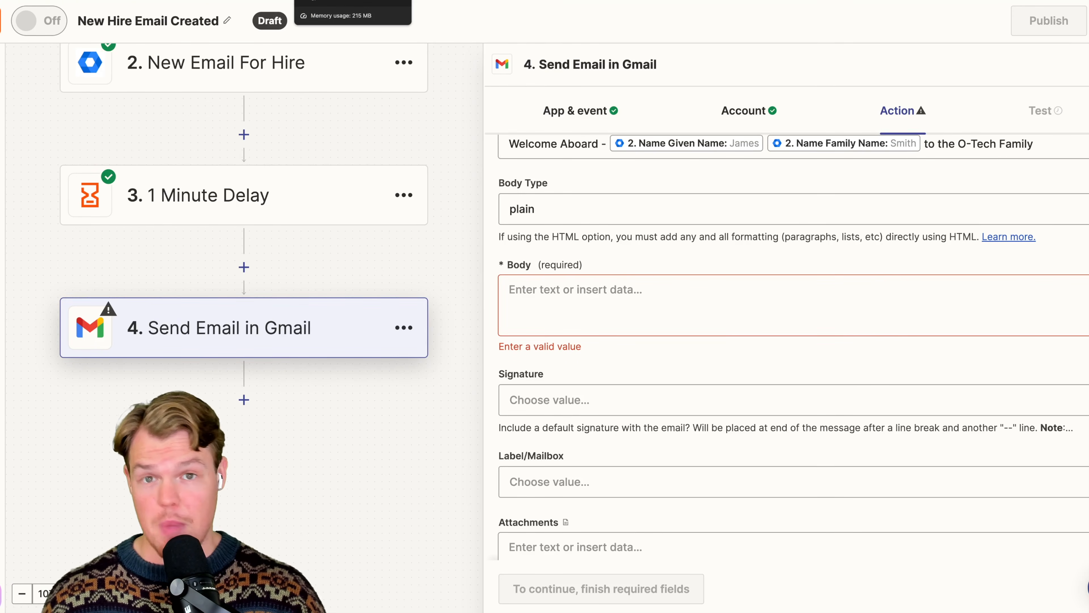
- Switch to ChatGPT and paste the copied onboarding task list into a new message, leaving a blank line after it
click(333, 1)
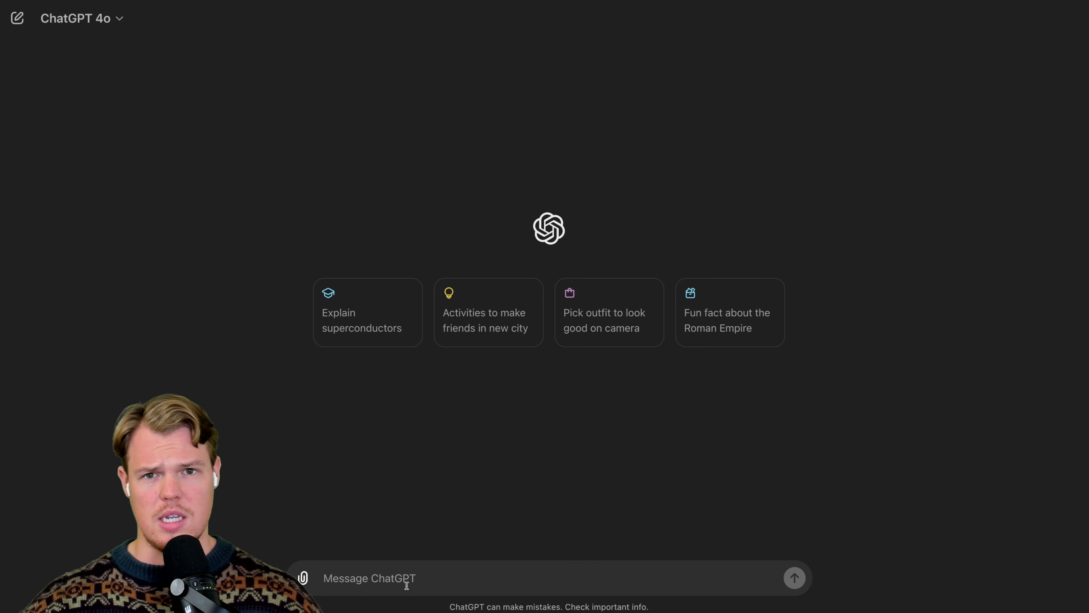
key(super+v)
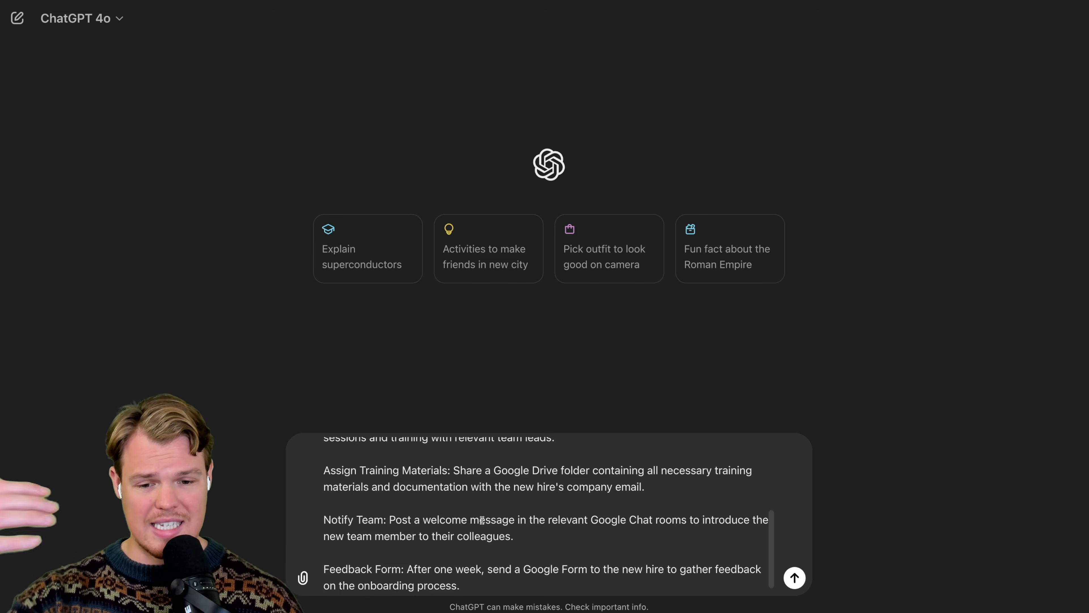
key(shift+Return)
key(shift+Return)
- Add "Ok now that you know what we are doing are you ready to help create copy" and send the message
text(Ok now that you know whart w)
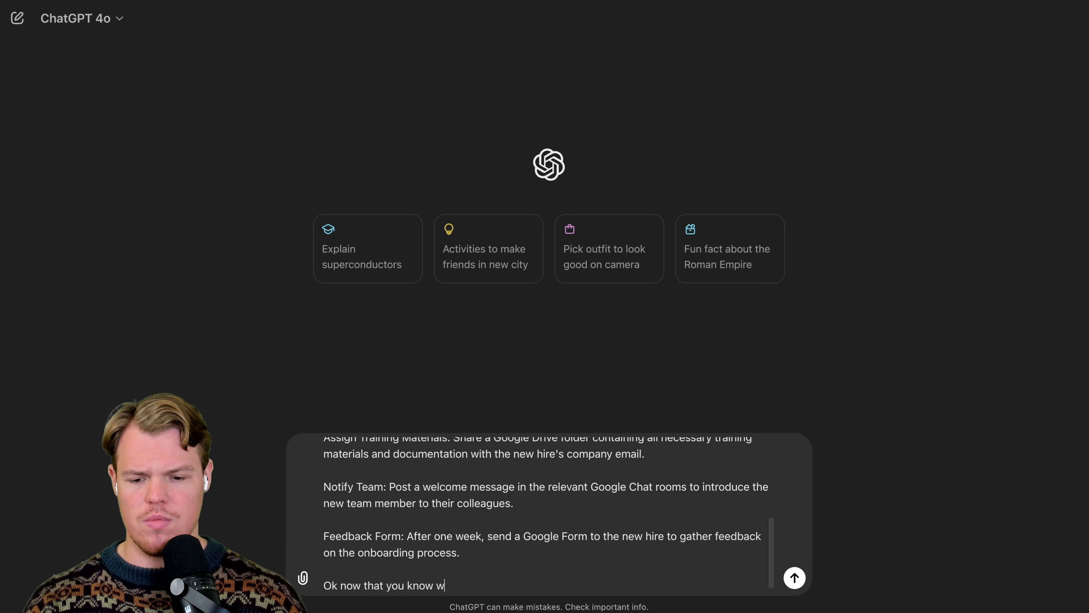
key(BackSpace)
key(BackSpace)
key(BackSpace)
key(BackSpace)
text(t we are doing a)
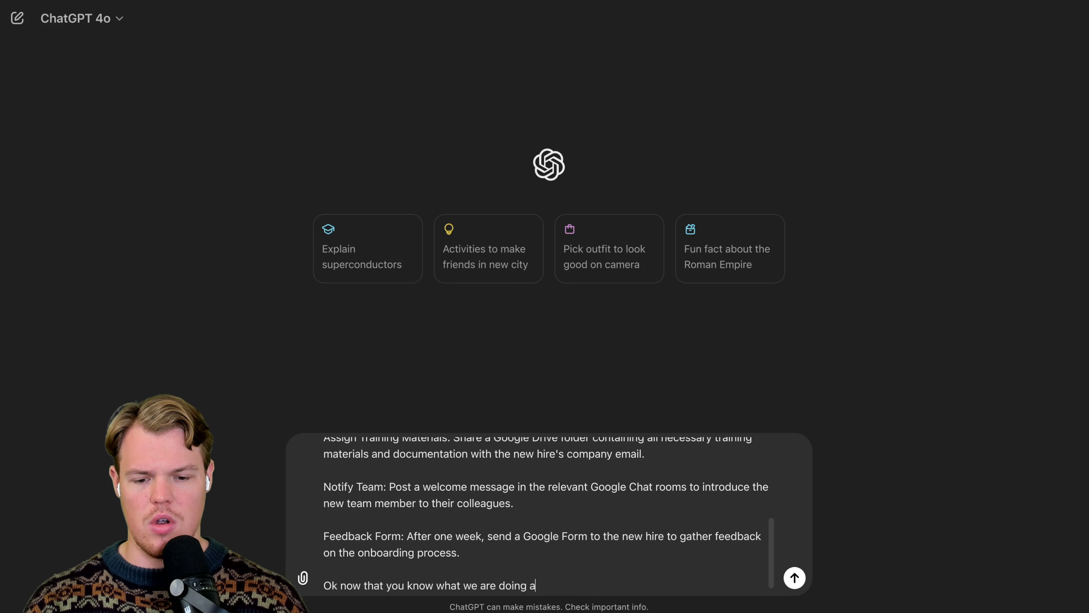
text(re you ready to help )
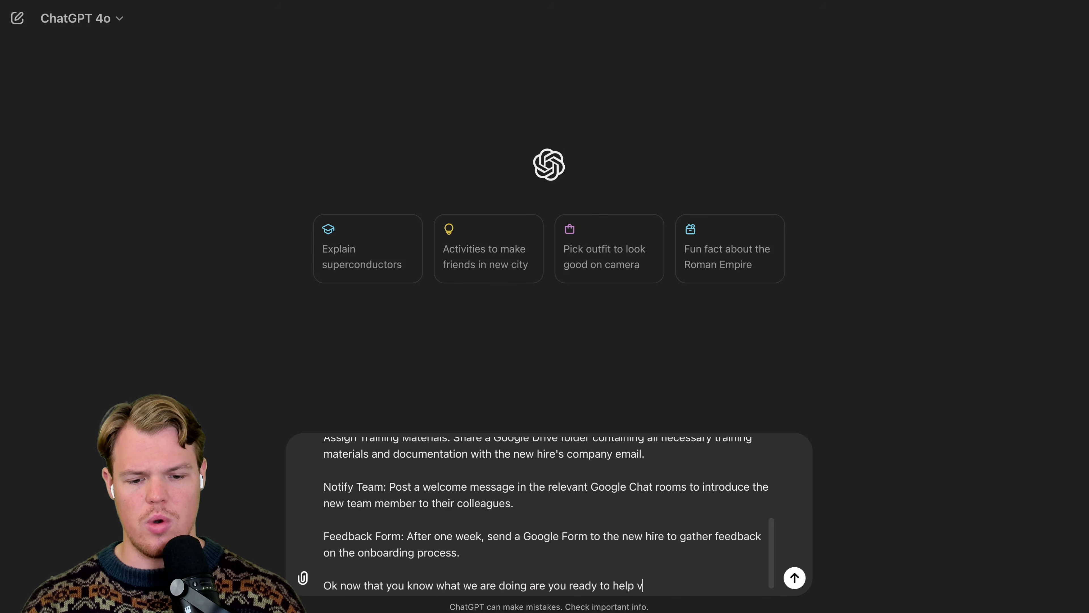
text(create copy)
key(Return)
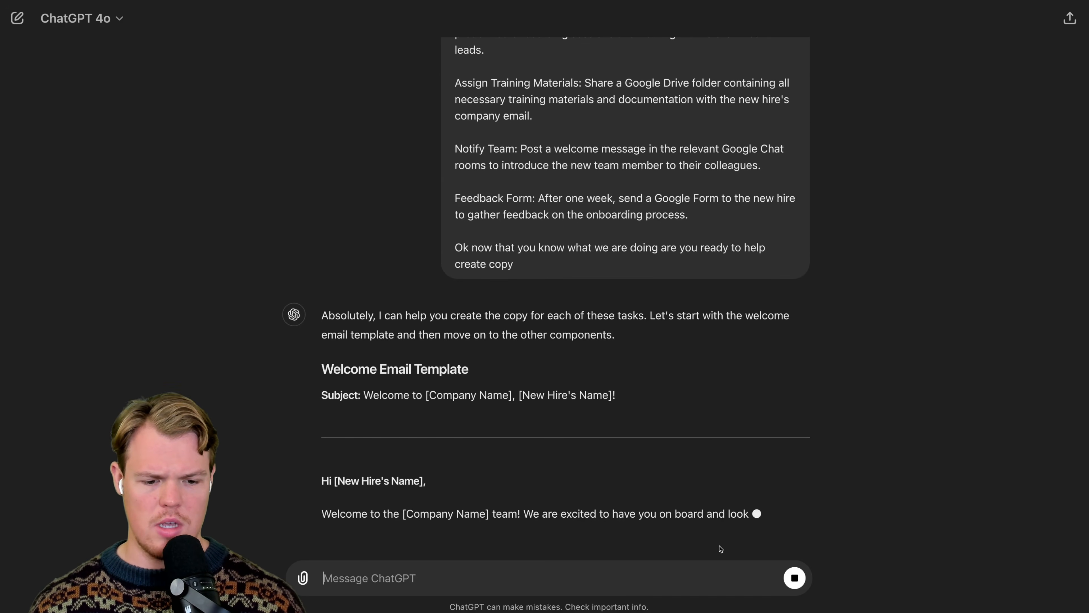
- Stop the running reply and begin a follow-up message with "give me the first email that does:"
click(794, 578)
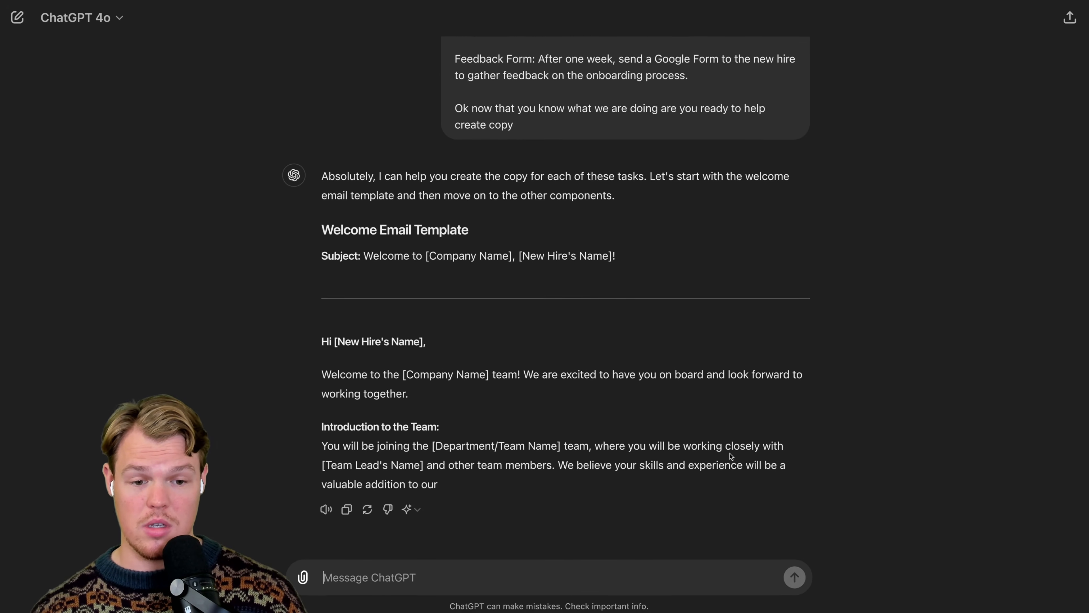
click(567, 576)
text(gi)
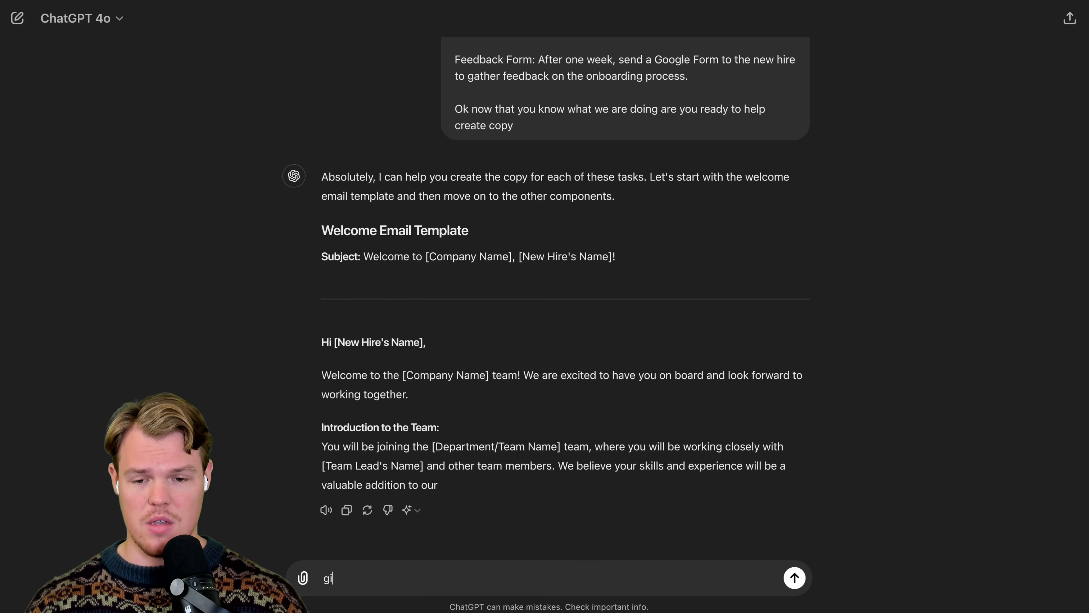
text(ve me the first email that does)
key(shift+Return)
key(BackSpace)
text(:)
key(shift+Return)
- Copy the Send Welcome Email task's description from the earlier message into the follow-up prompt, followed by a blank line
scroll(682, 327, up, 5)
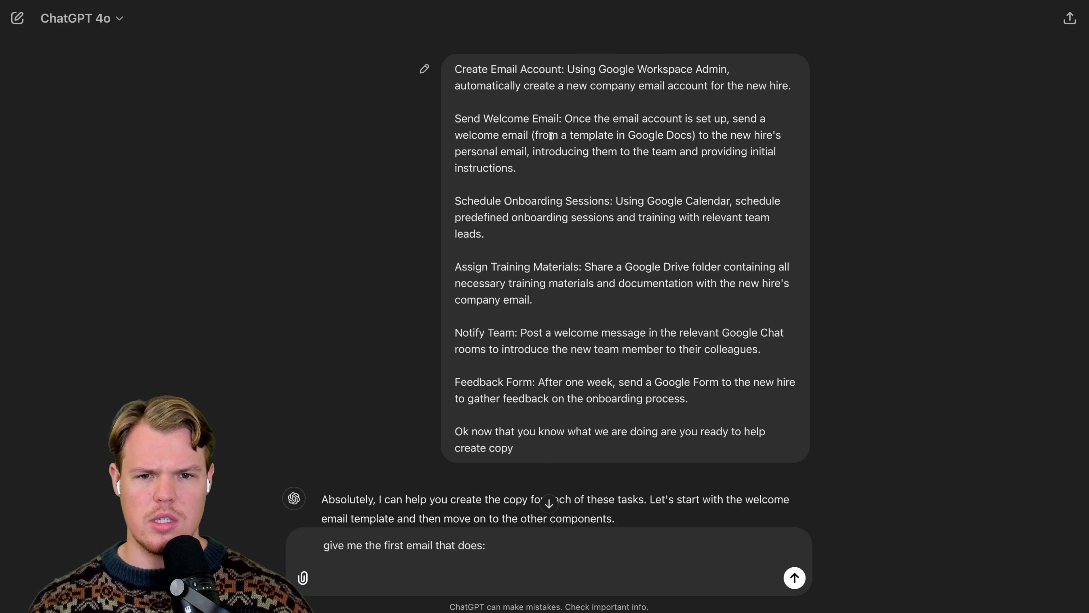
drag(568, 113, 516, 168)
key(super+c)
key(super+v)
key(shift+Return)
key(shift+Return)
- Add the requirement "make sure the initial instructions are number and follow the current flow" to the prompt
text(make su)
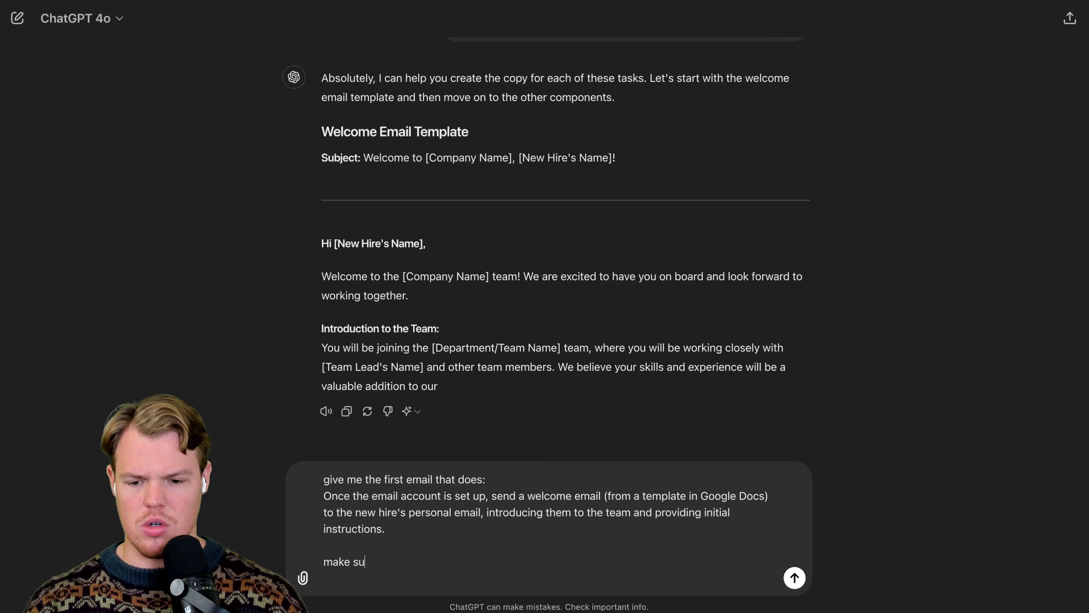
text(re the initial instru)
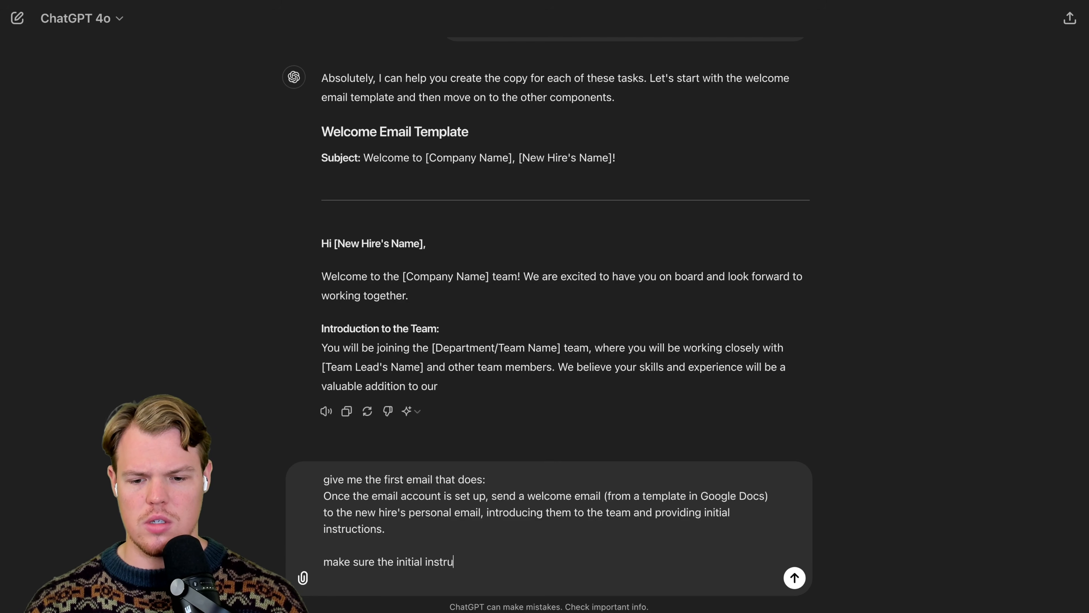
text(ctions are number and follow the current flow)
key(shift+Return)
key(shift+Return)
- Add "also make sure to do max of 5 sentence" to the prompt and send it
text(also make sure to do ma)
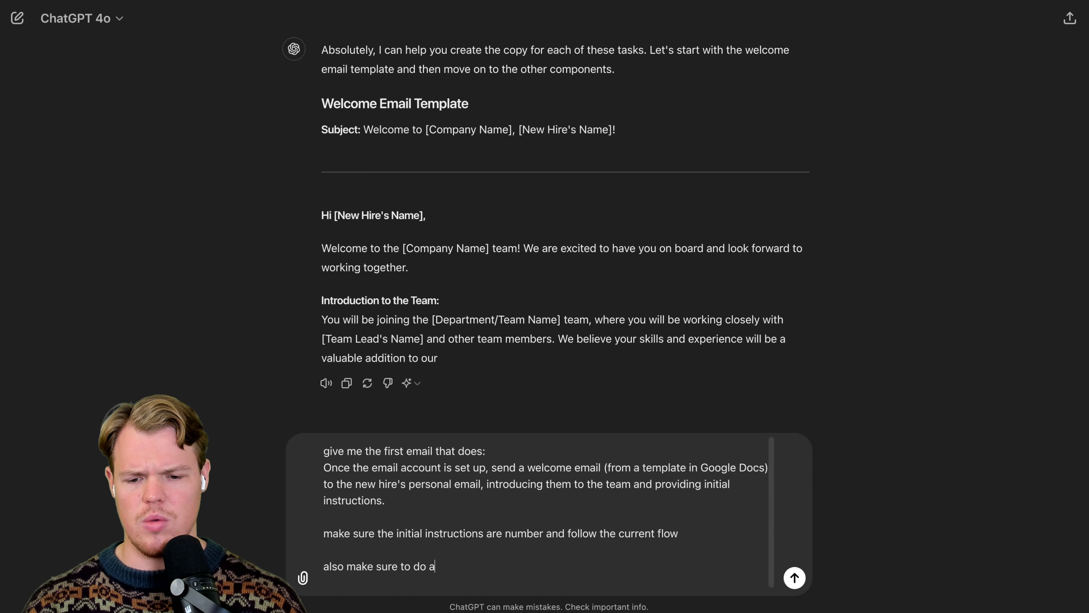
text(x of 5 sentences)
key(Return)
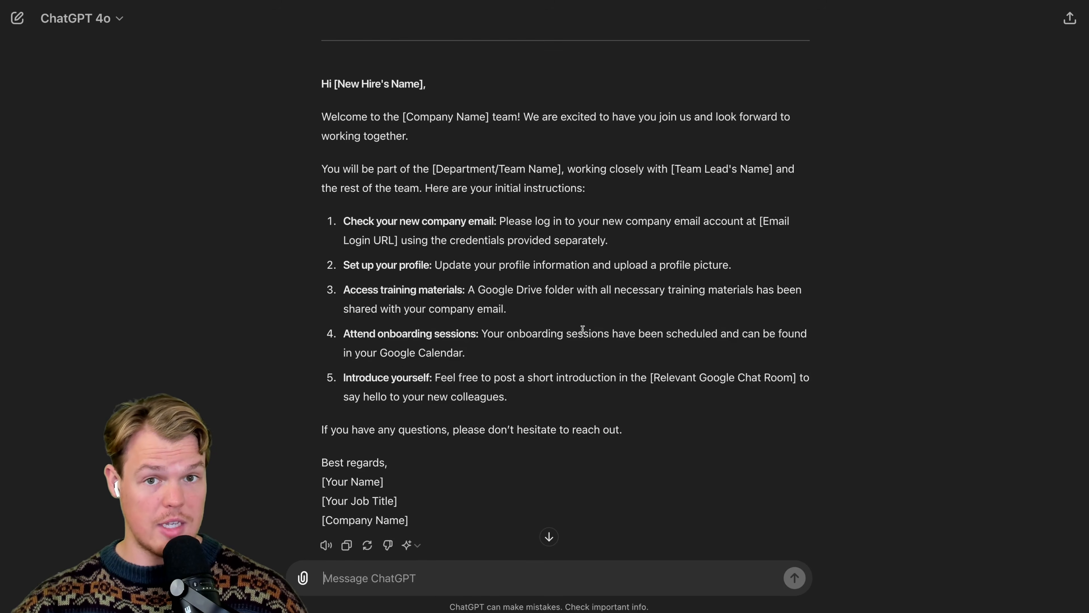
- Copy the generated welcome email and paste it into the Body of the Gmail step in Zapier
scroll(582, 334, down, 1)
drag(653, 389, 321, 82)
click(439, 428)
click(347, 510)
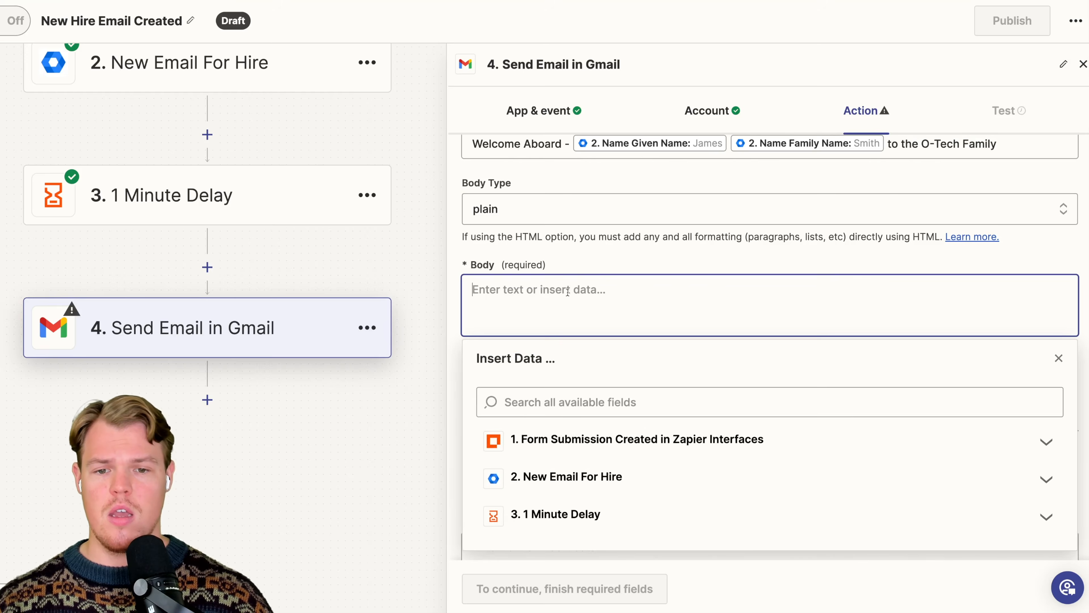
key(ctrl+v)
- Delete the subject line and divider at the start of the body and remove the asterisks around the greeting
scroll(600, 297, up, 10)
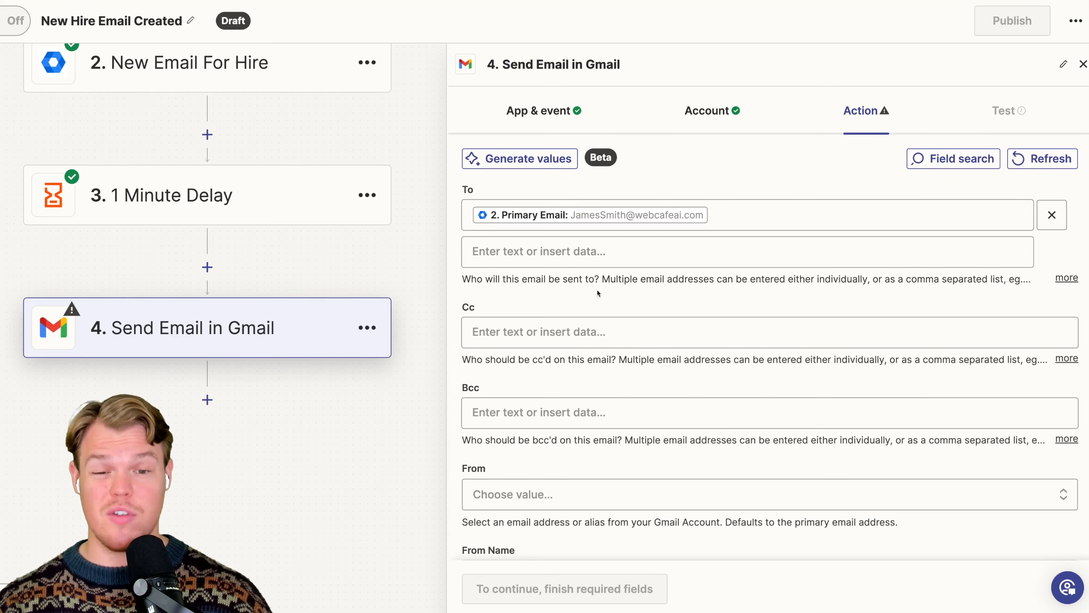
scroll(622, 318, down, 4)
scroll(636, 334, down, 10)
scroll(643, 317, up, 4)
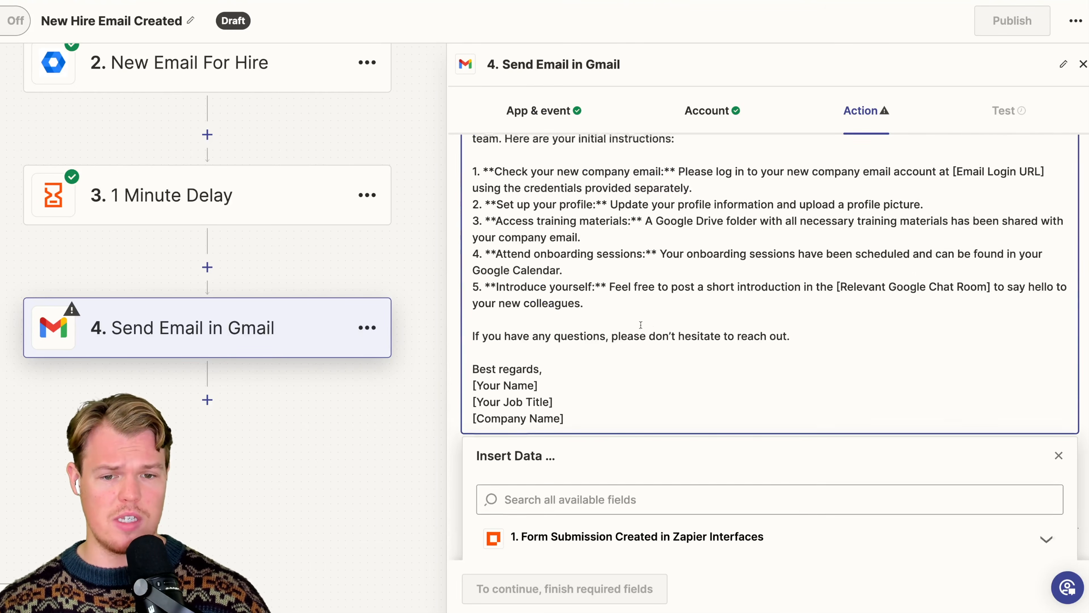
scroll(647, 313, up, 2)
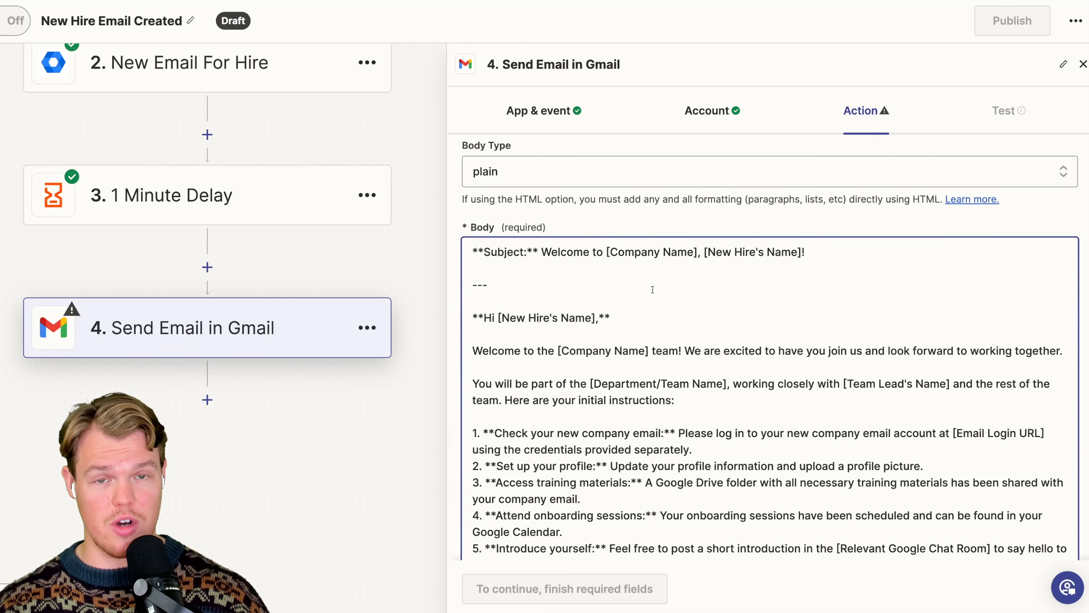
drag(536, 285, 472, 250)
key(BackSpace)
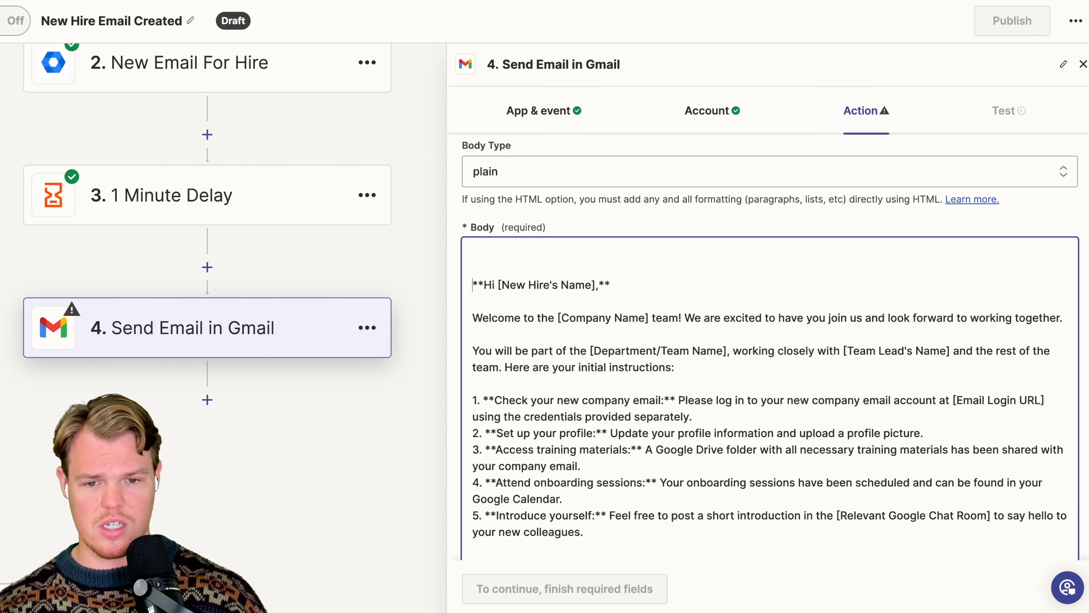
key(BackSpace)
key(BackSpace)
double_click(482, 250)
key(BackSpace)
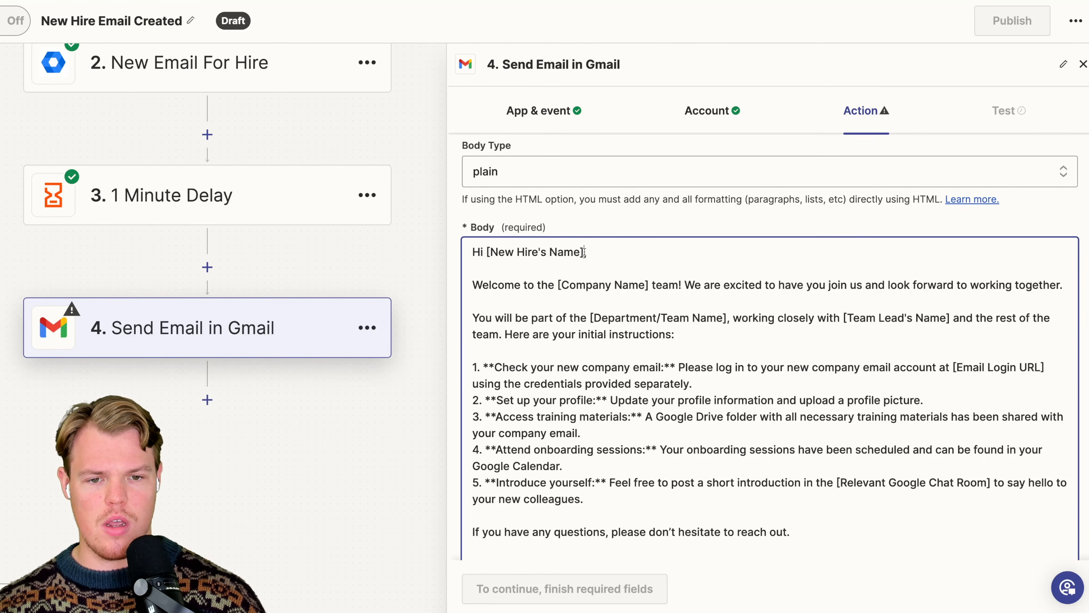
- Replace the greeting's [New Hire's Name] placeholder with the Name Given Name value from the New Email For Hire step
drag(585, 252, 488, 252)
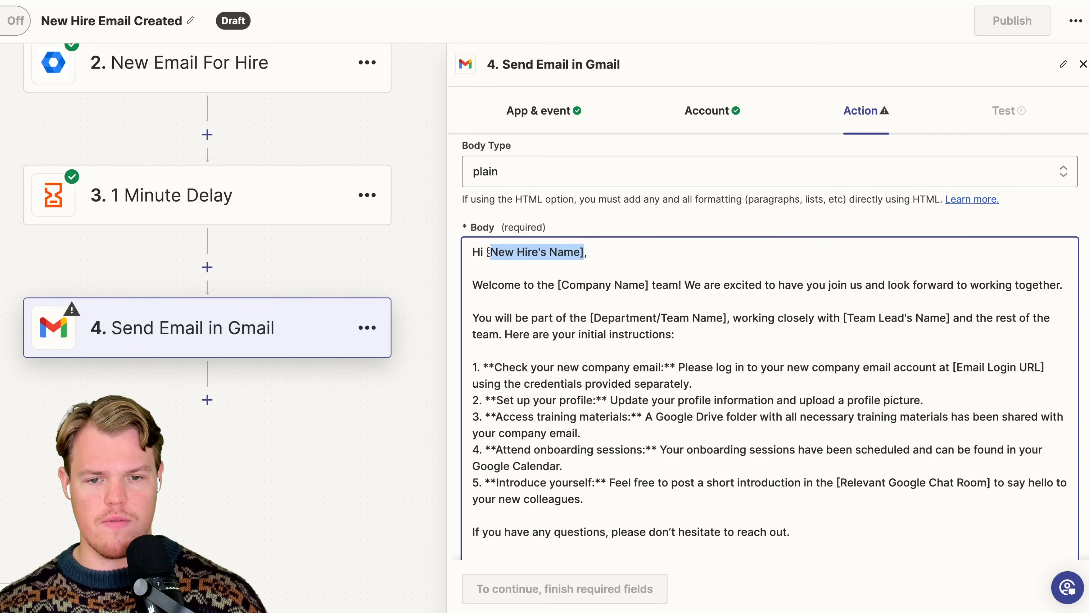
key(BackSpace)
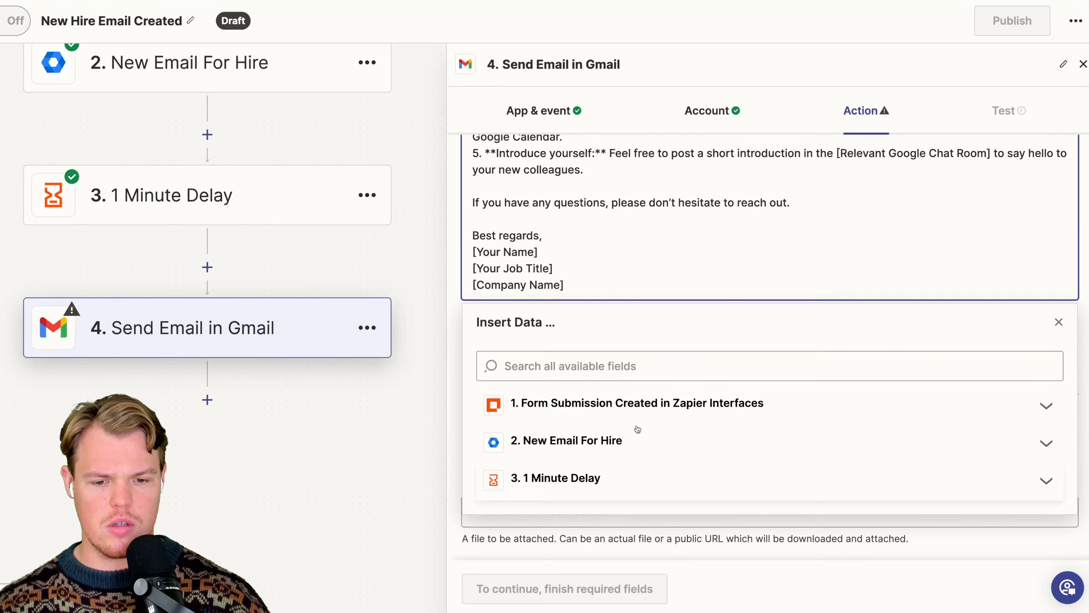
text(james)
click(568, 515)
- Replace the [Company Name] placeholder in the body's welcome sentence with "O-Tech Solutions"
scroll(635, 321, up, 5)
scroll(634, 321, down, 3)
scroll(635, 322, down, 2)
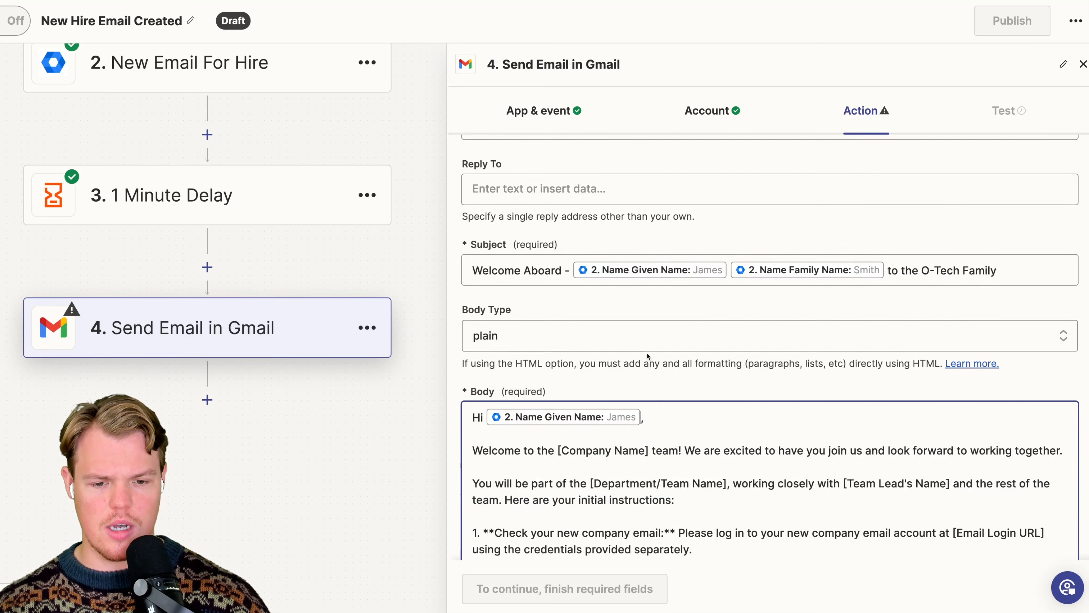
scroll(675, 423, down, 2)
drag(649, 346, 557, 346)
text(O-Te)
key(BackSpace)
text(ech Solutions)
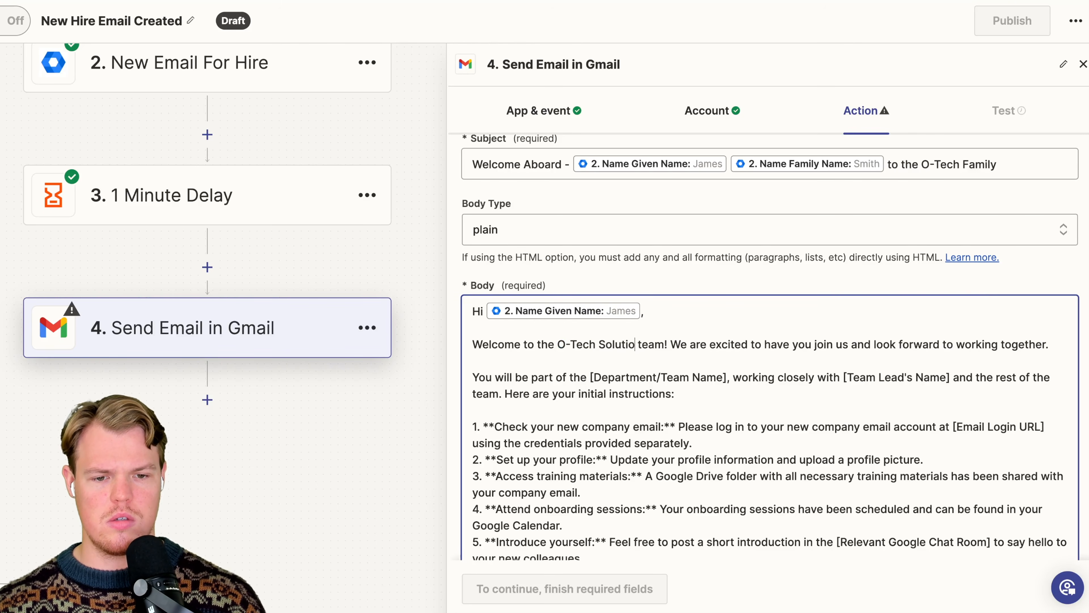
- Delete the [Department/Team Name] placeholder from the body's second paragraph
scroll(596, 343, down, 3)
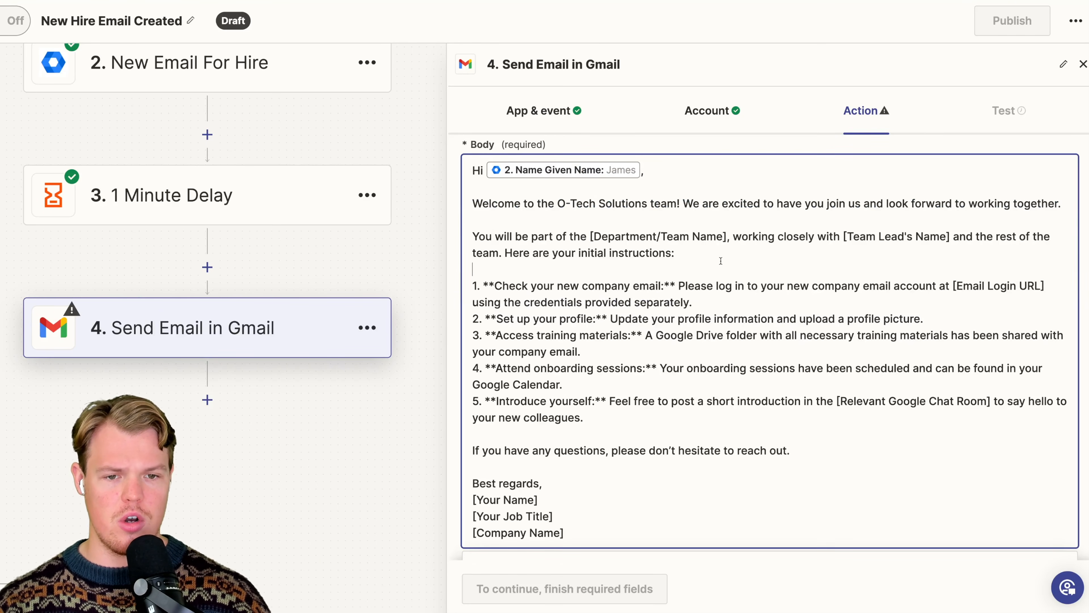
drag(590, 236, 727, 232)
key(BackSpace)
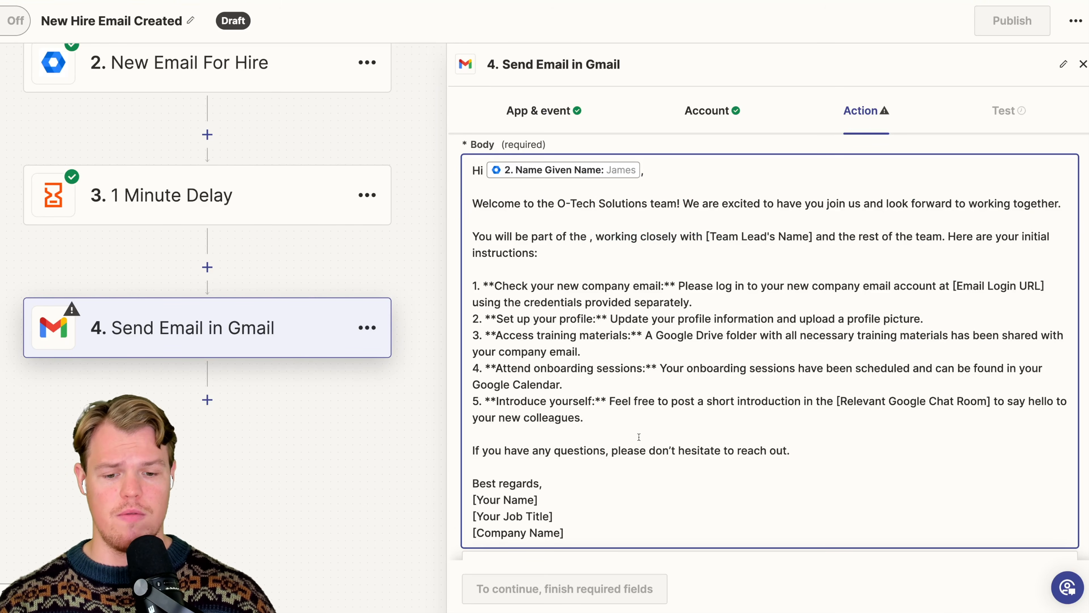
- Clear the data search and look through the New Email For Hire fields for a value describing the new hire's department
scroll(639, 437, down, 5)
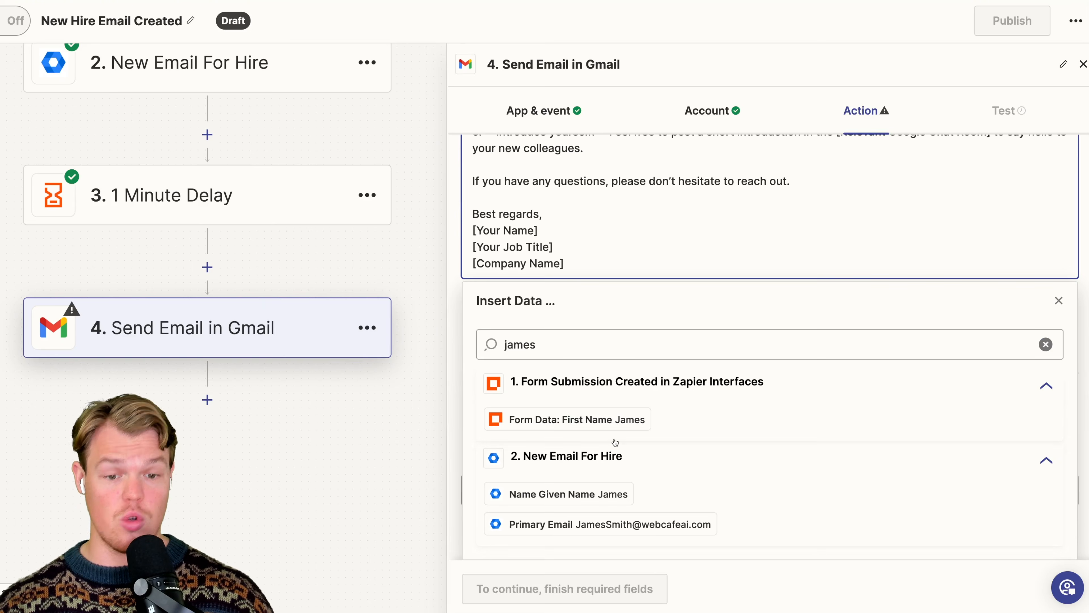
double_click(572, 354)
key(BackSpace)
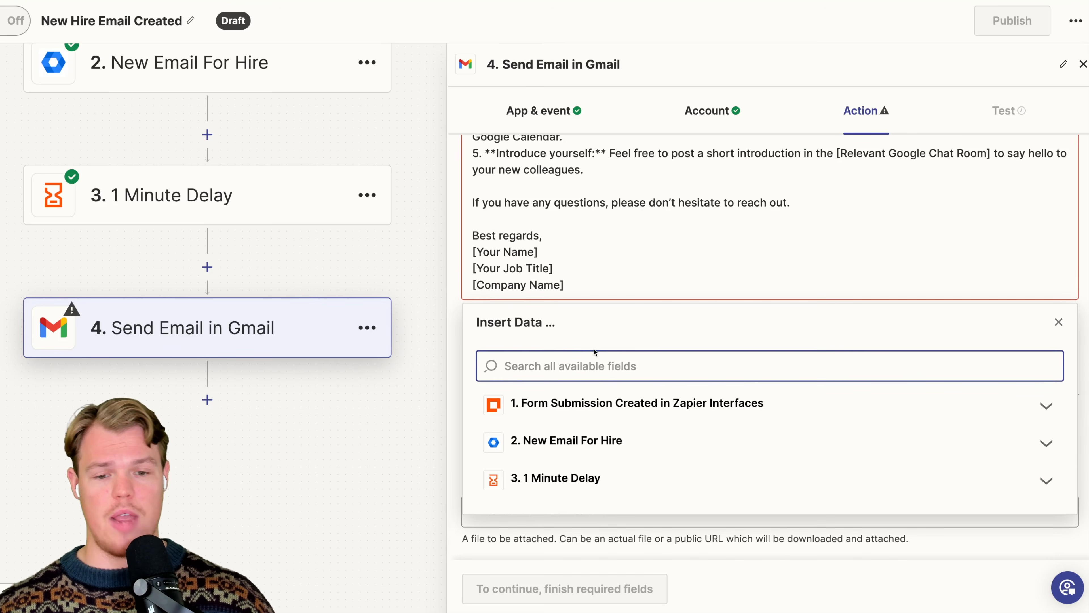
click(637, 446)
scroll(691, 480, down, 3)
scroll(692, 480, down, 10)
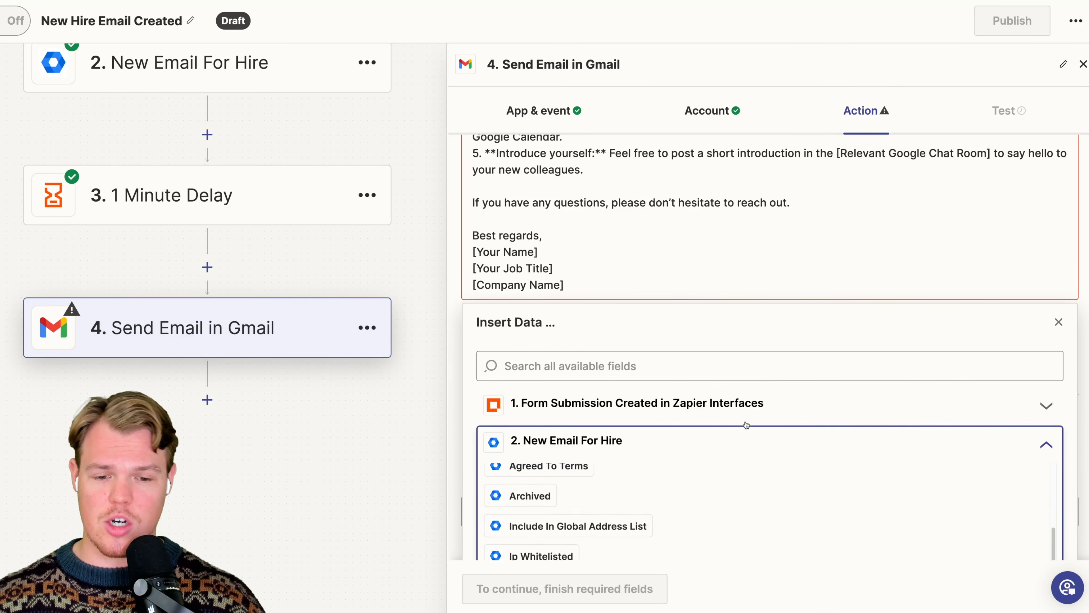
scroll(731, 374, down, 3)
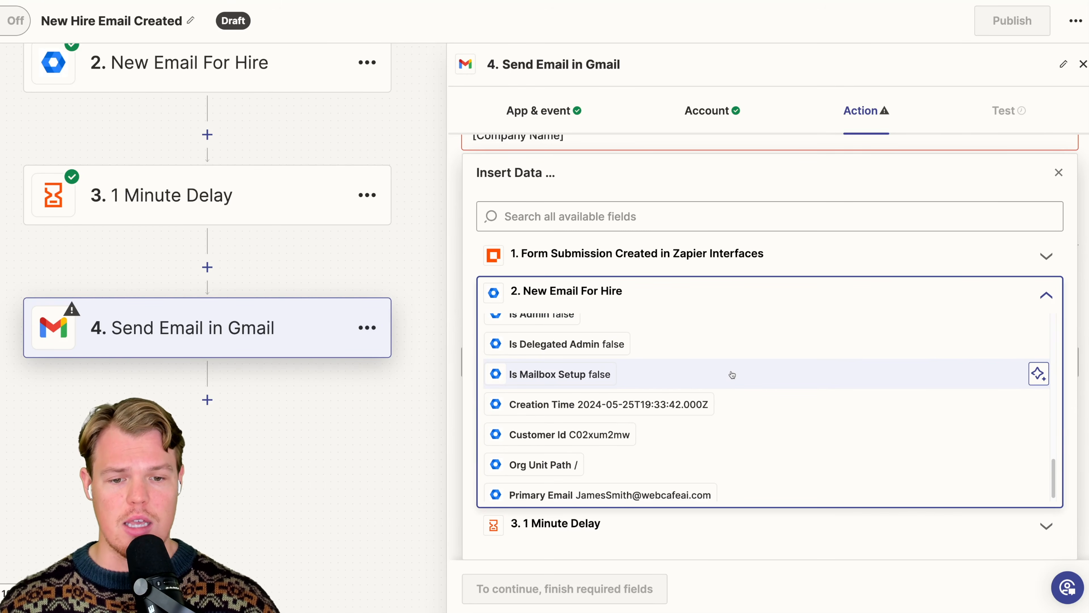
scroll(731, 375, up, 5)
scroll(732, 376, up, 7)
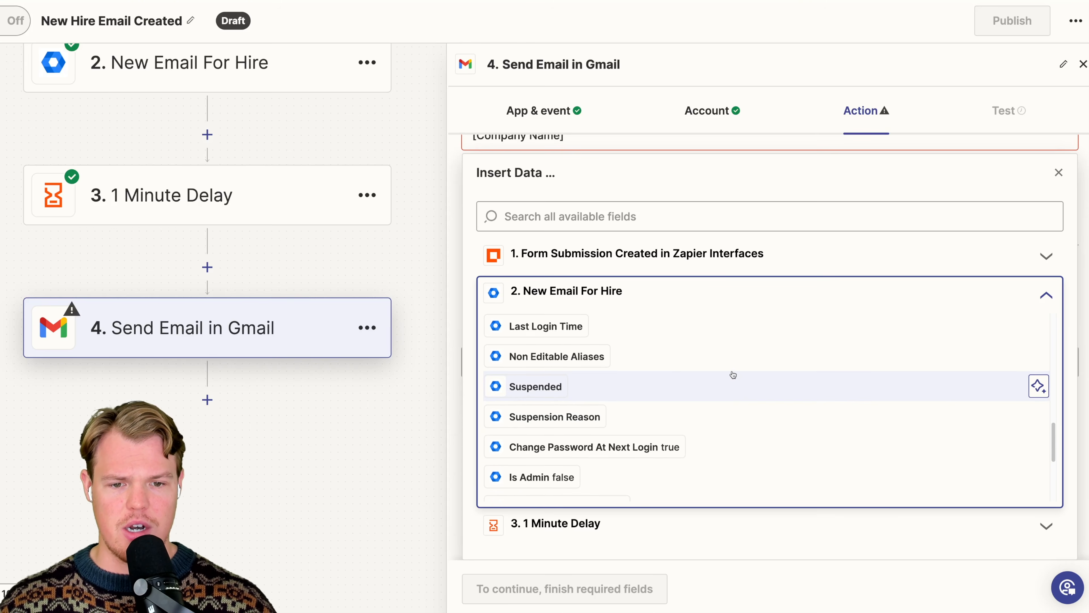
scroll(719, 381, up, 3)
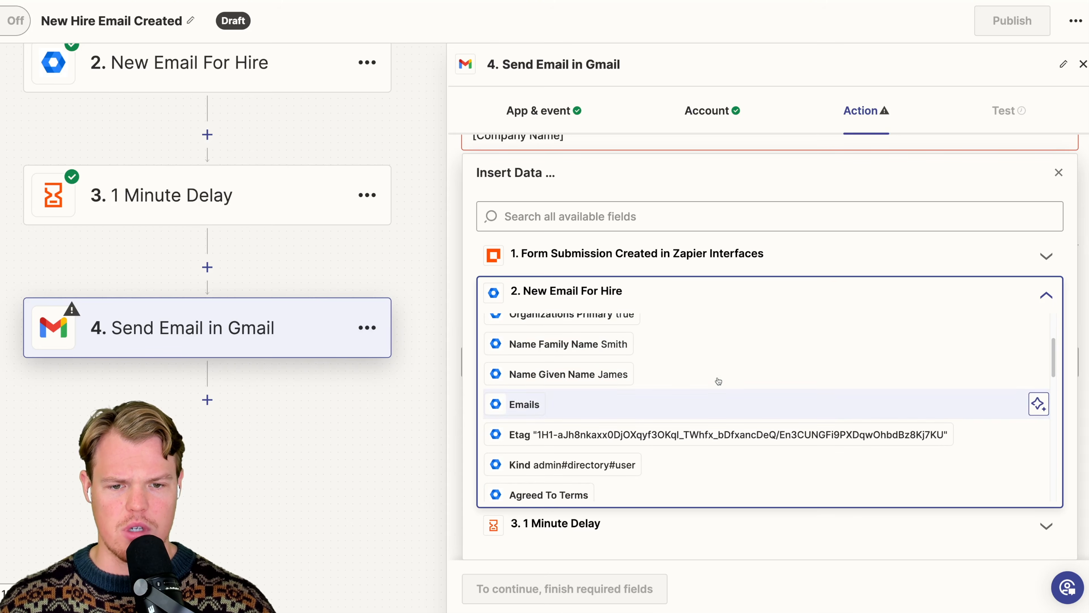
- Insert the form submission's Postion value followed by "Department" after "You will be part of the" in the body
click(617, 256)
scroll(649, 370, down, 10)
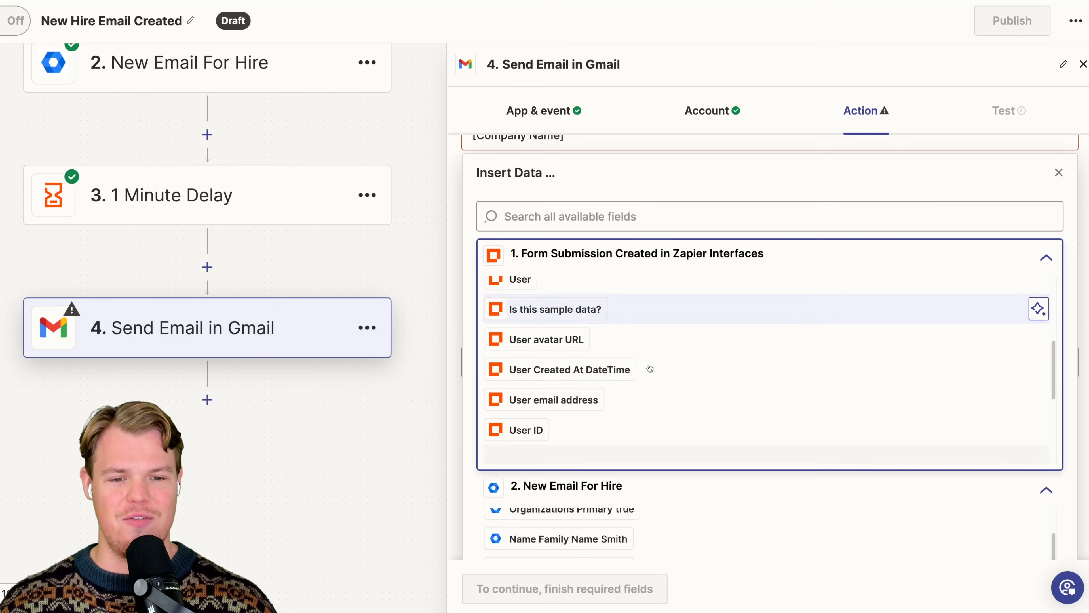
click(648, 416)
scroll(670, 283, up, 4)
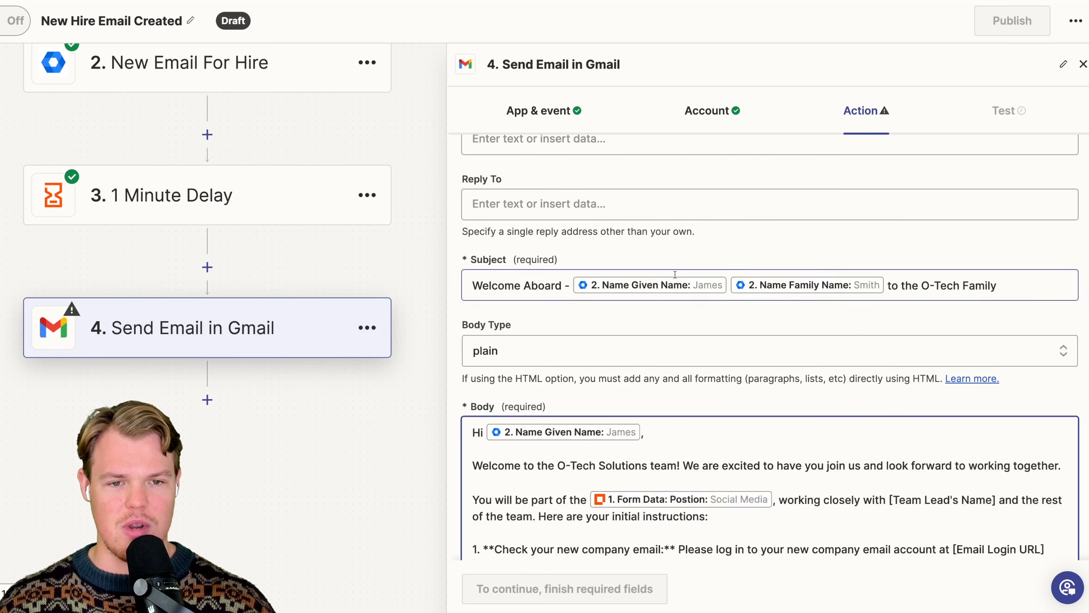
text(Department)
- Replace the [Team Lead's Name] placeholder in the body's second paragraph with the team lead's first name
scroll(959, 258, down, 6)
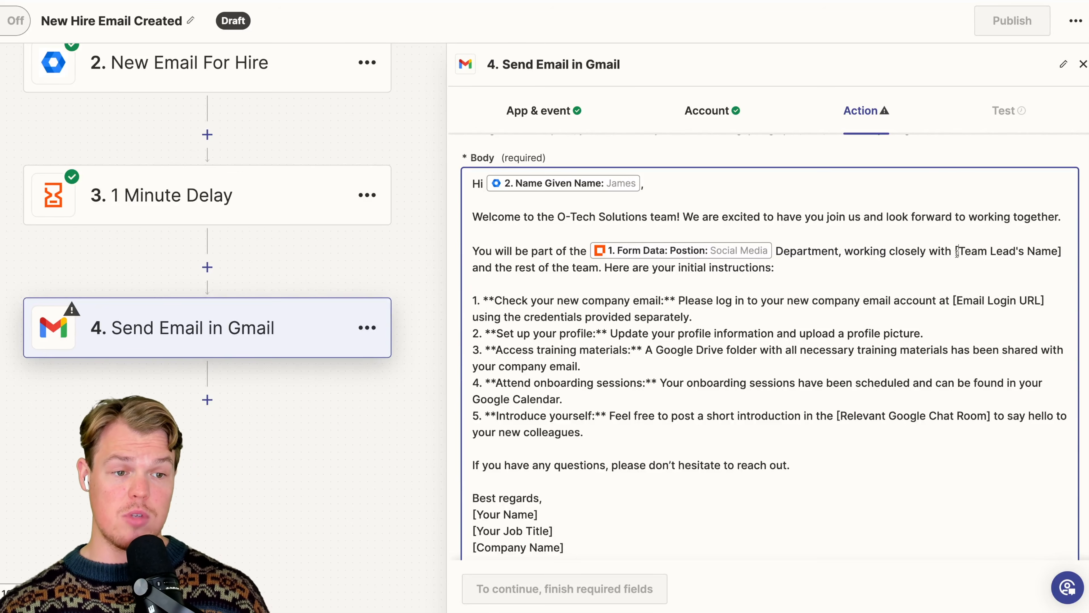
drag(955, 251, 1061, 251)
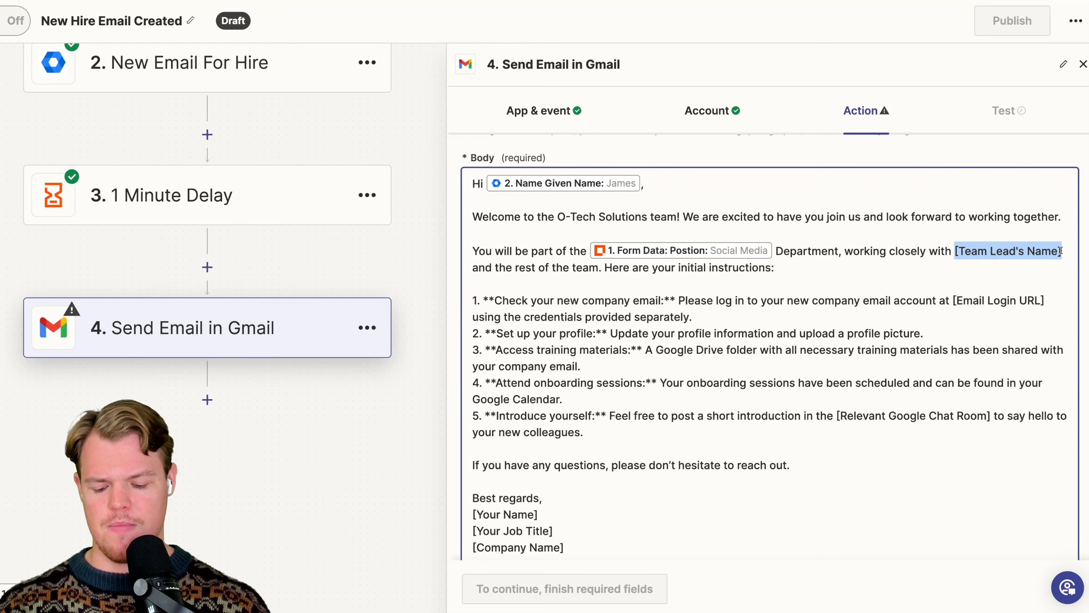
text(Corbin)
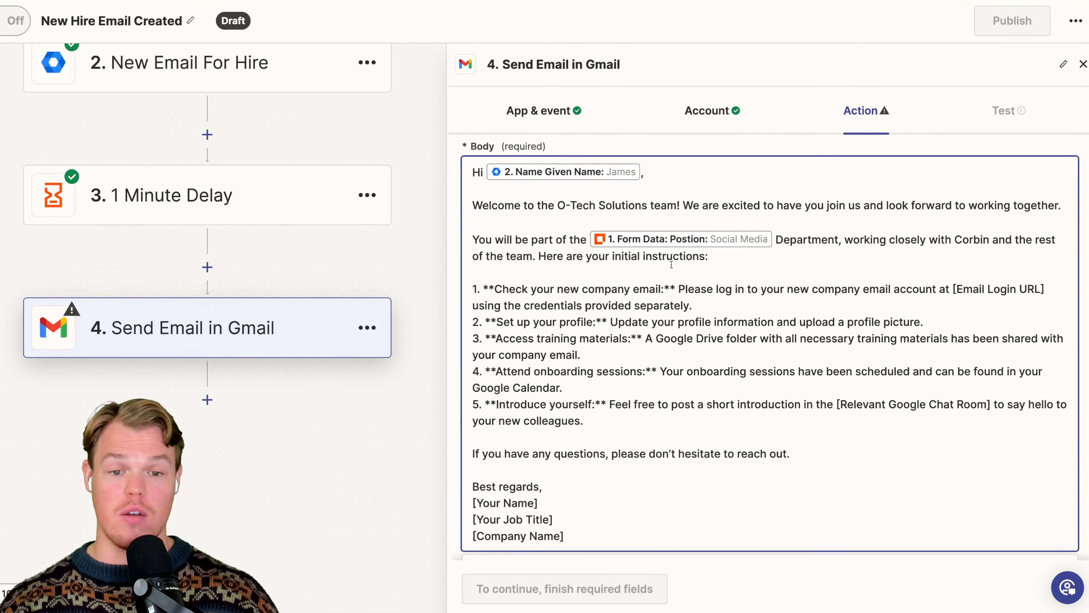
- Replace the [Email Login URL] placeholder in instruction 1 with the Primary Email value from the New Email For Hire step
scroll(729, 266, down, 2)
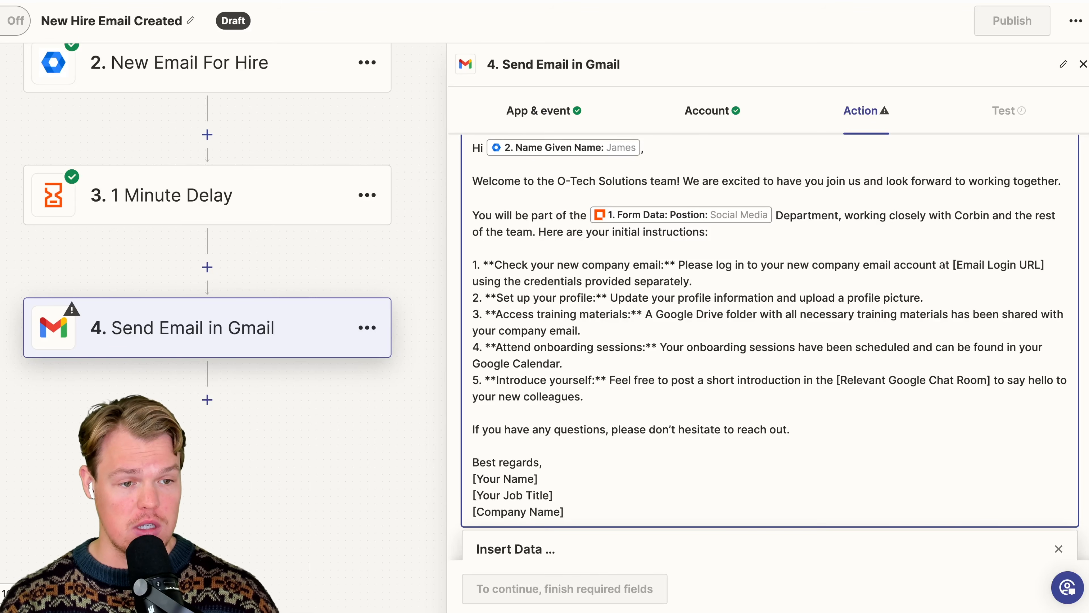
drag(952, 264, 1046, 263)
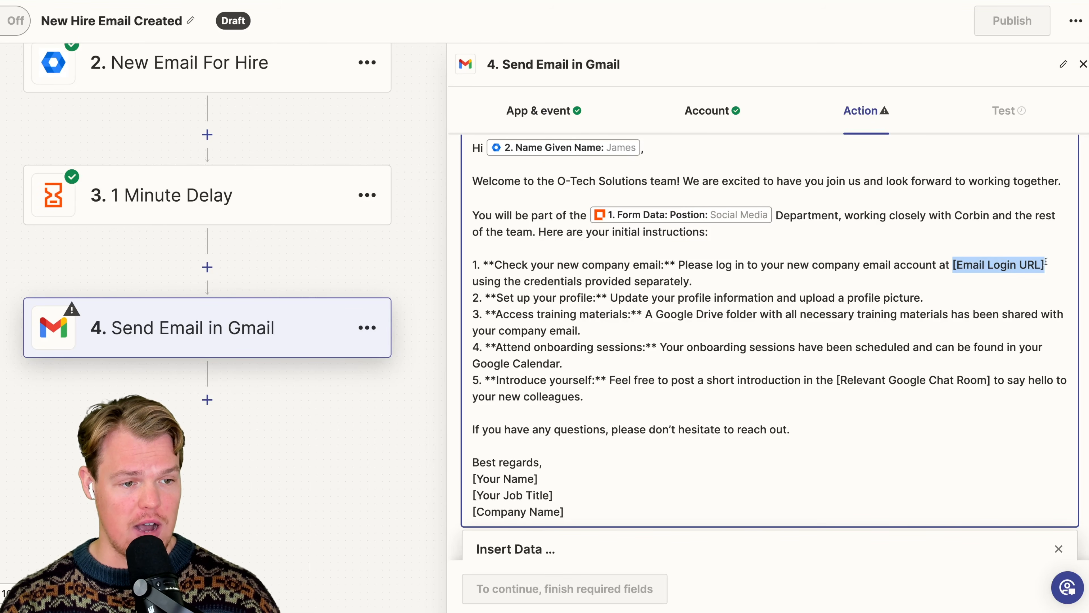
key(BackSpace)
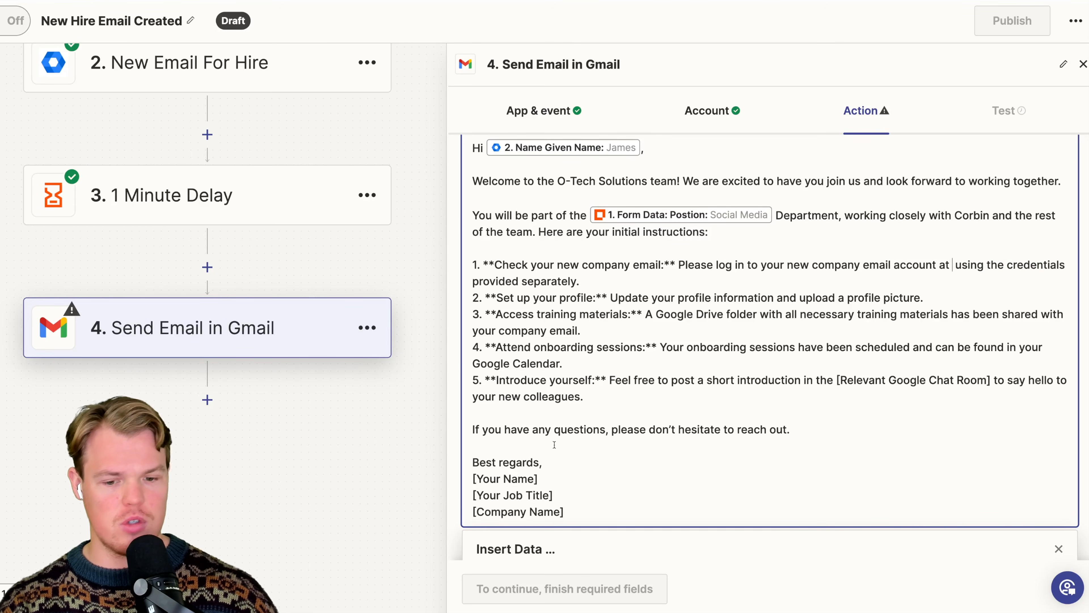
scroll(610, 462, down, 7)
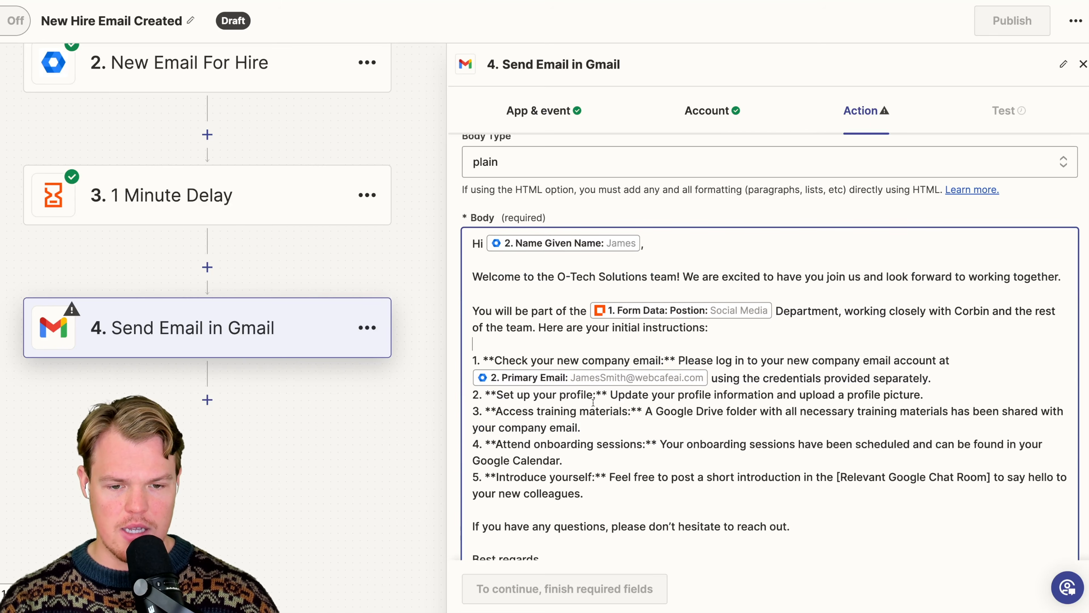
- Read through the five numbered onboarding instructions in the email body for remaining placeholders
scroll(864, 392, down, 1)
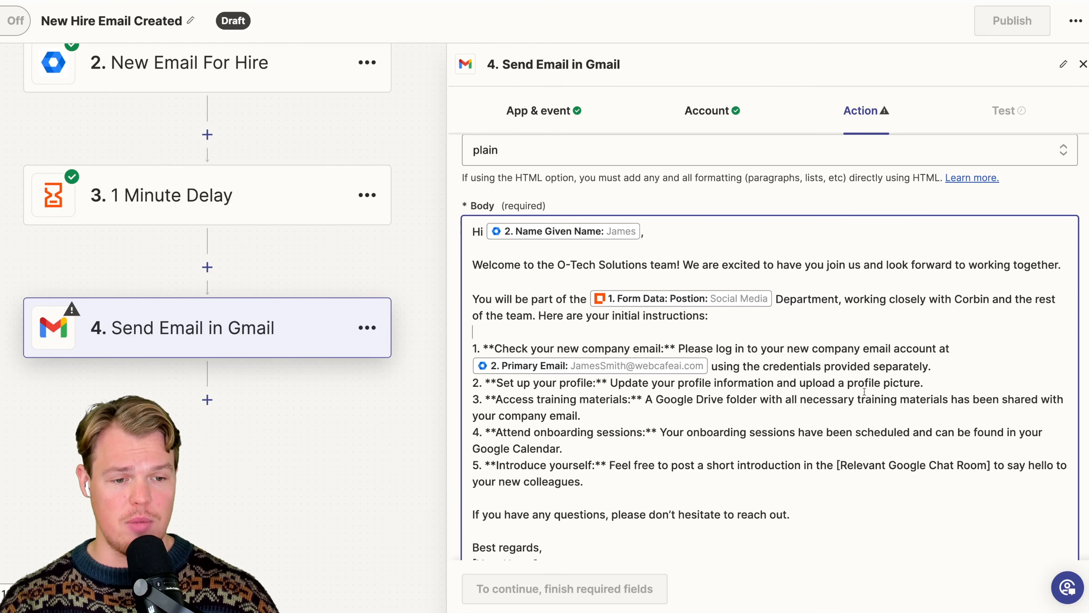
scroll(629, 389, down, 2)
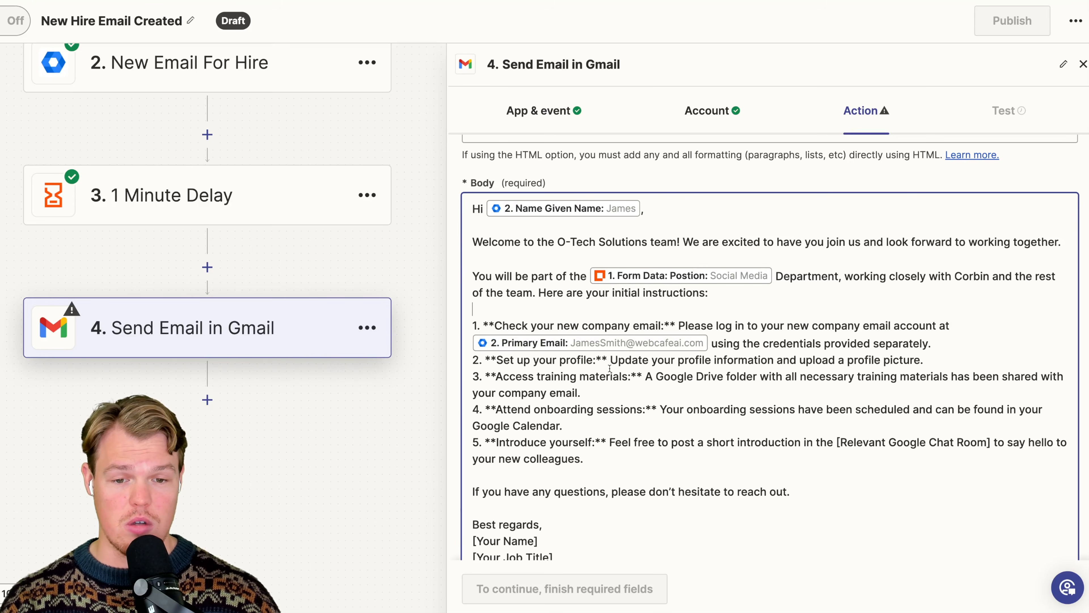
scroll(598, 373, down, 1)
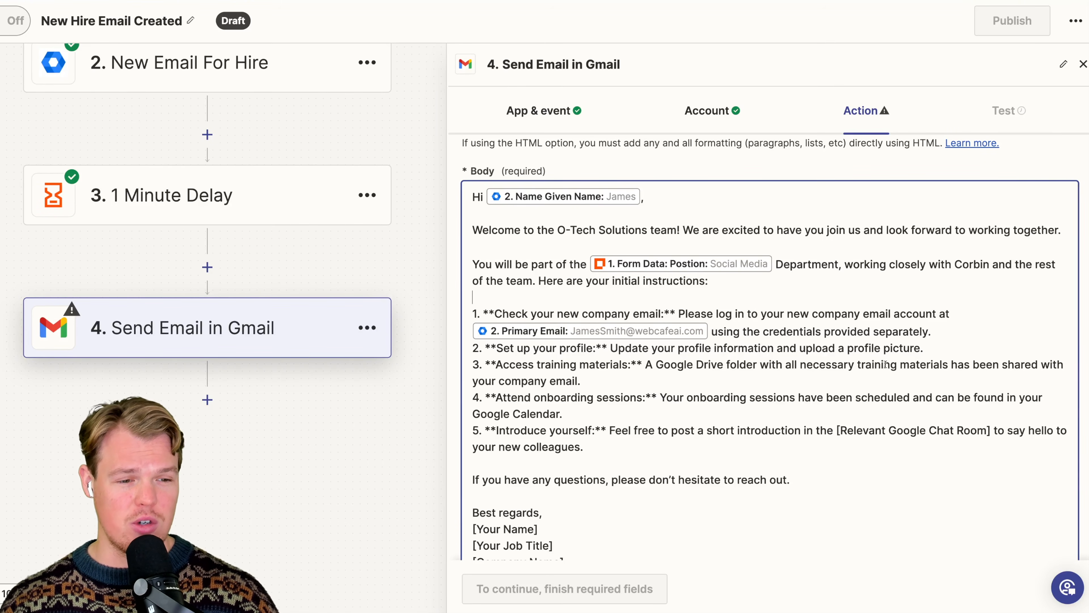
scroll(704, 377, down, 3)
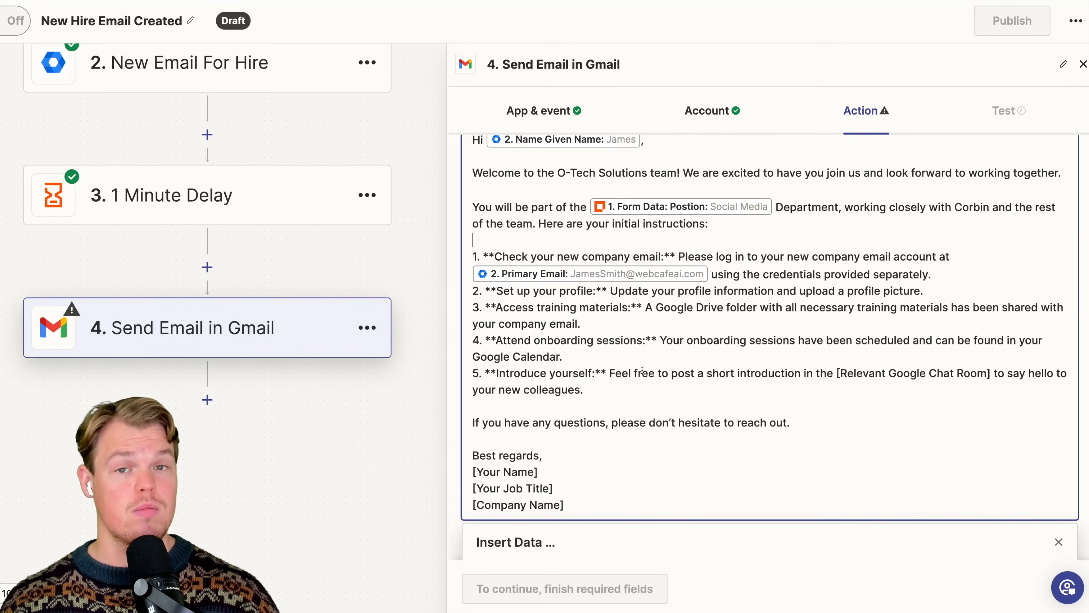
scroll(641, 370, down, 1)
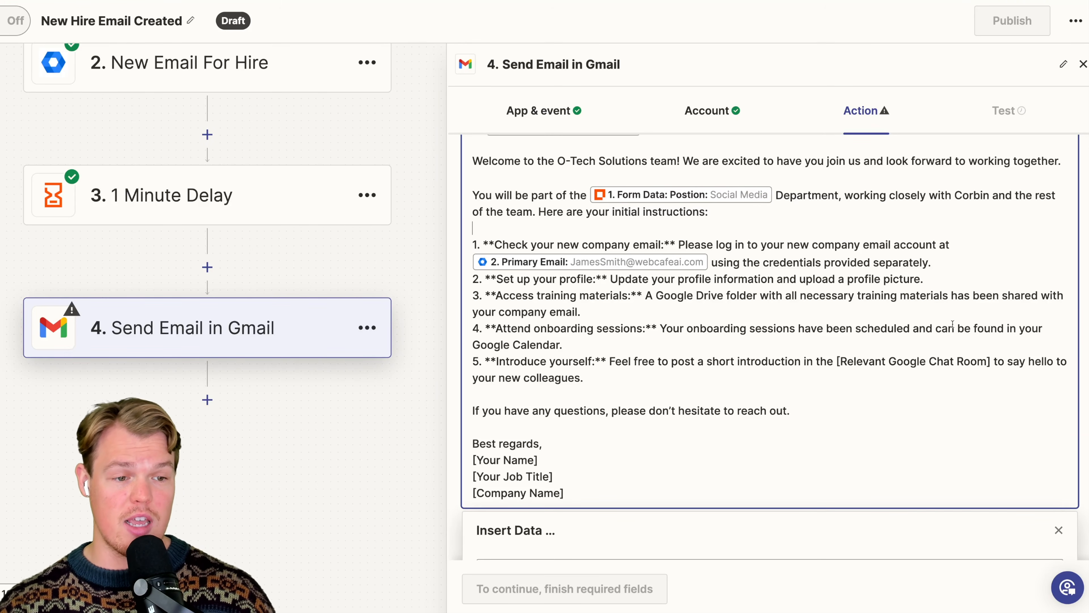
scroll(641, 335, down, 1)
scroll(641, 337, down, 1)
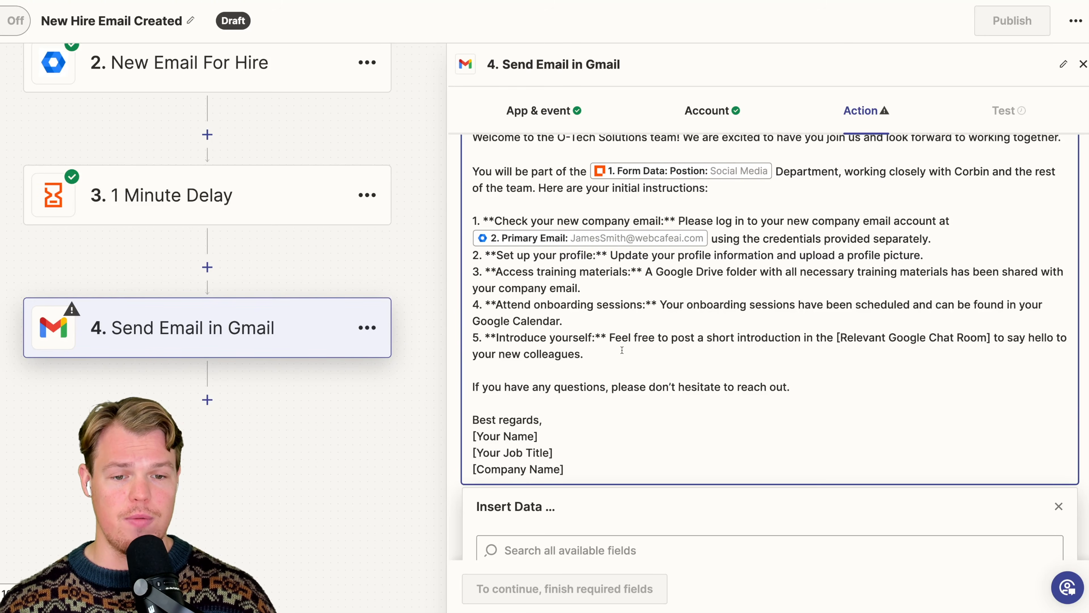
- Change the [Relevant Google Chat Room] placeholder in instruction 5 to the unbracketed text "relevant Google Chat Room"
mouse_move(837, 337)
mouse_down()
mouse_move(965, 337)
mouse_move(838, 337)
mouse_up()
click(849, 337)
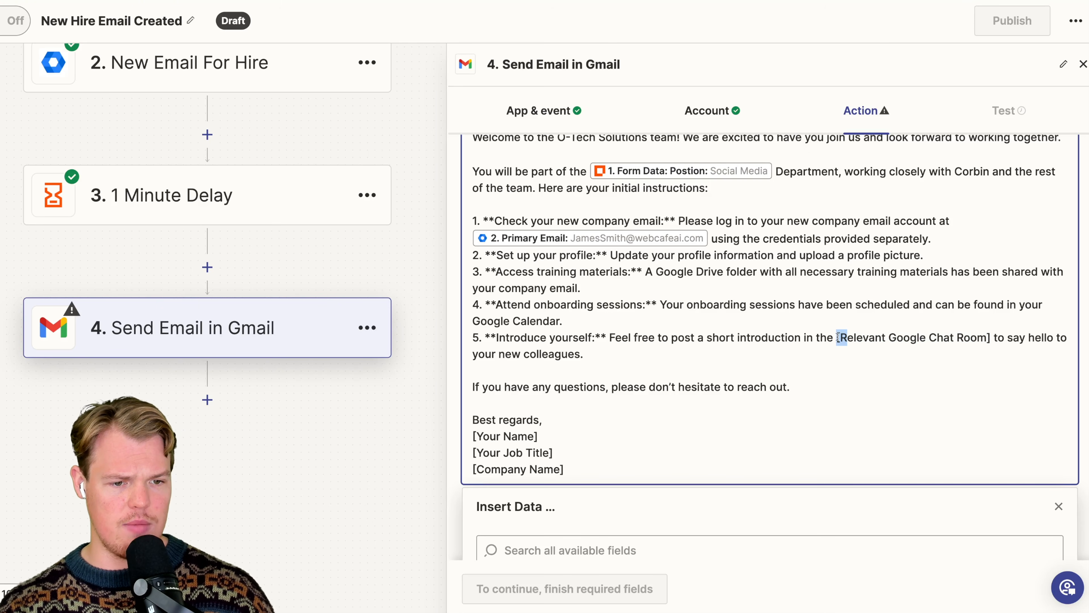
text(r)
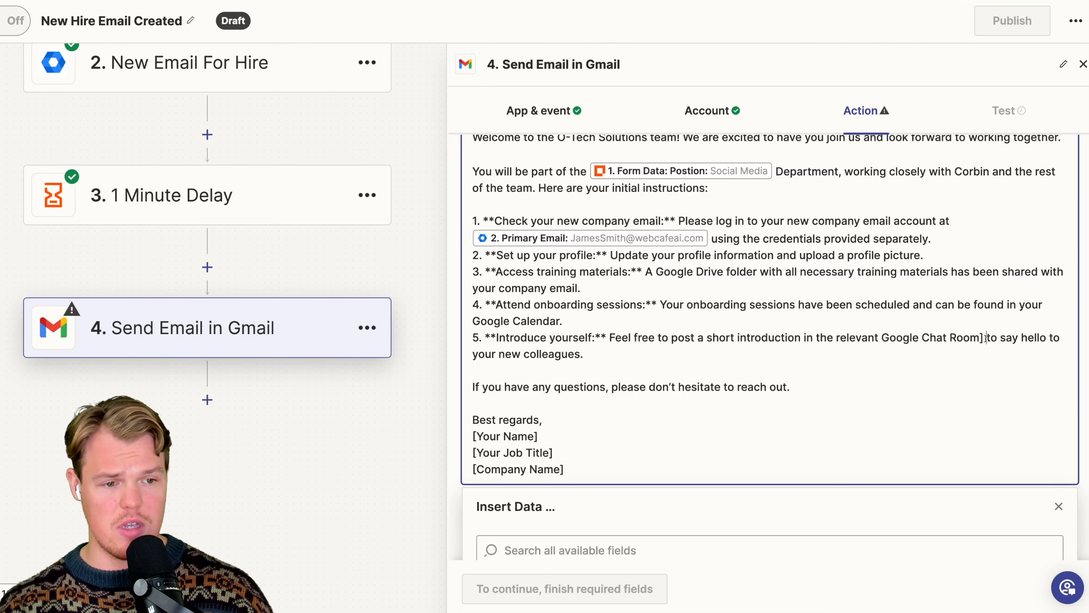
key(BackSpace)
key(BackSpace)
click(814, 362)
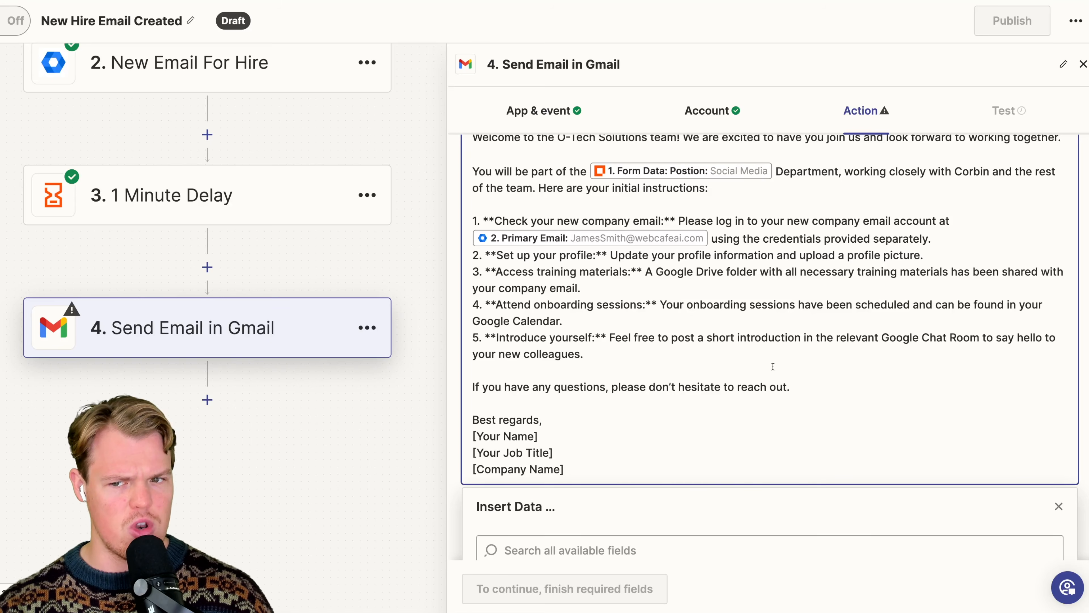
- Replace the three sign-off placeholders under "Best regards" with the sender's full name and "O-Tech Solutions" on separate lines
scroll(581, 384, down, 1)
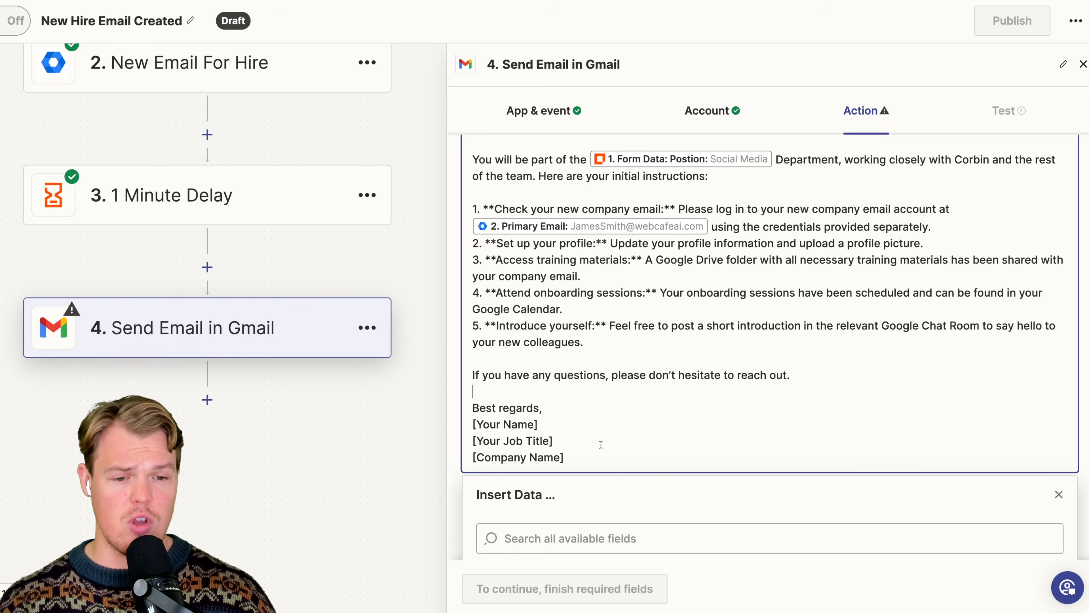
mouse_move(565, 457)
mouse_down()
mouse_move(474, 442)
mouse_move(473, 428)
mouse_up()
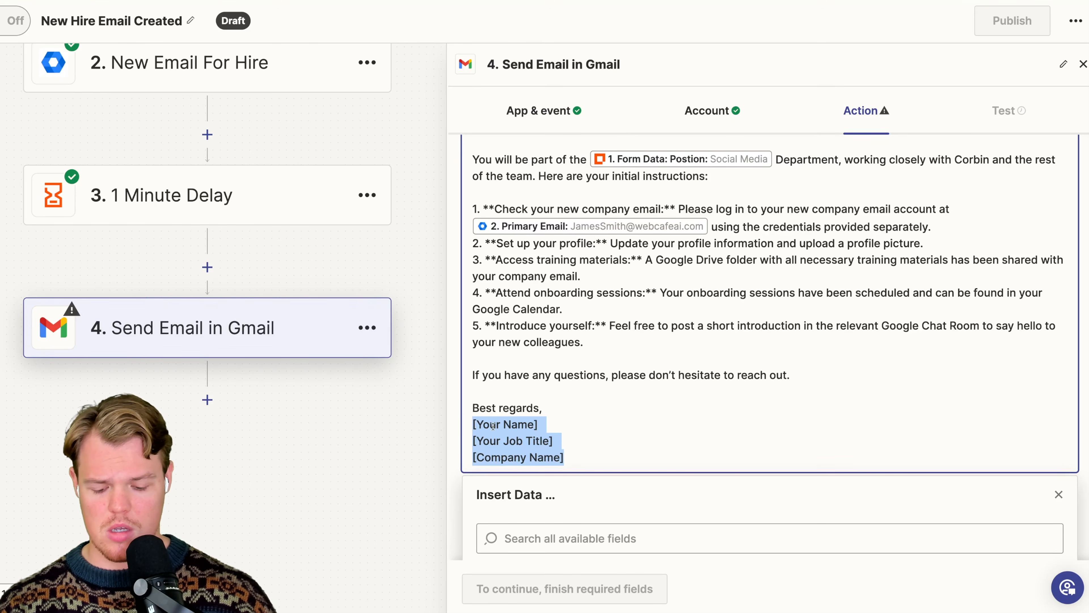
text(Corbin Brown)
key(Return)
text(O)
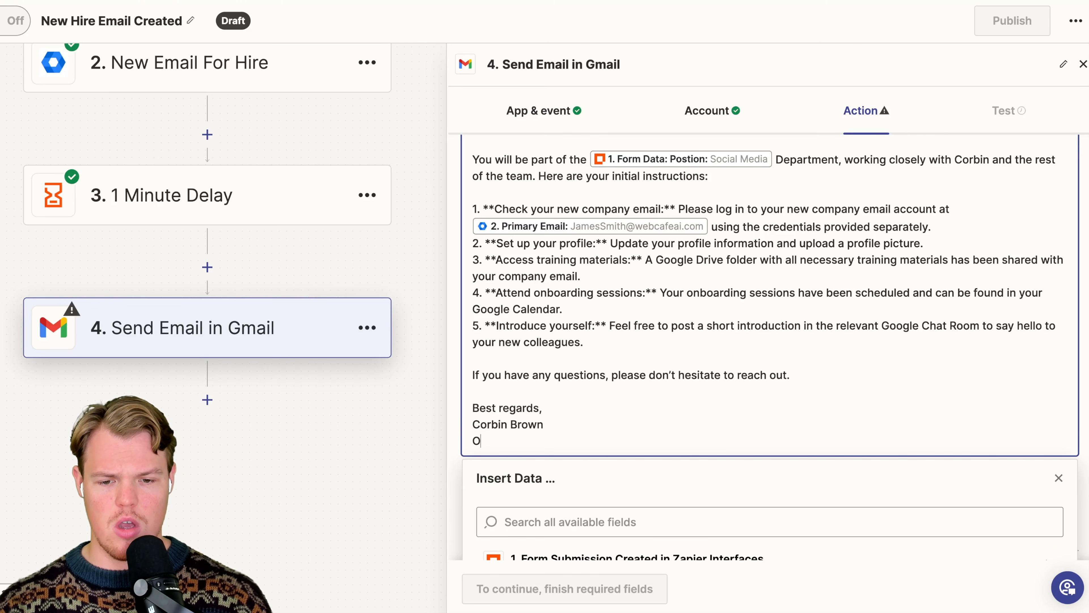
text(-Tech Solutions)
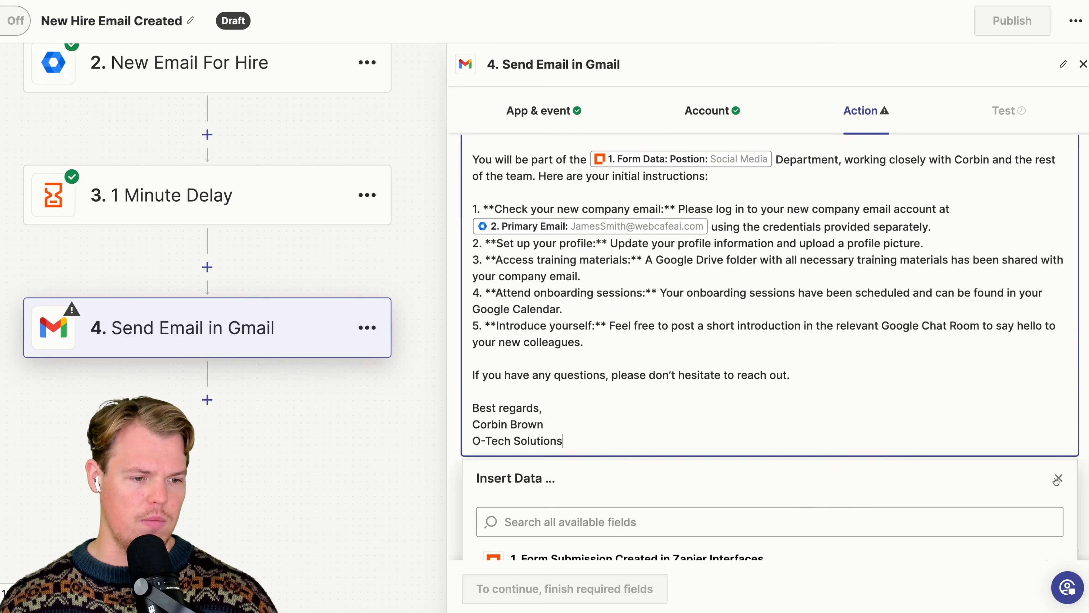
click(1057, 478)
- Set the email's signature to the company's contact address
scroll(828, 486, down, 3)
click(741, 369)
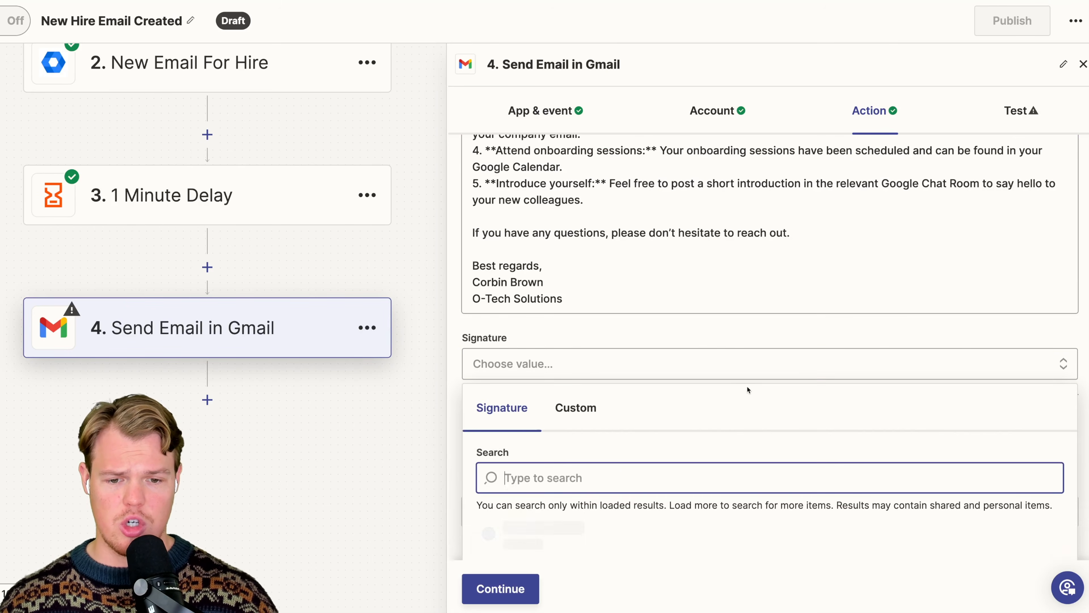
click(572, 475)
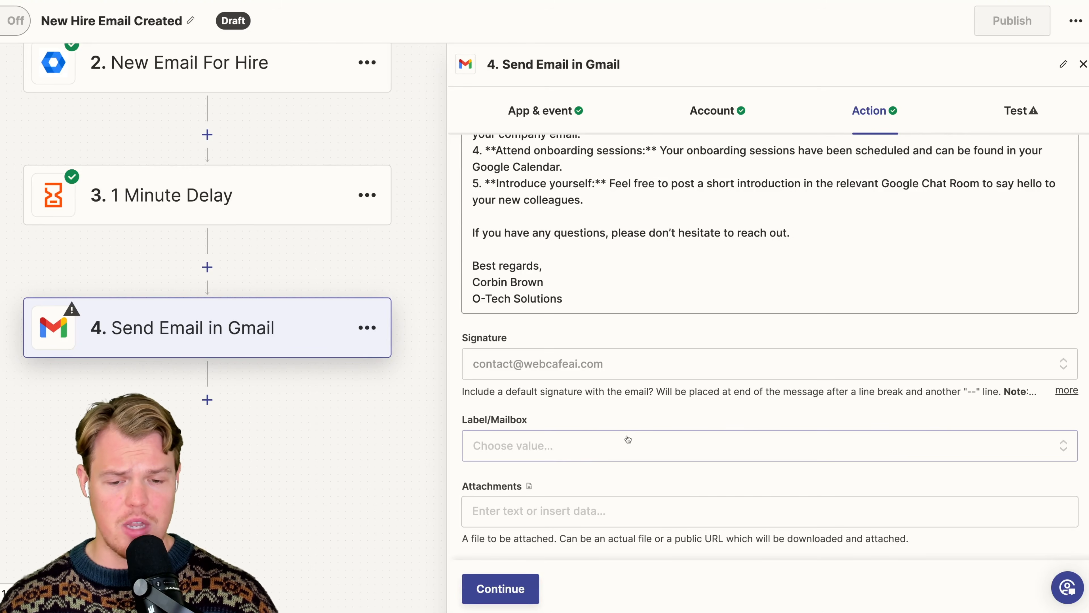
click(543, 507)
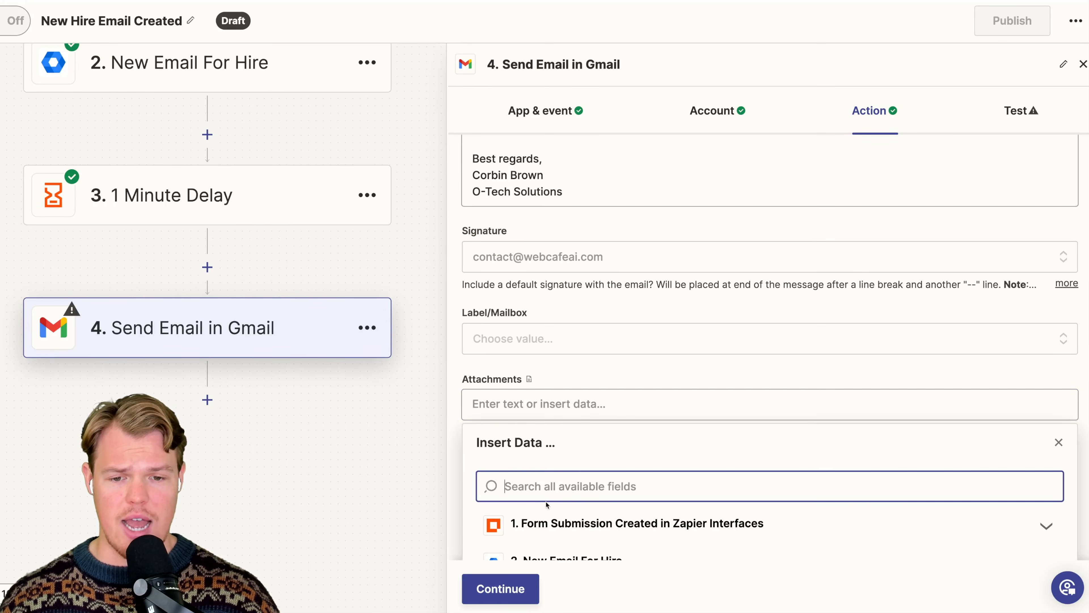
click(728, 430)
scroll(686, 454, down, 1)
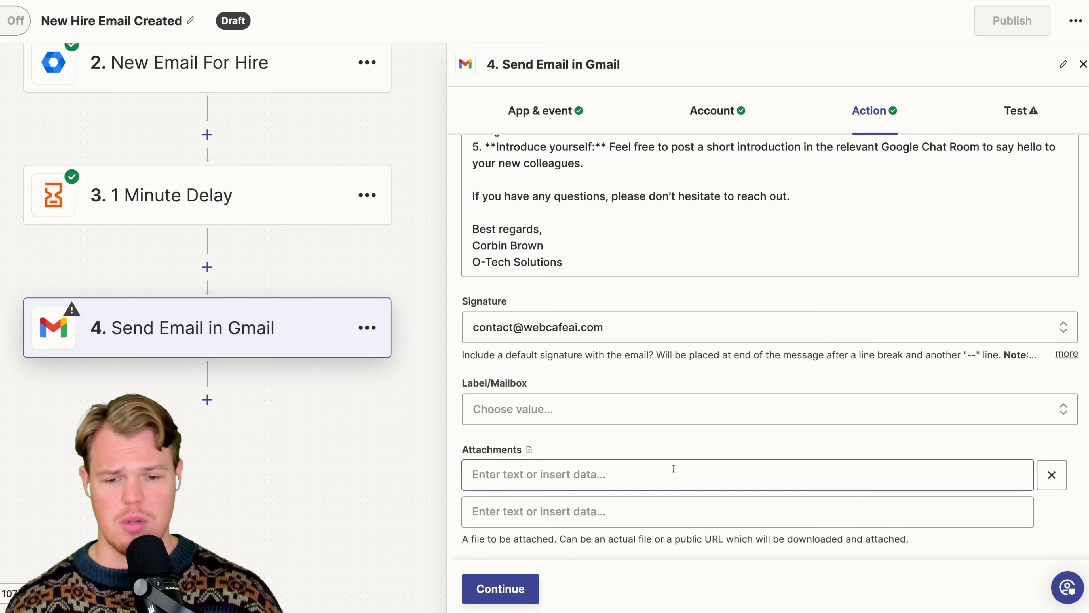
click(1051, 475)
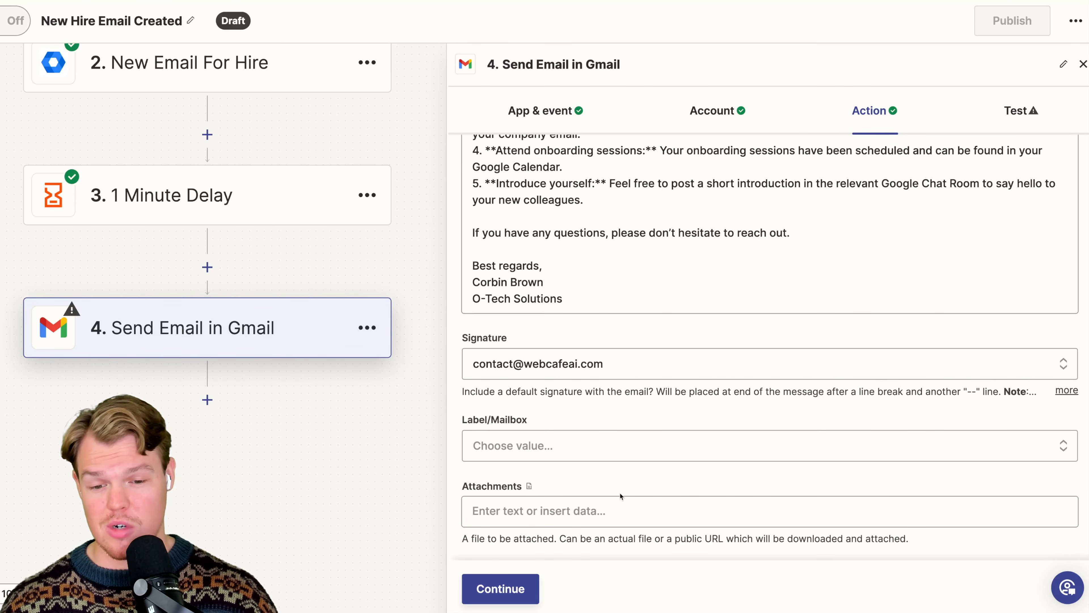
- Check the Gmail action's fields from the recipient down and continue to the step's test
scroll(710, 473, up, 5)
scroll(710, 473, up, 10)
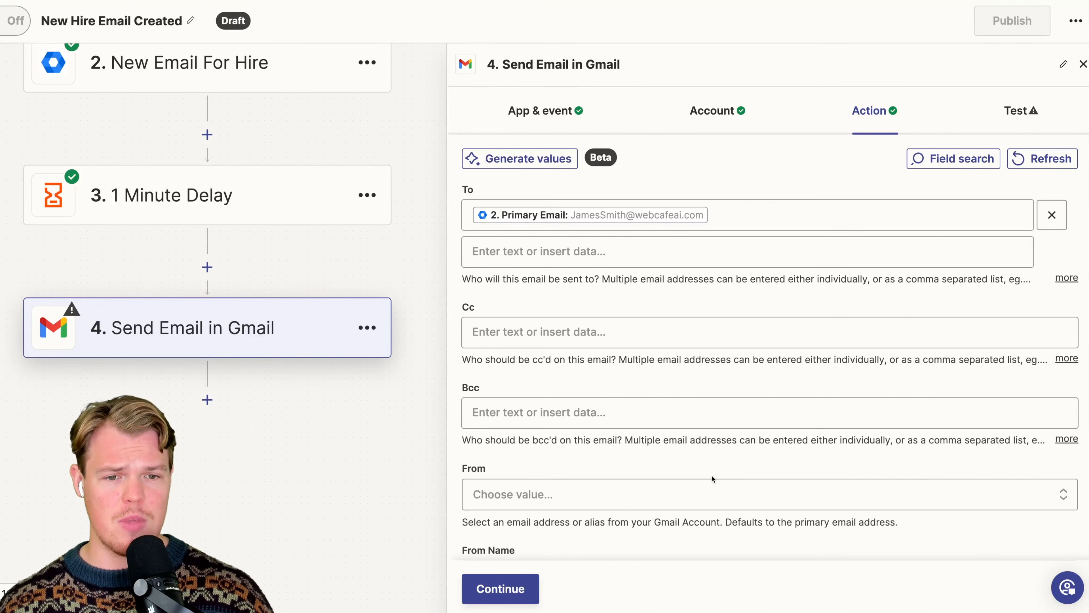
scroll(711, 479, down, 15)
click(532, 596)
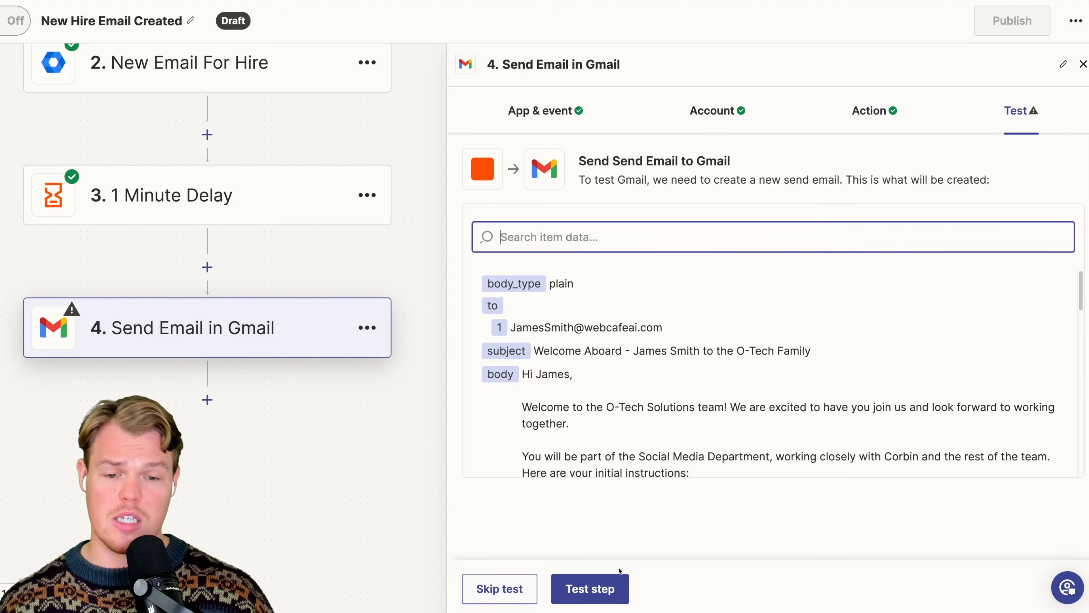
- Run the Gmail step's test, and sign in to the new hire's Google account with a newly set account password
click(613, 590)
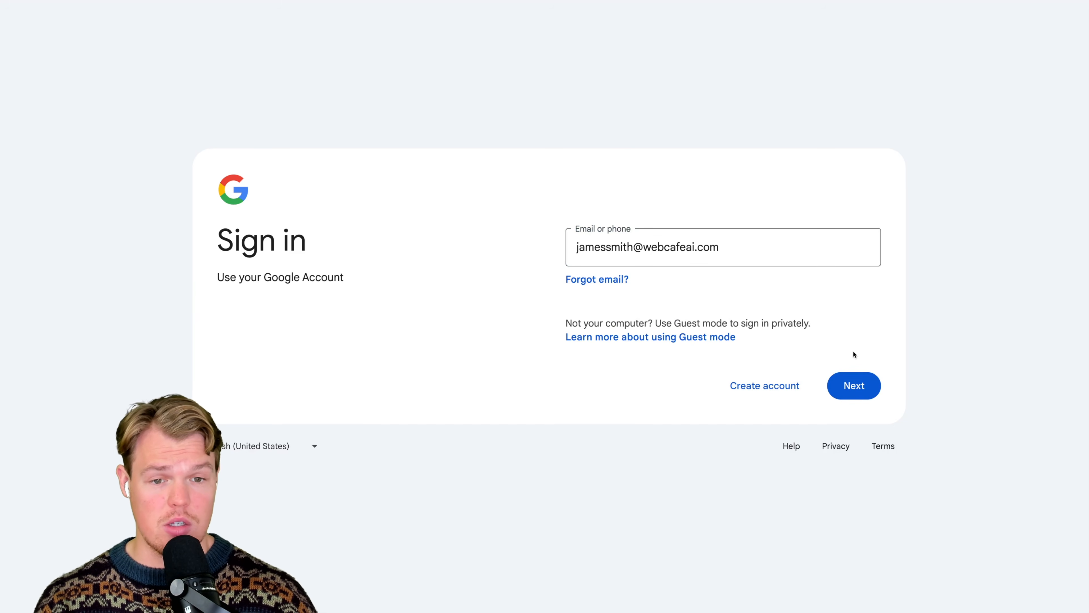
click(853, 385)
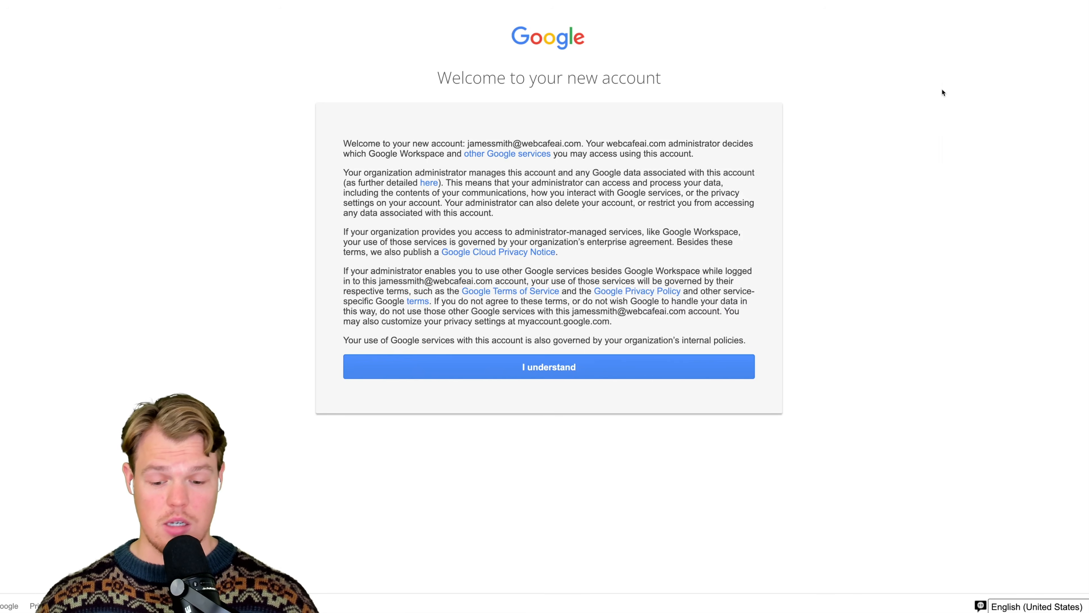
click(655, 367)
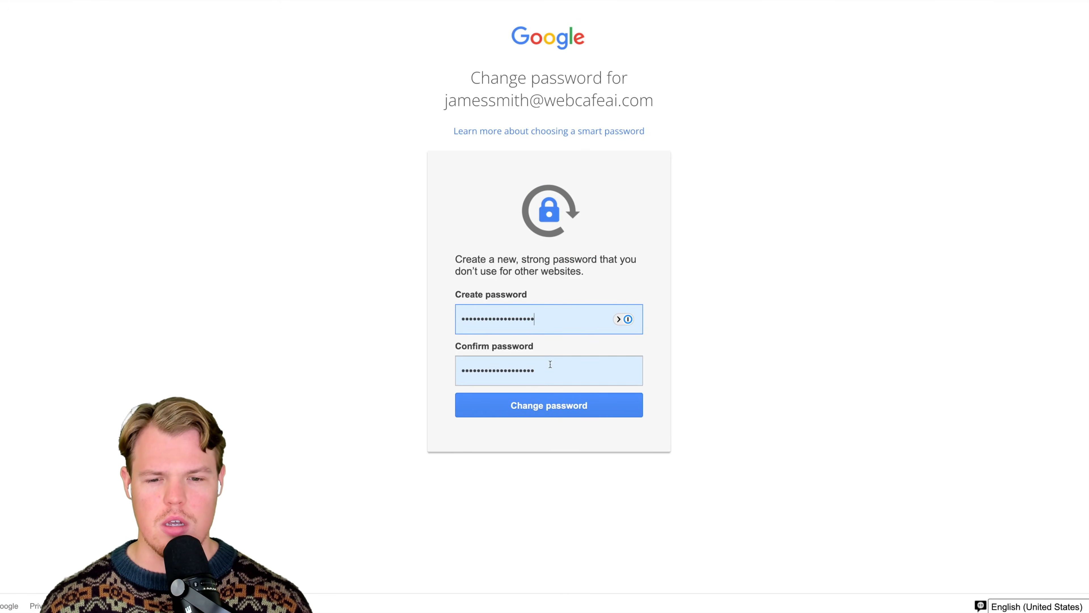
click(555, 407)
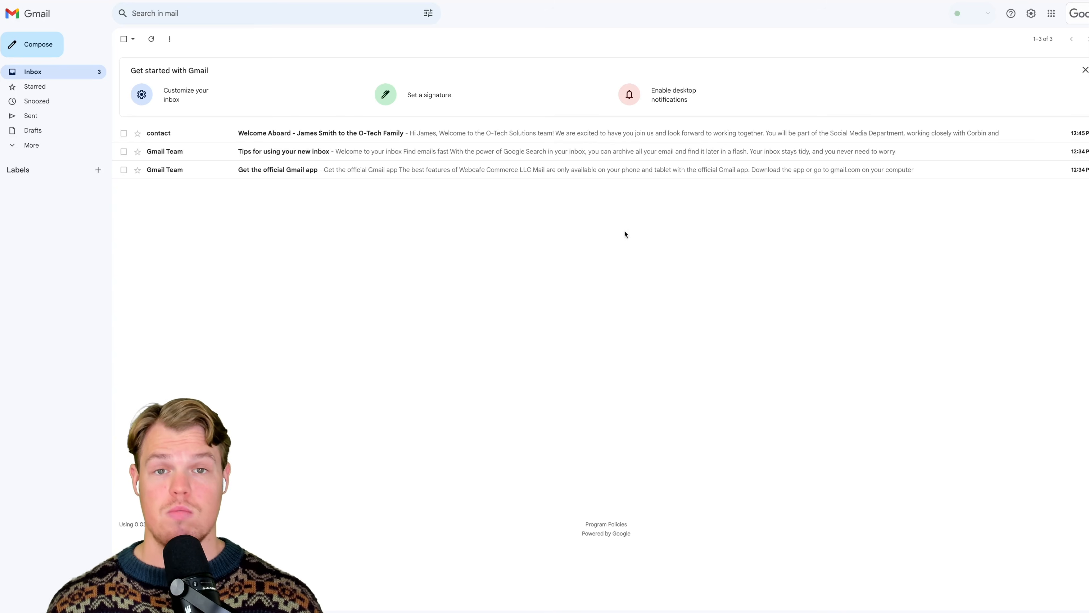
- Open the "Welcome Aboard" email in the new hire's Gmail inbox and read it through to the signature
key(ctrl+plus)
key(ctrl+plus)
key(ctrl+plus)
key(ctrl+plus)
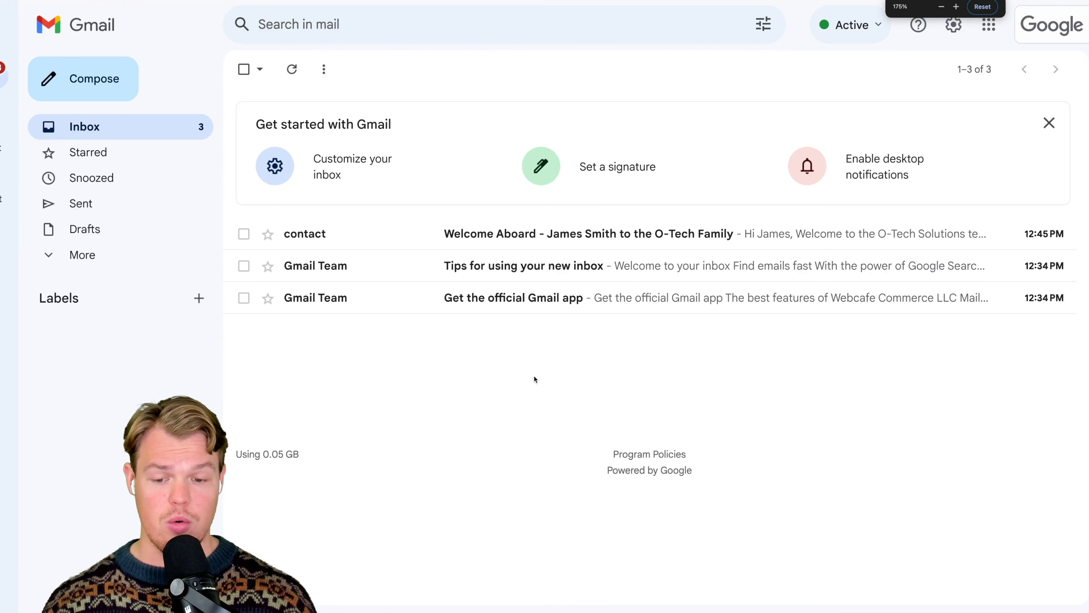
click(599, 233)
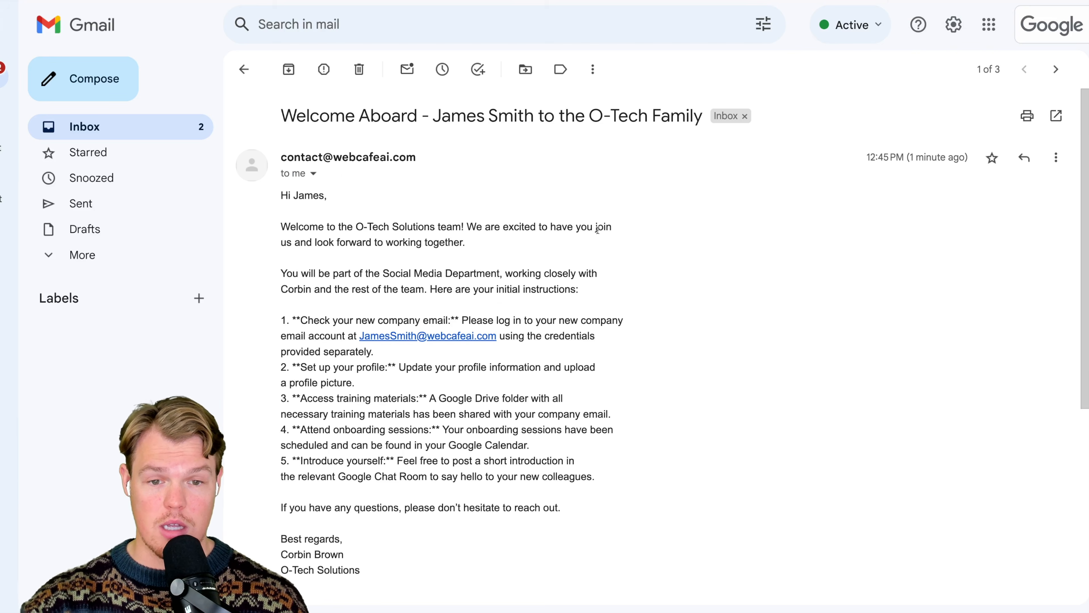
scroll(635, 294, down, 3)
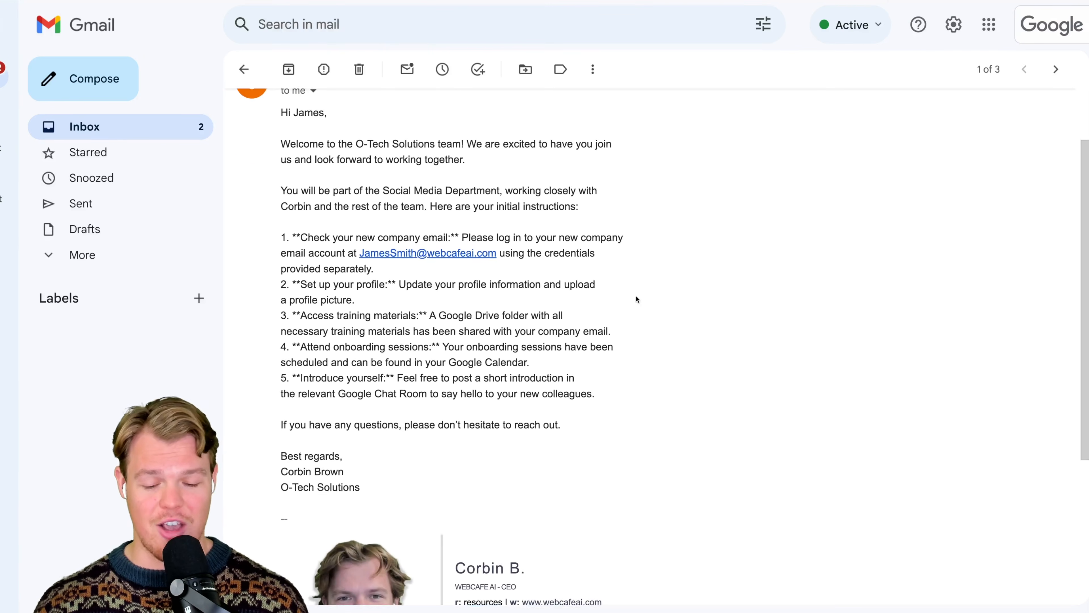
scroll(637, 299, up, 2)
key(ctrl+minus)
key(ctrl+minus)
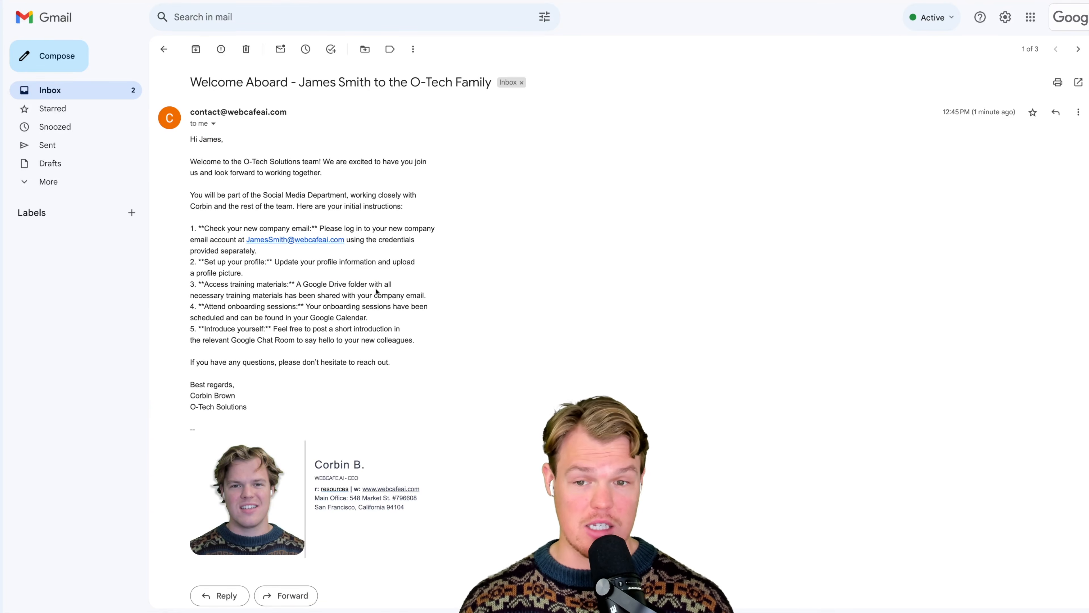
key(ctrl+plus)
key(ctrl+plus)
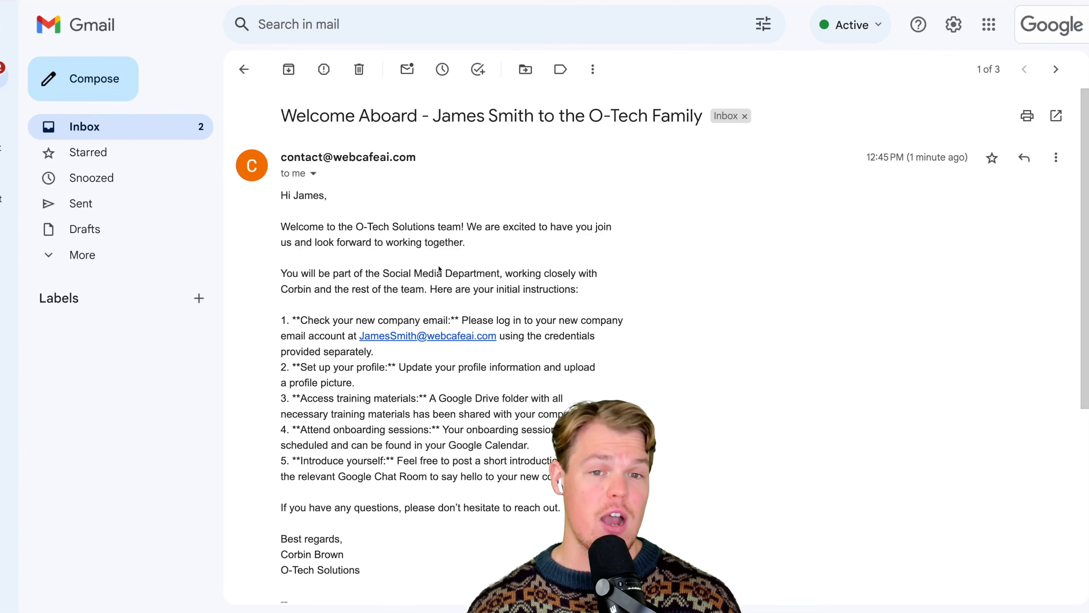
scroll(439, 268, down, 5)
scroll(439, 269, up, 5)
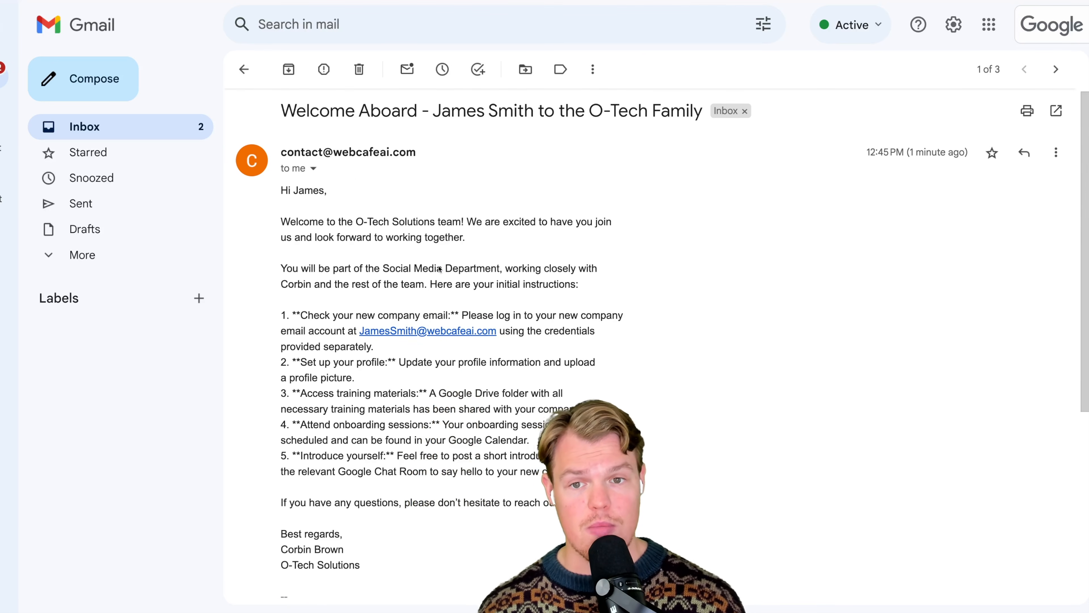
- Check the welcome email's personalised details: the new hire's name in the subject, the company name and the department
drag(431, 112, 535, 112)
click(442, 196)
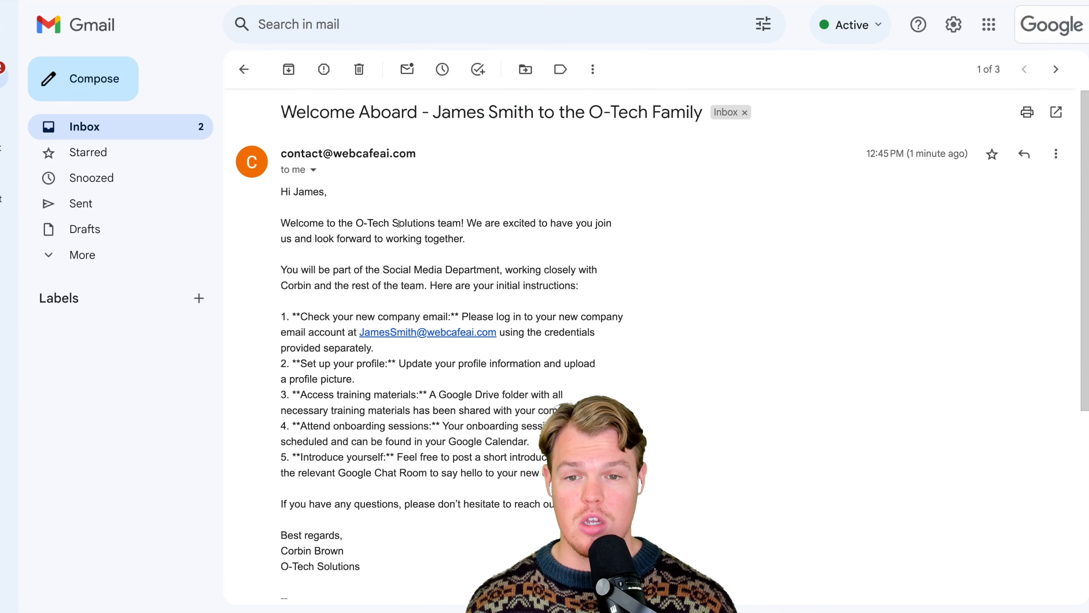
drag(353, 222, 492, 223)
drag(383, 270, 533, 272)
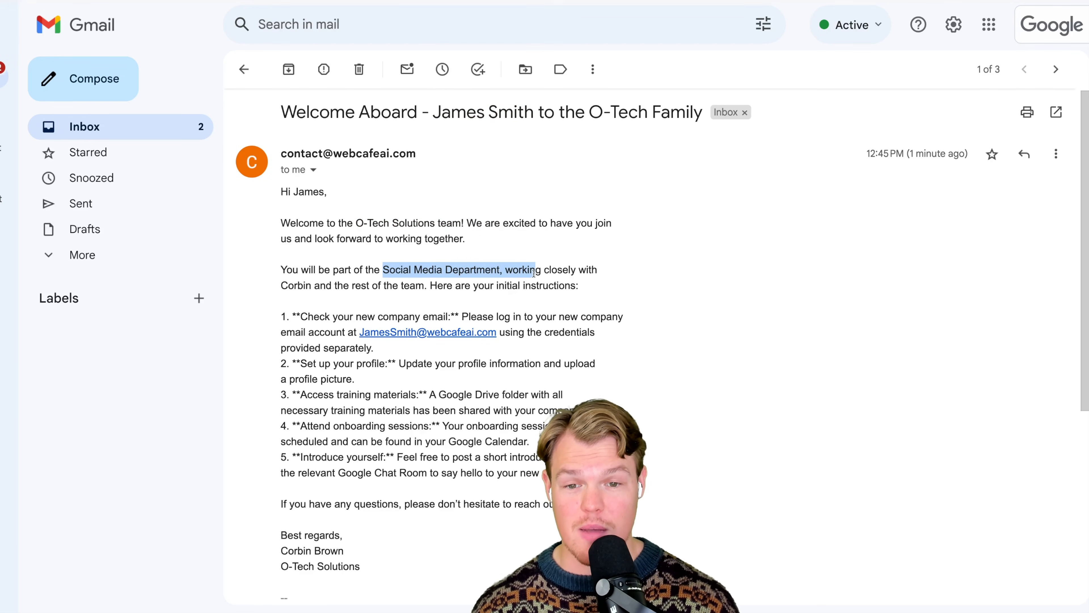
click(533, 300)
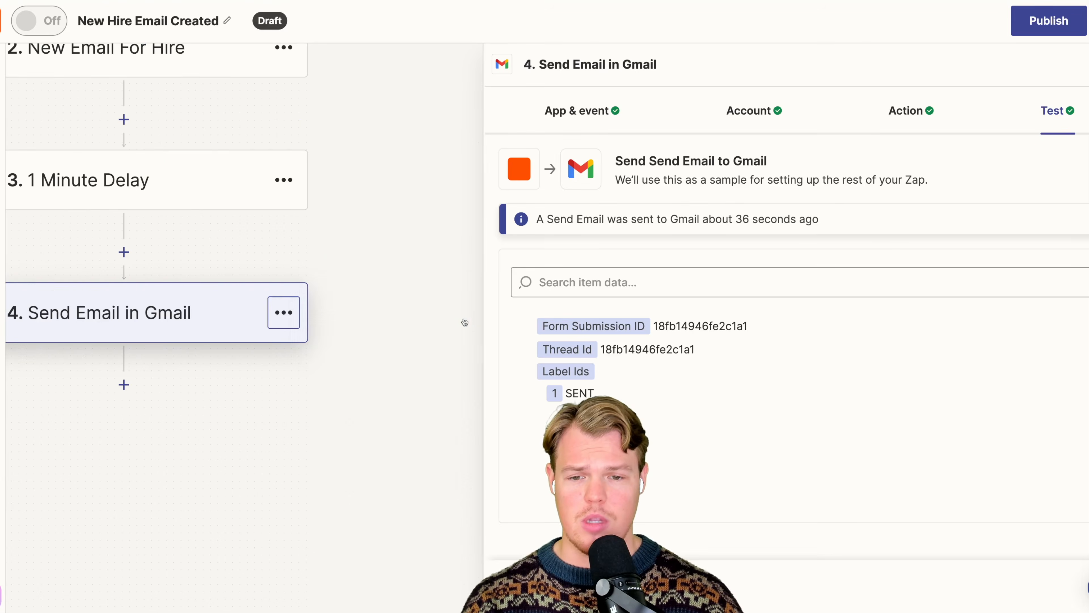
- In Zapier, rename step 4, the Gmail action, as "Welcome Email"
click(283, 312)
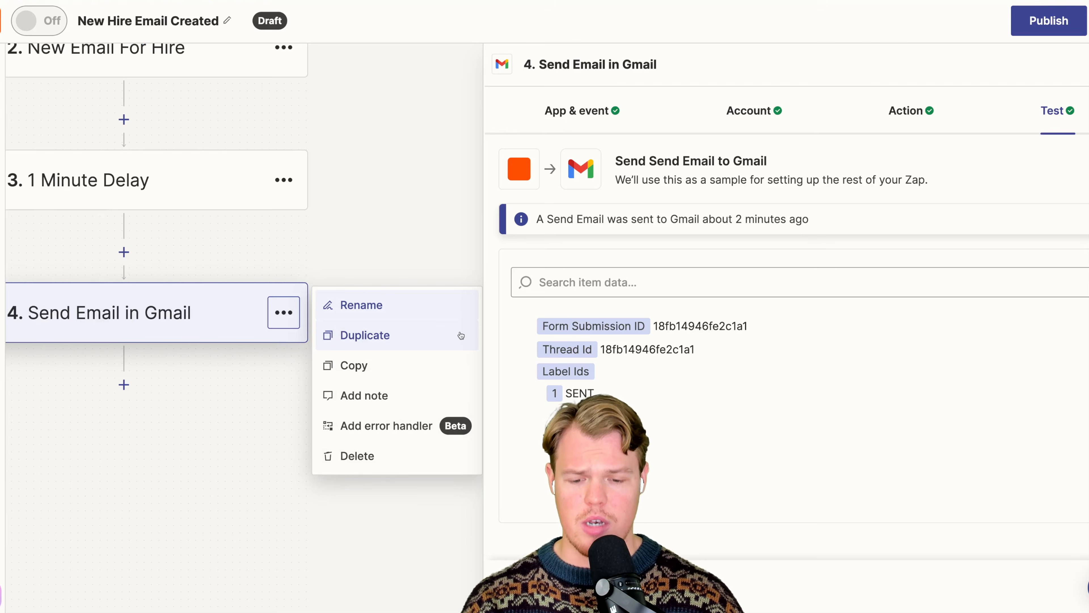
click(409, 305)
text(Welcome)
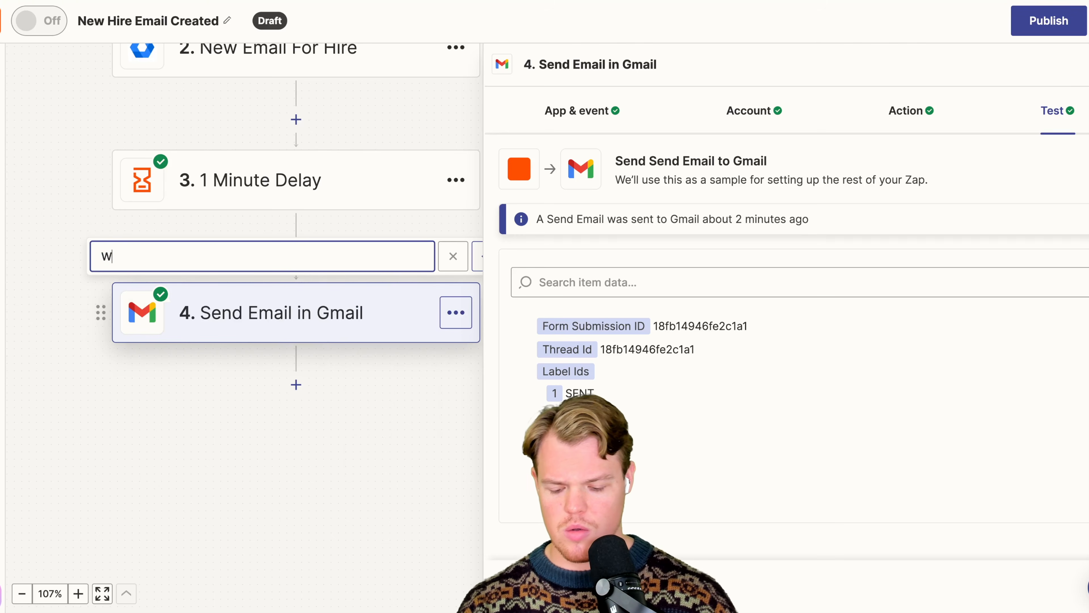
text(lcome Emai)
key(Return)
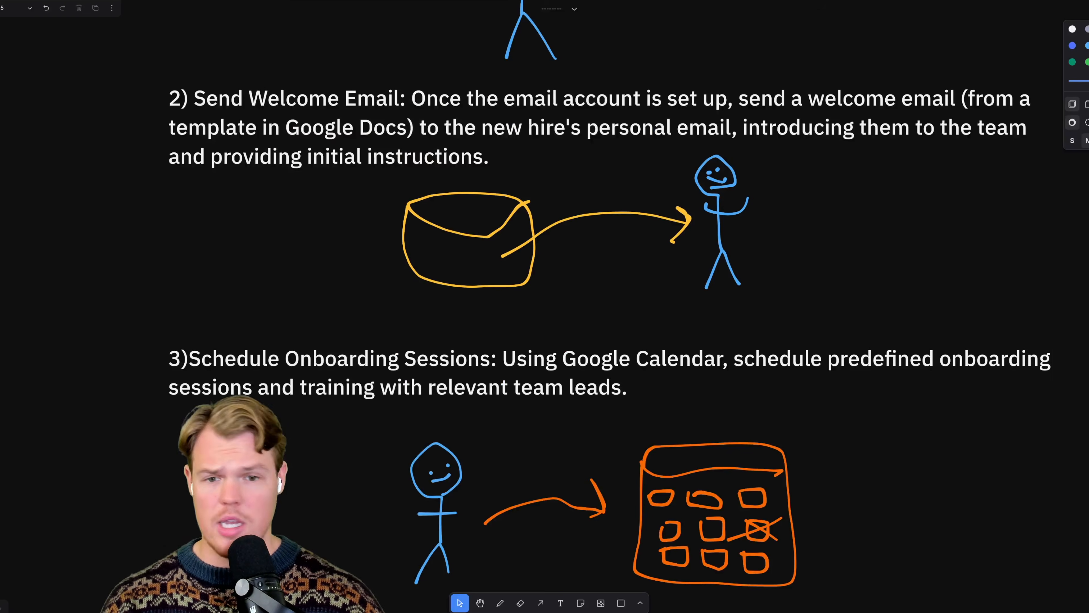
- On the onboarding plan whiteboard, cross out item 2, "Send Welcome Email", with two crossing red freehand strokes
click(500, 602)
mouse_move(195, 68)
mouse_down()
mouse_move(881, 159)
mouse_move(966, 186)
mouse_up()
drag(274, 185, 778, 71)
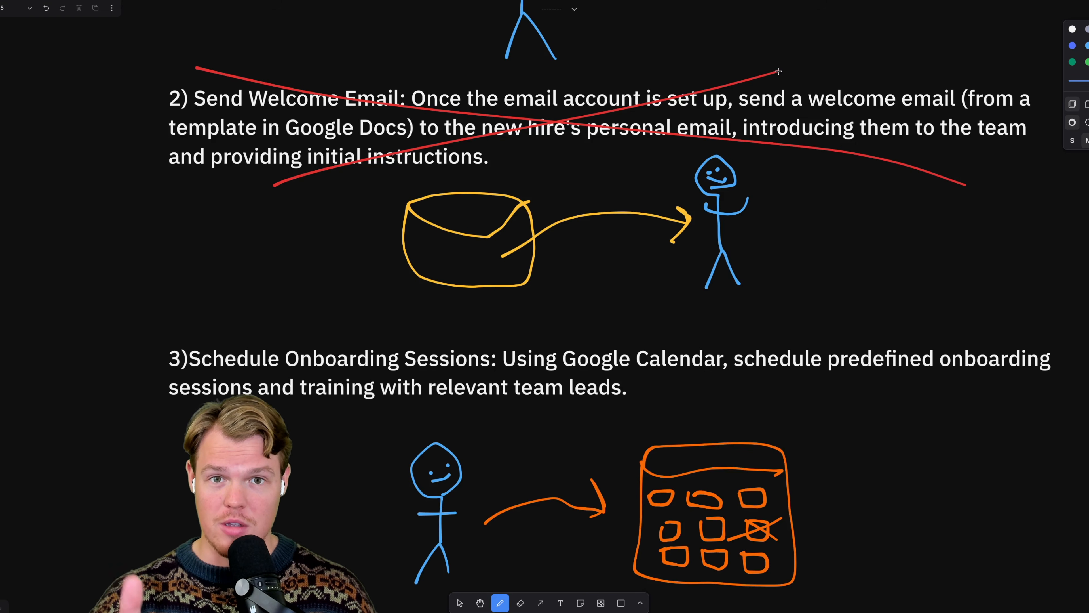
scroll(779, 71, down, 5)
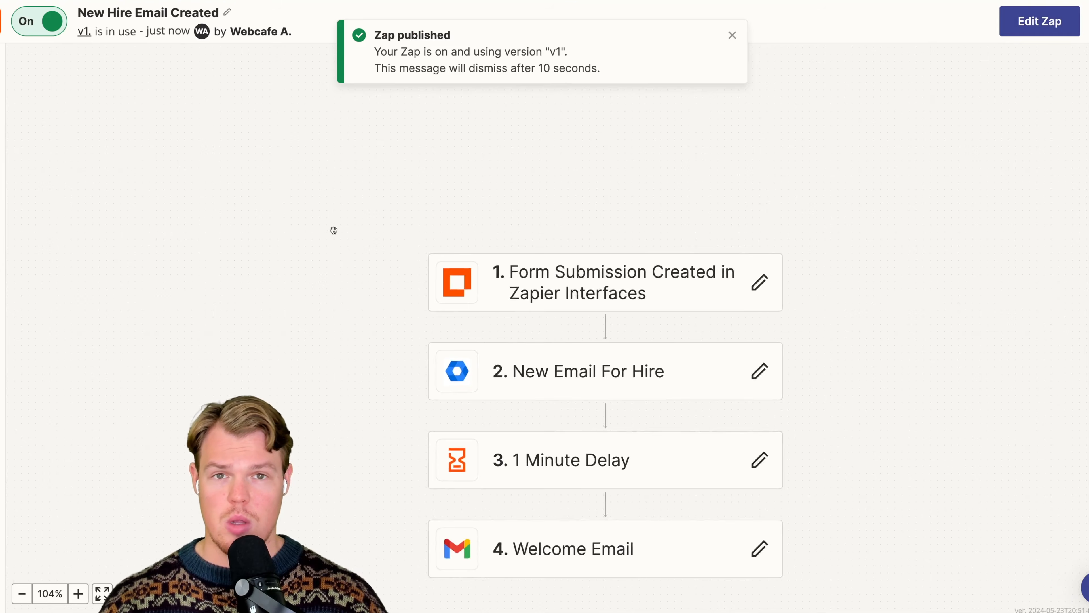
scroll(334, 228, up, 3)
- Back in Zapier, rename the Zap as "New Hire Workflow"
drag(334, 228, 277, 129)
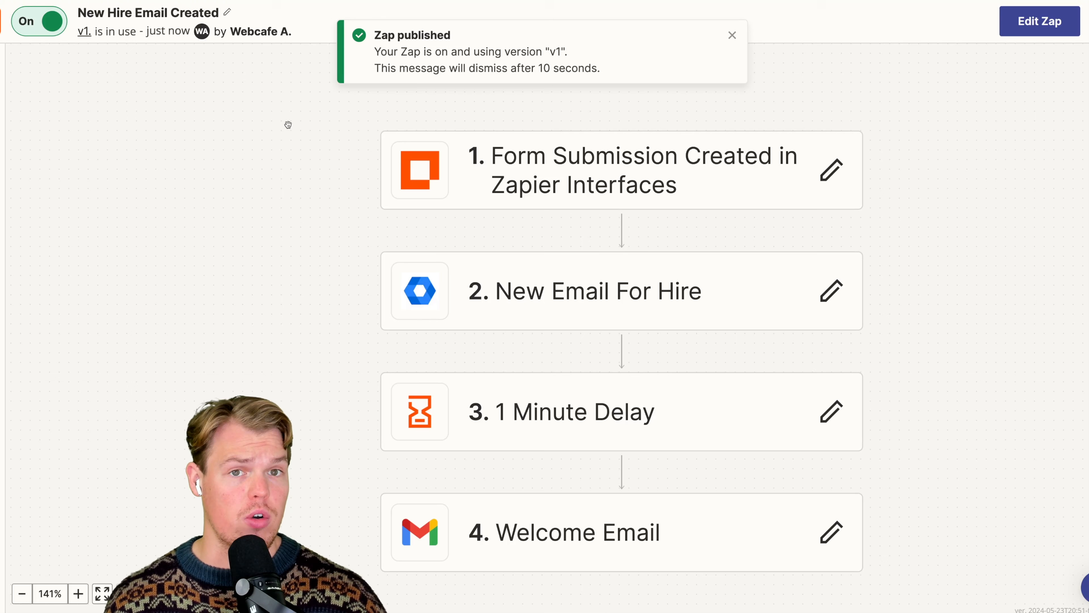
click(224, 14)
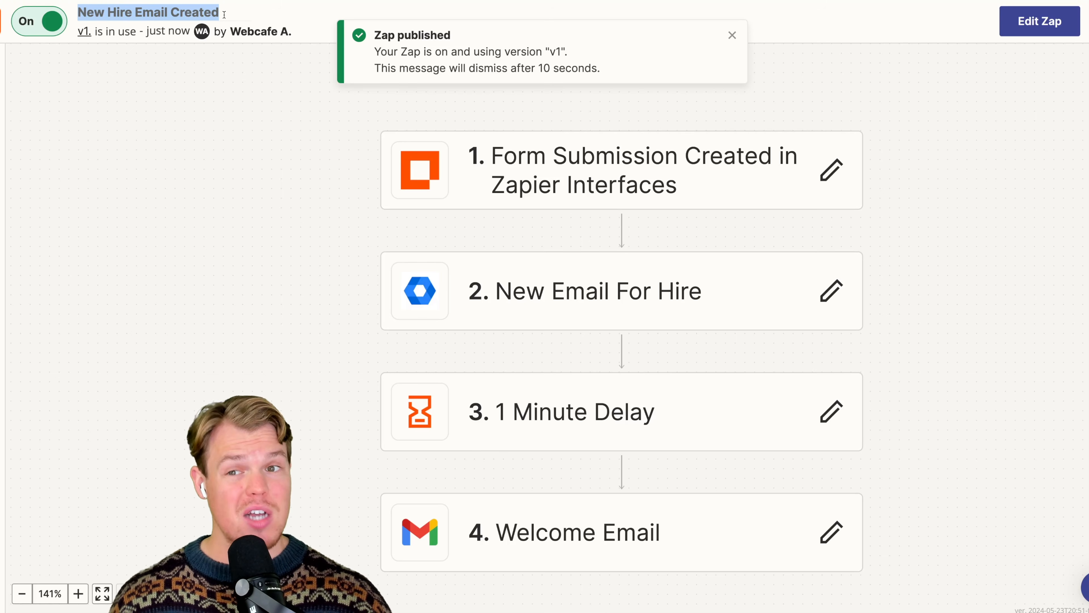
double_click(199, 12)
key(BackSpace)
key(BackSpace)
key(BackSpace)
key(BackSpace)
key(BackSpace)
key(BackSpace)
key(BackSpace)
text(Workflow)
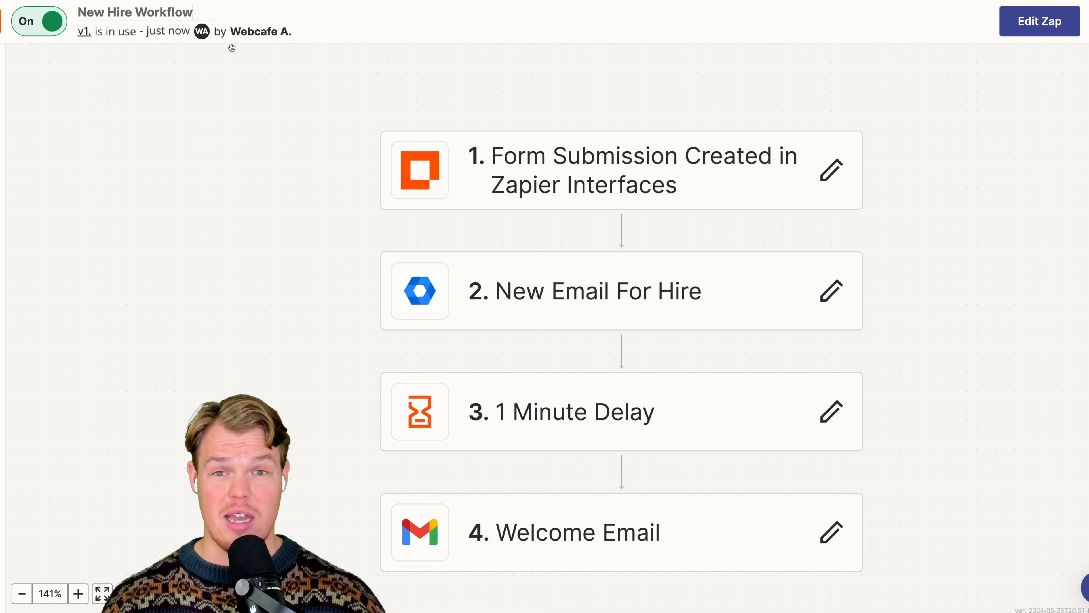
click(243, 85)
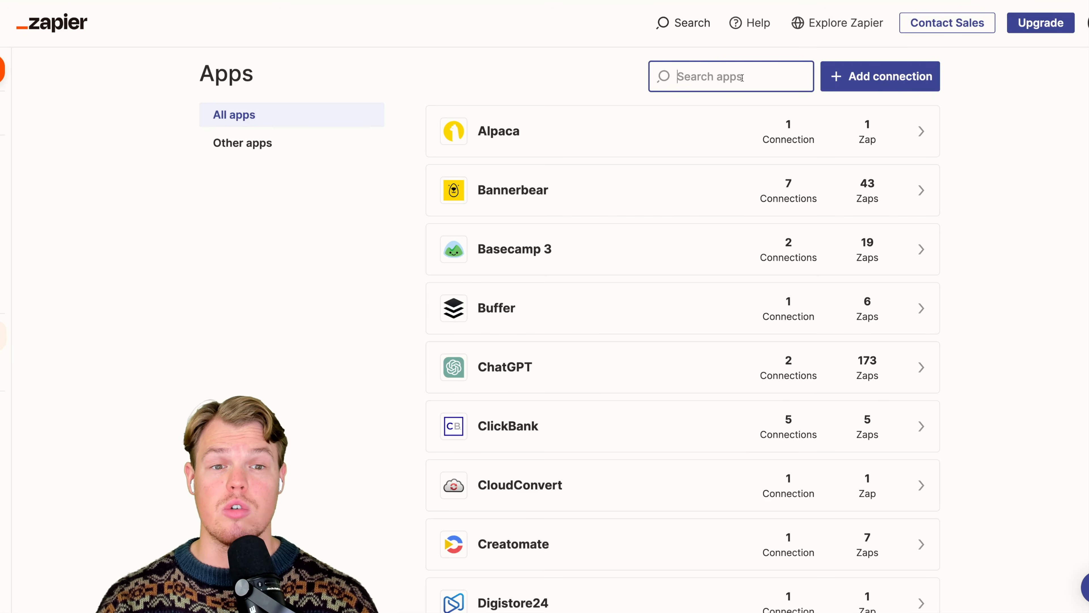
- Find Google Calendar among Zapier's app connections and add a connection for the company's contact account, allowing Zapier calendar access
text(calendar)
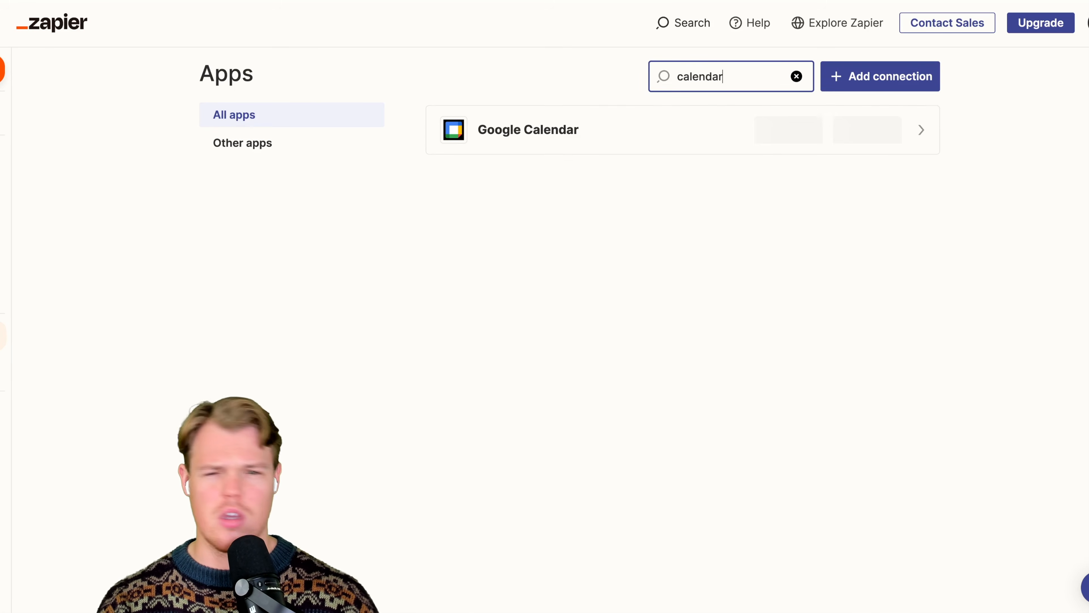
click(765, 134)
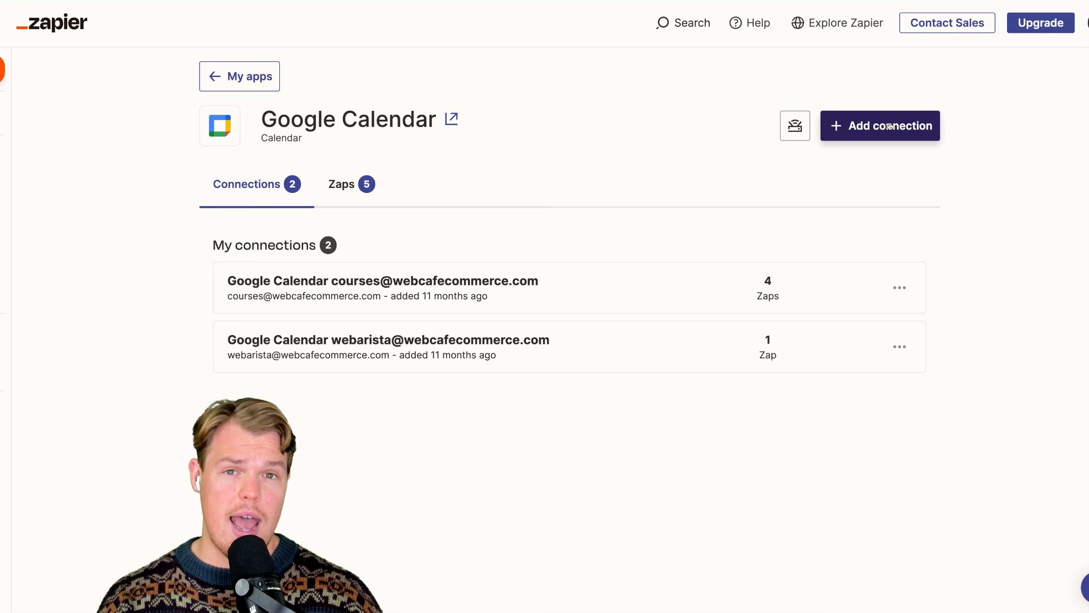
click(889, 125)
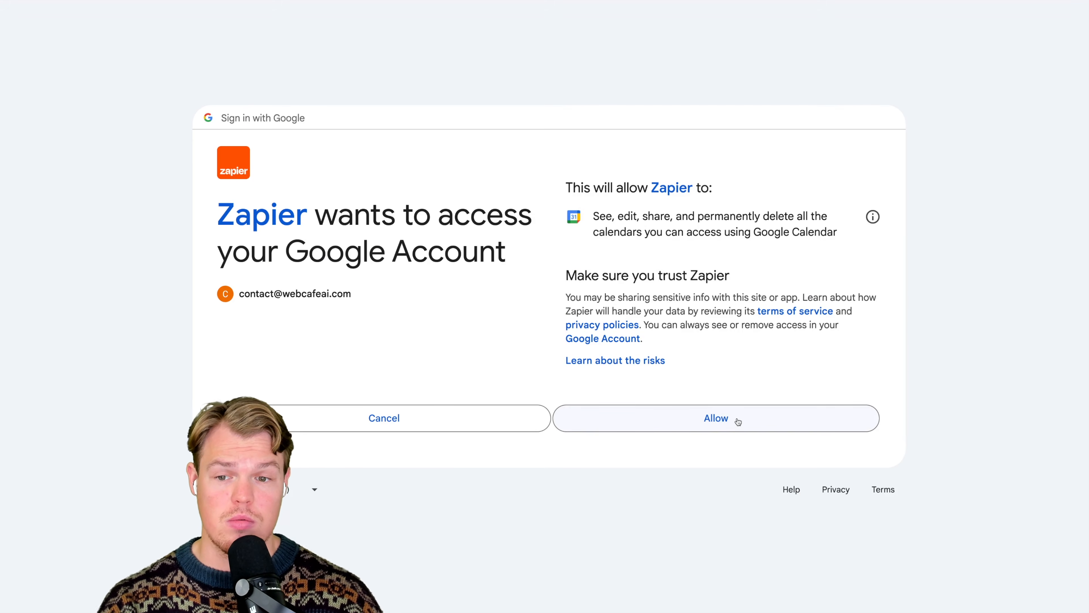
click(738, 420)
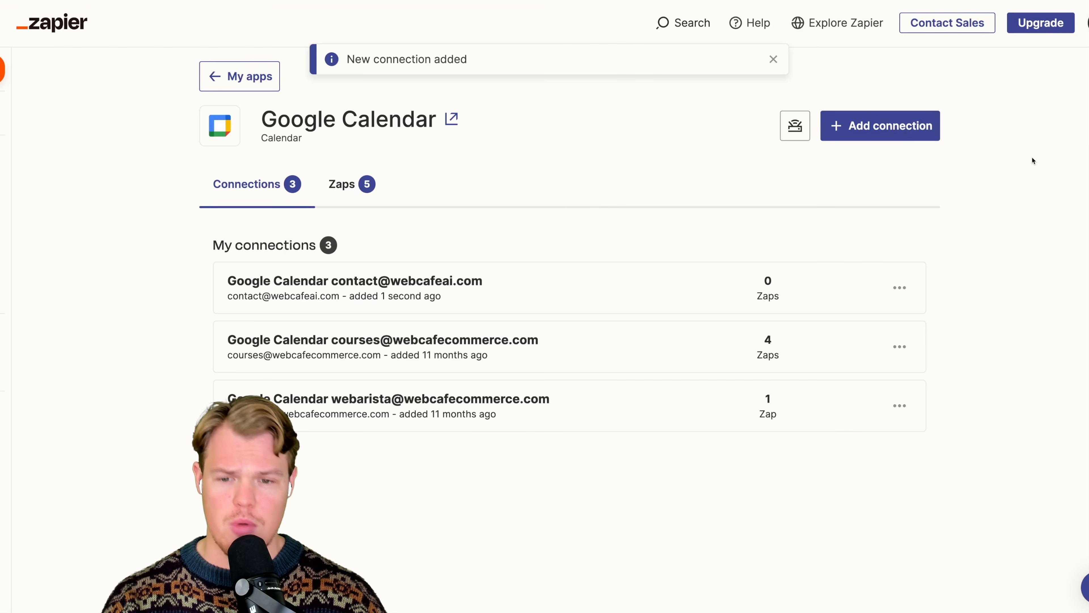
scroll(1033, 161, down, 3)
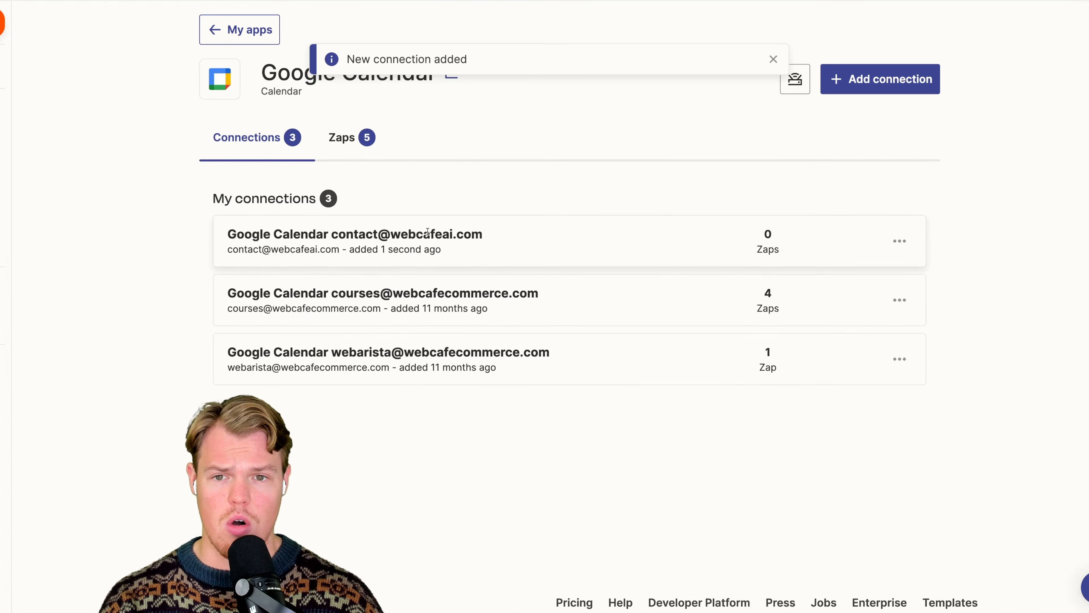
scroll(441, 234, up, 1)
scroll(479, 223, up, 1)
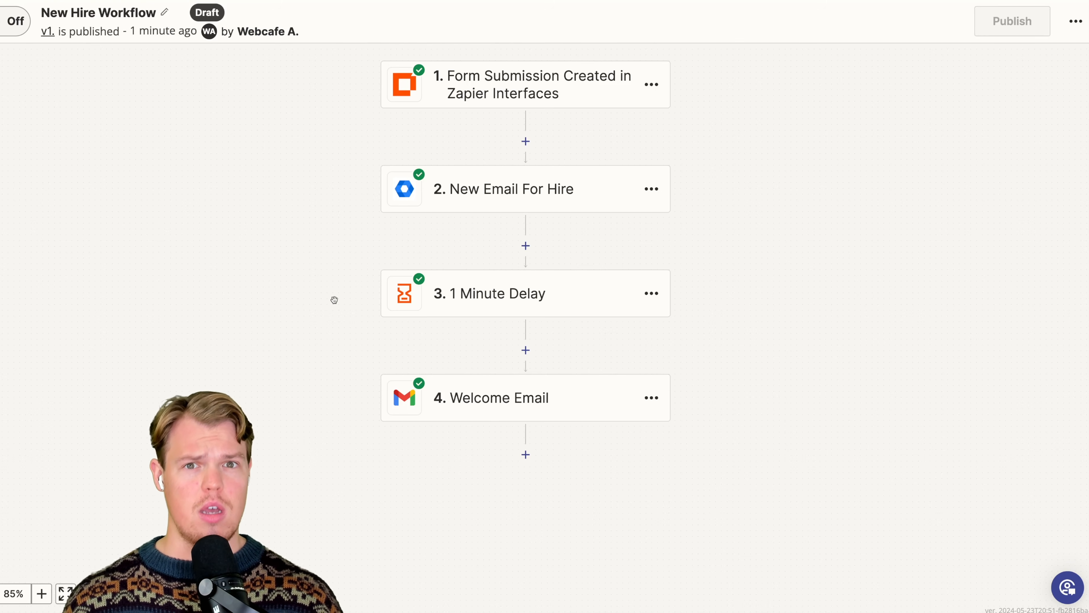
- Add a Google Calendar action after the Welcome Email step in the New Hire Workflow Zap
scroll(334, 299, down, 2)
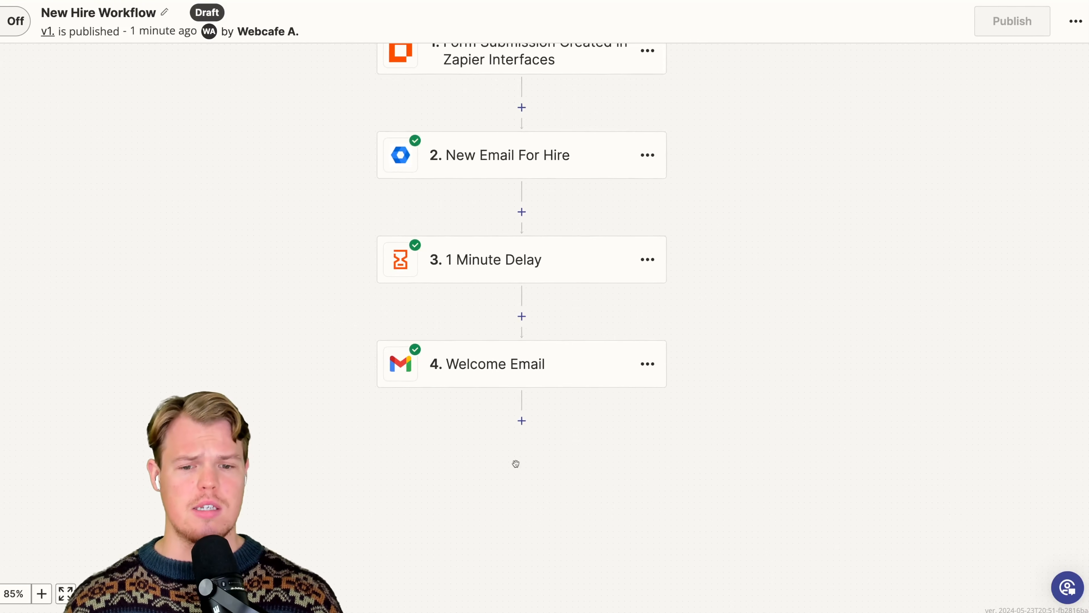
click(523, 422)
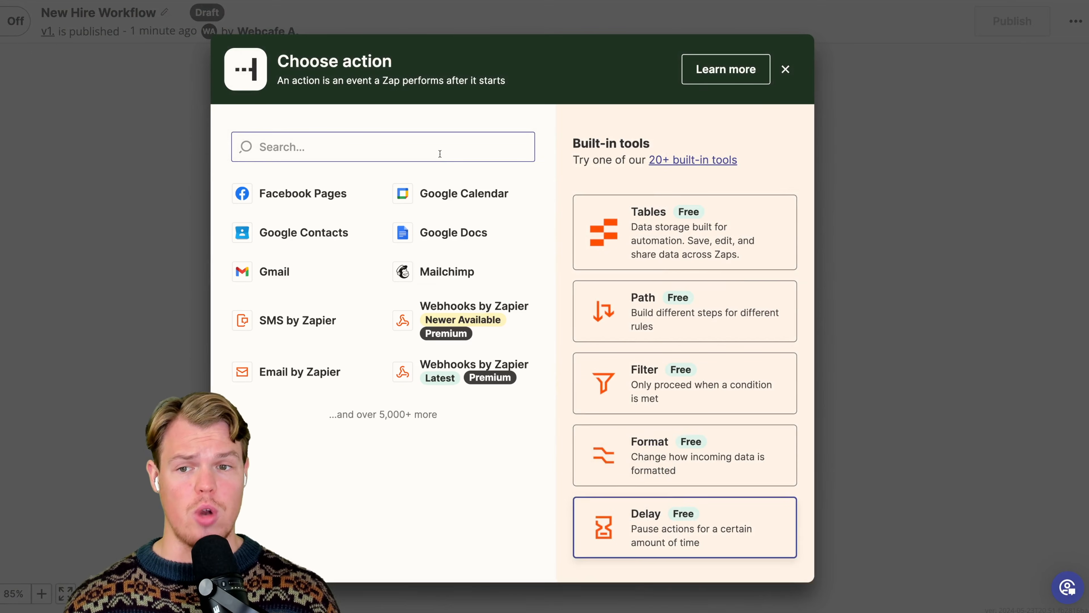
text(calend)
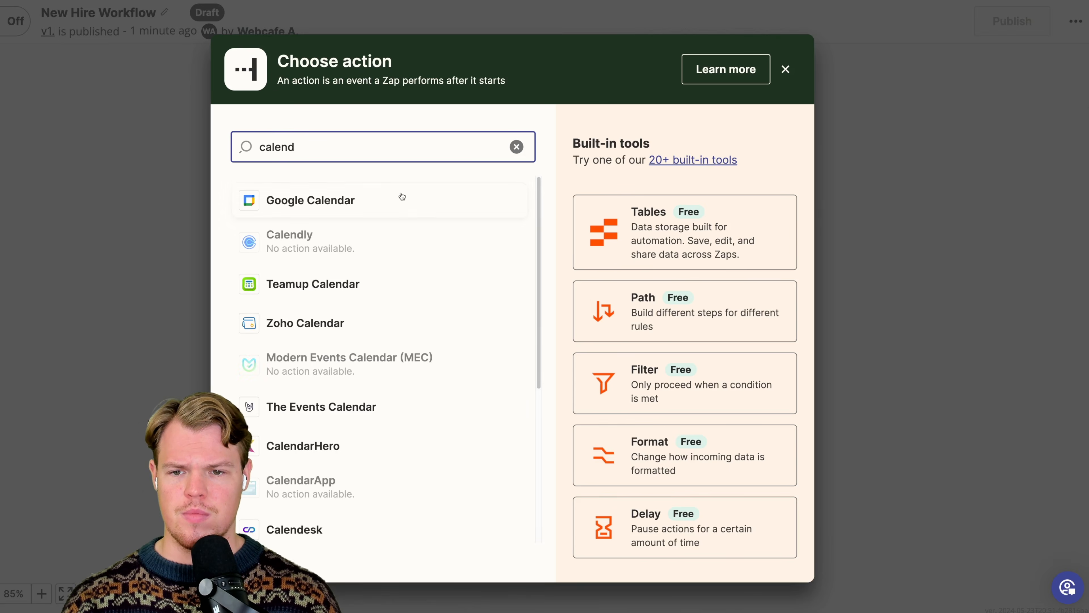
click(402, 200)
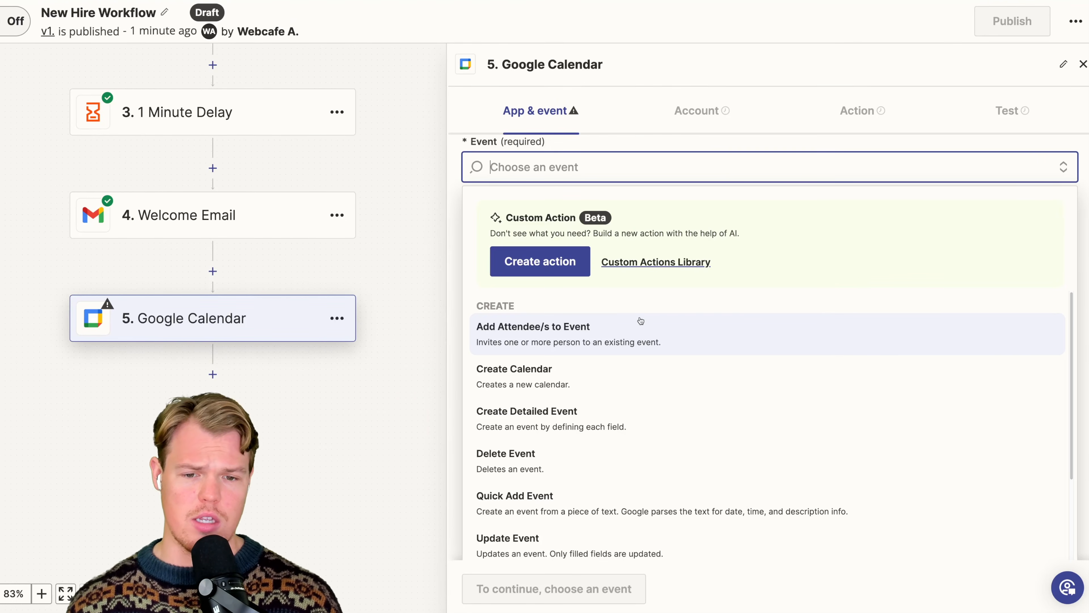
- Set the Google Calendar action's event to Create Detailed Event
scroll(644, 321, down, 1)
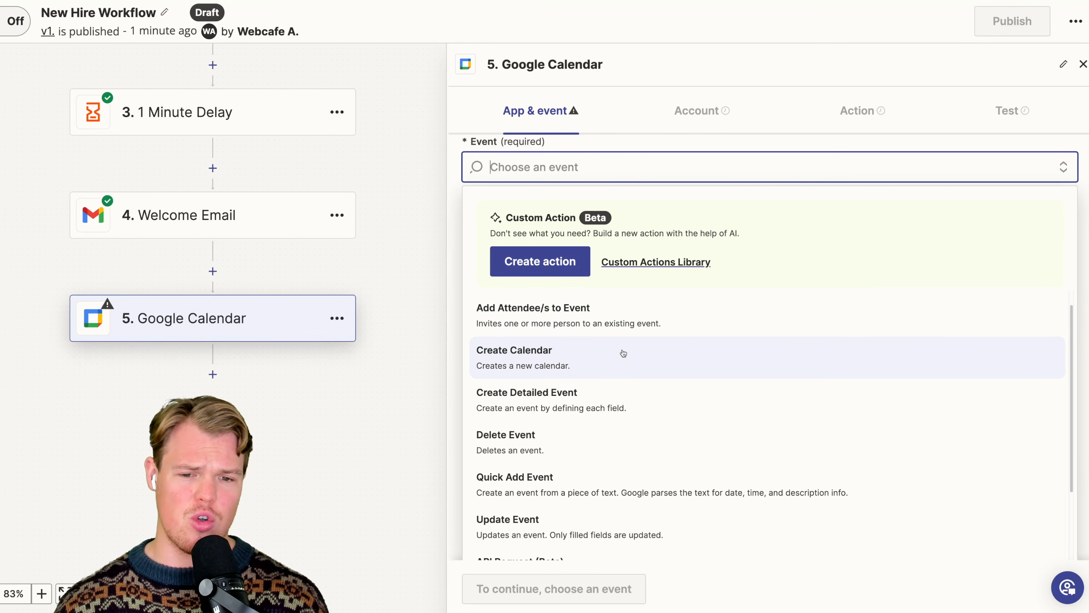
scroll(608, 380, down, 1)
scroll(609, 381, down, 1)
scroll(608, 380, up, 2)
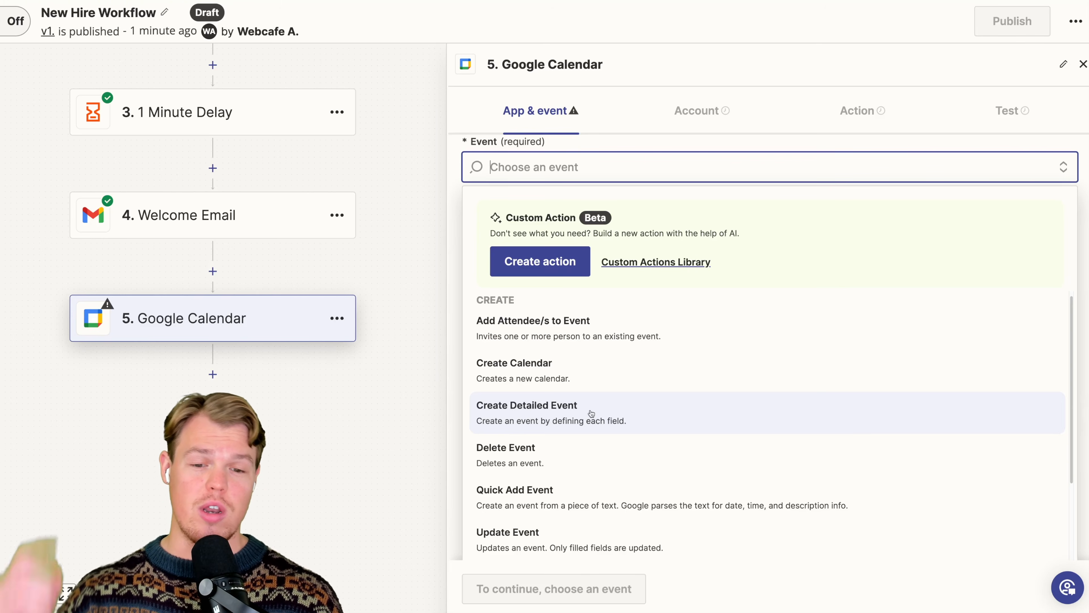
click(590, 413)
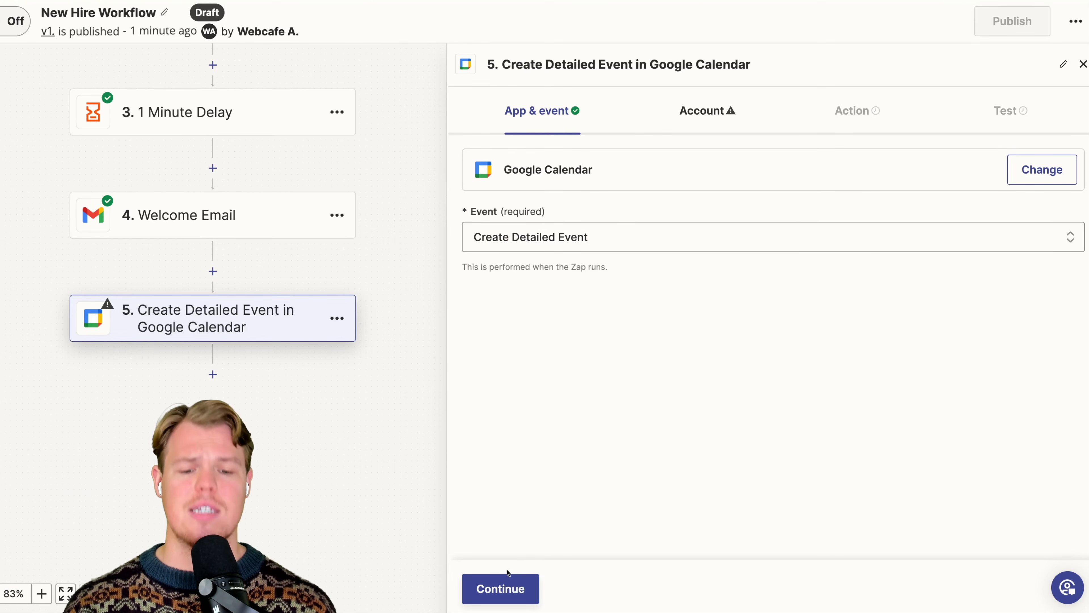
- Use the company's contact Google Calendar account and its calendar for the Create Detailed Event action
click(510, 586)
click(1034, 178)
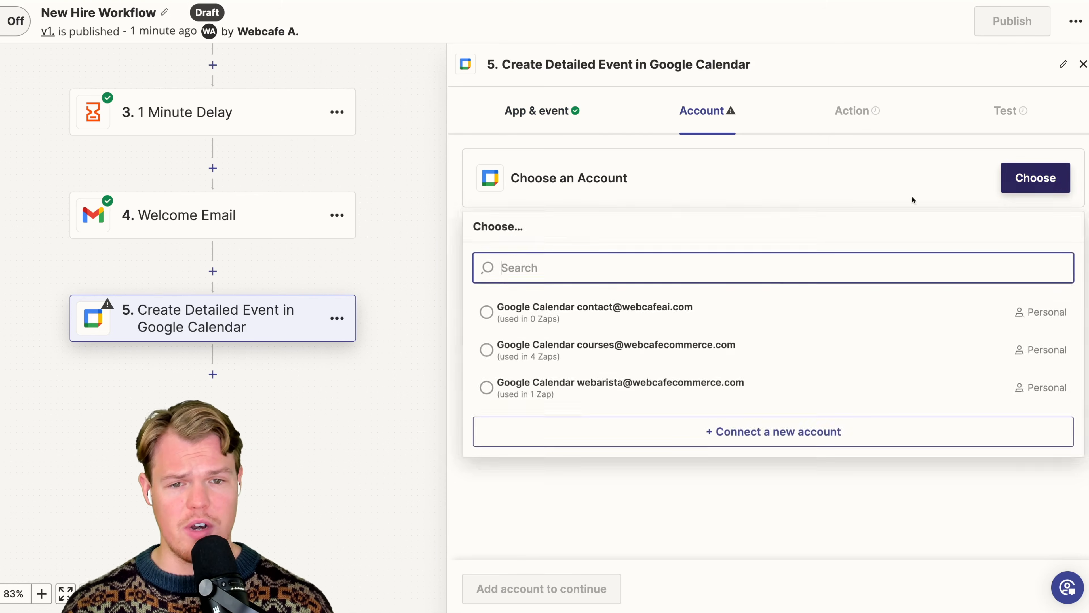
click(691, 308)
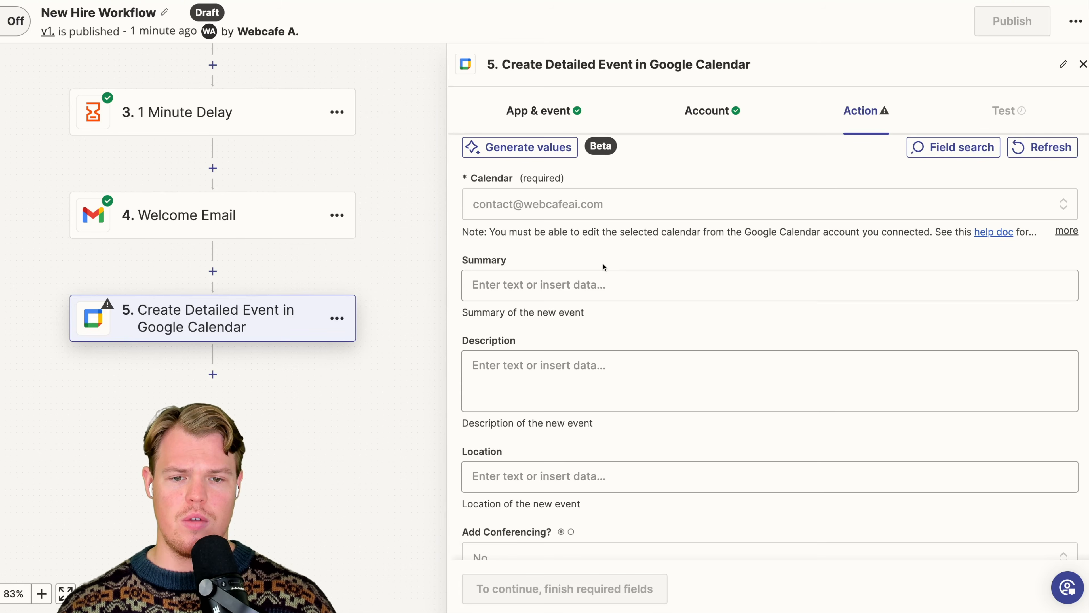
- Examine the event's configuration fields, including location, conferencing, start and end date, and repeat frequency
scroll(613, 279, down, 2)
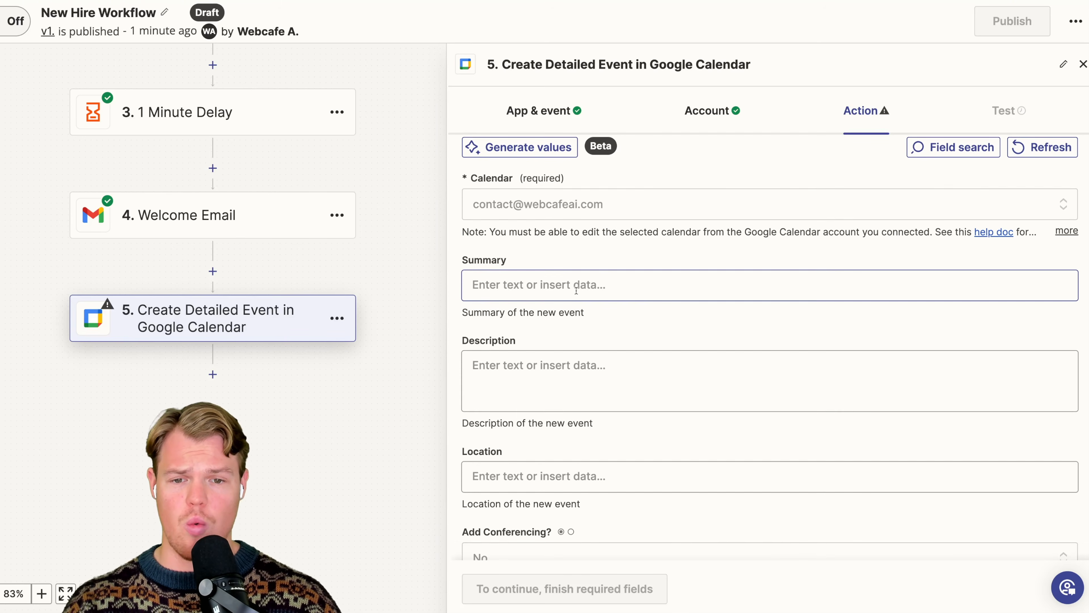
scroll(628, 282, down, 5)
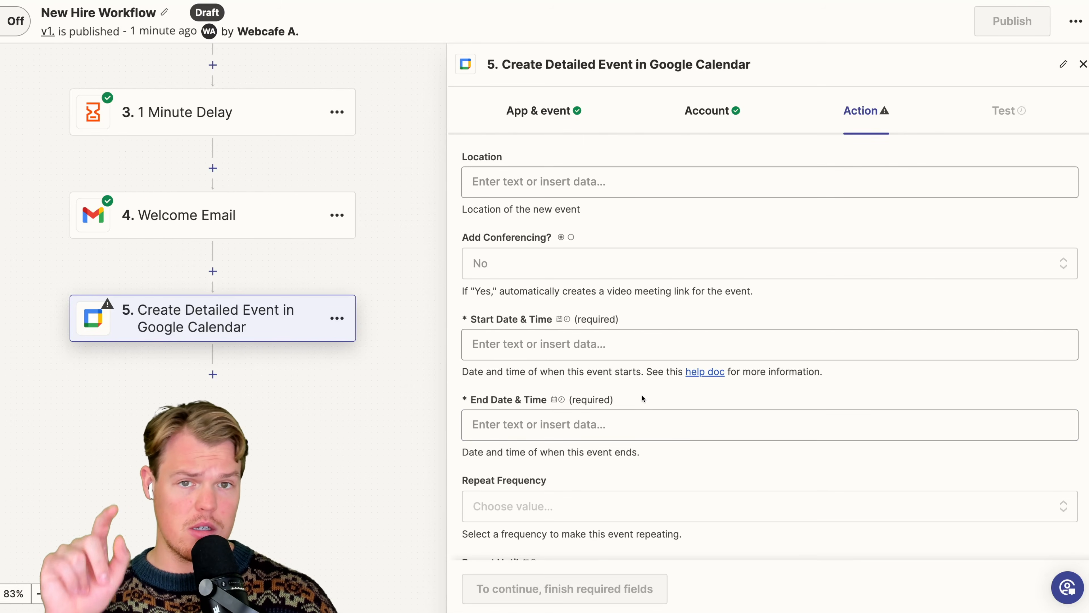
scroll(642, 395, up, 2)
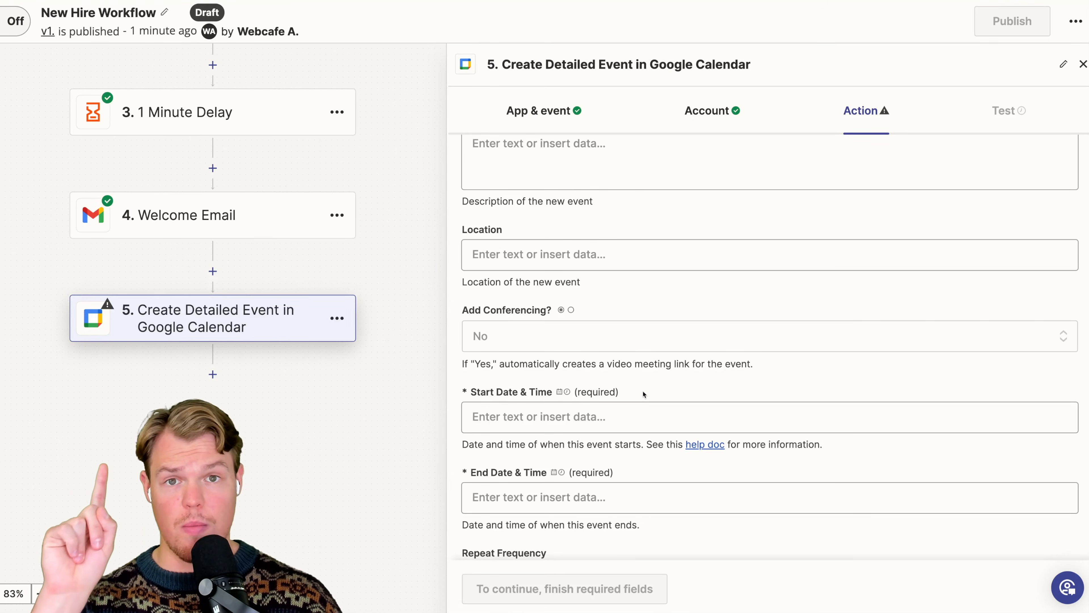
scroll(644, 392, up, 3)
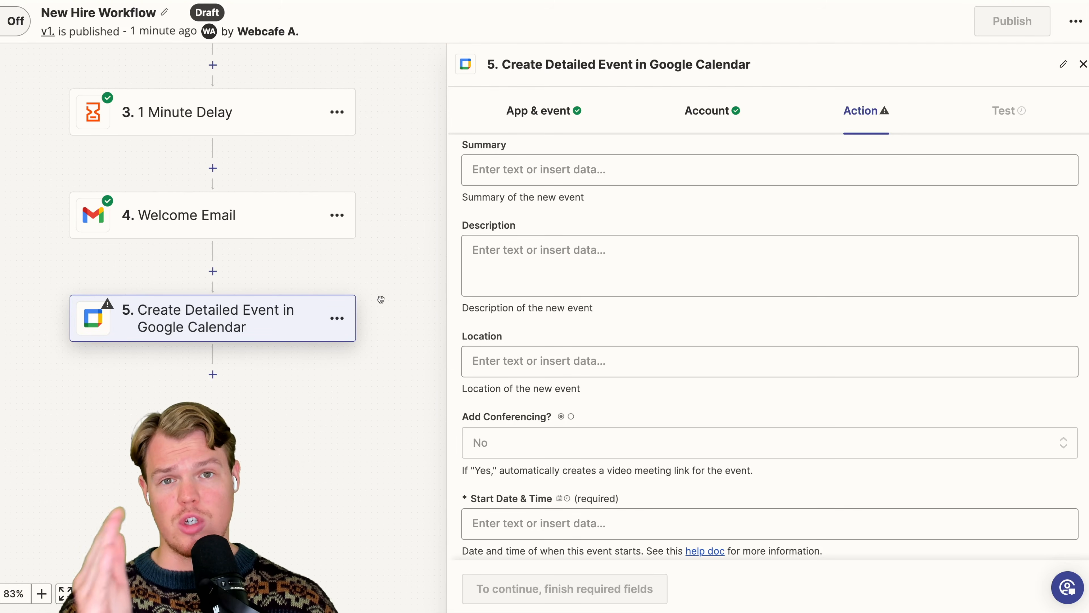
scroll(615, 283, up, 3)
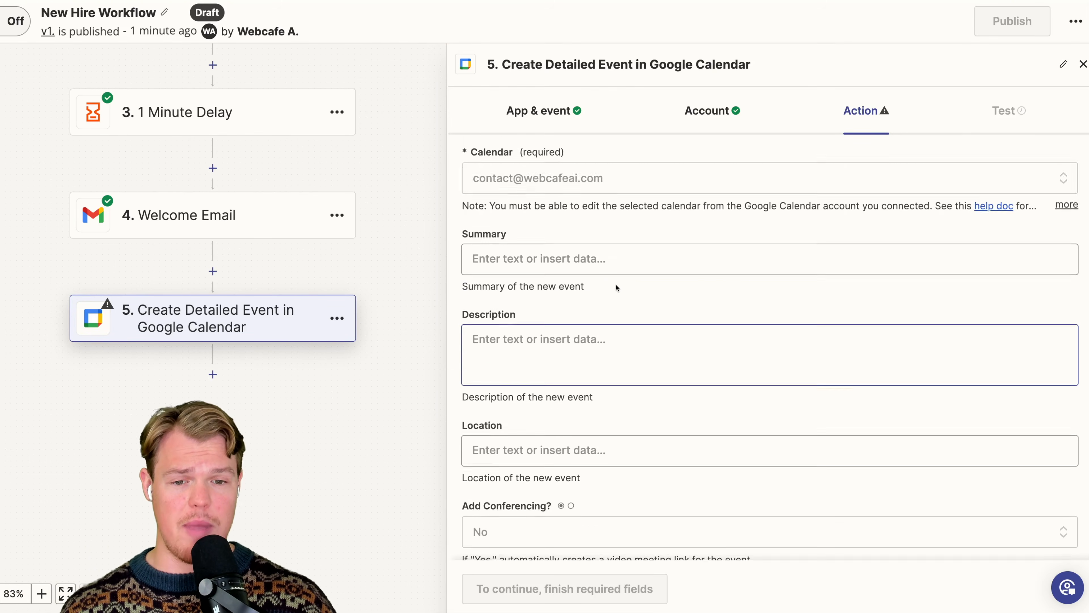
scroll(616, 286, down, 5)
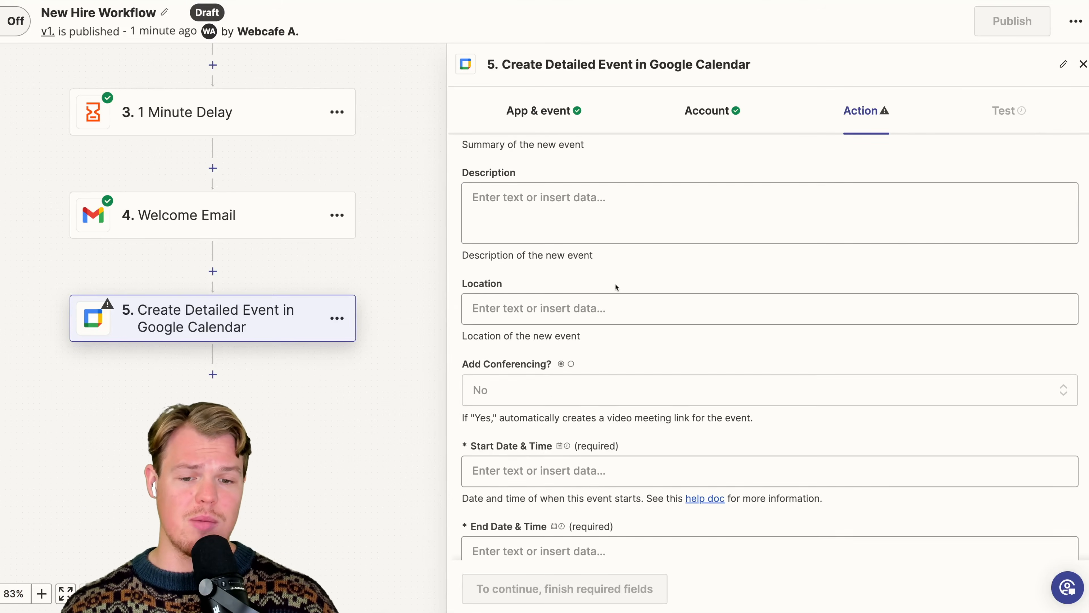
scroll(582, 296, down, 4)
click(560, 318)
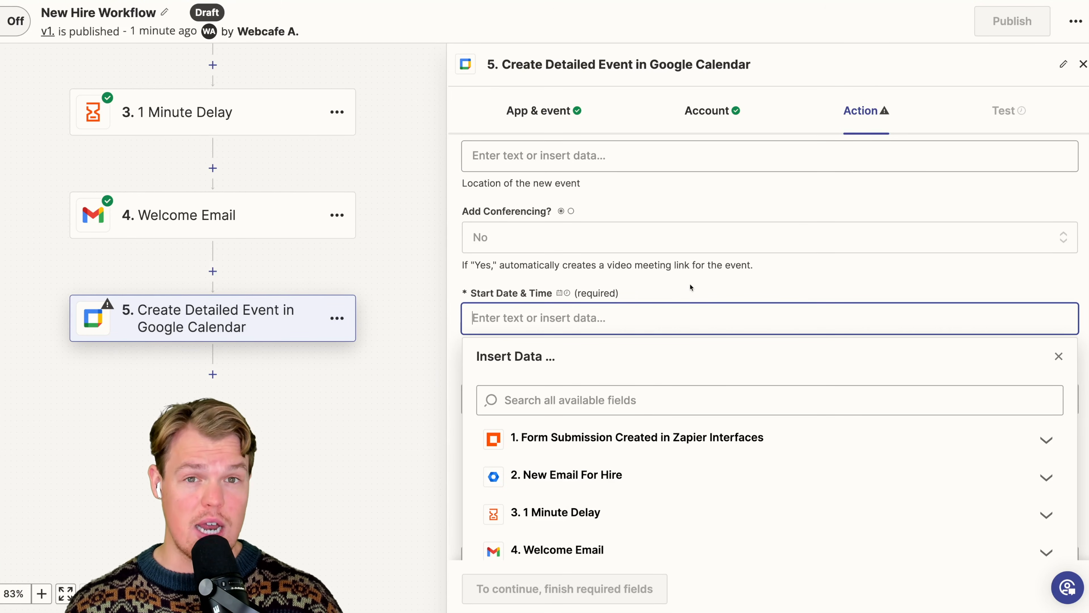
scroll(654, 299, up, 2)
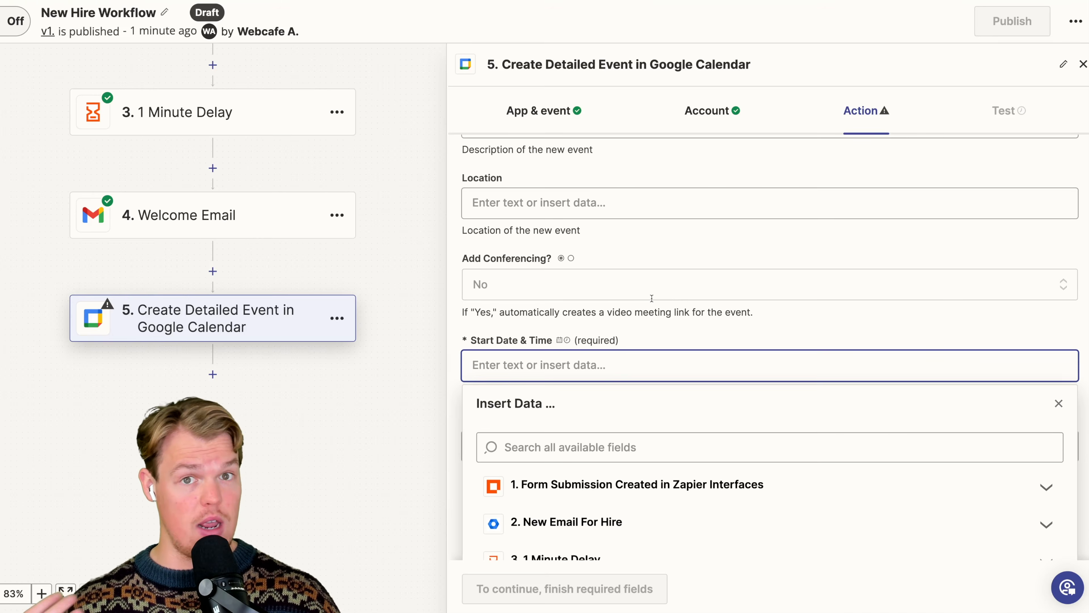
scroll(651, 298, up, 5)
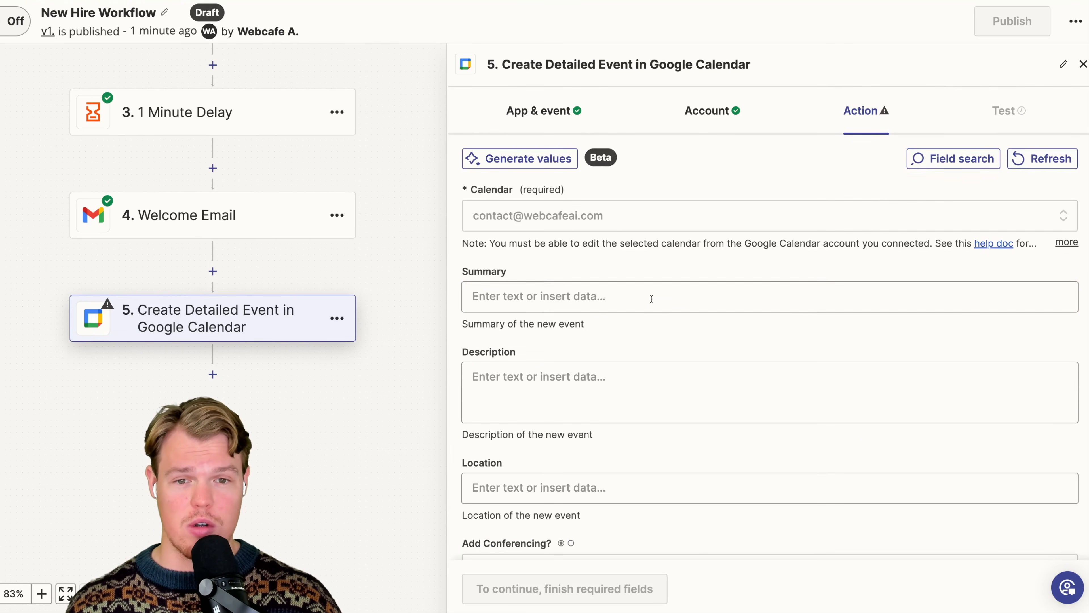
- Set the calendar event's summary to "Training Session #1"
click(641, 297)
text(Training Sessi)
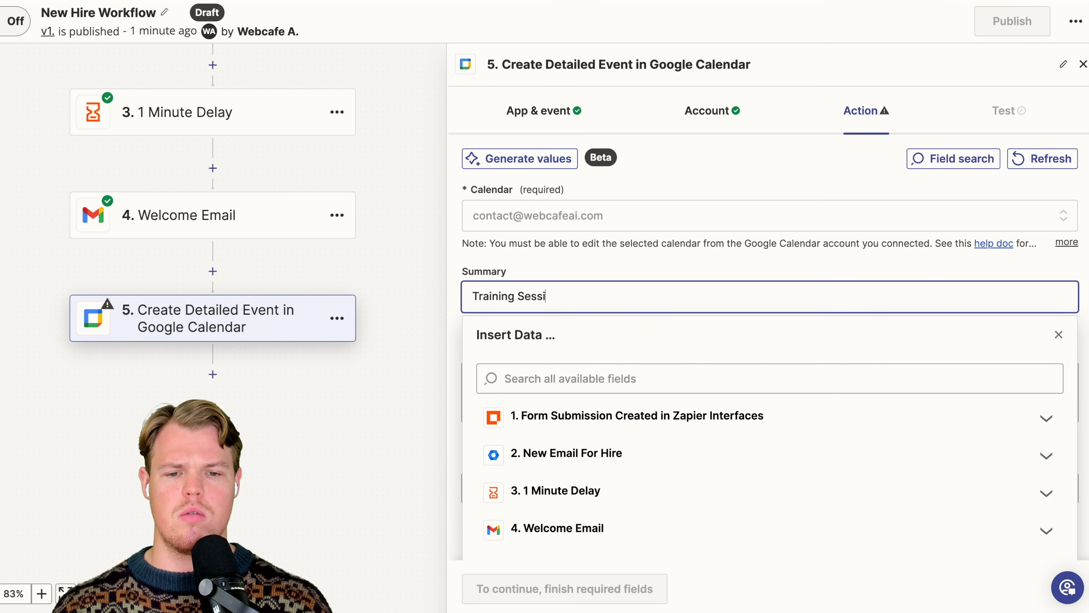
text(on #1)
click(686, 249)
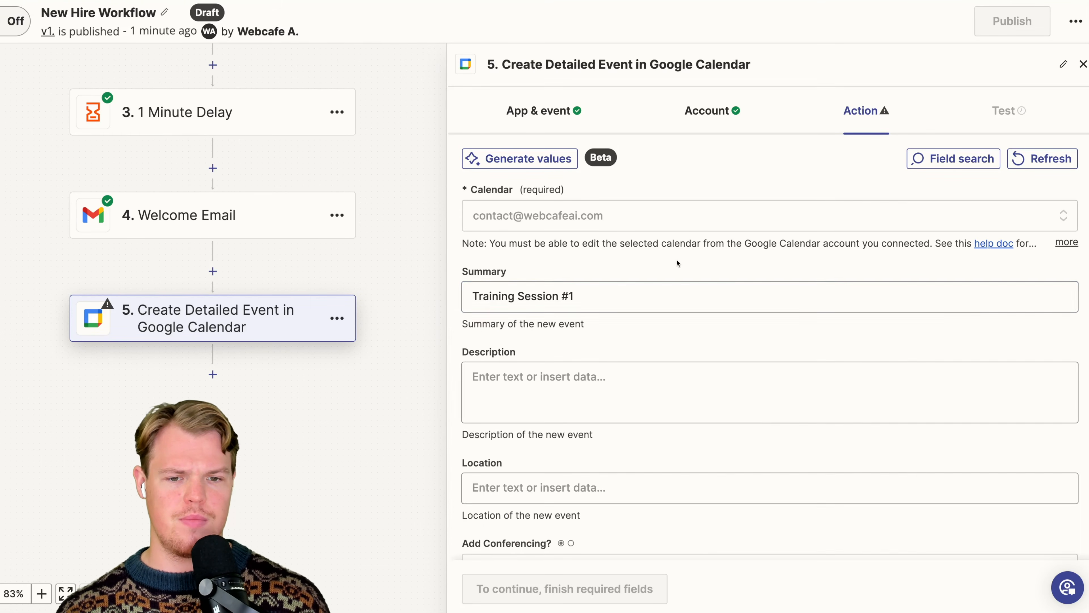
- Set the calendar event's description to "Let's have you meet your team members!"
scroll(660, 275, down, 1)
scroll(660, 274, down, 1)
click(591, 364)
text(L)
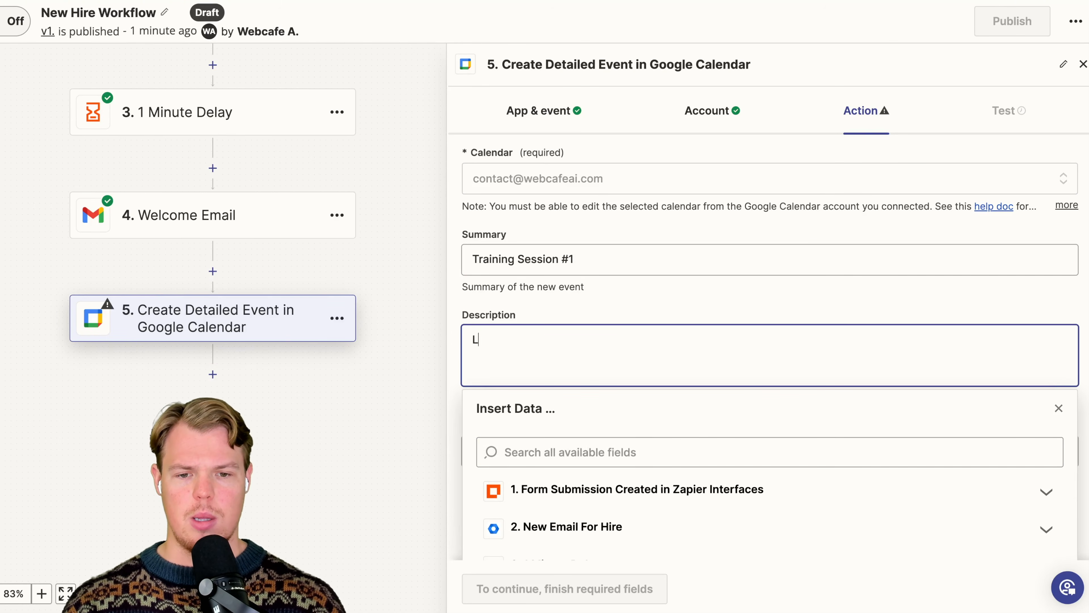
text(et's have you )
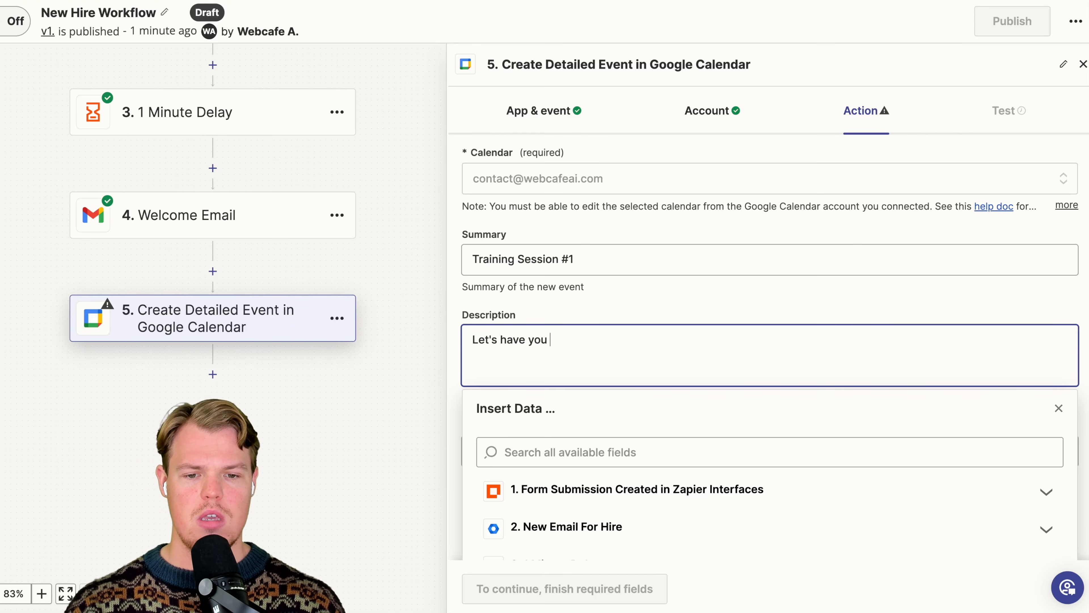
text(meet your team members!)
- Set Add Conferencing to Yes for the calendar event so it includes a video meeting link
scroll(546, 317, down, 5)
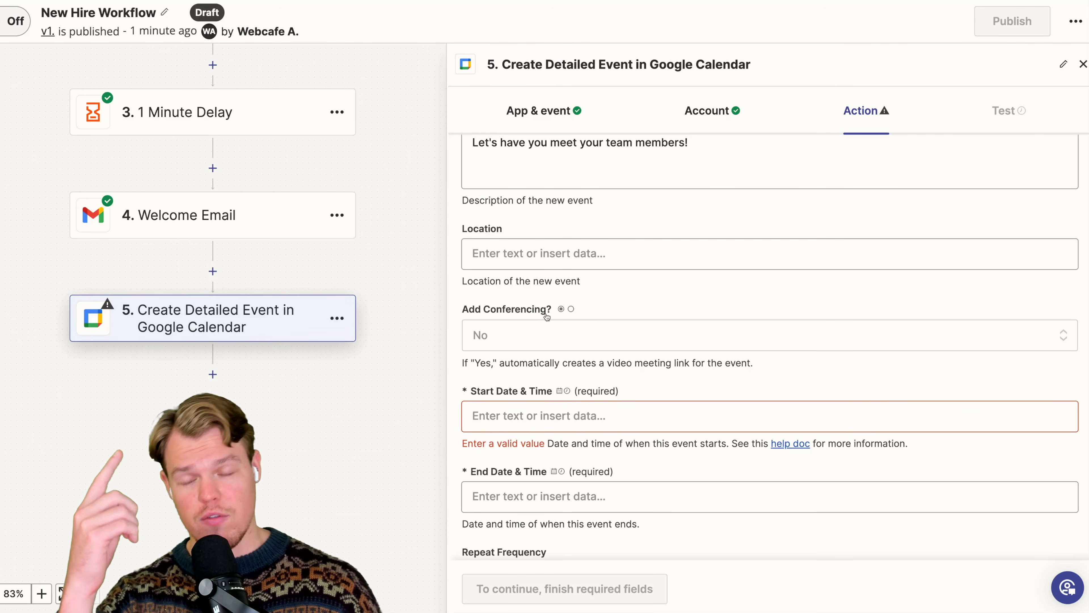
click(569, 335)
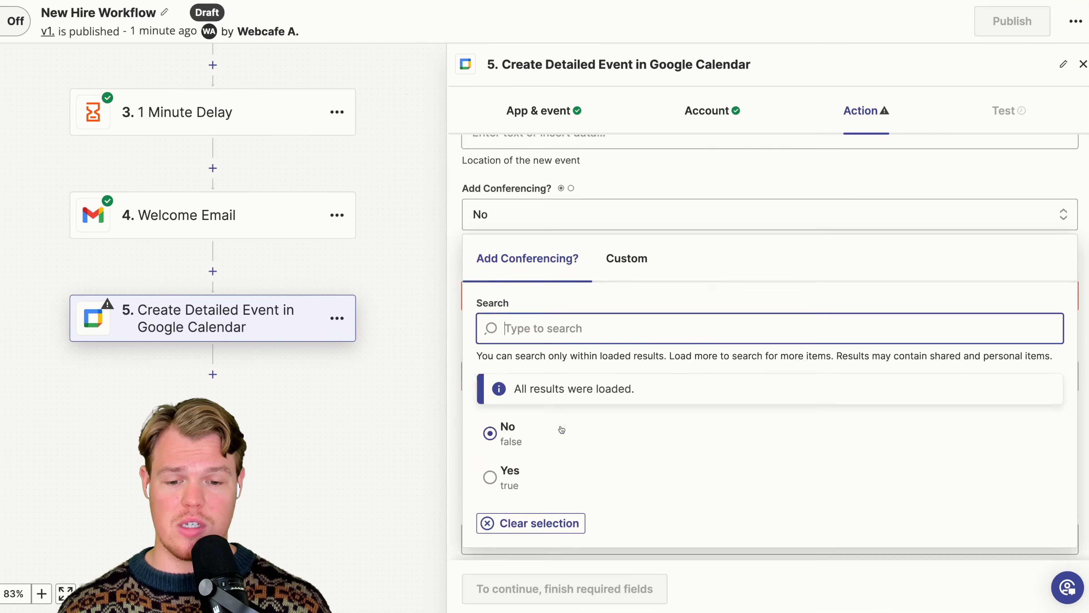
scroll(559, 428, down, 3)
click(528, 453)
scroll(637, 317, up, 2)
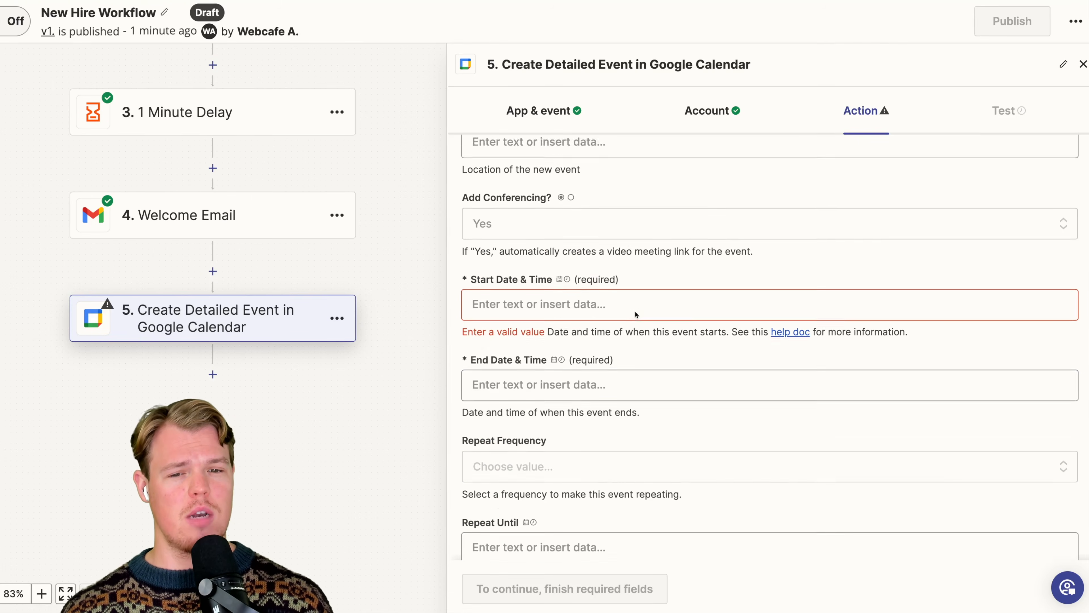
scroll(636, 316, up, 1)
scroll(635, 311, down, 2)
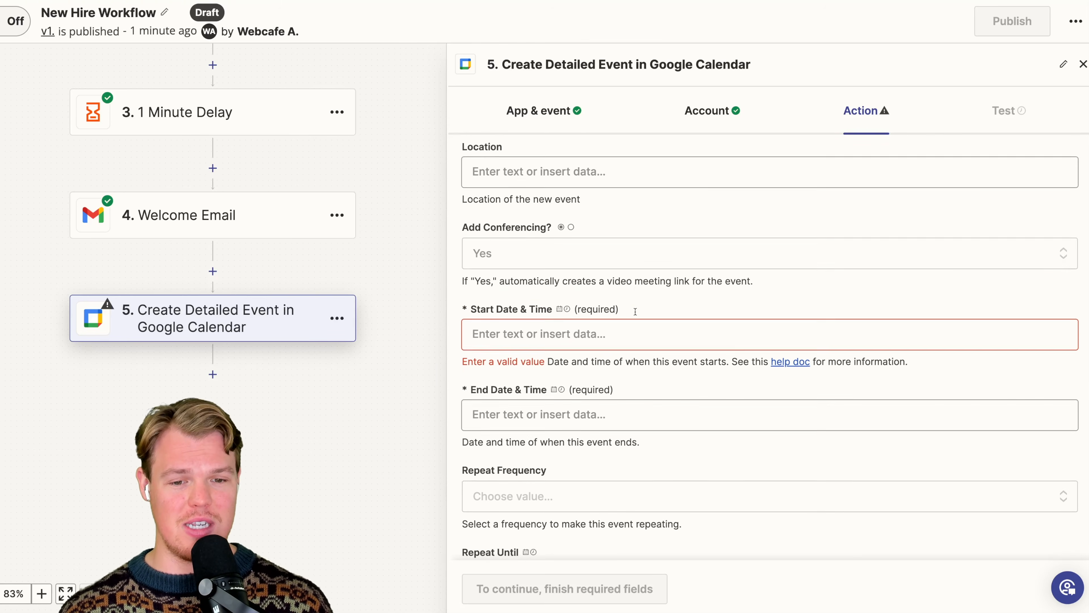
scroll(633, 308, down, 2)
scroll(626, 236, up, 1)
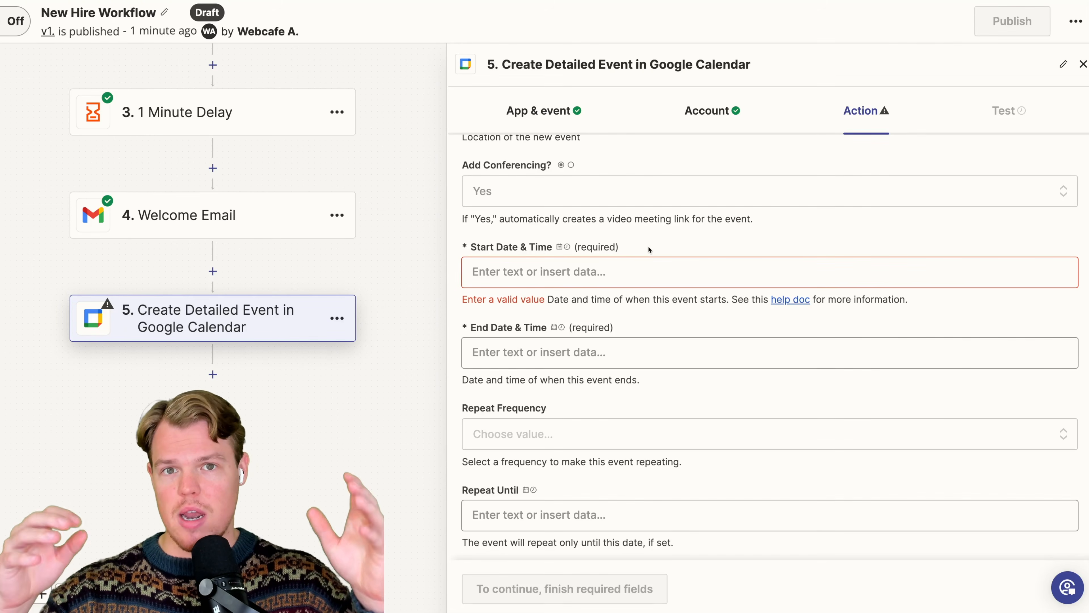
- Insert a Code by Zapier action between the Welcome Email and Google Calendar steps, with Run Javascript as its event
click(213, 271)
text(code)
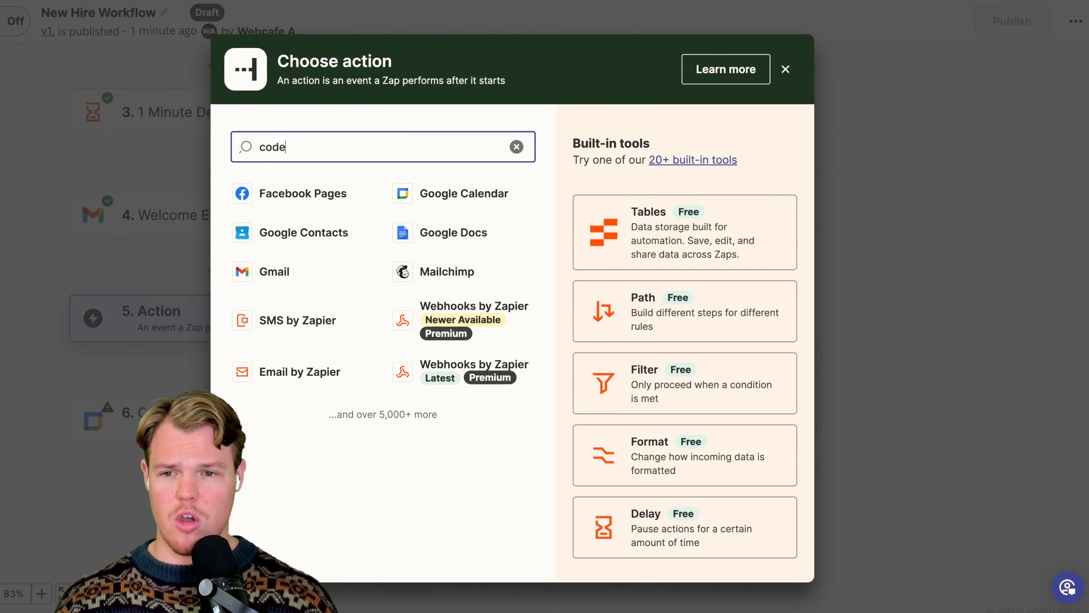
click(326, 200)
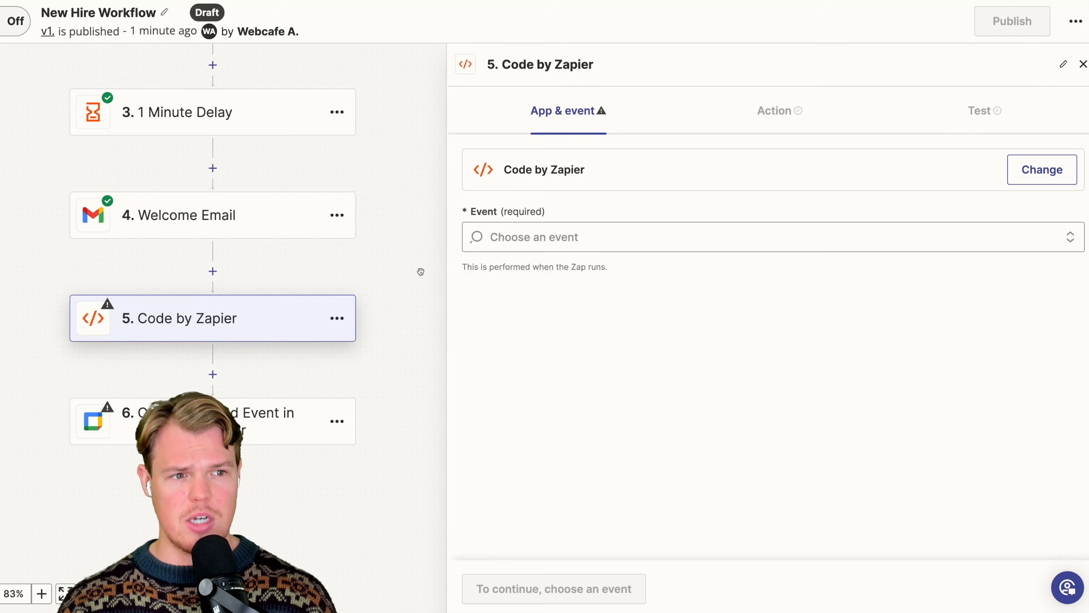
click(540, 238)
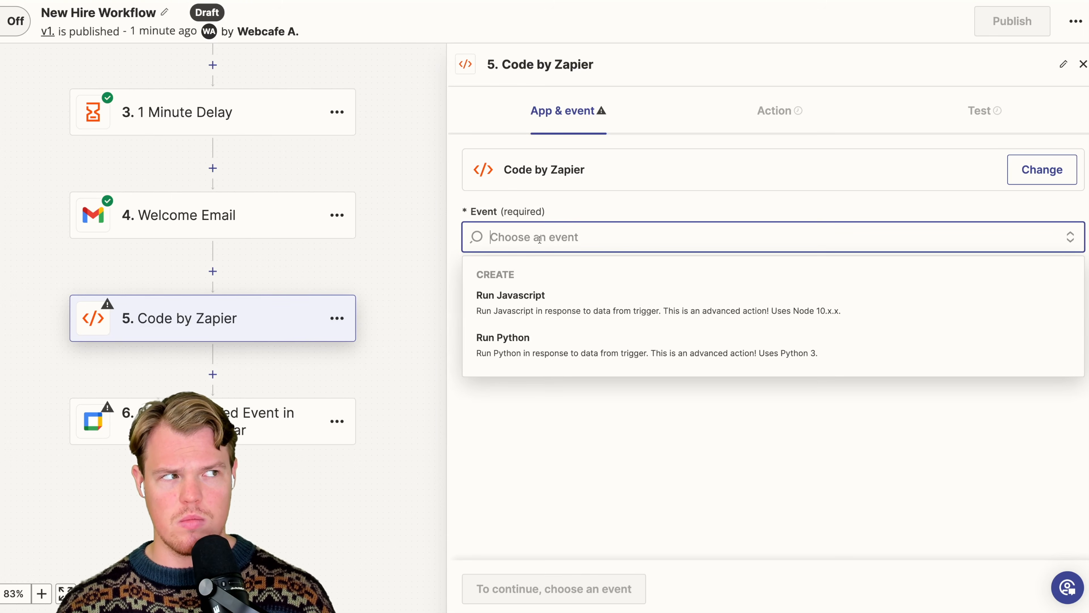
click(542, 296)
click(497, 583)
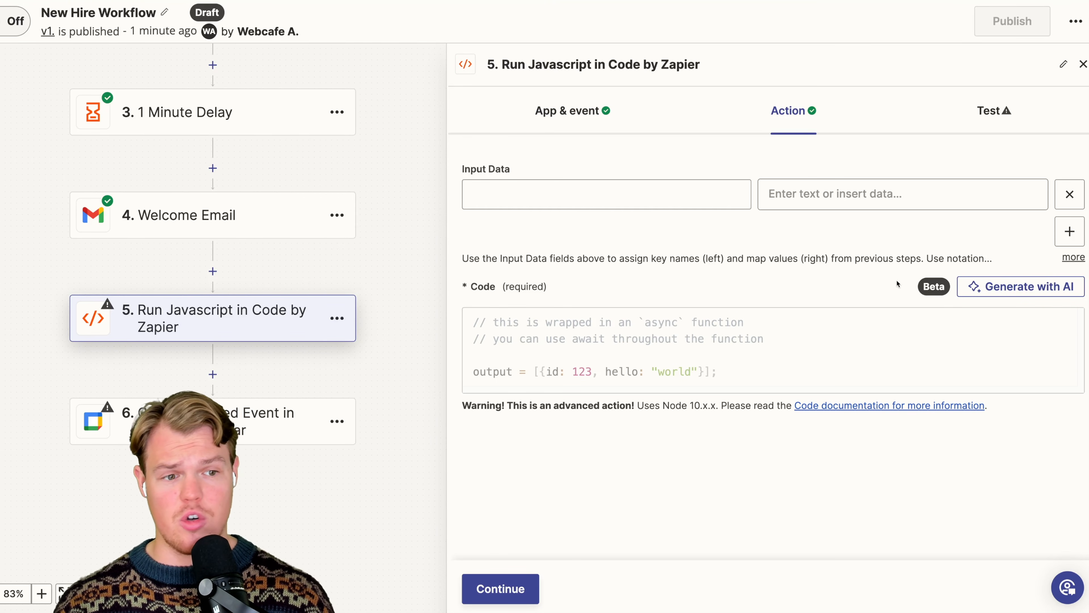
- Generate the Javascript with AI from a prompt to increase the provided YYYY-MM-DD date by 4 days, and use that code in the step
click(997, 287)
text(Based on )
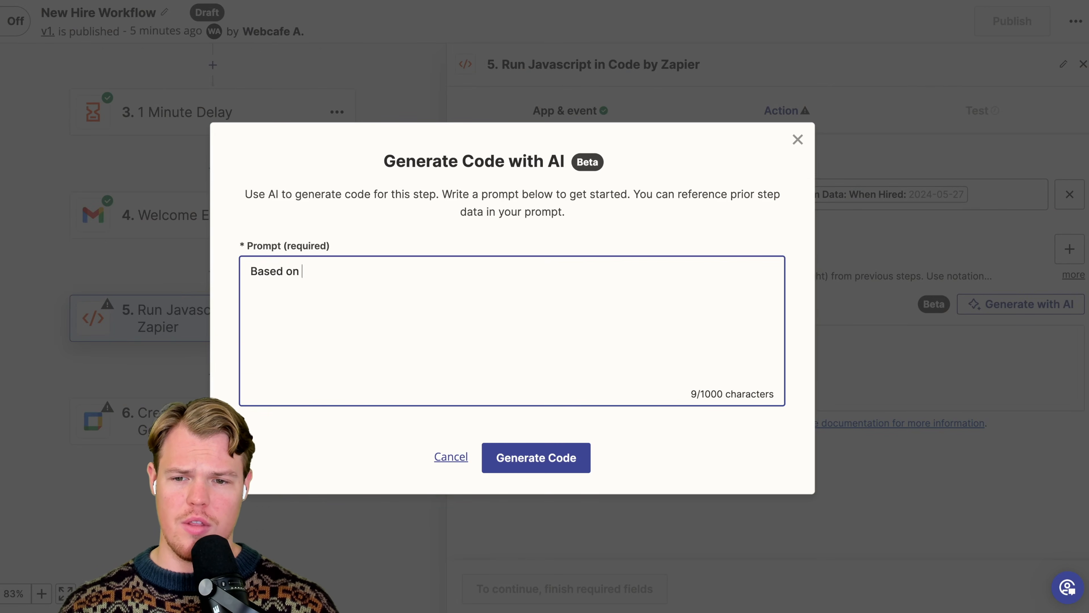
text(the date I prov)
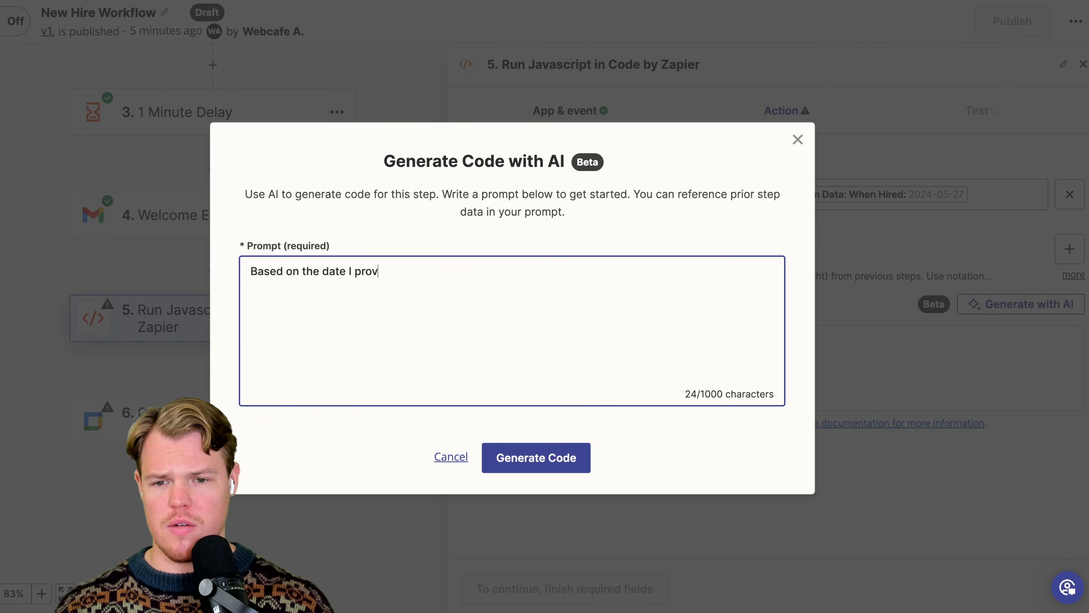
text(ide which will be formatted as YYYY)
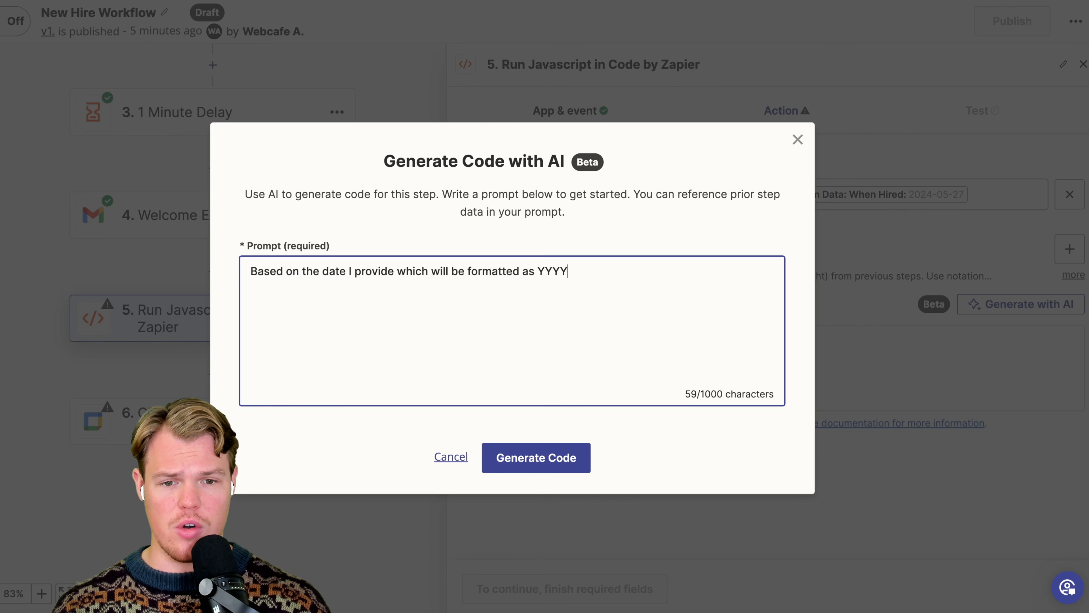
text(-MM)
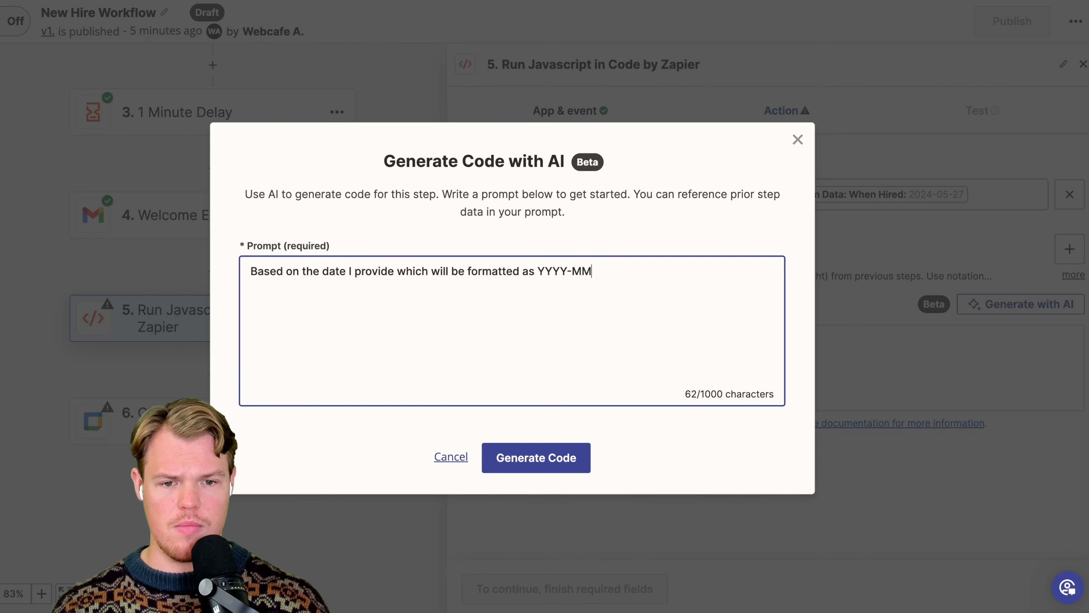
text(-DD, add)
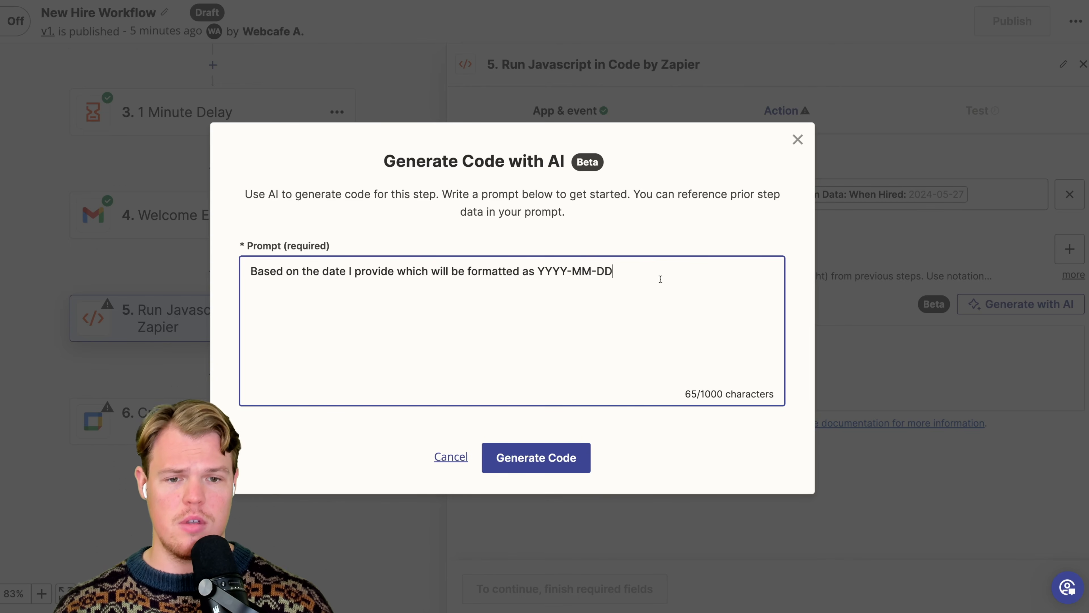
key(BackSpace)
key(BackSpace)
key(BackSpace)
key(BackSpace)
text(increase the)
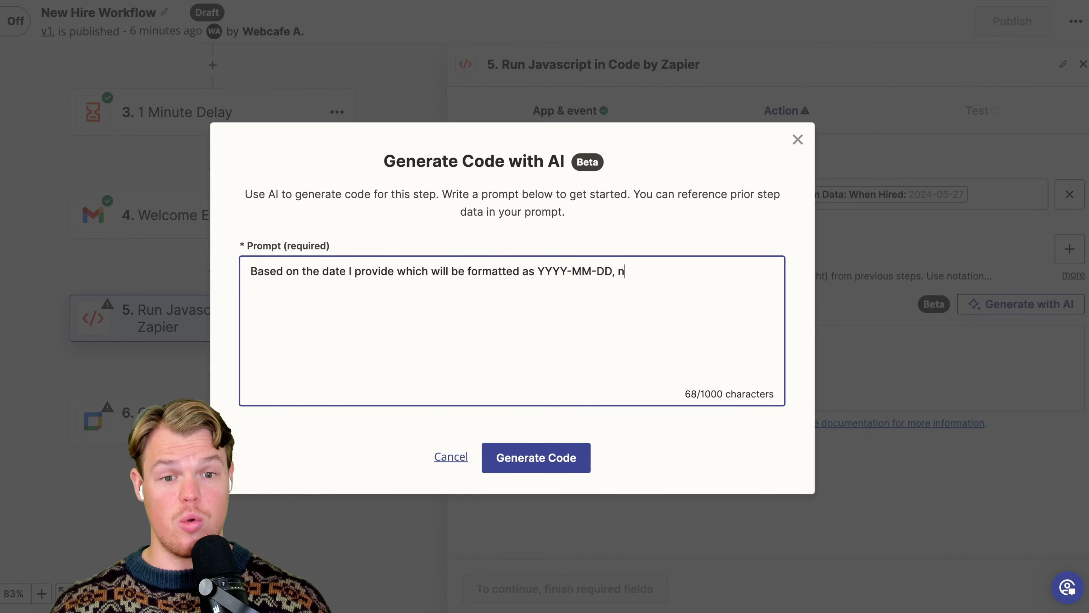
text( amount of ada)
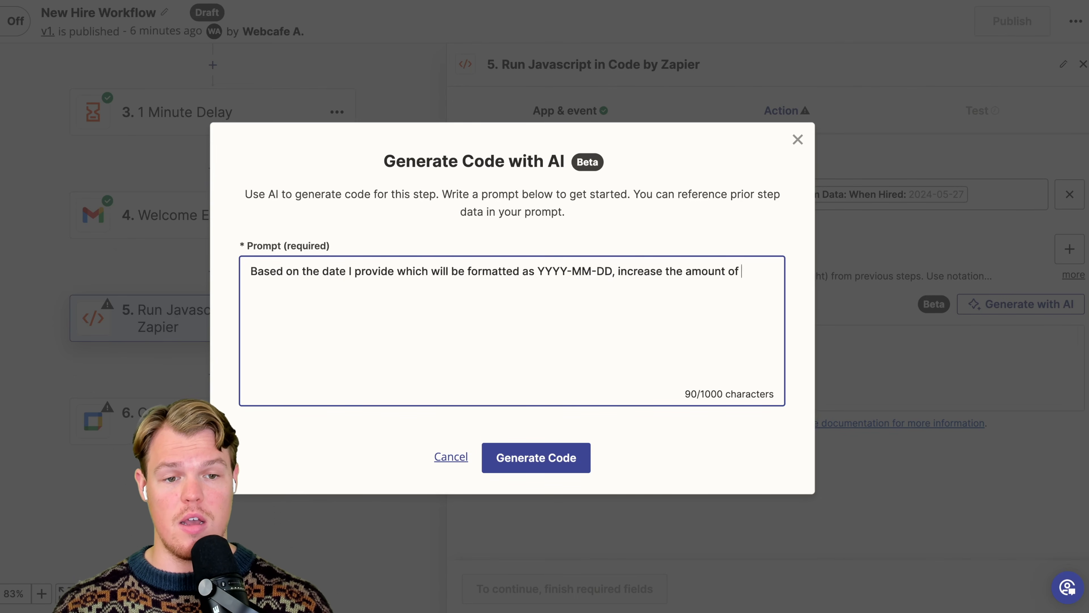
key(BackSpace)
key(BackSpace)
key(BackSpace)
text(days fro)
key(BackSpace)
text(om 4 days)
click(586, 463)
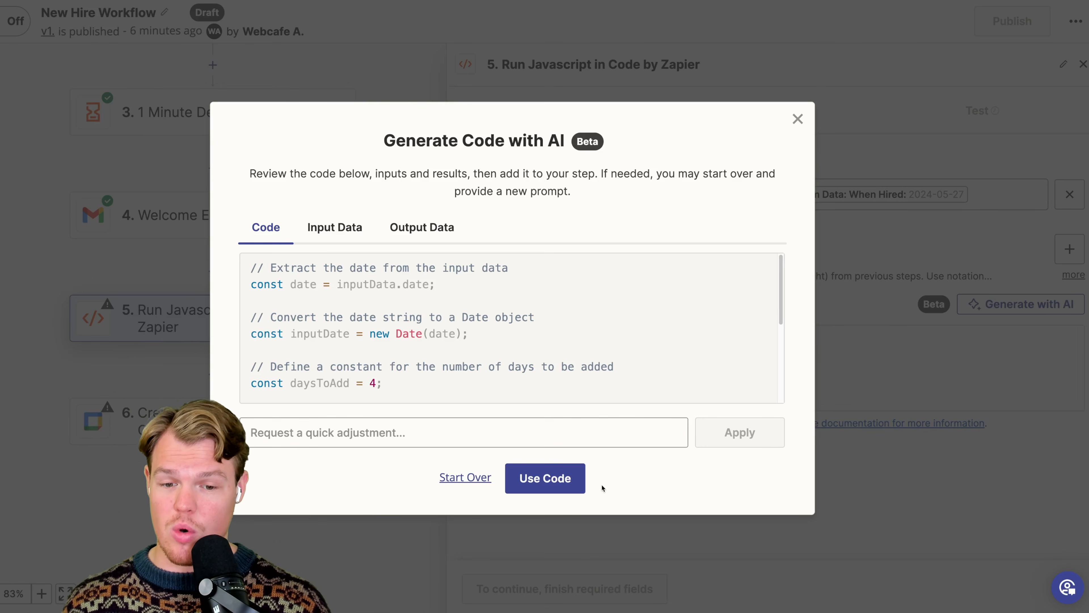
click(575, 479)
- Set the input data key for the form's When Hired value to date, matching the variable in the code
scroll(688, 234, up, 2)
click(674, 191)
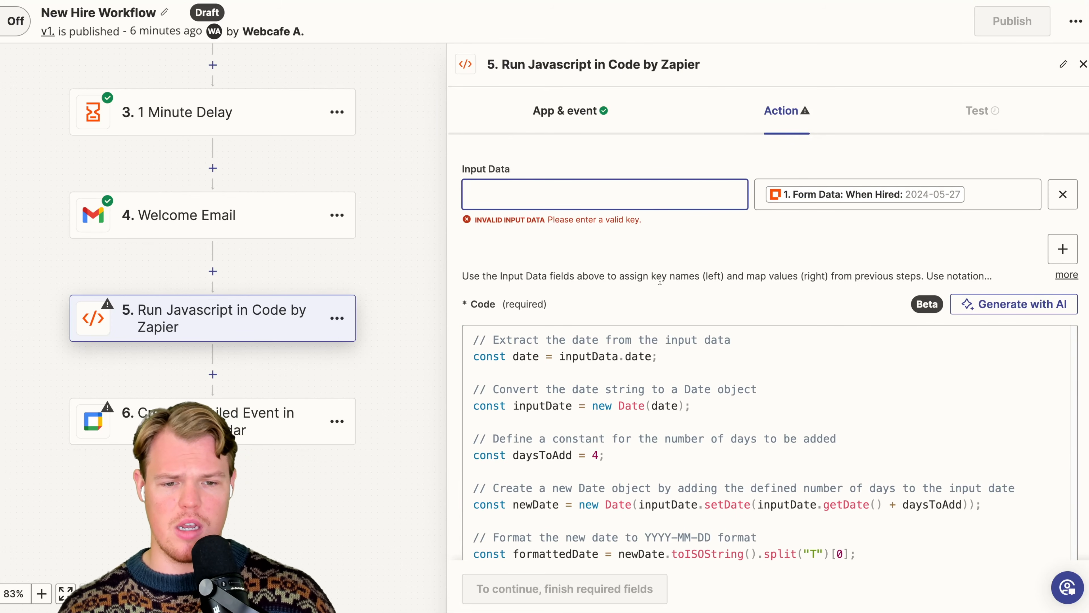
click(526, 354)
click(585, 191)
text(date)
click(758, 246)
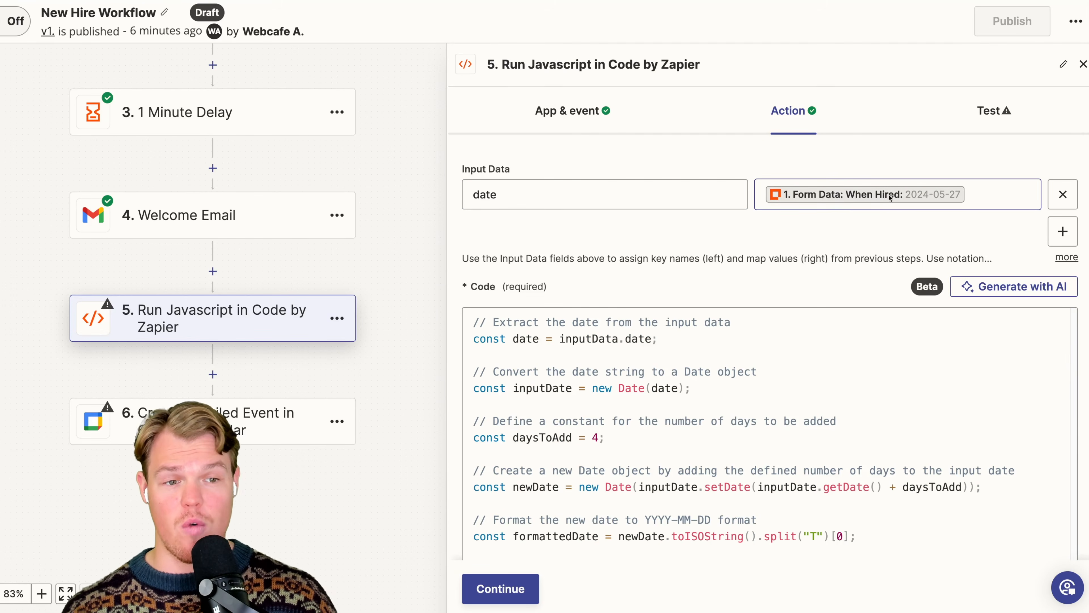
scroll(808, 206, down, 2)
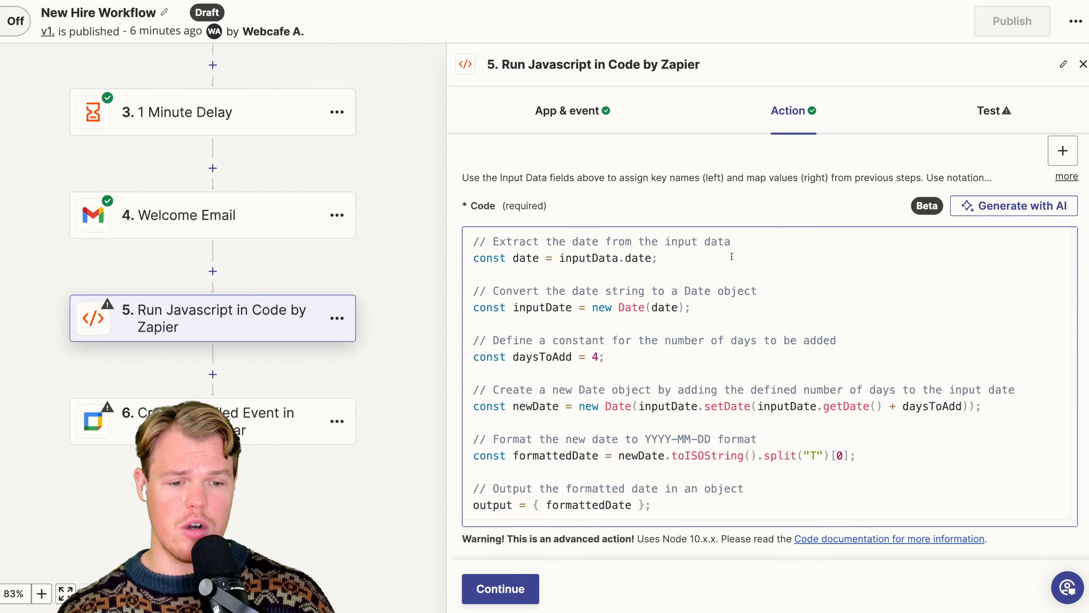
- Test the Run Javascript step and check the formatted date in its output
scroll(799, 237, up, 2)
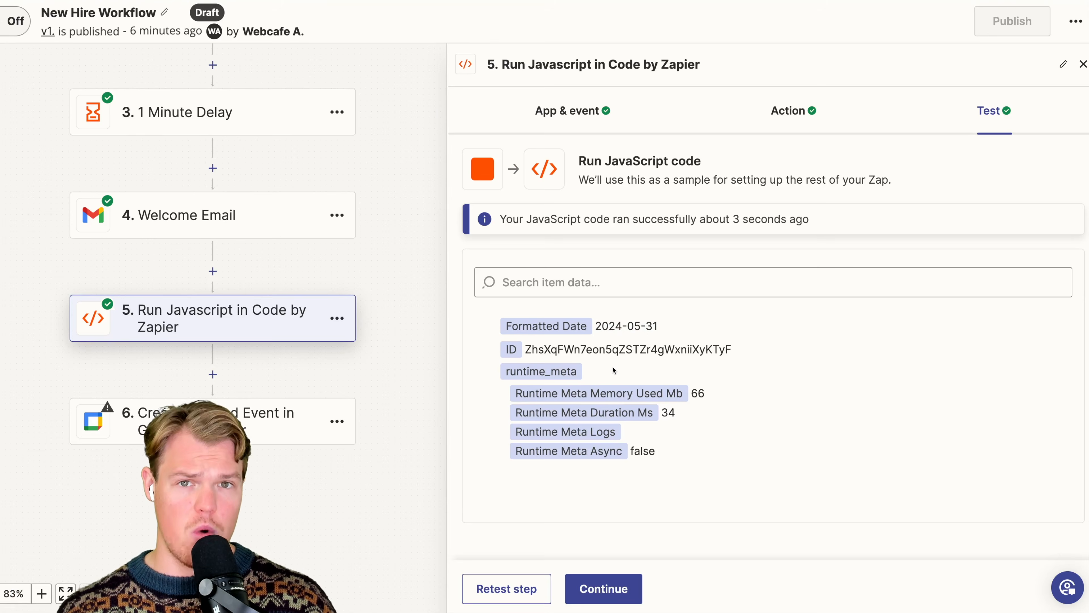
drag(594, 327, 692, 327)
click(683, 327)
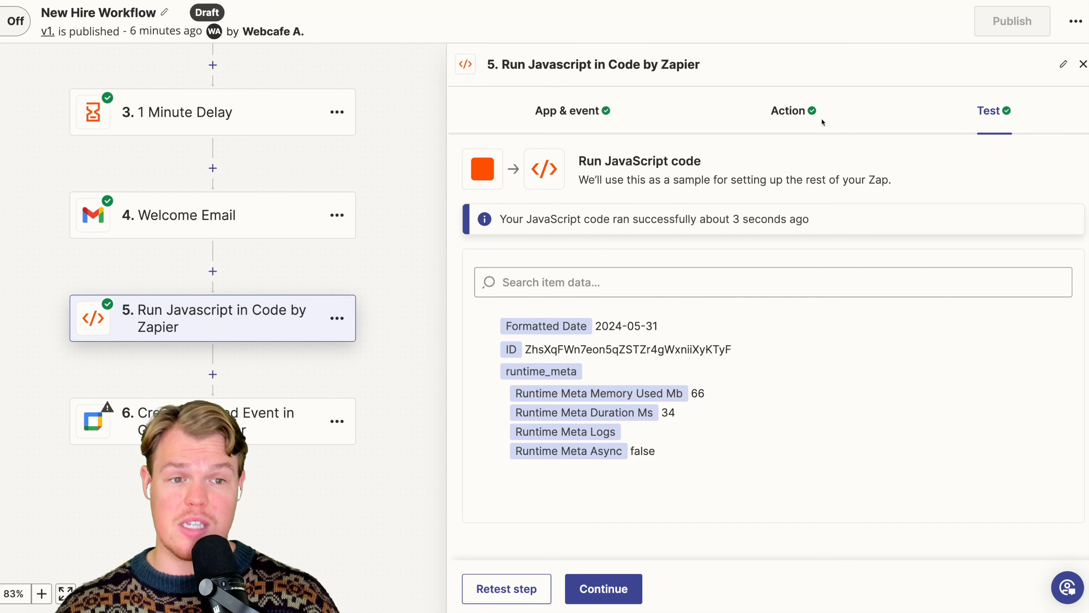
- Review the Javascript step's code, focusing on the daysToAdd constant and its explanatory comment
click(798, 110)
scroll(724, 361, down, 2)
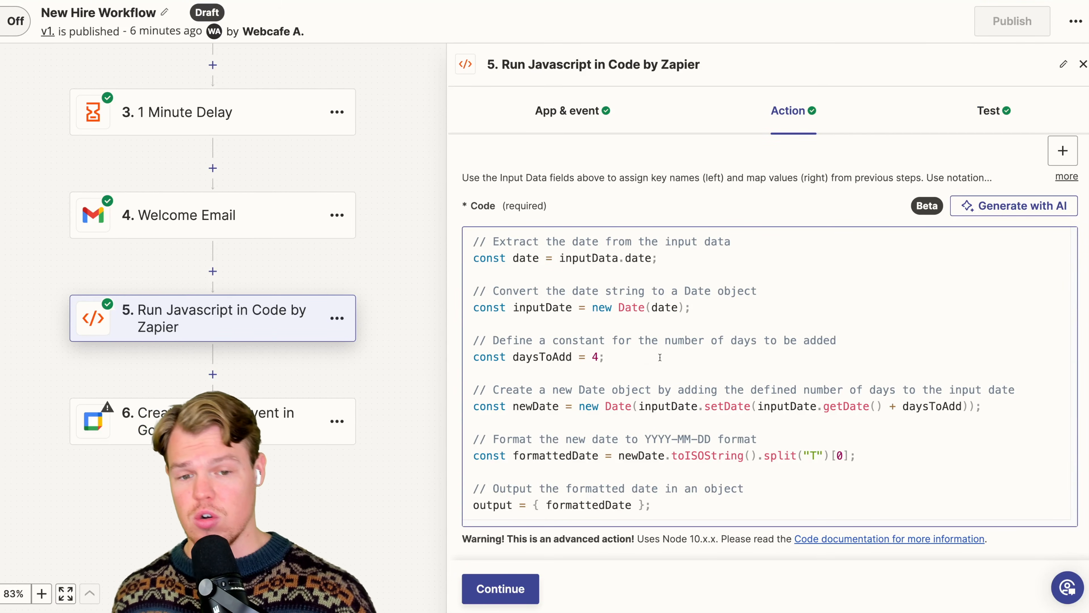
click(598, 359)
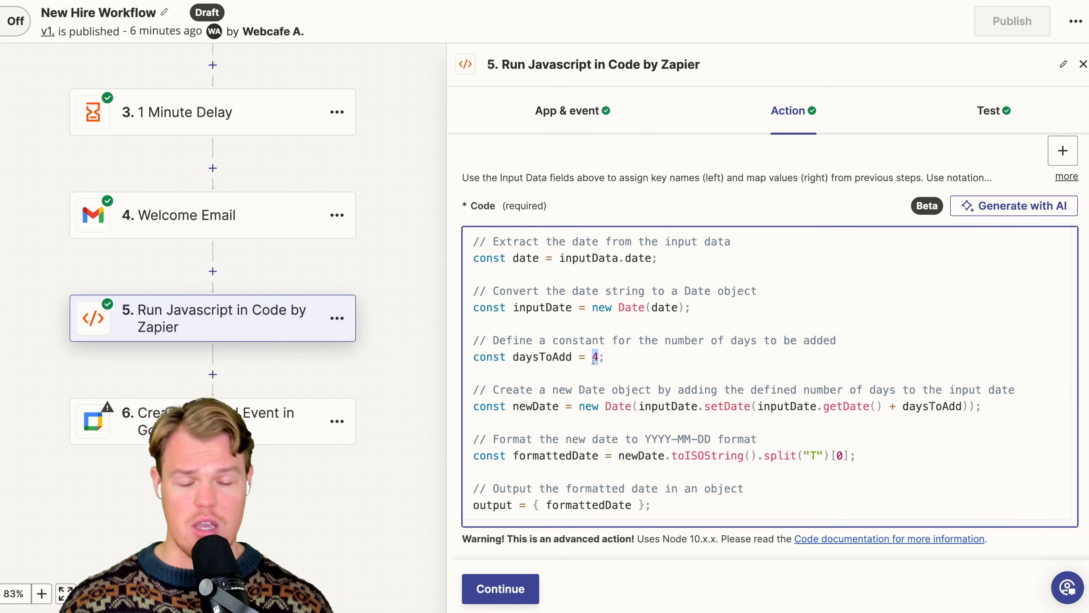
key(ctrl+a)
click(520, 339)
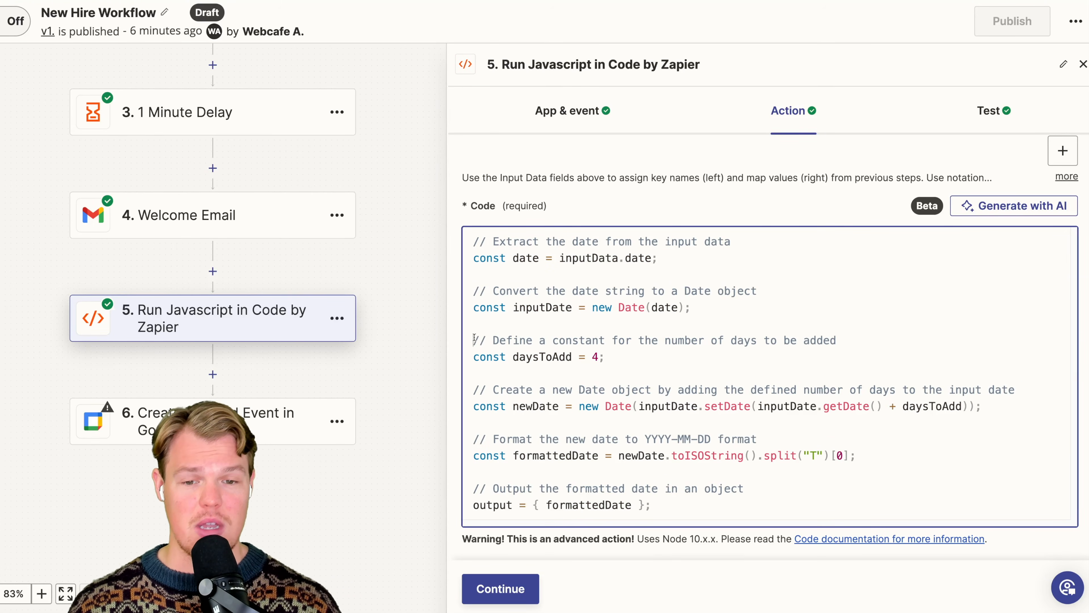
drag(474, 340, 834, 335)
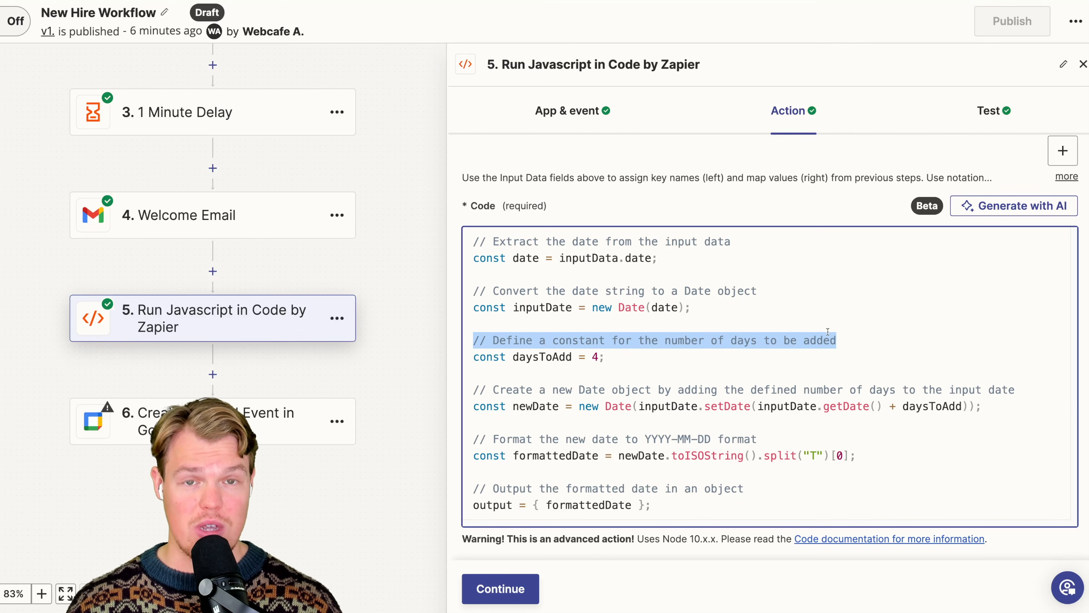
click(796, 325)
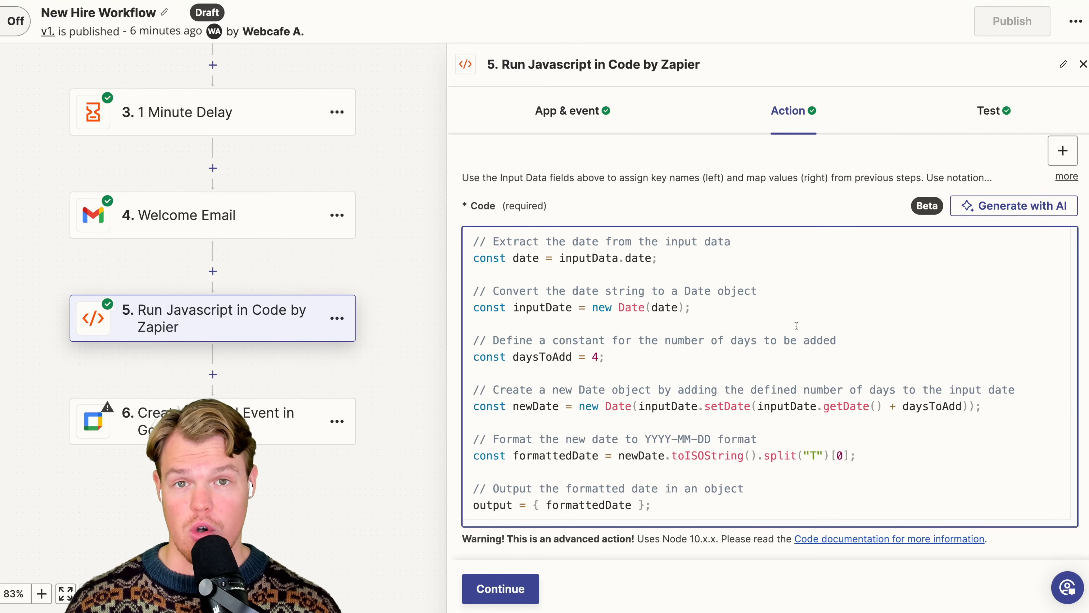
- Insert the Javascript step's Formatted Date as the Start Date & Time of the Google Calendar event
click(295, 427)
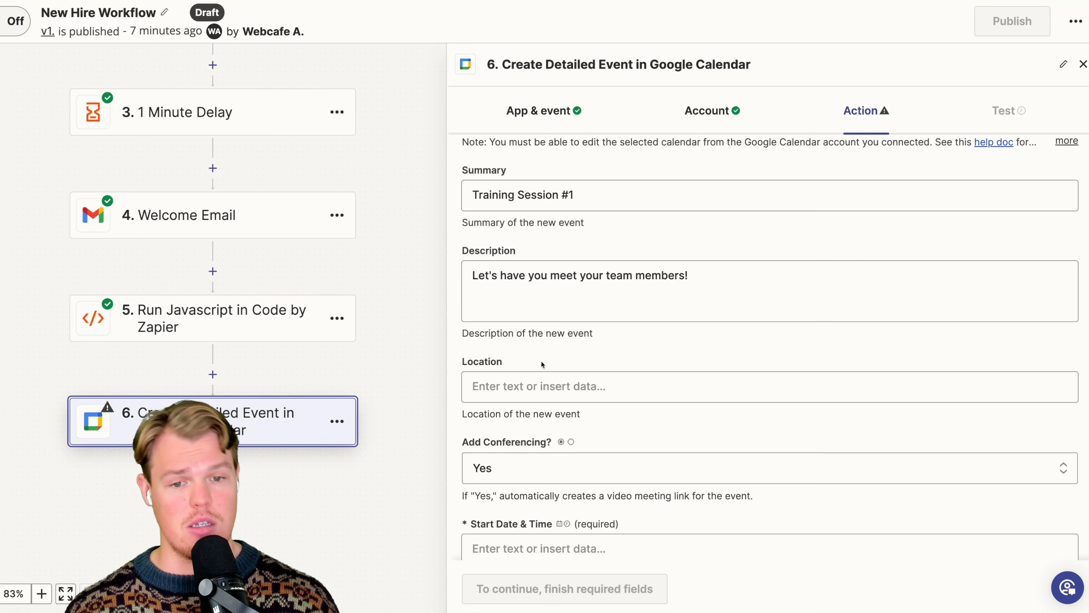
scroll(541, 360, down, 5)
click(553, 309)
scroll(622, 422, down, 1)
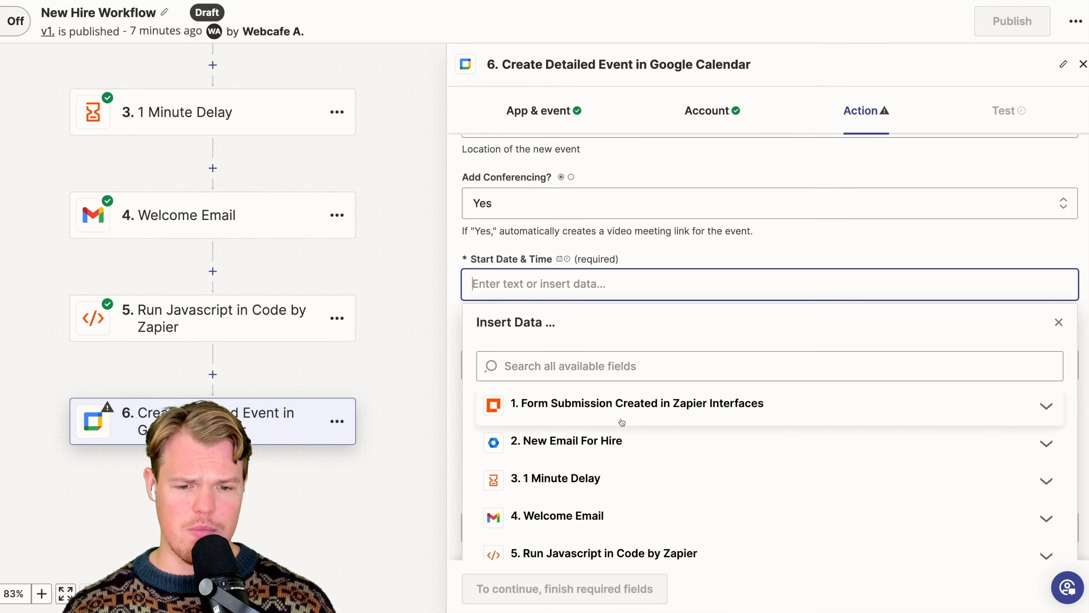
scroll(661, 417, down, 2)
click(643, 458)
scroll(643, 455, down, 5)
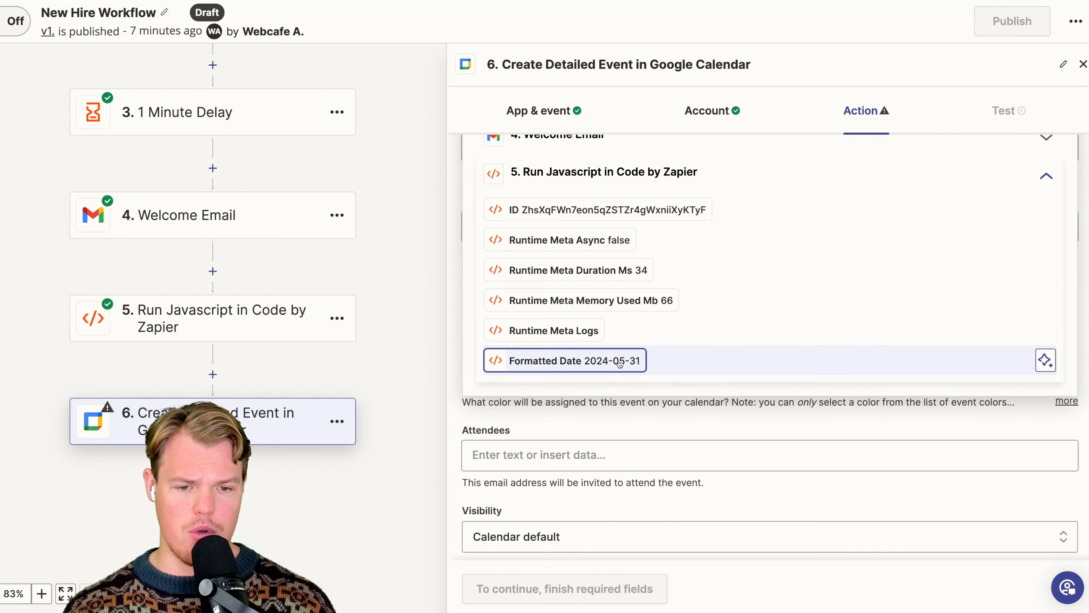
- Rename the Run Javascript step as Find My Date
click(338, 332)
click(337, 319)
click(335, 368)
text(Fi)
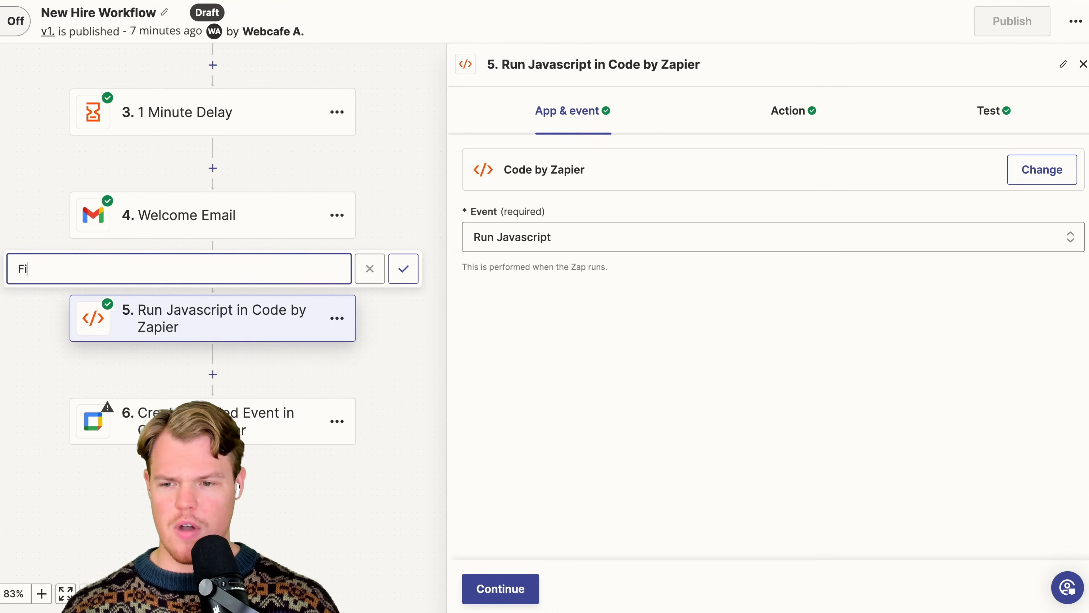
text(nd My Date)
key(Return)
- Set the End Date & Time of the Google Calendar event to "Same day but 30 minutes later"
click(221, 403)
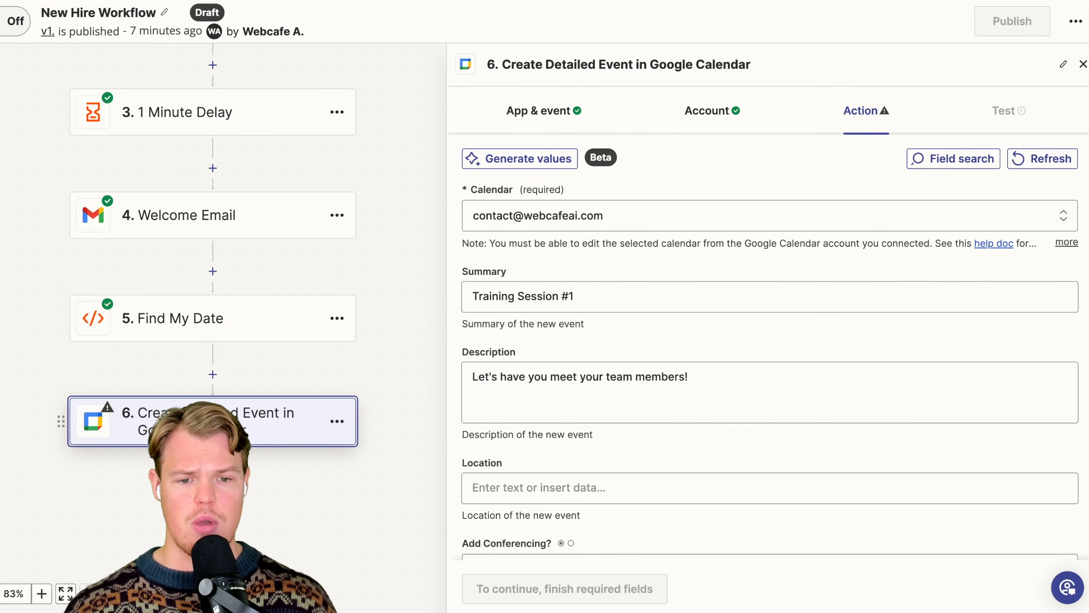
scroll(536, 322, down, 5)
click(594, 342)
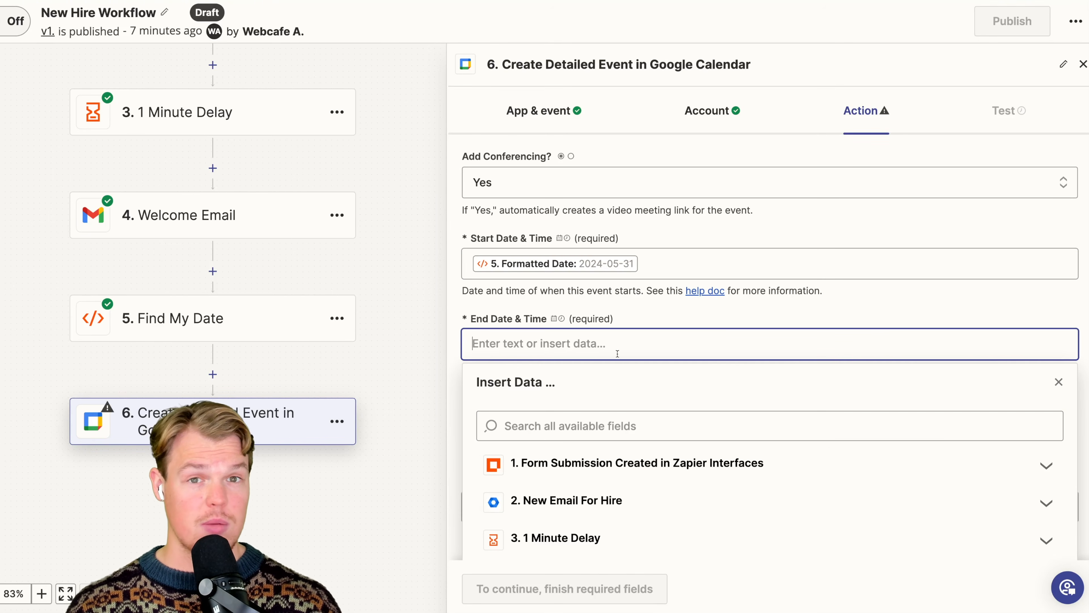
text(S)
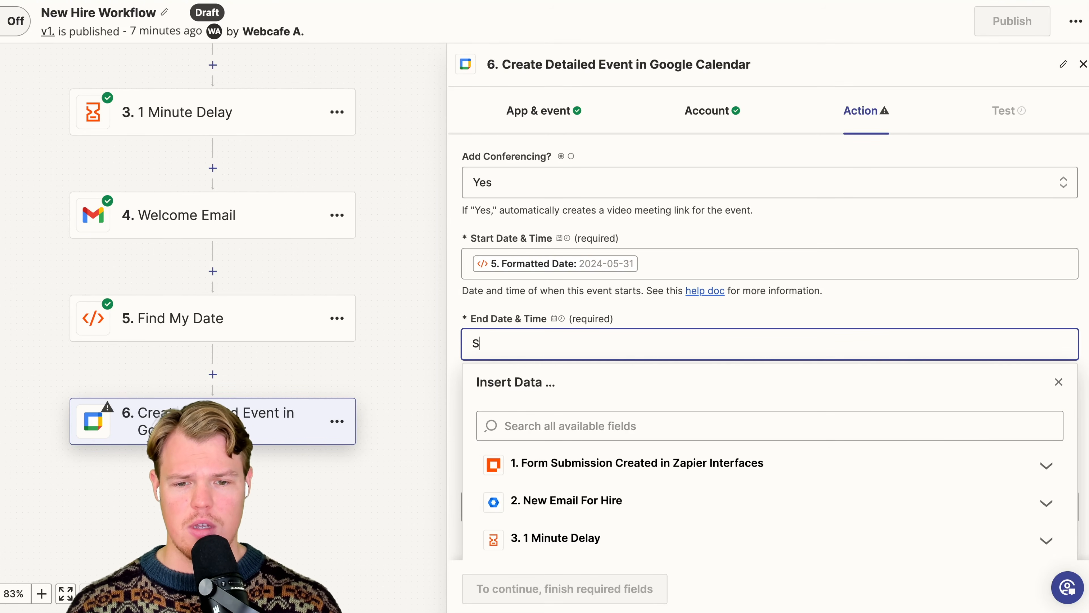
text(ame day but 30 minutes later)
click(796, 310)
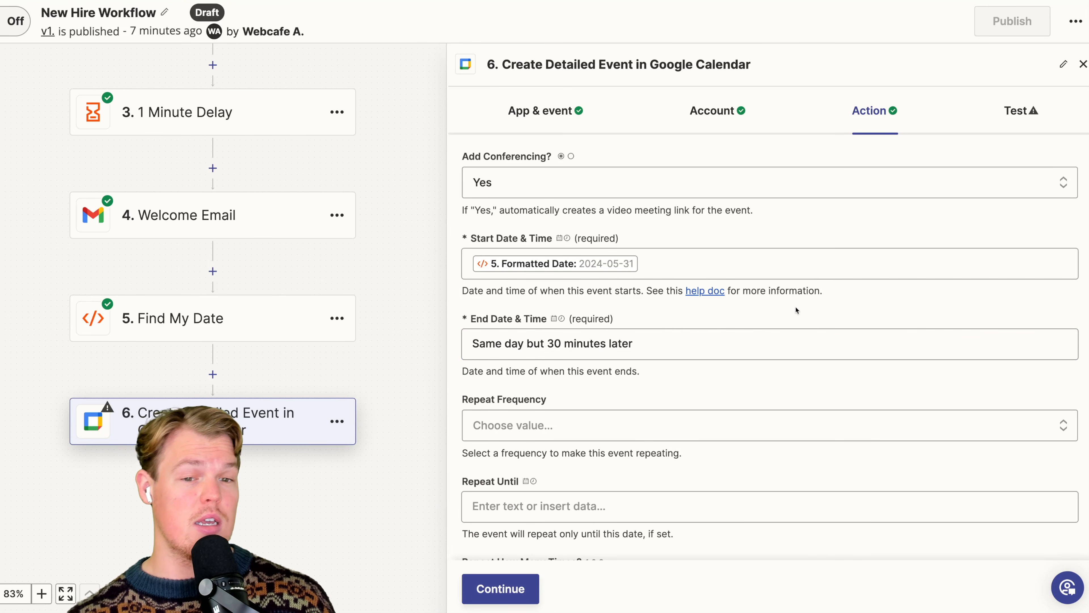
- Add the Primary Email from the New Email For Hire step as an attendee of the calendar event
scroll(796, 309, up, 3)
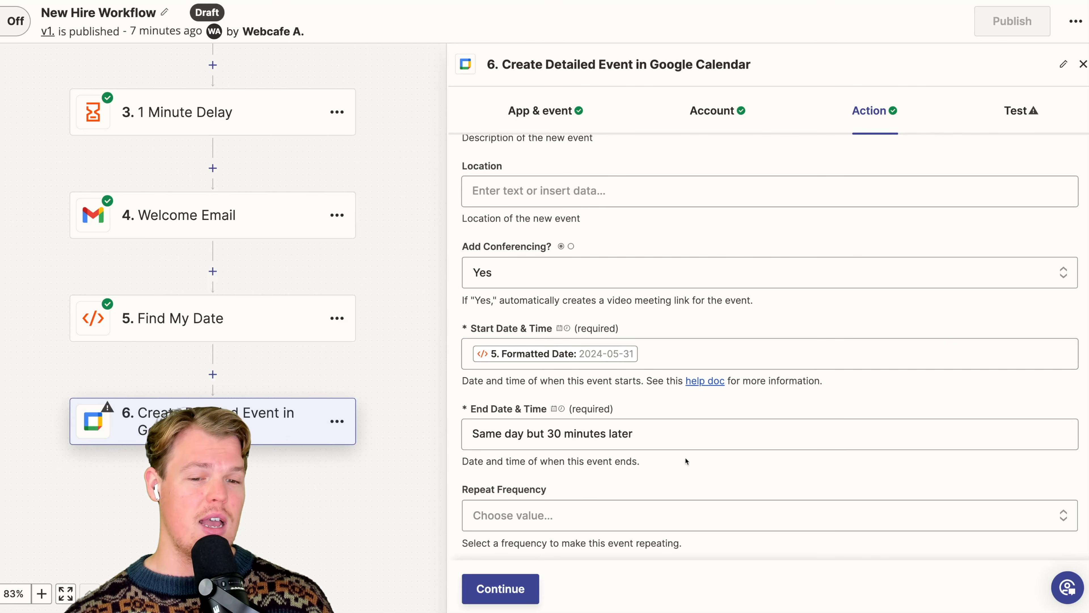
scroll(685, 461, down, 1)
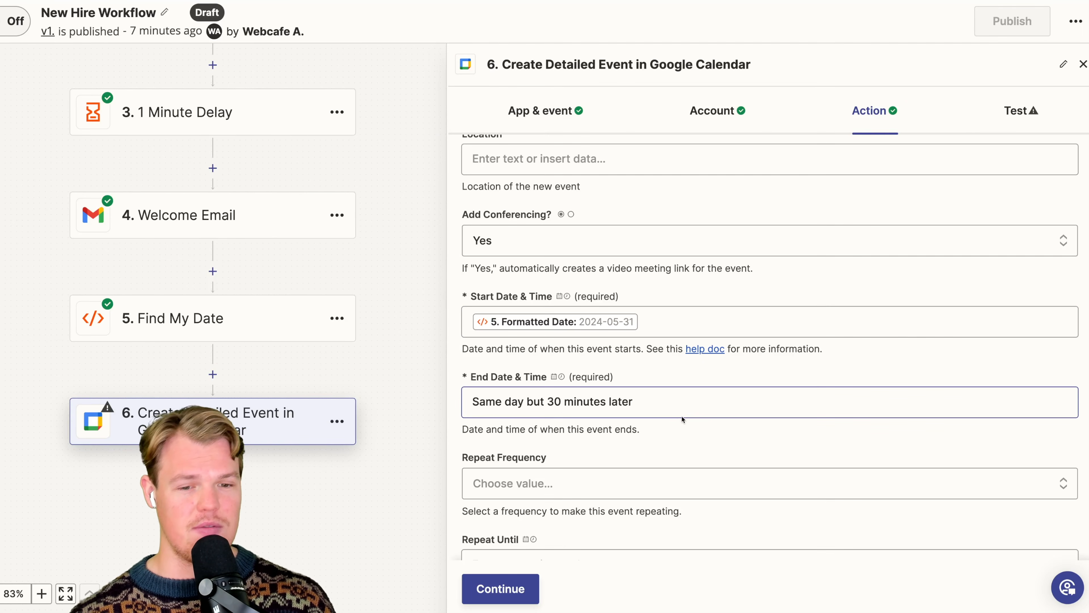
scroll(681, 415, up, 10)
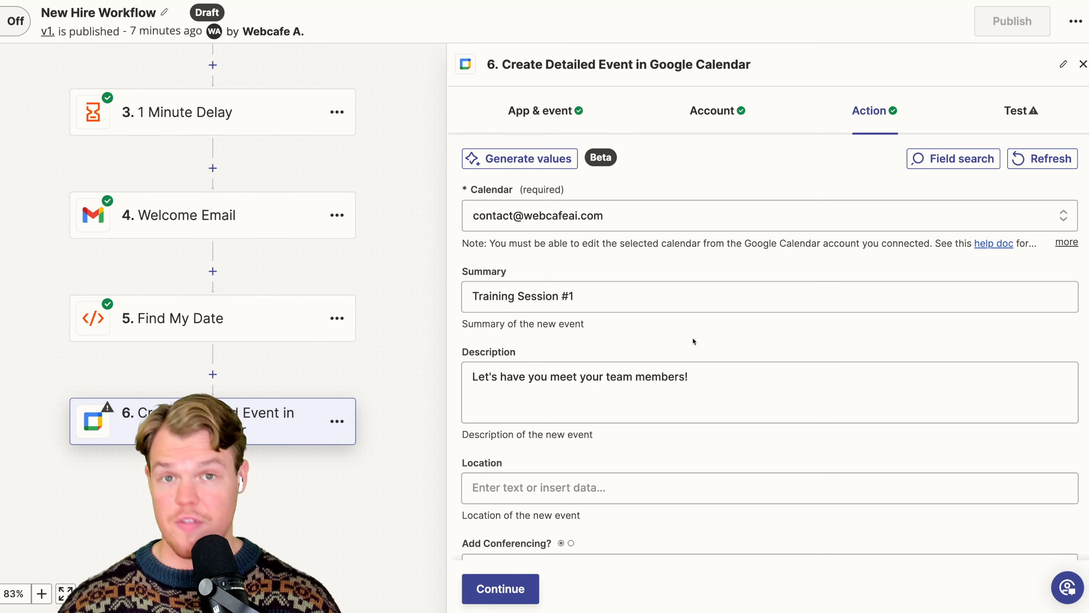
scroll(694, 341, down, 8)
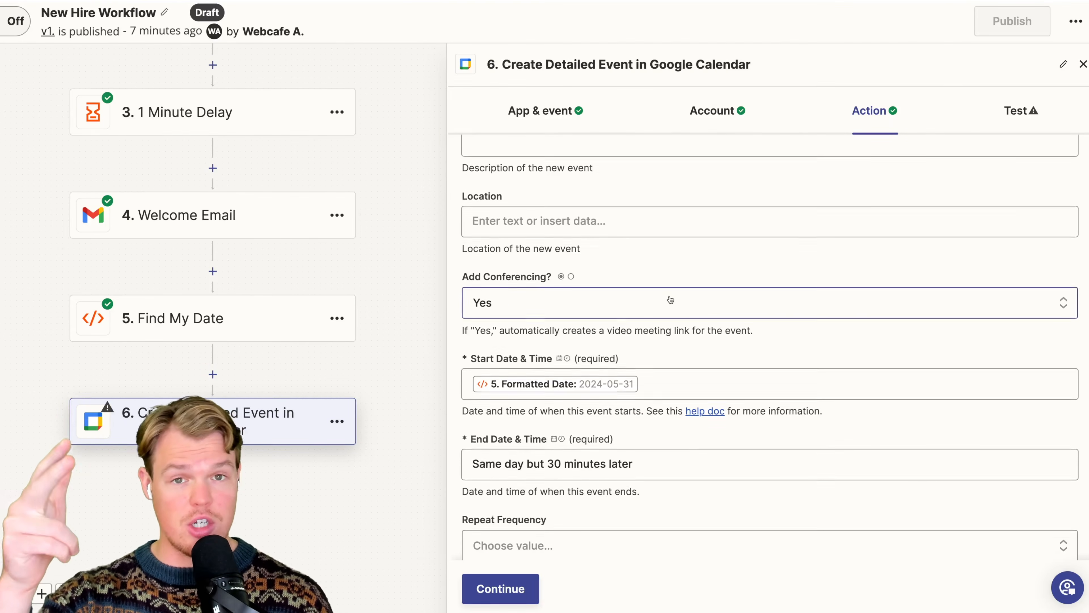
scroll(670, 300, down, 1)
scroll(670, 299, down, 3)
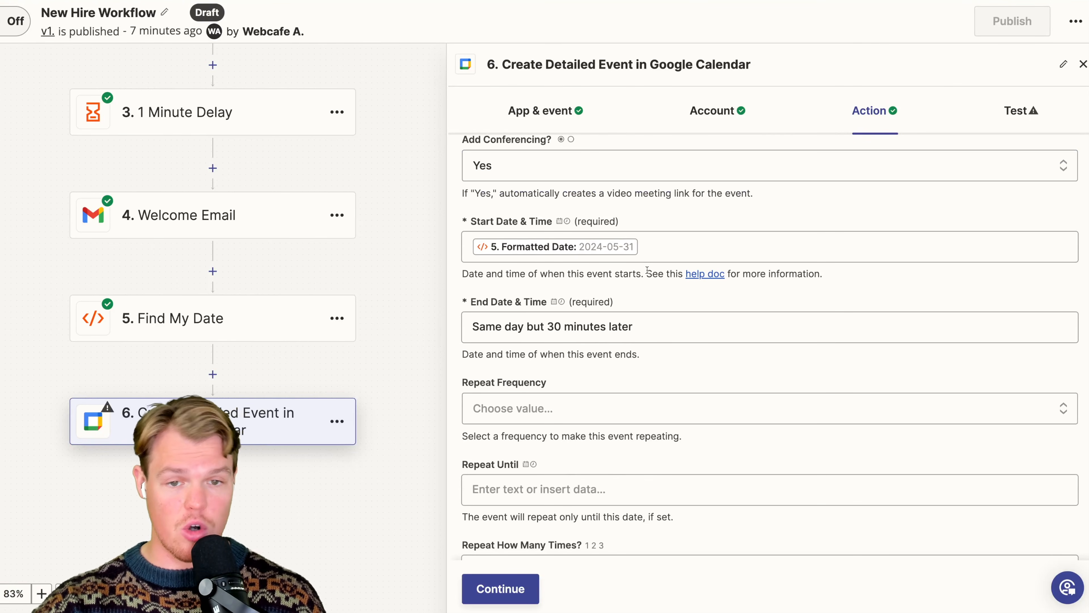
scroll(658, 333, down, 8)
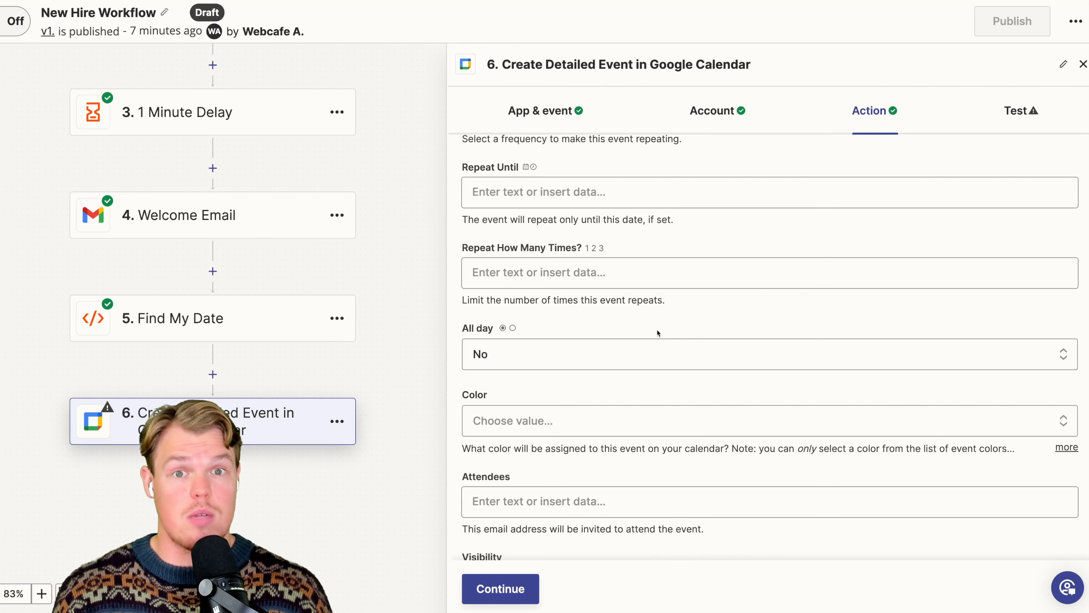
scroll(659, 332, down, 5)
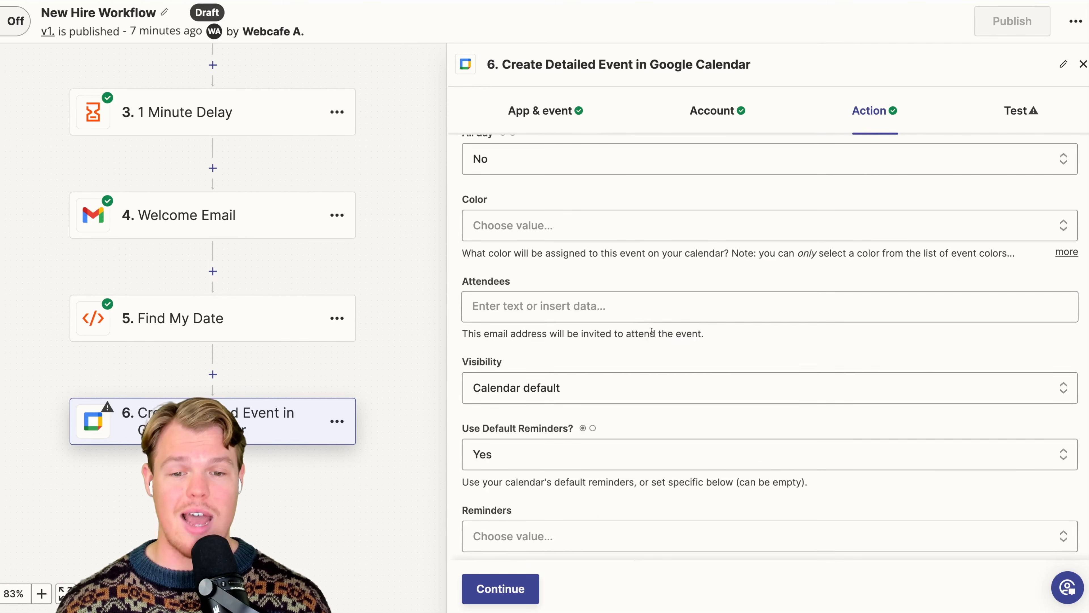
click(633, 318)
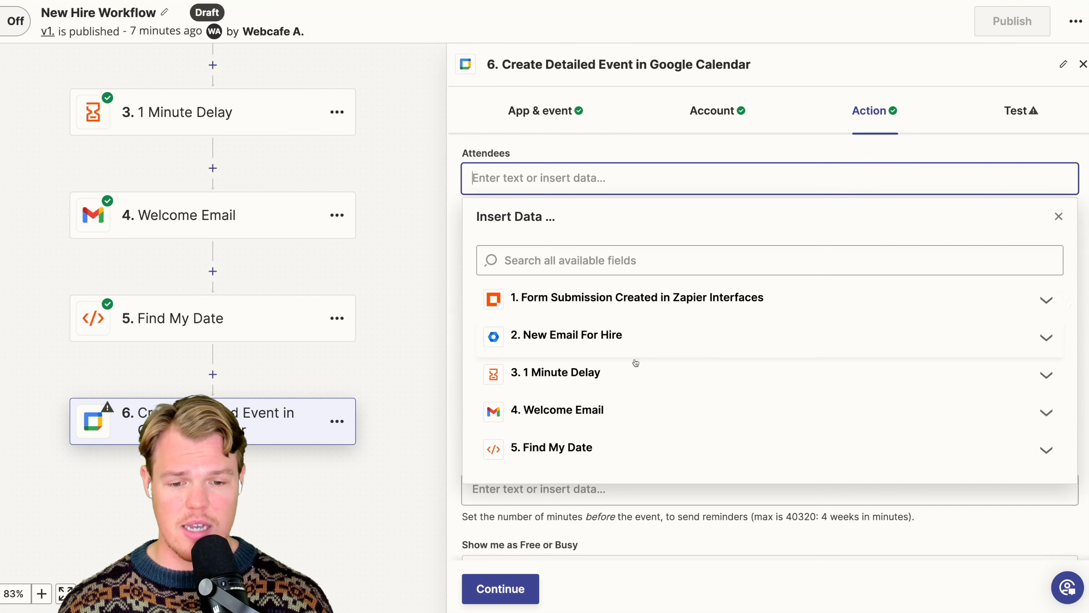
click(627, 355)
scroll(659, 438, down, 10)
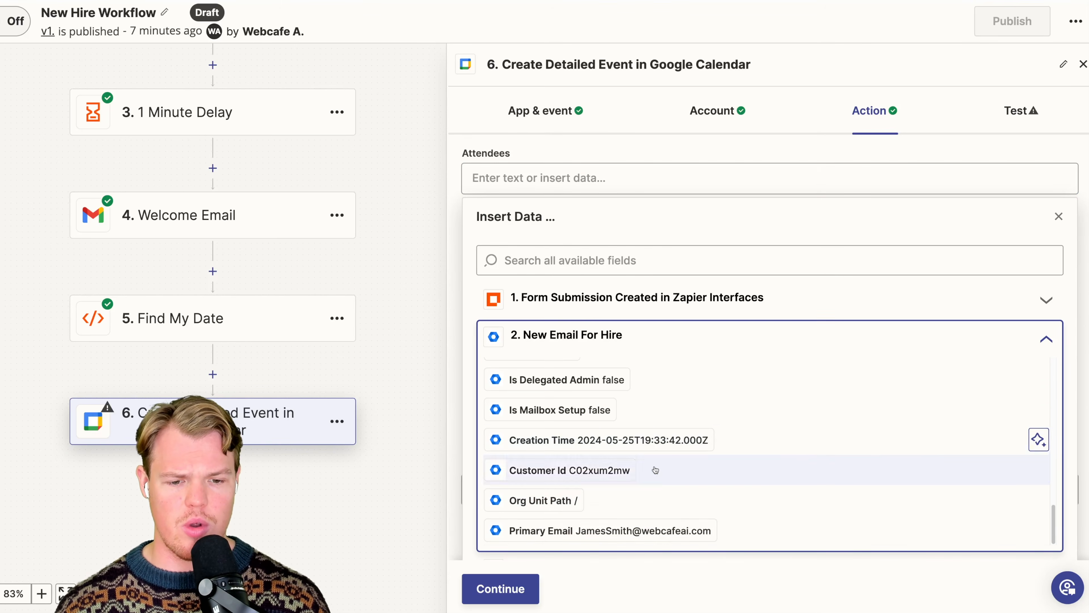
click(644, 528)
click(747, 155)
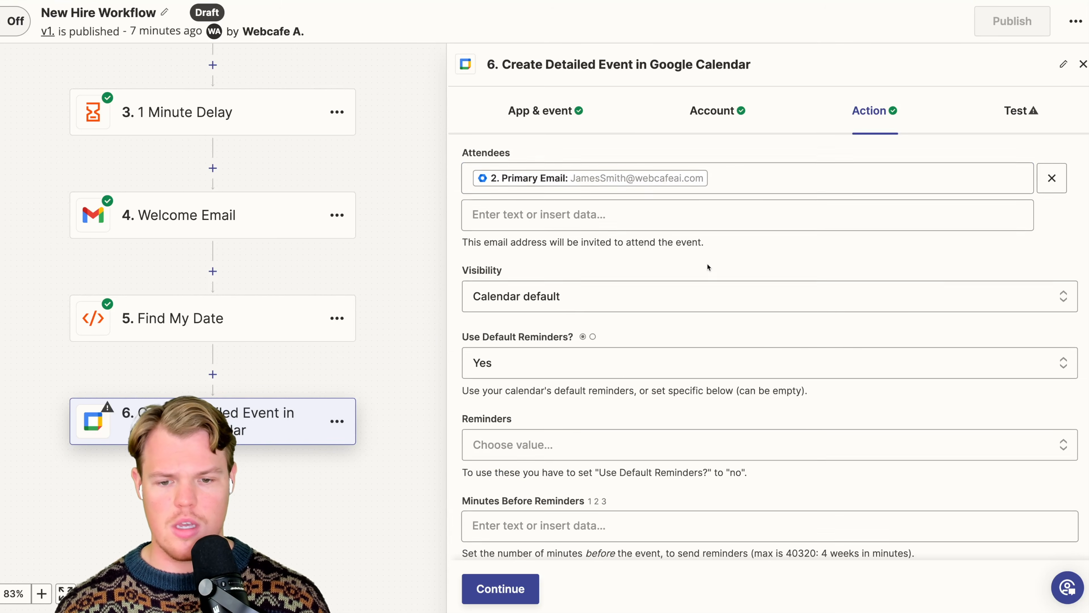
- Try to test the Google Calendar step by creating the detailed event
scroll(708, 263, down, 3)
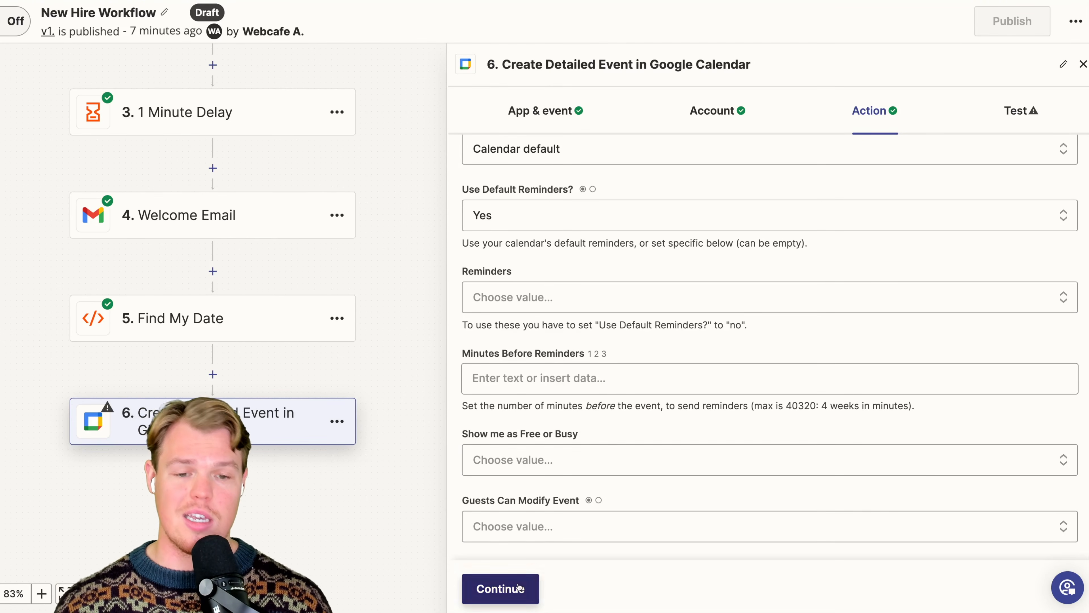
click(500, 589)
click(619, 591)
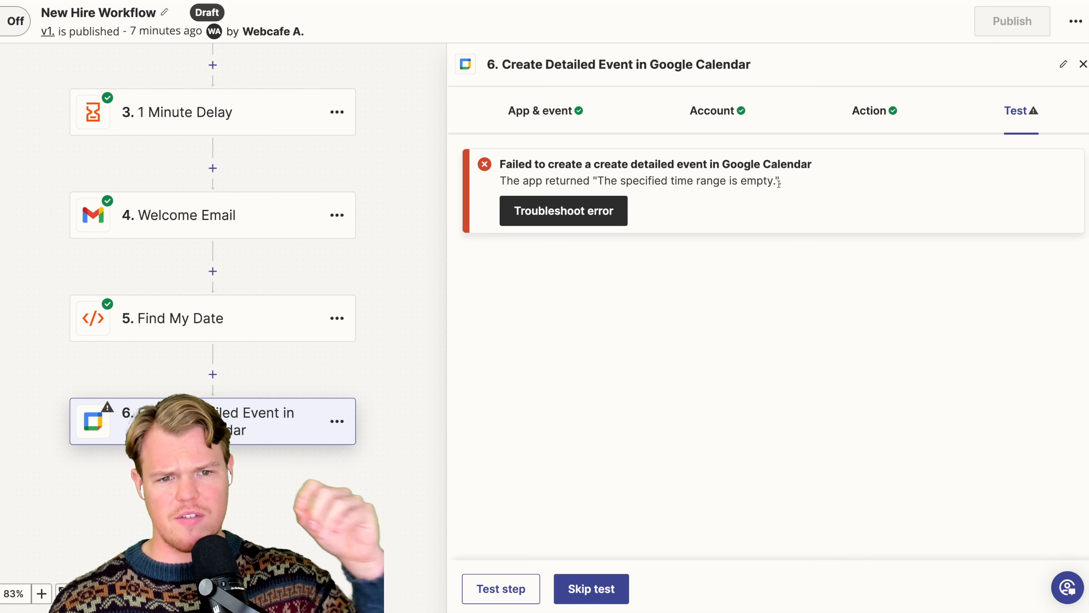
- Review how the calendar event's Start and End Date & Time fields combine the formatted date with a time and time zone
click(868, 110)
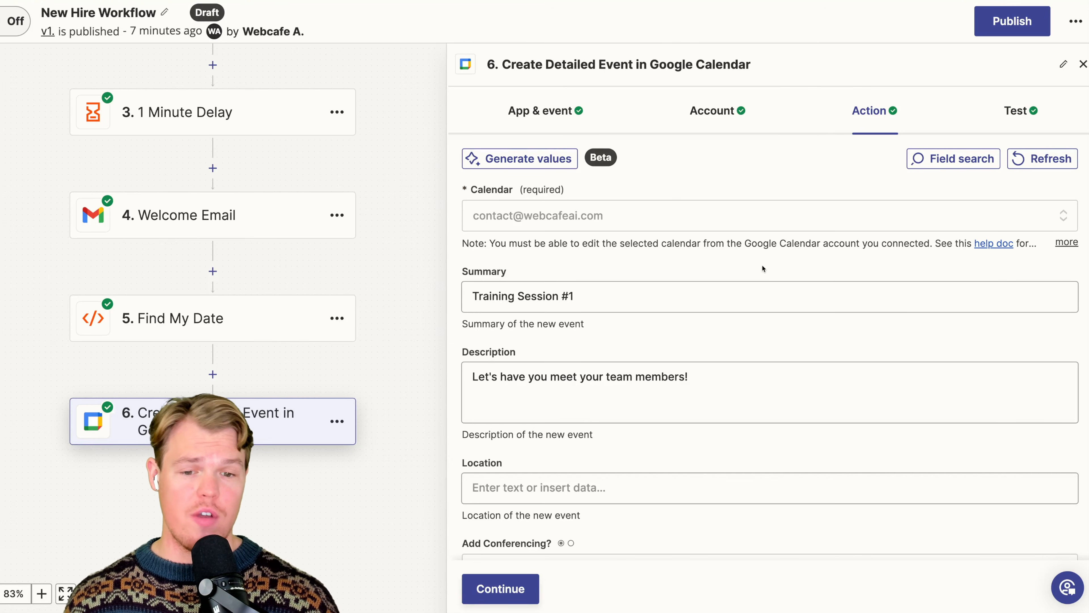
scroll(762, 268, down, 5)
scroll(763, 268, down, 5)
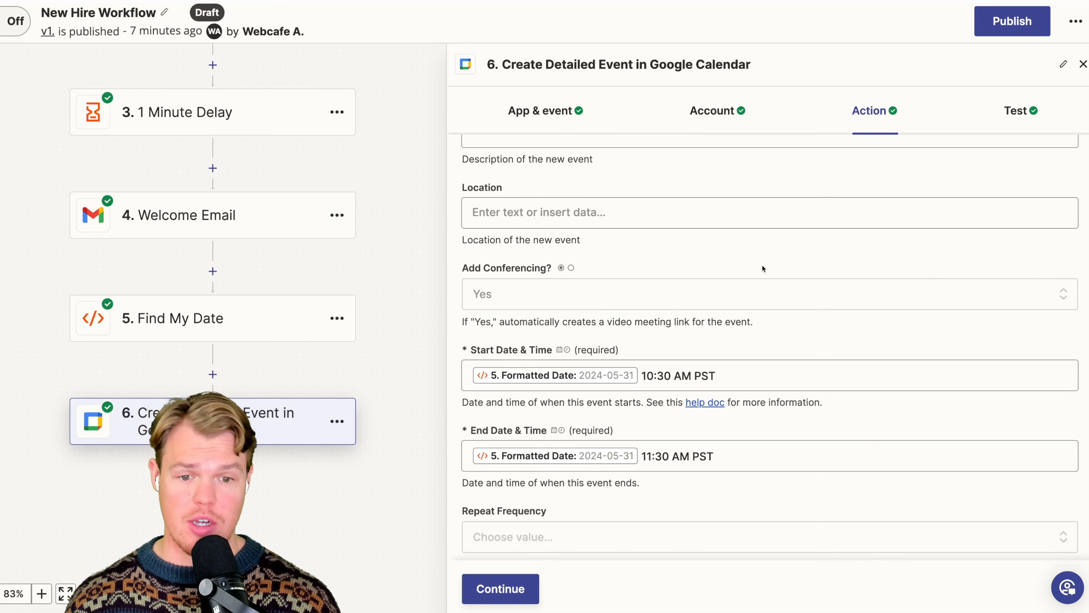
scroll(762, 268, down, 1)
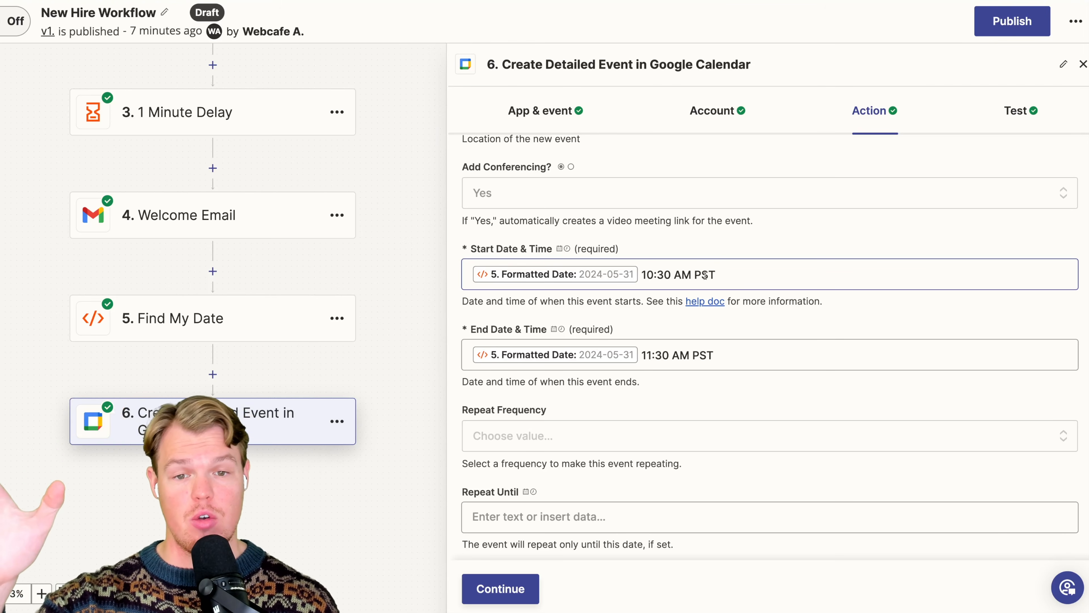
scroll(705, 316, down, 1)
scroll(705, 337, down, 2)
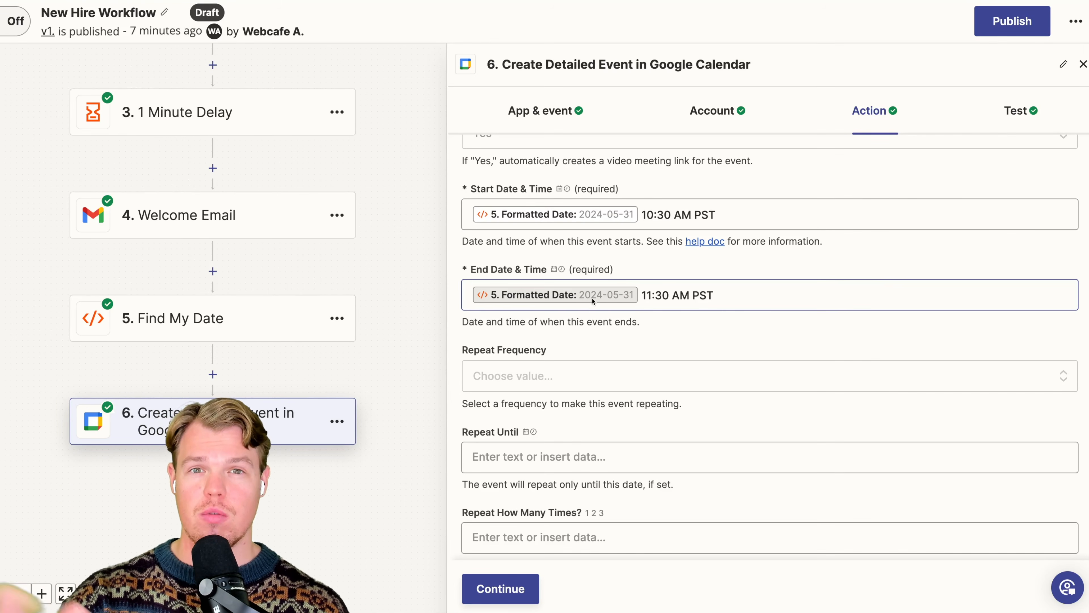
- Examine the calendar event's attendee and reminder settings, including the reminder type and the minutes before the event
scroll(592, 298, down, 8)
scroll(593, 300, down, 4)
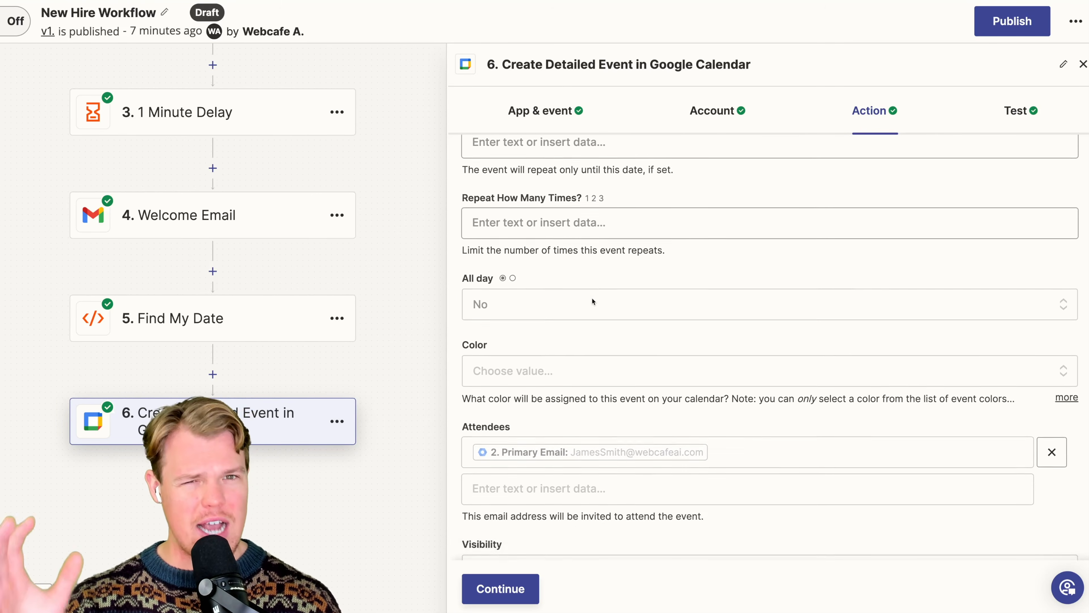
scroll(592, 298, down, 12)
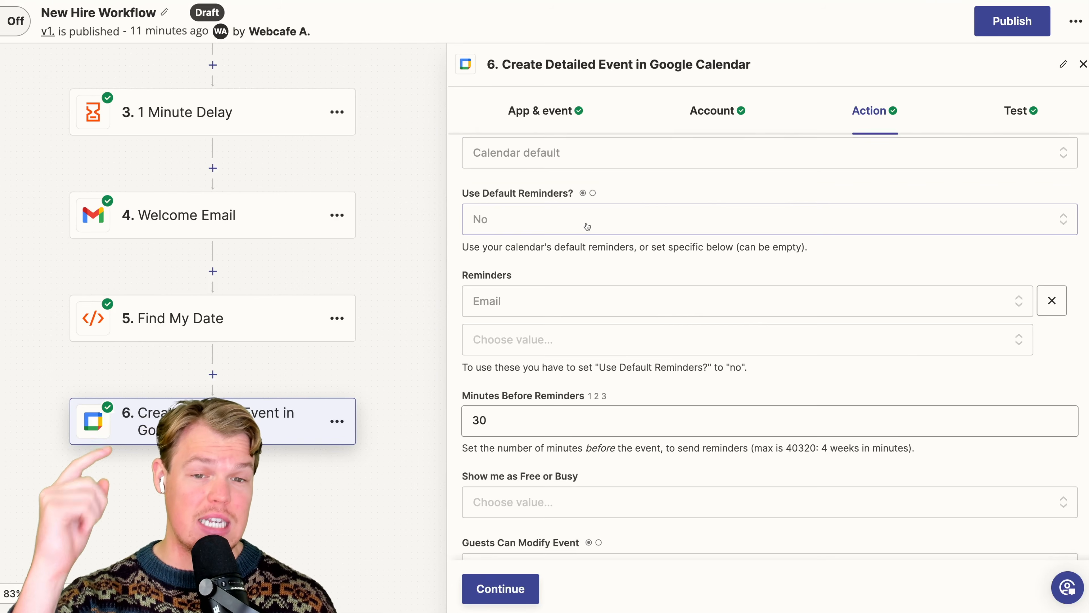
scroll(588, 226, down, 1)
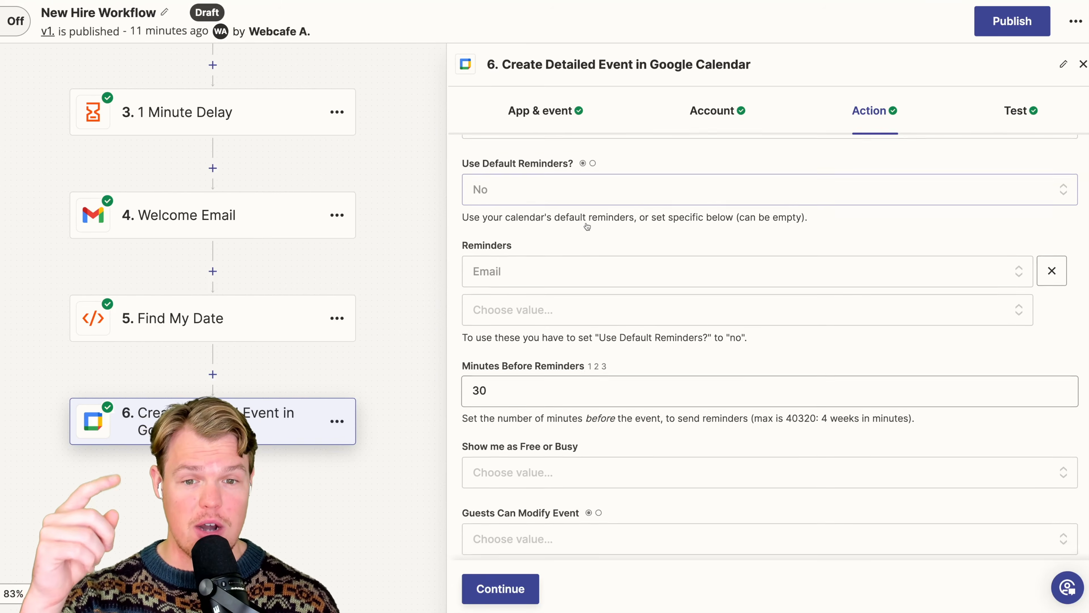
click(569, 264)
click(601, 224)
scroll(601, 224, down, 1)
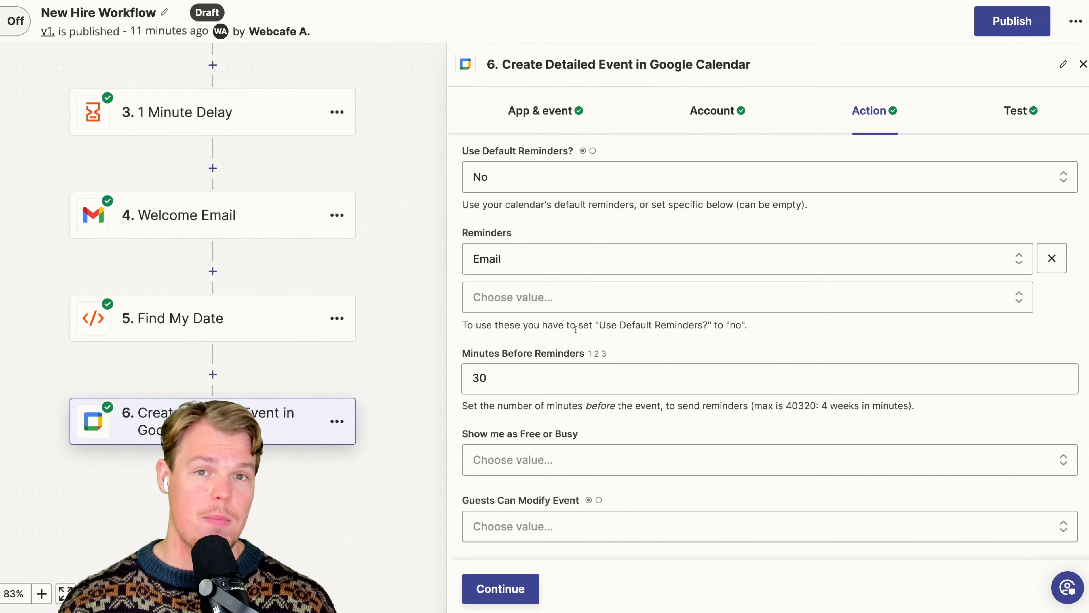
- Review the event's reminder minutes and test result, and inspect the guest and reminder details of Training Session #1 in Google Calendar
click(547, 369)
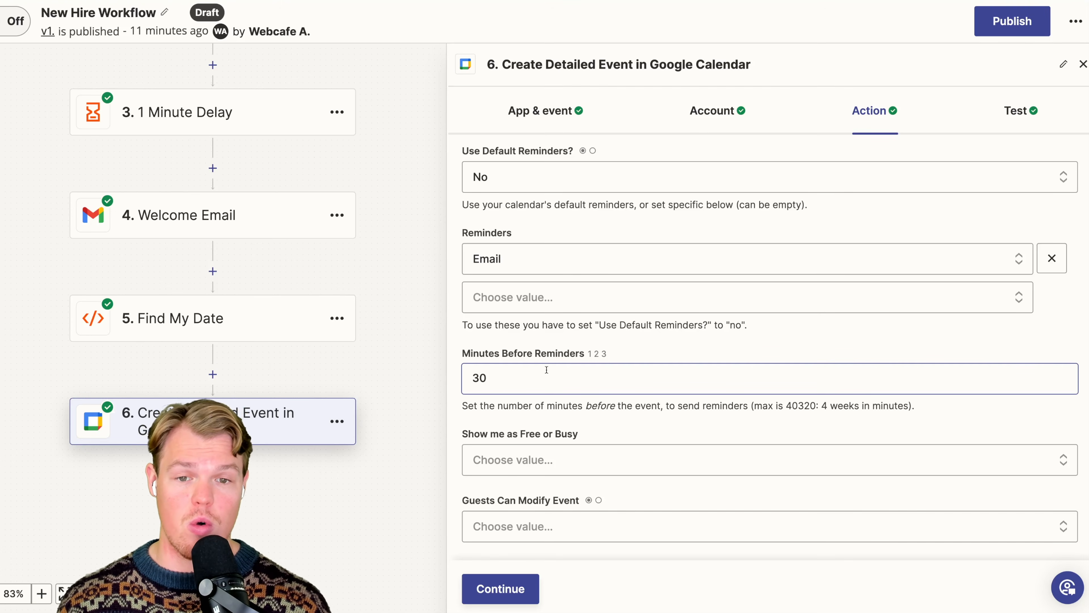
click(1000, 145)
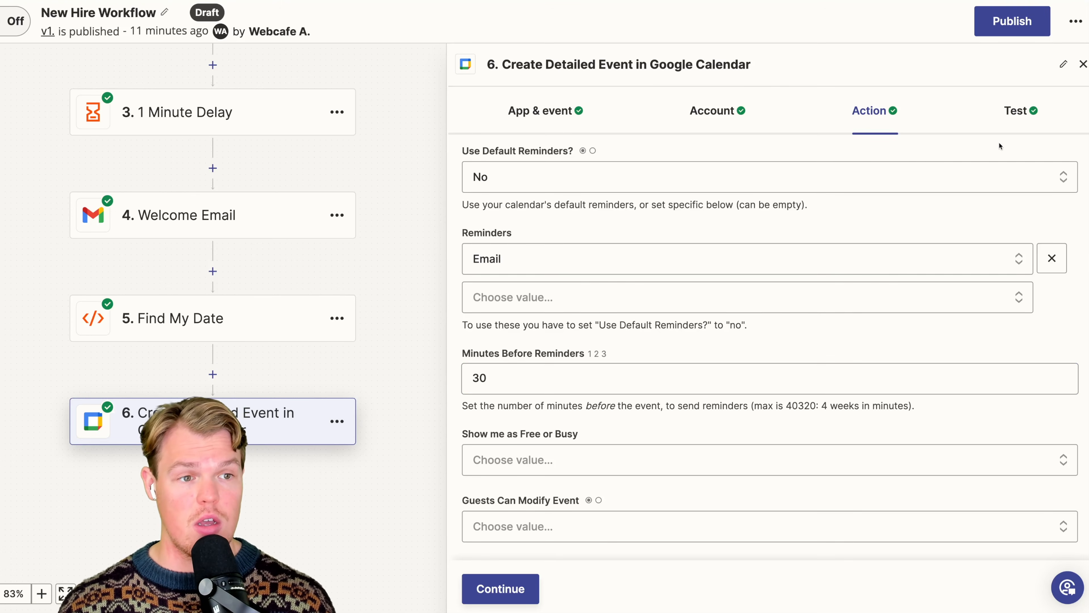
click(1018, 112)
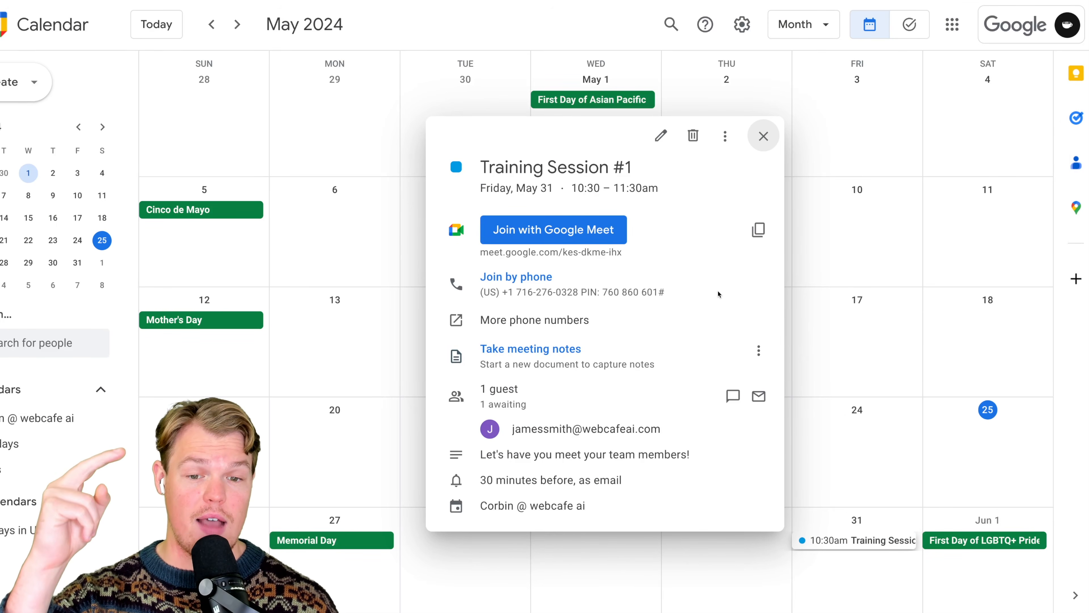
mouse_move(526, 429)
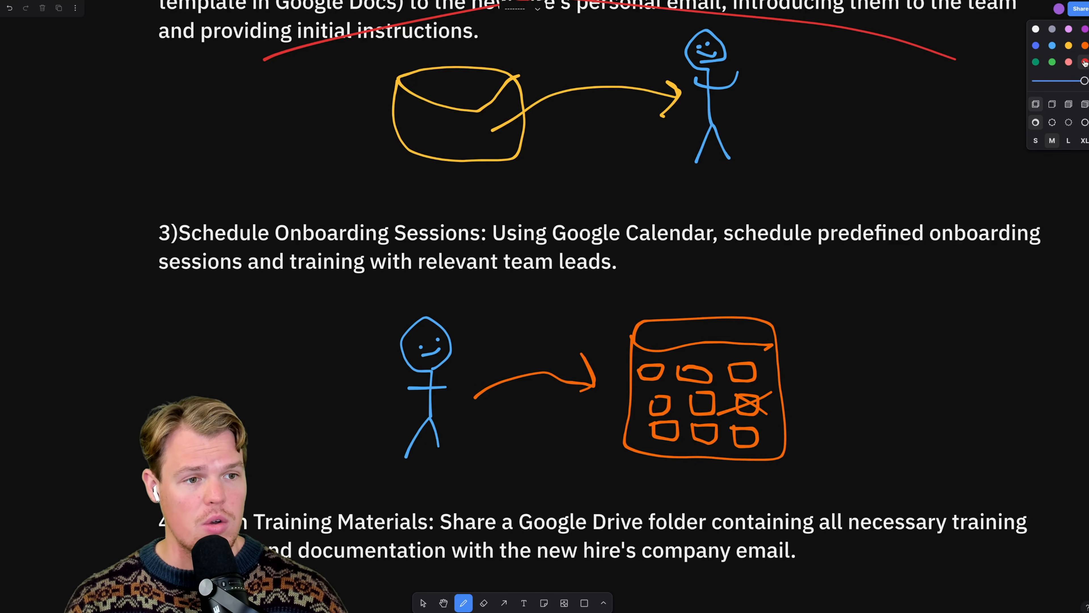
- On the whiteboard plan, cross out the Schedule Onboarding Sessions section with a red stroke
drag(210, 163, 921, 363)
scroll(876, 348, down, 10)
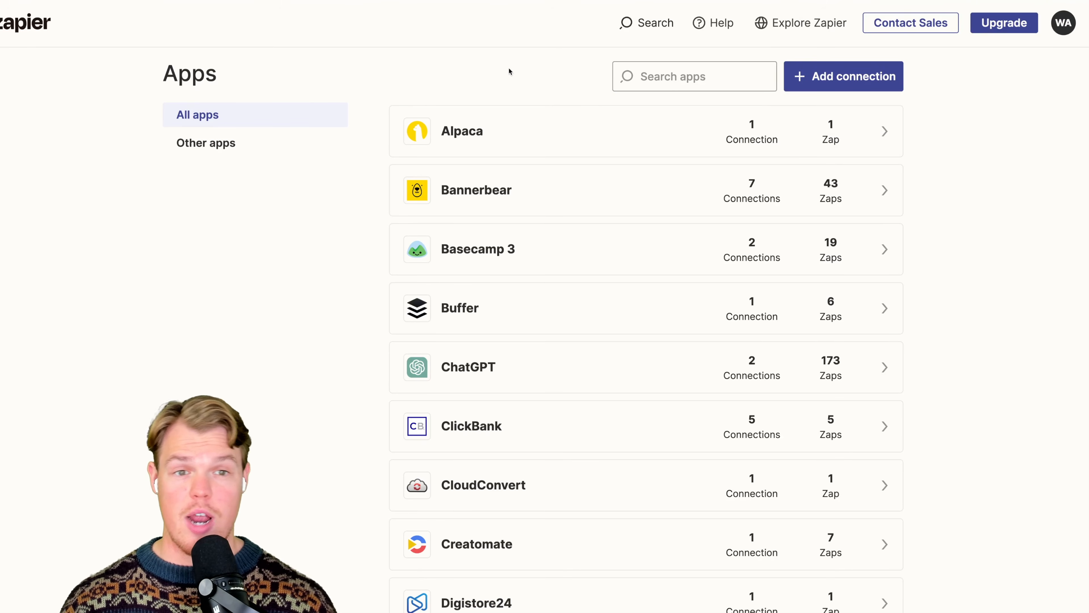
- Search the connected Zapier apps for "drive" and view the Google Drive connections
click(686, 76)
text(drive)
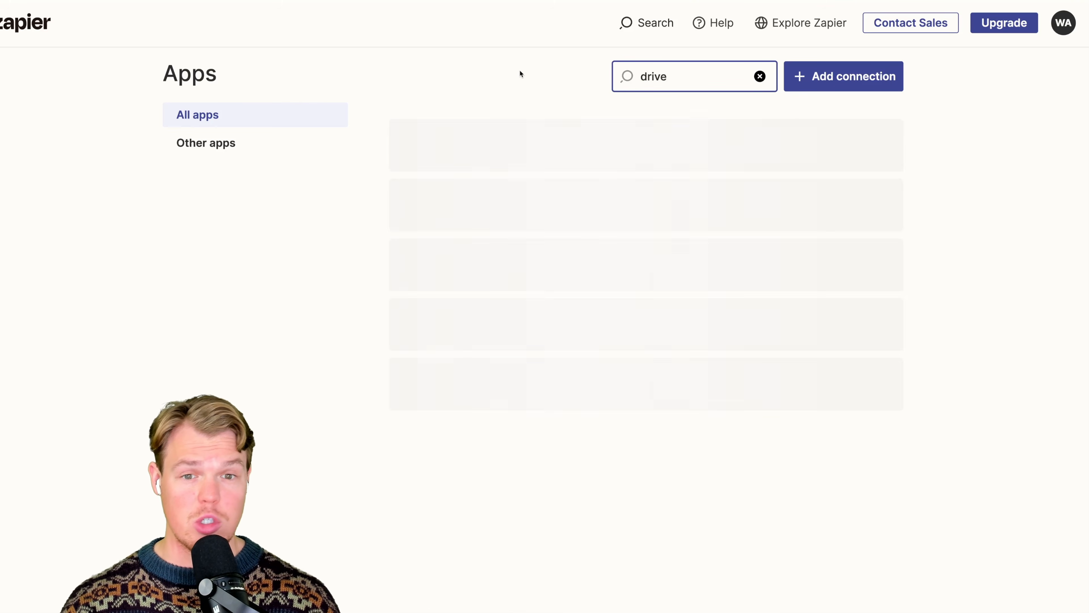
click(539, 132)
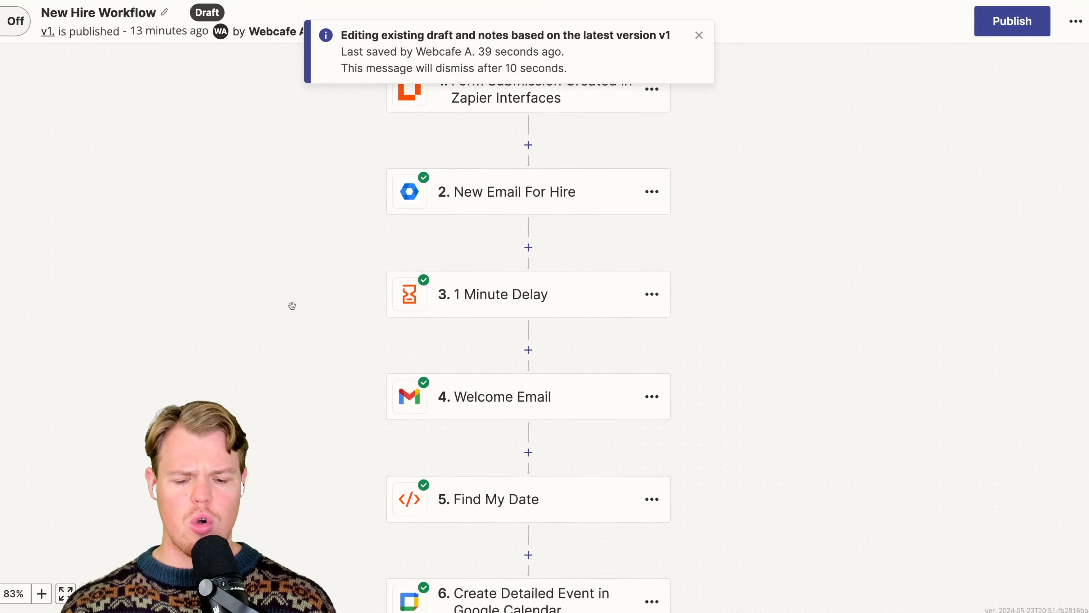
- Rename the Create Detailed Event in Google Calendar step as "Session 1"
scroll(293, 306, down, 5)
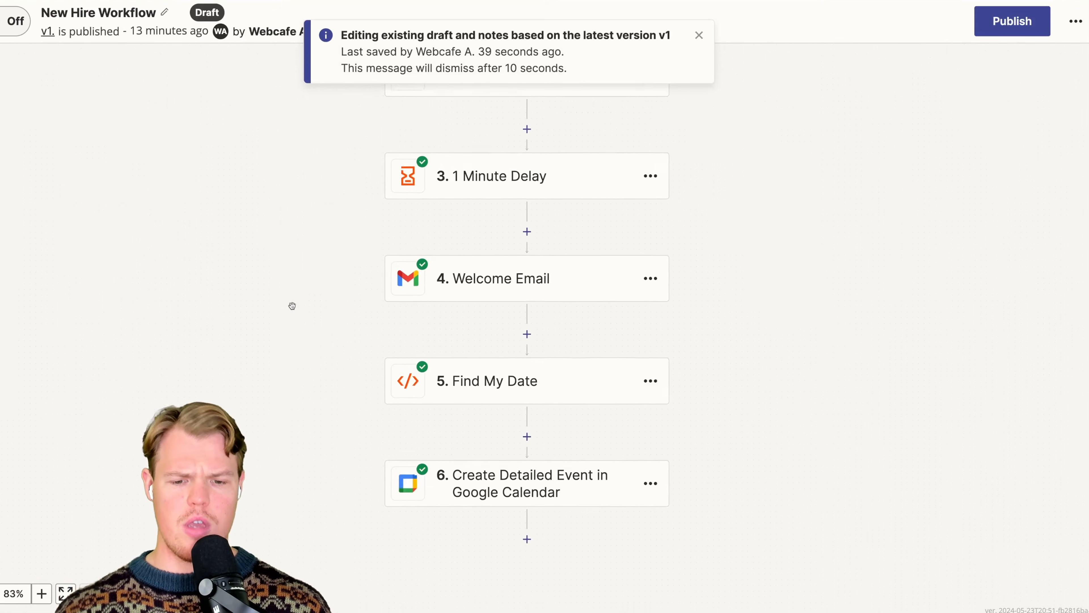
scroll(292, 305, down, 5)
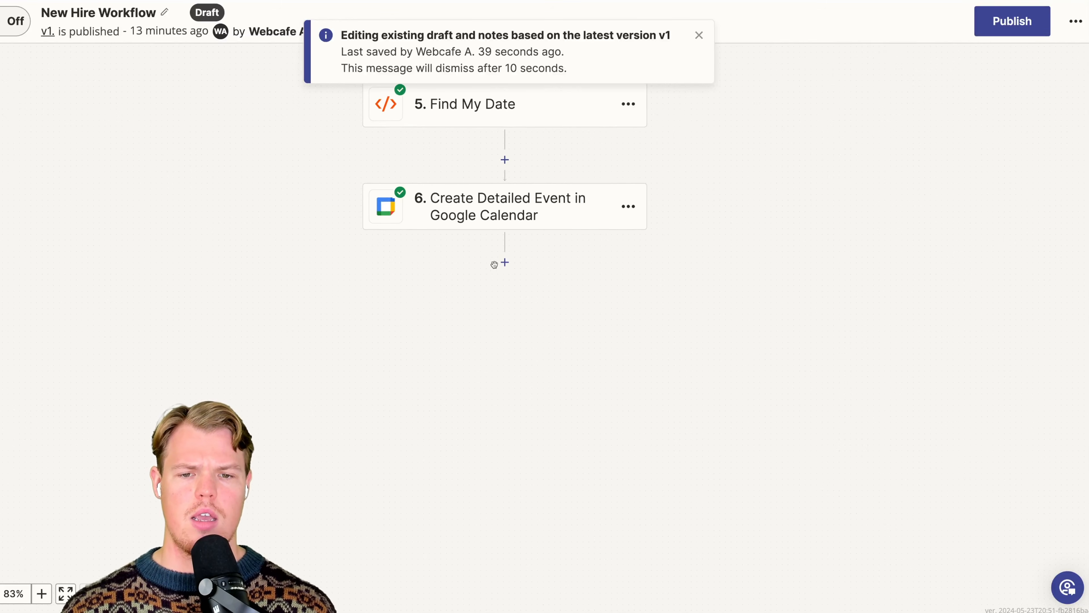
click(628, 207)
click(693, 205)
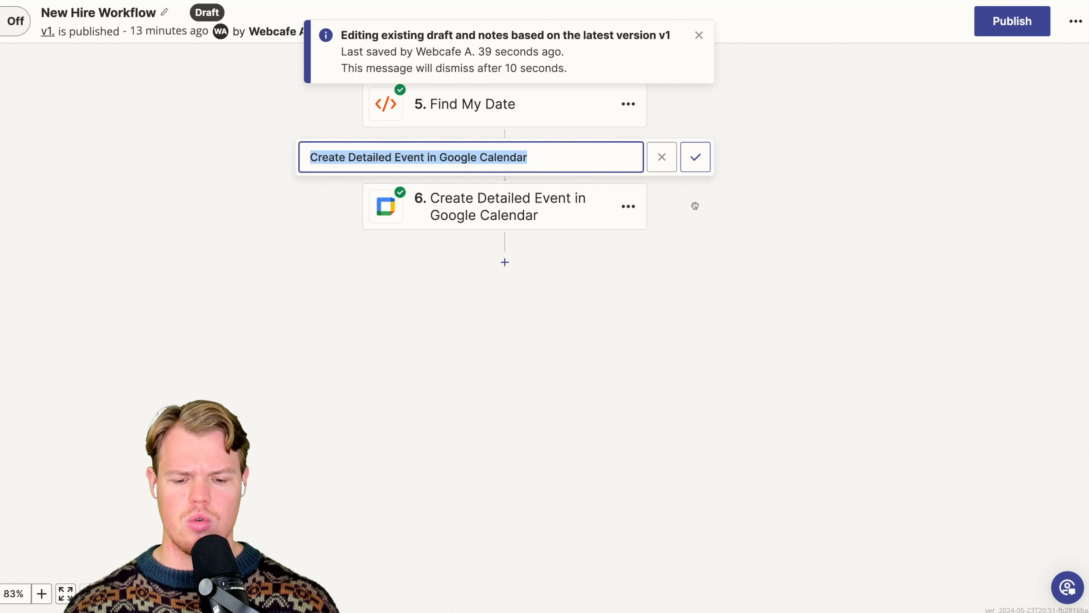
text(See)
text(sion 1)
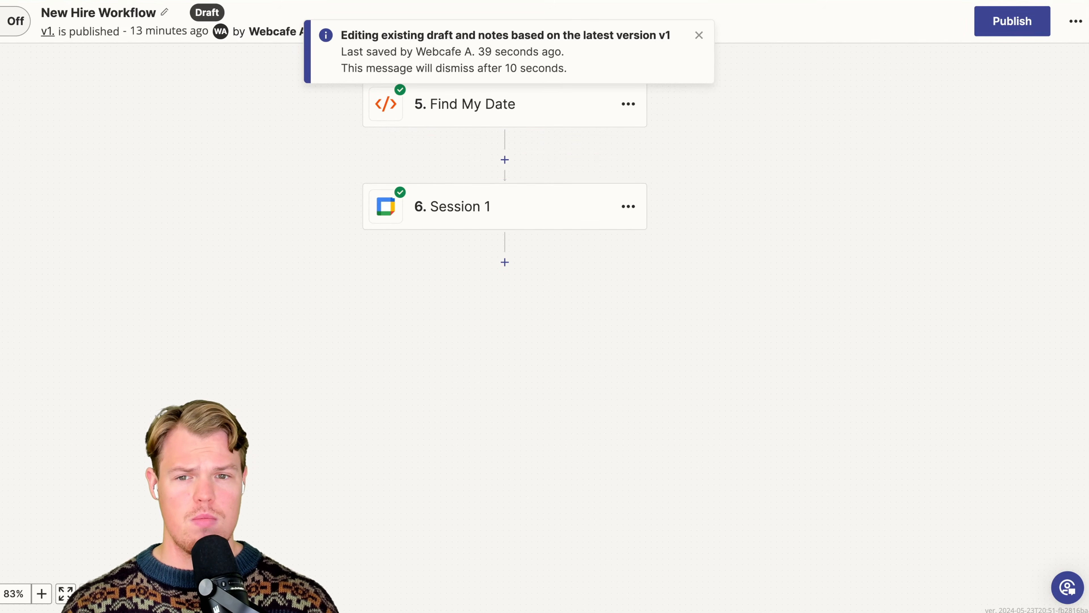
- Add a Google Drive action step after Session 1 in the New Hire Workflow
scroll(591, 413, up, 4)
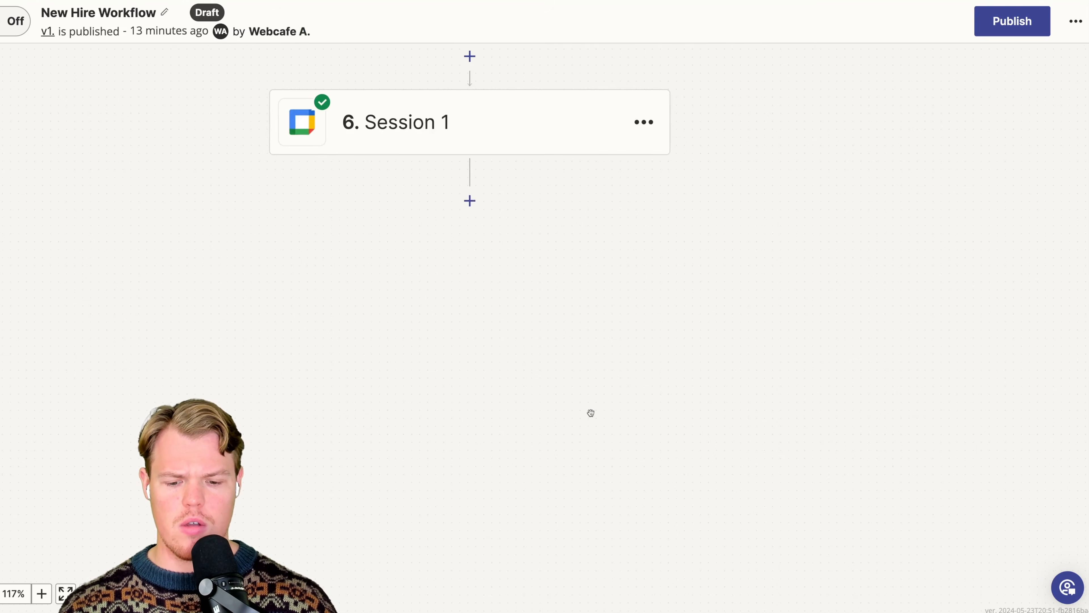
scroll(591, 413, up, 3)
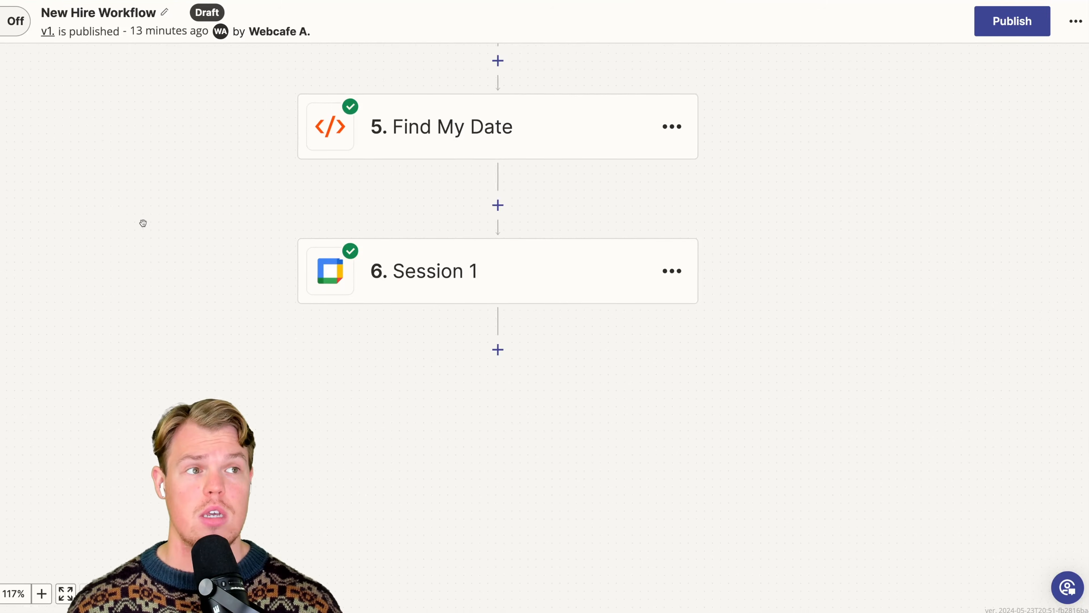
scroll(142, 222, up, 1)
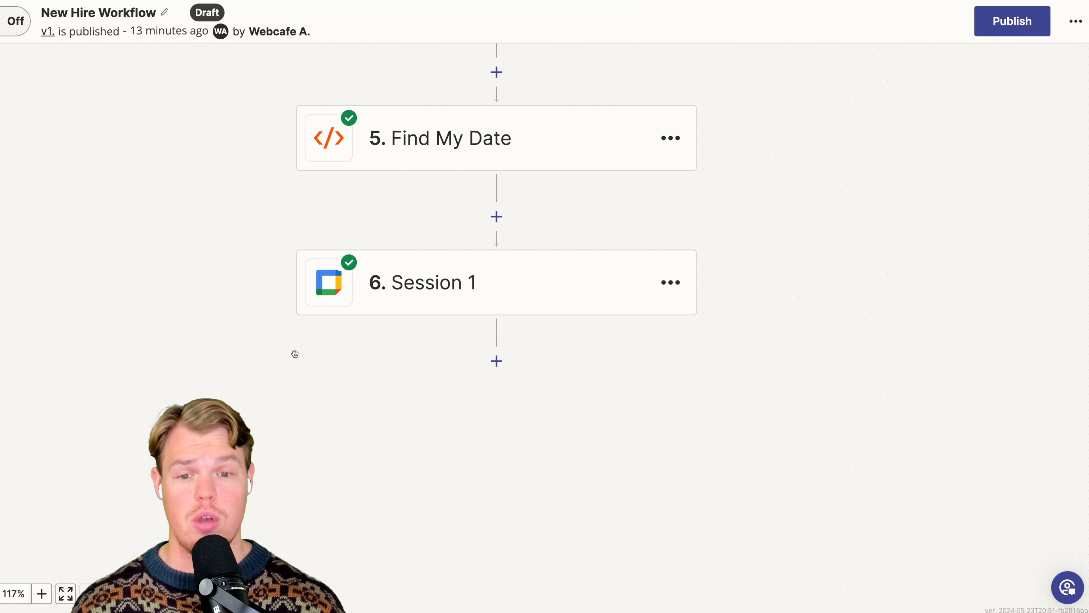
click(496, 360)
text(google drive)
key(Return)
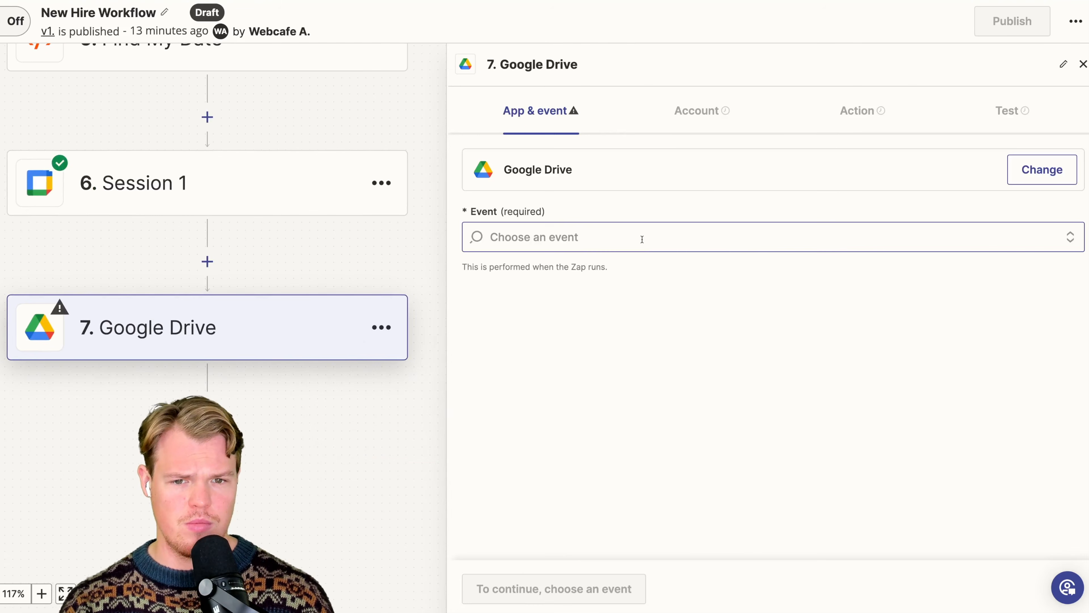
- Set the Google Drive step's event to Add File Sharing Preference and proceed to the account setup
scroll(639, 283, down, 5)
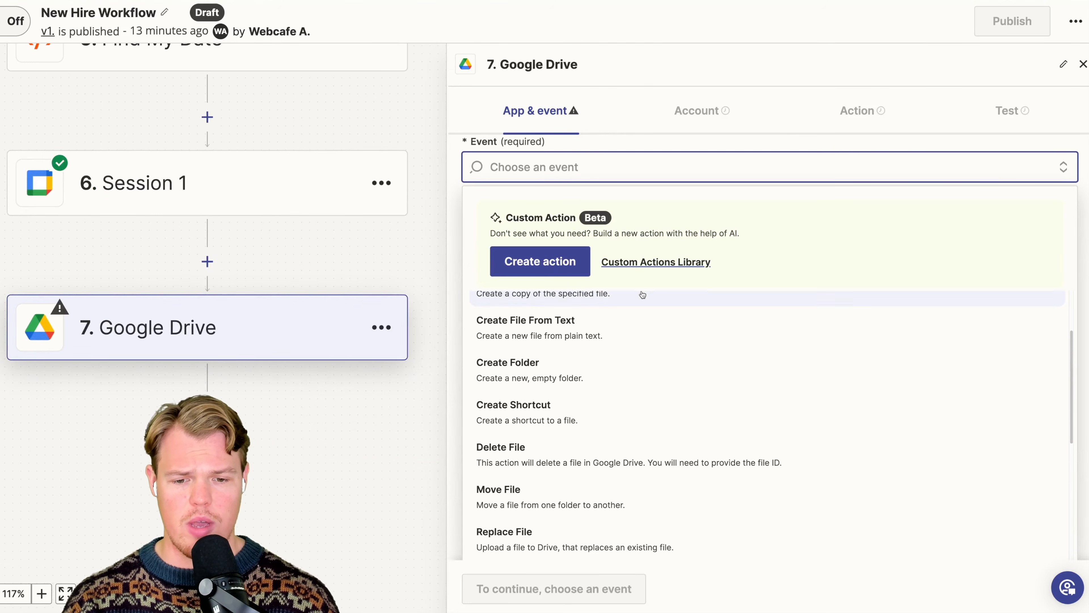
scroll(642, 295, down, 5)
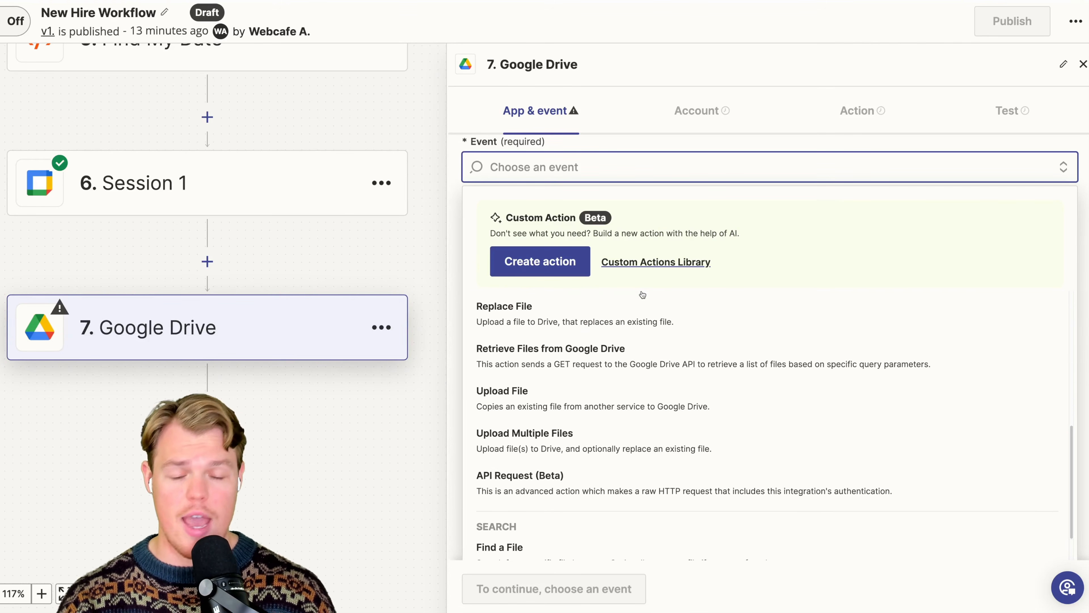
scroll(652, 338, up, 8)
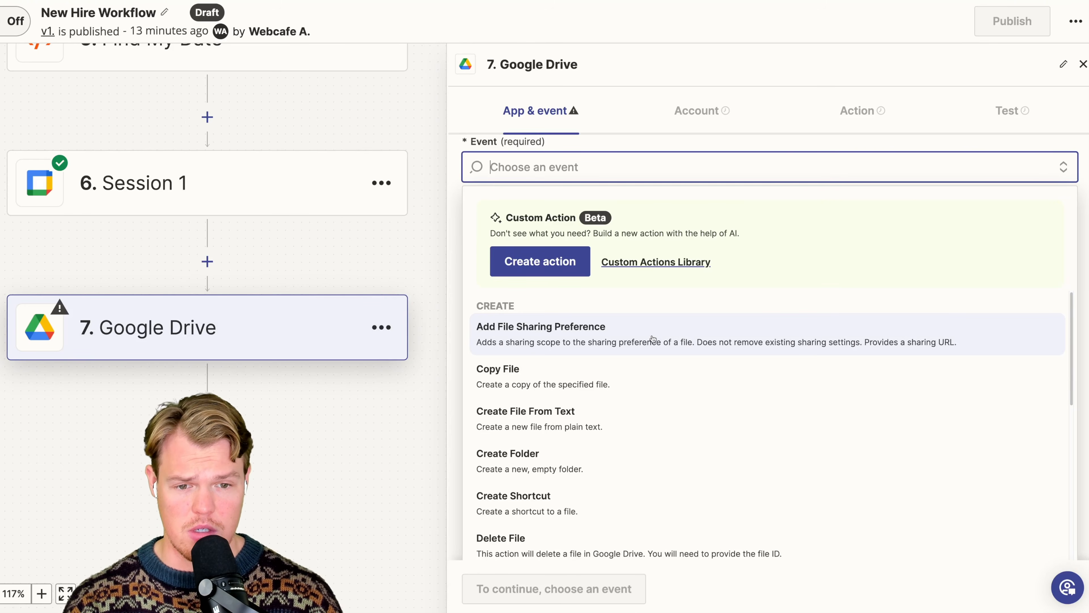
click(652, 338)
click(510, 588)
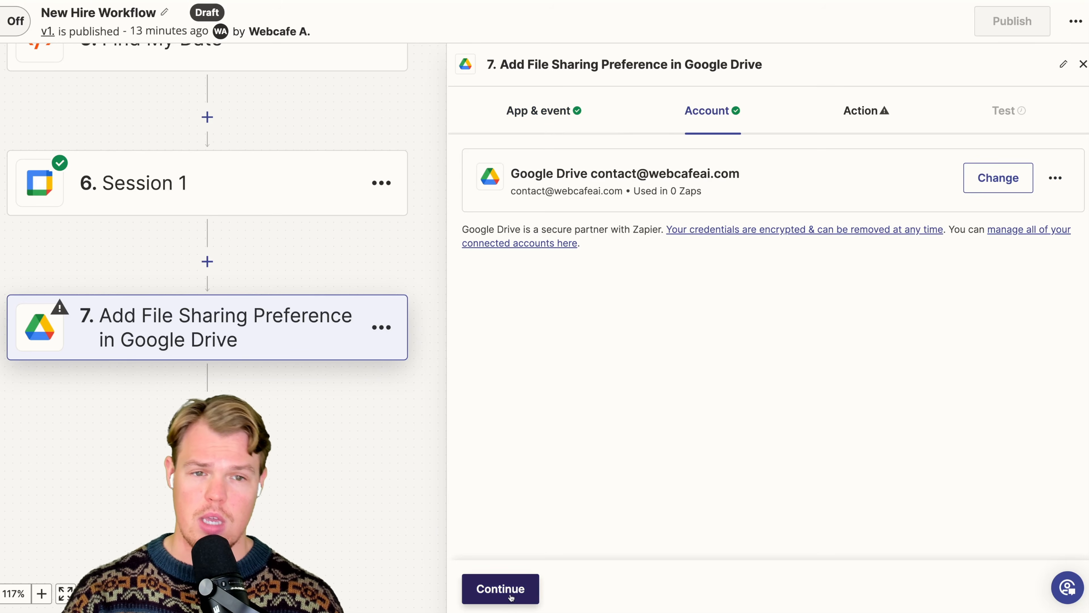
- Keep the connected Google Drive account and browse the files offered for the required File Id
click(493, 590)
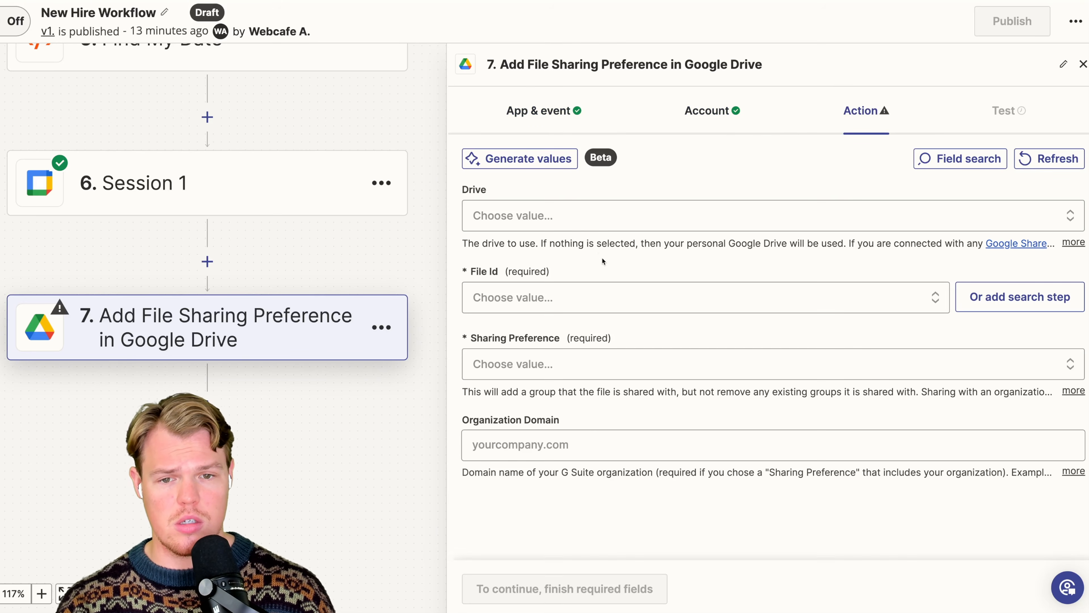
click(603, 289)
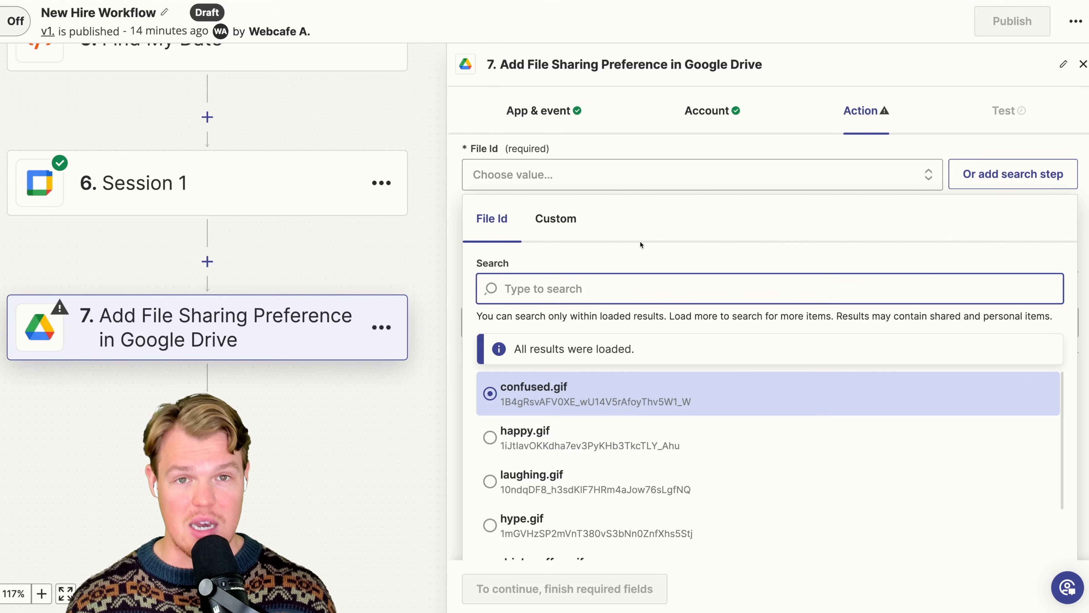
scroll(660, 343, down, 5)
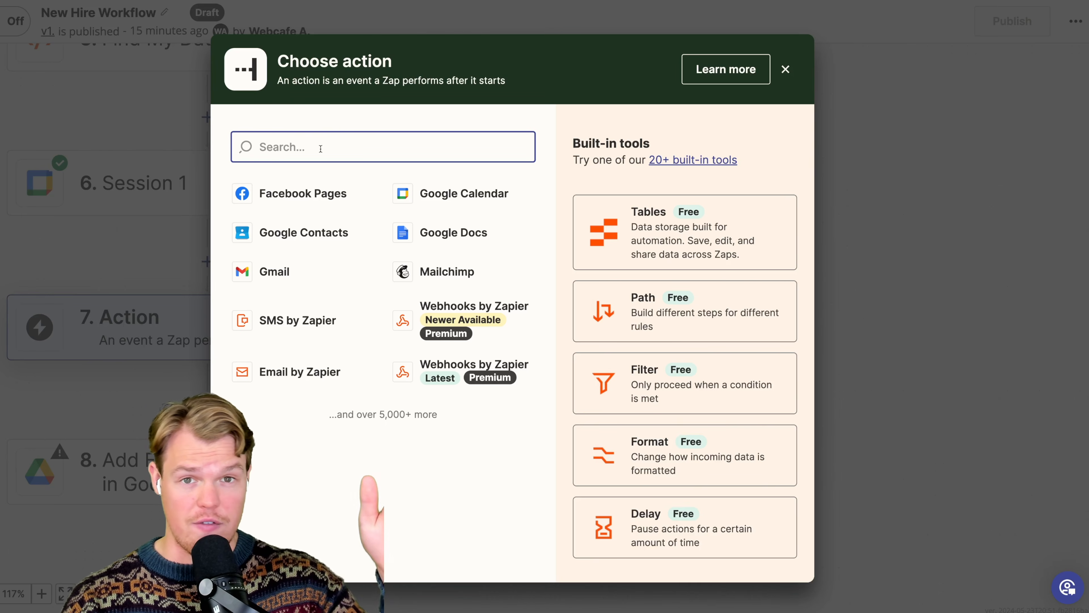
- Insert a Paths step between Session 1 and the Add File Sharing Preference step
text(pa)
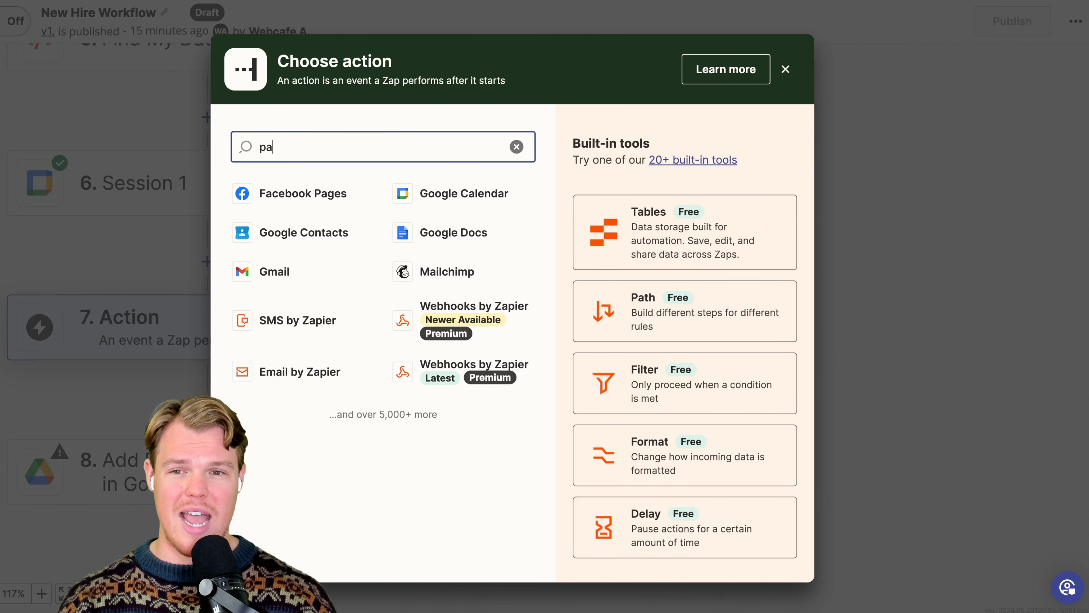
text(th)
click(526, 328)
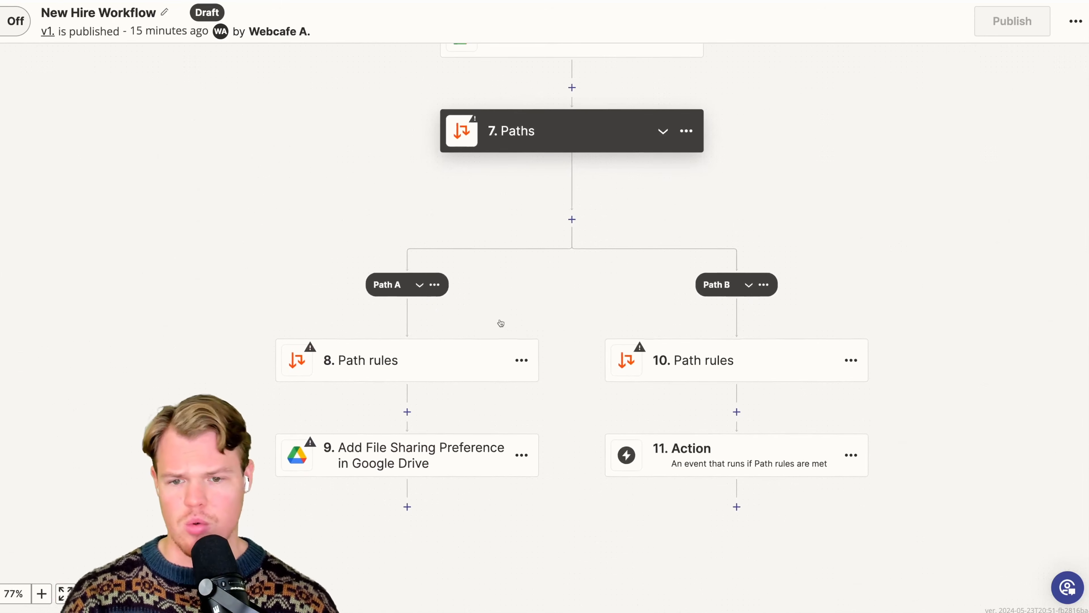
- Open Path A's rules and set the custom rule's field to Form Data: Postion from the form submission
click(418, 285)
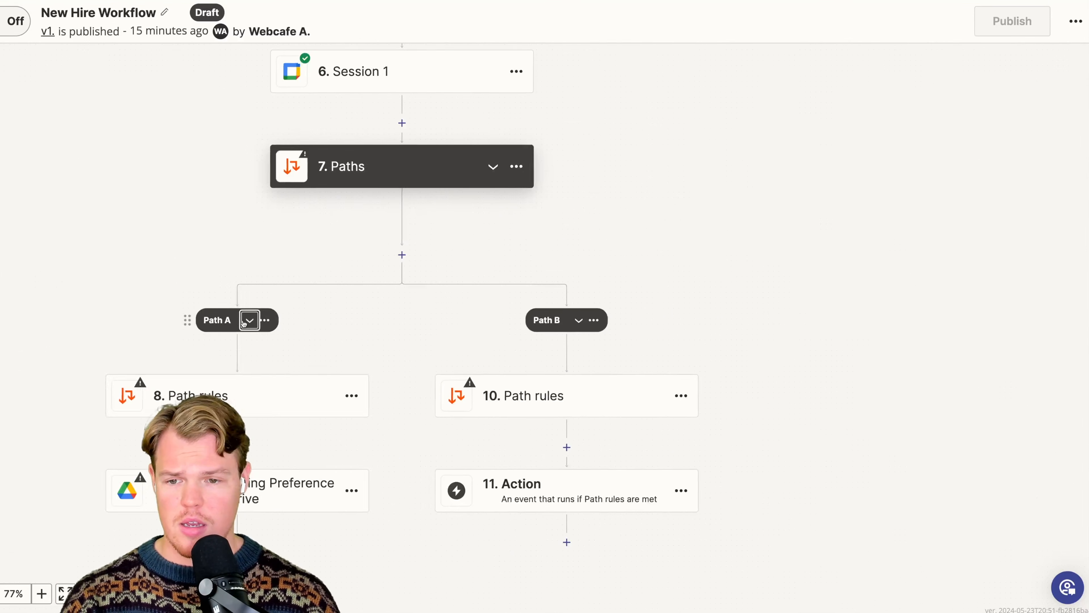
click(248, 320)
click(430, 319)
click(361, 394)
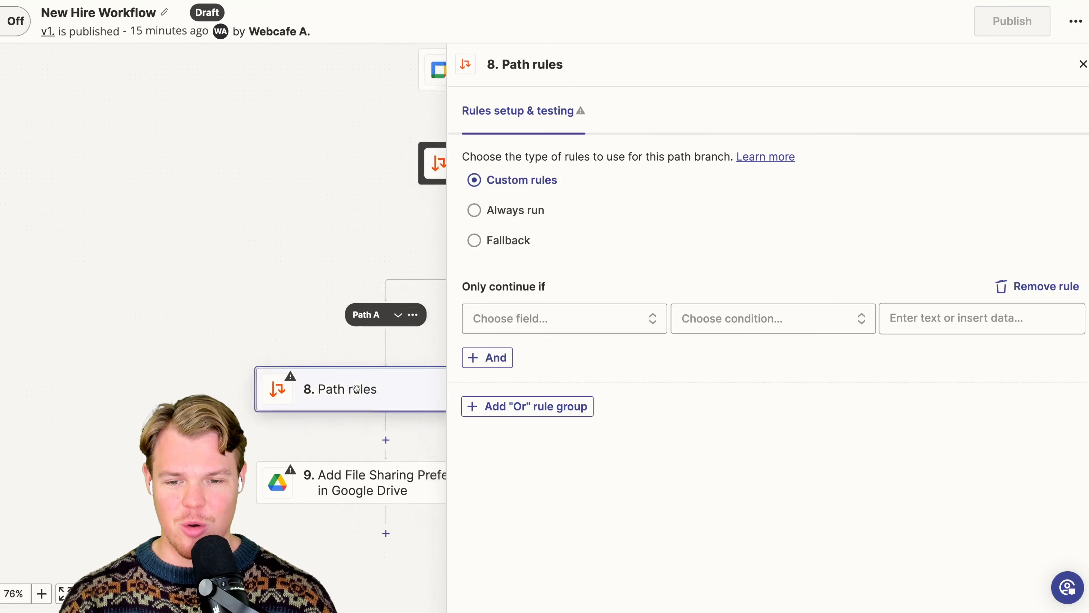
click(556, 319)
scroll(642, 449, down, 1)
scroll(642, 449, down, 10)
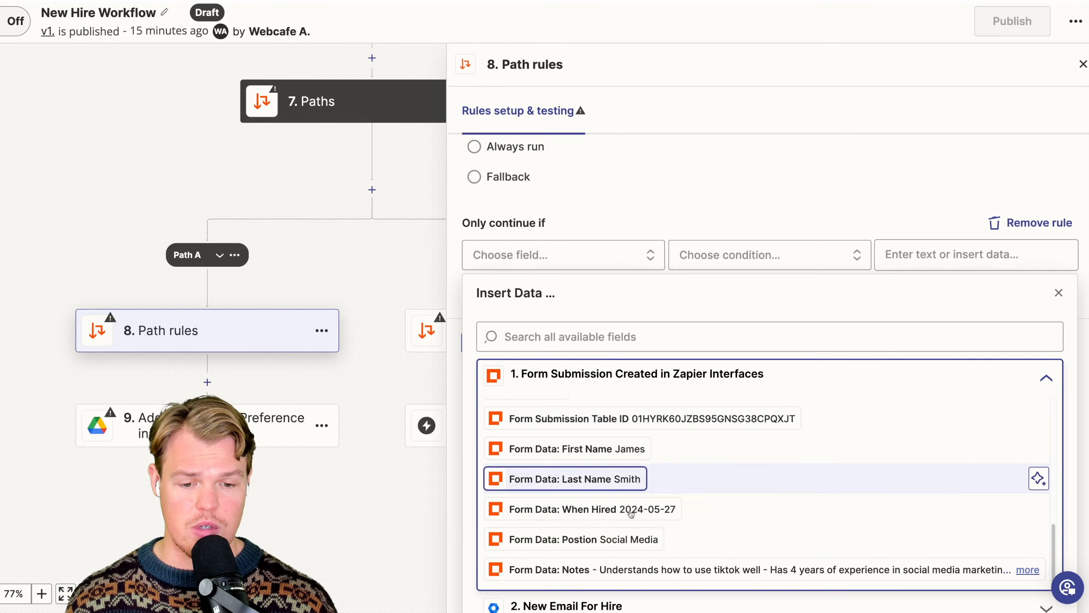
click(621, 539)
- Set the Path A rule's condition to (Text) Exactly matches with the value Social Media
click(730, 319)
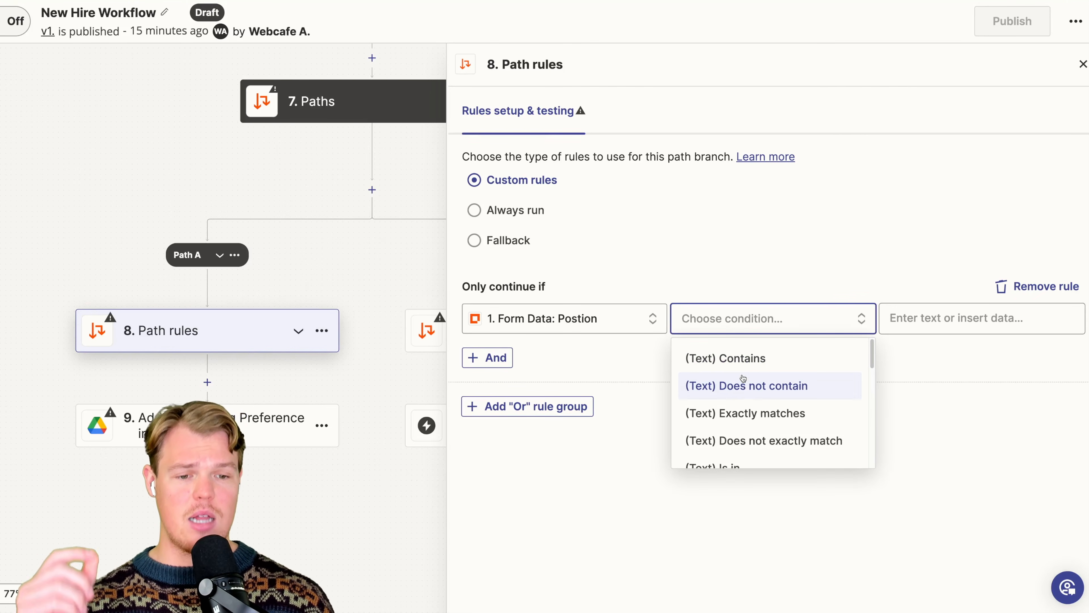
click(745, 413)
click(909, 318)
text(Social)
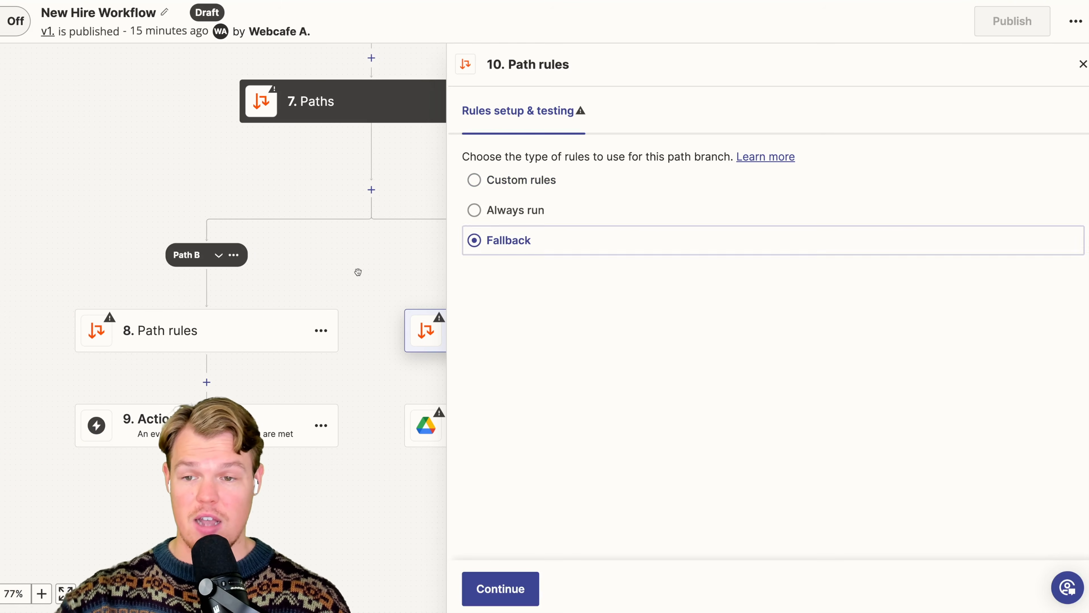
- Set Path B's rule so Form Data: Postion exactly matches Social Media, and test the rule
click(193, 330)
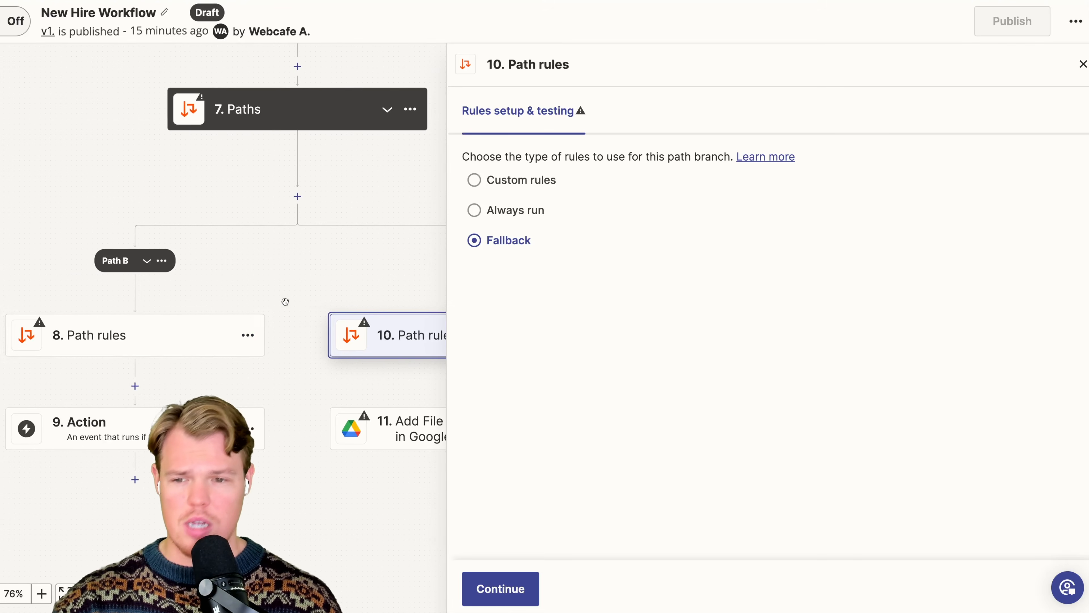
click(194, 339)
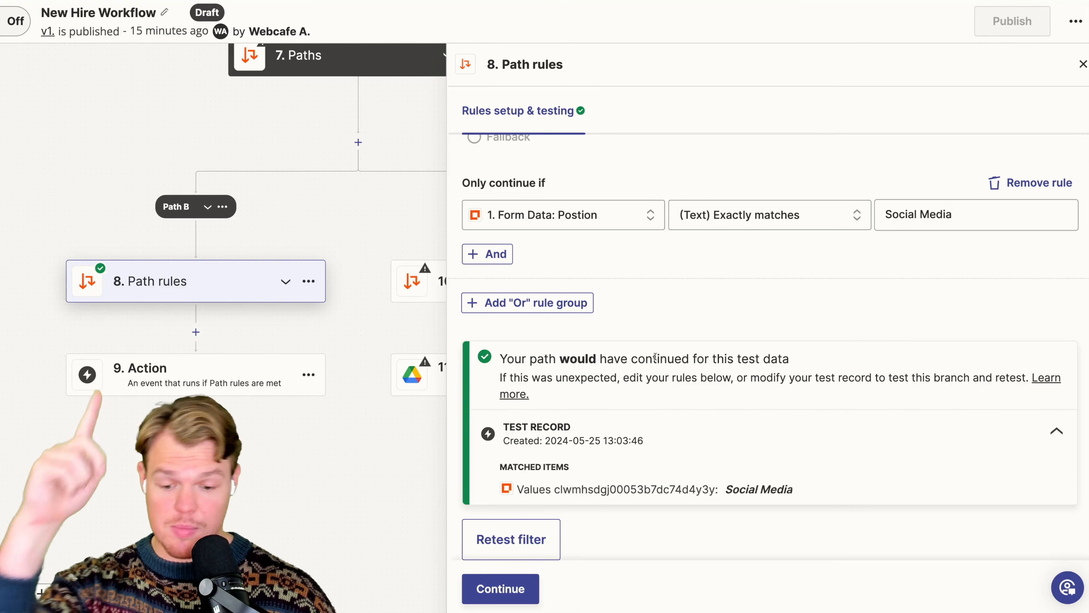
- Switch Path A's rules from Fallback back to Custom rules and change the value to match to Marketing
drag(349, 337, 177, 339)
click(341, 287)
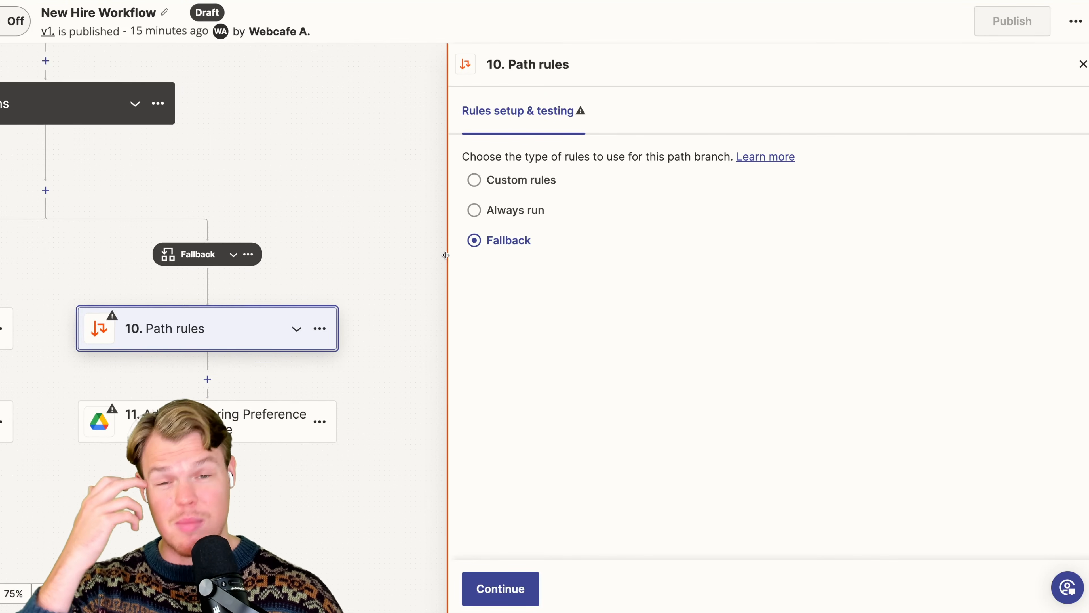
click(522, 182)
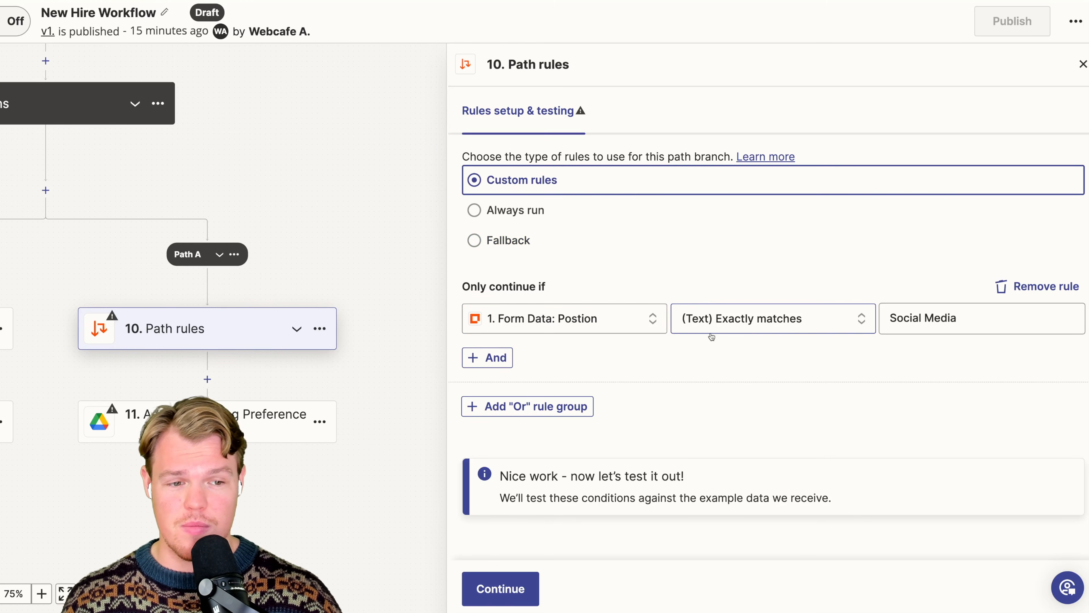
click(906, 317)
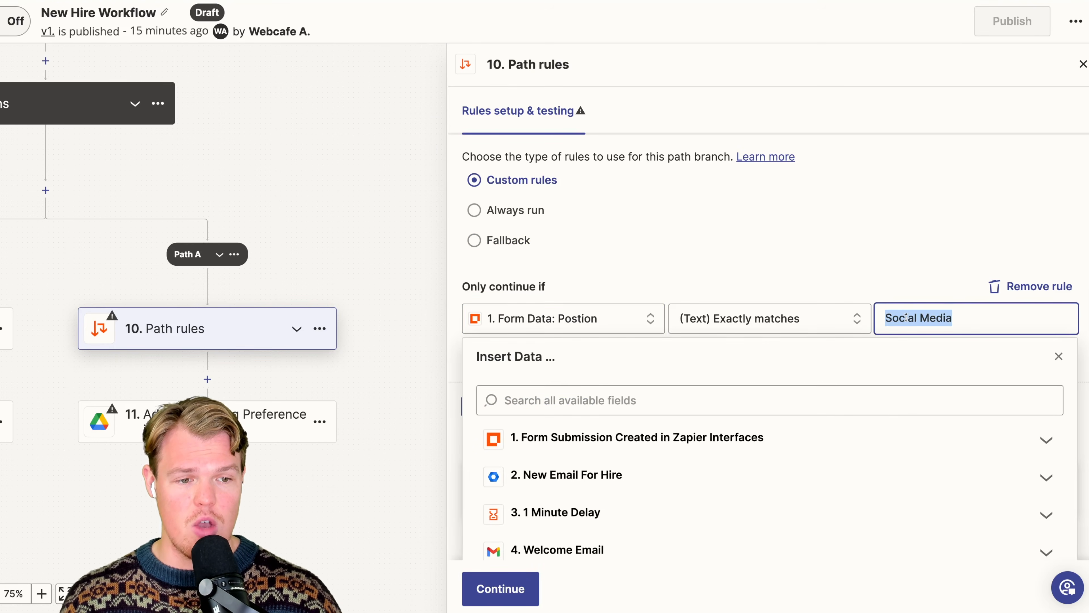
text(Marketing)
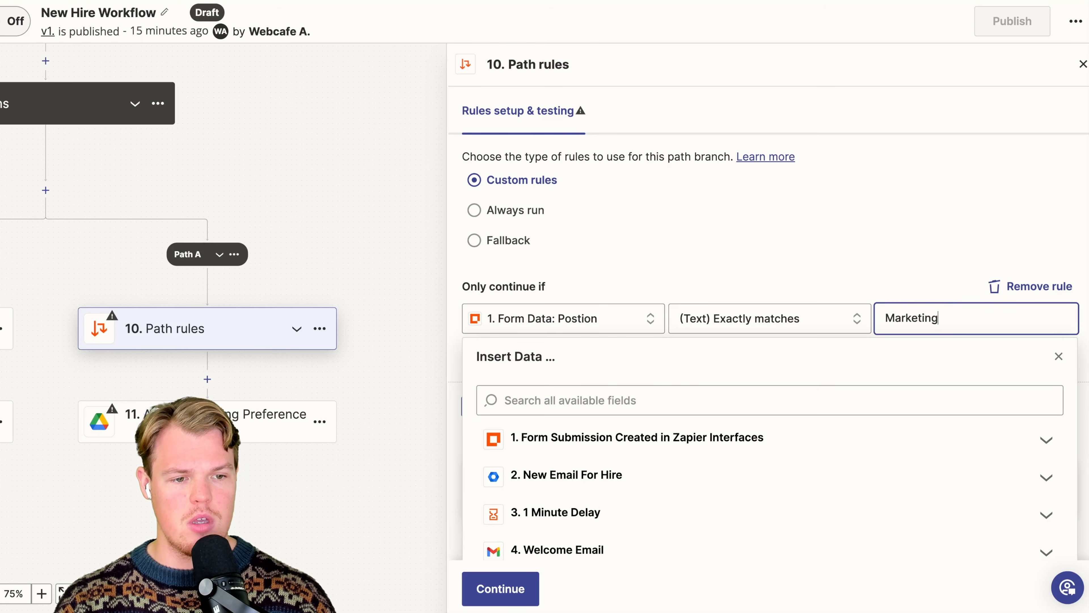
click(670, 185)
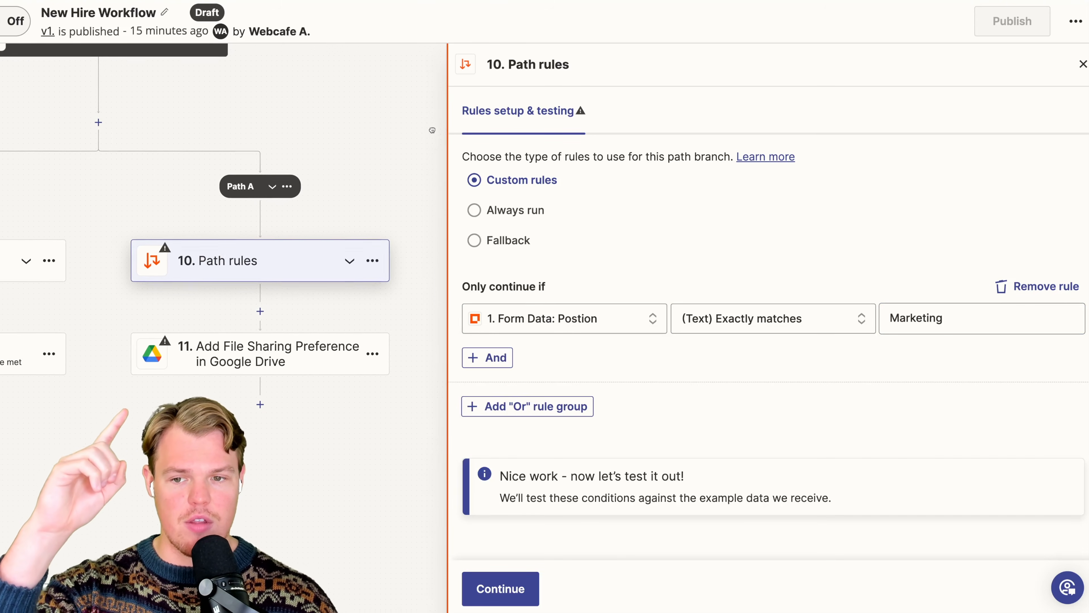
- Delete the Paths step that follows Session 1 from the workflow
drag(421, 128, 430, 129)
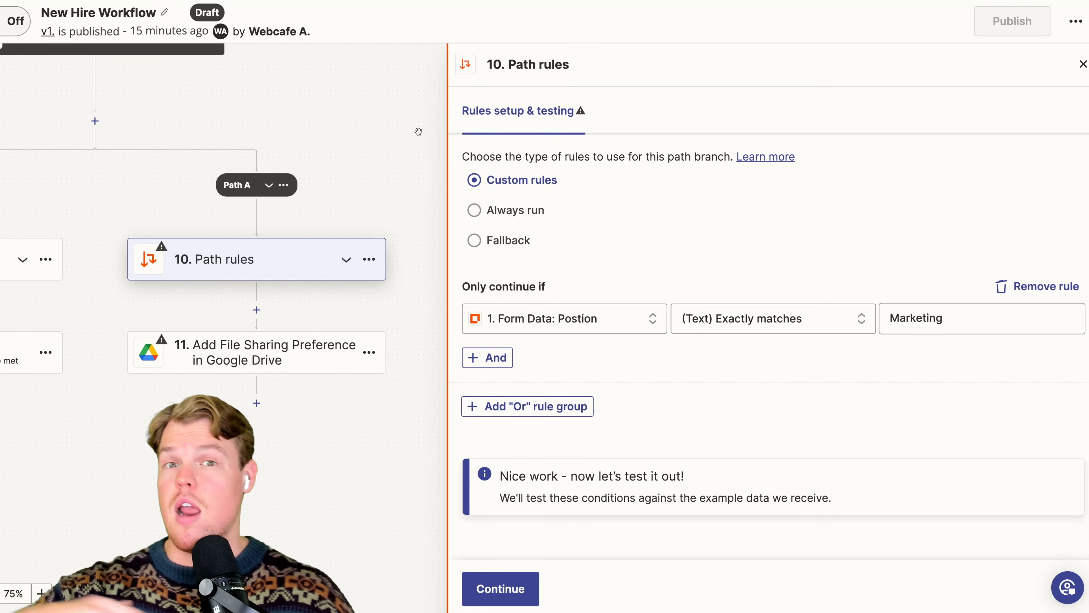
drag(382, 114, 406, 129)
drag(377, 120, 400, 141)
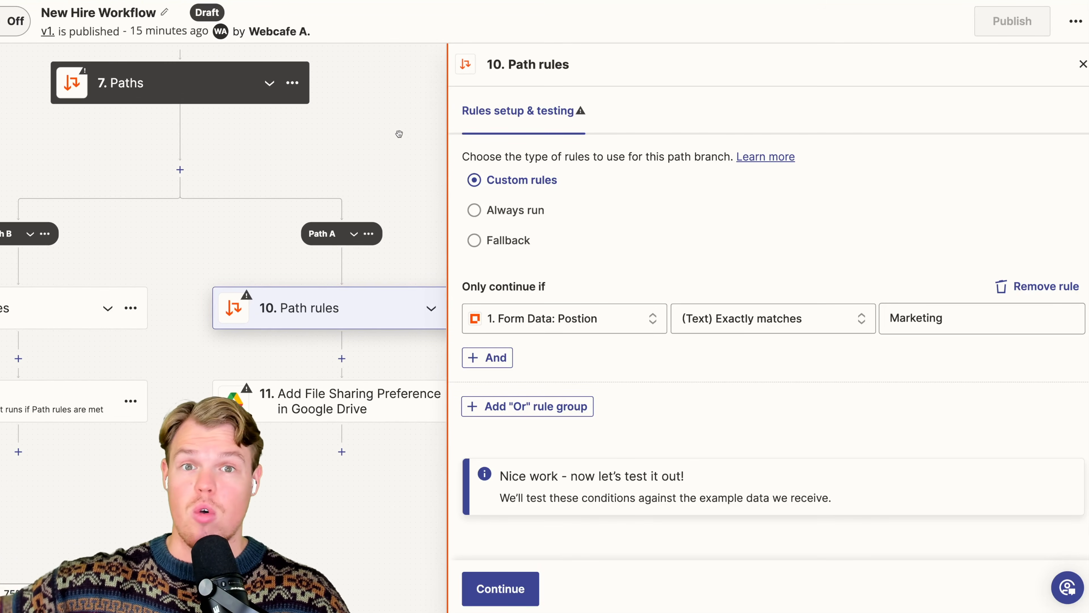
scroll(399, 133, up, 2)
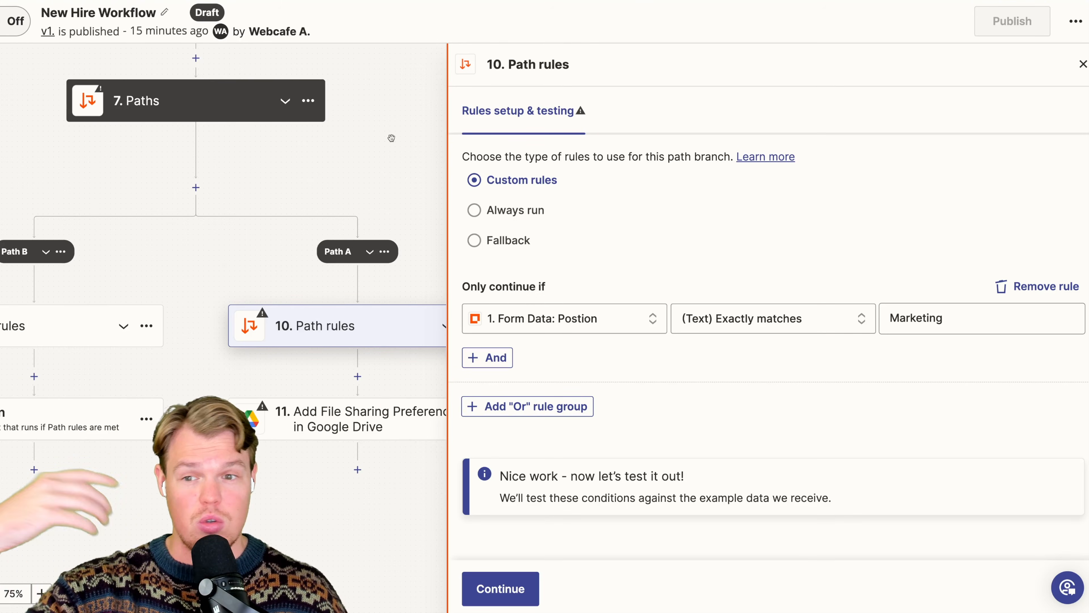
drag(392, 138, 382, 194)
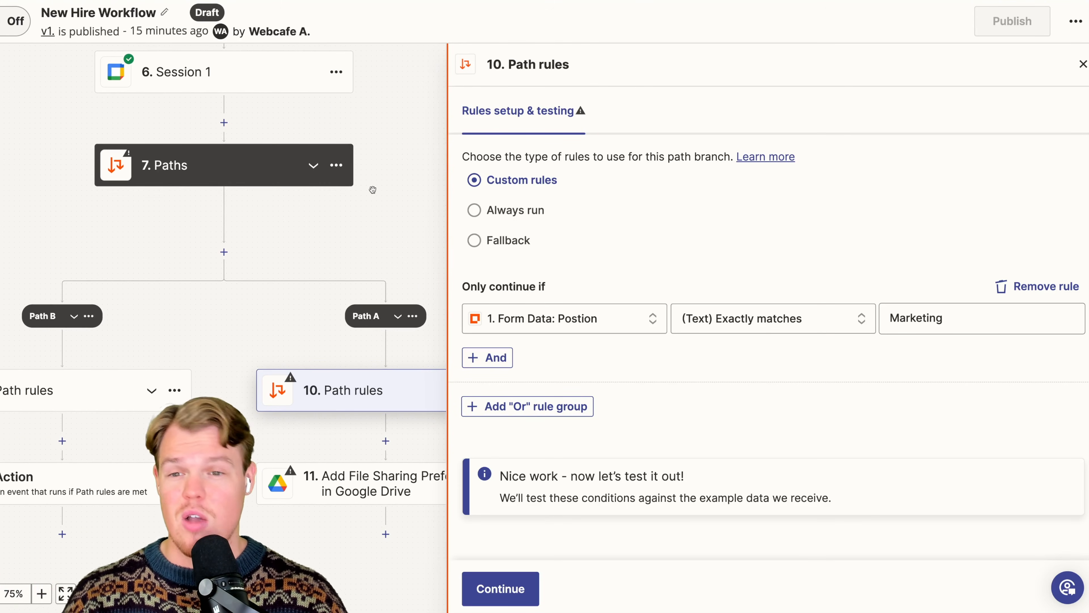
click(338, 173)
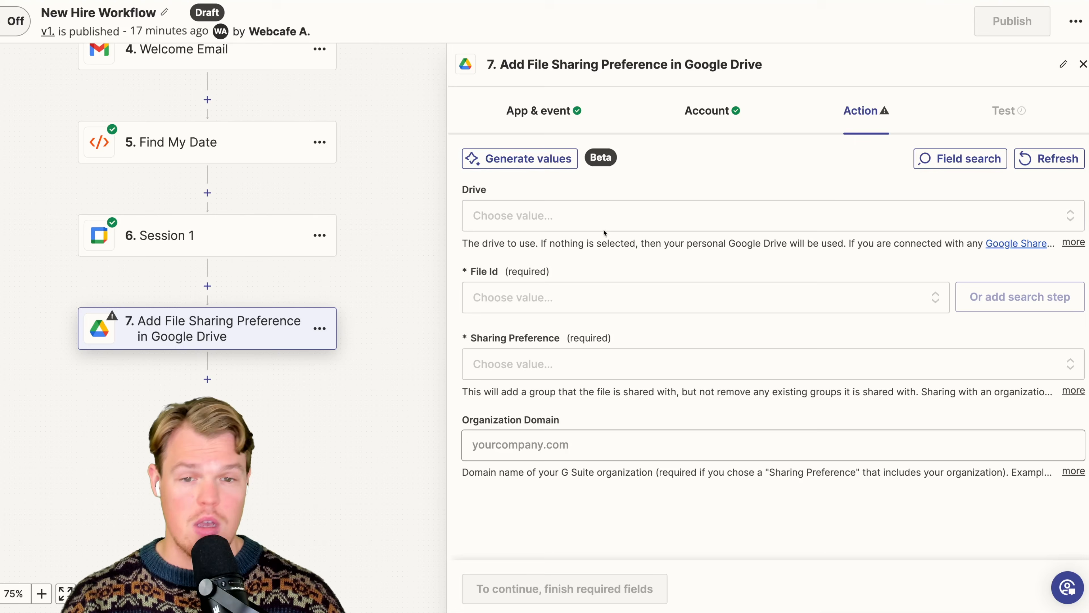
- In the Google Drive sharing step, set the drive to My Google Drive and the file to IC-Annual-Profit-and-Loss-Sample-11286.xlsx
click(586, 219)
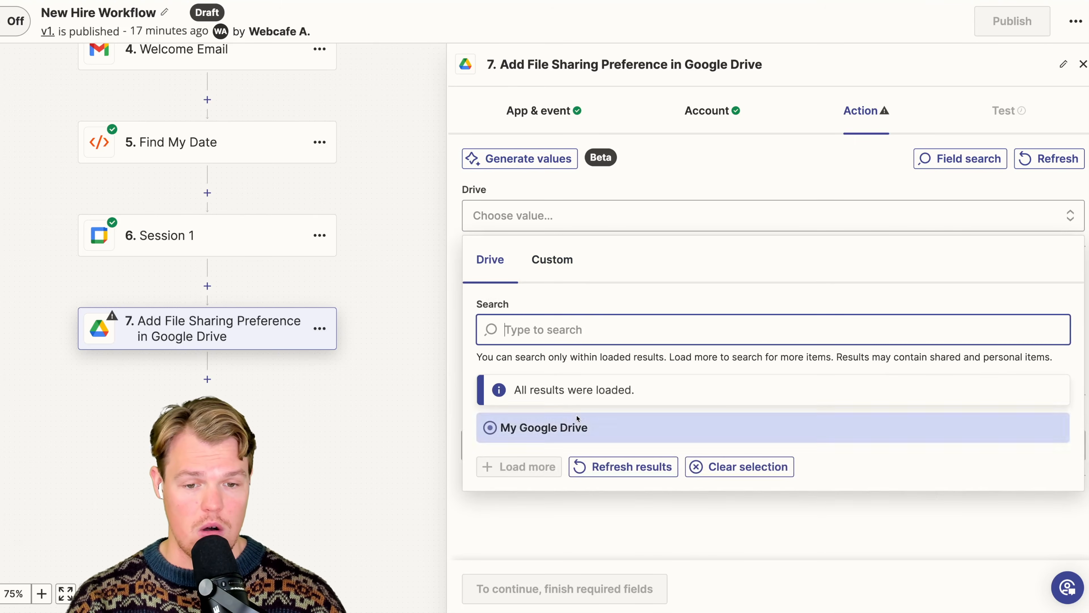
click(580, 427)
click(603, 299)
scroll(644, 430, down, 5)
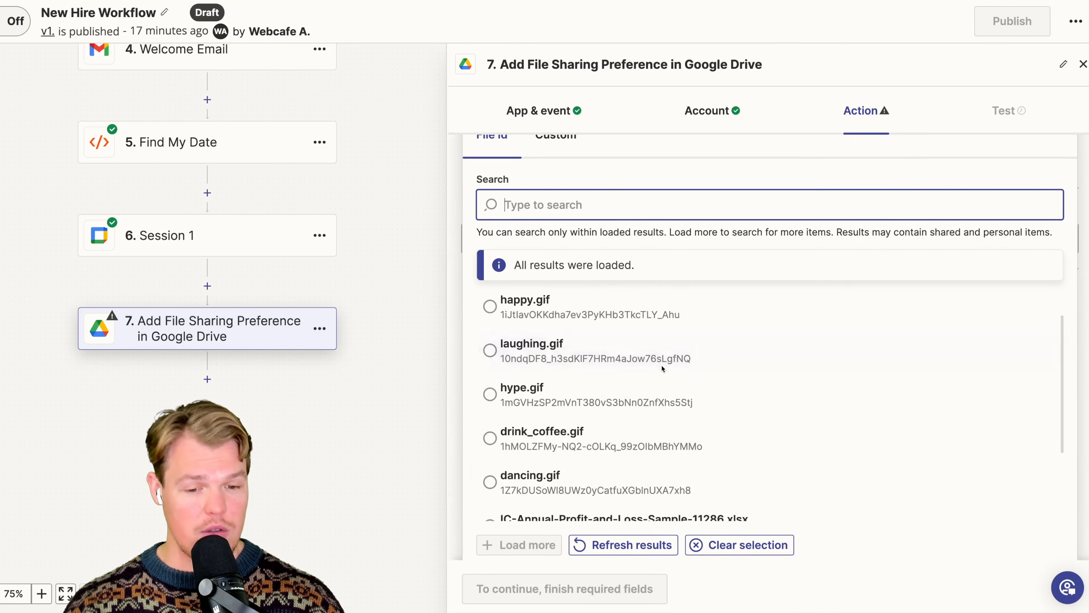
click(732, 500)
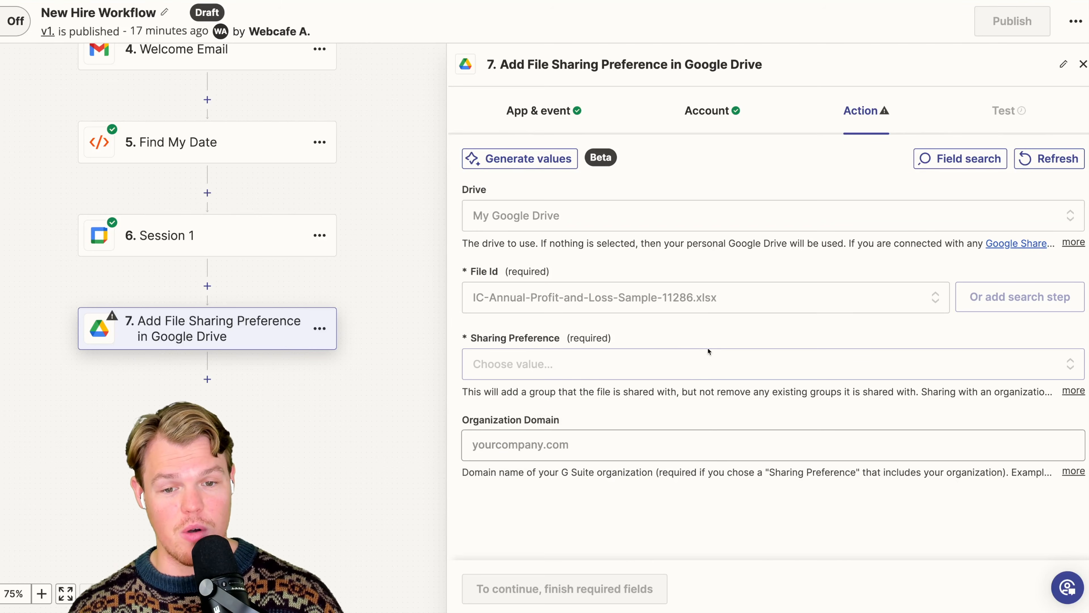
- Set the file's Sharing Preference to Anyone at your organization with the link can edit
click(652, 362)
scroll(687, 320, down, 2)
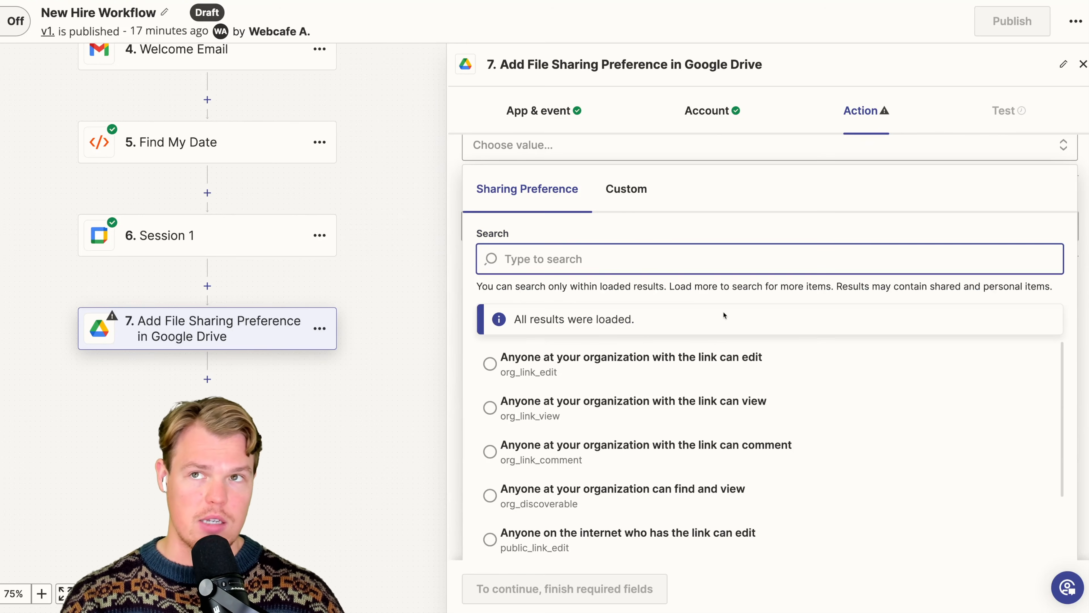
scroll(714, 341, down, 1)
click(717, 367)
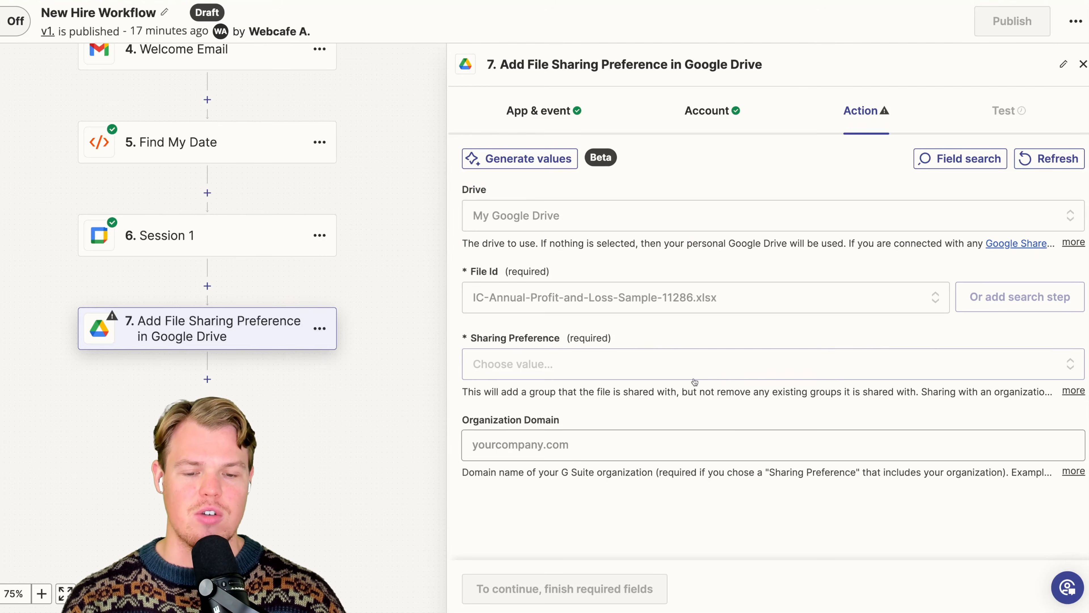
click(607, 363)
click(724, 375)
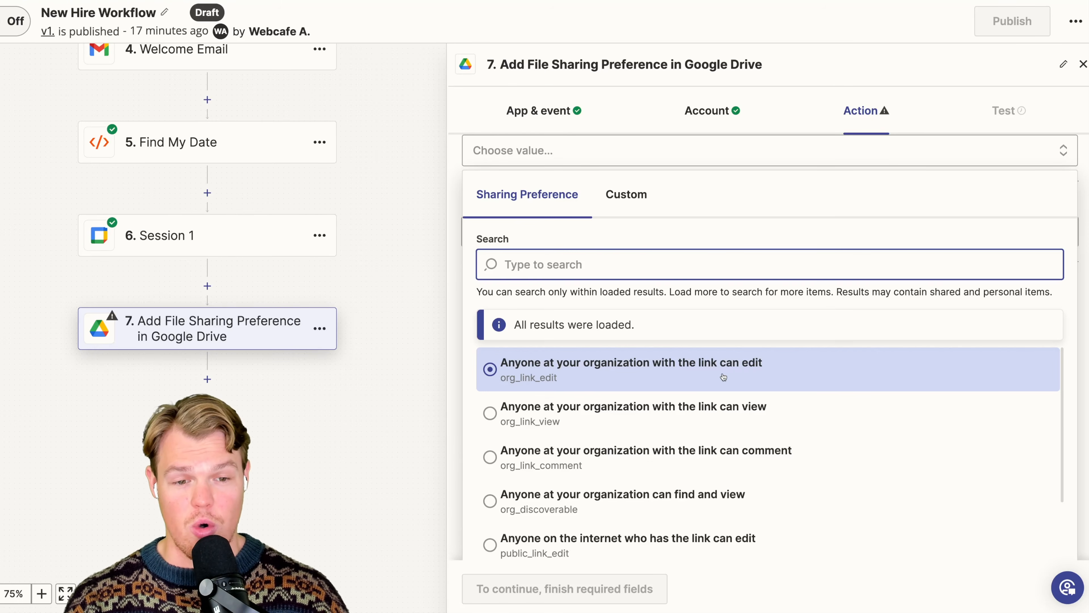
- Enter webcafeai.com as the Organization Domain and test the Google Drive sharing step
click(545, 444)
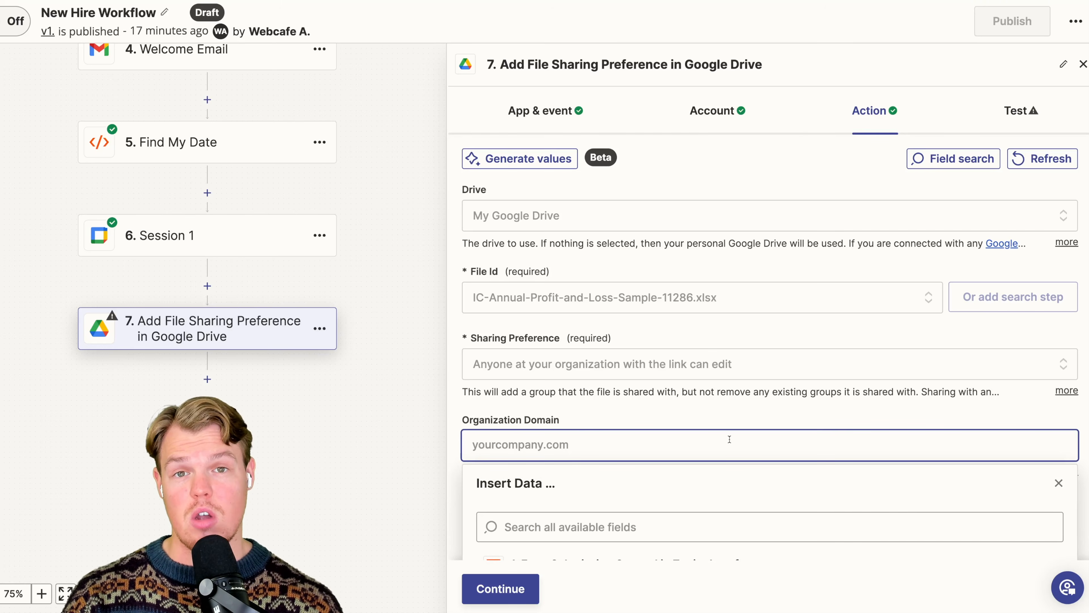
text(webcaf)
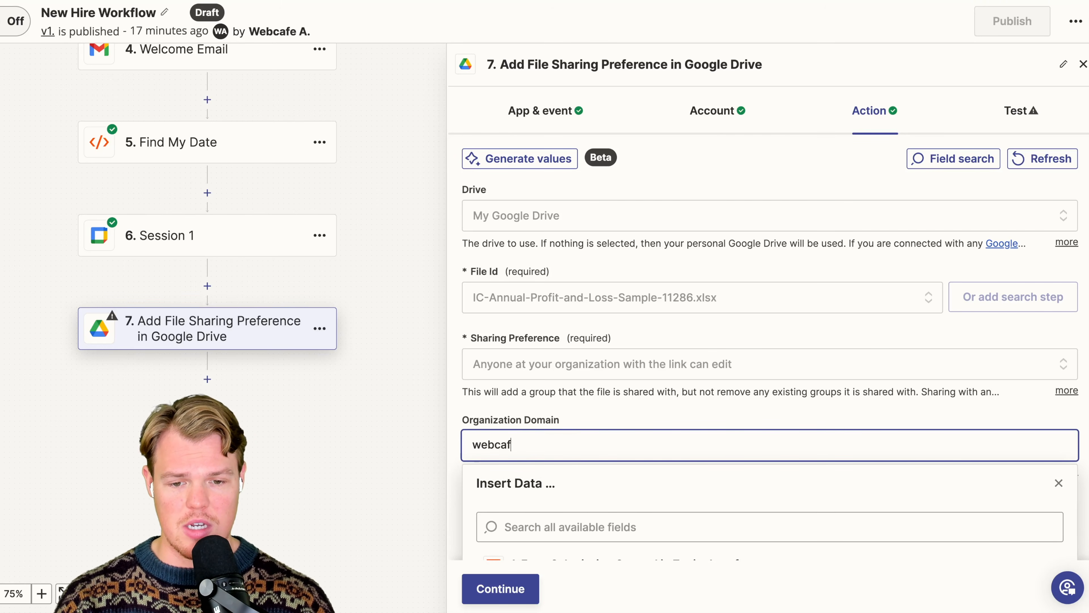
text(eai.com)
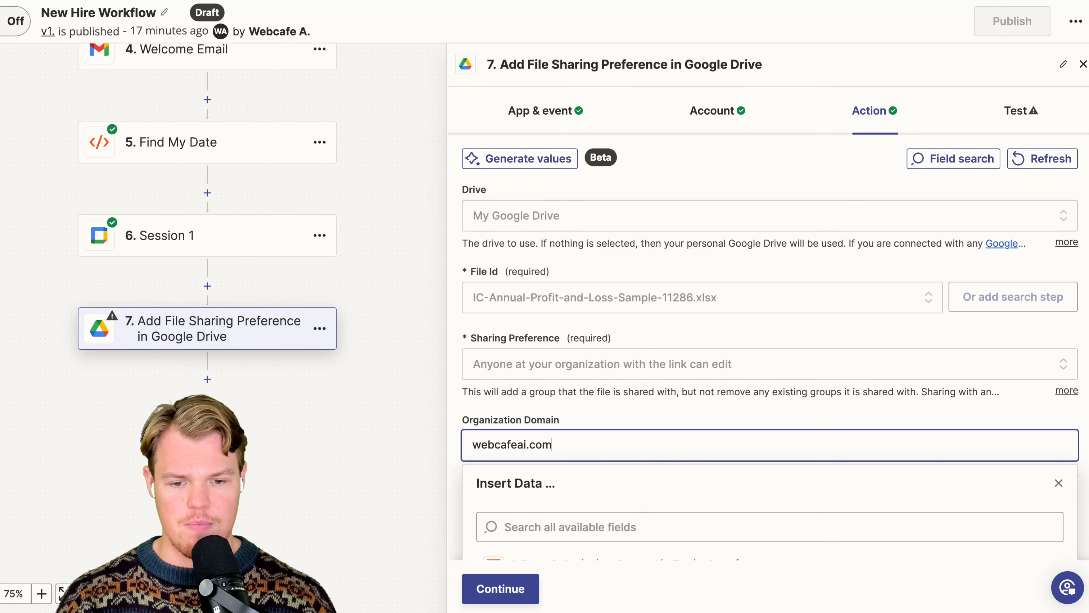
click(834, 418)
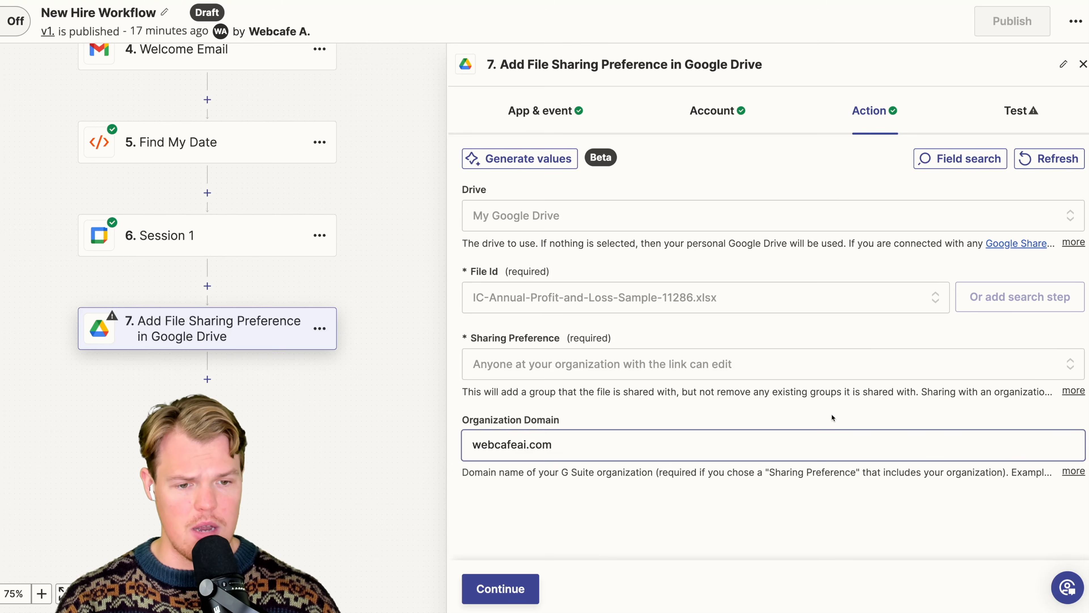
click(537, 579)
click(602, 590)
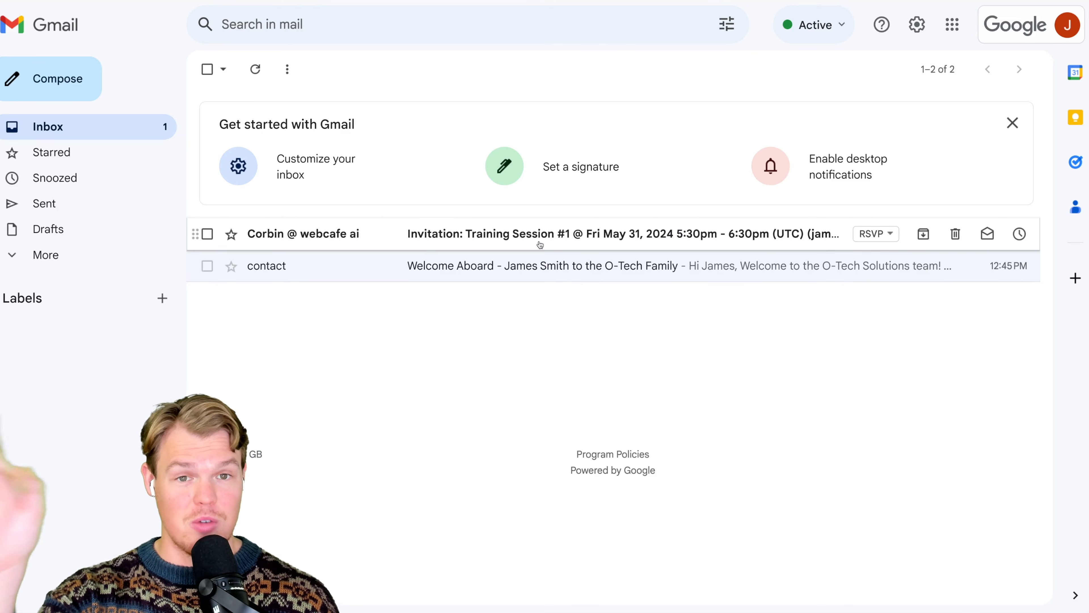
- Check the new hire's Gmail inbox, and copy the Shareable Link from the Google Drive step's test results
click(539, 244)
scroll(574, 341, down, 8)
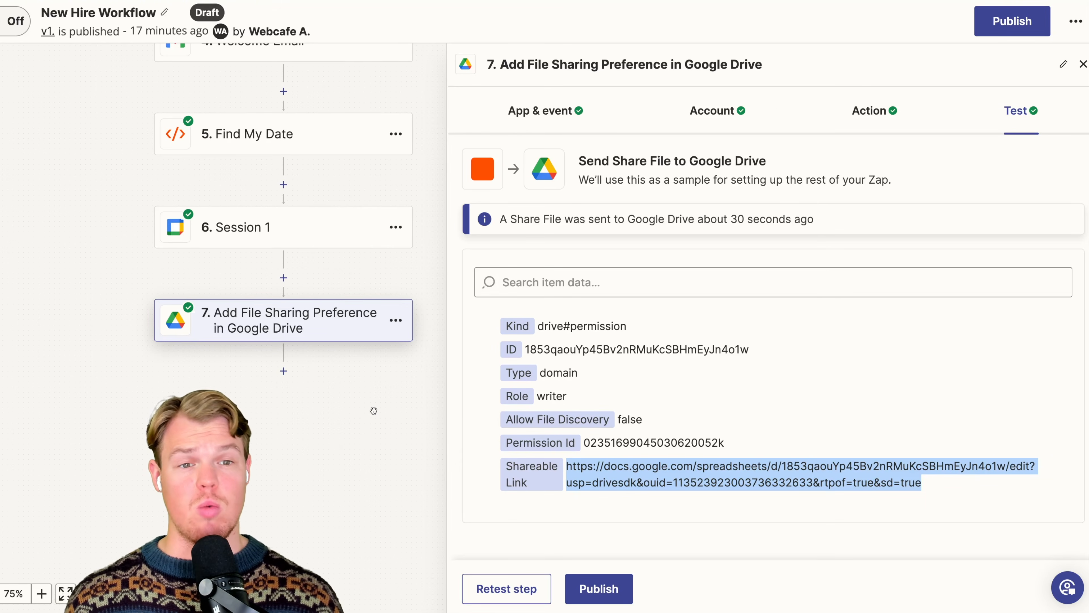
click(858, 112)
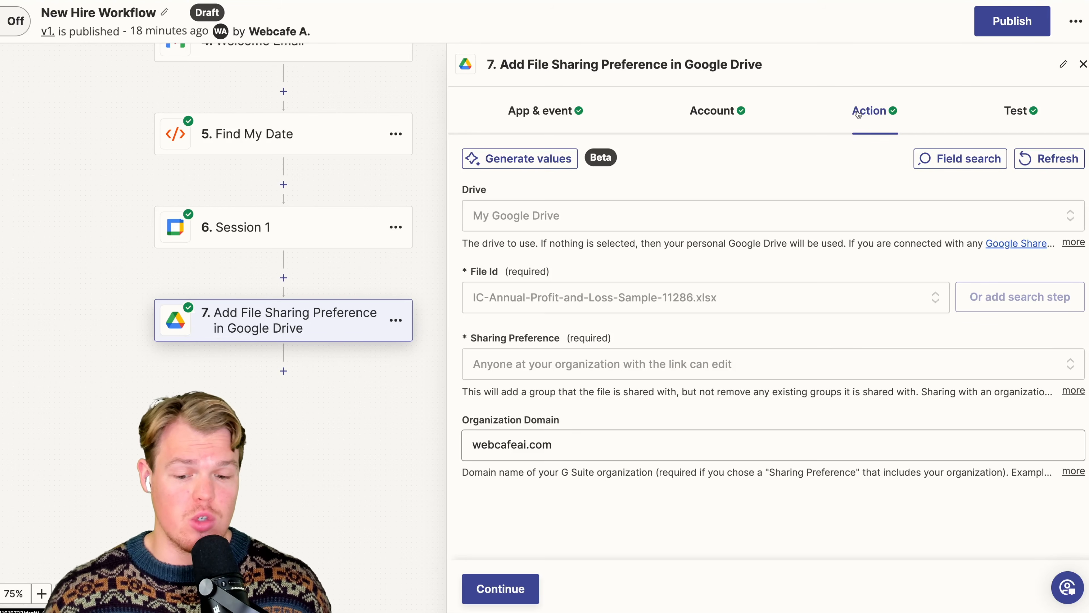
click(1031, 111)
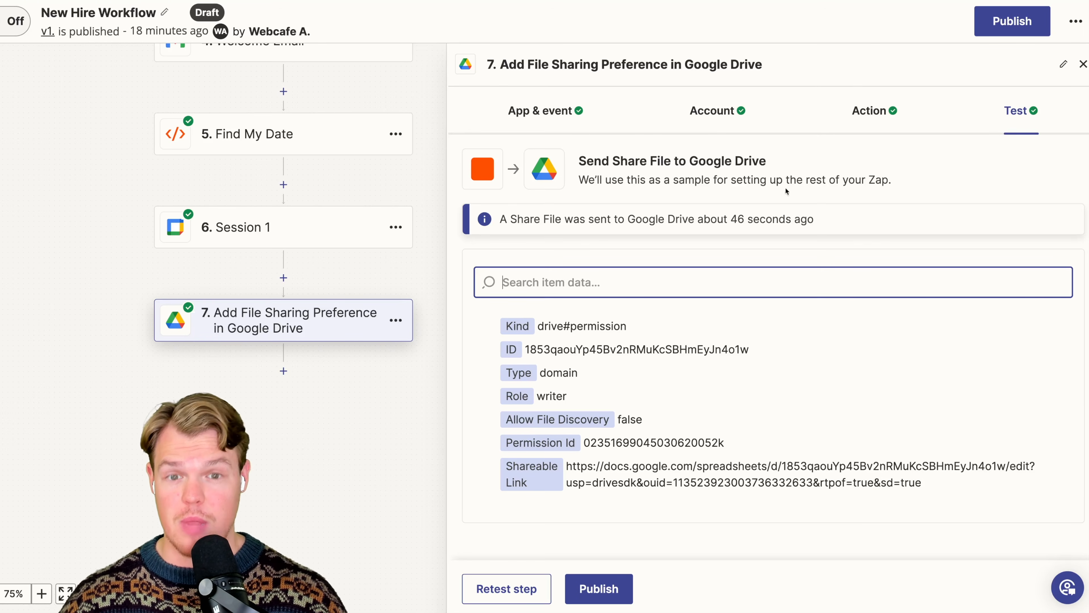
triple_click(686, 468)
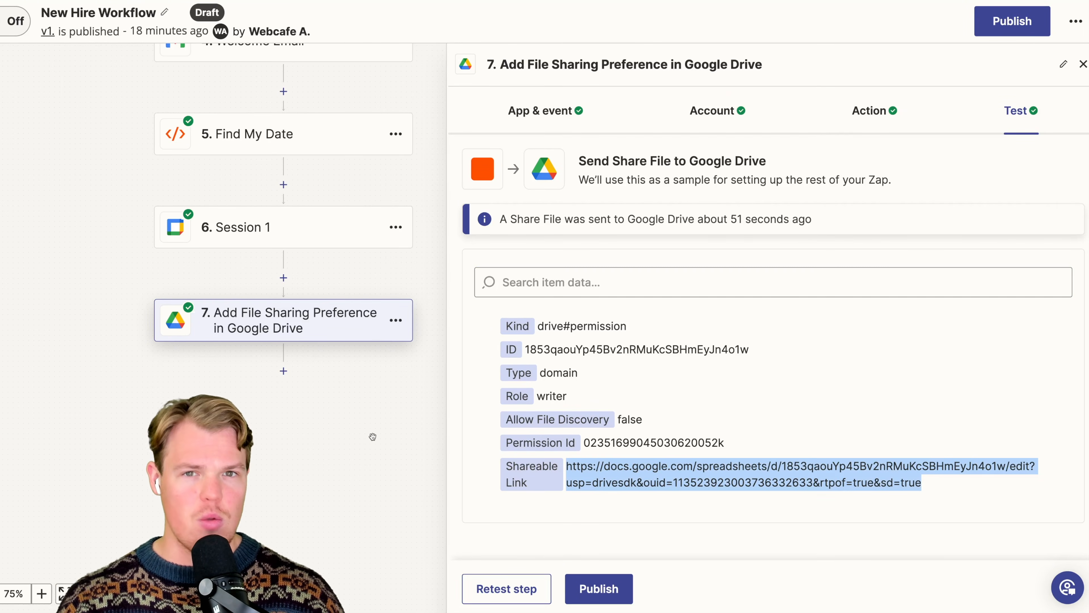
- Delete the Add File Sharing Preference in Google Drive step from the workflow
click(395, 320)
click(359, 513)
click(359, 513)
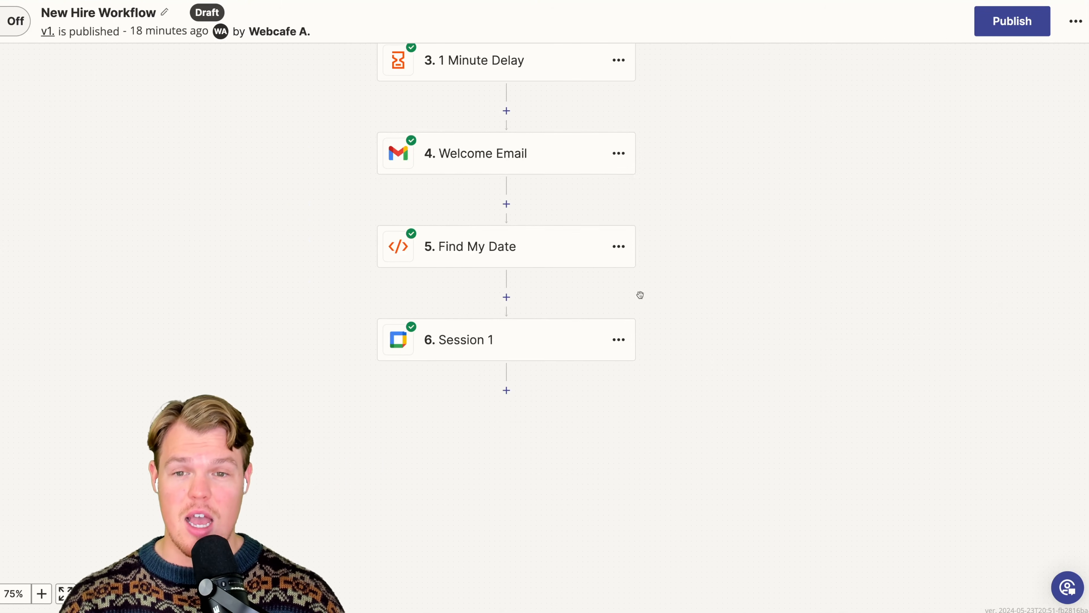
- In the Welcome Email body, add the copied Google Drive link in square brackets after the Access training materials instruction
click(512, 163)
click(697, 125)
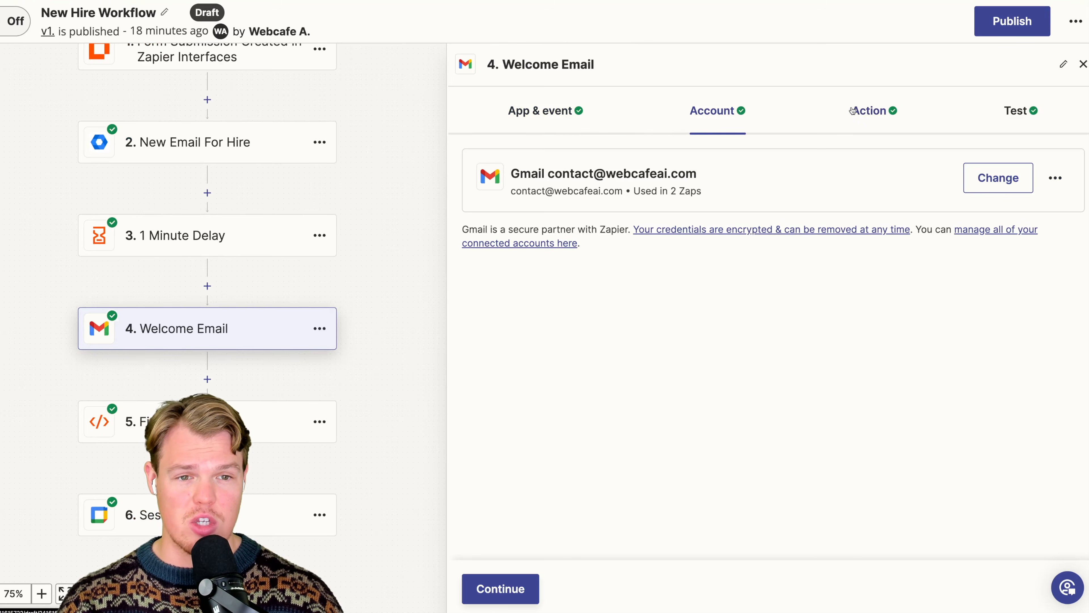
click(890, 109)
scroll(698, 275, down, 5)
scroll(699, 275, up, 5)
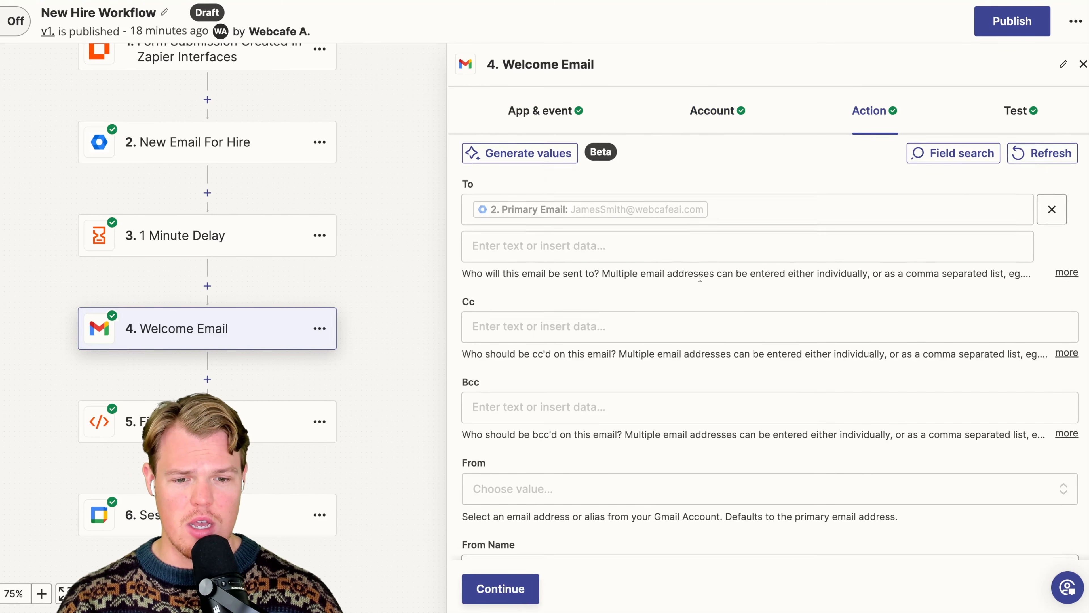
scroll(702, 327, down, 15)
click(598, 338)
scroll(606, 228, up, 2)
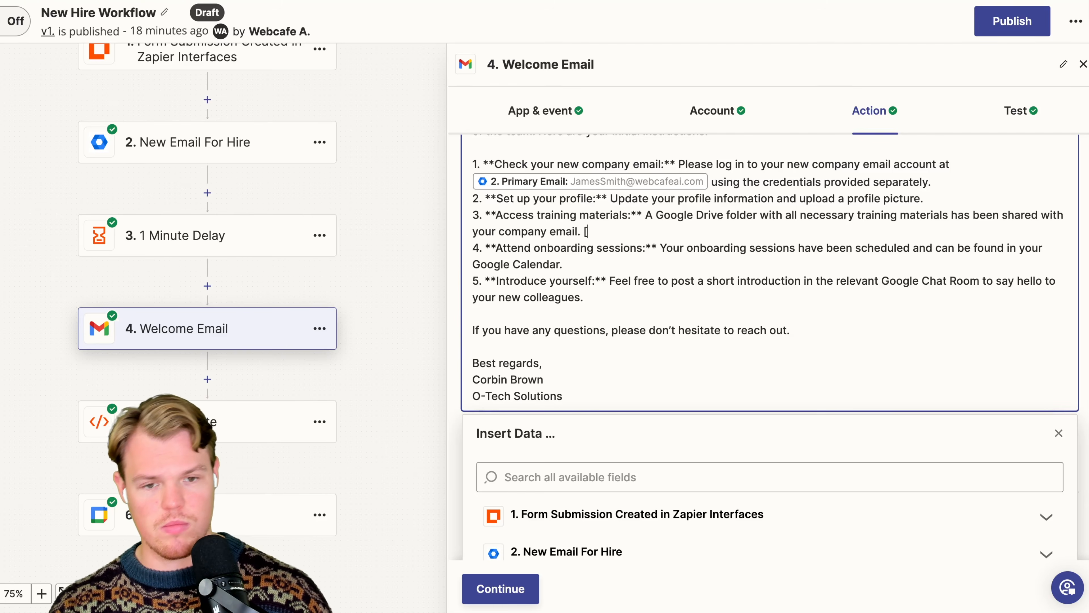
key(ctrl+v)
key(BackSpace)
key(BackSpace)
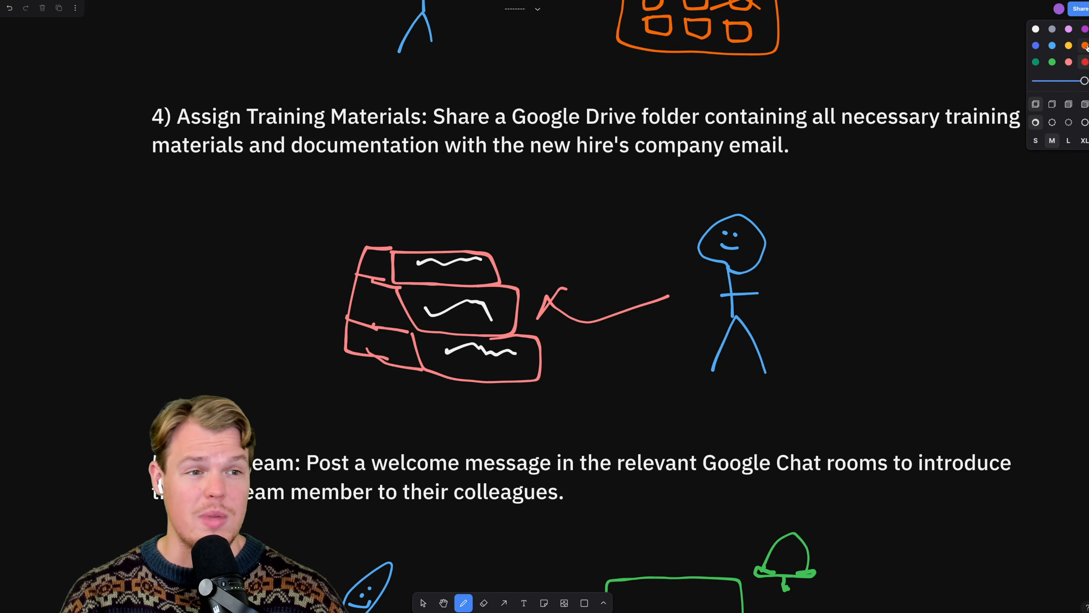
- Switch to the whiteboard, mark the Assign Training Materials item with two pen strokes, and review the Notify Team item
drag(203, 79, 881, 190)
drag(402, 178, 780, 83)
scroll(683, 216, down, 6)
scroll(623, 262, down, 4)
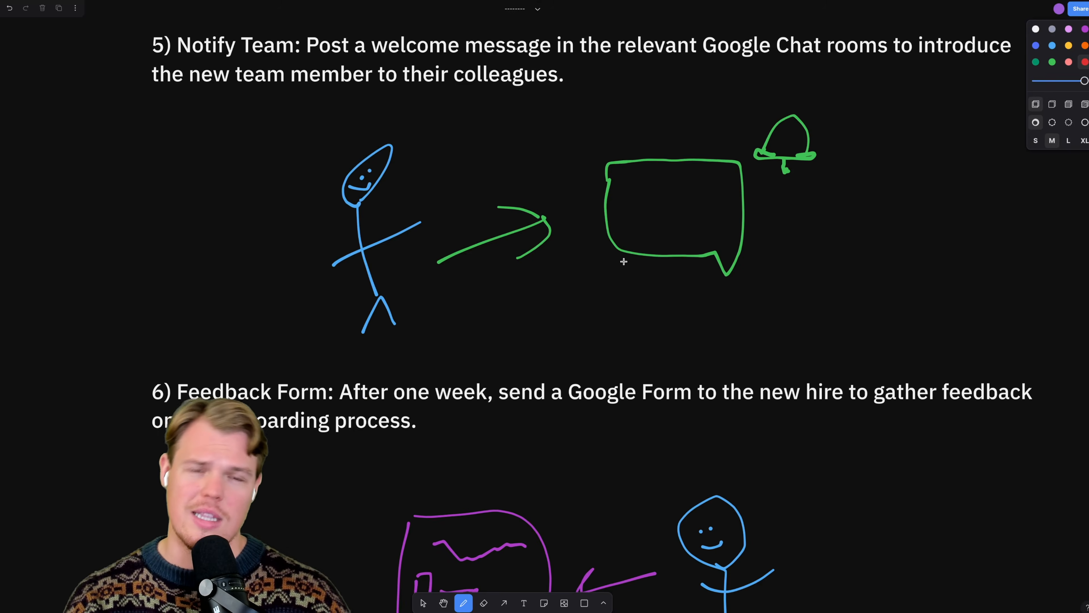
scroll(217, 21, up, 2)
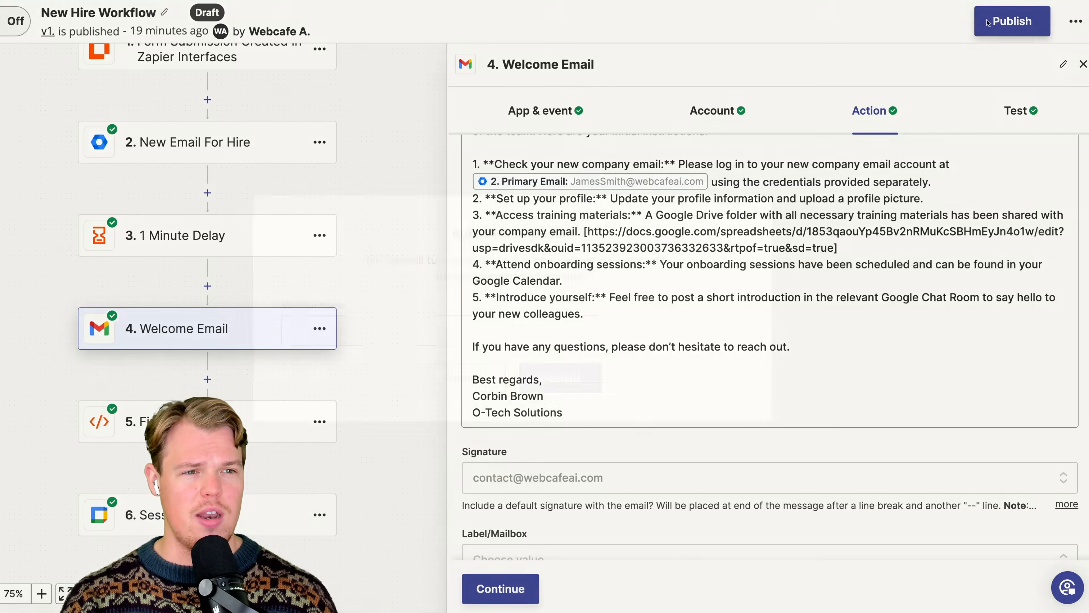
- Back in Zapier, publish the workflow as a new version without a version name, and switch the Zap off
click(1012, 20)
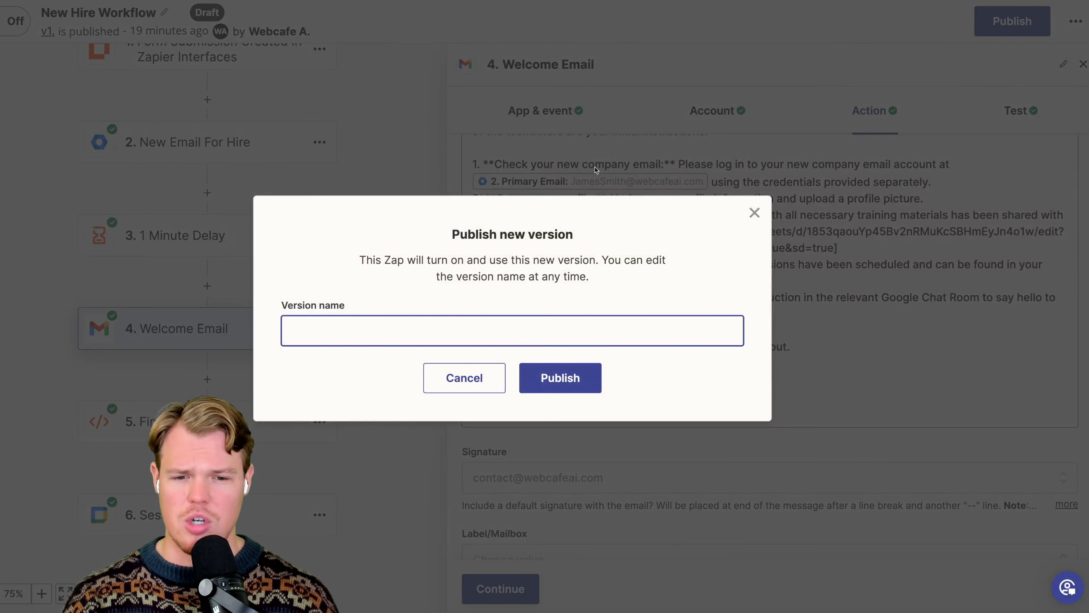
click(560, 378)
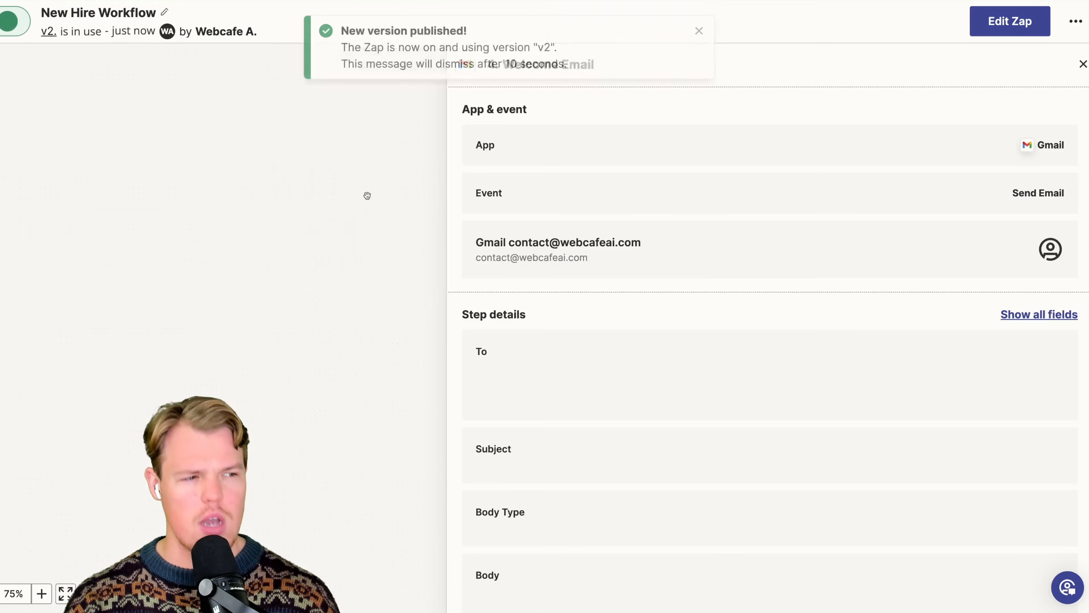
click(13, 32)
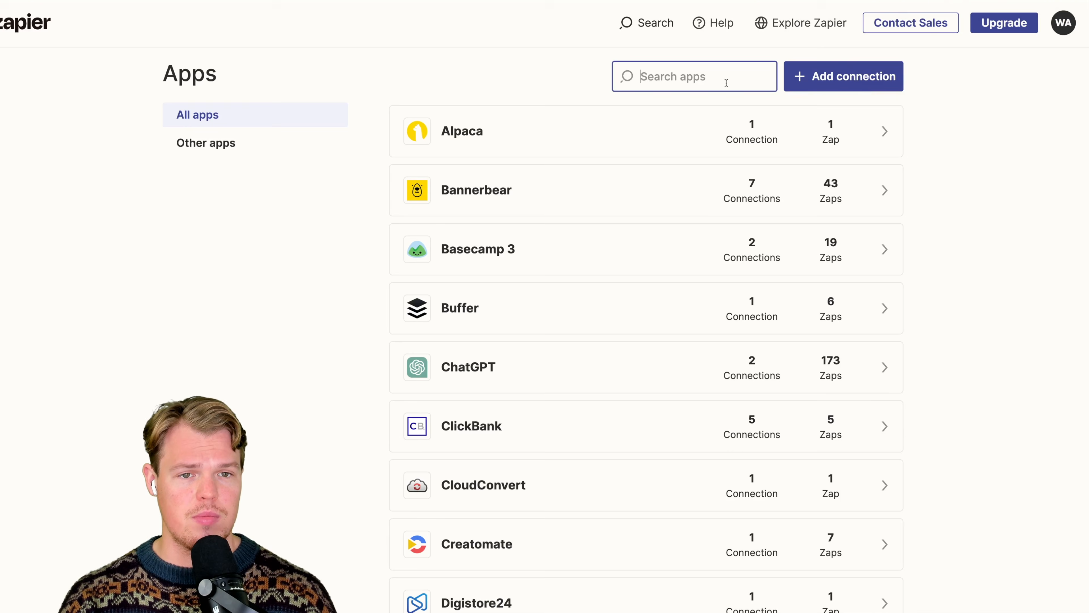
- Search the Zapier apps for google chat and connect Google Chat through the company's Google account
click(726, 82)
text(google)
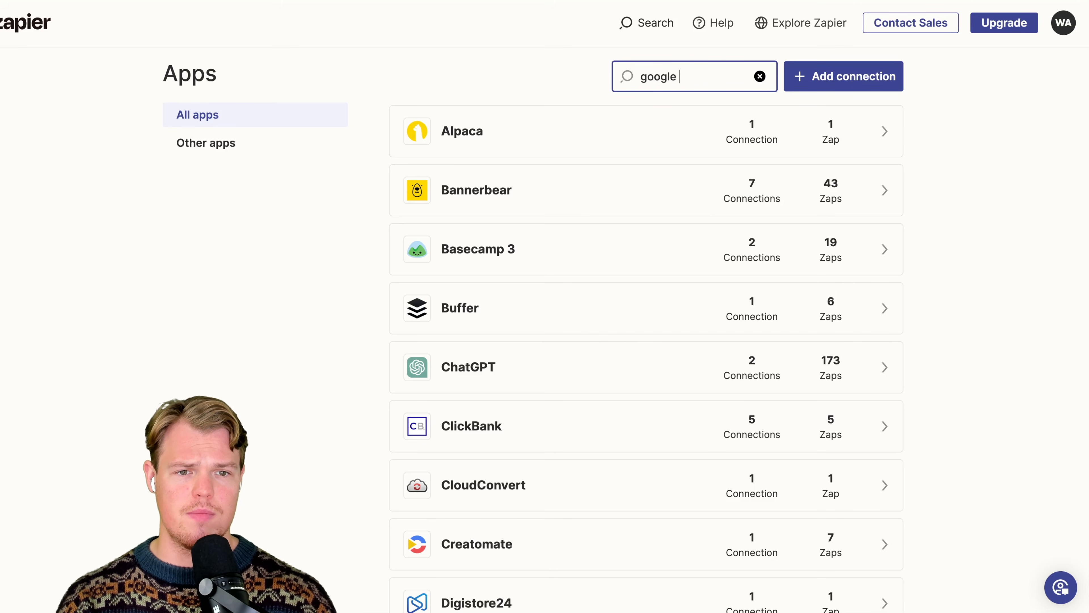
text( chat)
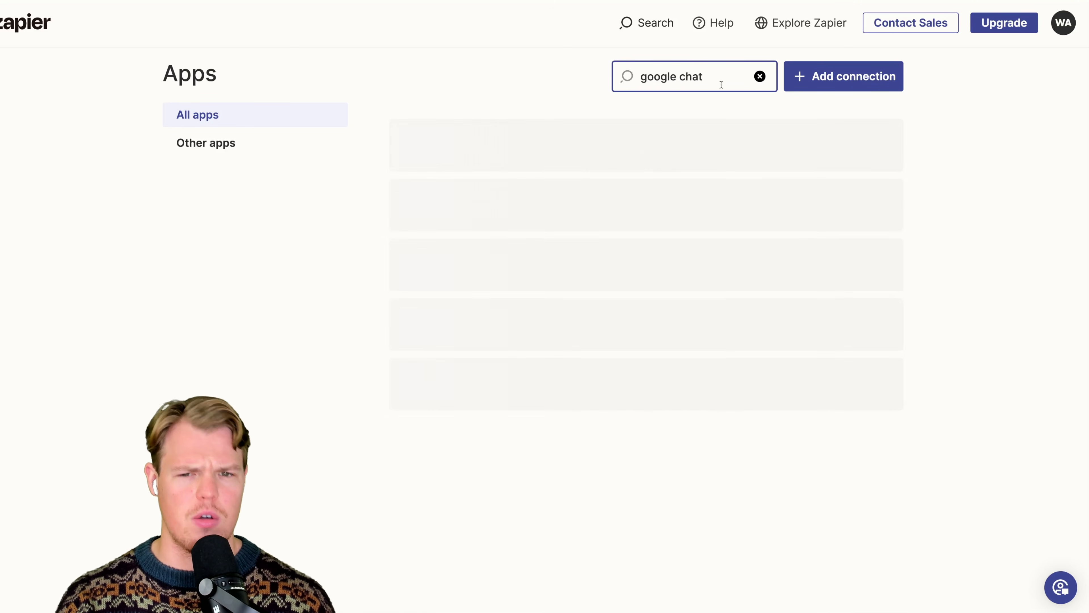
click(825, 270)
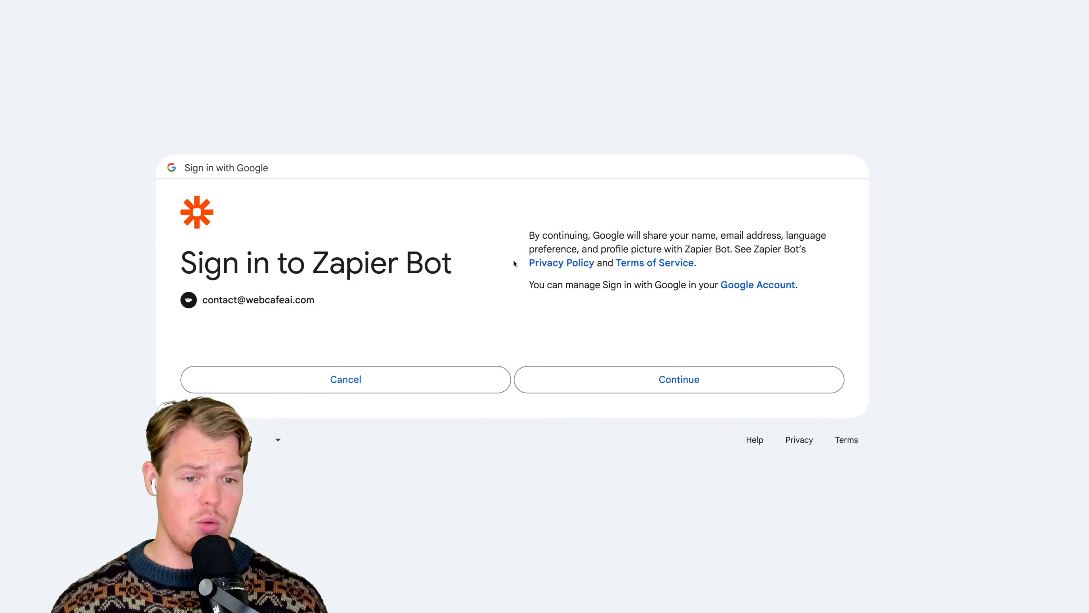
click(625, 378)
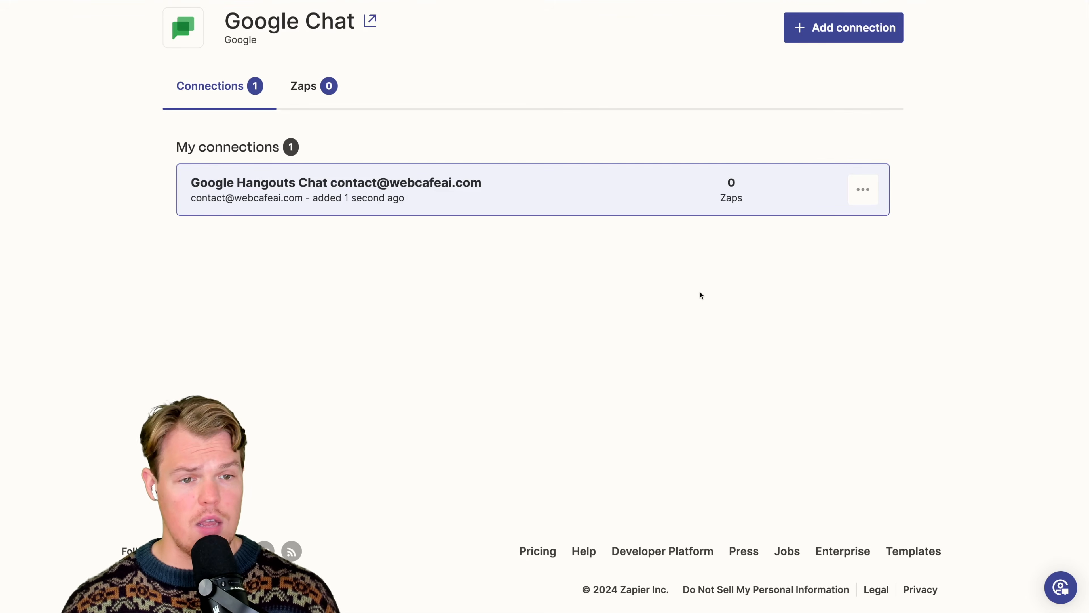
scroll(700, 292, up, 3)
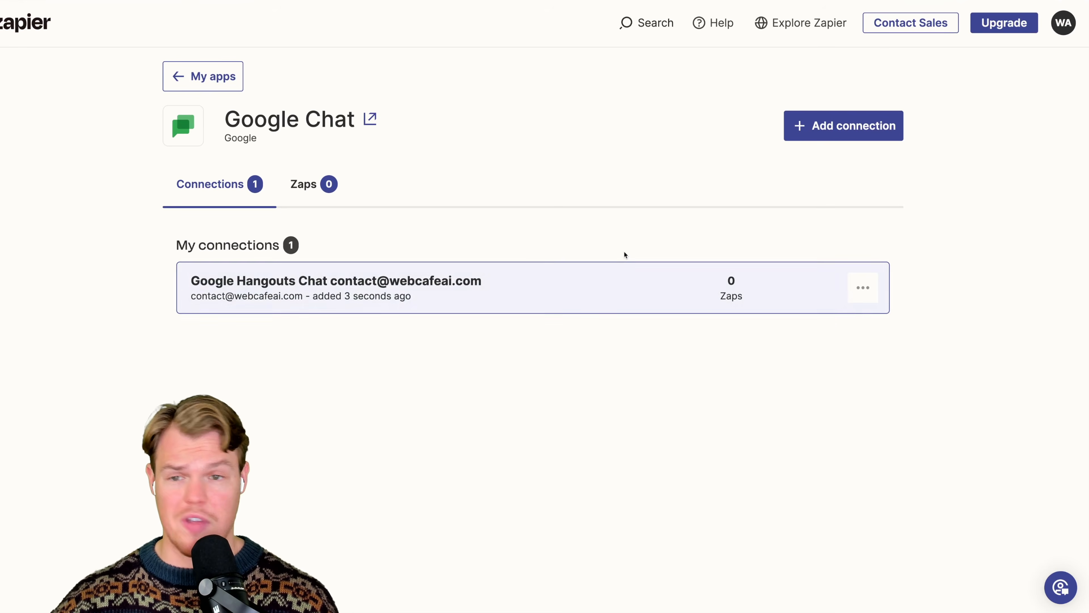
- Open Google Chat's integration page from its connection page and review the supported triggers and actions
click(371, 121)
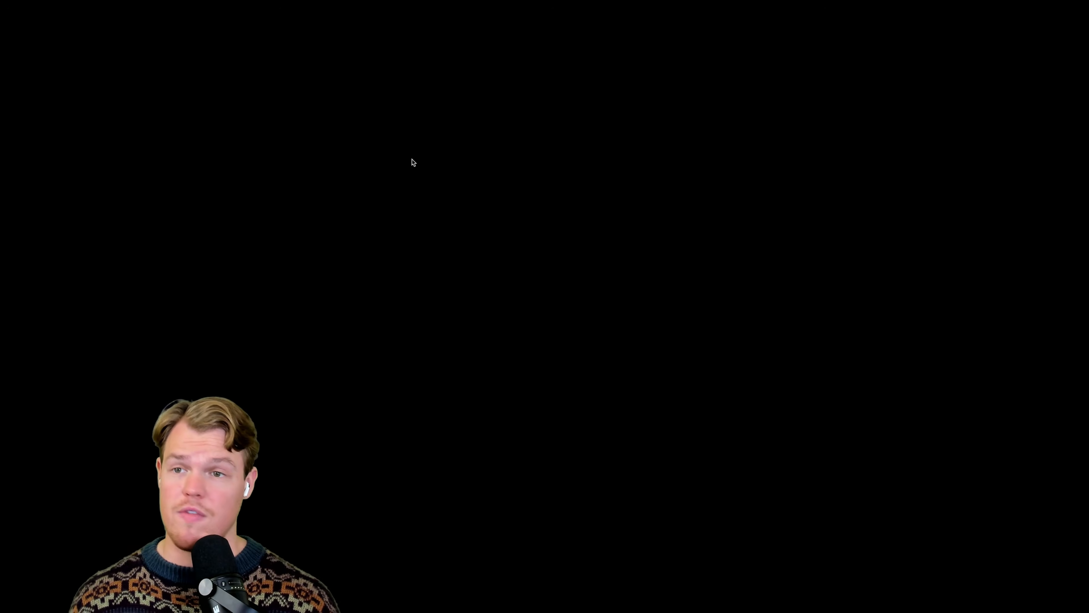
scroll(420, 181, down, 15)
scroll(421, 183, down, 5)
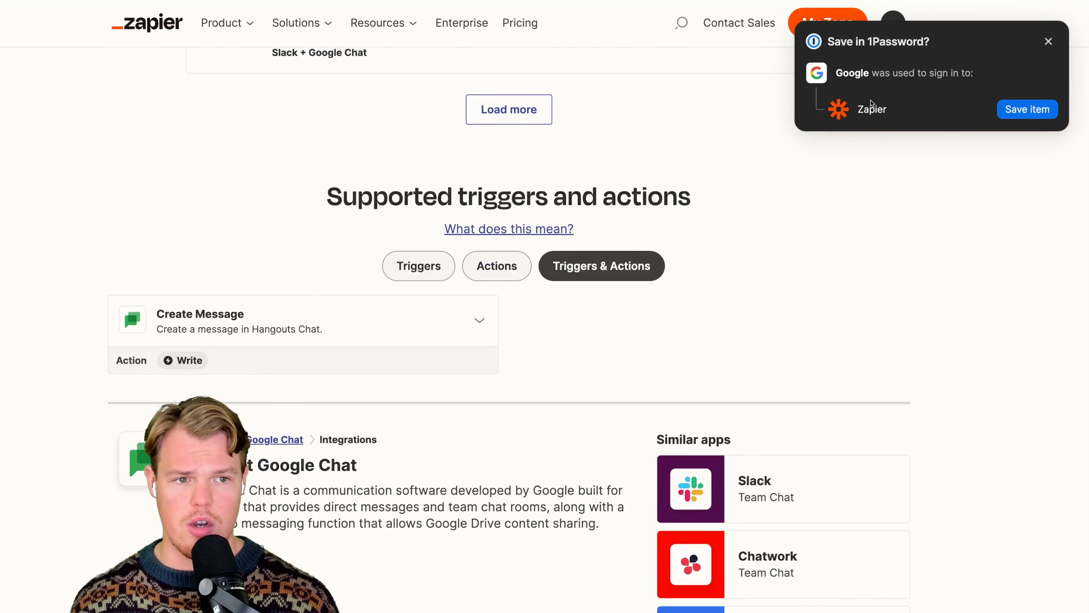
click(1049, 41)
scroll(922, 129, down, 5)
scroll(866, 177, up, 2)
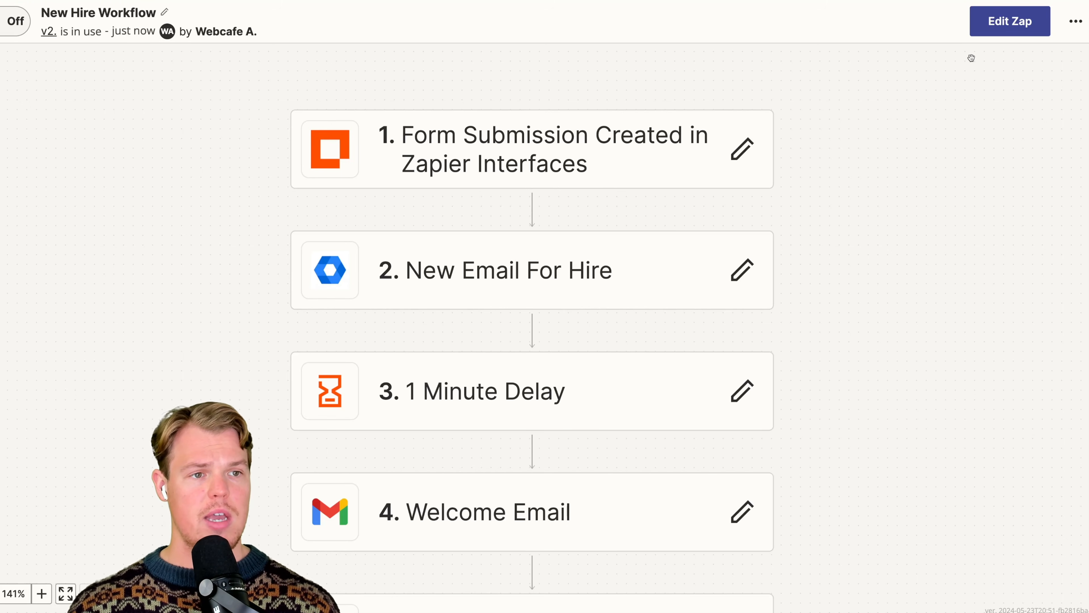
- Edit the New Hire Workflow Zap and add a Google Chat action after the Session 1 step
click(1009, 22)
scroll(746, 157, up, 3)
scroll(744, 155, down, 5)
click(473, 359)
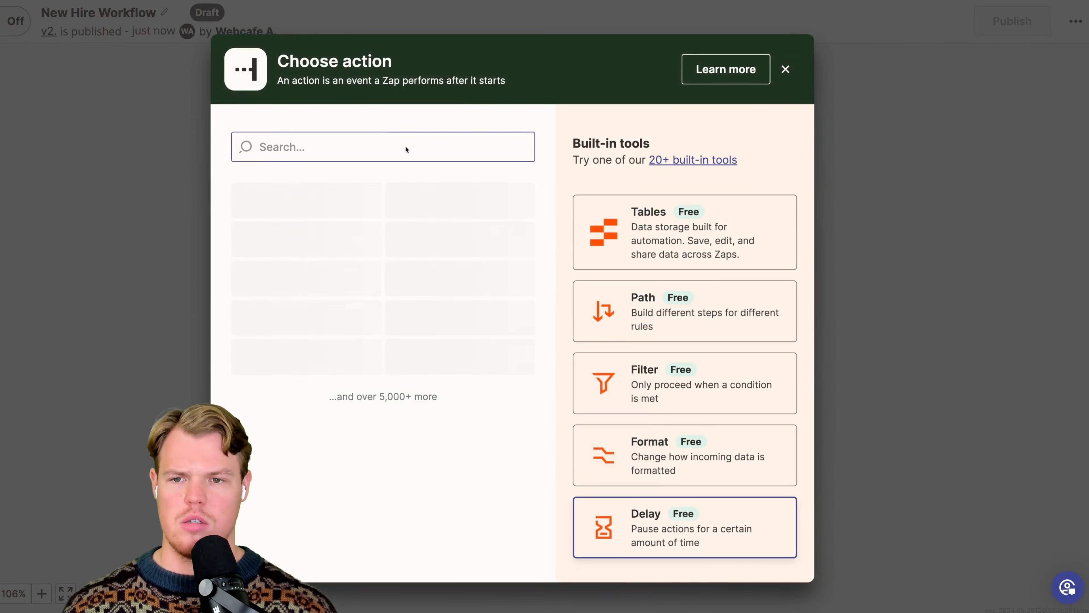
click(406, 147)
text(chat)
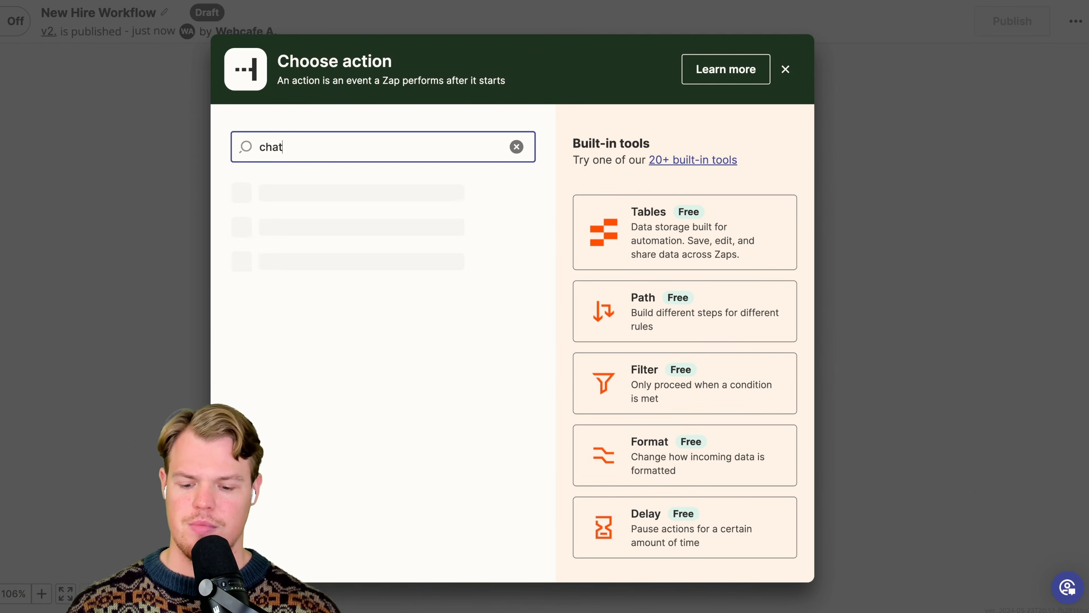
click(305, 233)
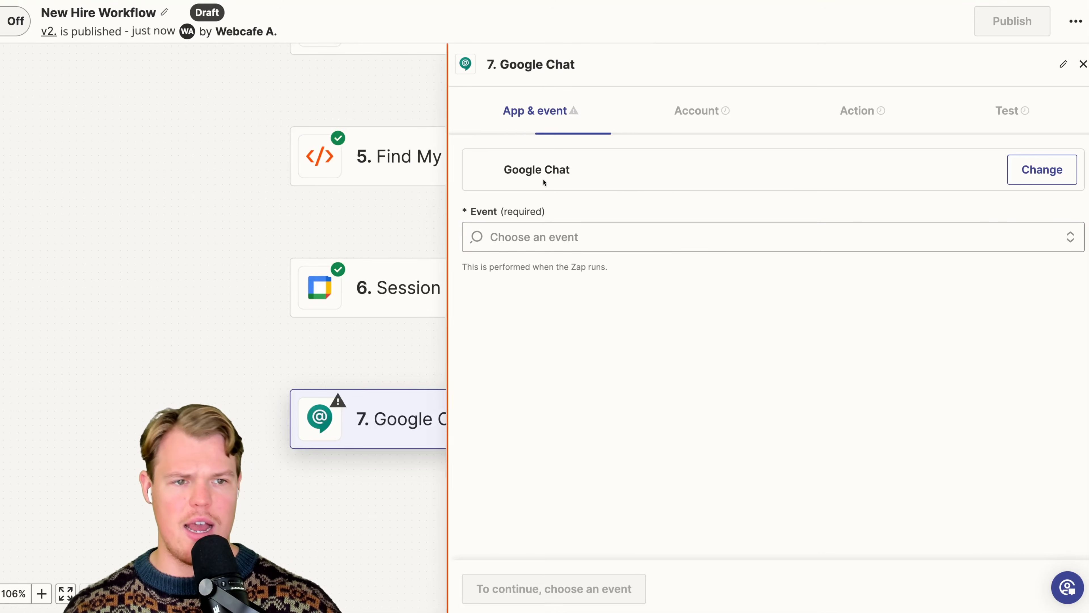
- Choose Create Message as the Google Chat event, check the connected account, and open the action settings
click(566, 229)
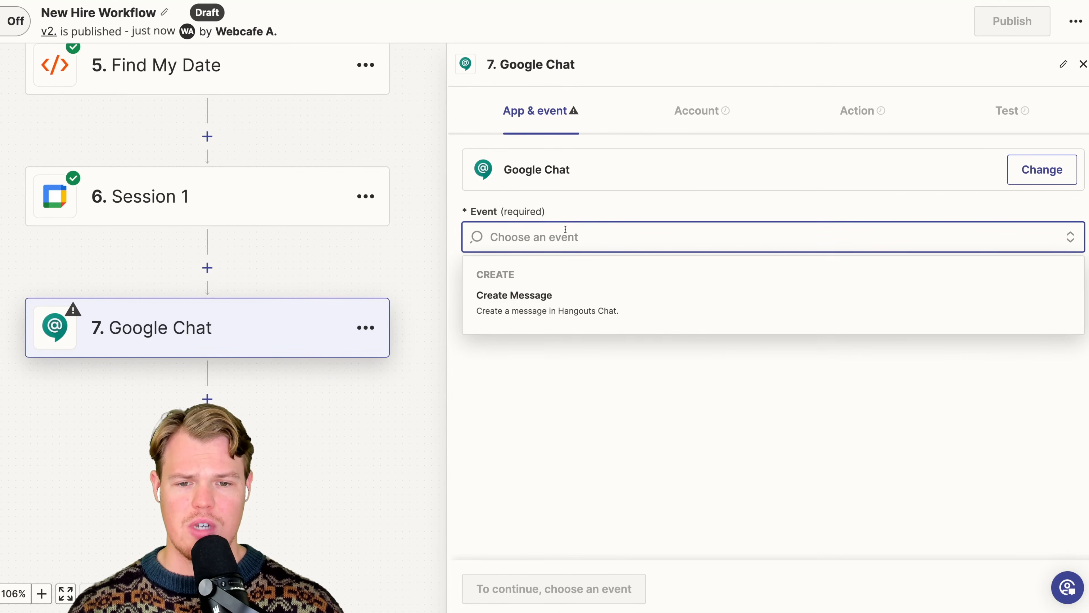
click(561, 309)
click(729, 134)
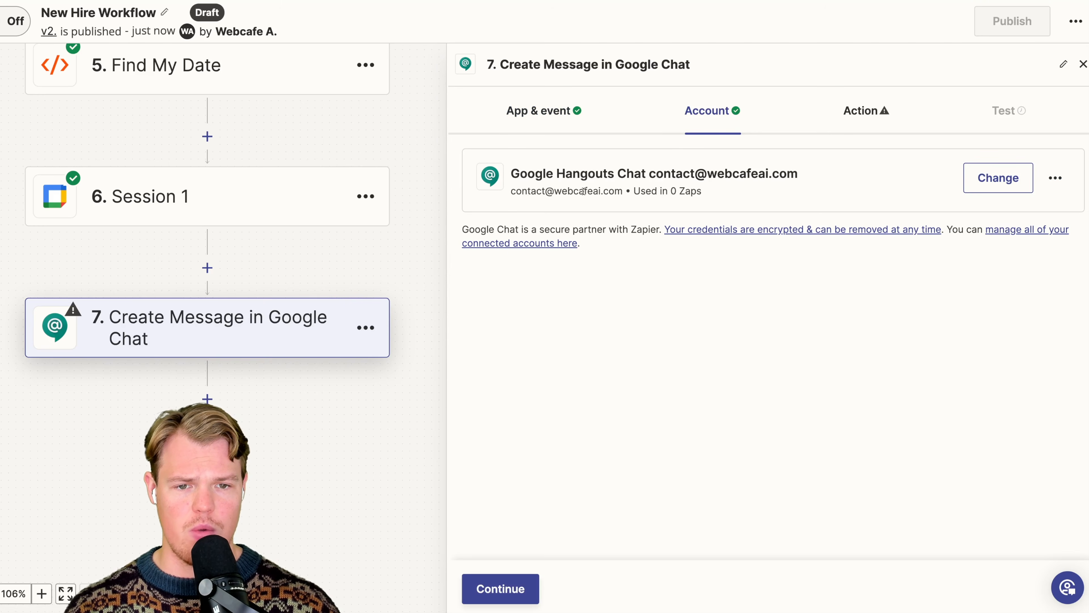
click(836, 109)
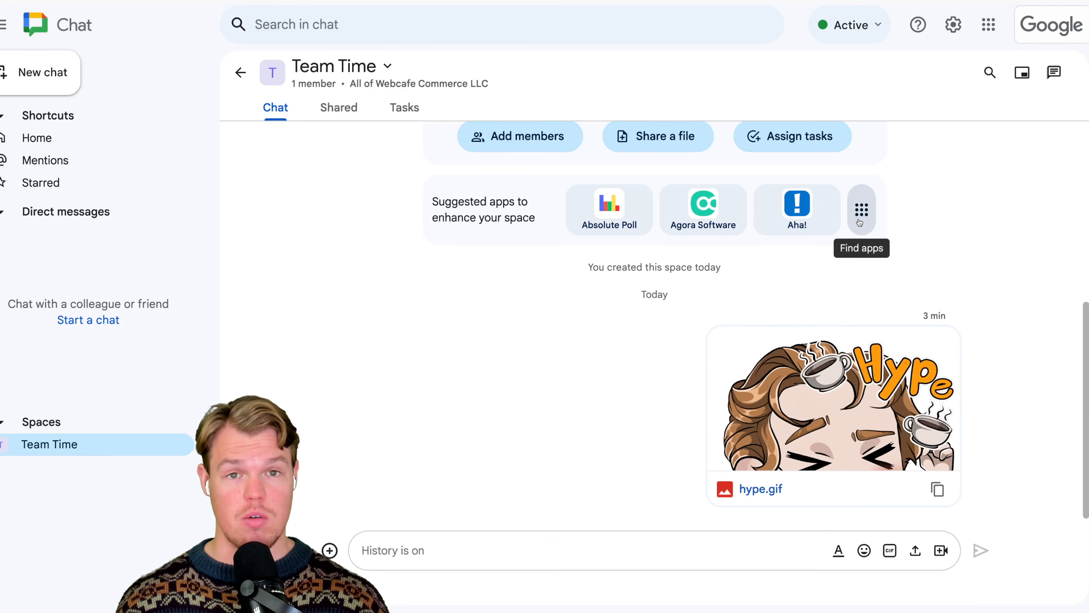
- Switch to Google Chat, add the Zapier app to the Team Time space, and allow Zaps there
click(861, 210)
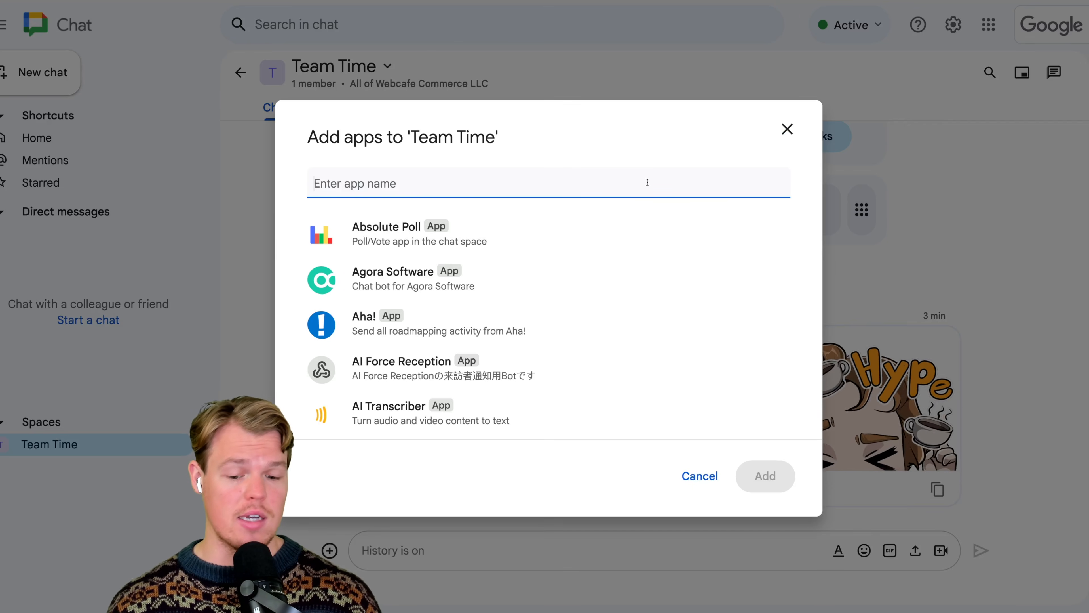
text(za)
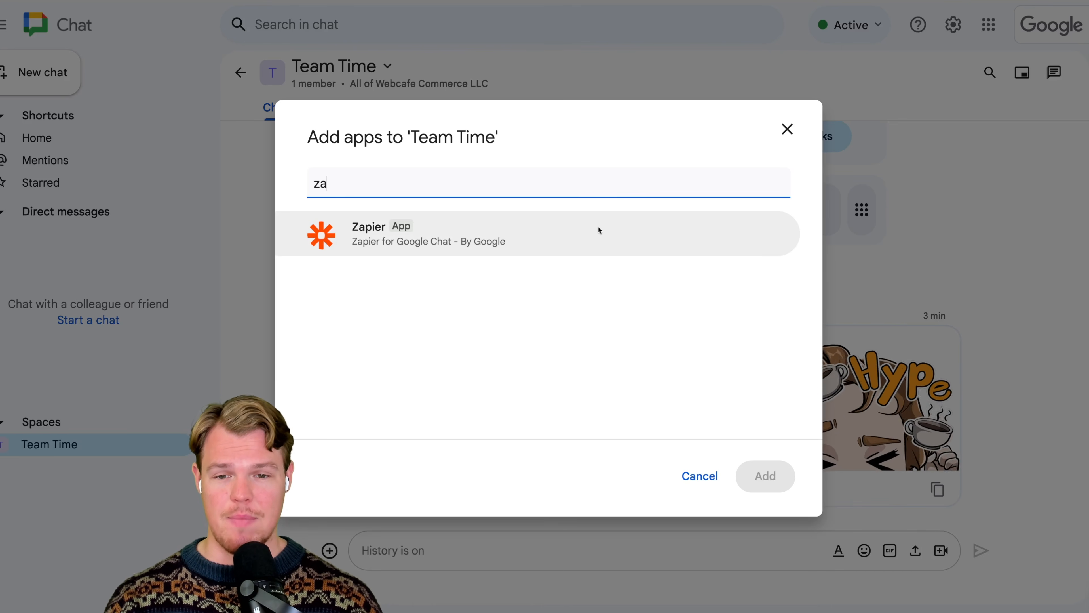
click(598, 231)
click(765, 476)
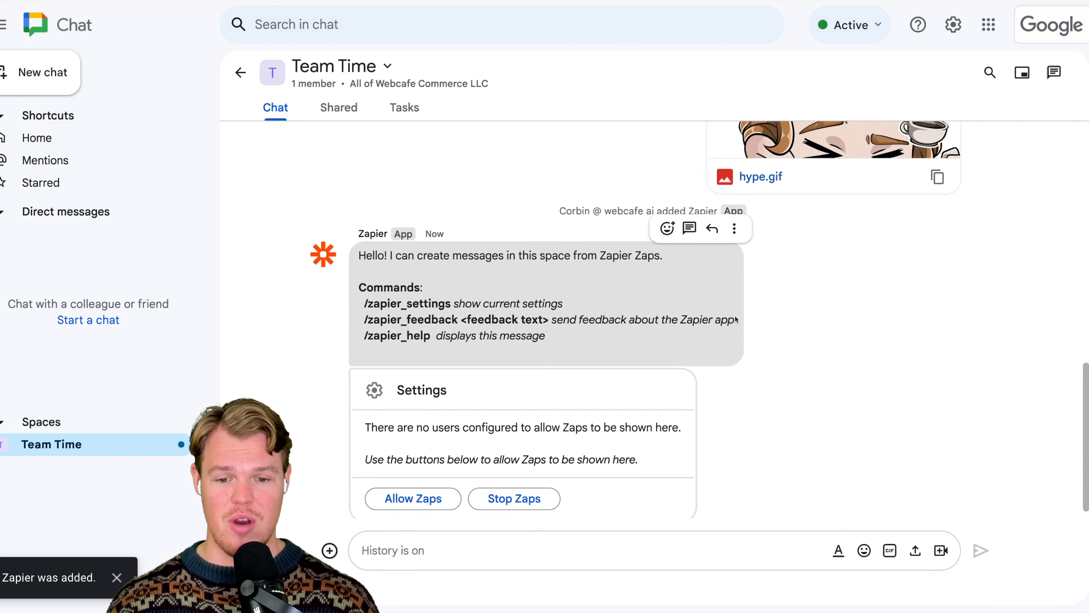
click(413, 480)
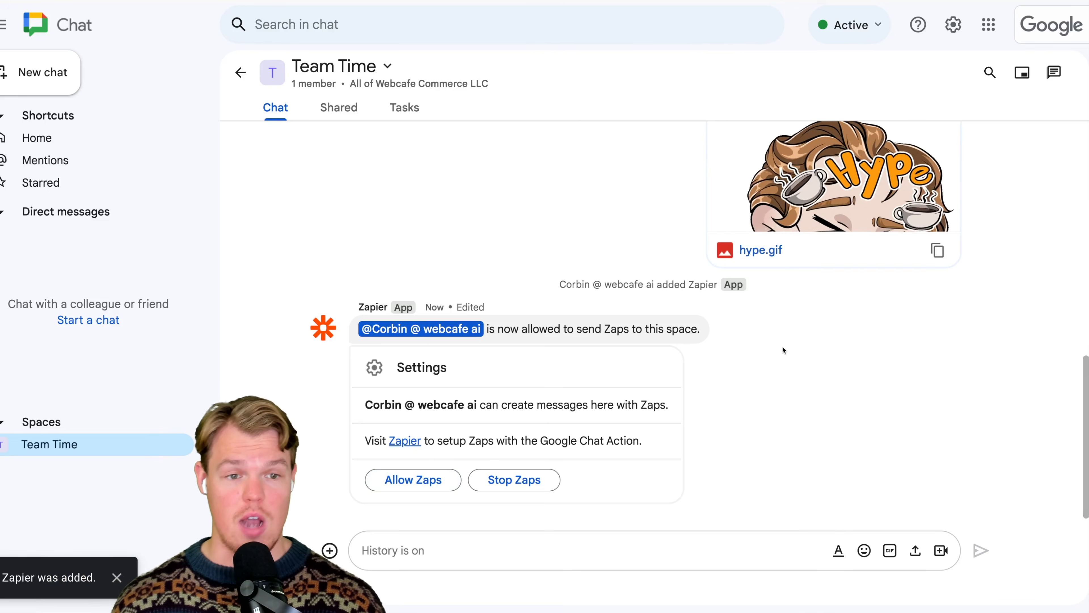
scroll(782, 347, up, 1)
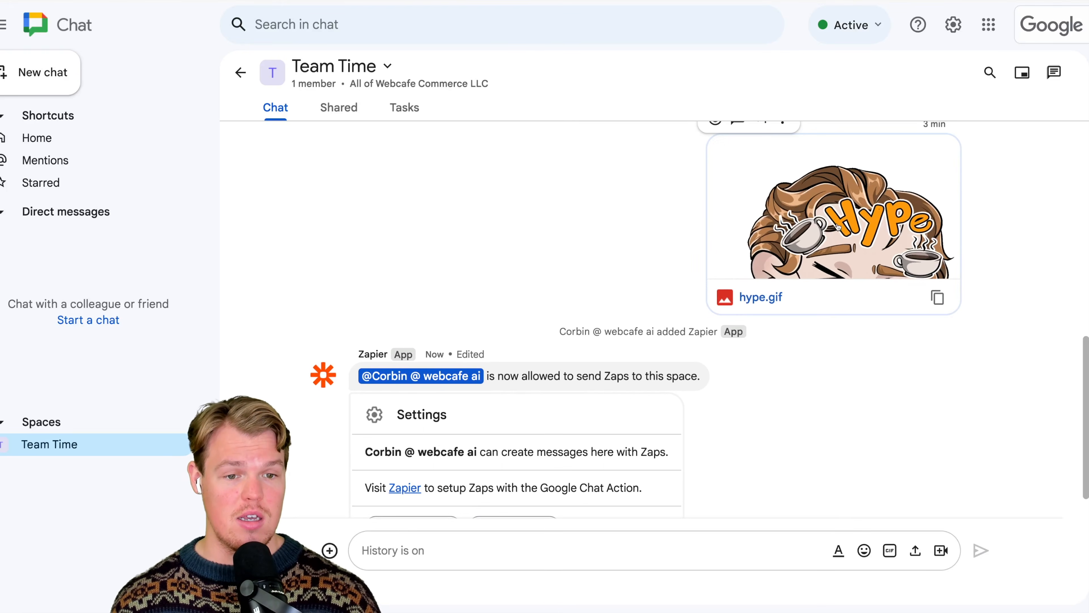
click(838, 227)
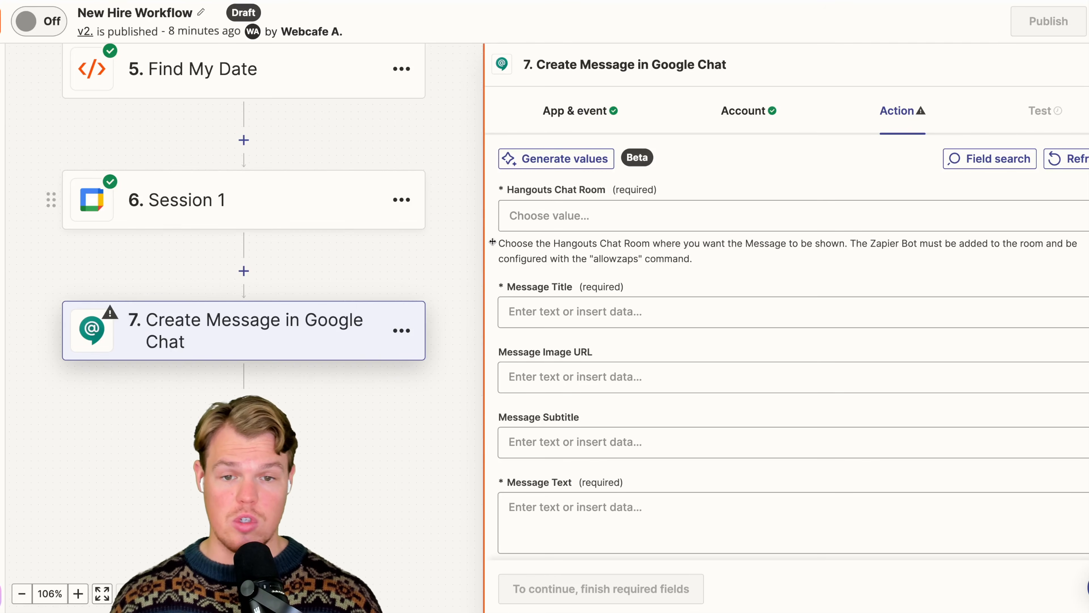
- Back in Zapier, refresh the Hangouts Chat Room results for the message action and select Team Time
click(630, 119)
click(737, 122)
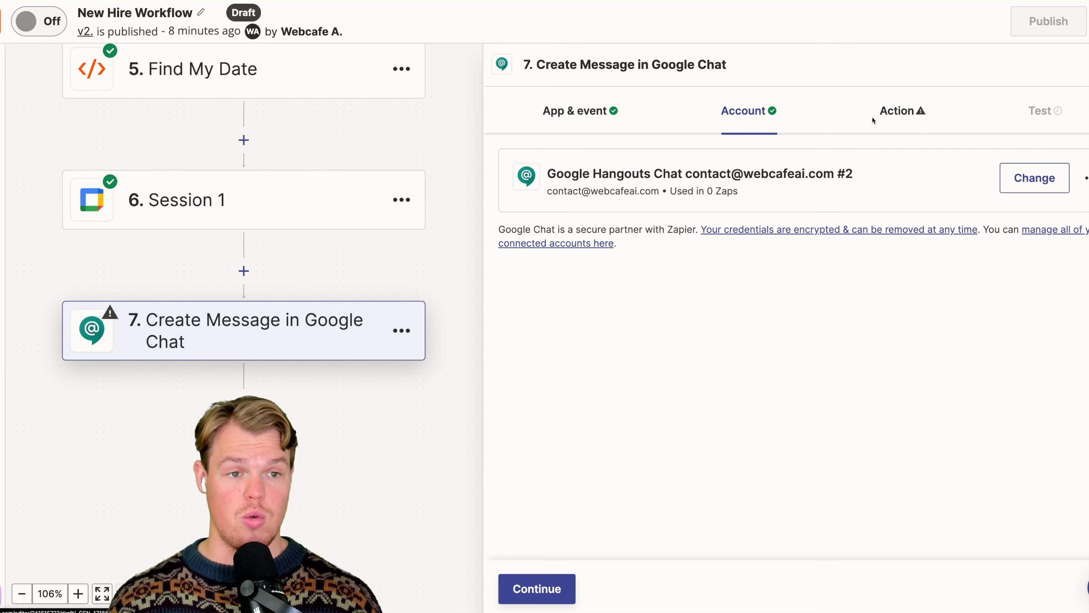
click(894, 121)
click(732, 221)
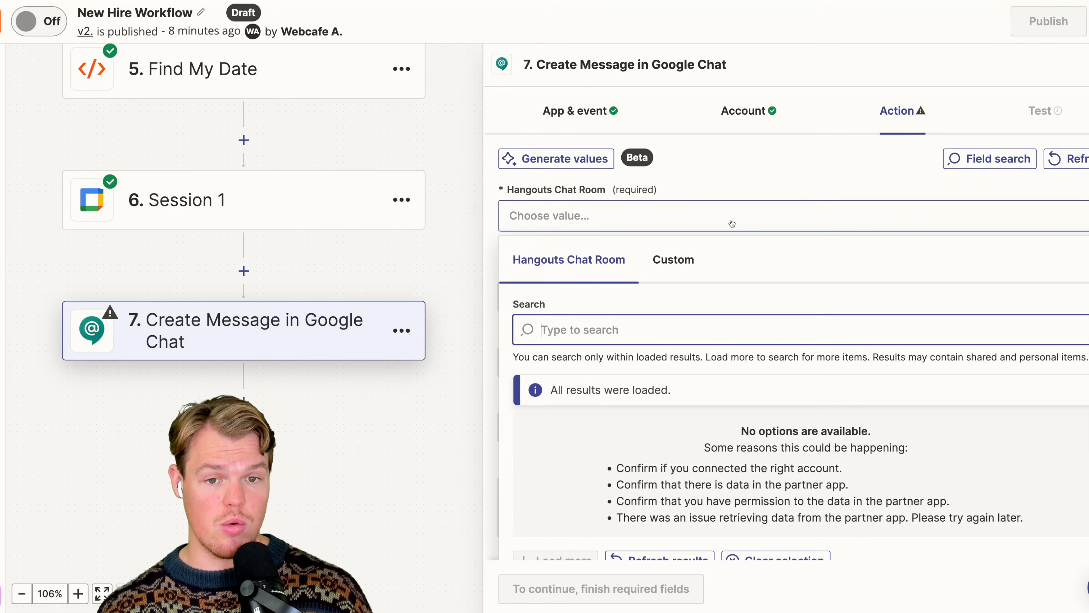
click(659, 513)
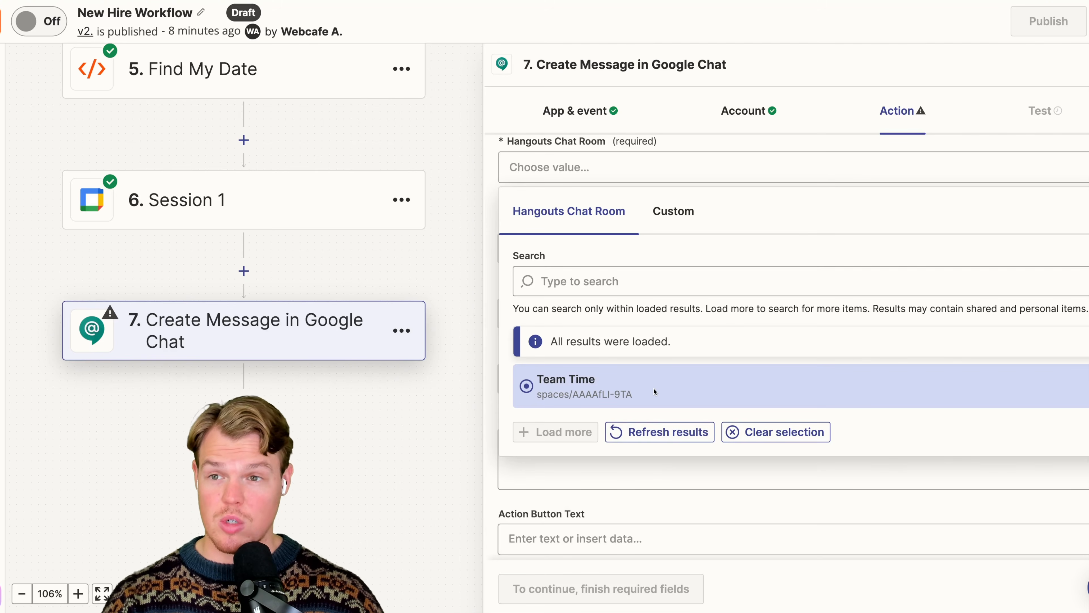
click(654, 392)
- Set the message title to Welcome followed by the form submission's First Name and Last Name fields
click(642, 253)
text(Welcome)
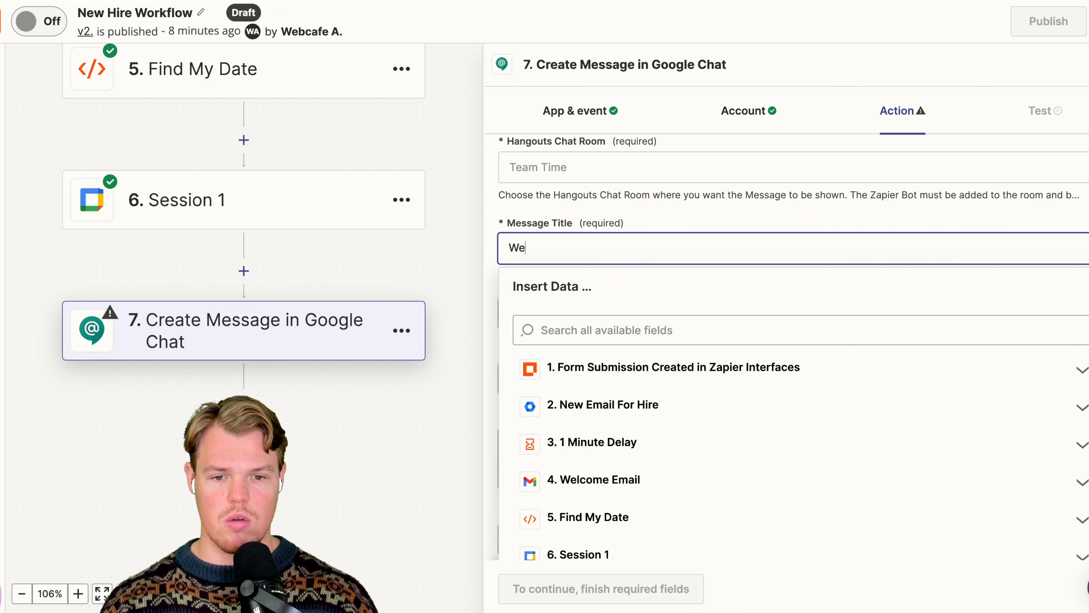
click(669, 367)
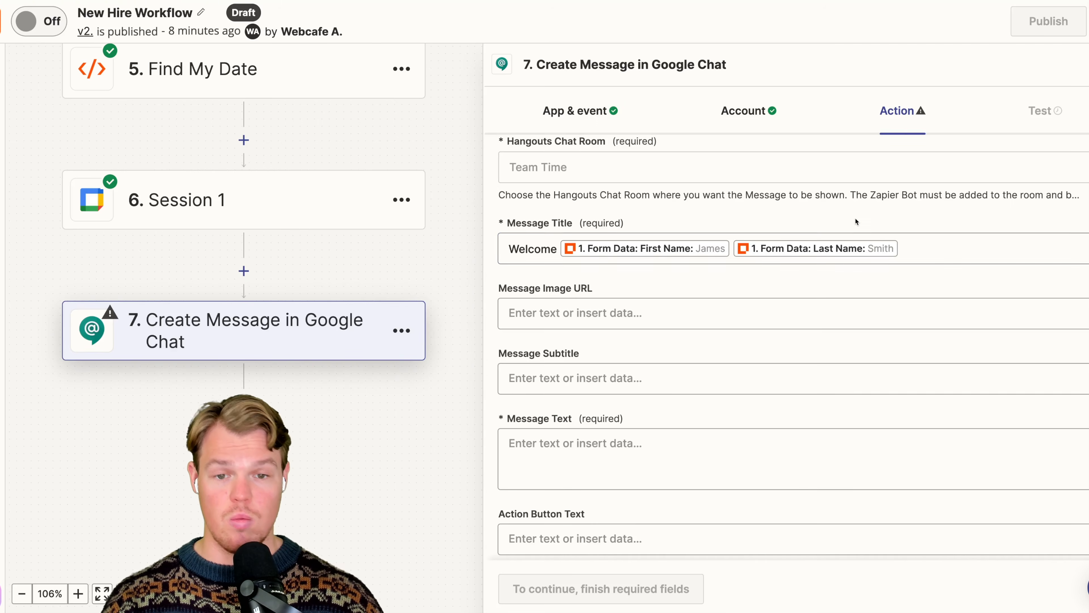
click(741, 313)
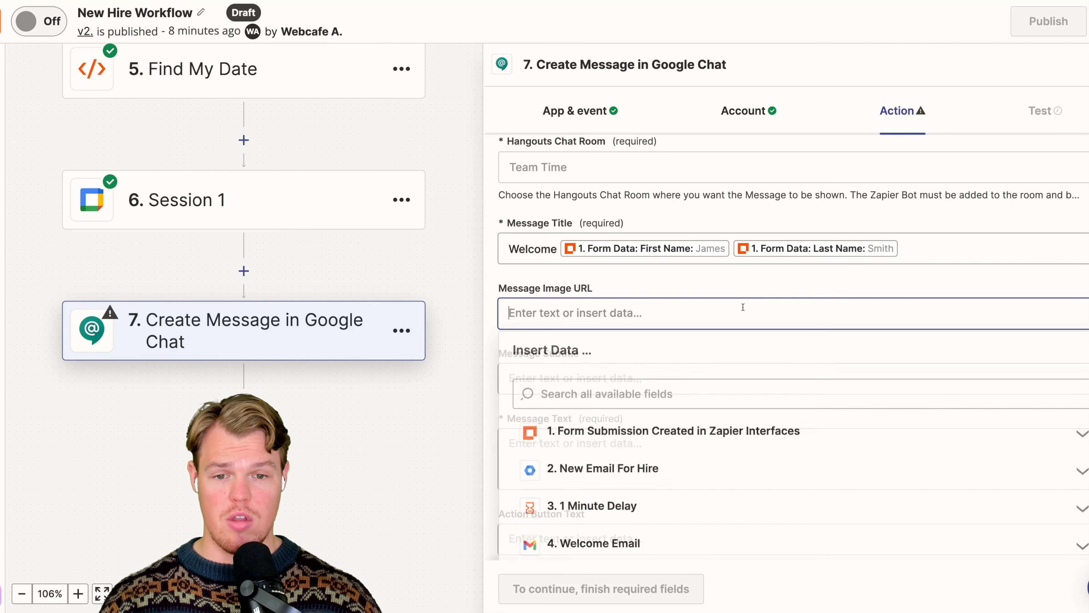
- Set the message subtitle to "We are happy to see you!", leaving the image URL empty
scroll(690, 253, down, 2)
click(643, 279)
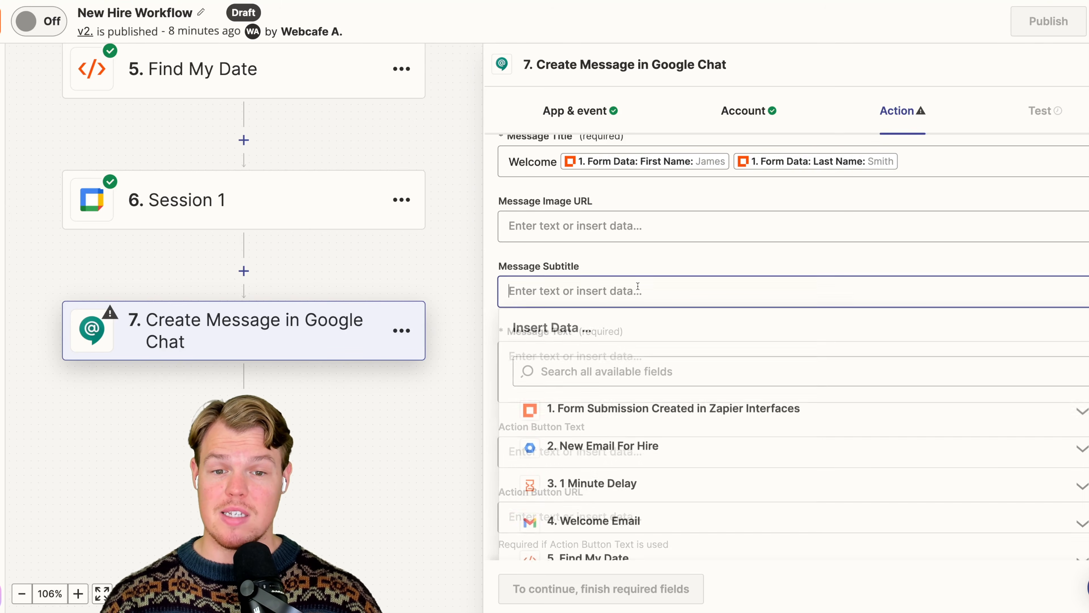
text(We are ha)
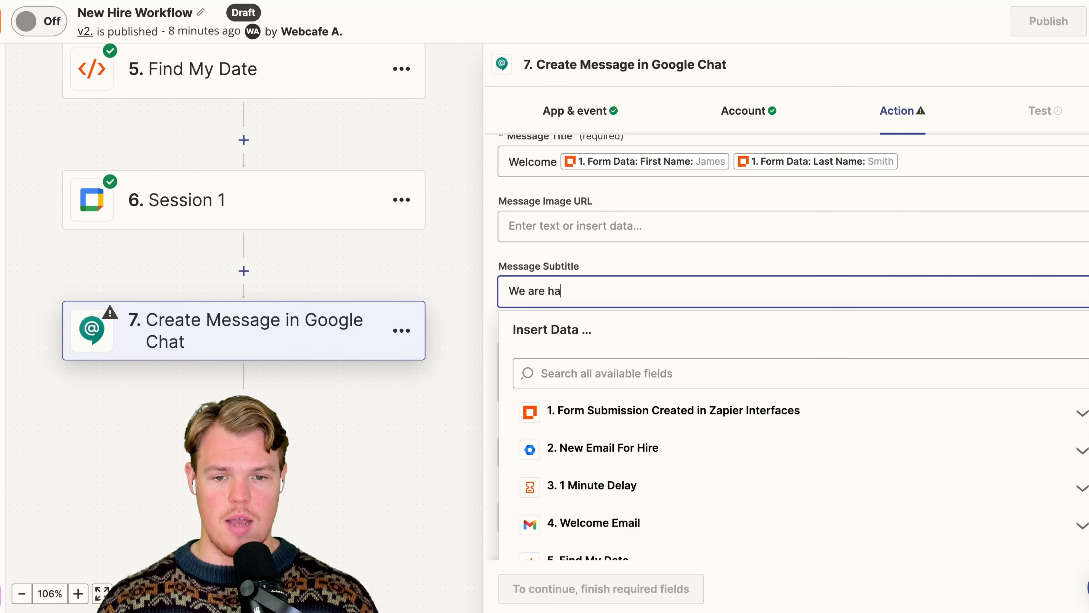
text(ppy to see you!)
key(Tab)
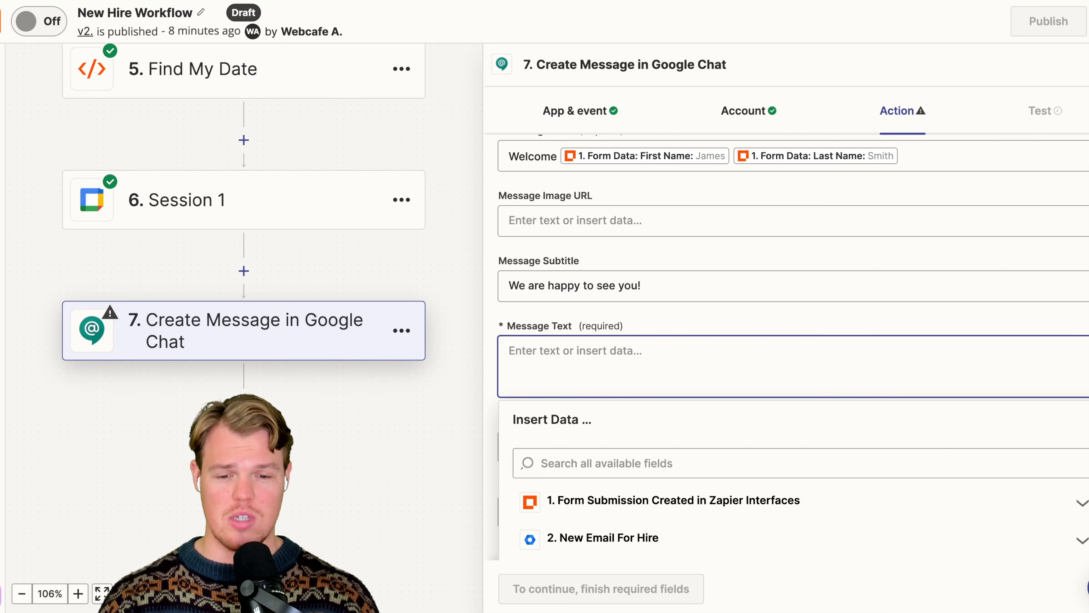
- Set the message text to "Here is were we do the talking!" and continue to send a test message to the space
text(Here )
text(is were we do t)
key(BackSpace)
text(we do the talking)
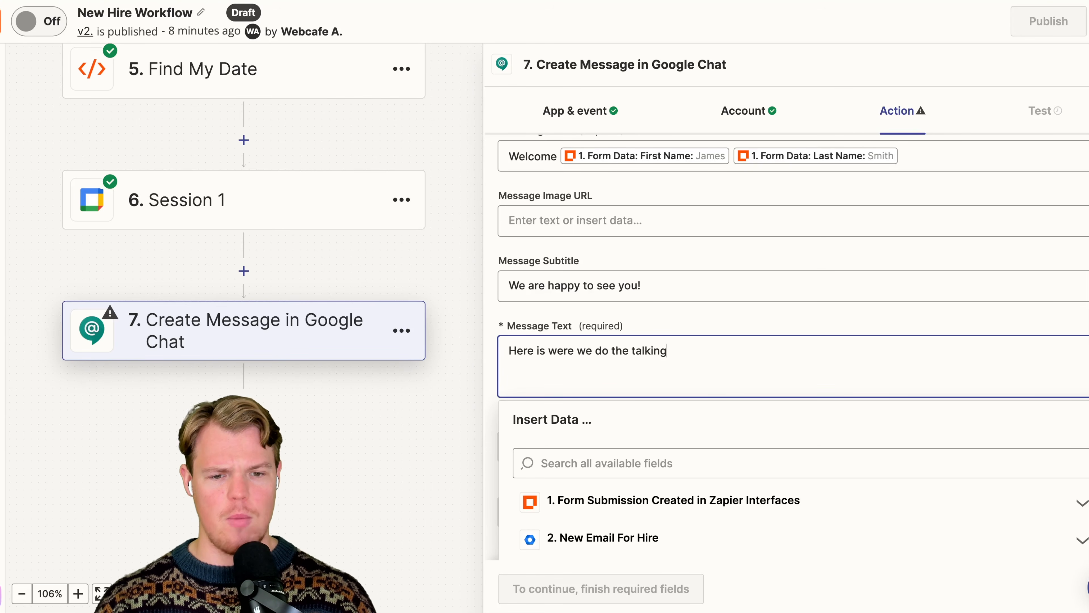
click(688, 326)
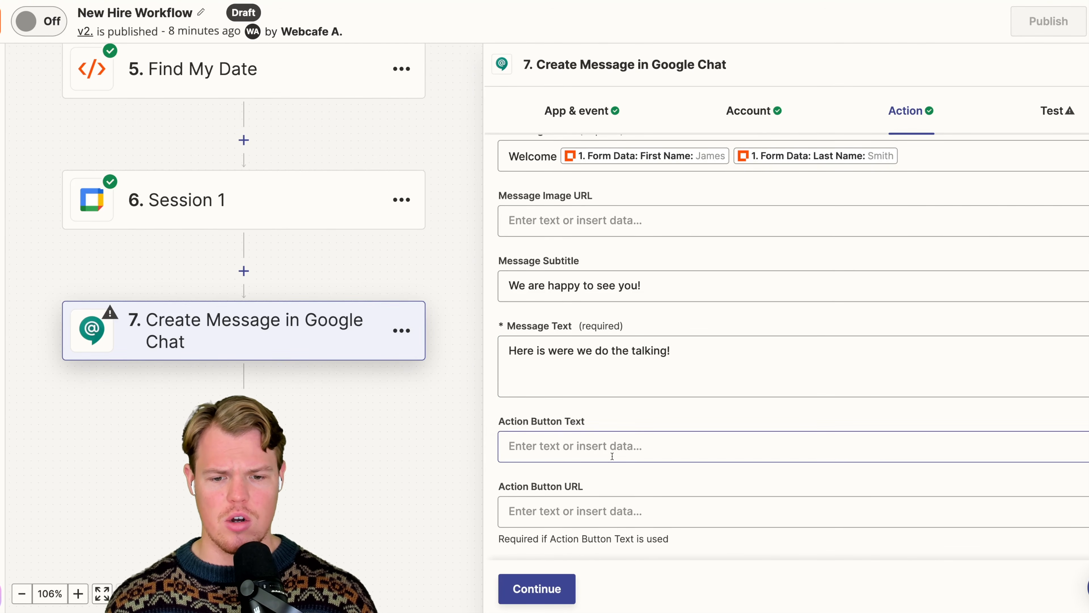
click(559, 581)
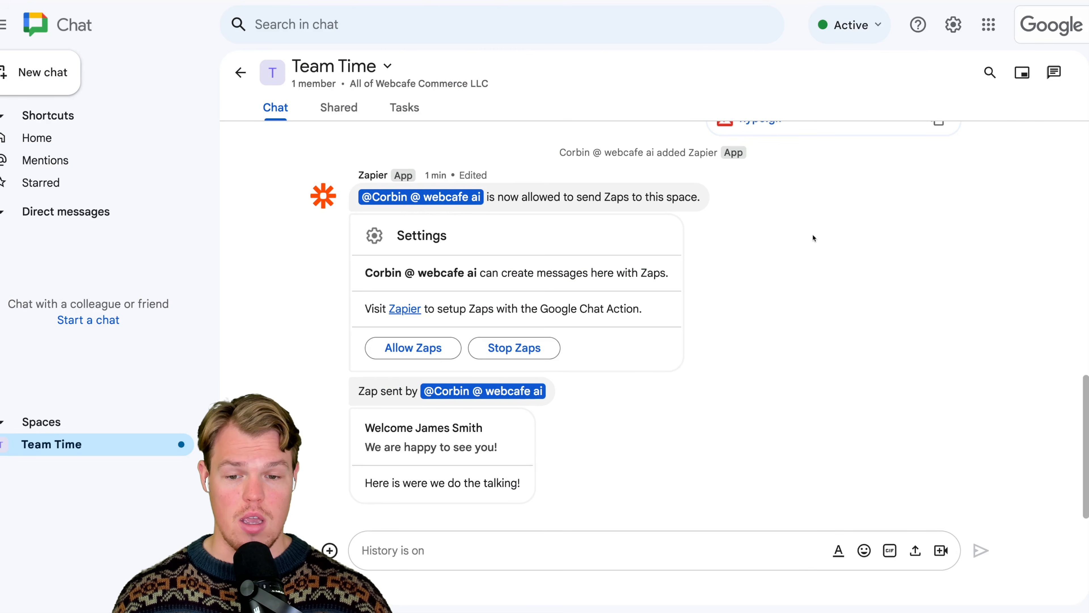
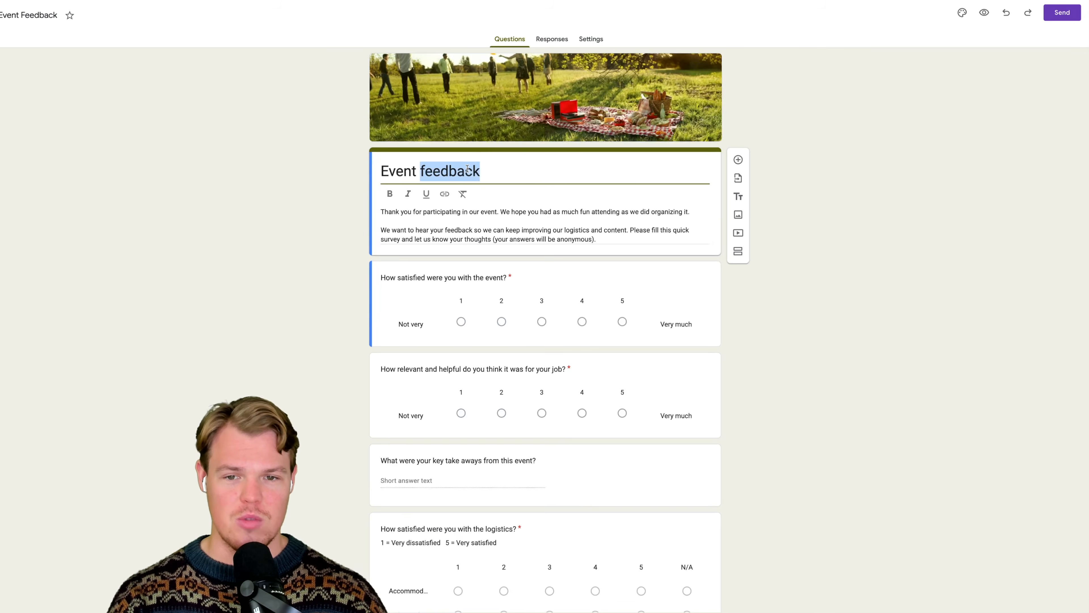
- Start a form from the Event Feedback template and title it "Hiring Process Feedback"
triple_click(475, 175)
click(490, 183)
triple_click(490, 183)
text(Hiring ProcessF)
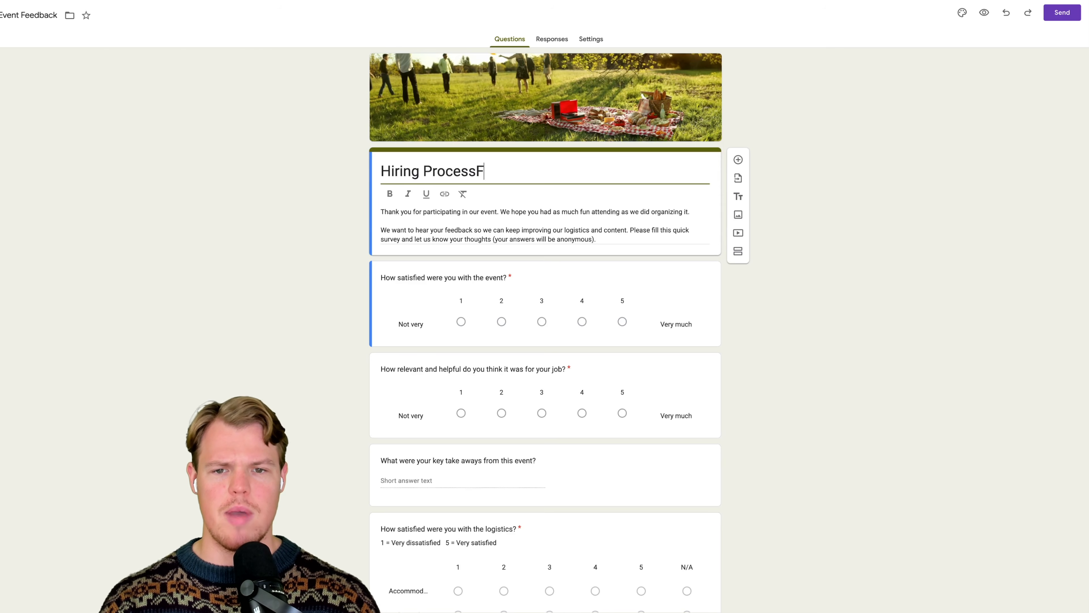
key(BackSpace)
text(Feedbacl)
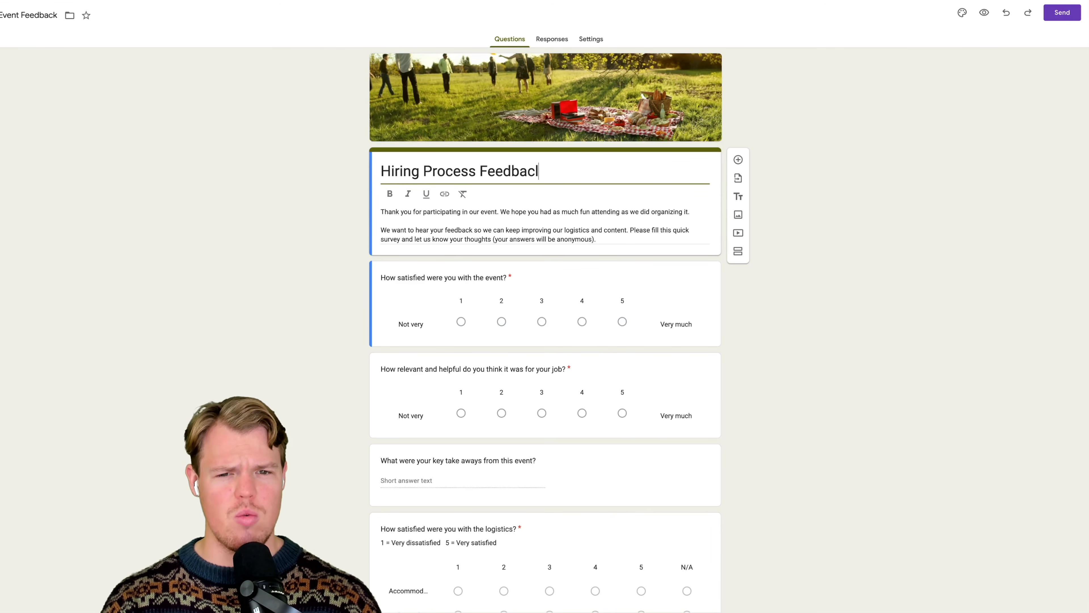
key(BackSpace)
text(k)
click(232, 216)
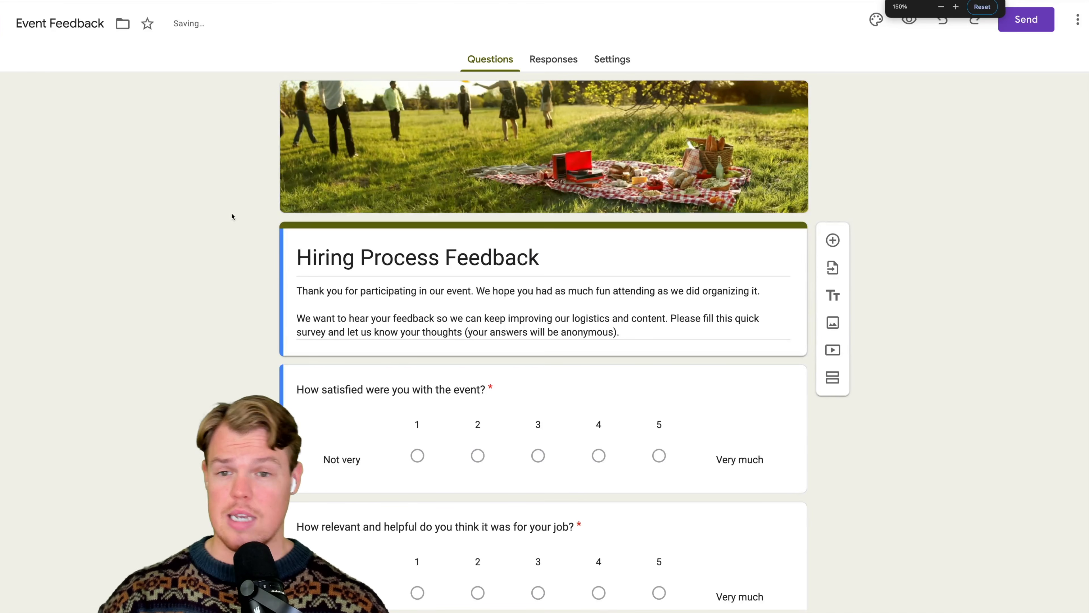
scroll(210, 187, down, 1)
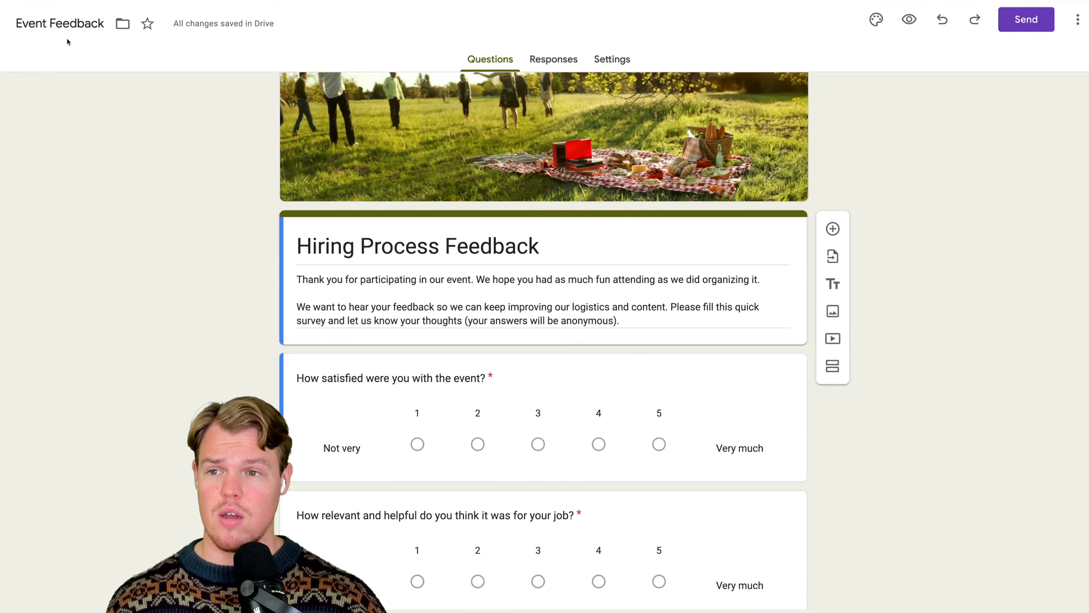
click(1, 27)
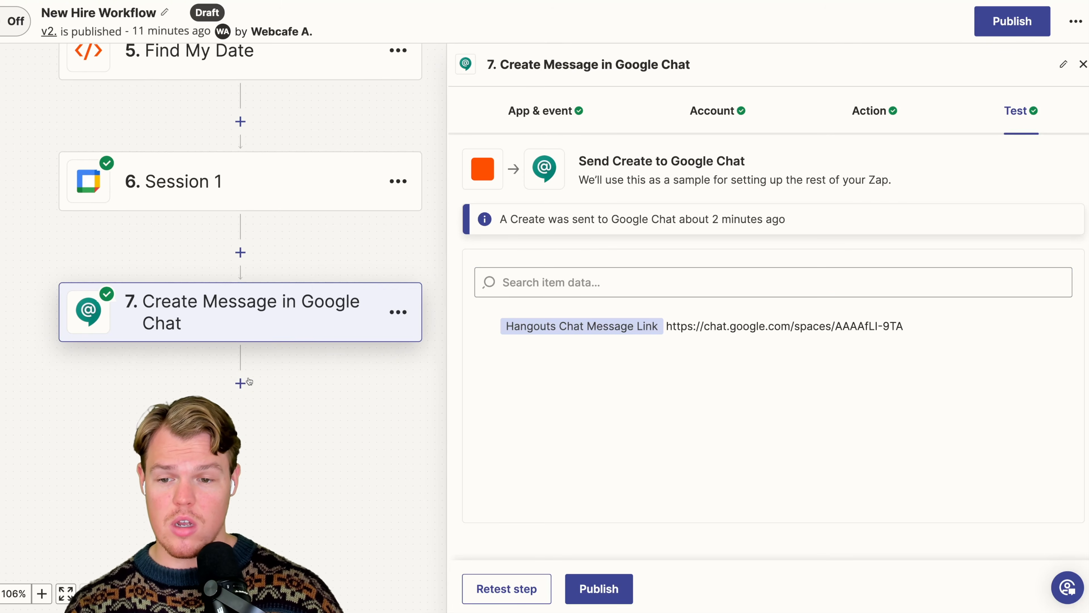
- Back in Zapier, add a Delay by Zapier step after the Google Chat message, using the Delay For event
click(238, 382)
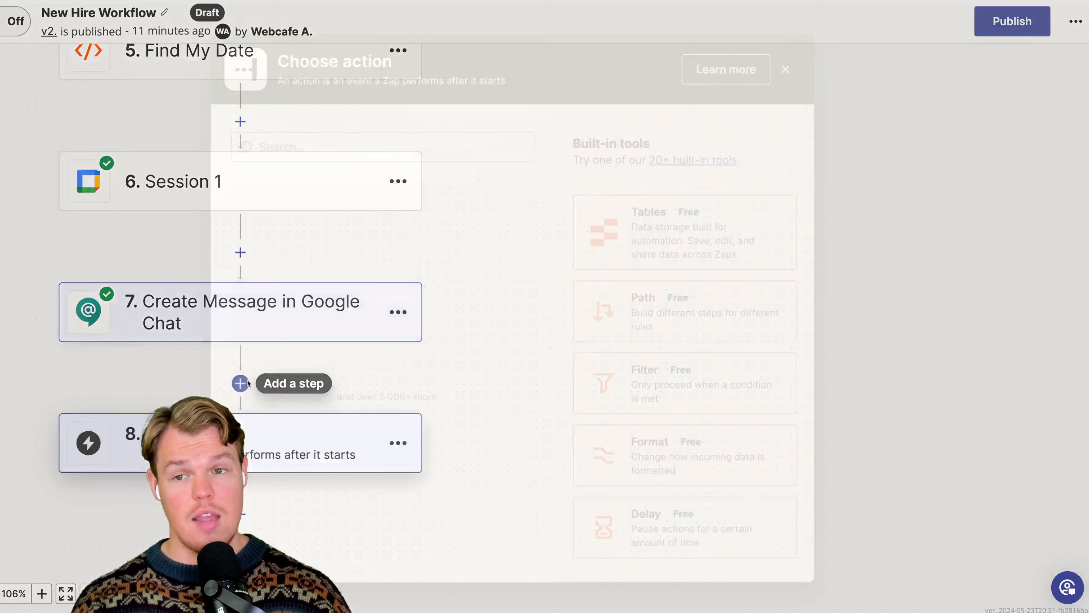
click(440, 150)
text(dela)
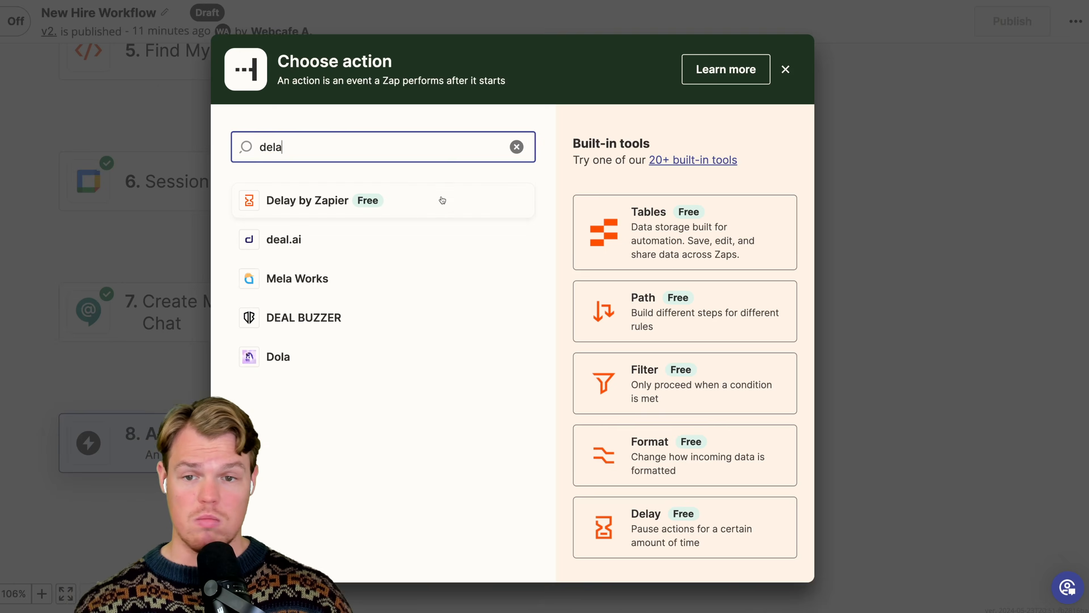
click(442, 200)
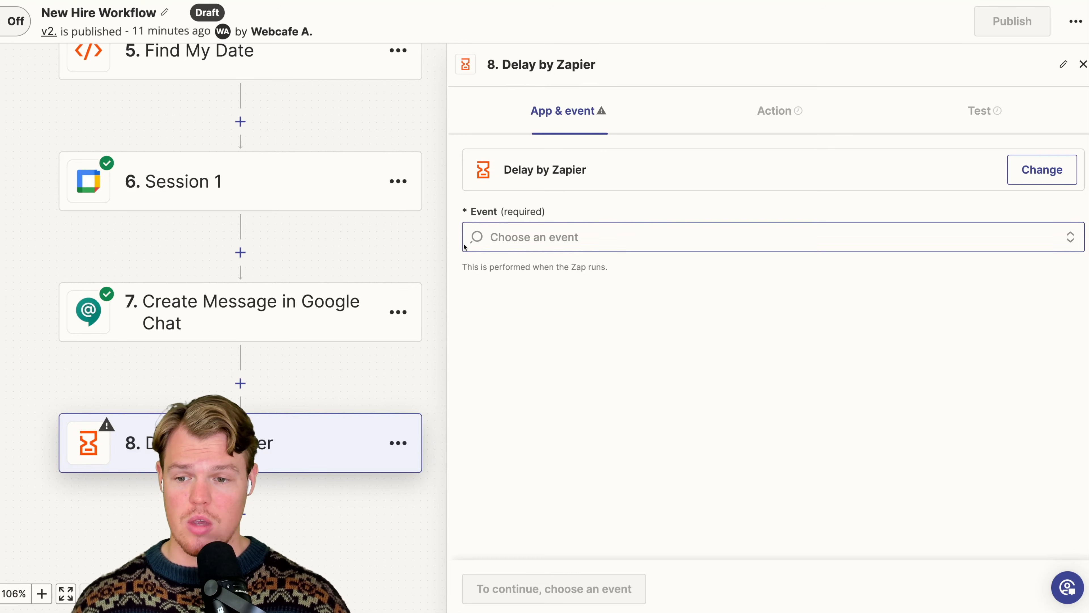
click(595, 339)
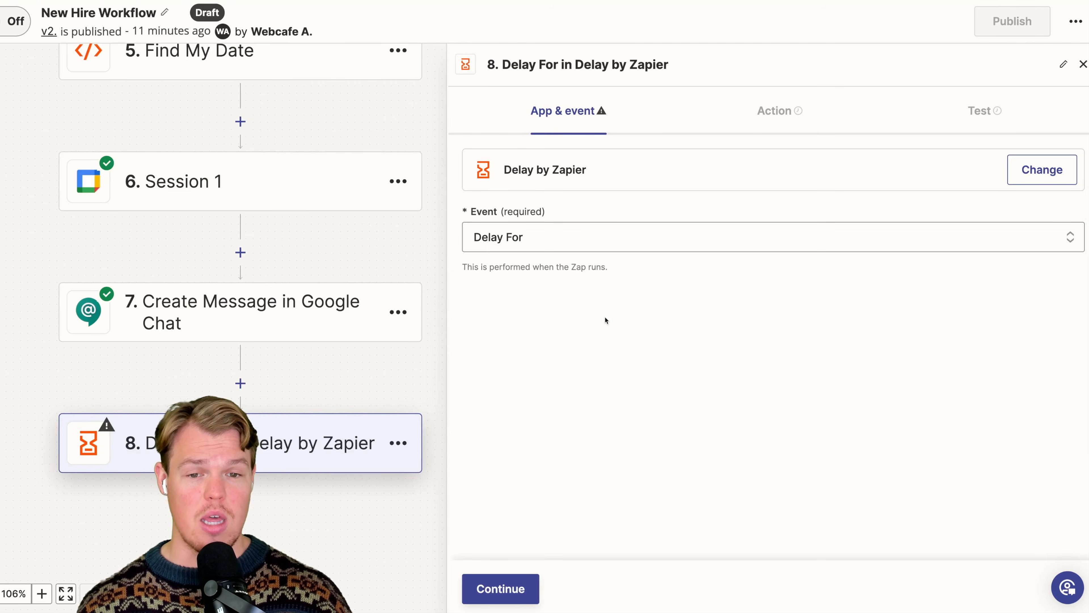
- Set the delay to 1 week and test the delay step
click(777, 125)
click(729, 210)
text(1)
click(611, 292)
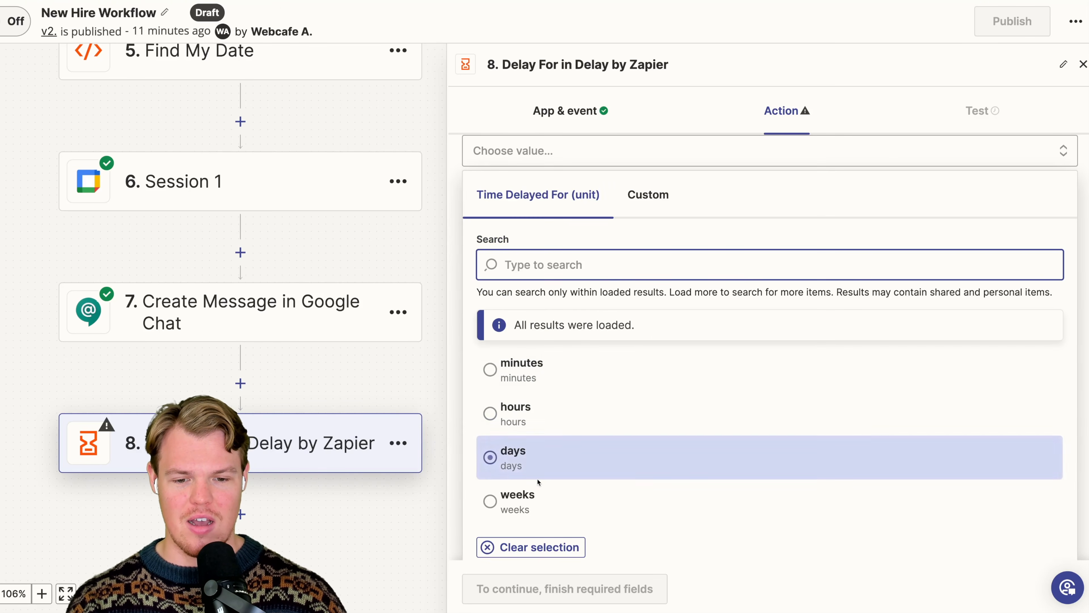
click(536, 499)
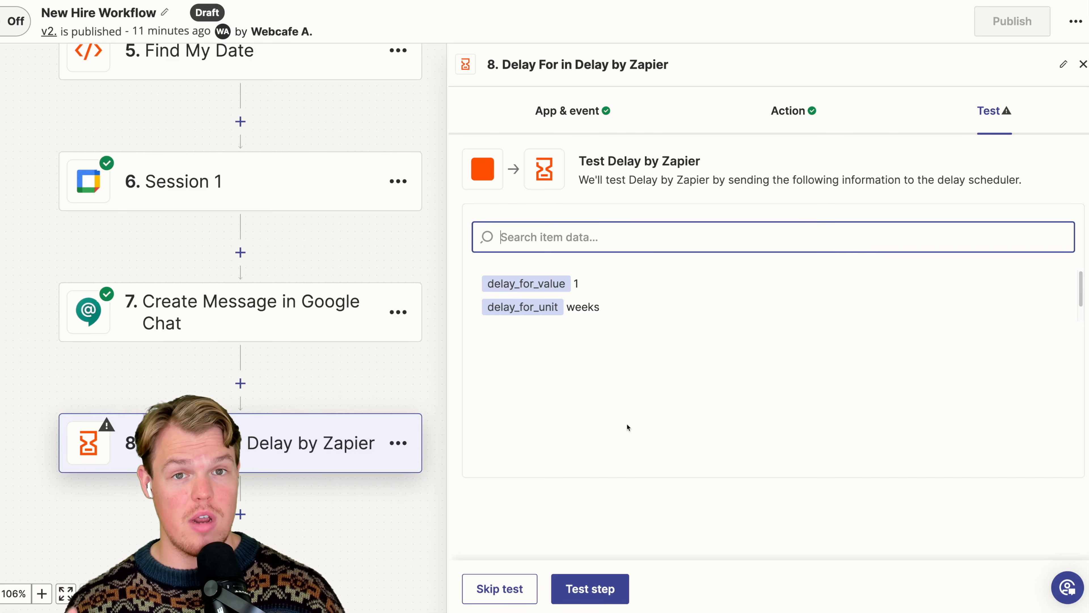
click(603, 579)
drag(346, 395, 358, 168)
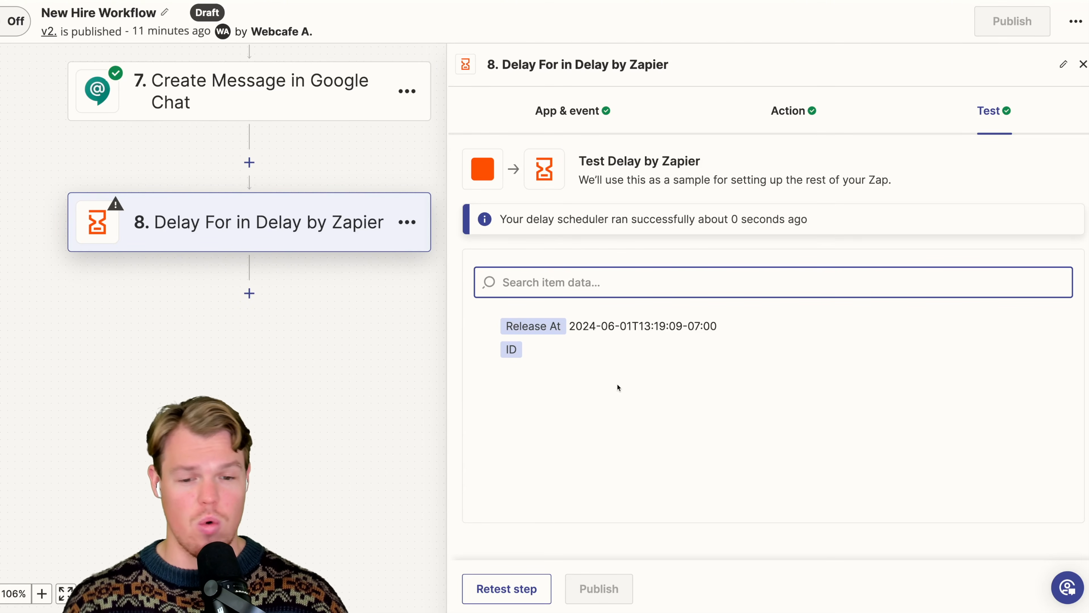
click(536, 600)
- Add an action after the delay step and search the available apps for Google Forms
click(249, 293)
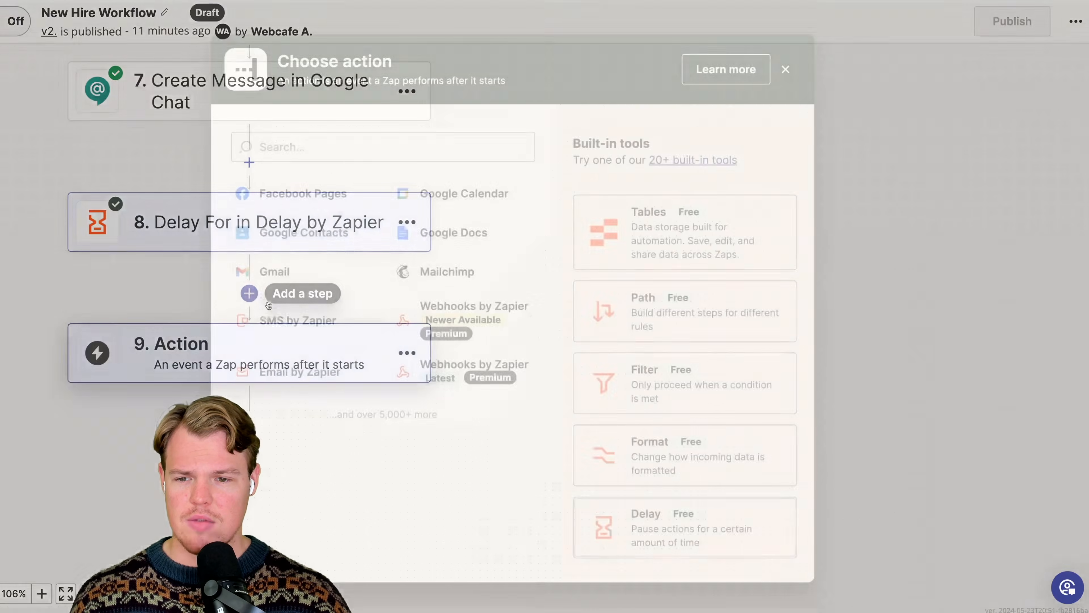
click(479, 151)
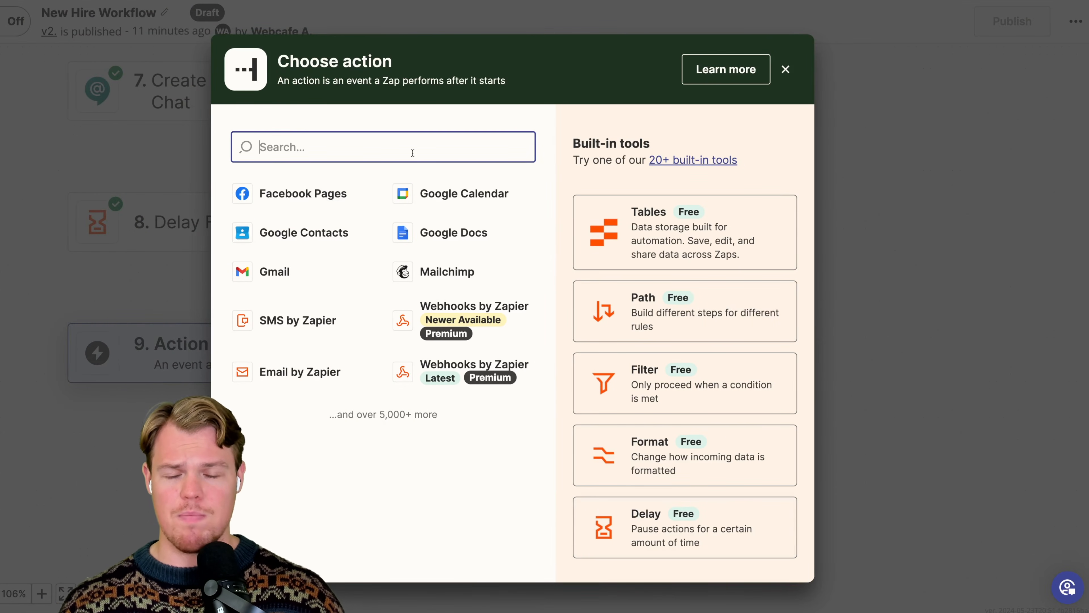
text(google f)
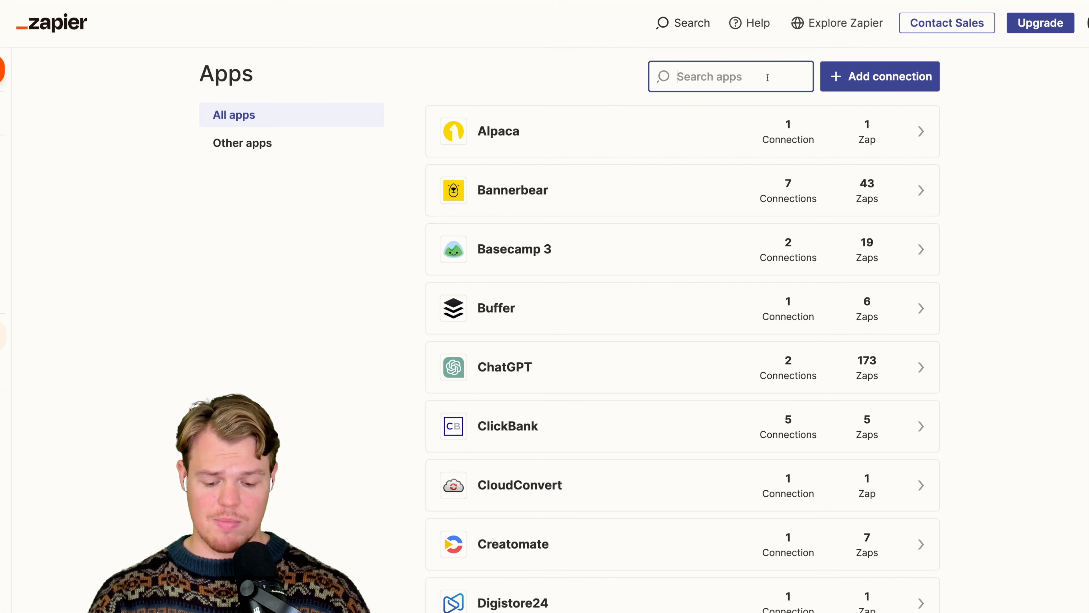
- Add a Google Forms connection in Zapier's app connections and allow it access to the Google account
text(form)
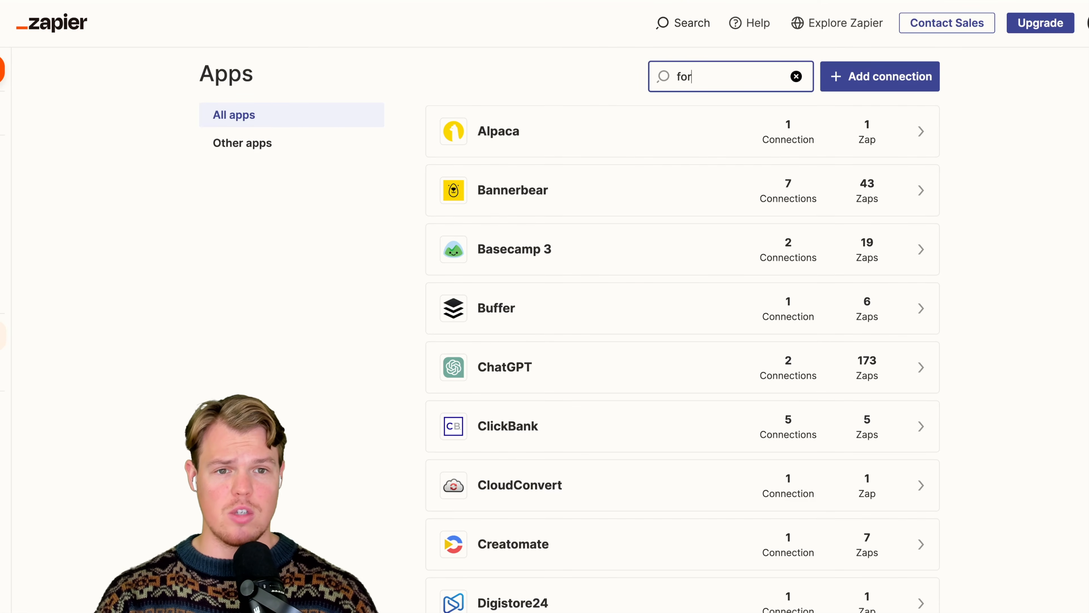
click(747, 136)
click(907, 138)
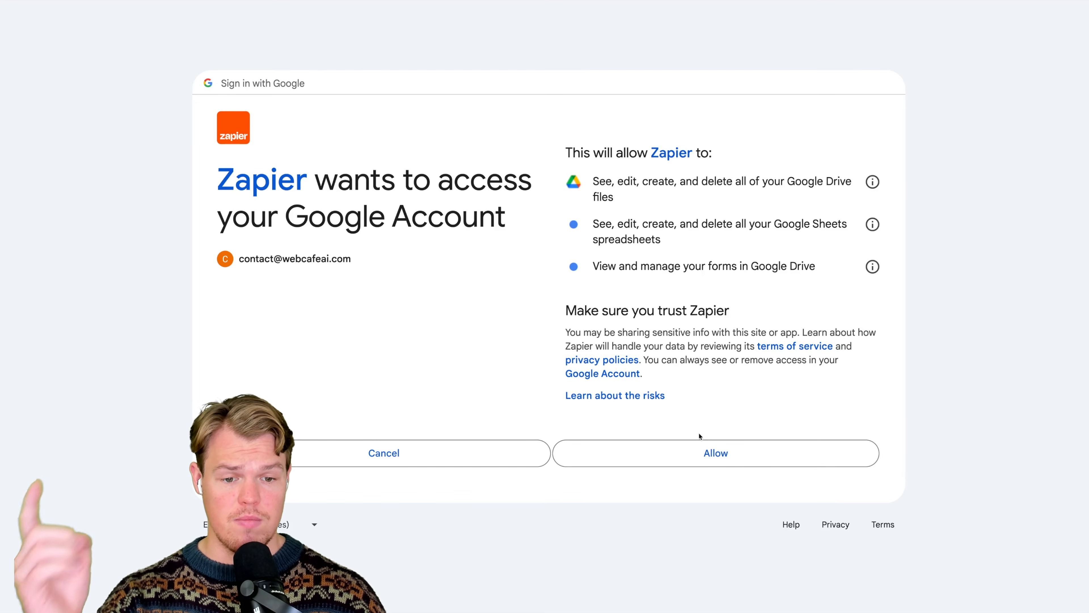
click(701, 452)
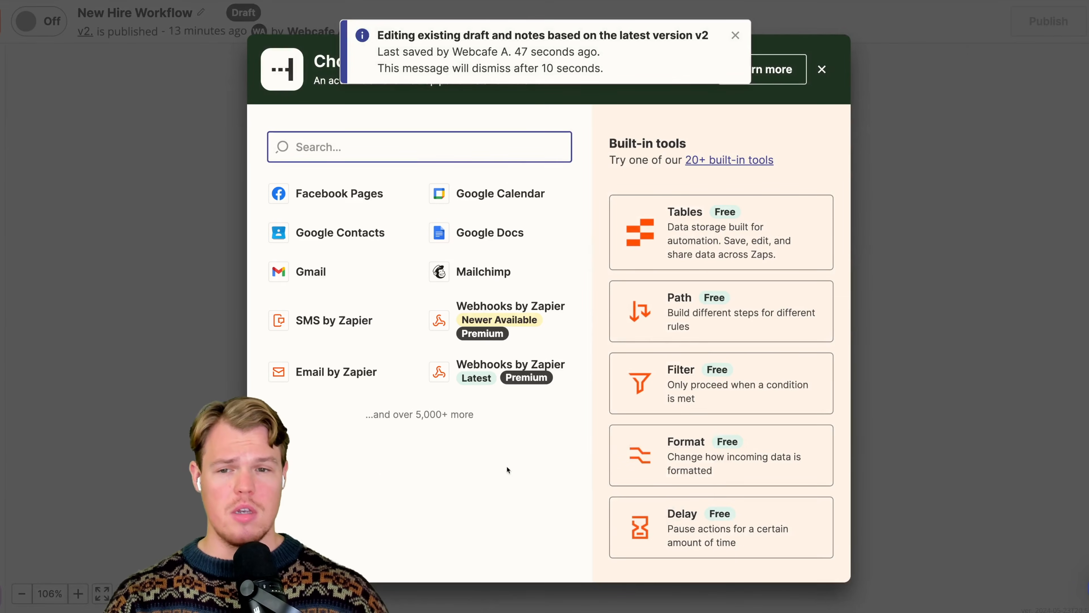
- Try to use Google Forms as the app for step 9 and look for a suitable event
click(450, 146)
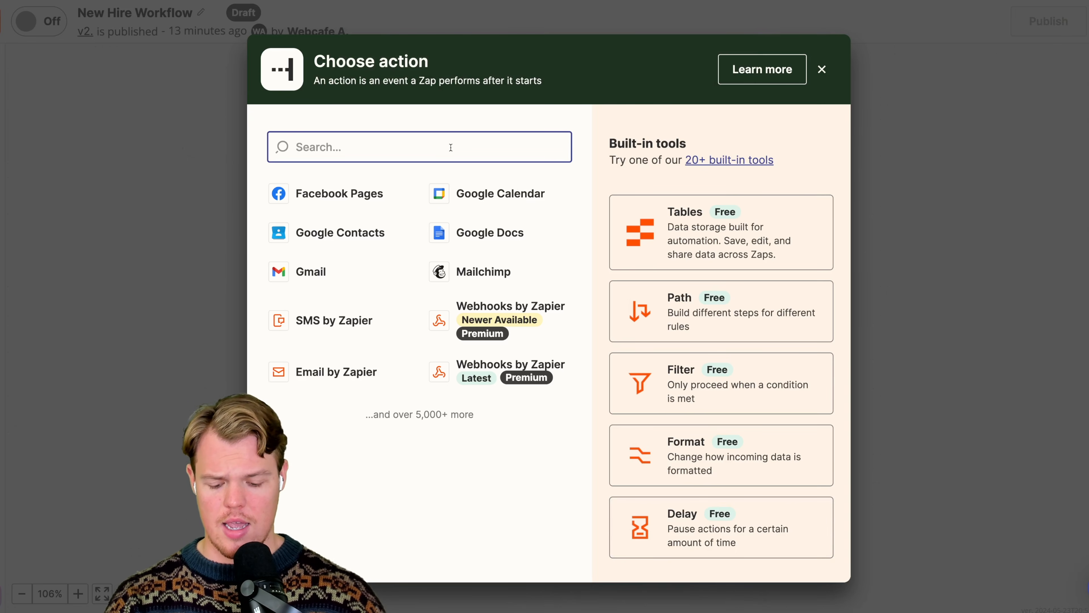
text(google for)
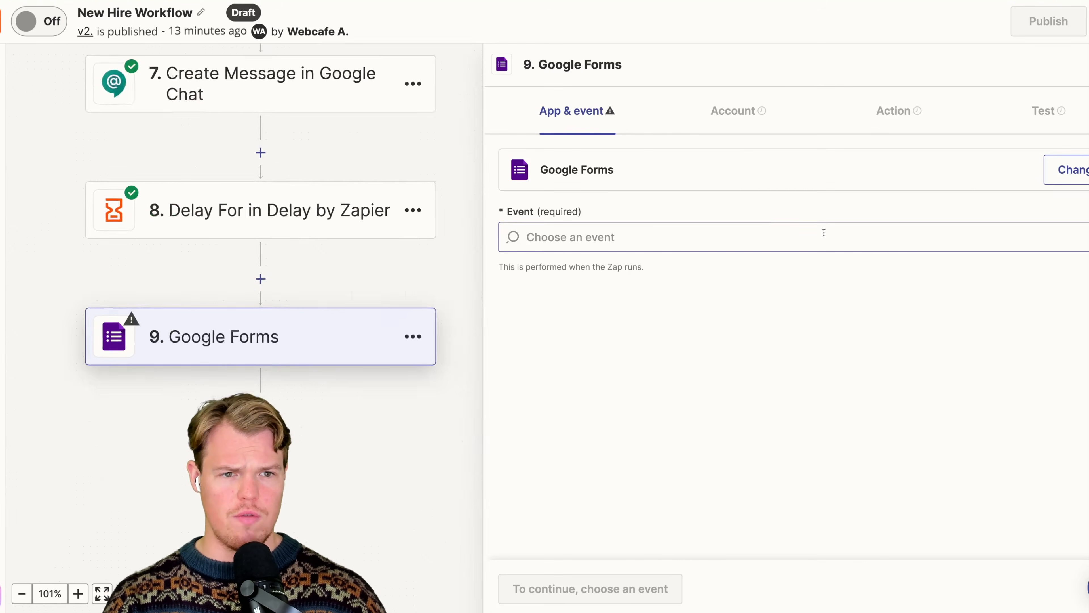
click(666, 236)
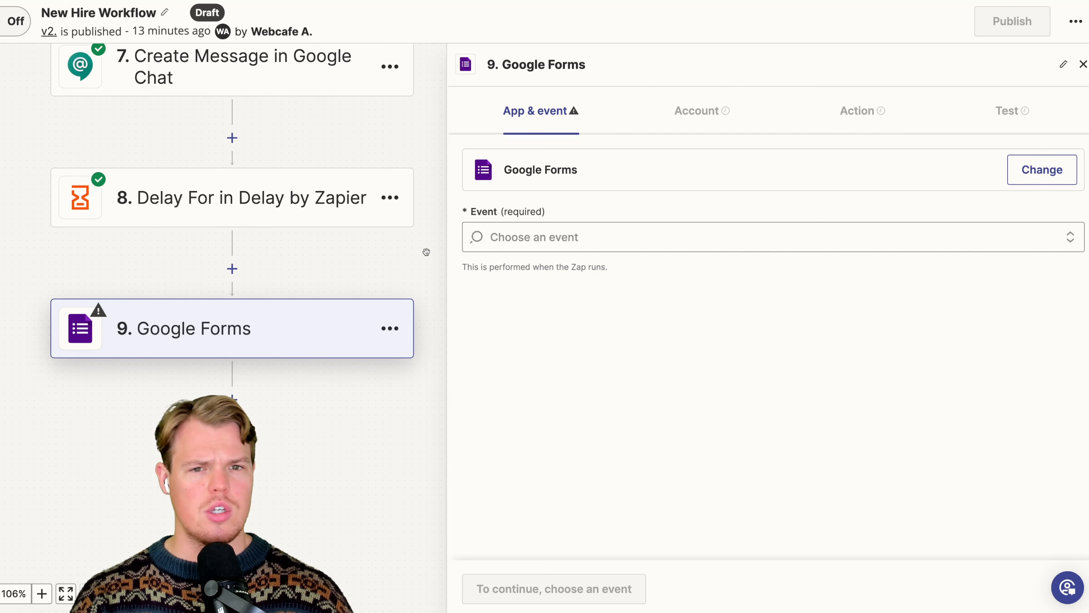
click(596, 228)
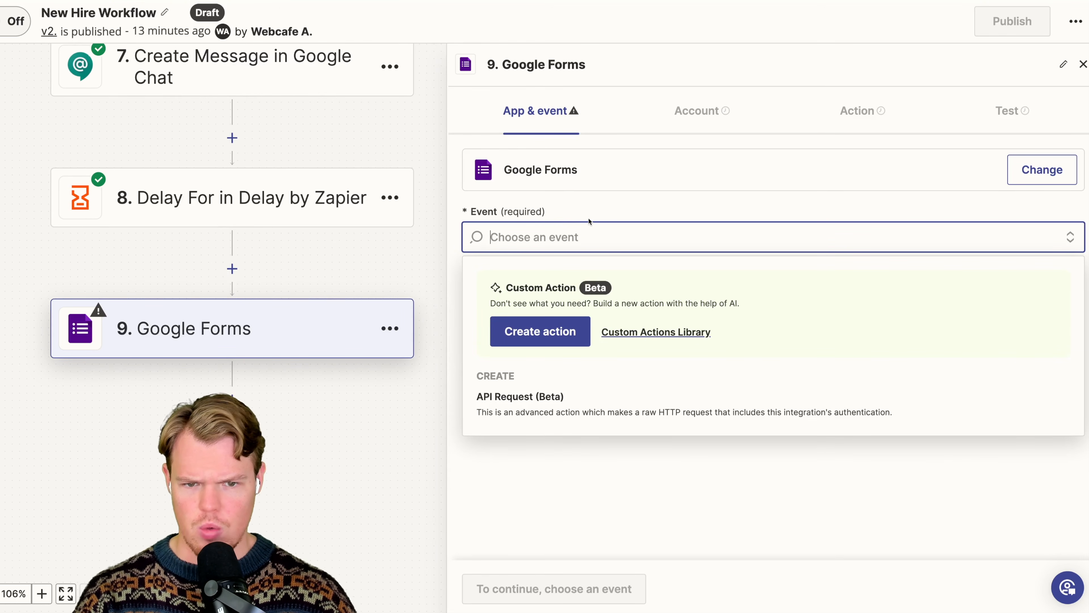
drag(412, 259, 437, 225)
click(416, 294)
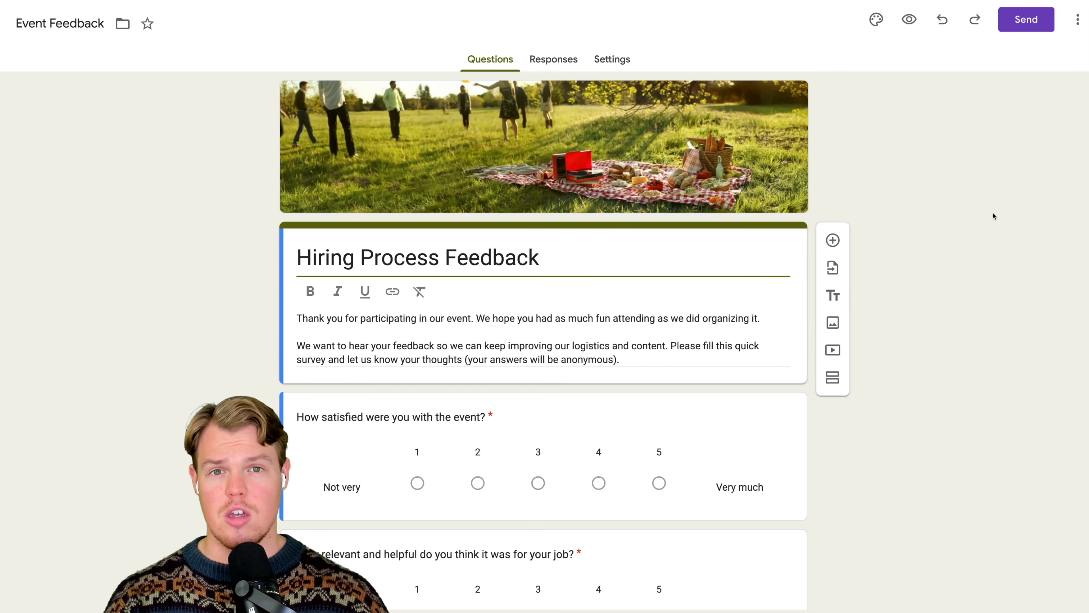
- In Google Forms, open the feedback form's sharing options and copy its shortened link
click(1027, 20)
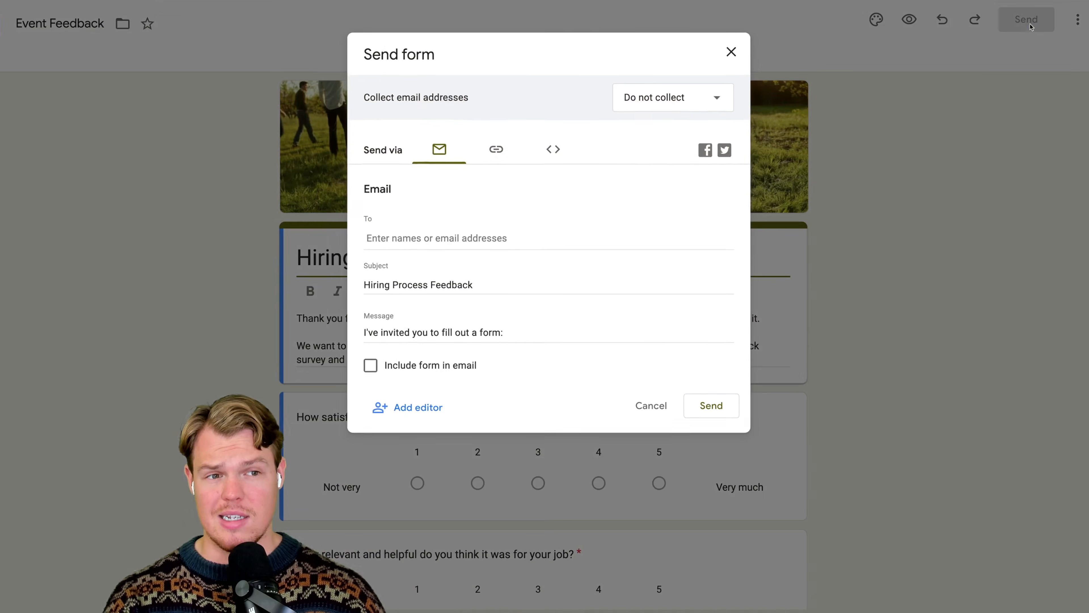
click(512, 155)
click(394, 231)
click(717, 260)
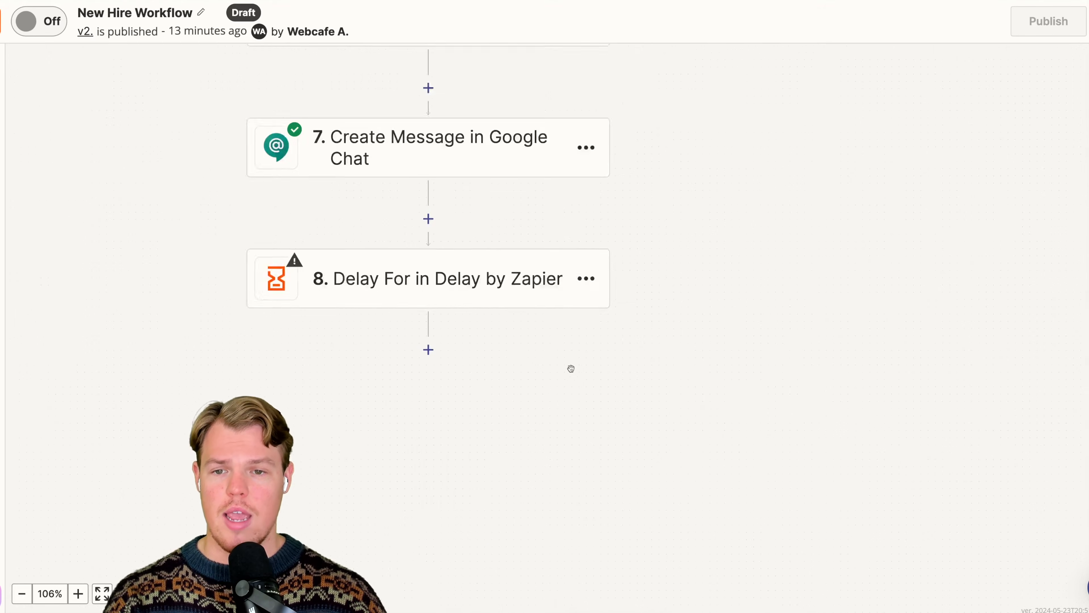
- Back in Zapier, duplicate the Welcome Email step and move the copy to after the Delay For step
scroll(744, 386, up, 5)
scroll(842, 325, up, 3)
click(765, 196)
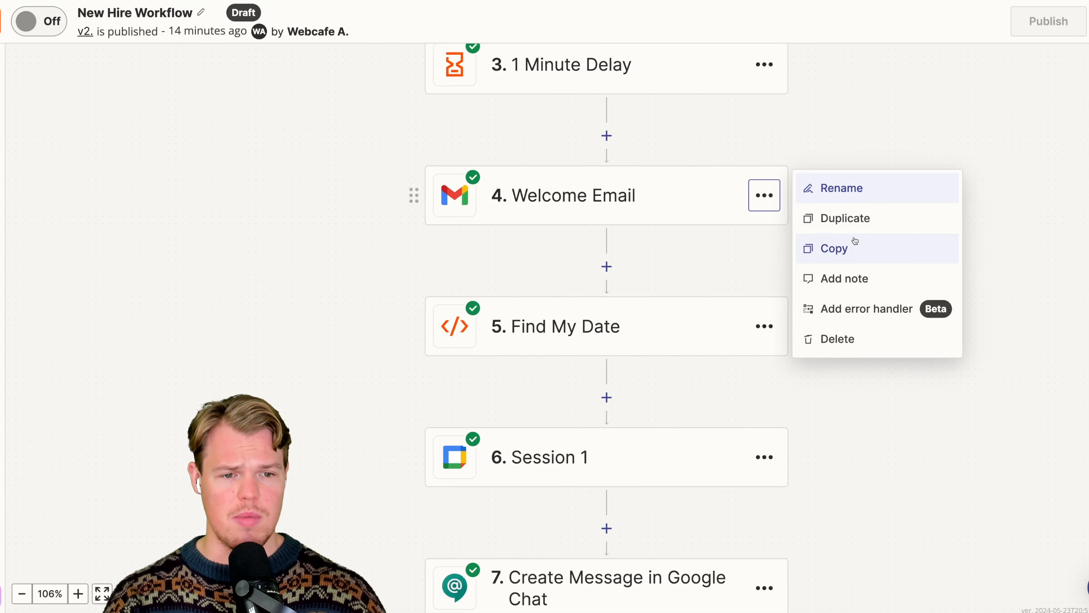
click(855, 219)
scroll(849, 319, down, 4)
drag(621, 84, 645, 459)
- Rename the copied Welcome Email step to "Form Request"
click(725, 310)
click(795, 301)
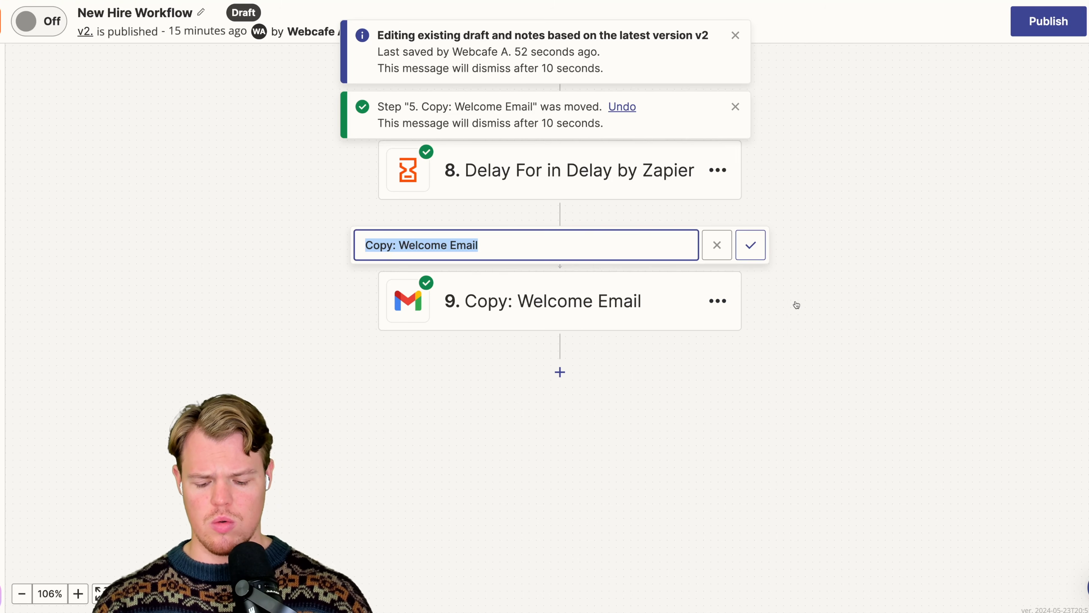
text(Form Request)
key(Return)
- Replace the Form Request email's body text between greeting and sign-off with "Let us know how we did for the onboarding process:" and the copied form link
click(593, 315)
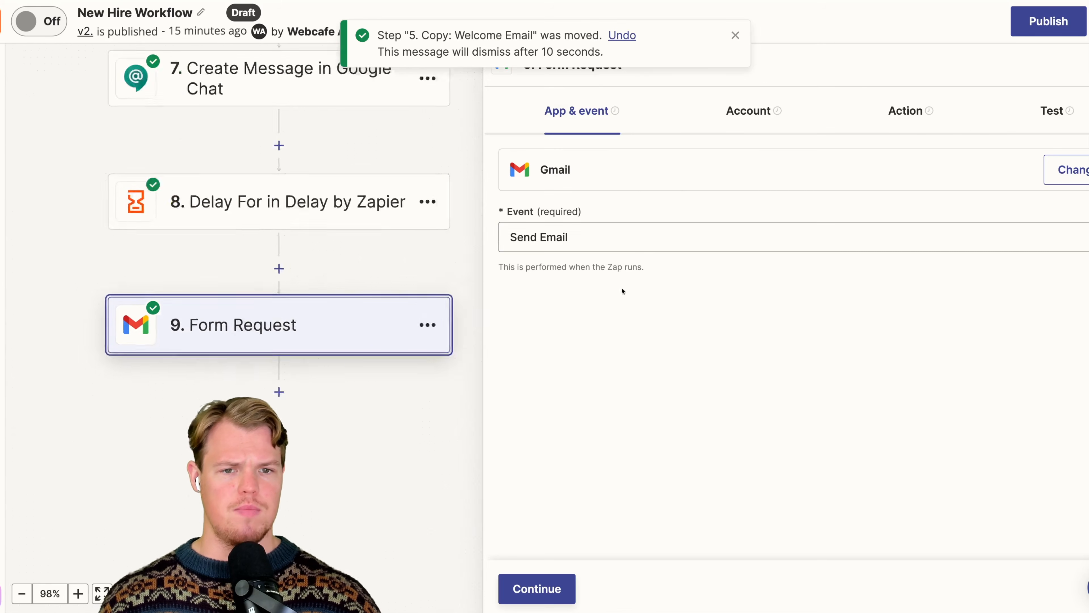
click(772, 118)
click(891, 114)
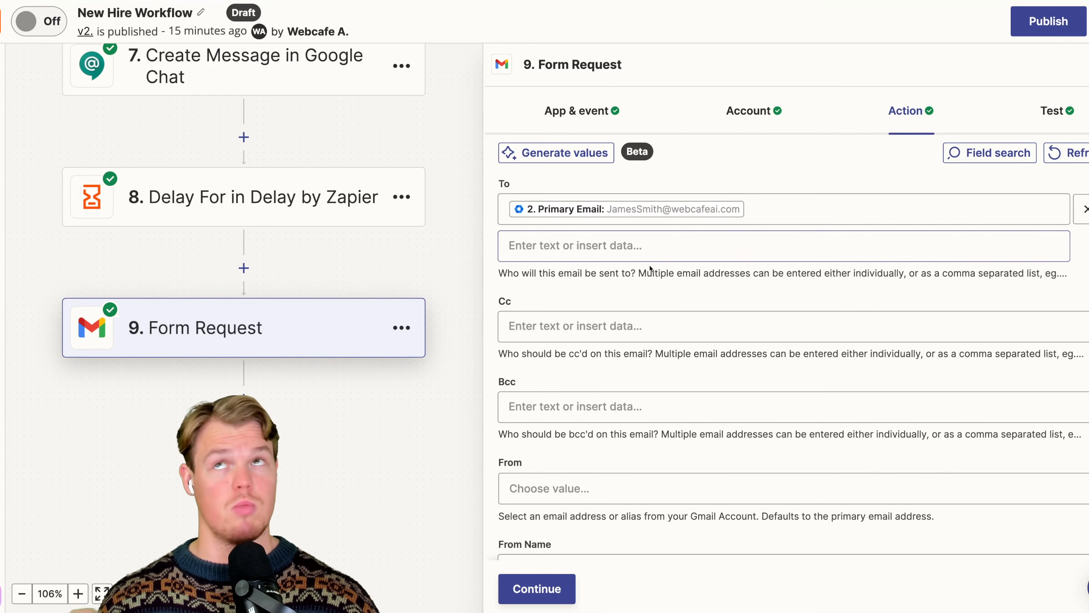
scroll(649, 268, down, 10)
scroll(637, 332, down, 8)
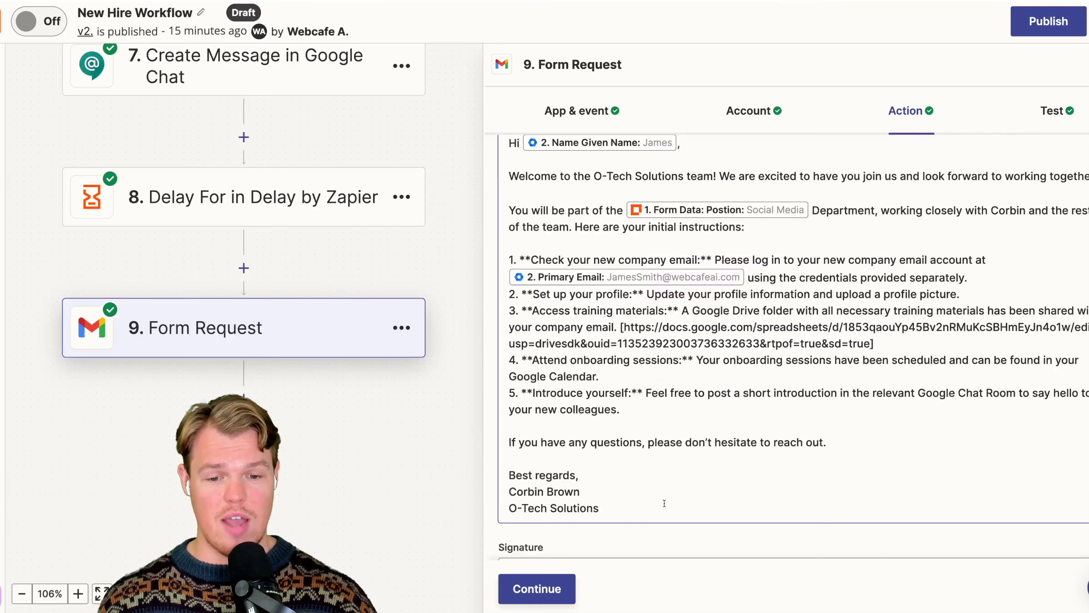
click(671, 502)
scroll(630, 397, up, 3)
scroll(613, 393, up, 4)
drag(848, 536, 494, 269)
text(Let us know how we di)
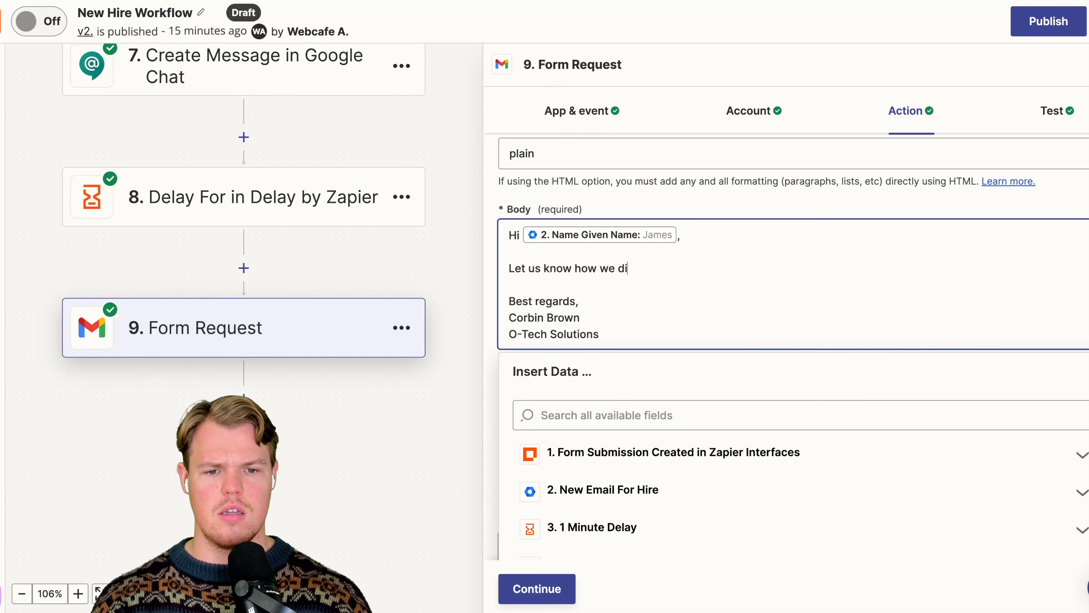
text(d for the onboarding process:)
key(Return)
key(ctrl+v)
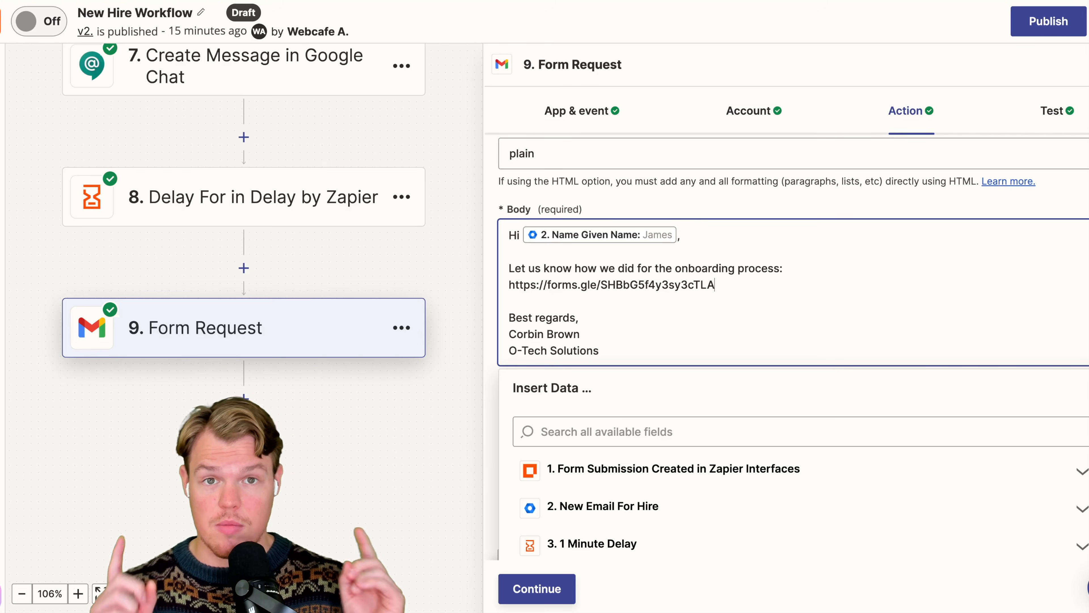
- Change the Form Request email's subject to "Form Request-", the given and family name fields, and "- How did we do"
scroll(602, 250, up, 4)
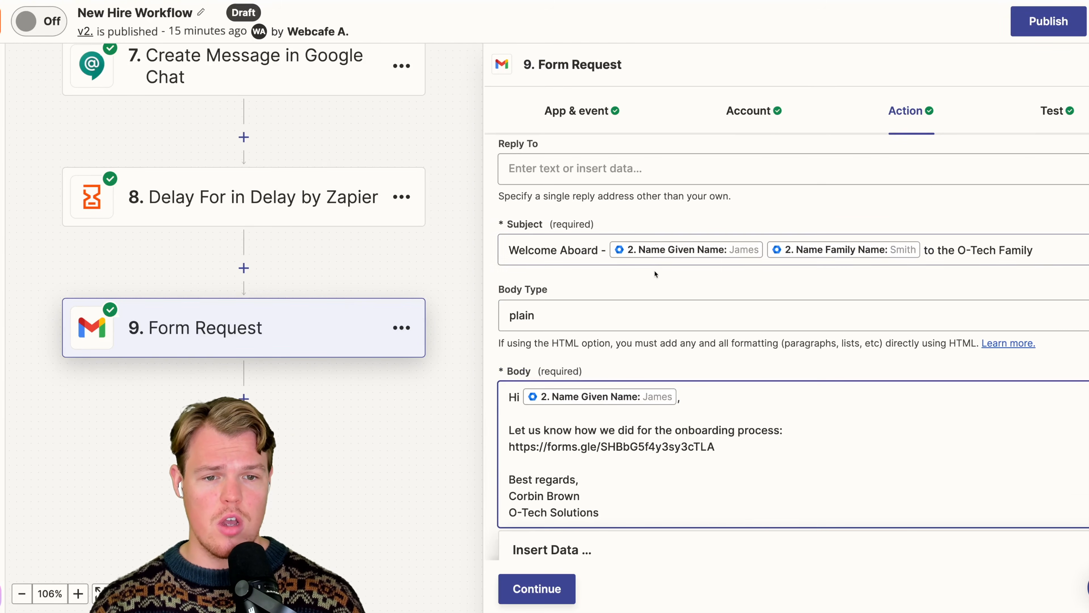
drag(602, 250, 460, 252)
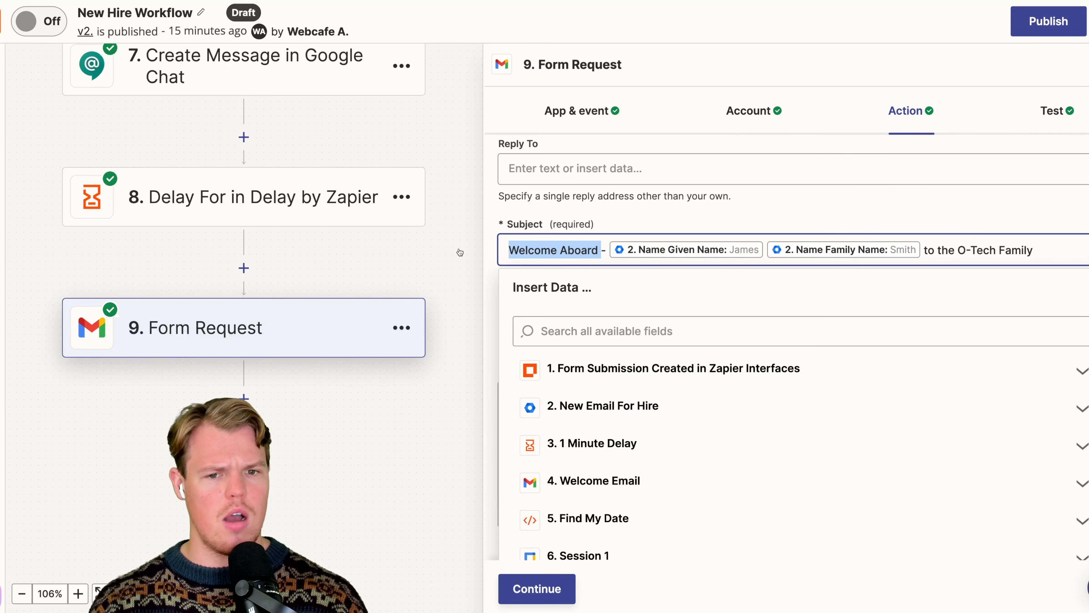
text(Form Request)
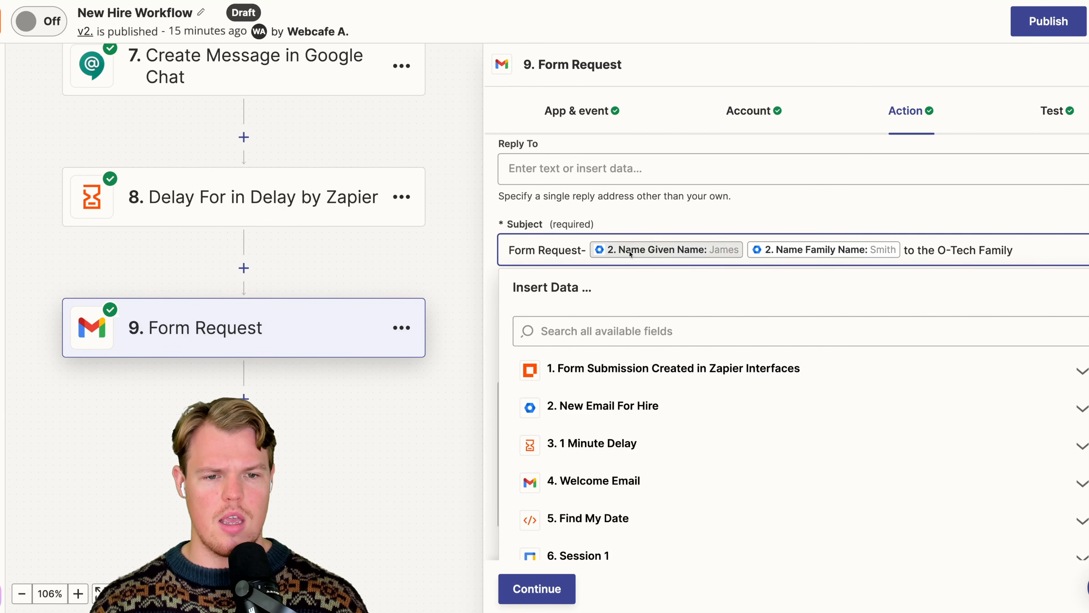
text(- How )
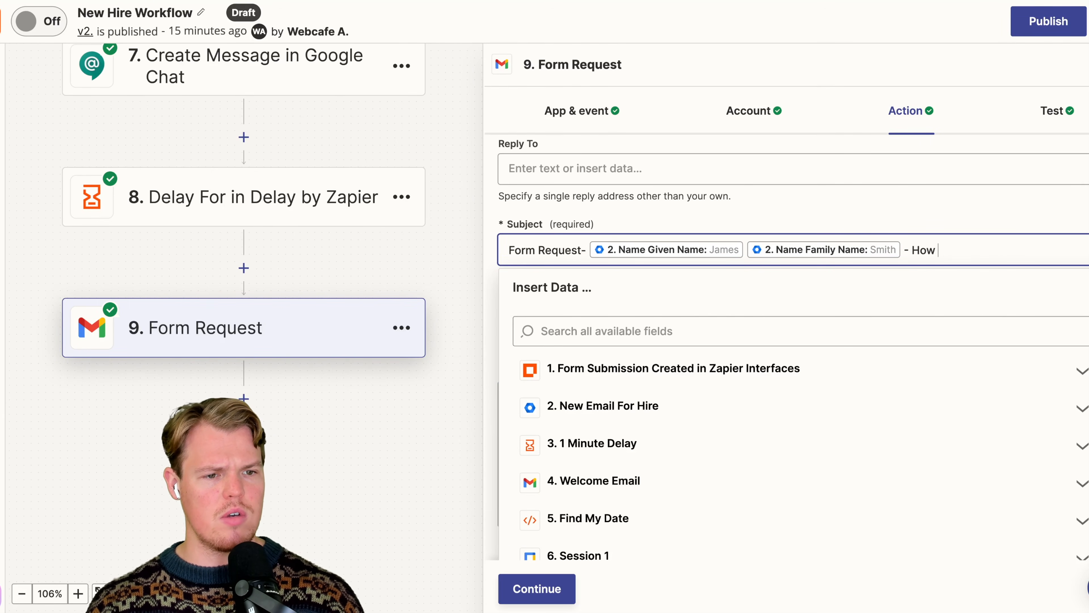
text(did we do)
click(1045, 208)
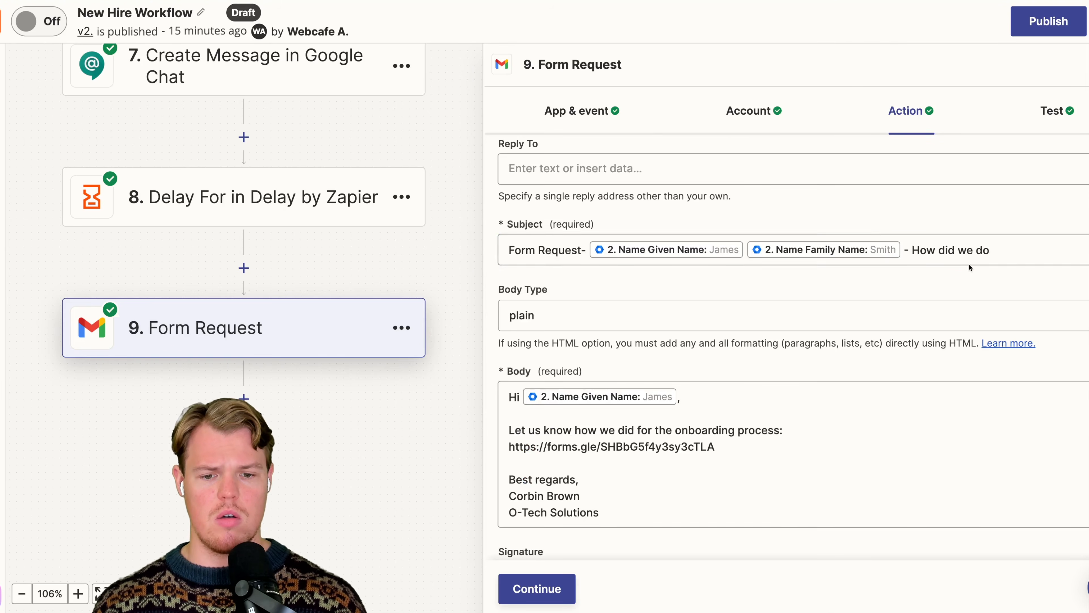
- Continue past the Form Request email's action settings and run its test to send the email
scroll(967, 275, down, 5)
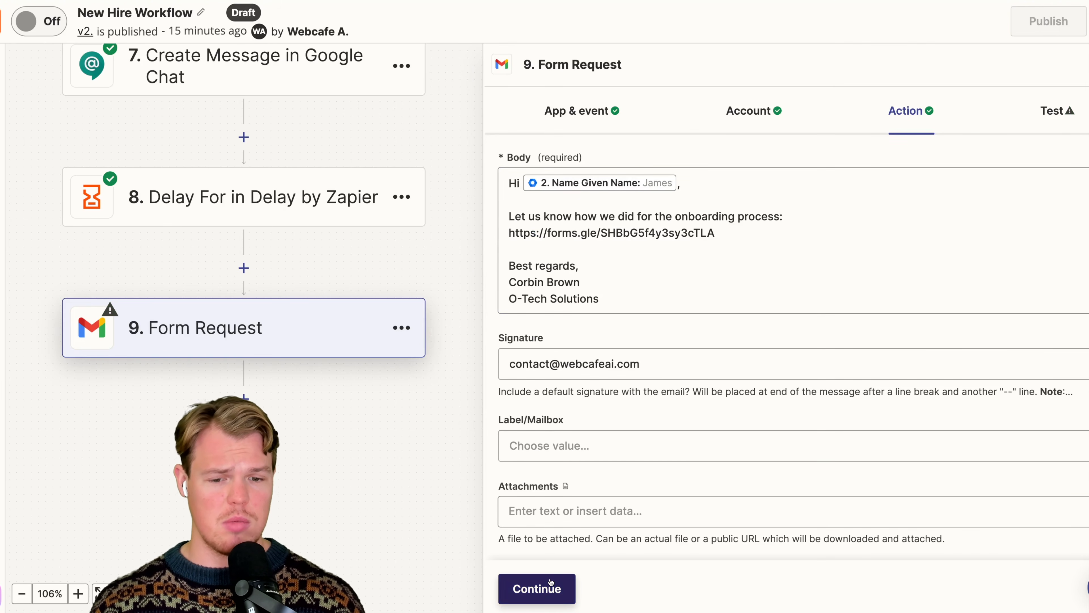
click(551, 583)
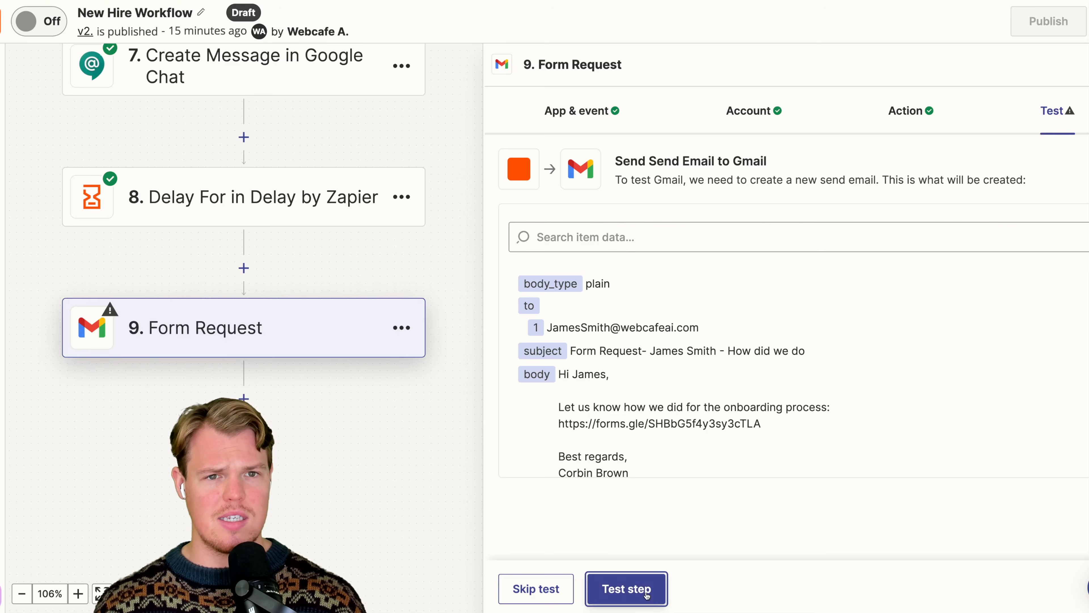
click(626, 589)
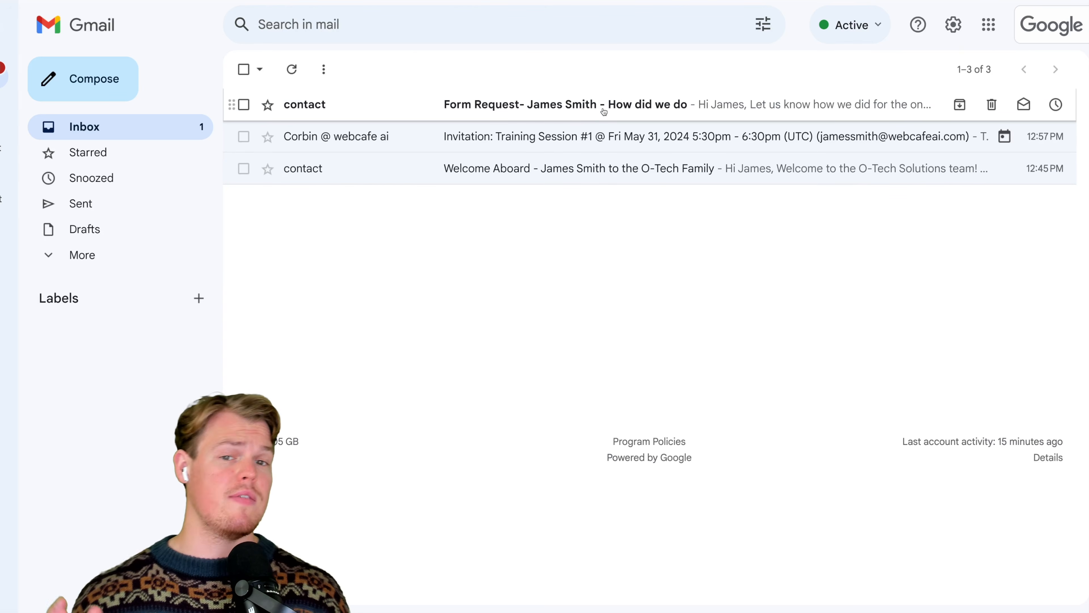
- In the new hire's Gmail inbox, open the Form Request email, follow its form link and look through the feedback form
click(604, 110)
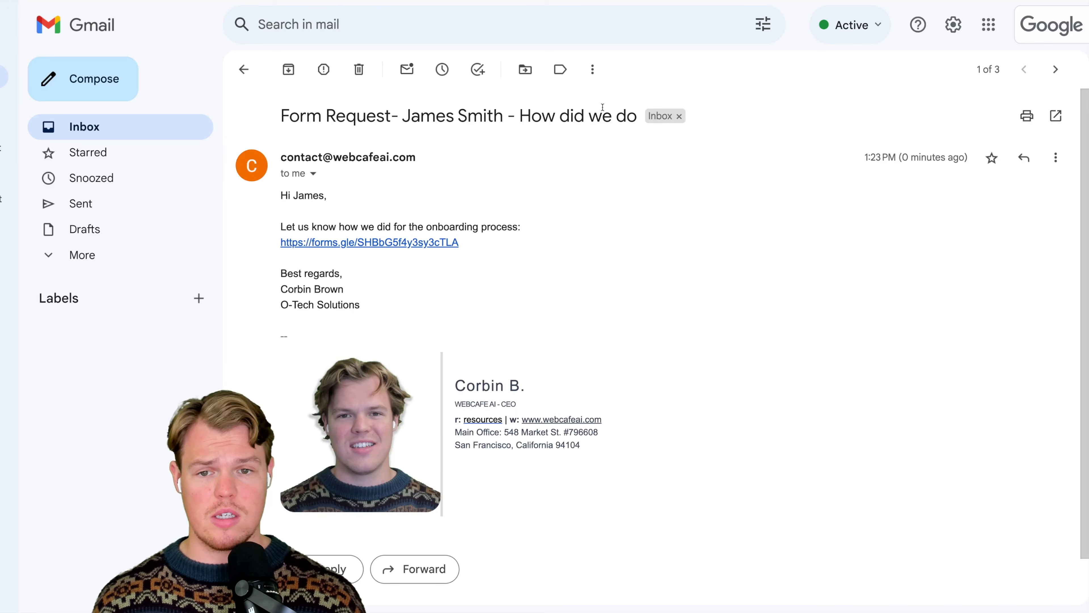
click(428, 243)
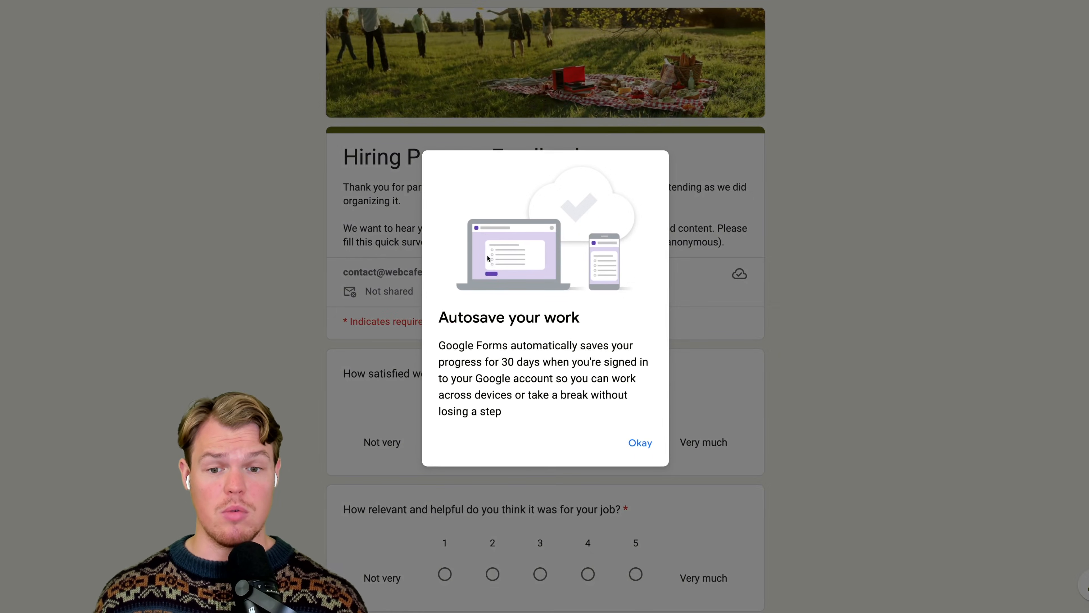
click(639, 442)
scroll(642, 321, down, 1)
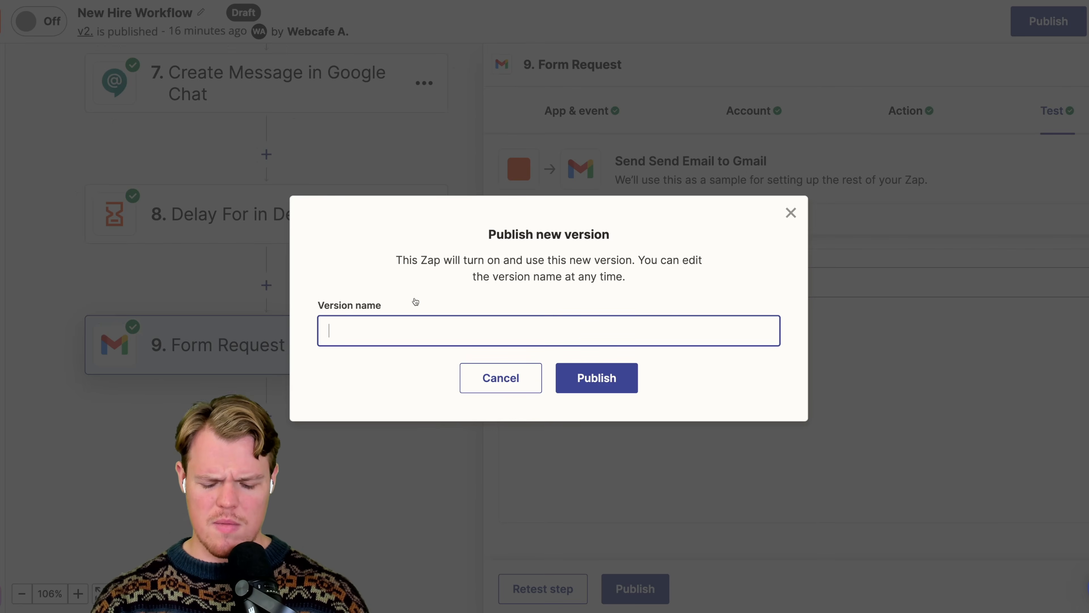
- Back in Zapier, publish the workflow as a new version named "Done" and dismiss the feedback survey
text(Done)
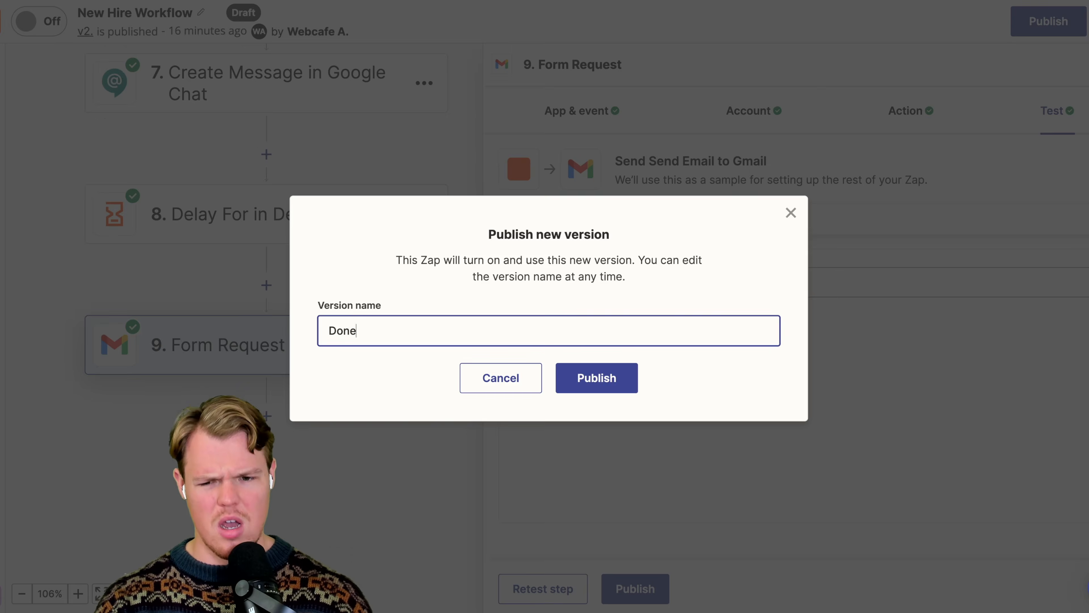
key(Return)
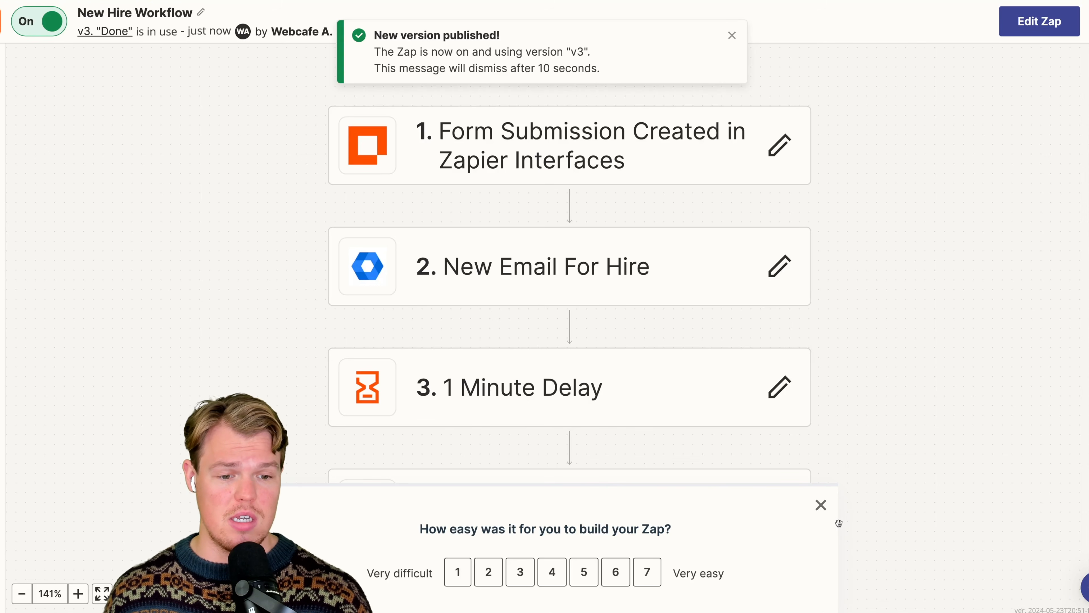
click(821, 505)
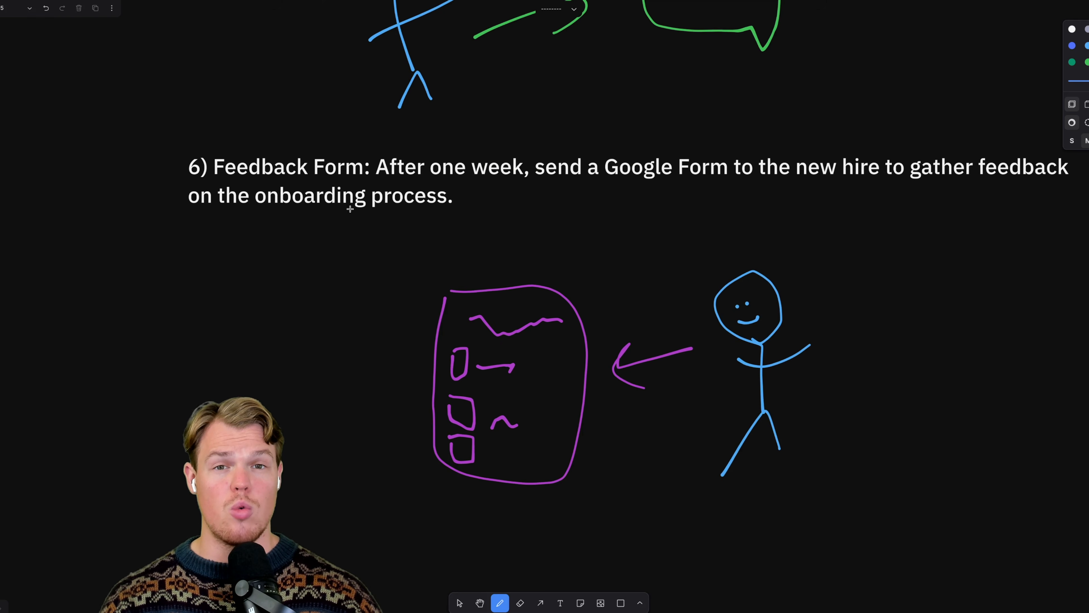
- On the whiteboard, cross out item 6, Feedback Form, with two freehand strokes and look over the whole onboarding plan
drag(272, 115, 731, 213)
drag(317, 226, 629, 137)
scroll(461, 228, down, 5)
scroll(460, 230, up, 9)
scroll(461, 230, down, 3)
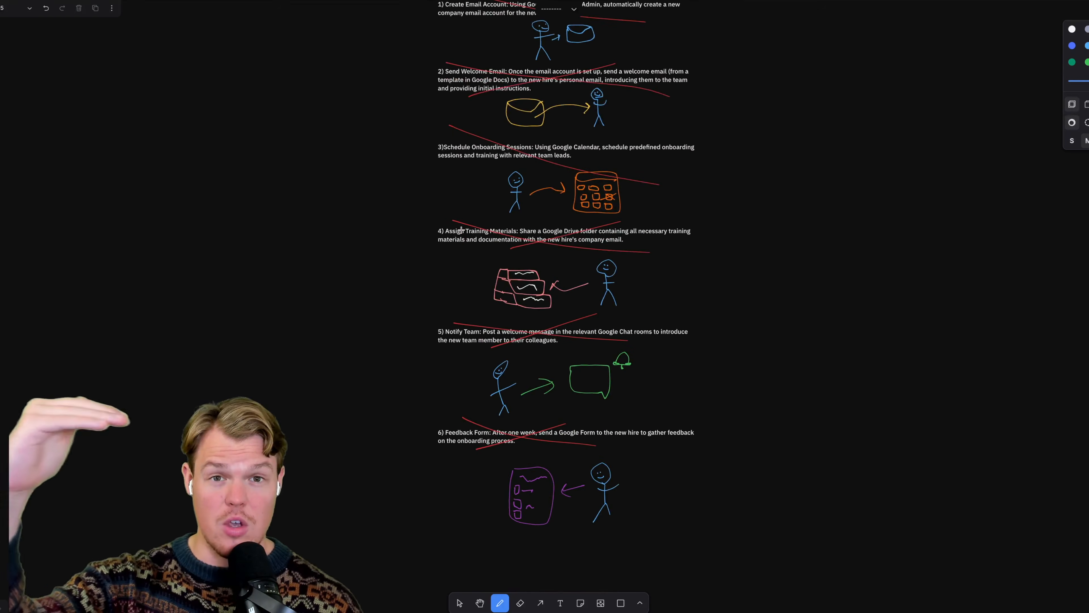
scroll(461, 230, down, 1)
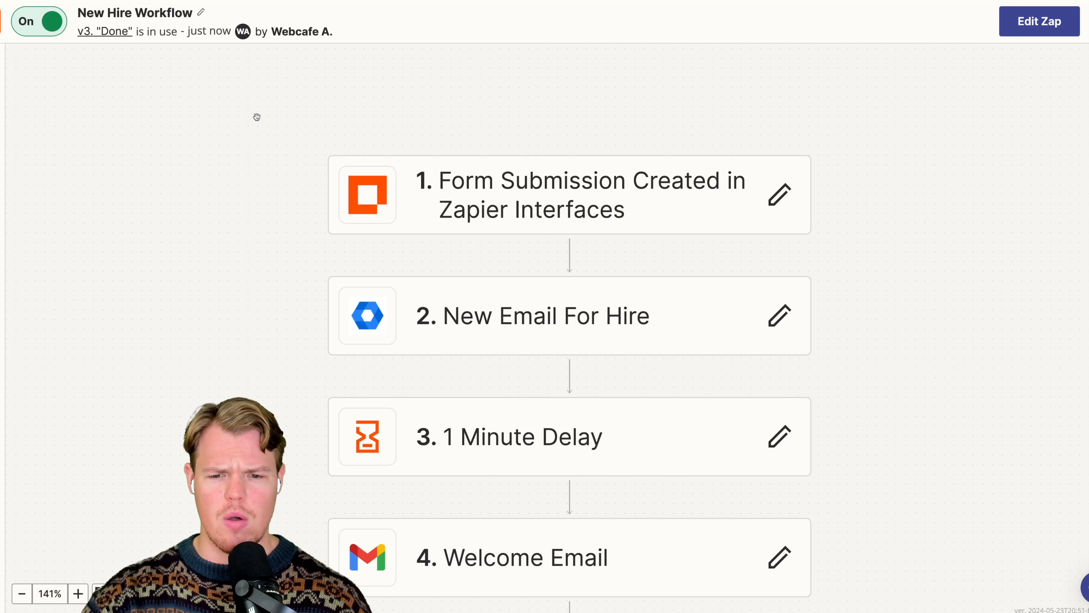
- In the New Hire form, enter the hire's first and last name, choose Accounting as position, and add the note "- Did a great job for X company"
scroll(257, 117, down, 3)
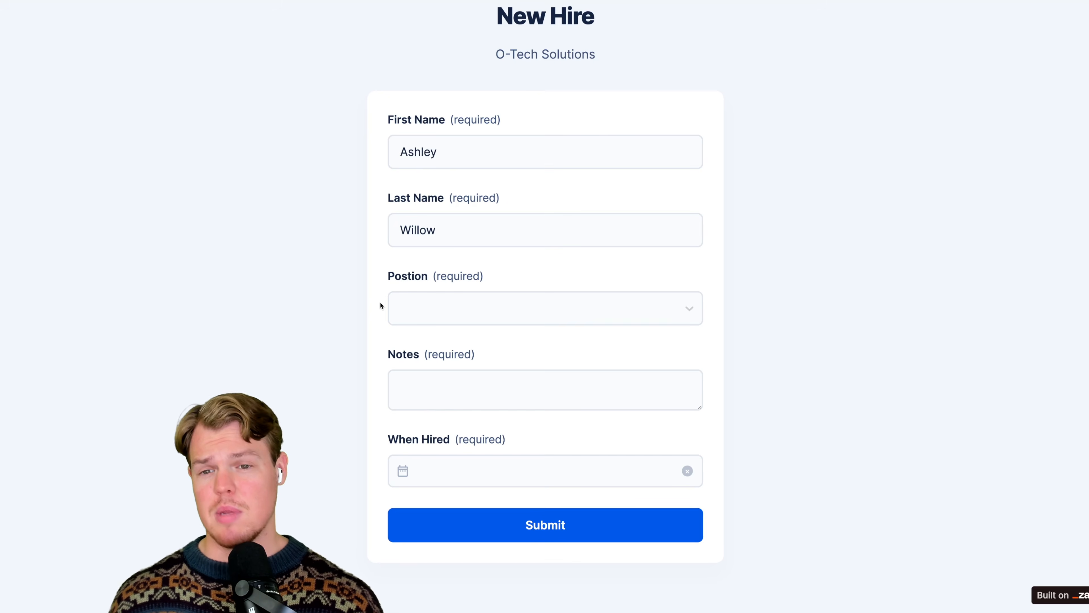
click(445, 310)
click(446, 488)
click(411, 378)
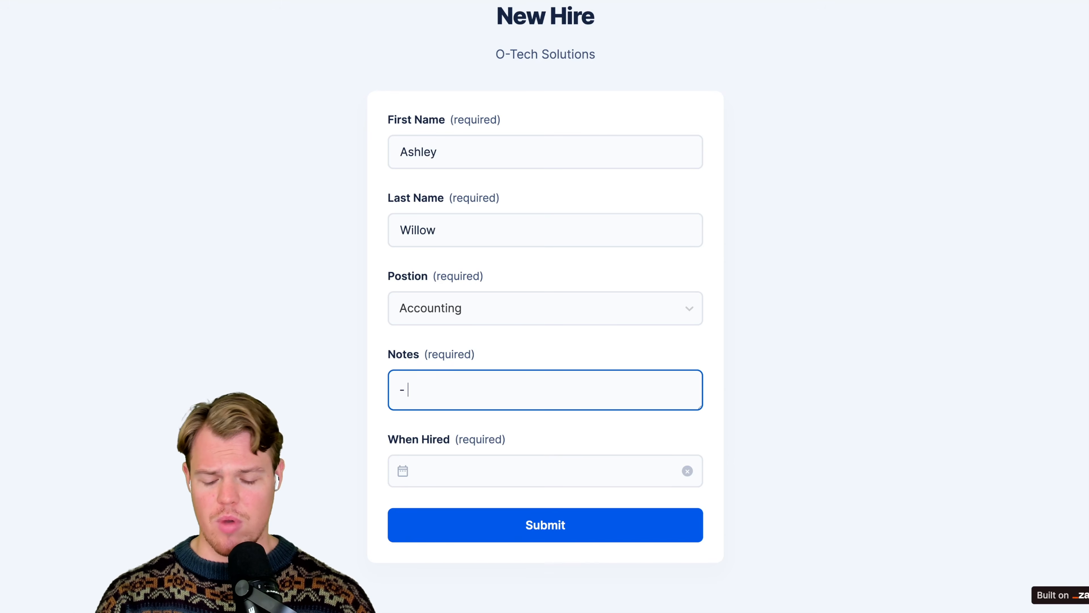
text(- Did a great jov)
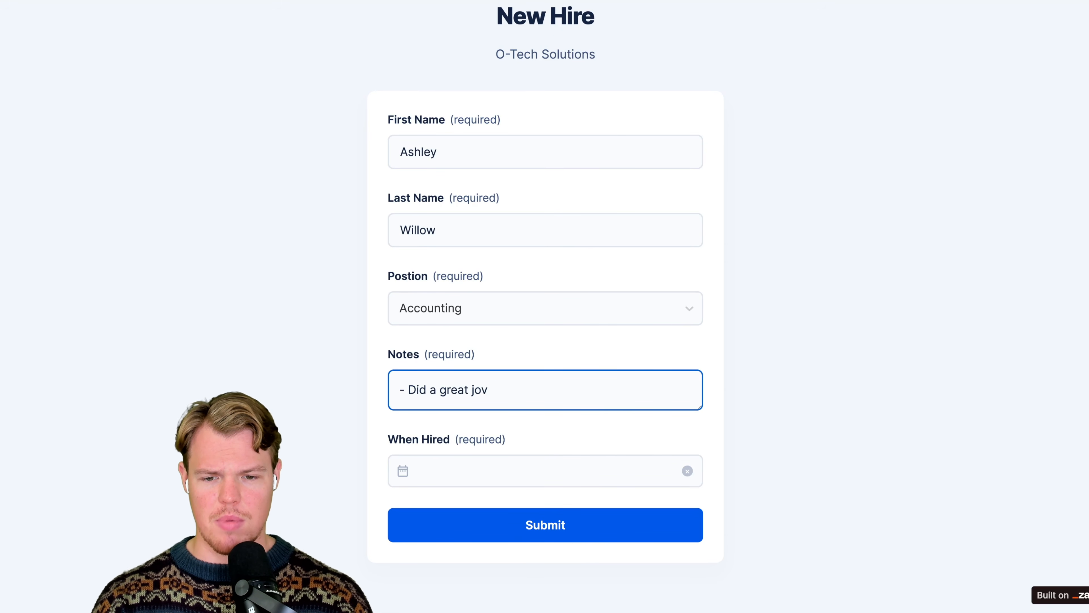
text( fo for X )
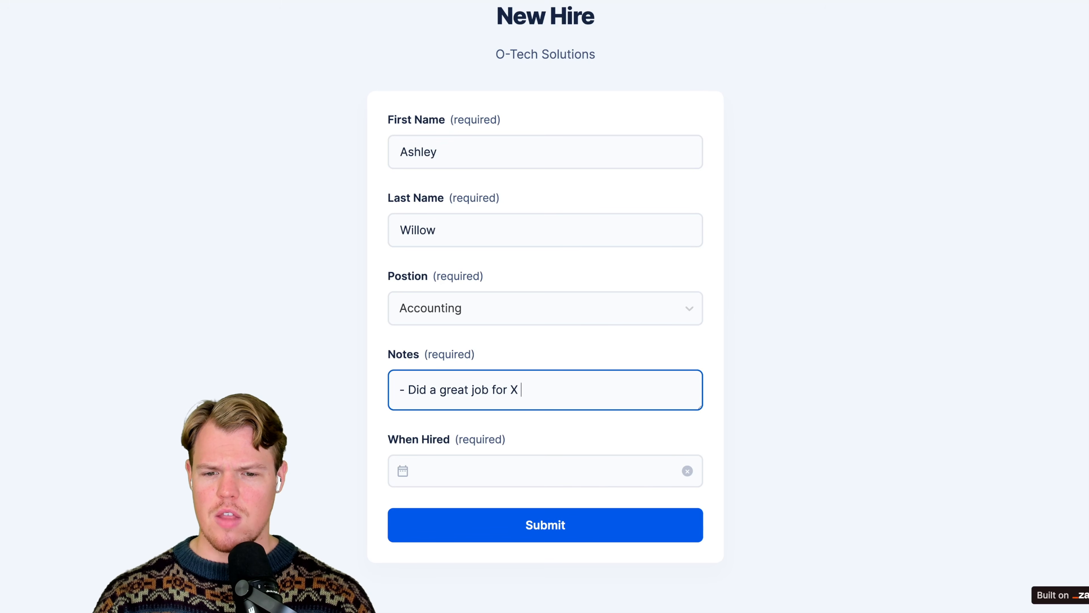
text(company)
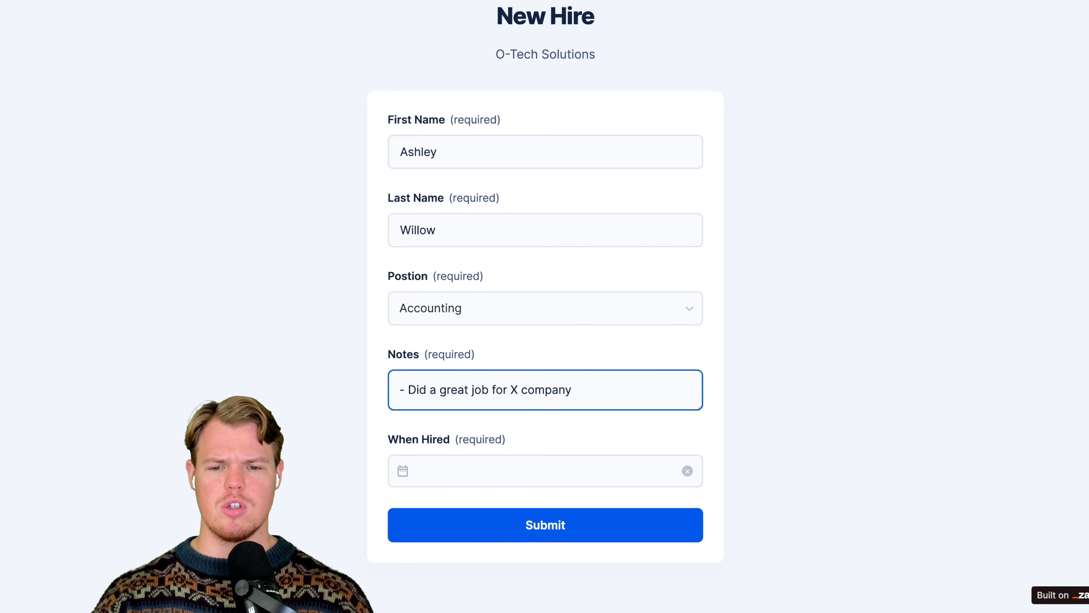
click(344, 402)
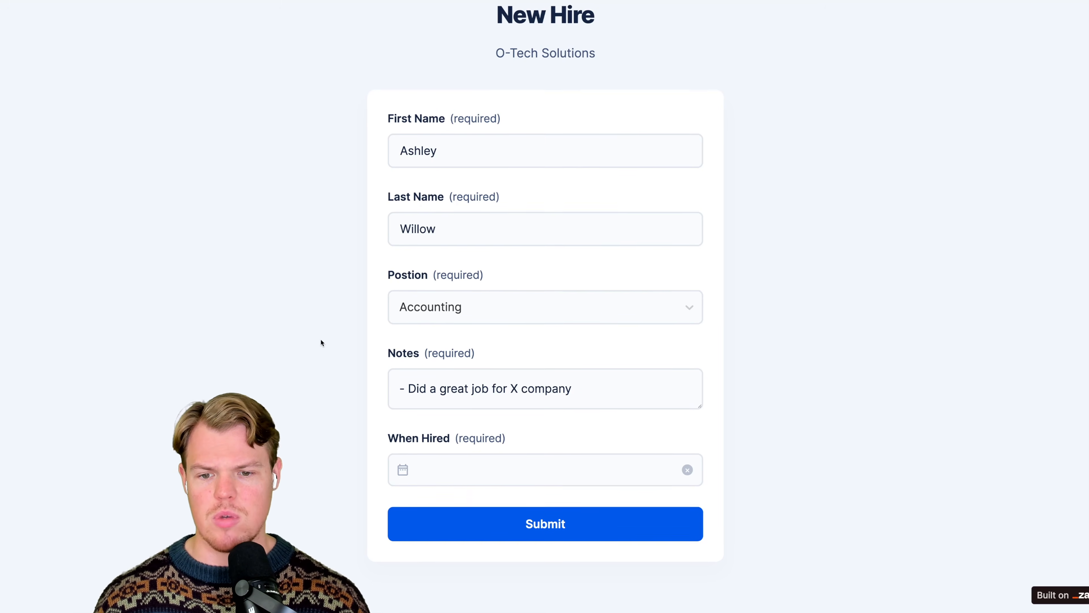
- Set the When Hired date to May 29, 2024 and submit the New Hire form
click(458, 480)
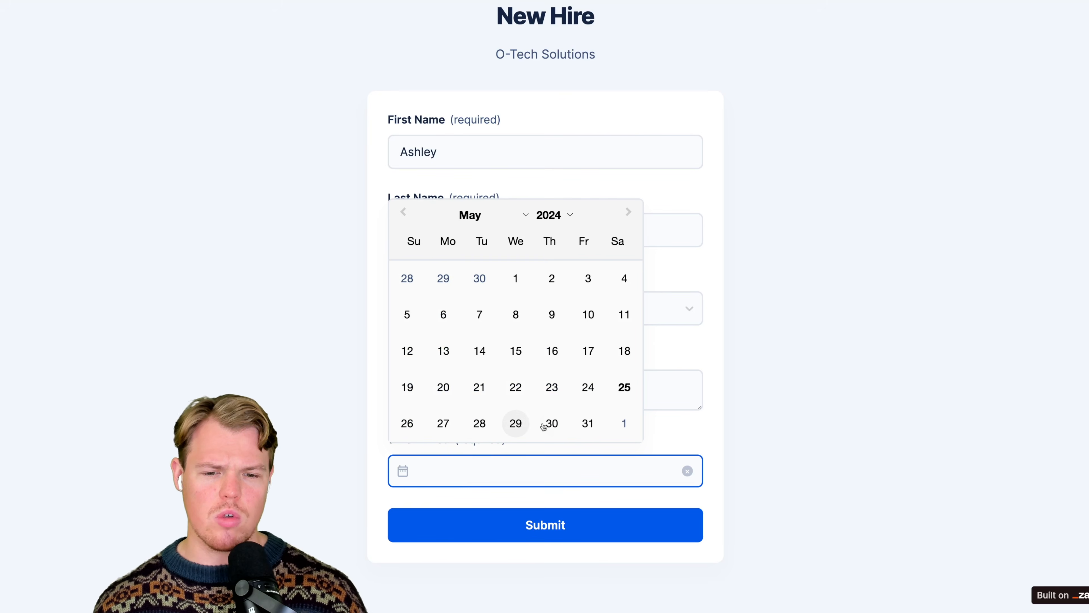
click(515, 423)
click(321, 426)
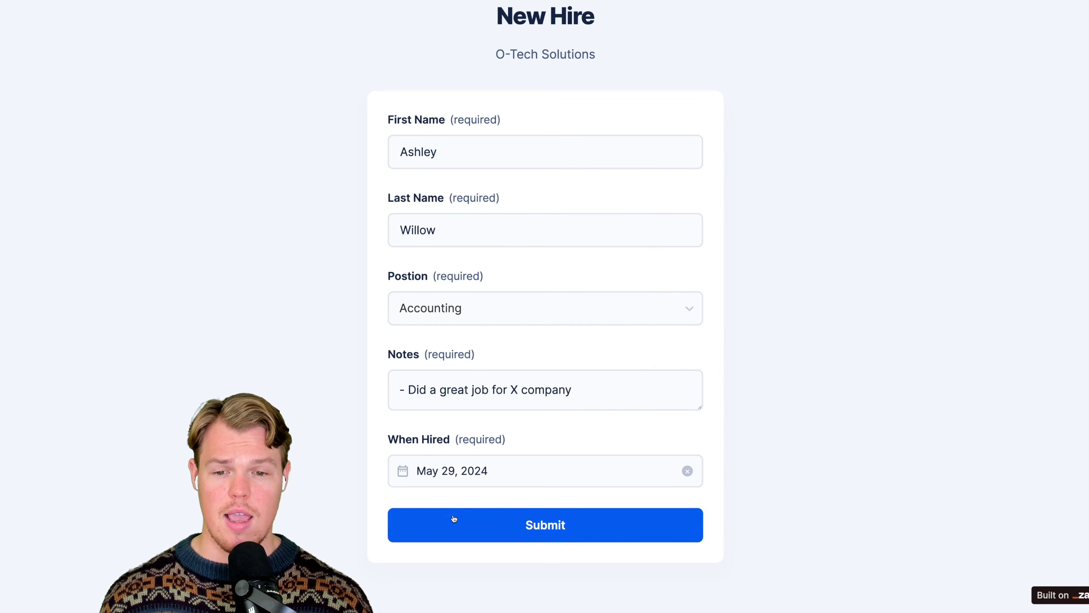
click(468, 522)
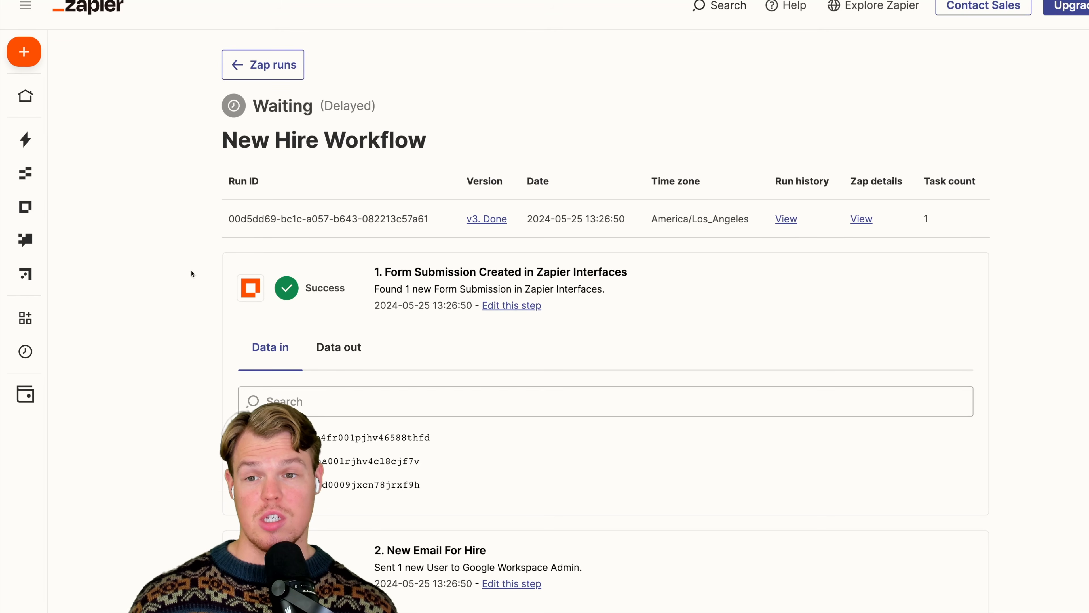
- In the Zapier run details for New Hire Workflow, examine the status and data of each step from form submission to Form Request
mouse_move(45, 278)
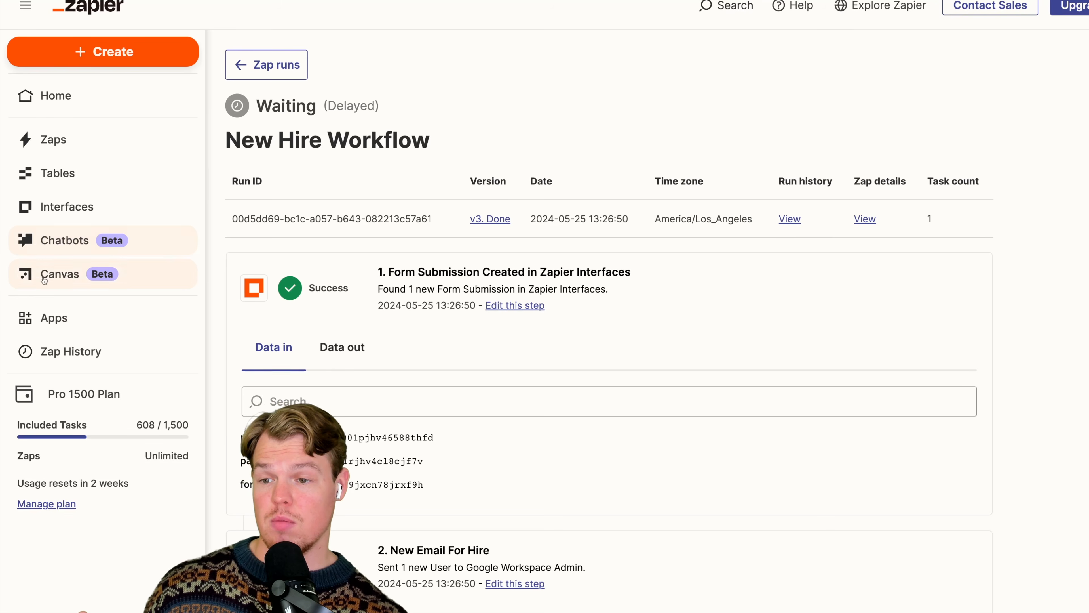
scroll(523, 191, down, 10)
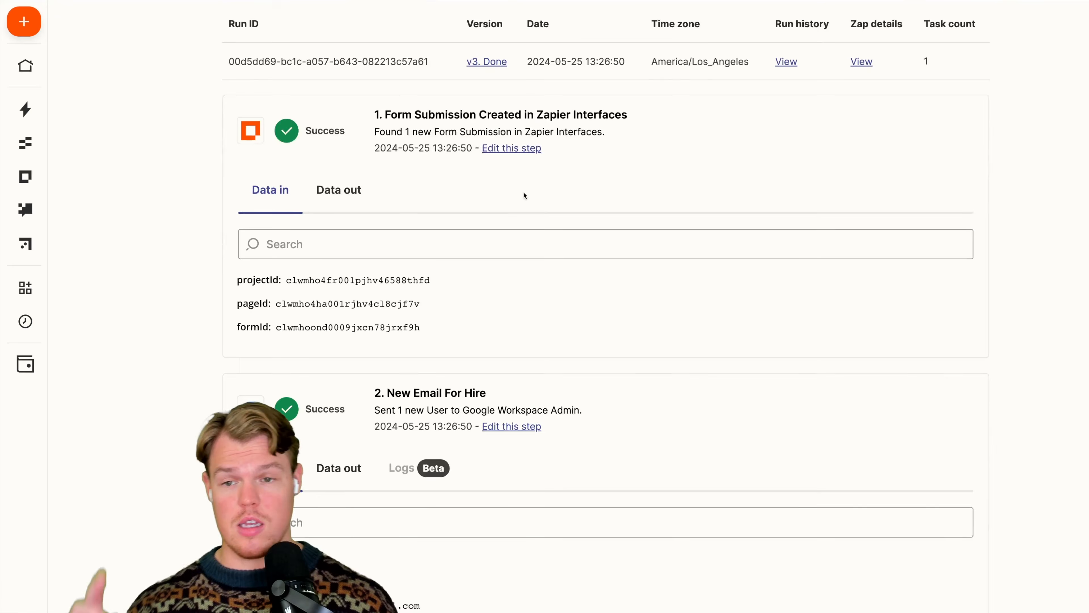
scroll(513, 230, down, 15)
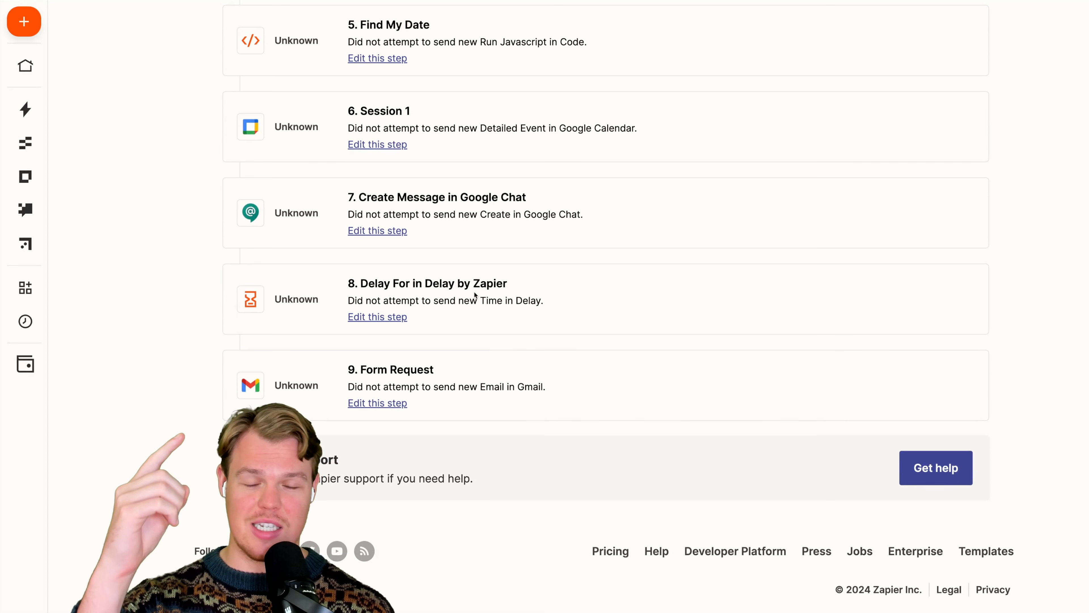
scroll(432, 375, up, 3)
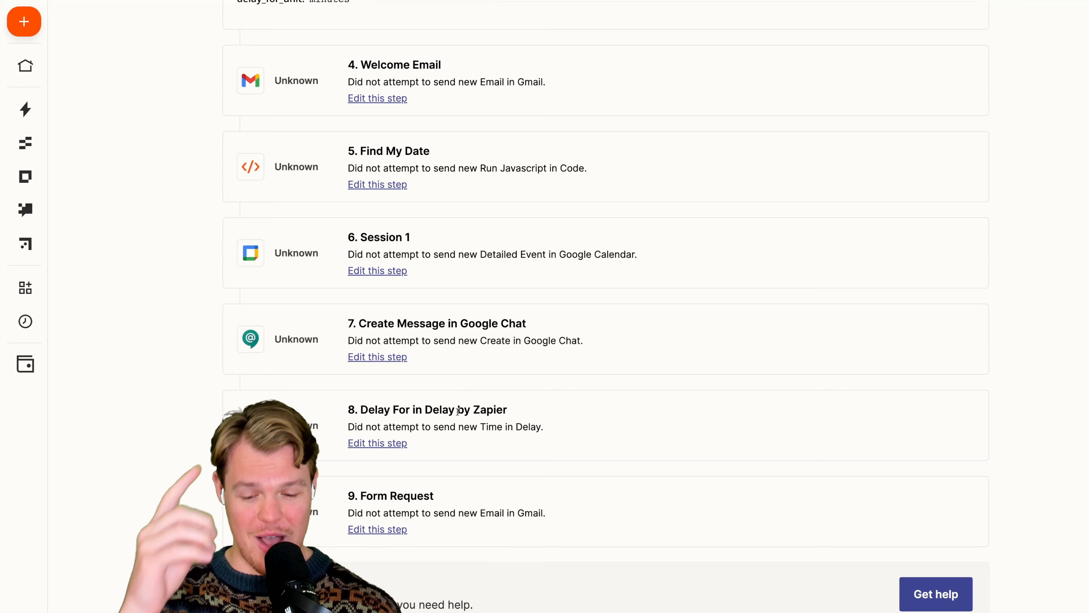
scroll(471, 401, down, 2)
scroll(472, 401, up, 12)
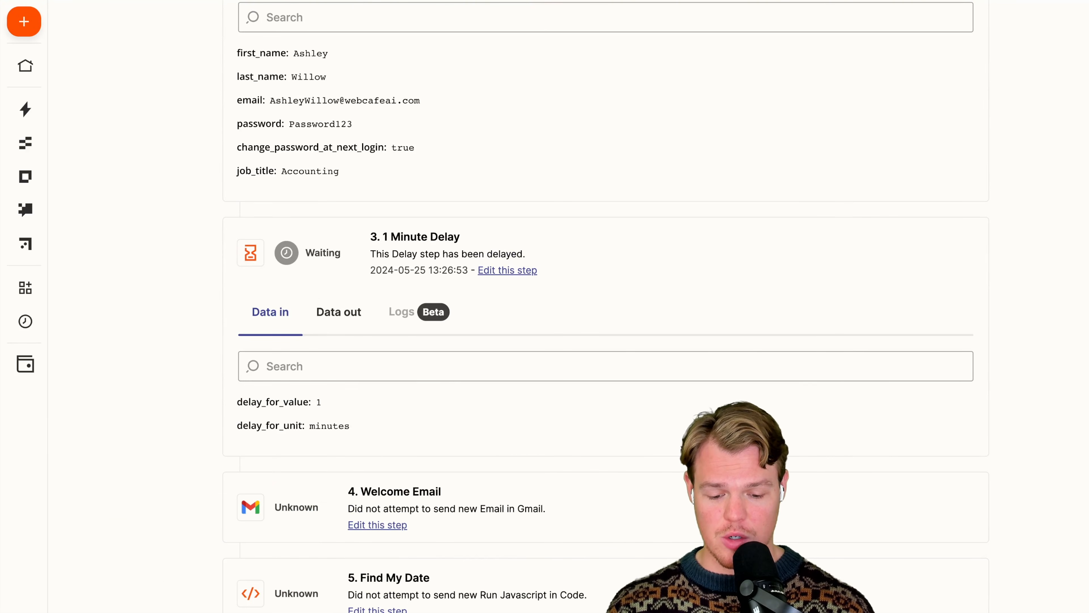
scroll(210, 436, up, 2)
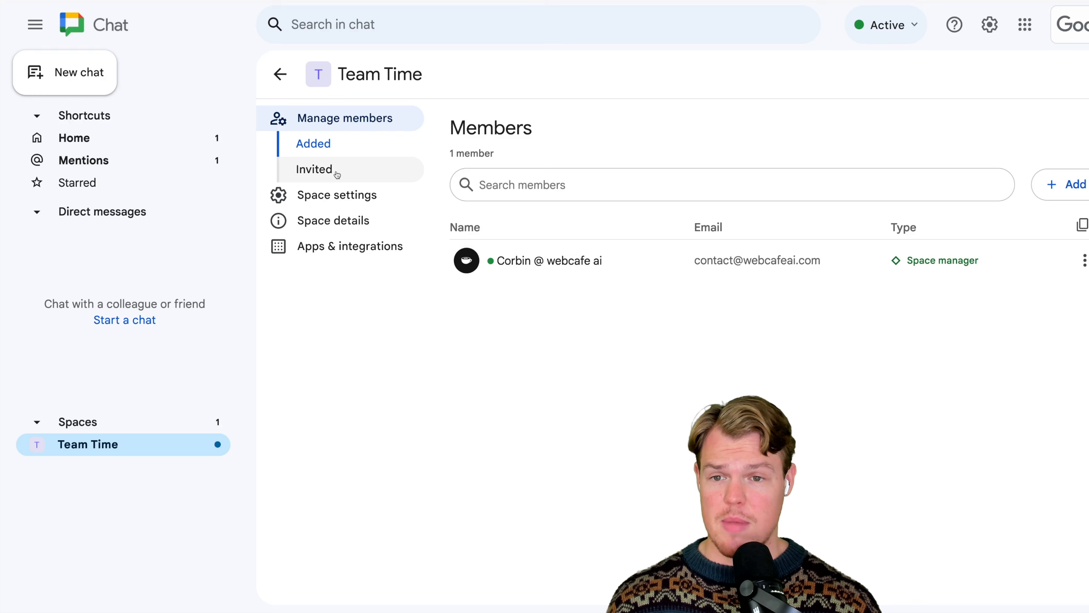
- In Google Chat, check the mentions and home lists for the Zapier message and open the Team Time space
click(141, 162)
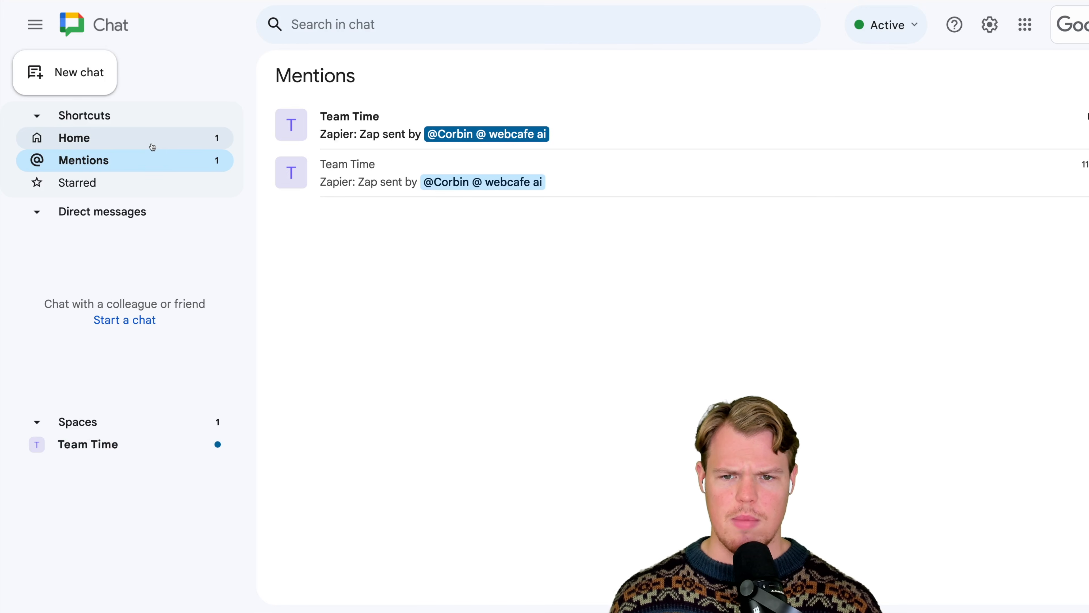
click(151, 146)
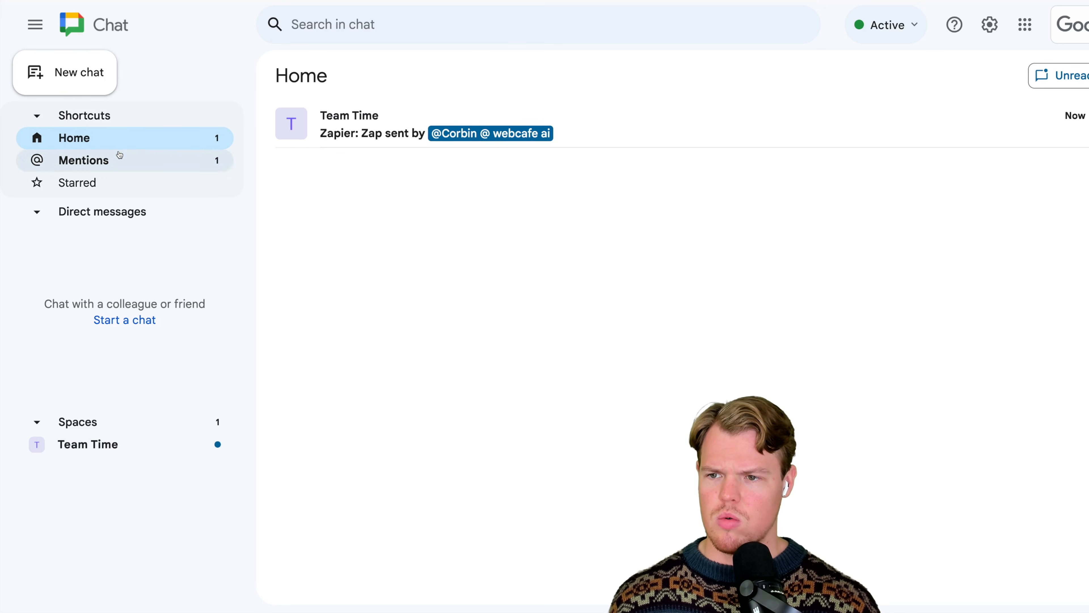
click(88, 444)
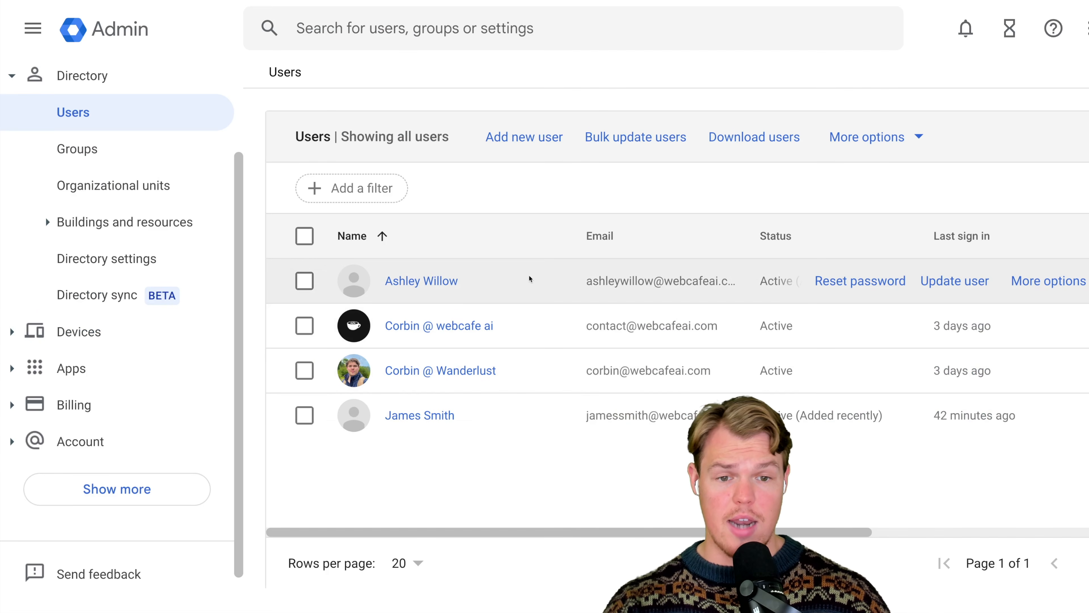
- In the Google Admin user list, highlight the newly created hire's email address
drag(585, 284, 719, 281)
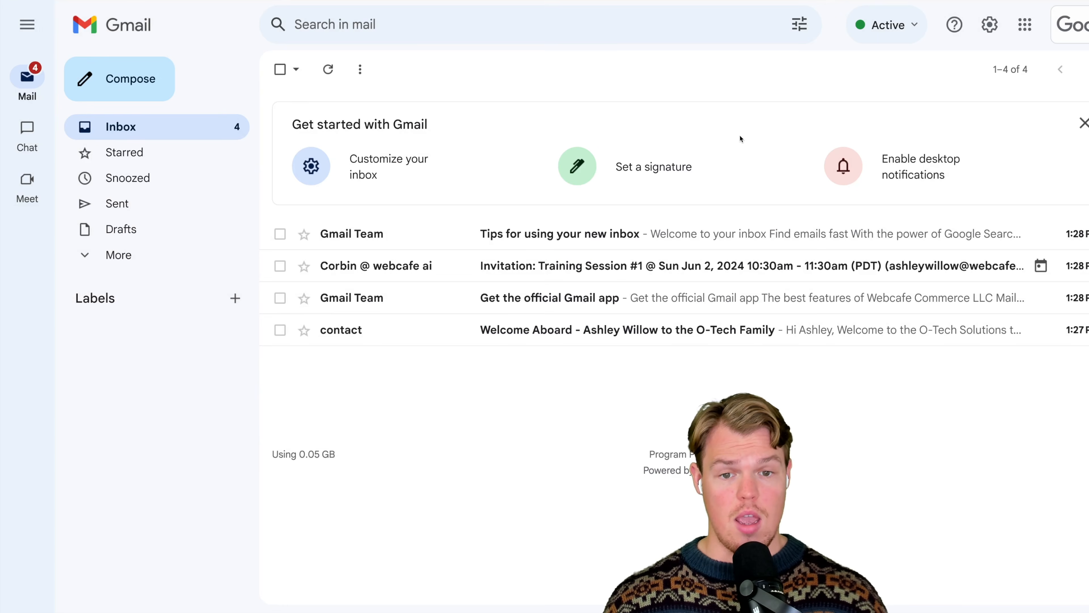
- In the new hire's Gmail inbox, check the Training Session #1 invitation and read the Welcome Aboard email down to its attachment
click(603, 272)
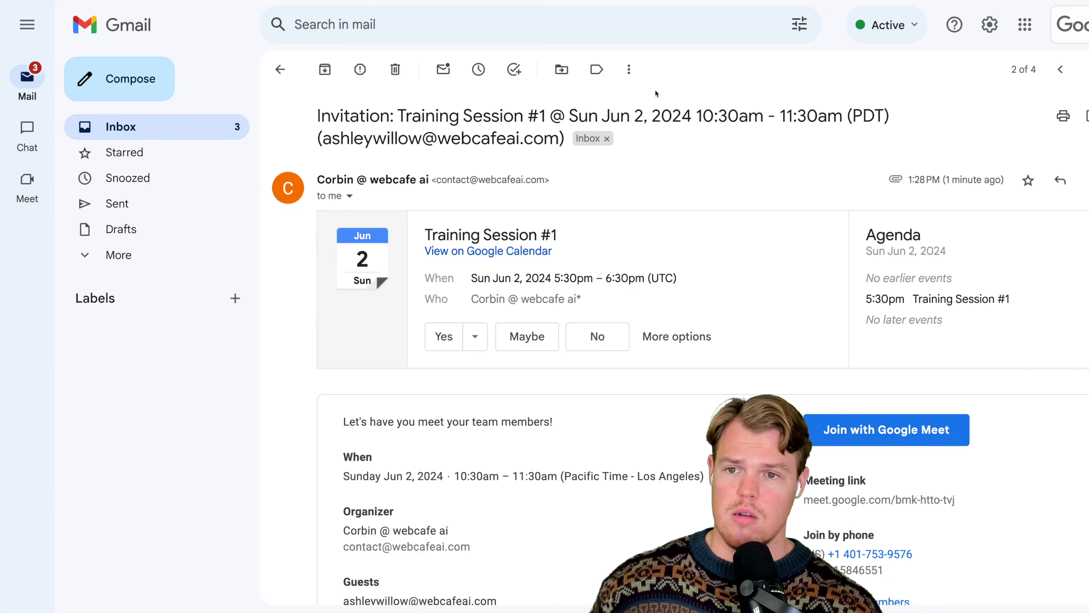
click(283, 69)
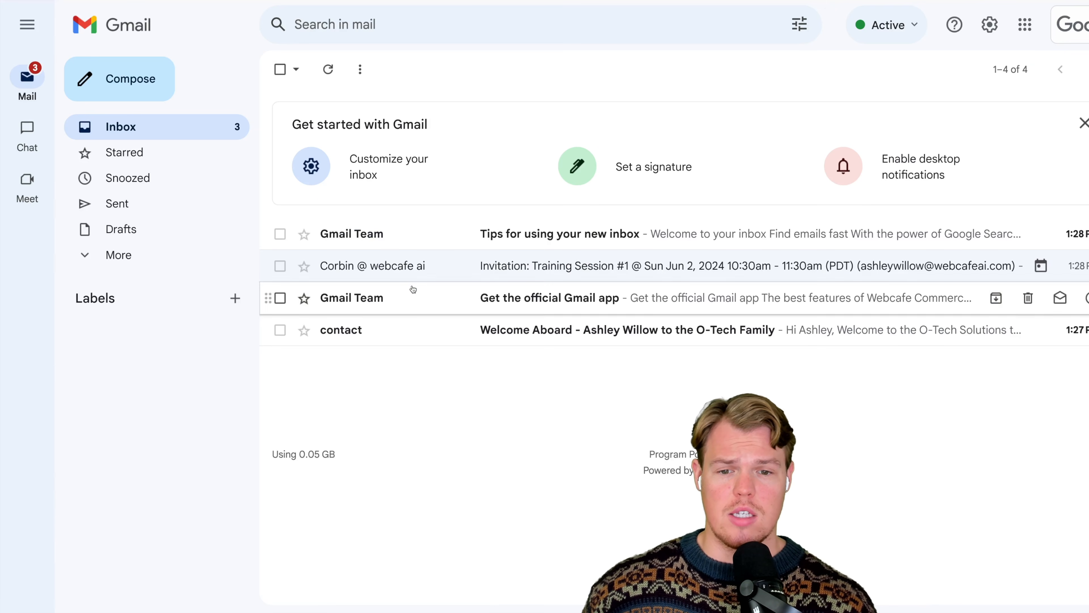
click(419, 333)
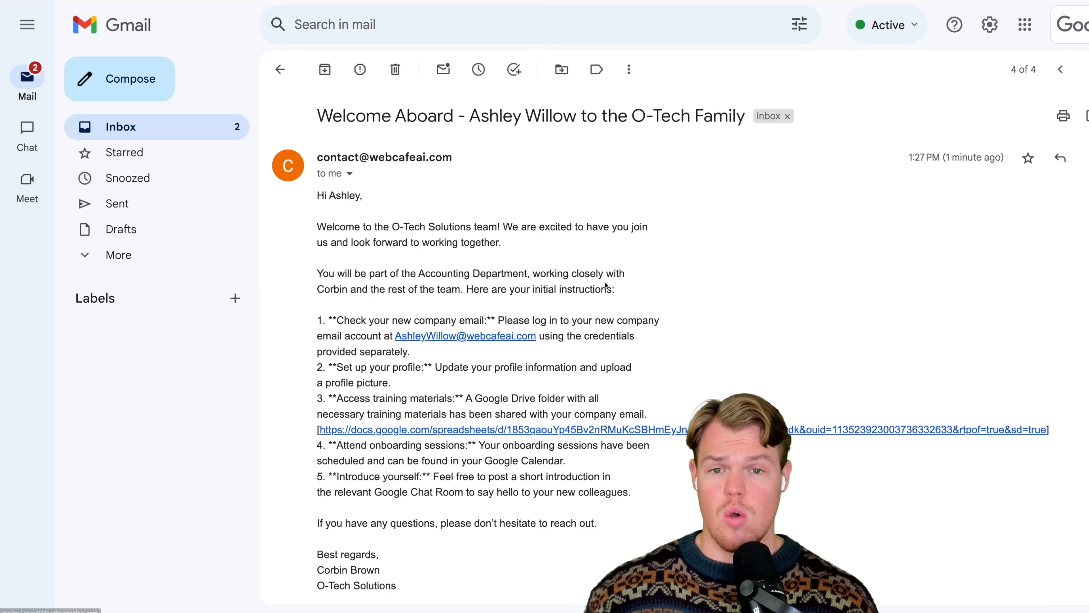
scroll(606, 284, down, 3)
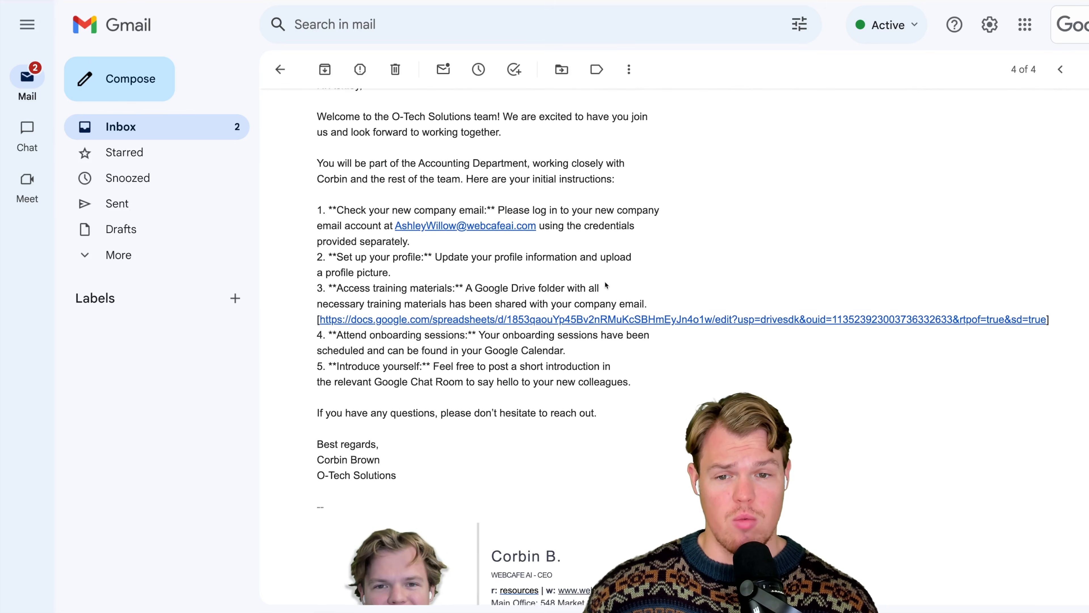
scroll(605, 284, down, 1)
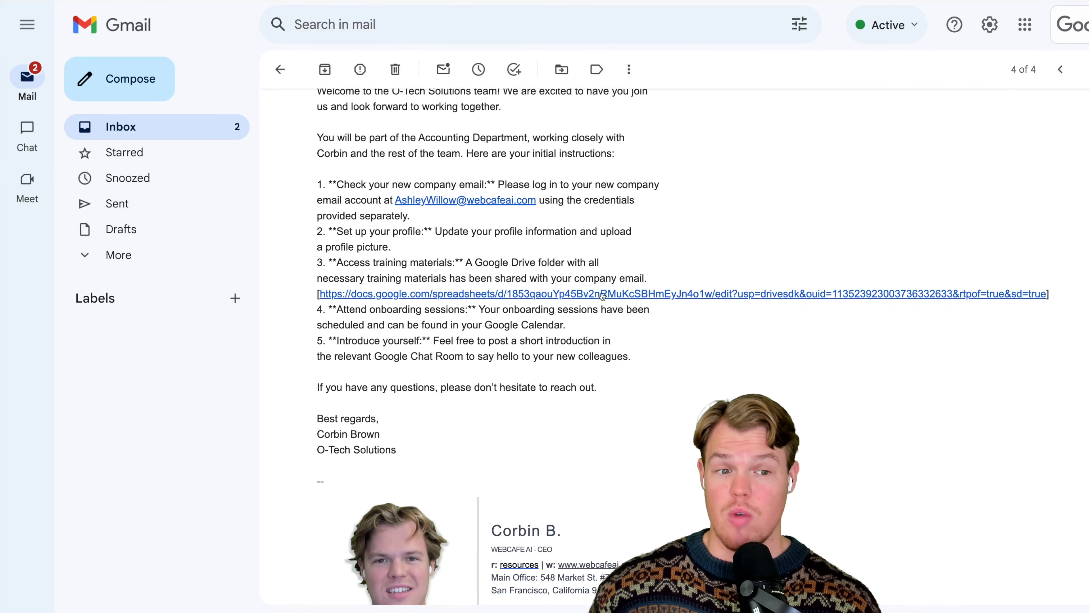
scroll(596, 295, down, 4)
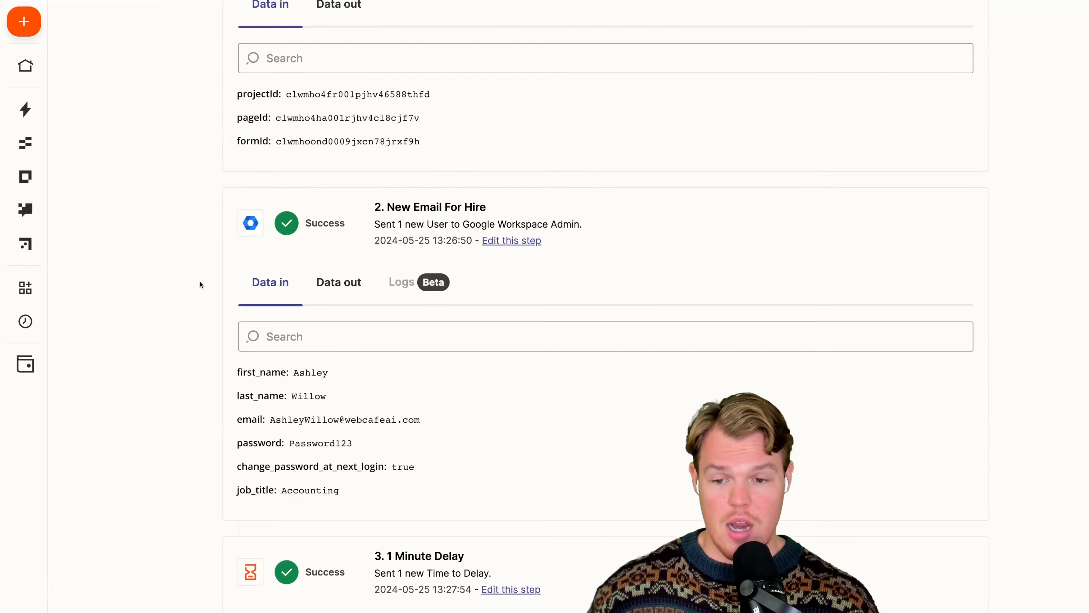
- Switch back to the Zapier run details and review the steps again, including New Email For Hire, Session 1, the Google Chat message and the final delay
scroll(200, 281, down, 4)
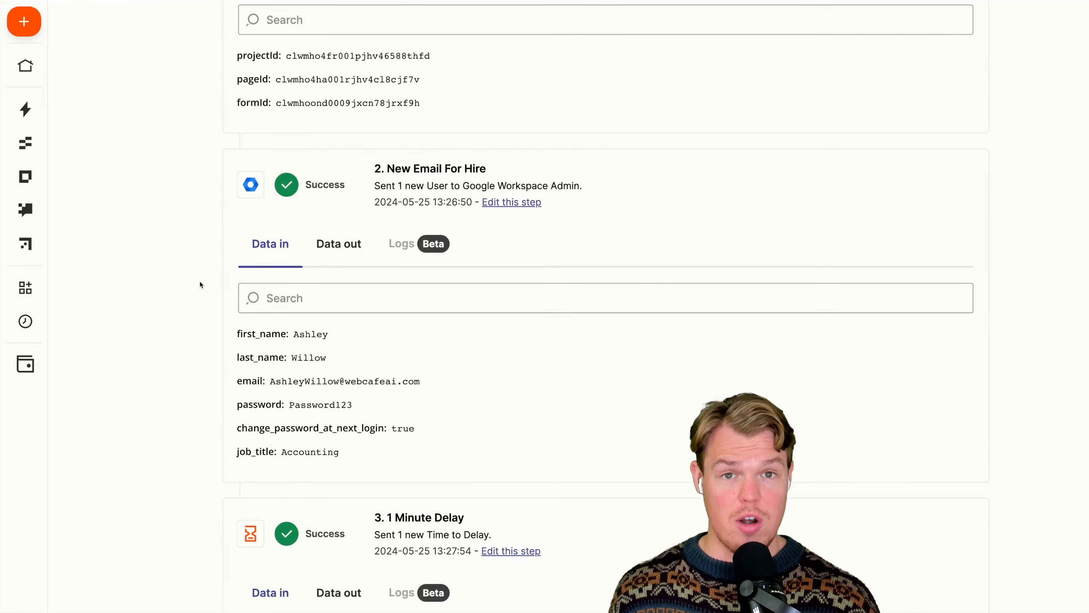
scroll(200, 281, down, 10)
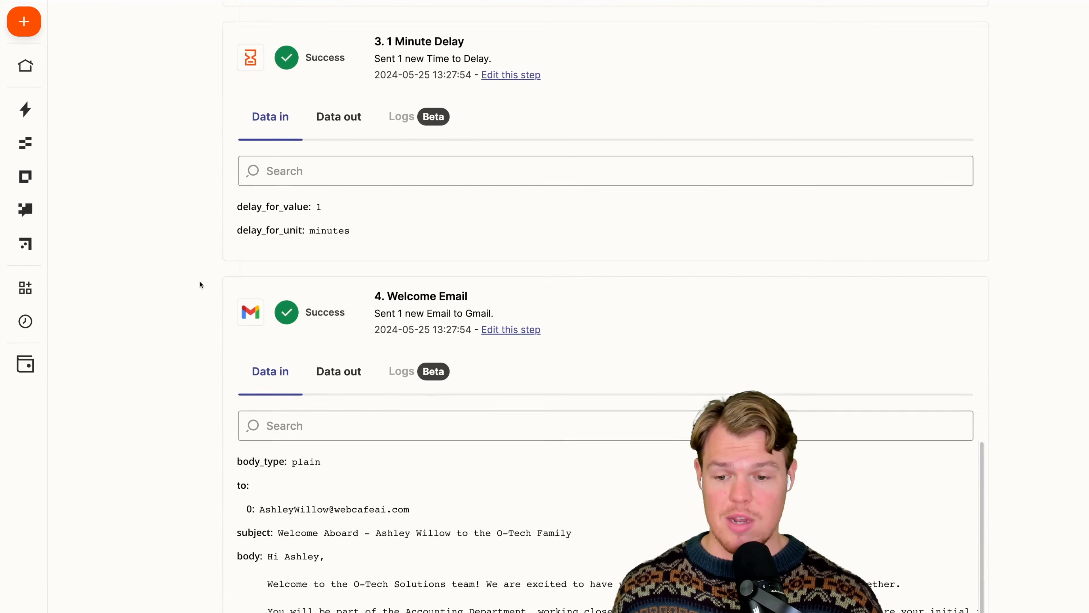
scroll(200, 282, down, 20)
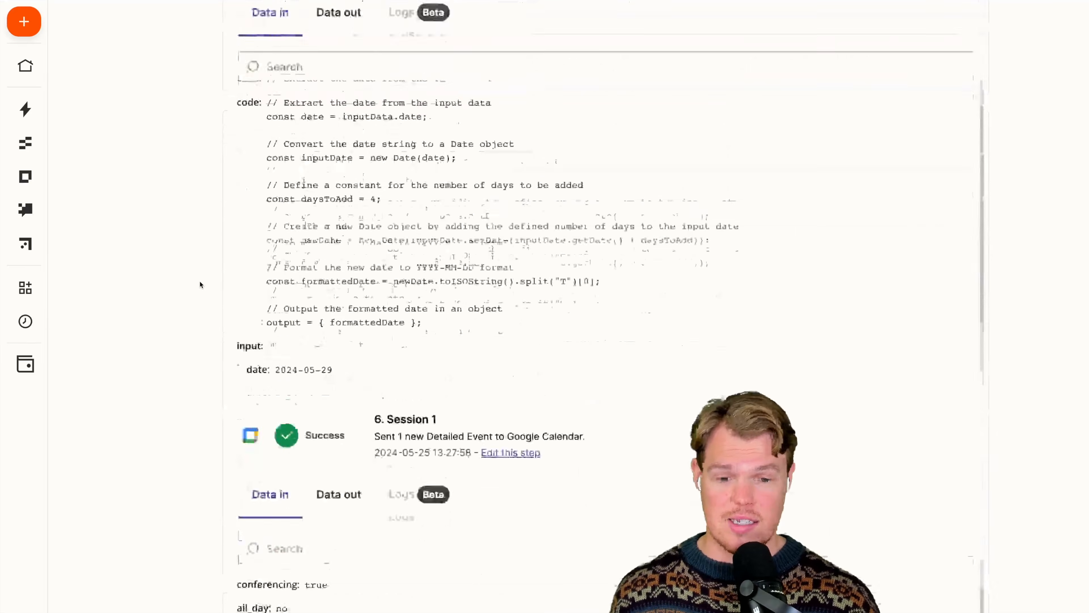
scroll(200, 281, down, 9)
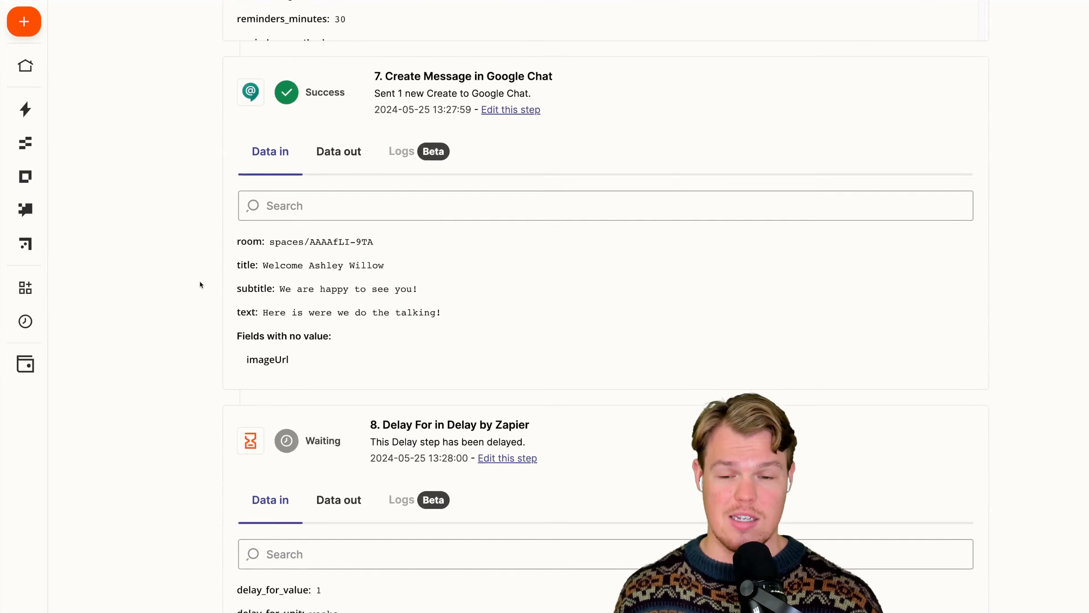
scroll(200, 281, down, 5)
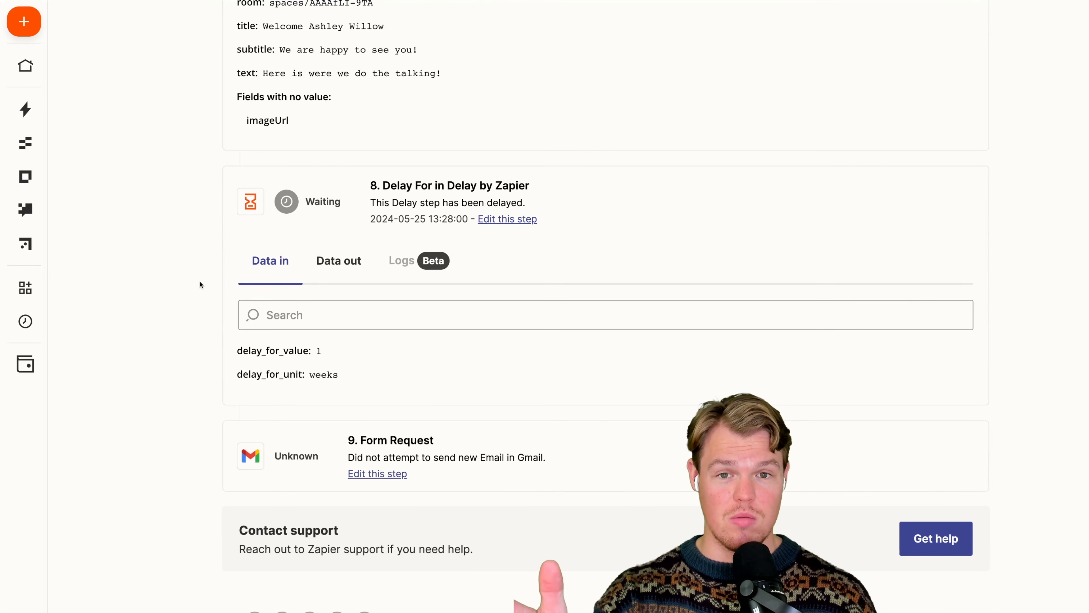
scroll(200, 281, up, 7)
scroll(200, 281, up, 20)
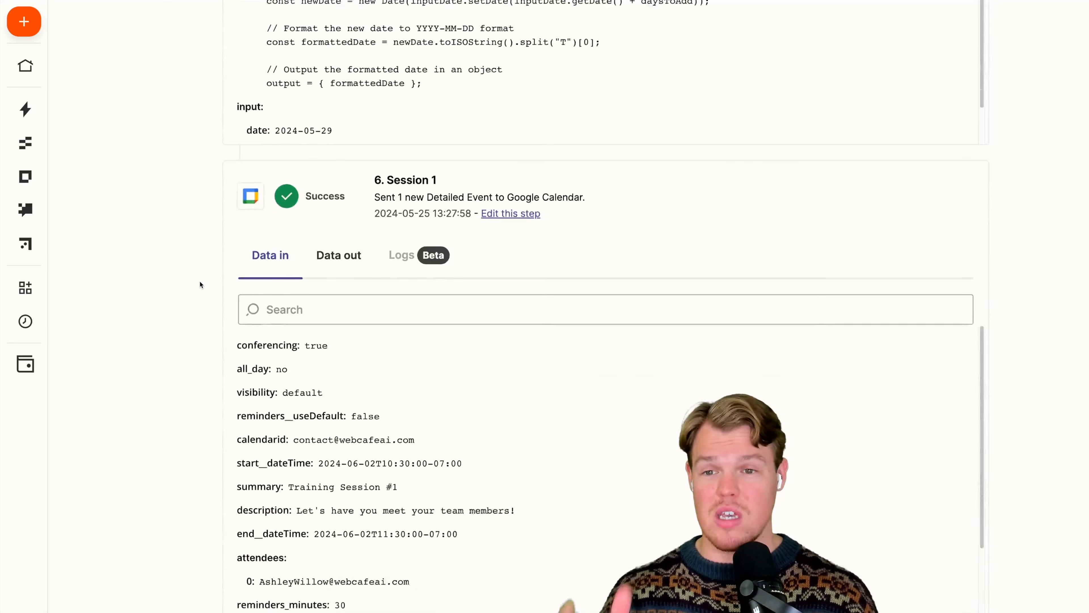
scroll(200, 285, up, 20)
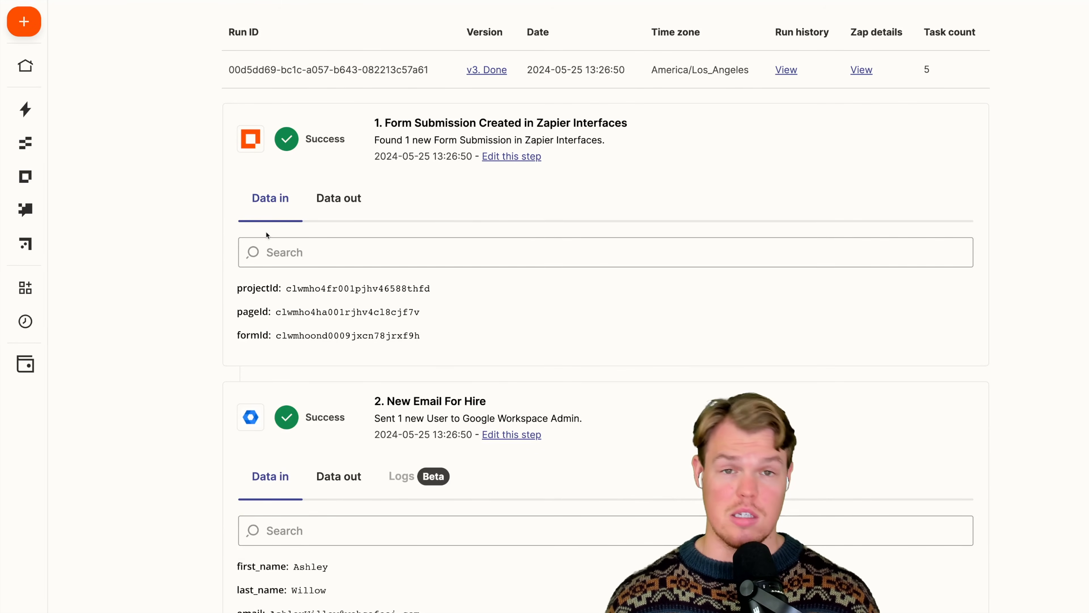
scroll(190, 262, down, 20)
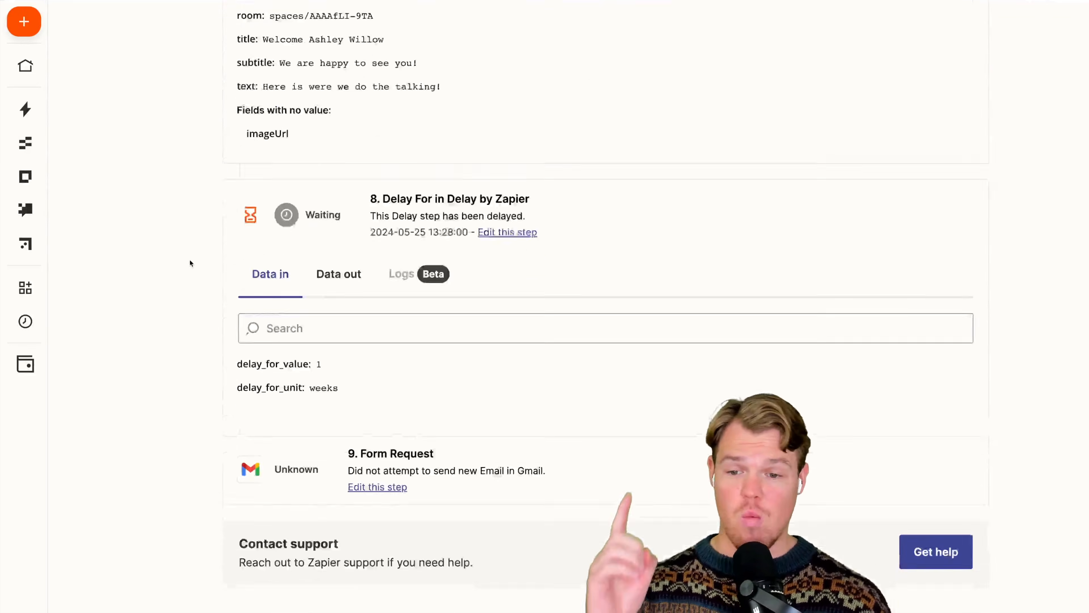
scroll(192, 264, up, 15)
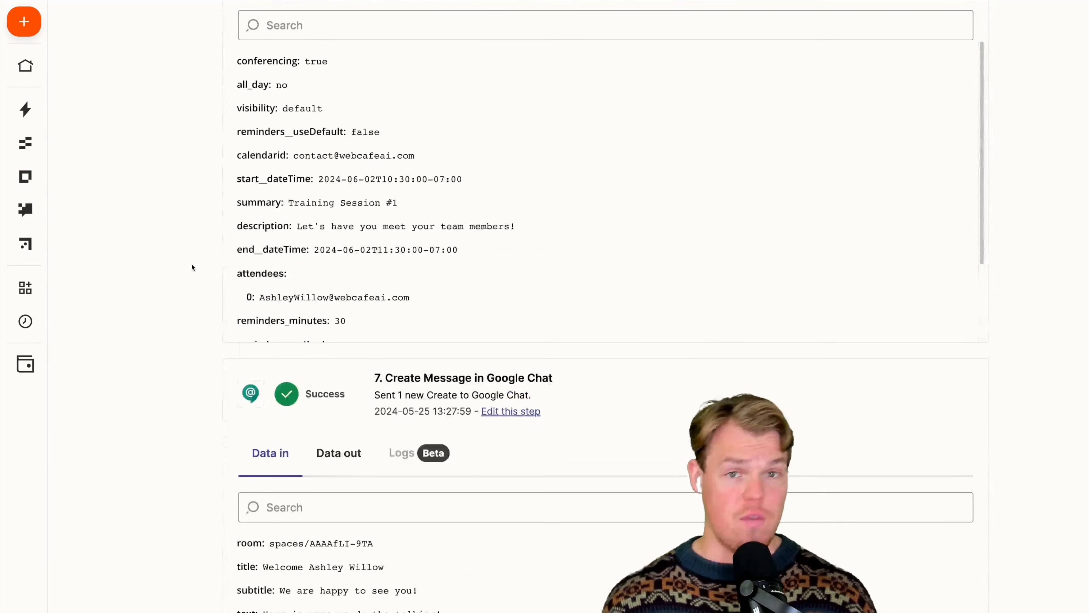
scroll(191, 264, up, 20)
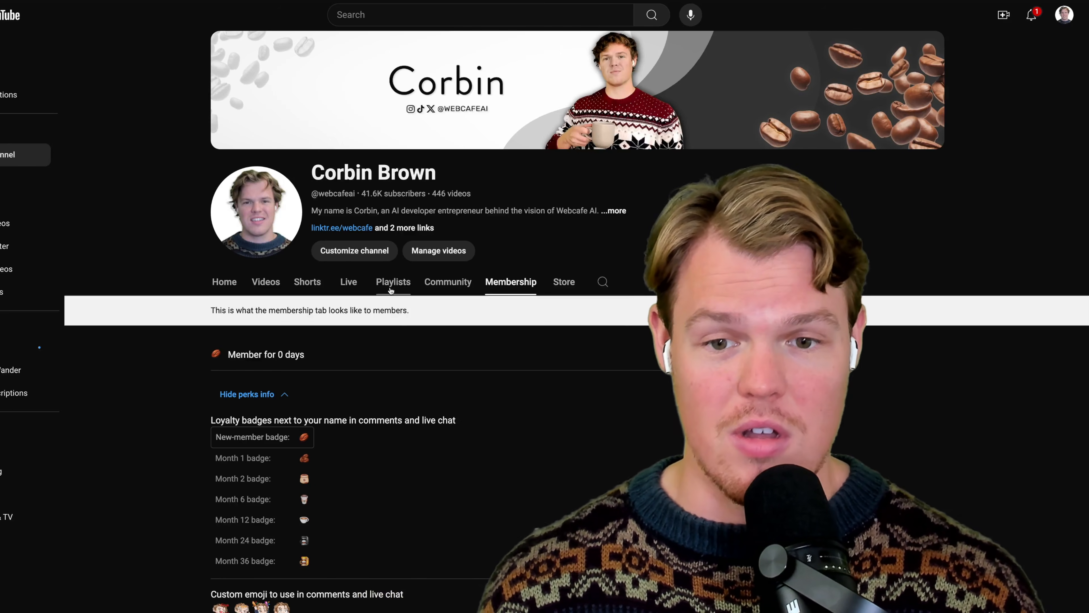
- Switch to the YouTube channel page and browse its created playlists, including the Zapier and Webcafe AI Marketplace ones
scroll(134, 299, down, 5)
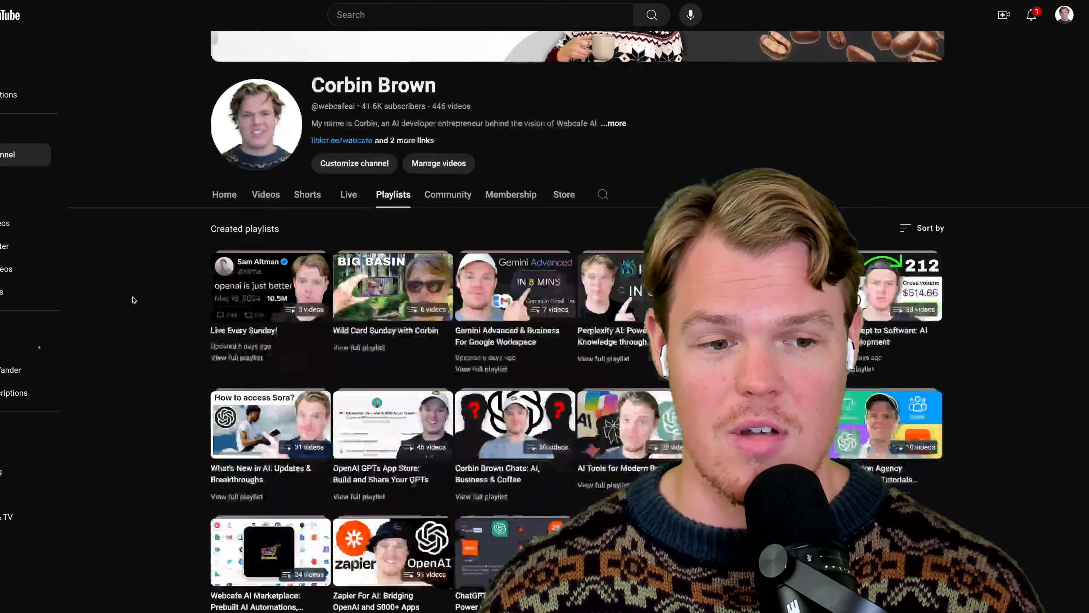
scroll(134, 299, up, 1)
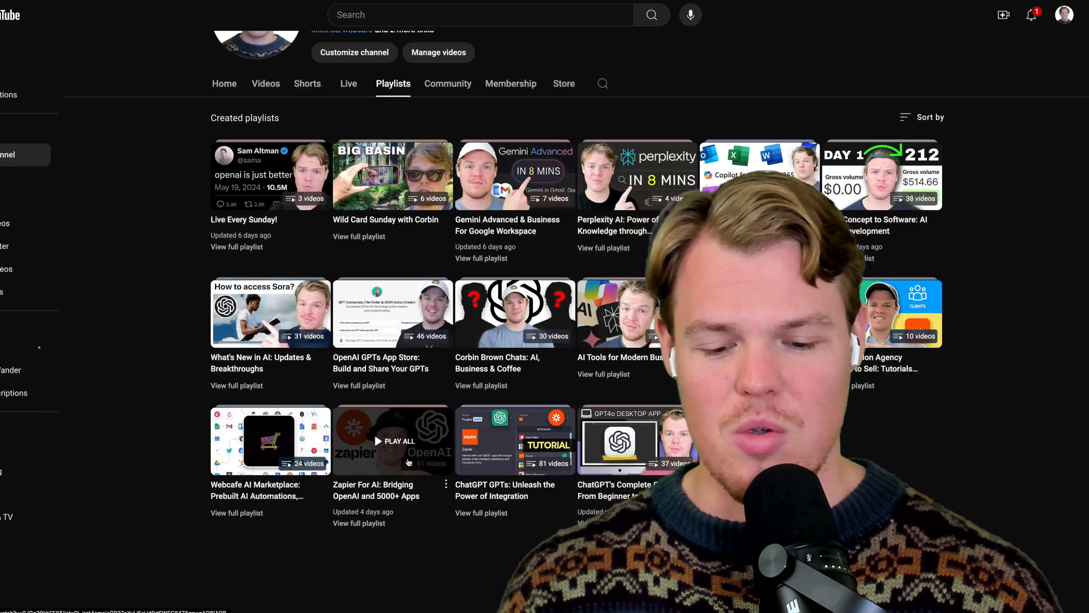
scroll(408, 462, down, 1)
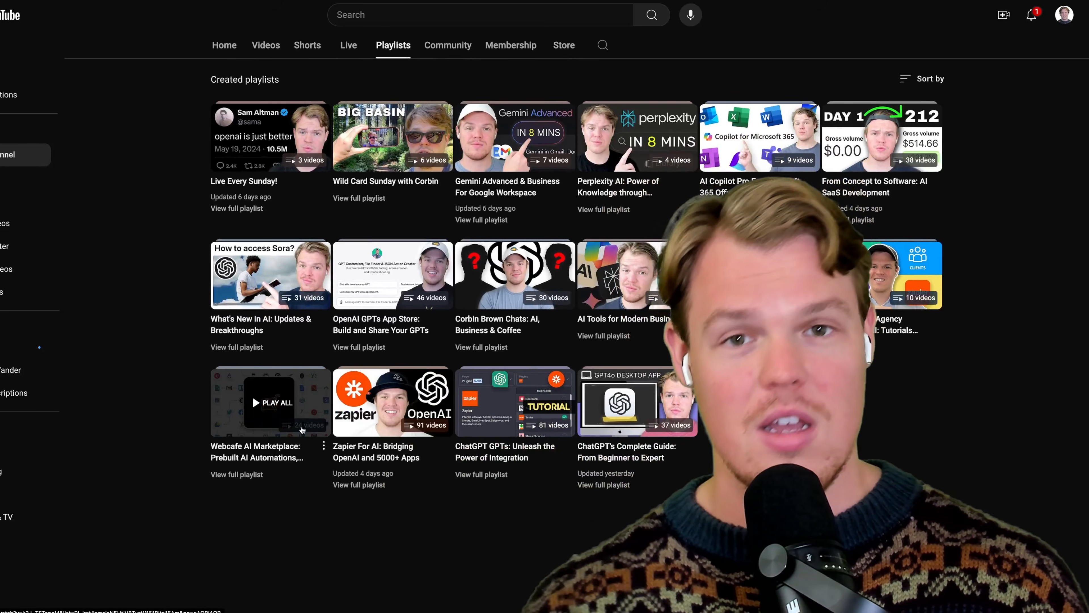